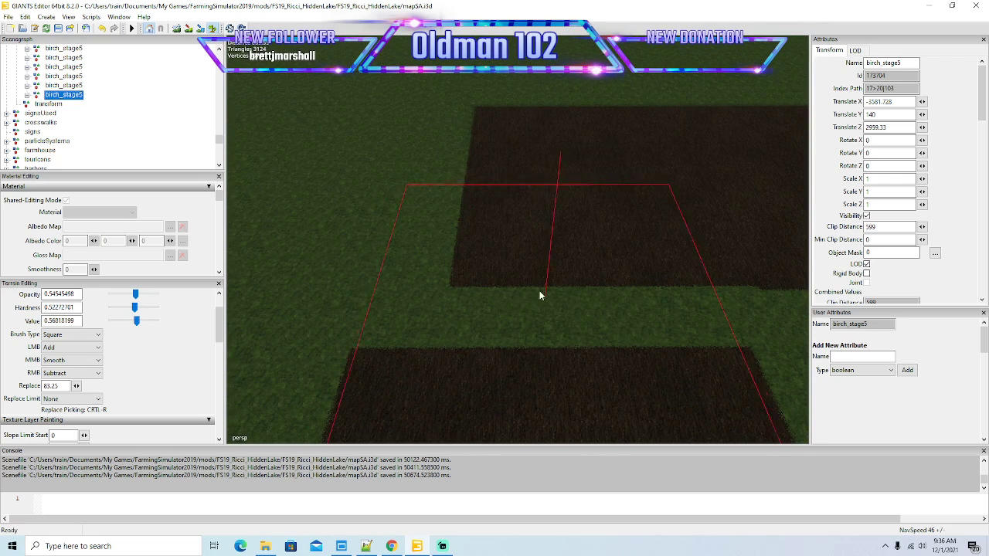
Step: Paint dirt with the square brush over the grass gap in the field's border strip and square off its notched corner
left_click(507, 258)
left_click_drag(508, 259, 503, 177)
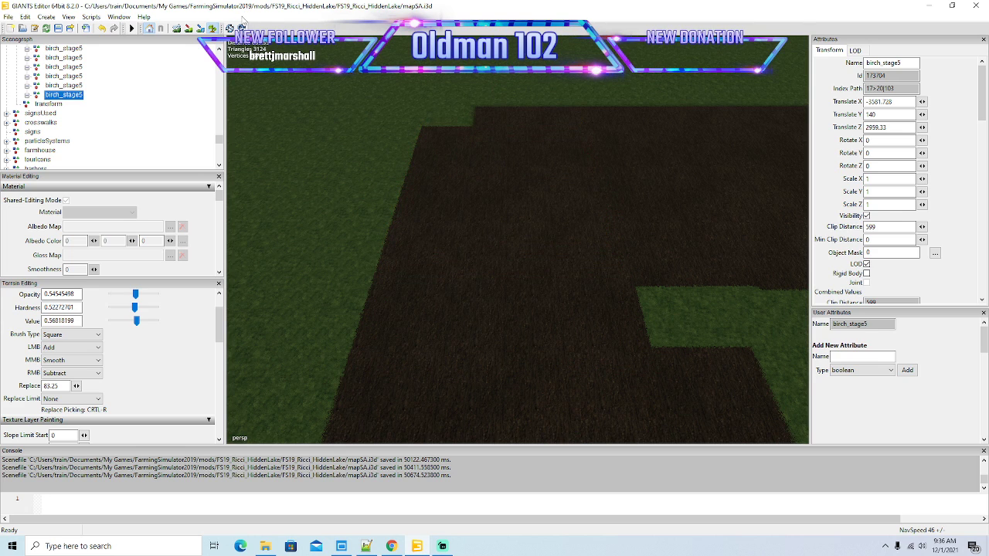
left_click(213, 28)
mouse_move(318, 107)
left_mouse_down()
mouse_move(323, 66)
mouse_move(340, 120)
left_mouse_up()
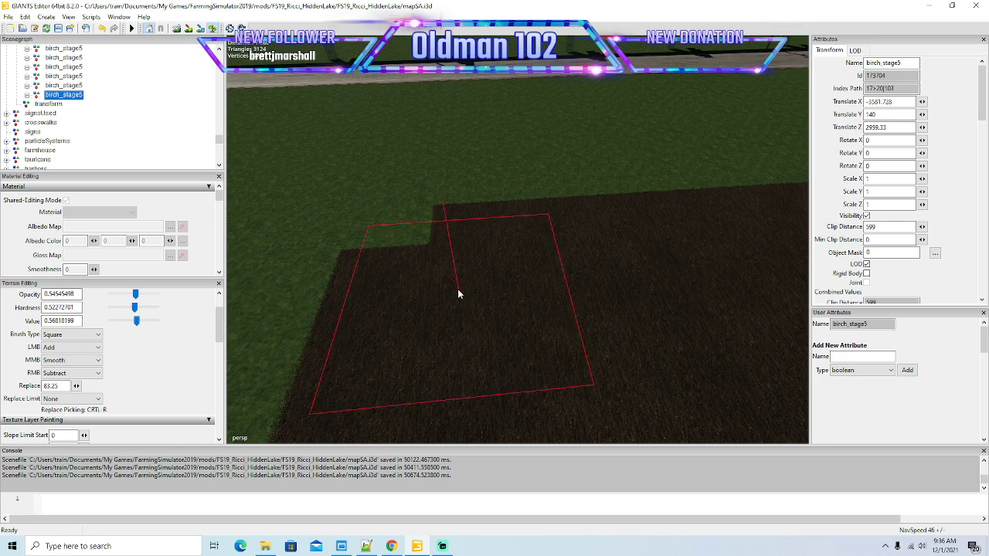
left_click(414, 246)
left_click(412, 248)
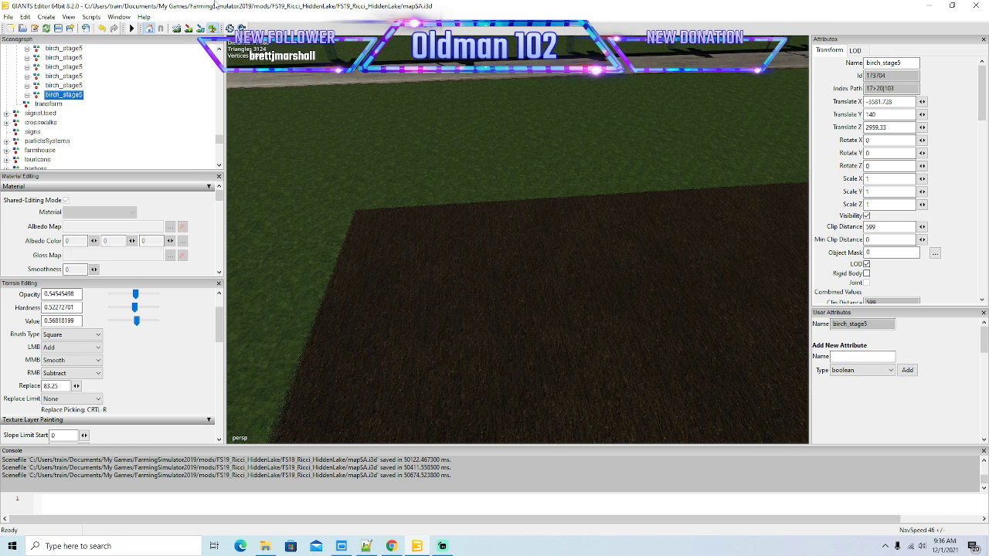
Step: Fill the near half of the grass area inside the dirt field outline with dirt
left_click(212, 29)
mouse_move(285, 166)
left_mouse_down()
mouse_move(375, 224)
mouse_move(390, 165)
mouse_move(332, 185)
mouse_move(267, 312)
mouse_move(282, 312)
mouse_move(262, 259)
mouse_move(265, 307)
mouse_move(332, 337)
mouse_move(310, 327)
left_mouse_up()
scroll(375, 224, "down", 5)
scroll(282, 312, "down", 3)
scroll(331, 337, "down", 3)
scroll(310, 328, "down", 1)
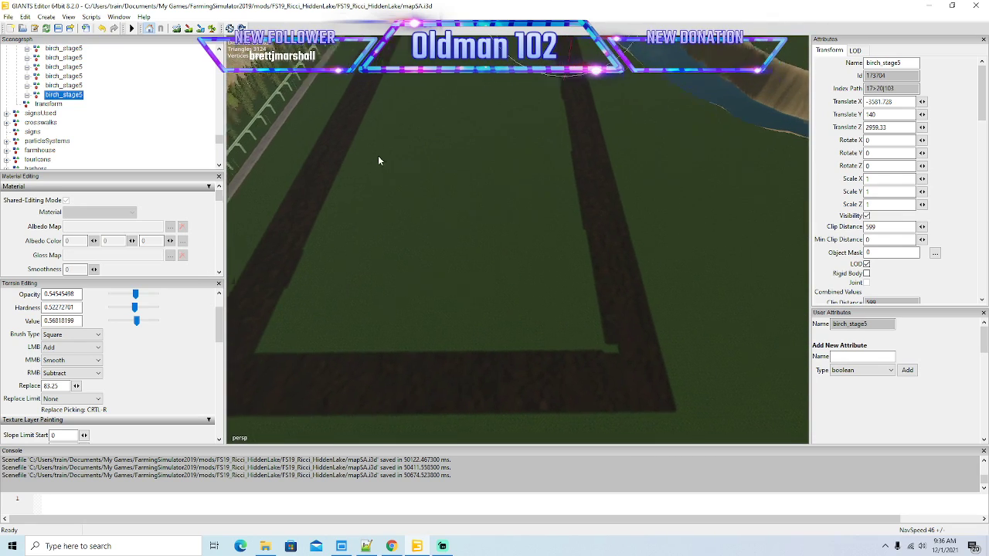
left_click_drag(380, 159, 361, 151)
left_click(213, 29)
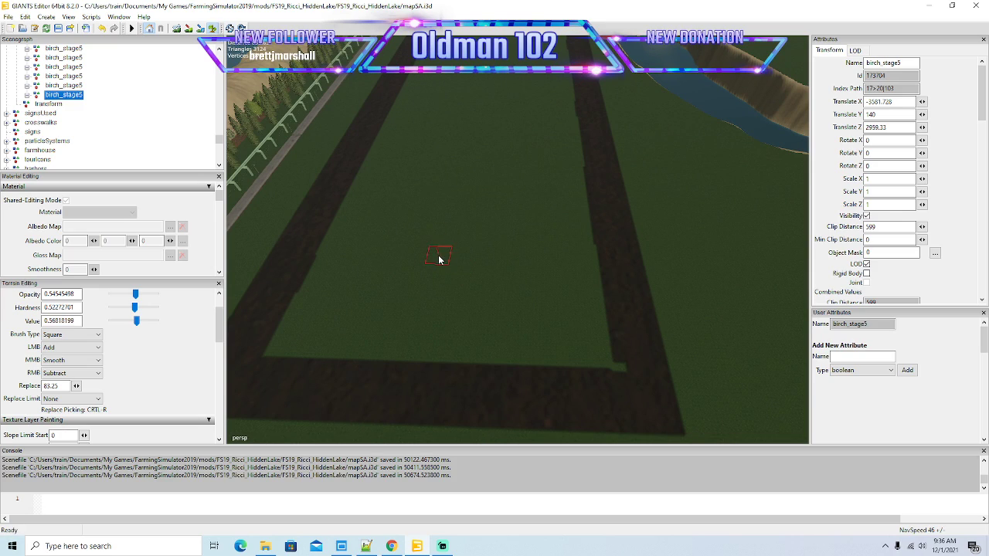
scroll(434, 261, "up", 1)
left_click_drag(392, 130, 344, 233)
mouse_move(303, 329)
left_mouse_down()
mouse_move(582, 348)
mouse_move(559, 130)
mouse_move(534, 124)
mouse_move(505, 286)
left_mouse_up()
mouse_move(407, 290)
left_mouse_down()
mouse_move(398, 234)
mouse_move(409, 167)
mouse_move(424, 187)
left_mouse_up()
mouse_move(425, 285)
left_mouse_down()
mouse_move(464, 133)
mouse_move(466, 214)
mouse_move(488, 133)
mouse_move(470, 281)
mouse_move(463, 263)
left_mouse_up()
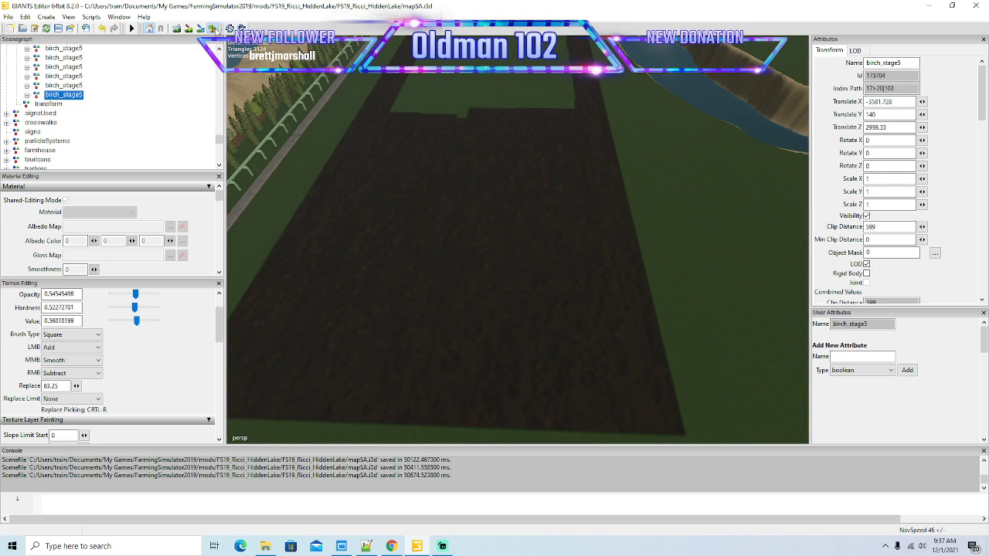
Step: Paint the remaining grass inside the outline with dirt, up to the border strip near the crossing road and bridge
left_click(214, 30)
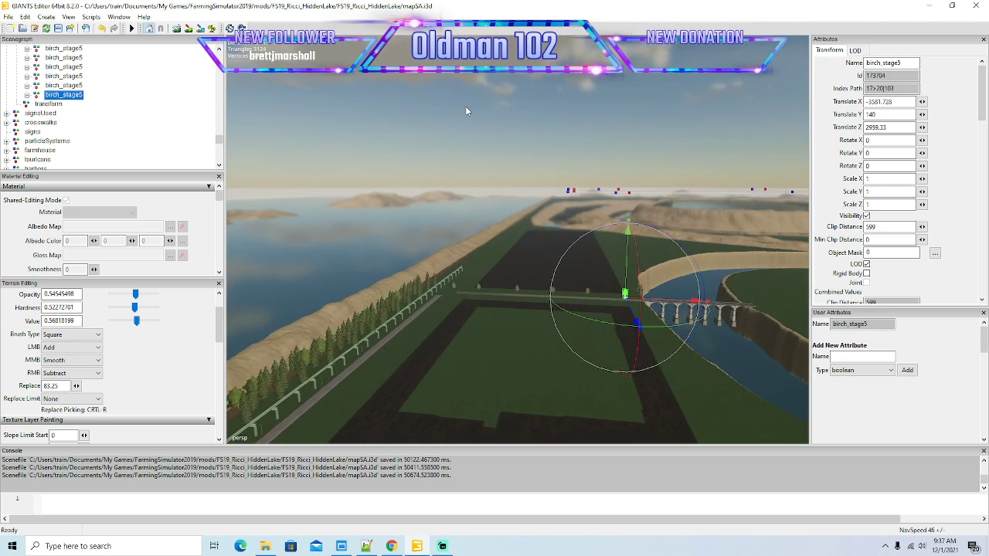
scroll(465, 107, "up", 6)
left_click_drag(465, 106, 486, 177)
mouse_move(371, 298)
left_mouse_down()
mouse_move(353, 286)
mouse_move(399, 173)
mouse_move(402, 141)
mouse_move(520, 135)
left_mouse_up()
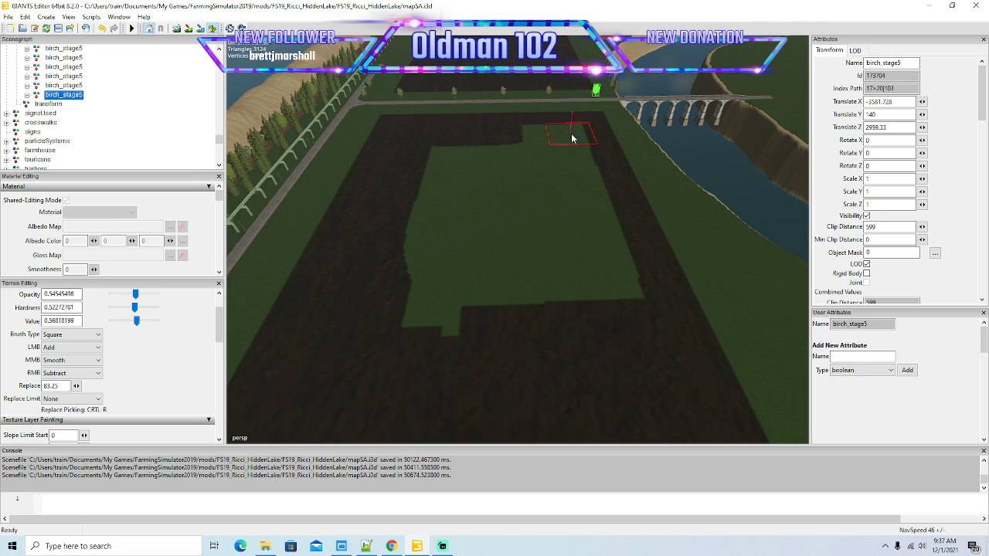
mouse_move(600, 221)
left_mouse_down()
mouse_move(654, 276)
mouse_move(516, 317)
mouse_move(391, 305)
mouse_move(423, 170)
mouse_move(456, 154)
mouse_move(548, 164)
mouse_move(417, 179)
mouse_move(550, 195)
mouse_move(458, 208)
left_mouse_up()
mouse_move(513, 225)
left_mouse_down()
mouse_move(541, 234)
mouse_move(458, 282)
mouse_move(486, 188)
left_mouse_up()
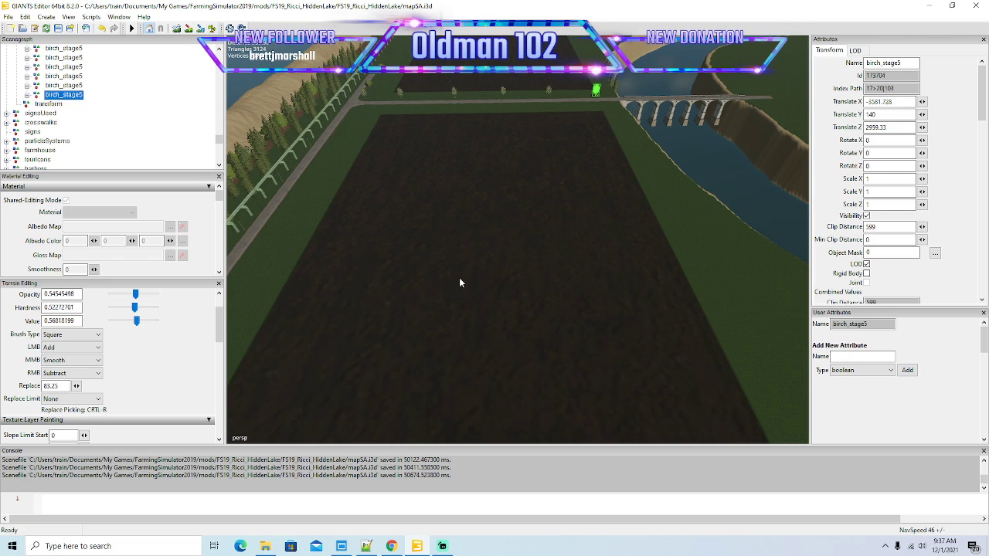
Step: Delete the short road segment lying in the grass beside the elevated green rail line
left_click_drag(495, 331, 514, 271)
scroll(569, 333, "up", 5)
scroll(513, 271, "up", 6)
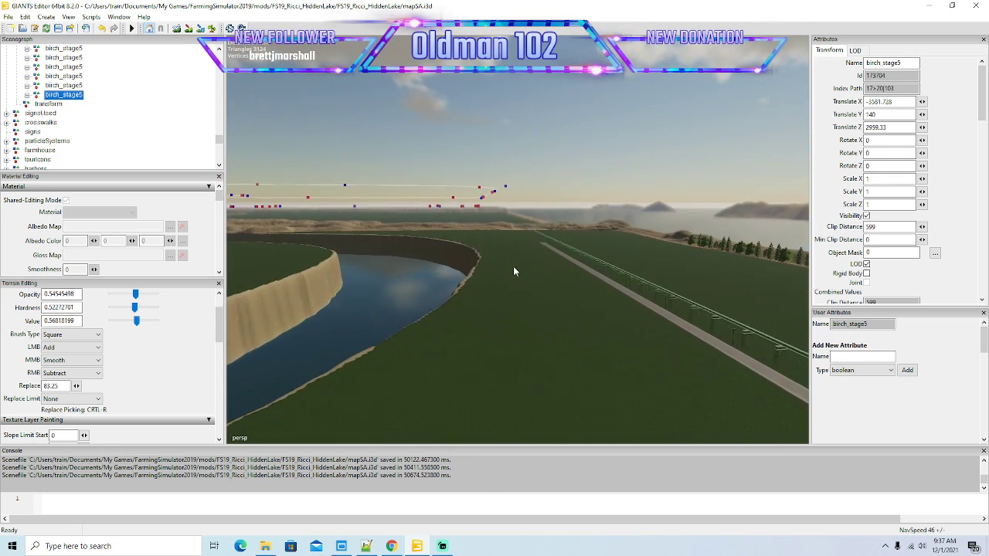
scroll(513, 267, "up", 5)
mouse_move(514, 267)
left_mouse_down()
mouse_move(504, 254)
mouse_move(501, 264)
left_mouse_up()
scroll(505, 254, "up", 3)
scroll(503, 253, "up", 5)
scroll(502, 264, "up", 6)
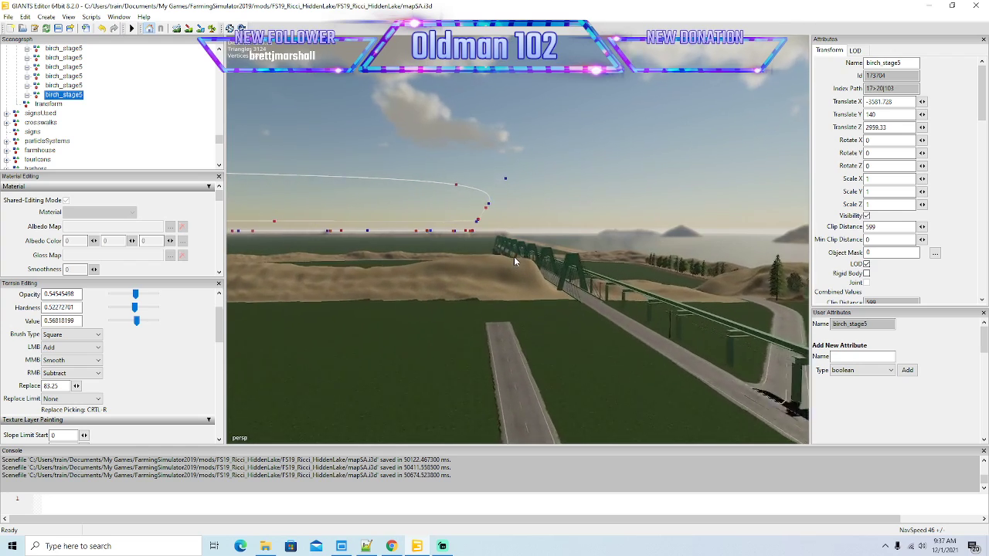
left_click_drag(514, 258, 512, 323)
left_click(516, 304)
left_click(31, 68)
key("Delete")
Step: Start a new dirt strip on the grass between the road and the river with two adjoining square patches
left_click_drag(477, 326, 550, 370)
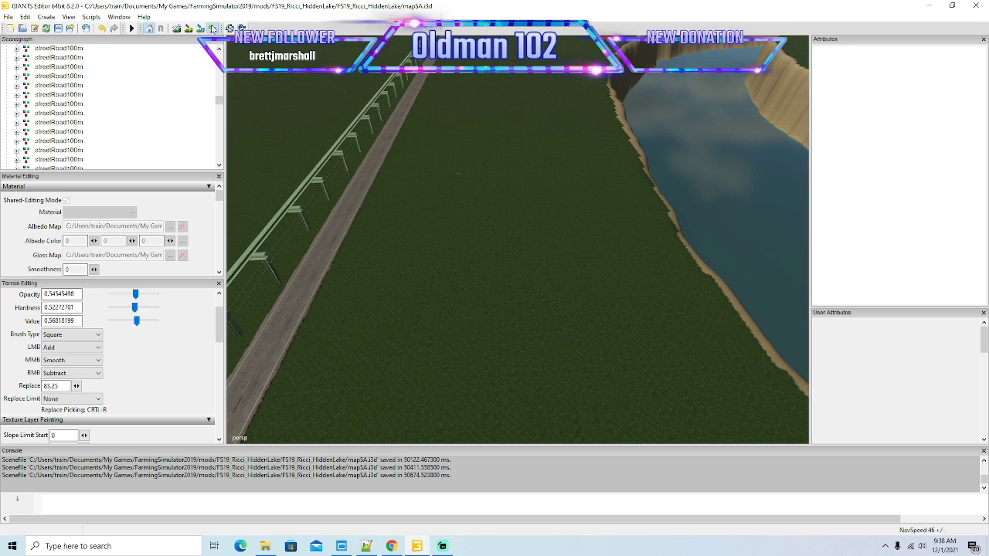
left_click(213, 28)
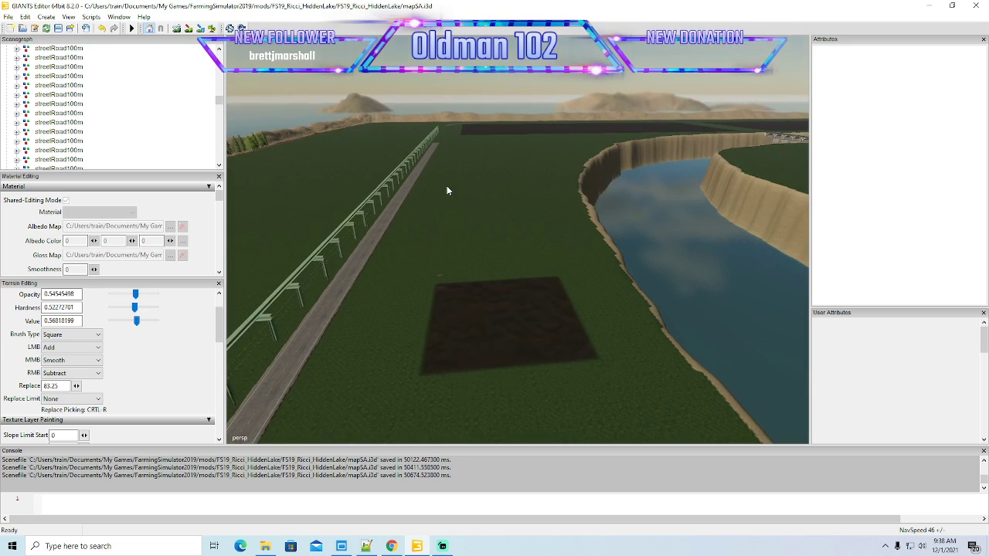
scroll(446, 185, "up", 3)
scroll(466, 176, "up", 3)
left_click_drag(465, 176, 438, 224)
scroll(432, 227, "up", 1)
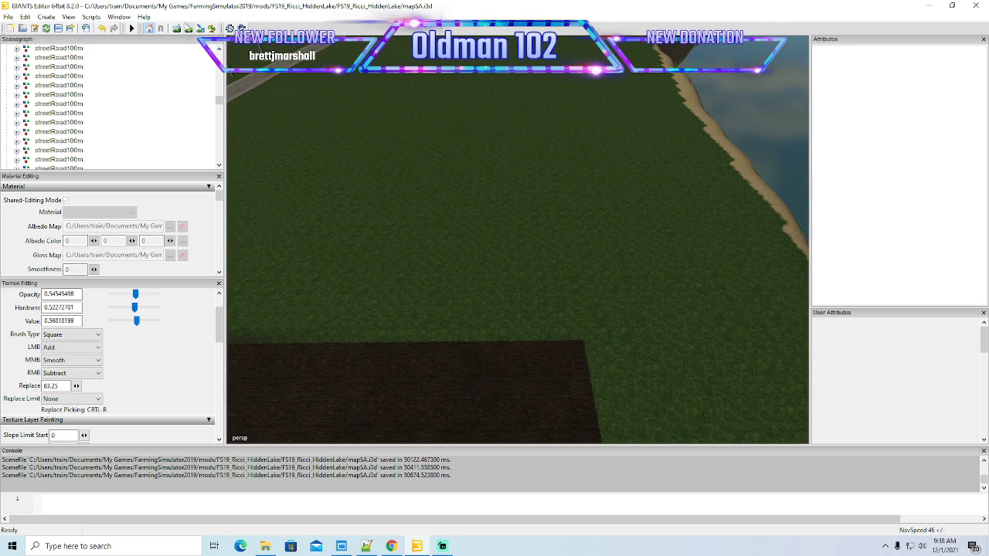
left_click(404, 214)
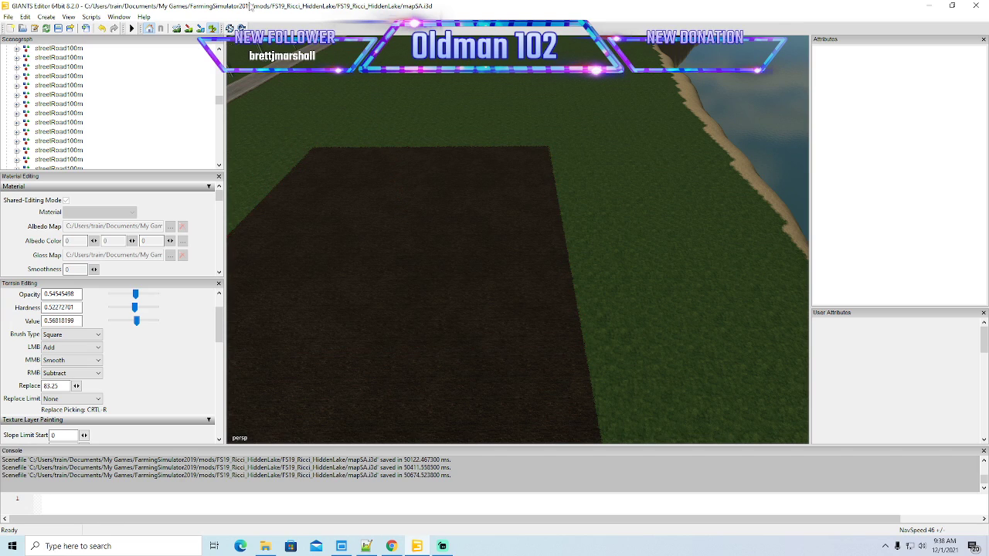
Step: Extend the dirt strip toward the far field with four more square patches laid end to end alongside the road
left_click(212, 29)
mouse_move(410, 195)
left_mouse_down()
mouse_move(416, 119)
mouse_move(410, 179)
left_mouse_up()
scroll(415, 119, "up", 1)
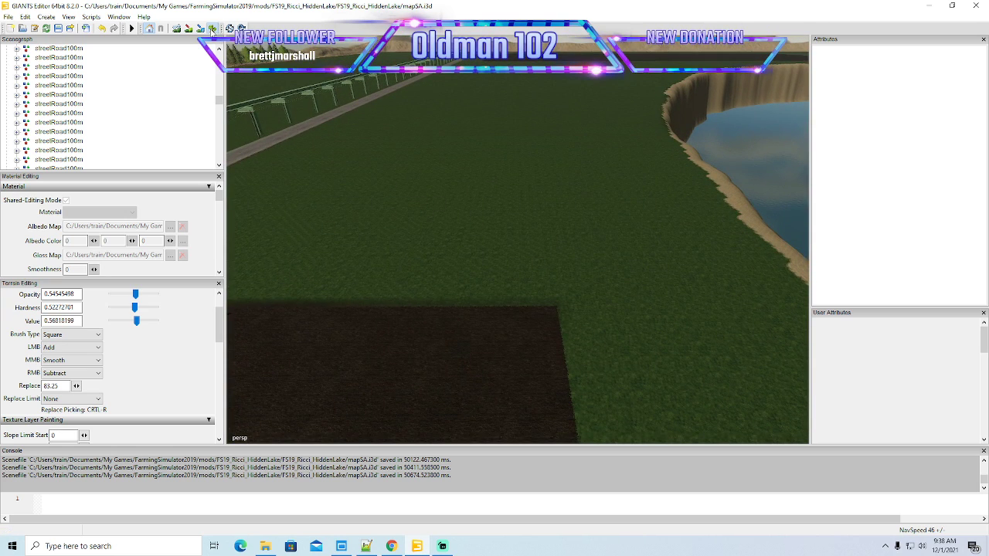
left_click(406, 230)
left_click(410, 231)
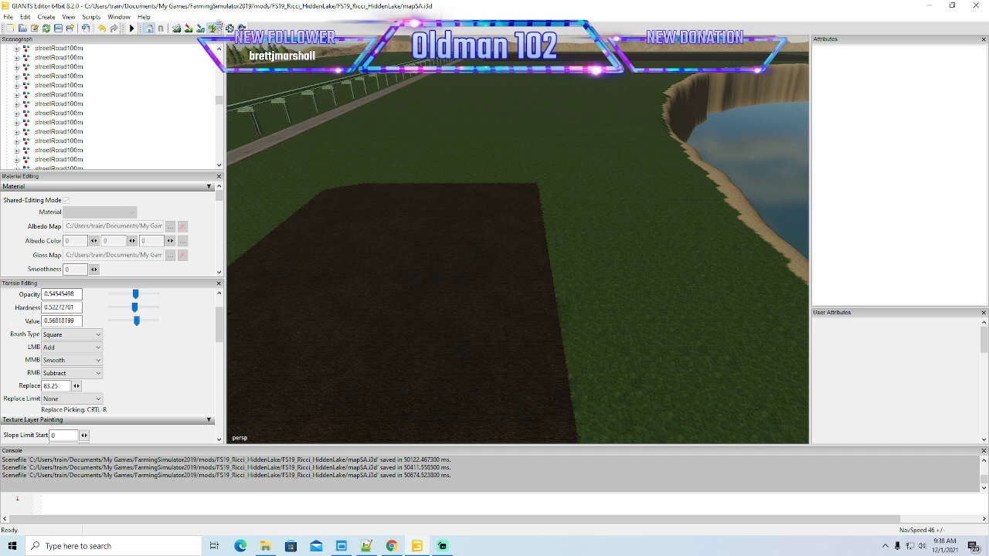
mouse_move(410, 221)
left_mouse_down()
mouse_move(416, 169)
mouse_move(418, 234)
left_mouse_up()
scroll(416, 168, "up", 2)
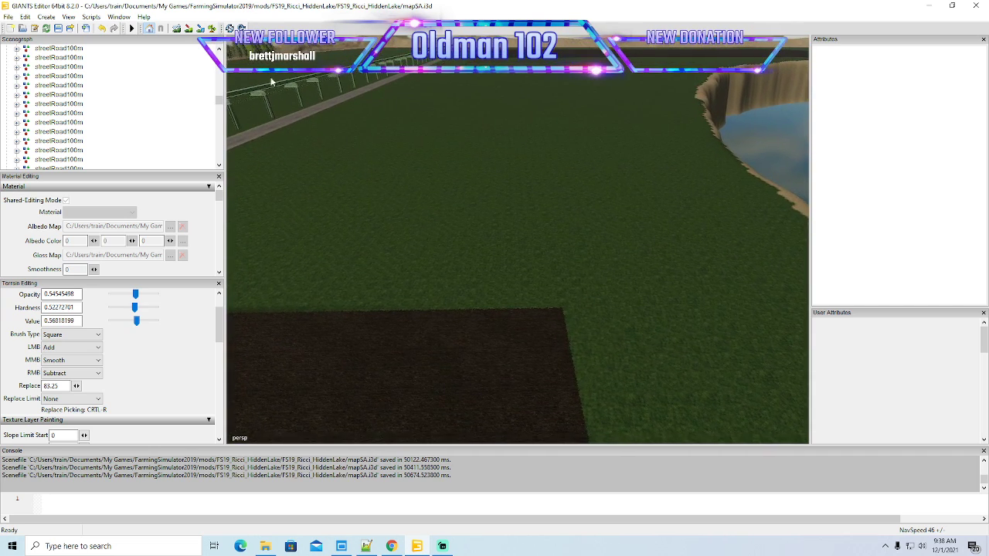
left_click(211, 29)
left_click(398, 223)
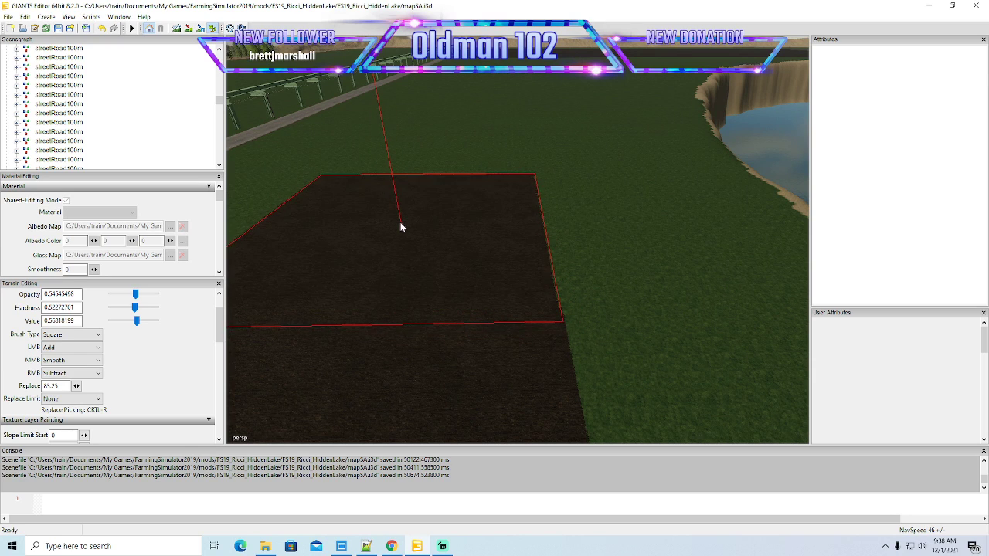
left_click(211, 29)
mouse_move(334, 150)
left_mouse_down()
mouse_move(335, 99)
mouse_move(335, 152)
left_mouse_up()
scroll(335, 100, "up", 2)
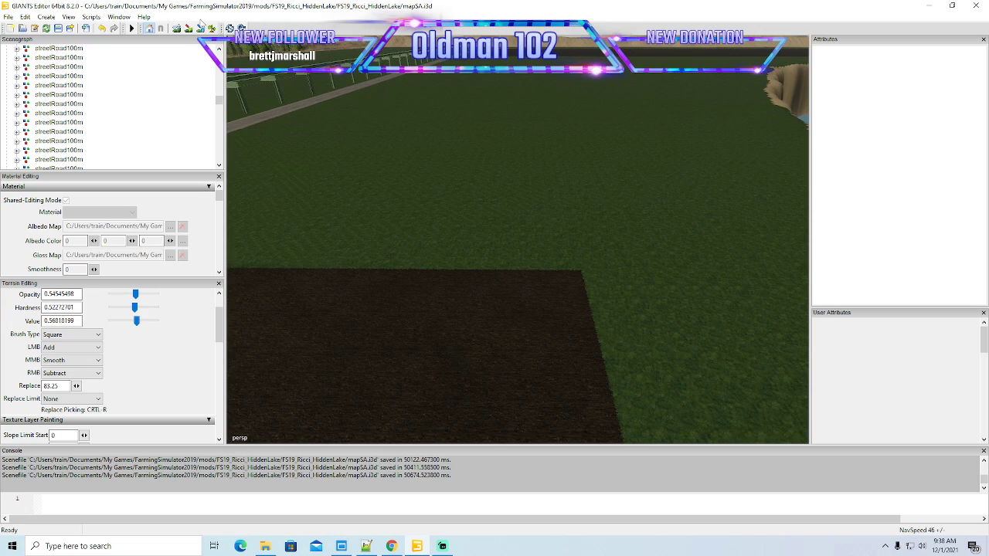
left_click(409, 194)
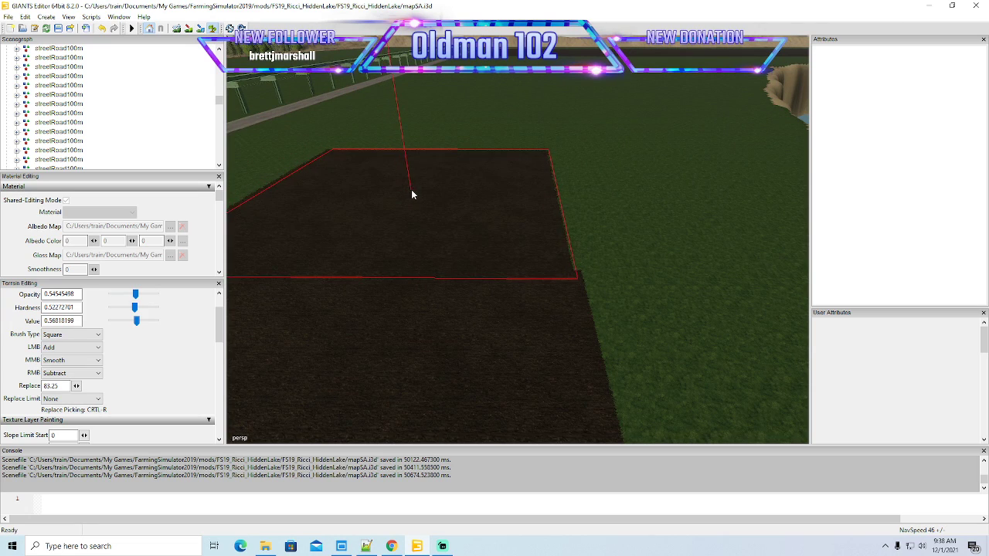
mouse_move(361, 143)
left_mouse_down()
mouse_move(362, 82)
mouse_move(356, 151)
left_mouse_up()
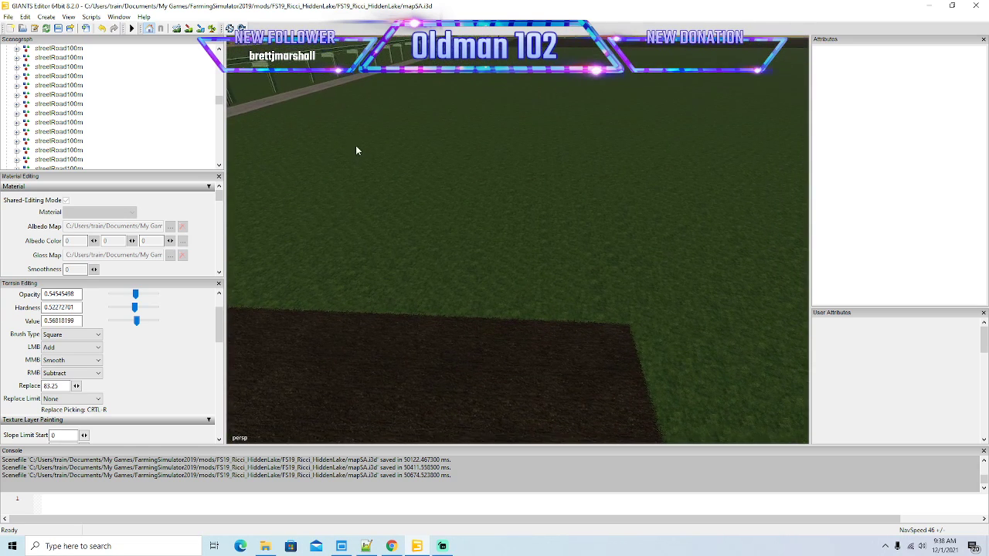
left_click(410, 198)
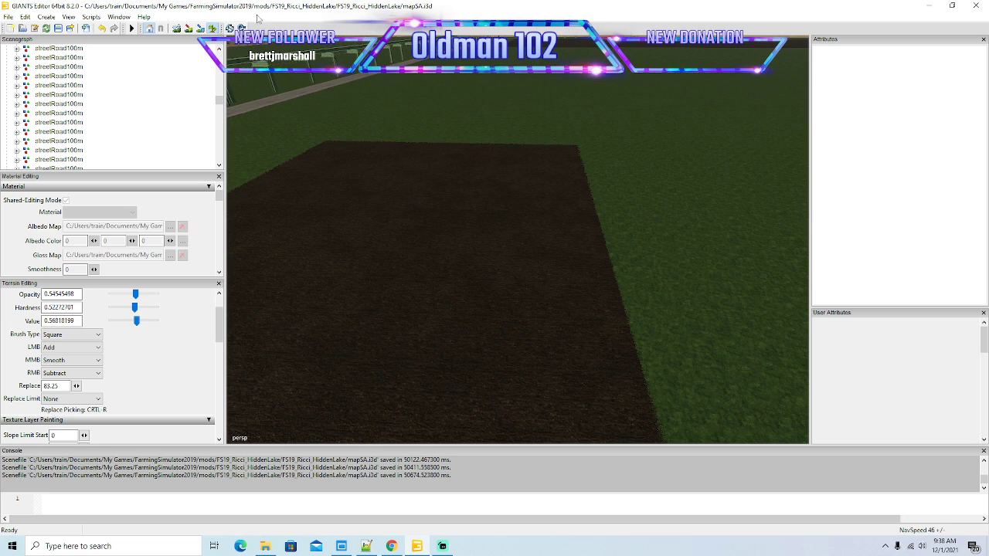
Step: Add two more square dirt patches to the strip's far end and touch up the corner of the last one
left_click(214, 31)
mouse_move(364, 115)
left_mouse_down()
mouse_move(363, 51)
mouse_move(360, 126)
mouse_move(378, 147)
left_mouse_up()
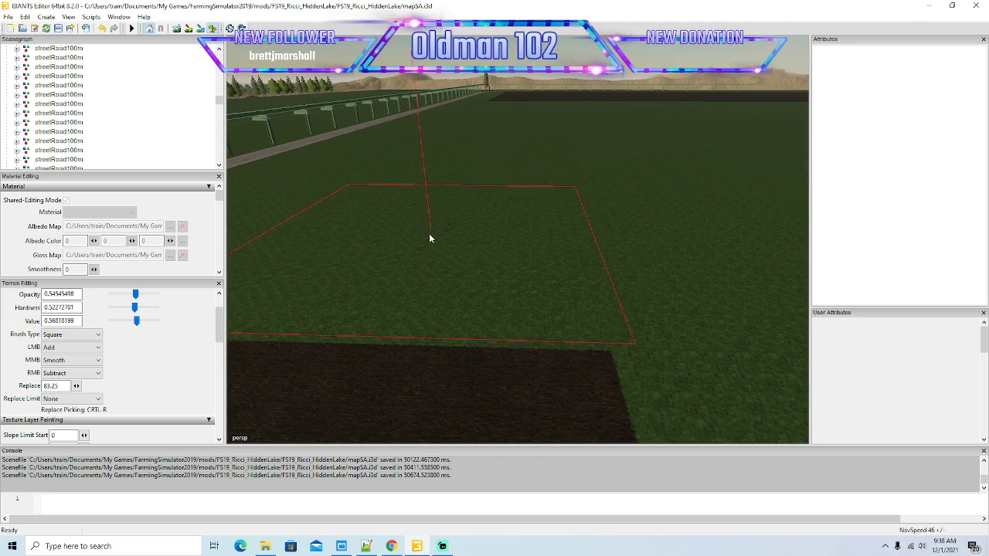
left_click(409, 239)
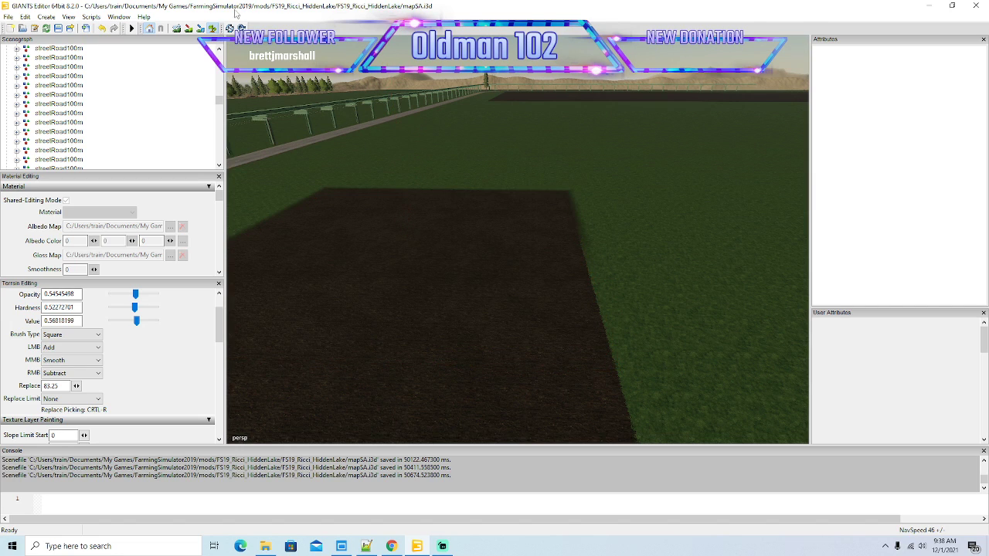
left_click(214, 31)
mouse_move(365, 133)
left_mouse_down()
mouse_move(366, 87)
mouse_move(360, 146)
left_mouse_up()
scroll(366, 86, "up", 5)
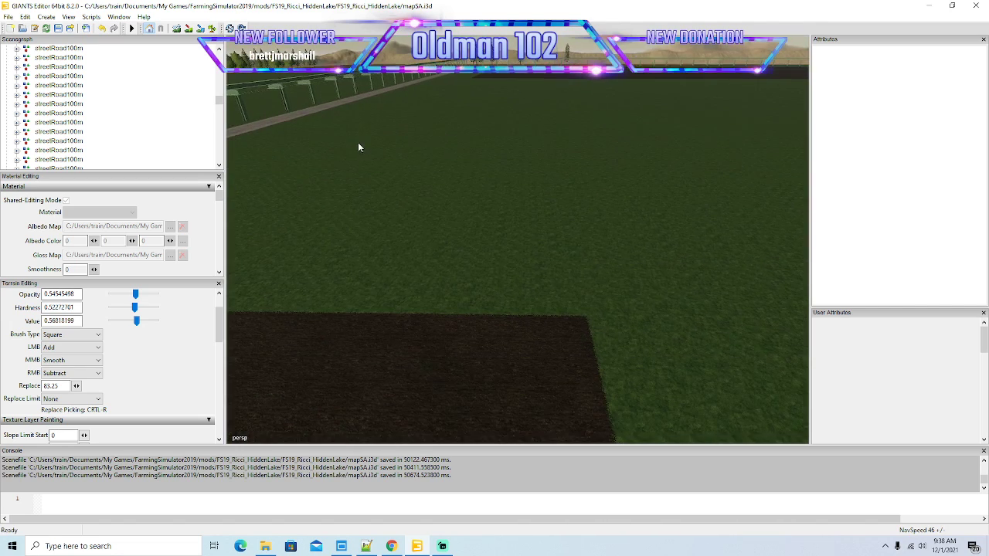
left_click(389, 218)
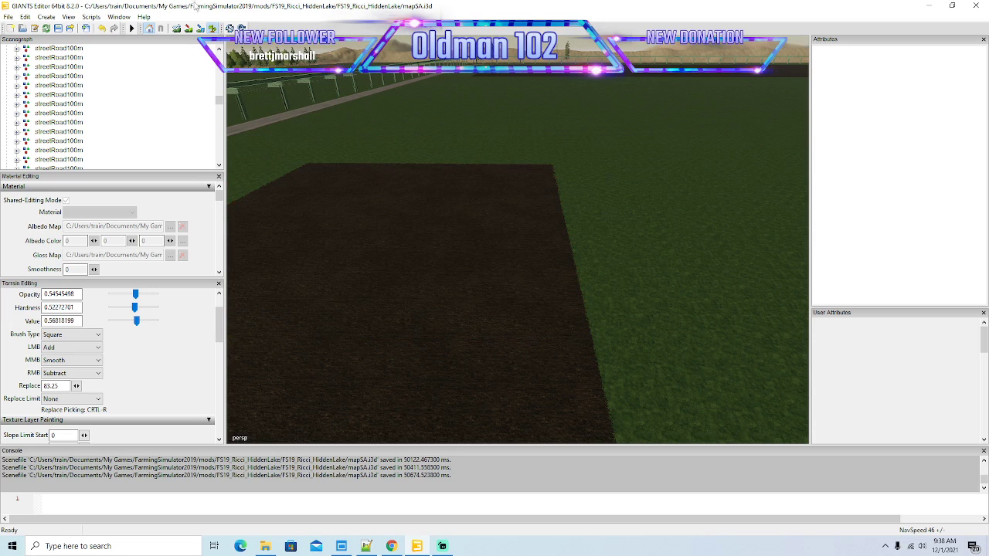
left_click_drag(467, 248, 470, 230)
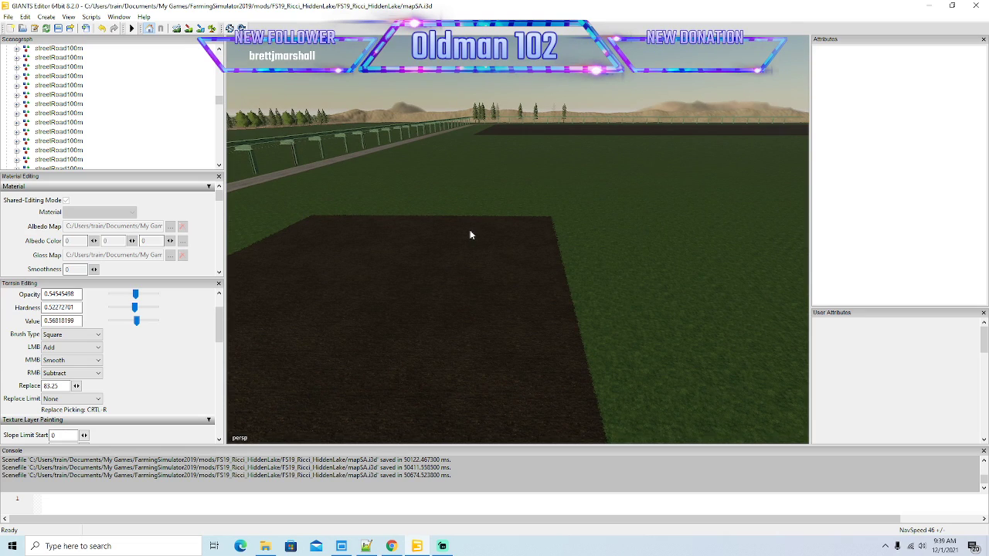
left_click(470, 235)
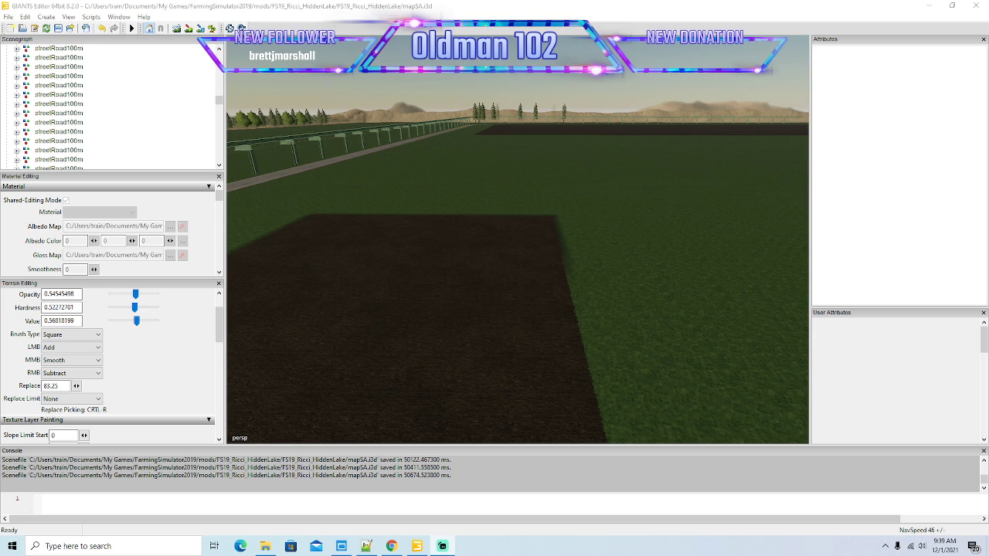
Step: Extend the dirt strip between the road and the river with two more square patches placed end to end
scroll(312, 222, "up", 5)
left_click_drag(314, 267, 317, 290)
left_click(213, 33)
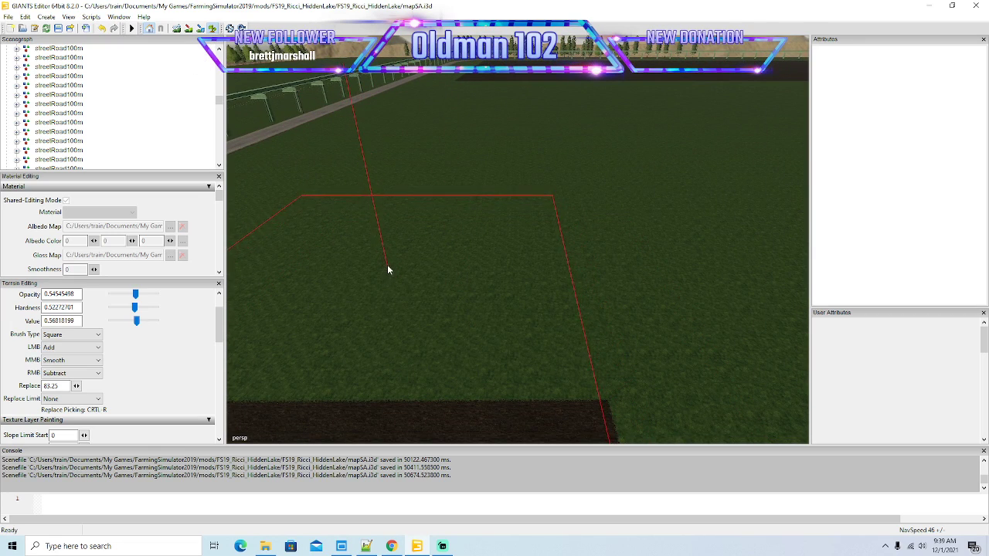
left_click(389, 269)
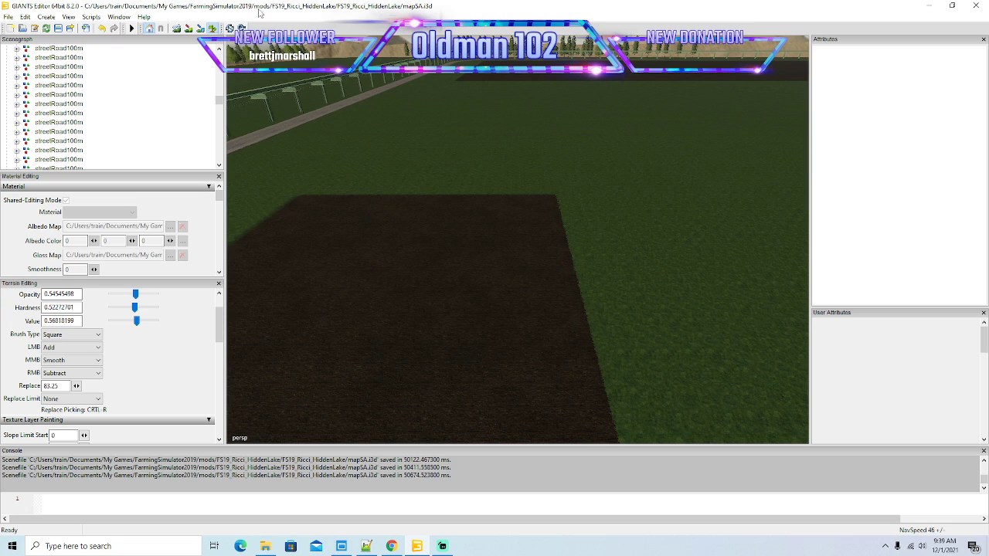
left_click_drag(380, 158, 384, 184)
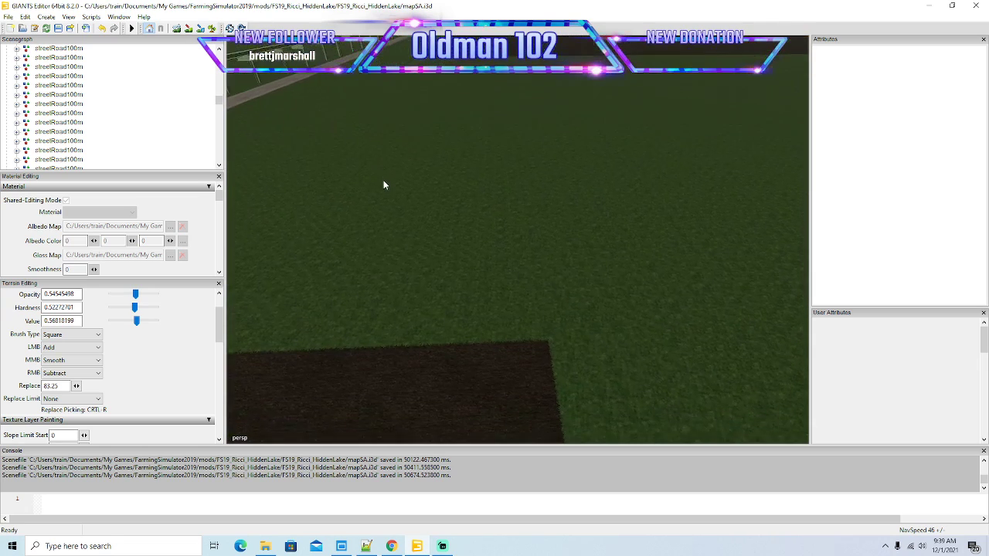
left_click(356, 226)
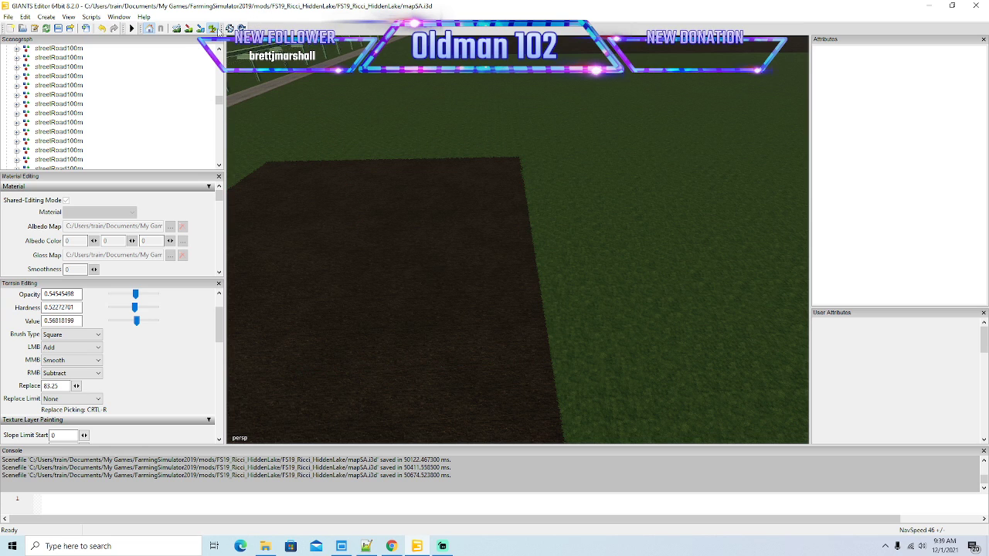
Step: Check the strip's course against the river and add two more square dirt patches flush with its end
left_click_drag(363, 181, 585, 214)
scroll(575, 210, "down", 5)
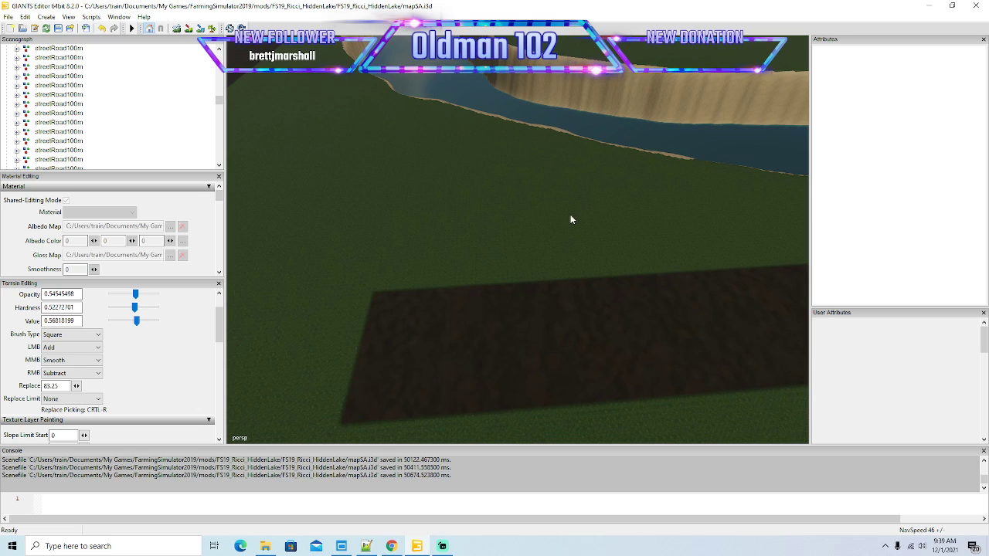
left_click_drag(562, 272, 355, 249)
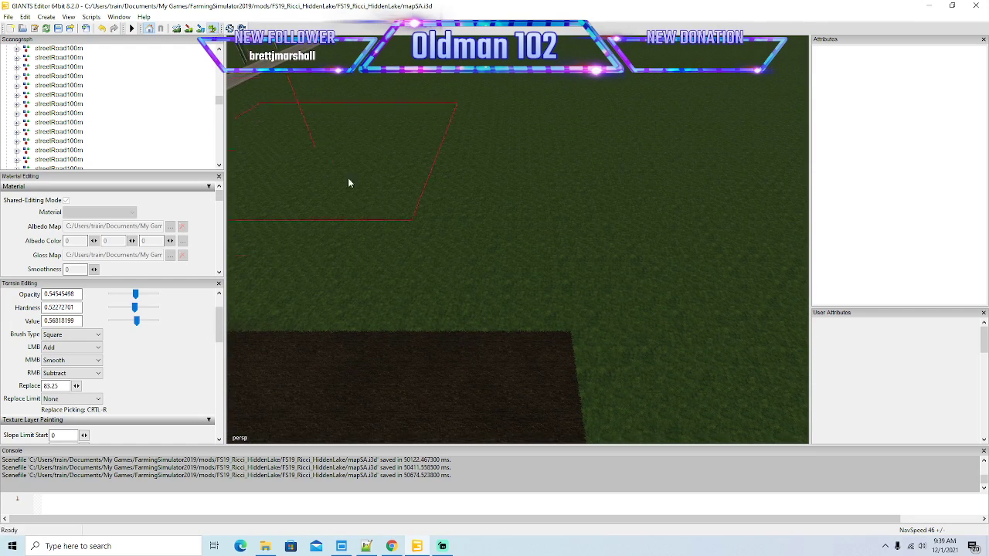
left_click(384, 210)
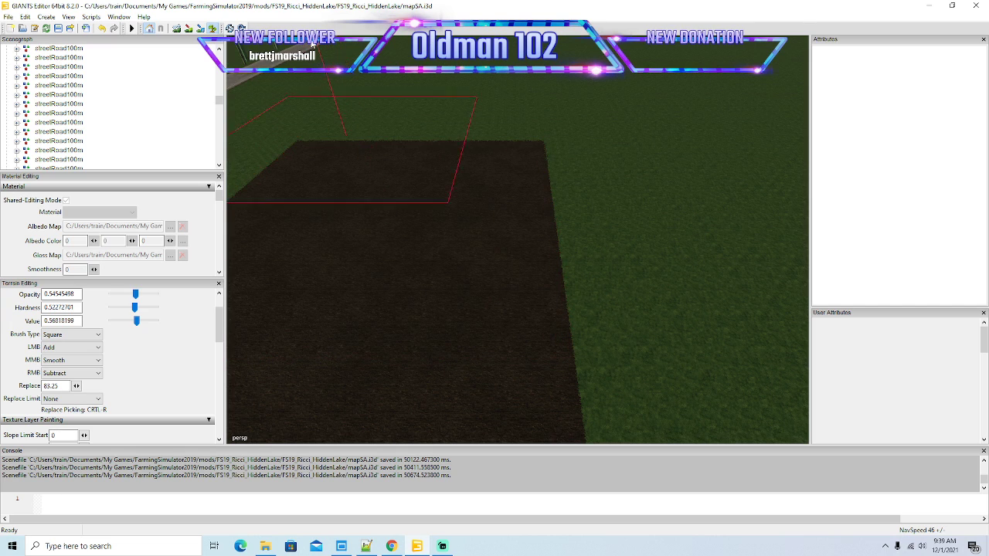
mouse_move(441, 206)
left_mouse_down()
mouse_move(446, 133)
mouse_move(445, 208)
left_mouse_up()
scroll(447, 133, "up", 3)
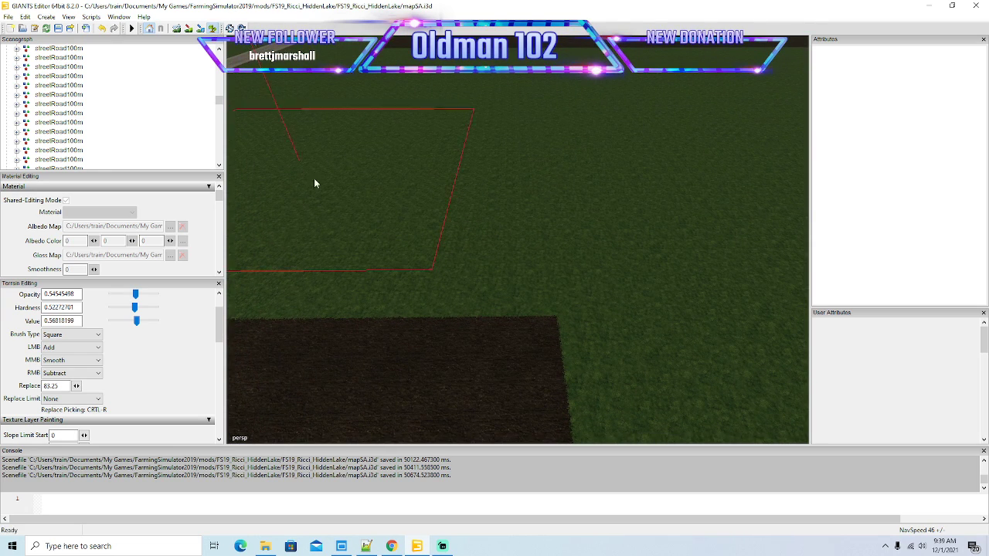
left_click(351, 195)
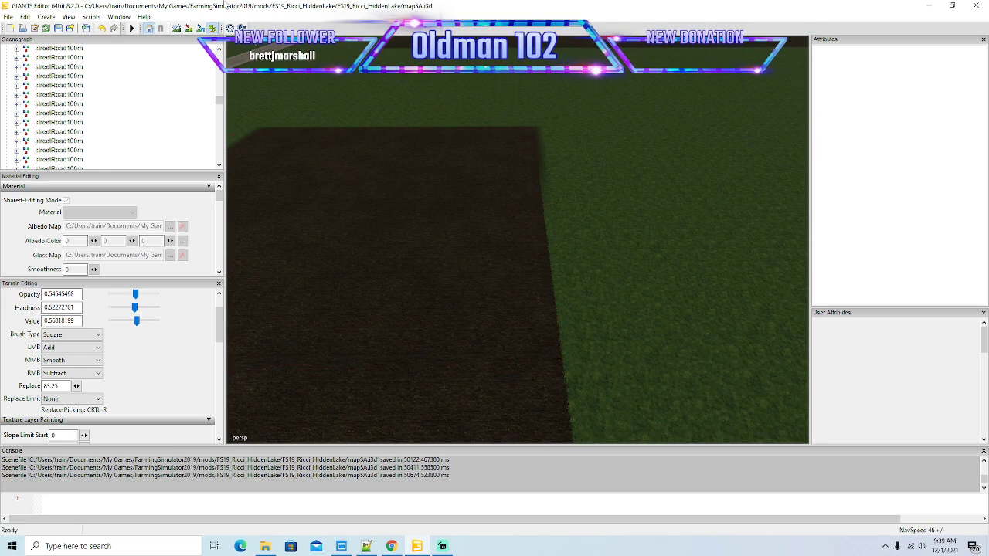
Step: Continue the strip with two further square dirt patches, heading toward the separate dirt area beside the road
mouse_move(340, 169)
left_mouse_down()
mouse_move(340, 83)
mouse_move(340, 170)
left_mouse_up()
scroll(340, 83, "up", 2)
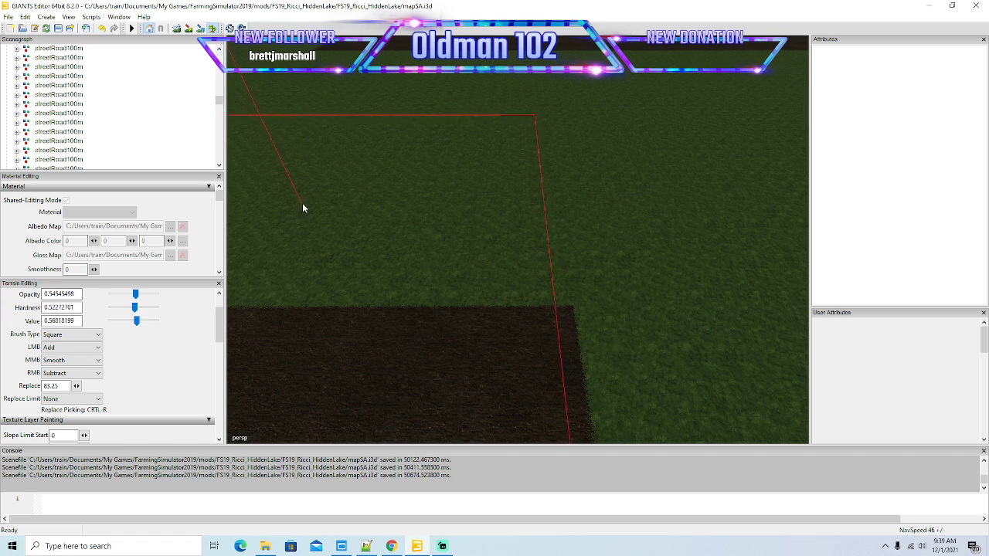
left_click(373, 216)
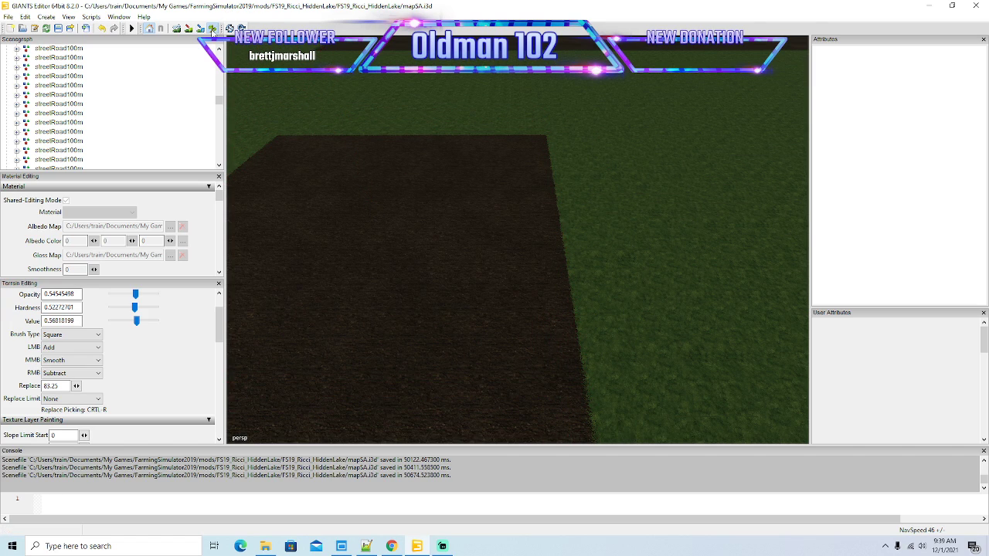
left_click_drag(455, 213, 518, 322)
scroll(221, 135, "up", 5)
scroll(450, 203, "down", 3)
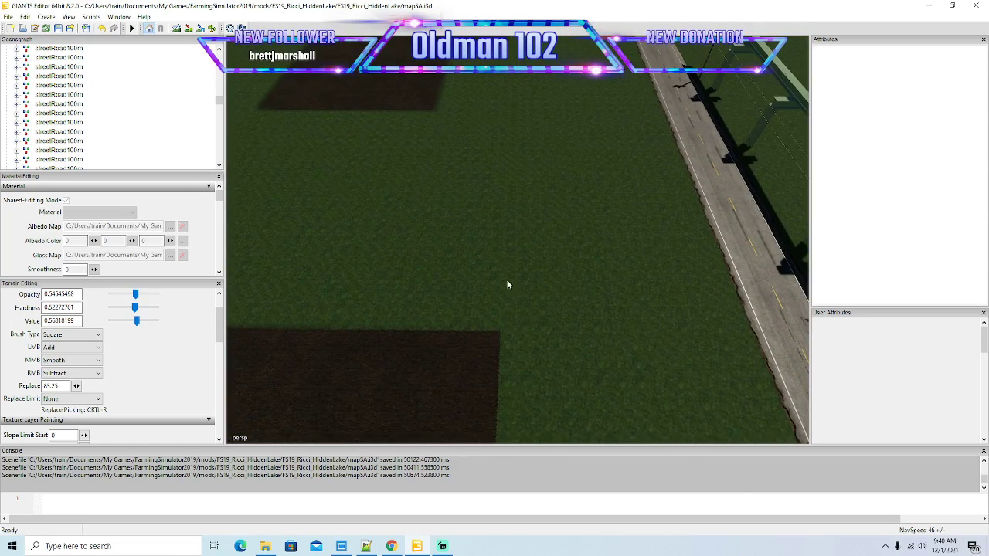
left_click(389, 230)
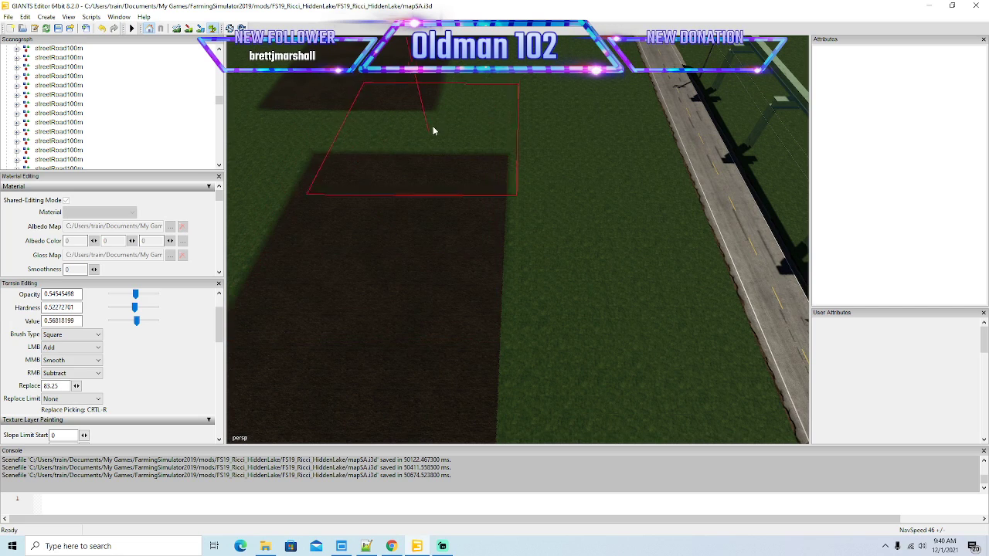
Step: Close the remaining grass gap between the two dirt areas and fill the notch on the road side
left_click(212, 29)
mouse_move(434, 197)
left_mouse_down()
mouse_move(414, 156)
mouse_move(446, 175)
mouse_move(453, 144)
mouse_move(446, 187)
left_mouse_up()
scroll(413, 156, "up", 4)
scroll(438, 168, "down", 5)
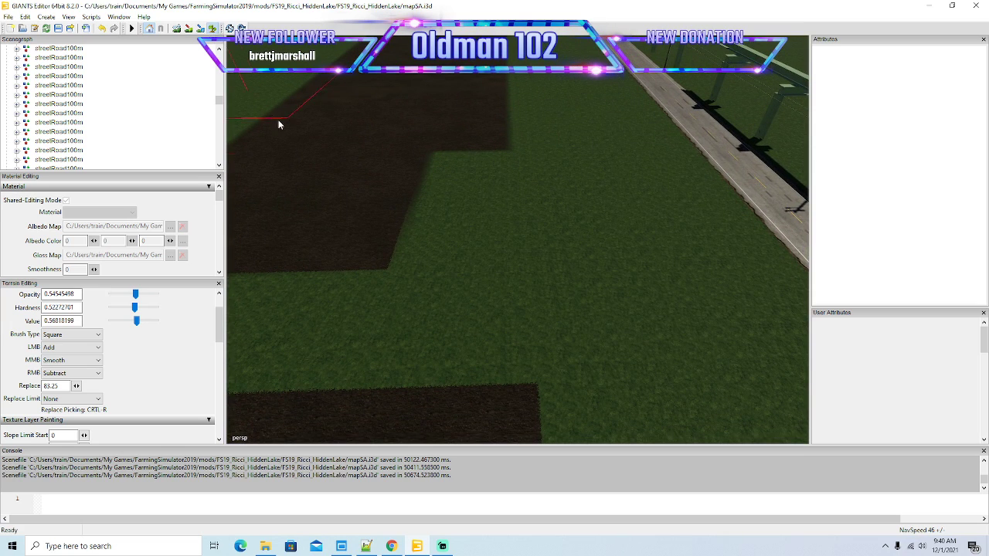
left_click(378, 261)
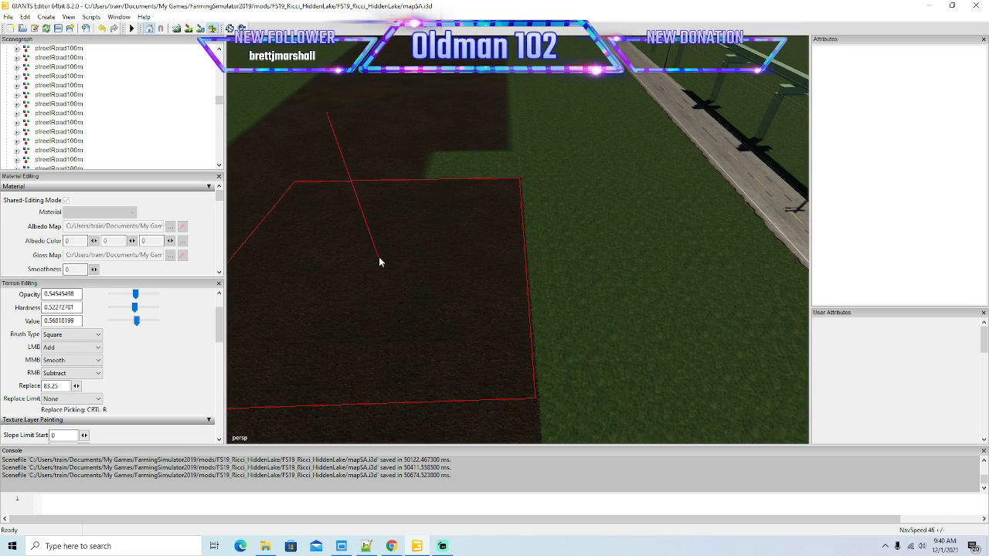
left_click(422, 145)
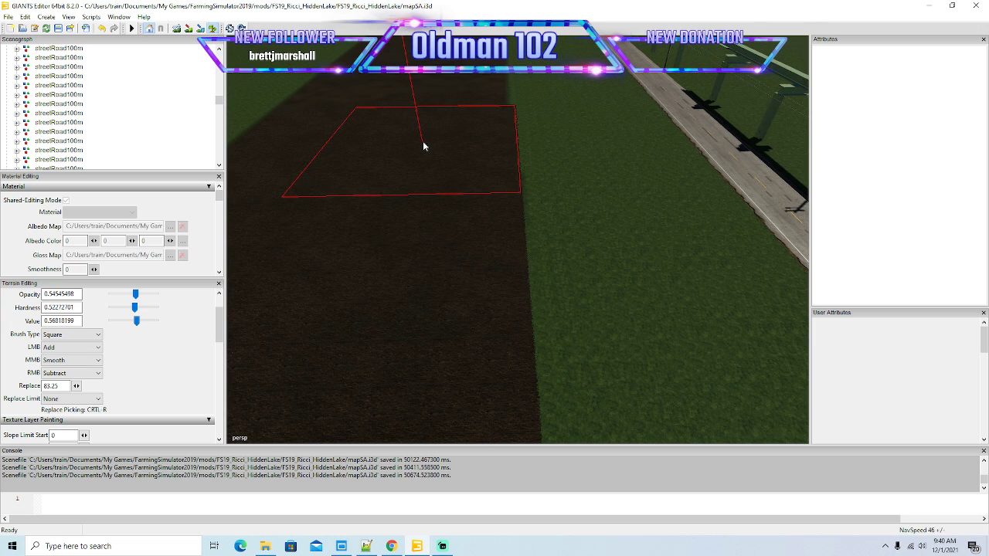
Step: Erase the band of dirt running parallel to the road beside the strip's inner grass corner
left_click_drag(249, 71, 455, 241)
scroll(300, 178, "down", 4)
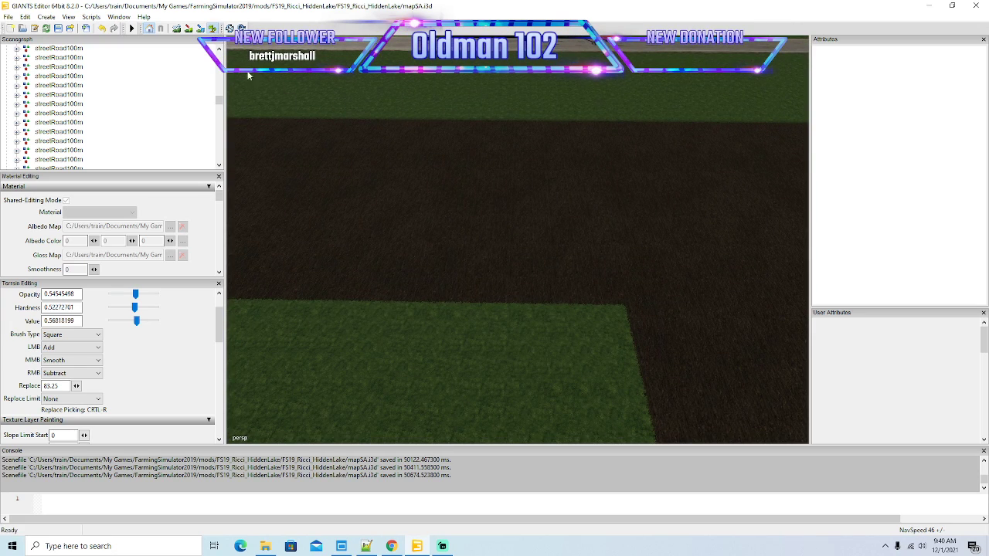
mouse_move(437, 207)
left_mouse_down()
mouse_move(461, 210)
mouse_move(415, 137)
mouse_move(370, 162)
left_mouse_up()
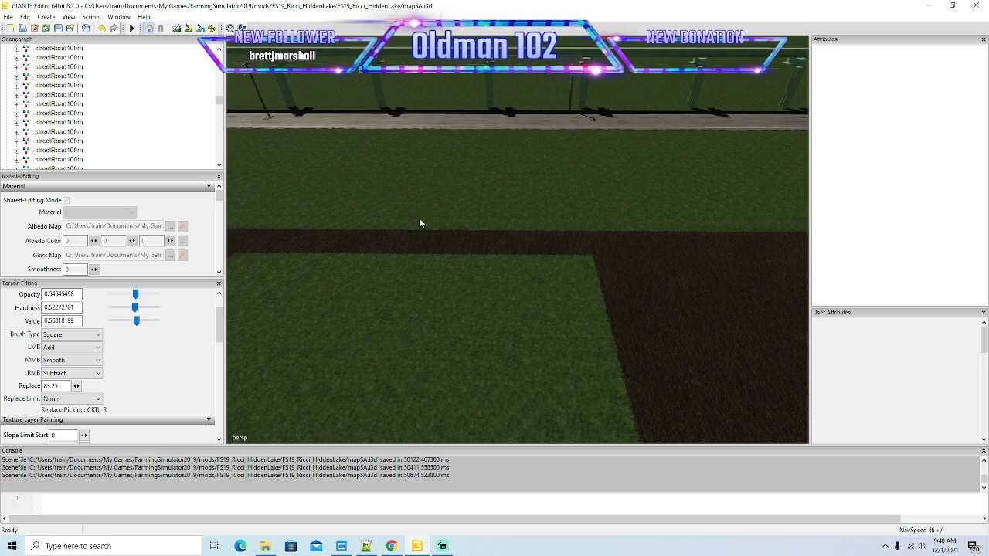
left_click_drag(402, 203, 436, 221)
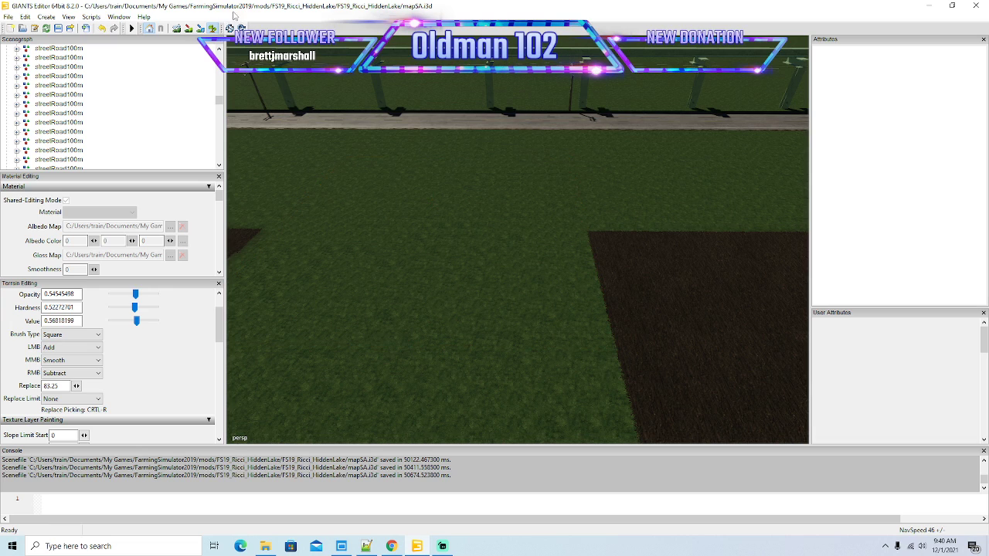
Step: Paint dirt squares at the field's end and fill the square notch left in its corner
left_click_drag(316, 123, 275, 271)
scroll(311, 214, "up", 2)
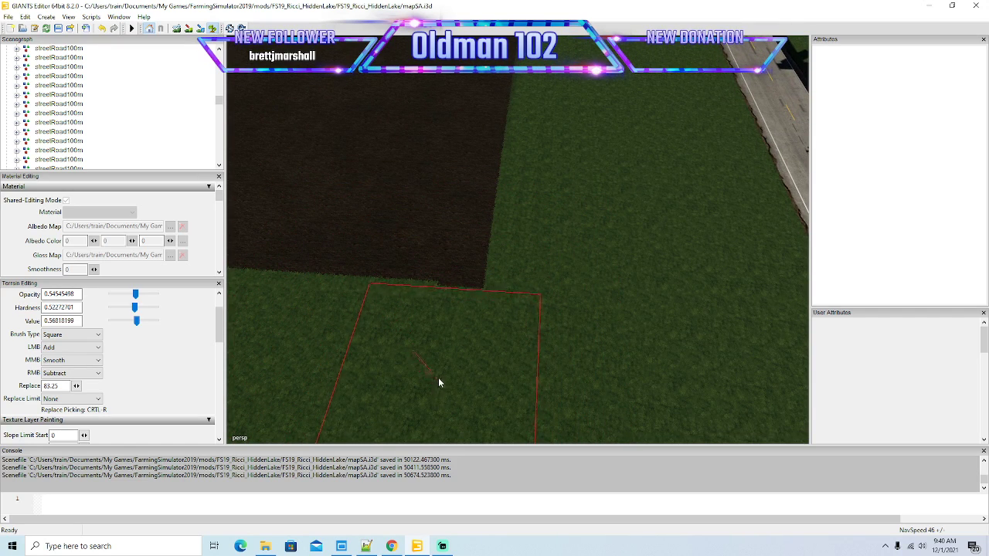
mouse_move(267, 104)
left_mouse_down()
mouse_move(331, 105)
mouse_move(298, 80)
mouse_move(326, 92)
left_mouse_up()
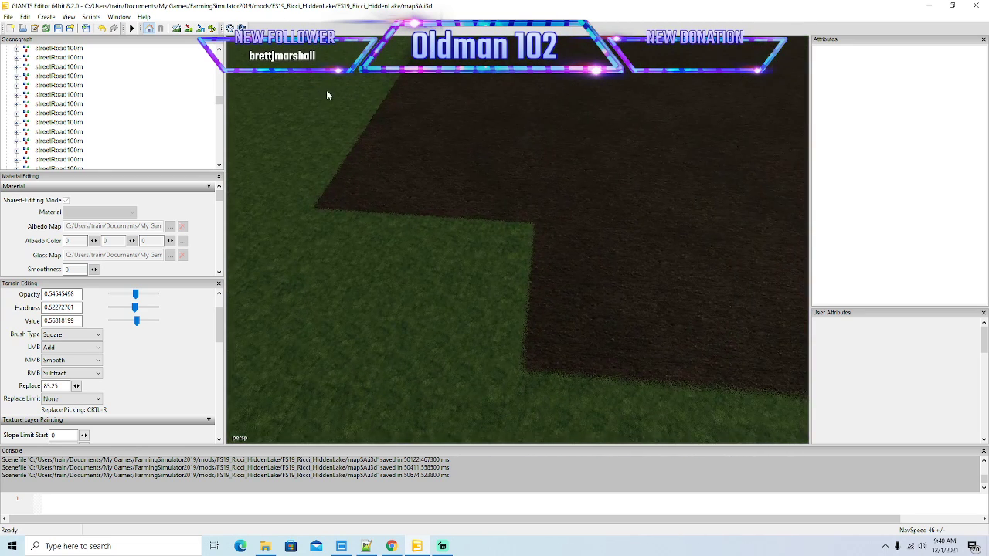
mouse_move(414, 227)
left_mouse_down()
mouse_move(405, 236)
mouse_move(446, 234)
mouse_move(448, 246)
mouse_move(410, 241)
left_mouse_up()
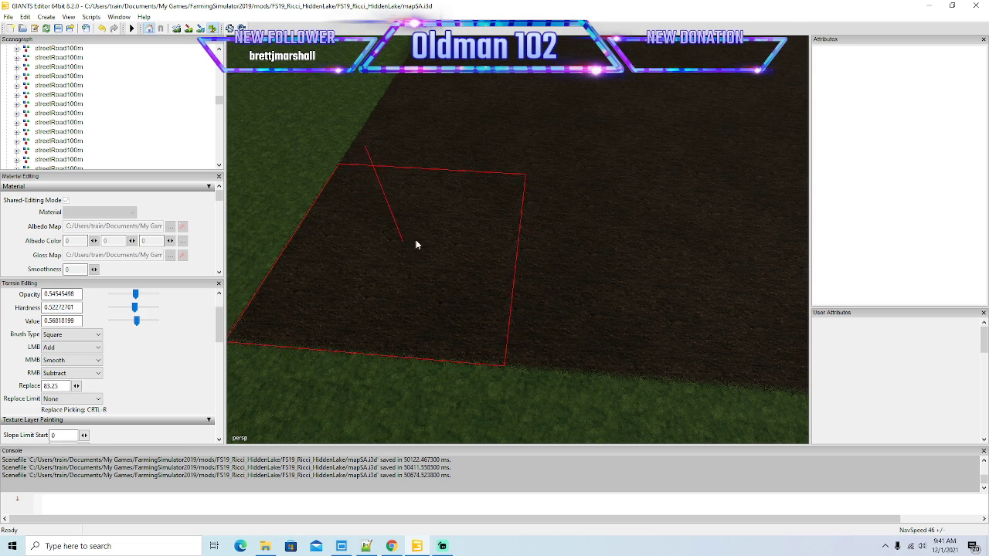
Step: Start widening the dirt field toward the road by painting squares in line with the protruding end section
left_click_drag(534, 224, 550, 253)
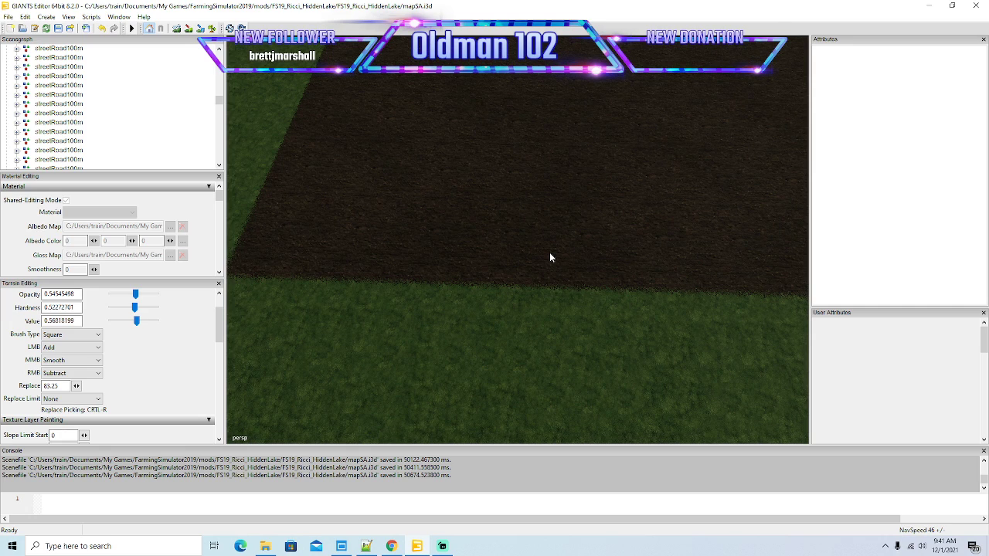
scroll(550, 254, "down", 2)
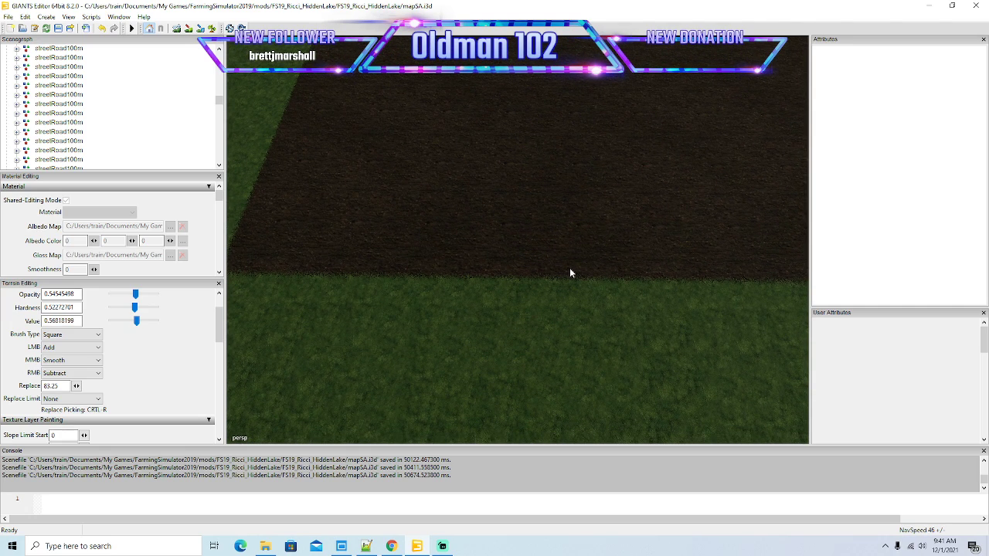
left_click_drag(579, 278, 592, 218)
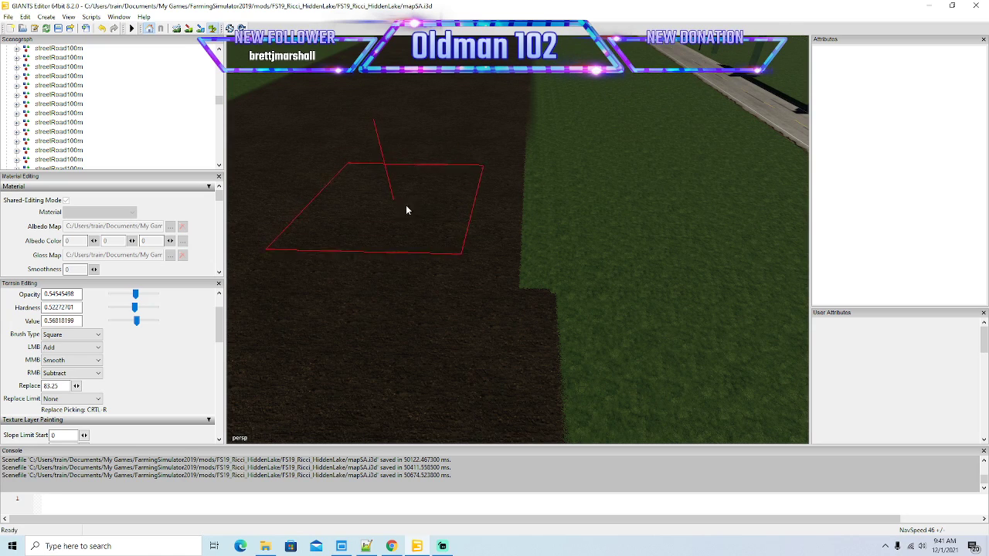
left_click(456, 234)
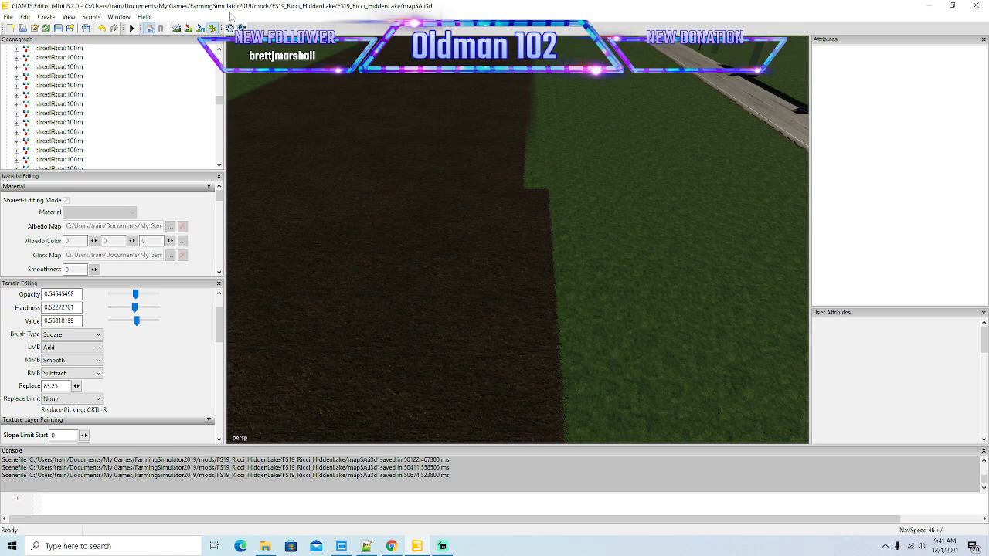
left_click_drag(286, 100, 294, 75)
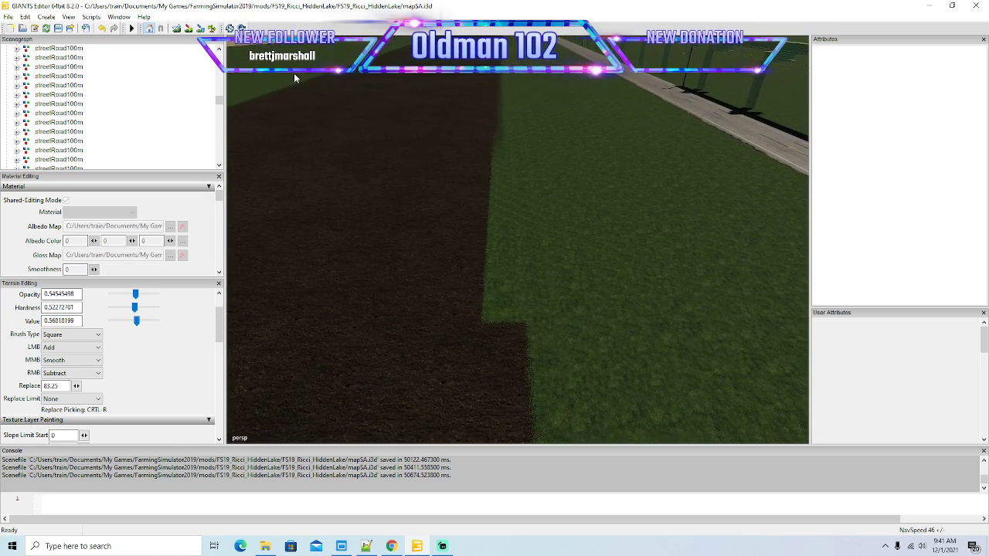
left_click_drag(383, 249, 408, 254)
Step: Continue the widened road-side edge along the field with successive dirt squares, each flush with the previous one
mouse_move(422, 212)
left_mouse_down()
mouse_move(437, 183)
mouse_move(422, 203)
mouse_move(418, 157)
mouse_move(419, 230)
left_mouse_up()
scroll(419, 158, "up", 4)
left_click(388, 244)
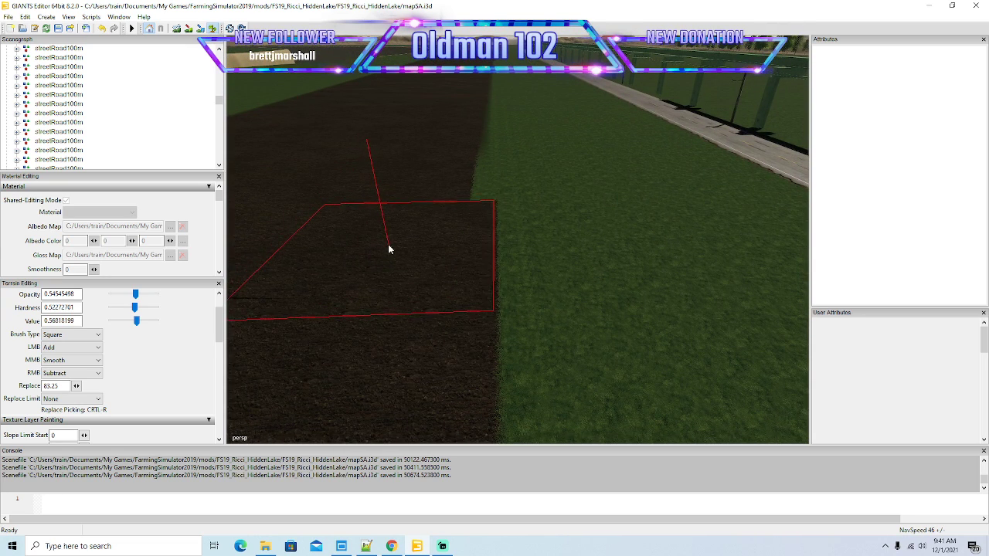
left_click(418, 181)
left_click(418, 184)
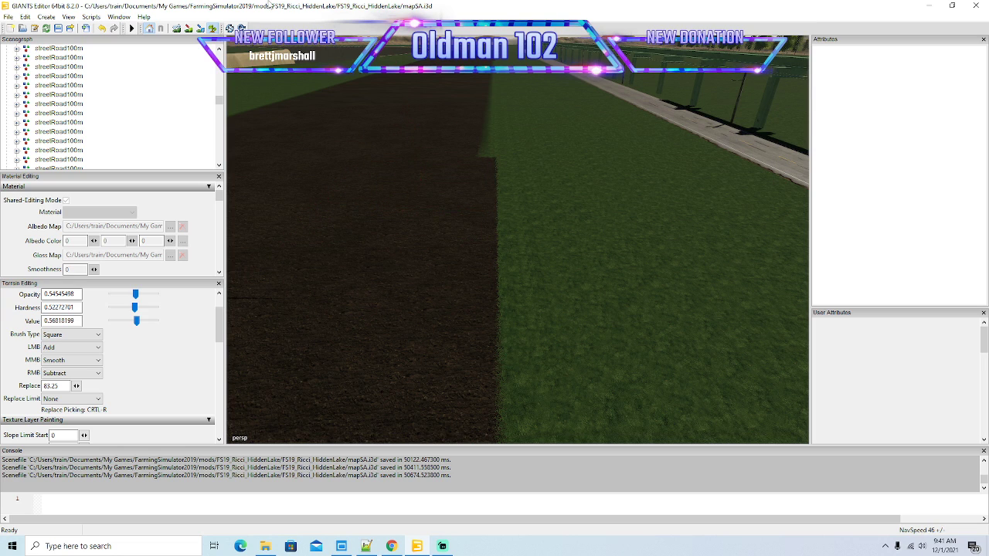
mouse_move(279, 85)
left_mouse_down()
mouse_move(290, 97)
mouse_move(286, 85)
left_mouse_up()
scroll(291, 98, "up", 3)
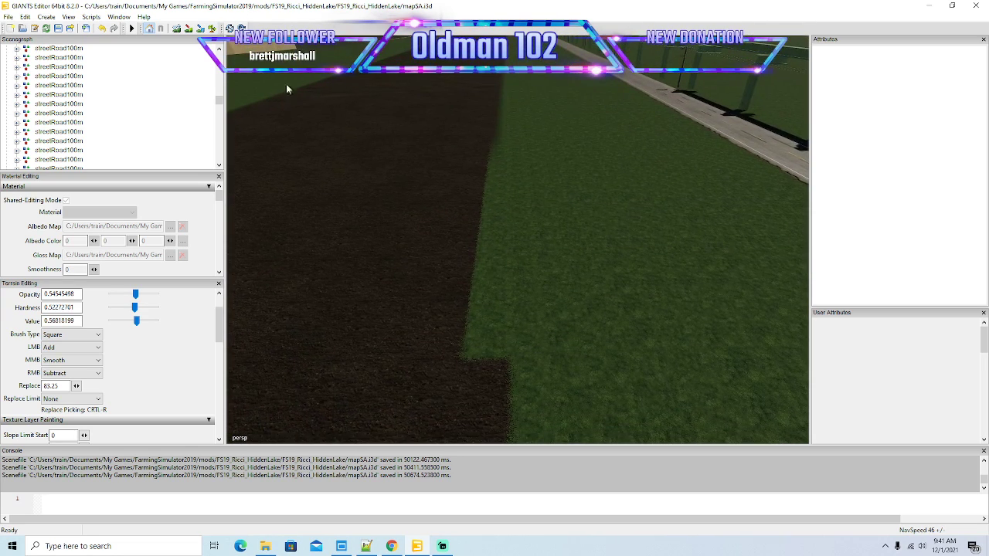
left_click(388, 276)
left_click(432, 190)
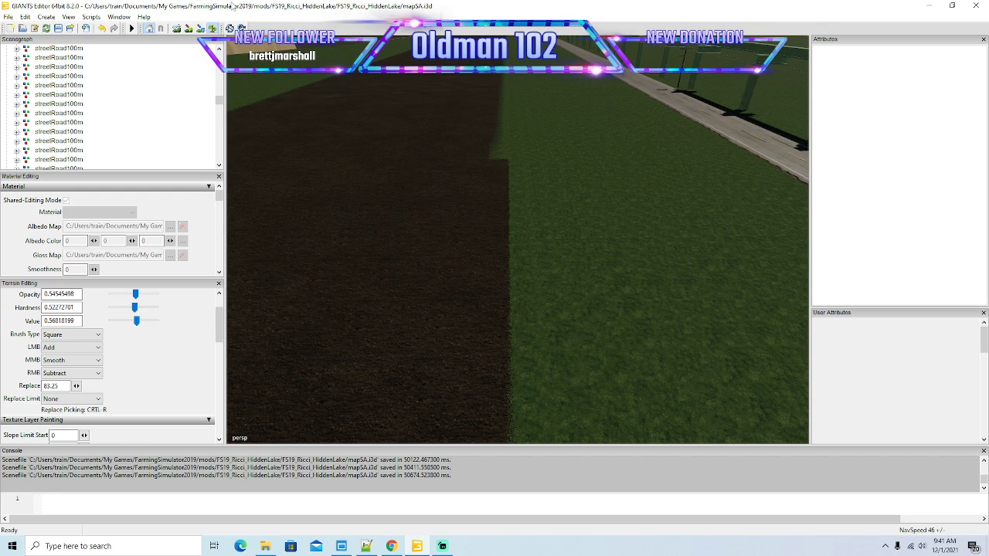
Step: Carry the widening farther down the field, covering the next stretches of stepped road-side edge with dirt squares
left_click_drag(328, 74, 337, 134)
scroll(340, 159, "up", 3)
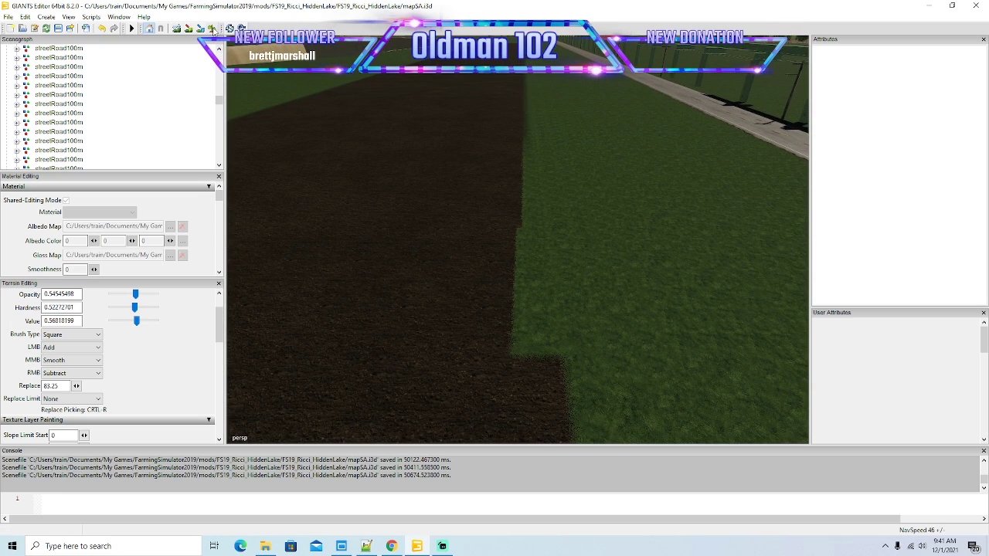
left_click(423, 274)
mouse_move(428, 276)
left_mouse_down()
mouse_move(451, 187)
mouse_move(478, 146)
left_mouse_up()
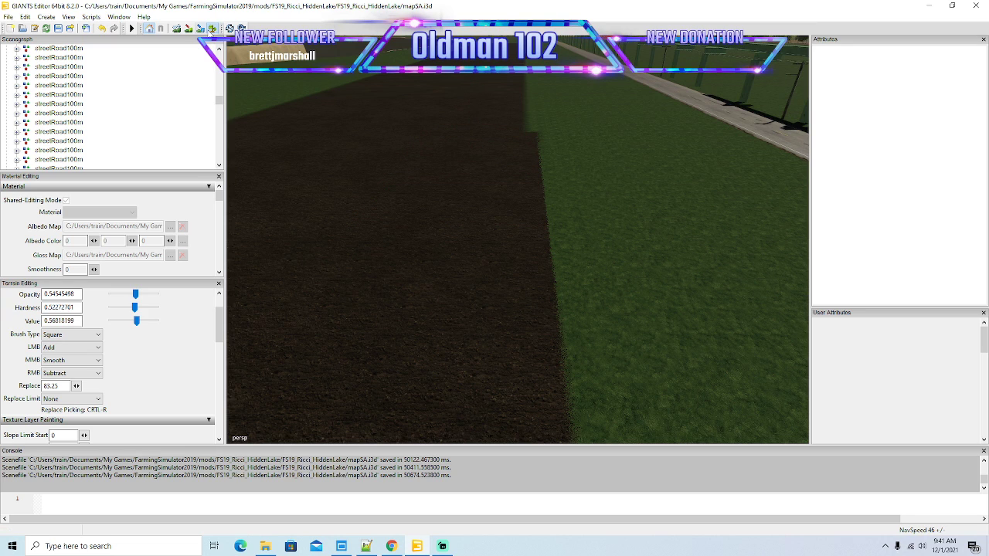
left_click(212, 28)
mouse_move(440, 208)
left_mouse_down()
mouse_move(440, 132)
mouse_move(447, 210)
left_mouse_up()
scroll(440, 131, "up", 4)
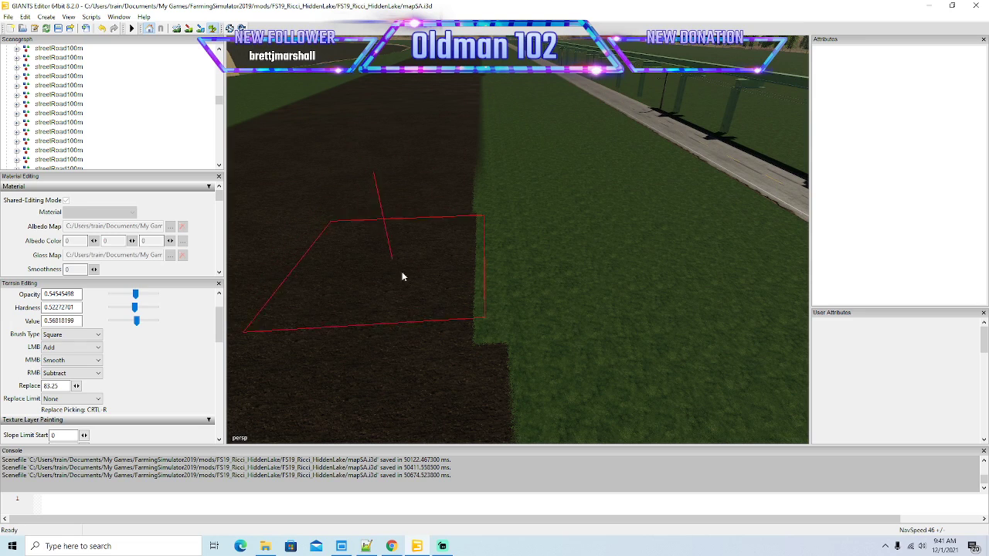
left_click(397, 282)
left_click(418, 221)
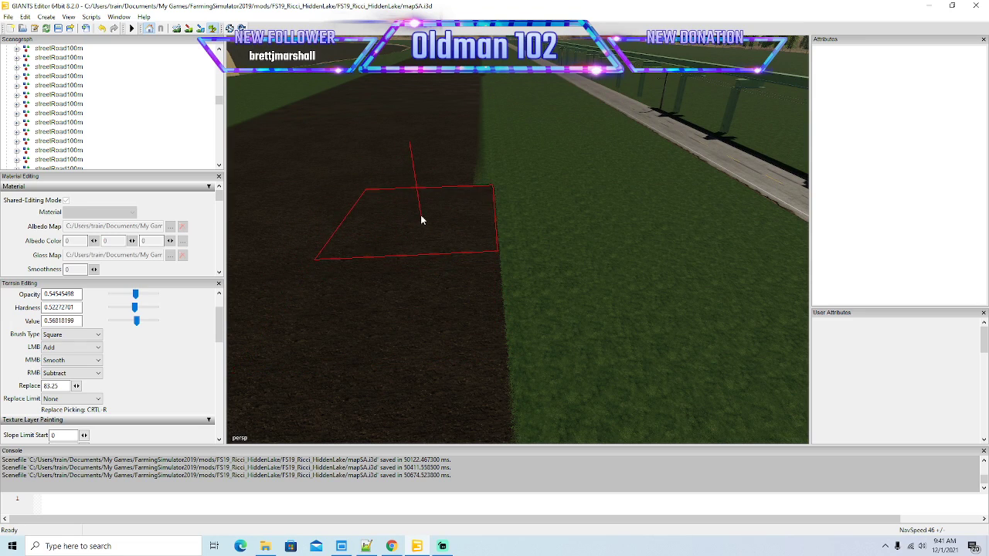
Step: Extend the widened road-side edge of the field with three more dirt squares, each flush with the previous one
left_click(434, 178)
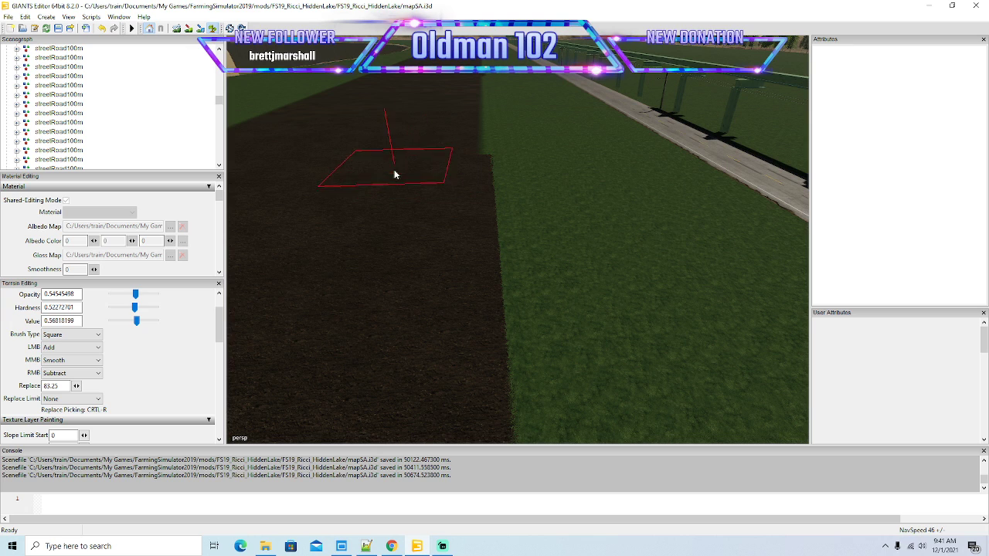
mouse_move(409, 224)
left_mouse_down()
mouse_move(404, 147)
mouse_move(409, 219)
left_mouse_up()
scroll(404, 147, "up", 3)
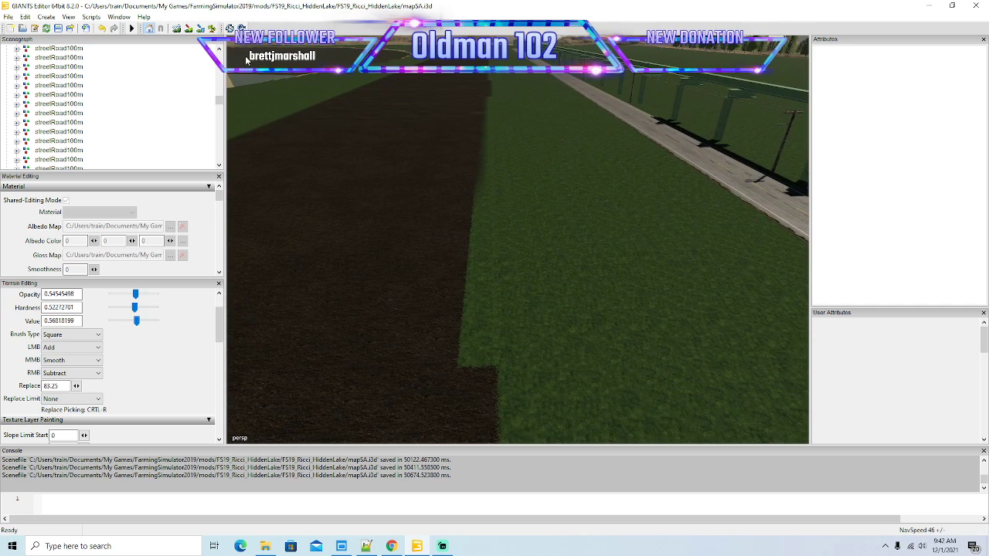
left_click(392, 300)
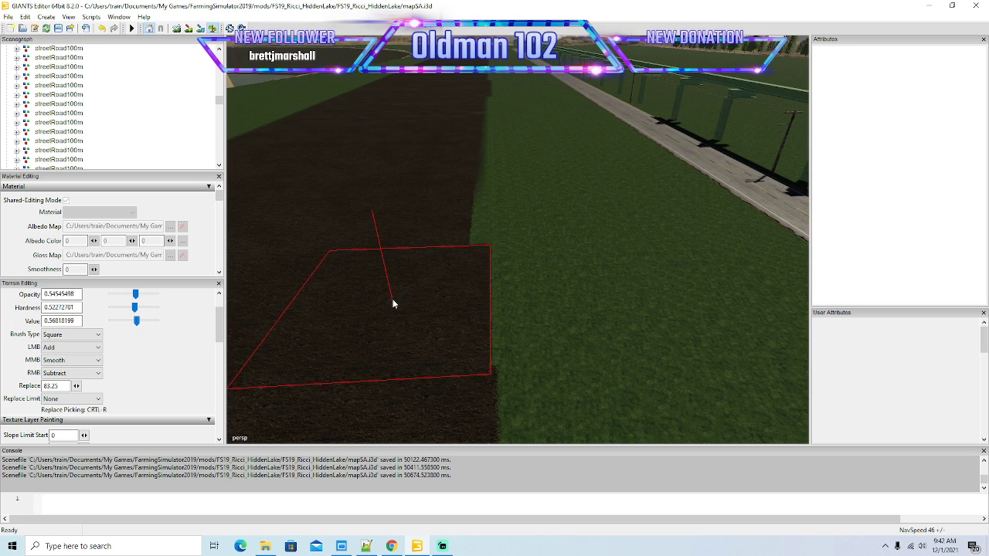
left_click(423, 220)
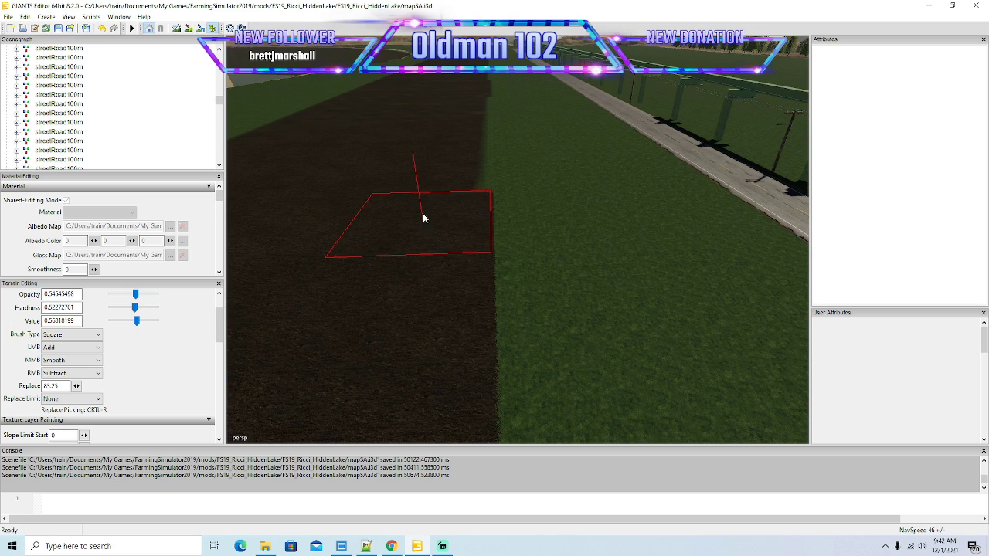
Step: Paint dirt over the next two narrow stretches of the road-side edge, in line with the part already widened
mouse_move(347, 201)
left_mouse_down()
mouse_move(348, 151)
mouse_move(357, 203)
left_mouse_up()
scroll(348, 152, "up", 3)
scroll(357, 203, "down", 1)
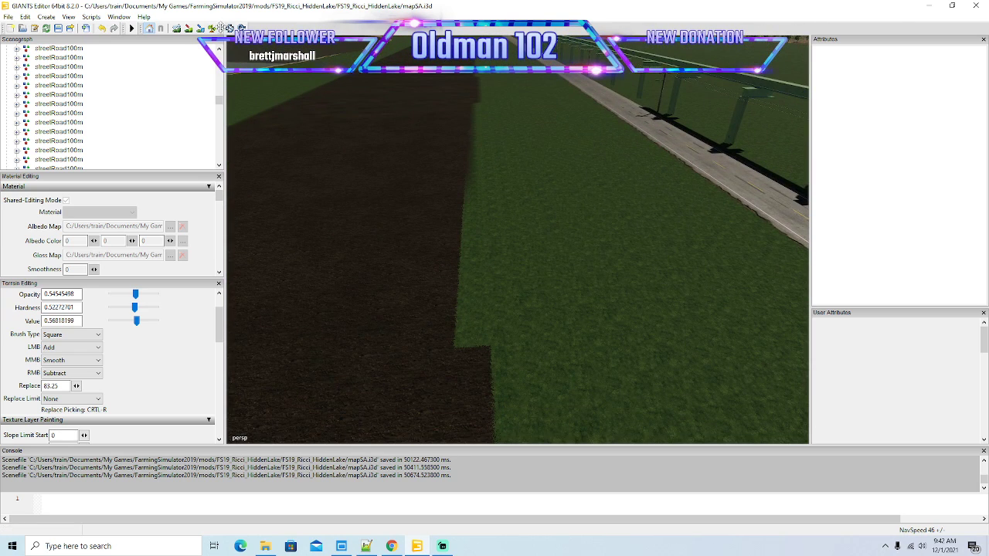
left_click(391, 286)
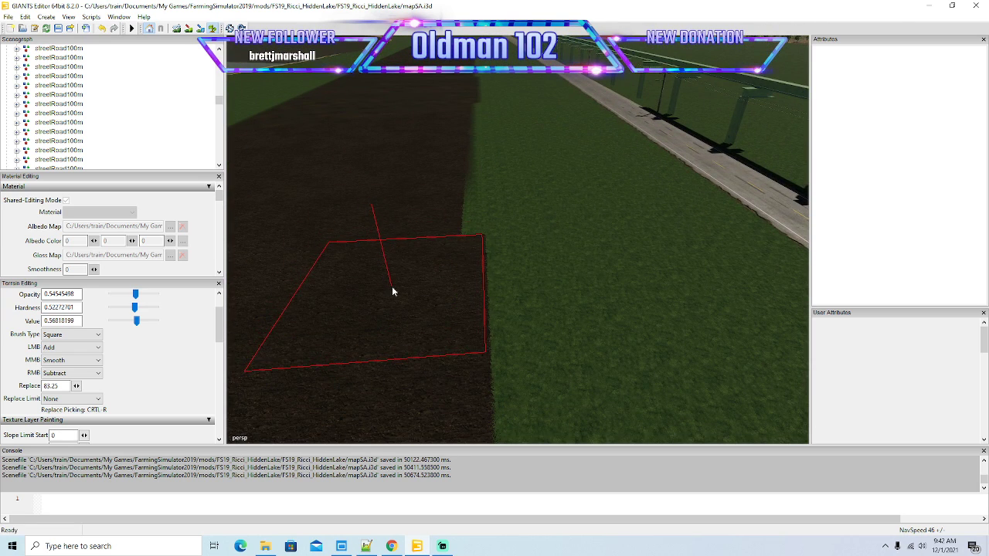
left_click_drag(413, 228, 405, 176)
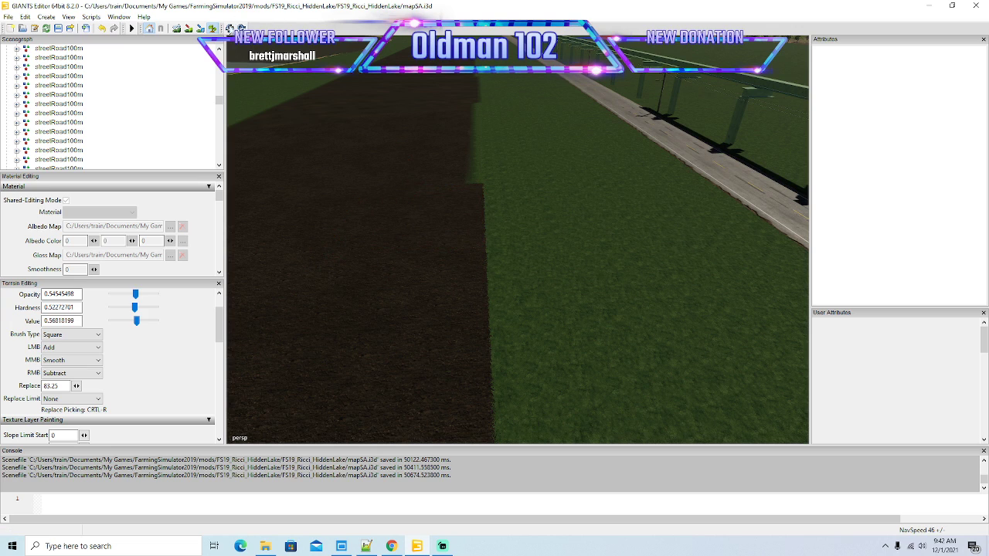
mouse_move(340, 164)
left_mouse_down()
mouse_move(330, 110)
mouse_move(334, 159)
left_mouse_up()
scroll(330, 110, "up", 3)
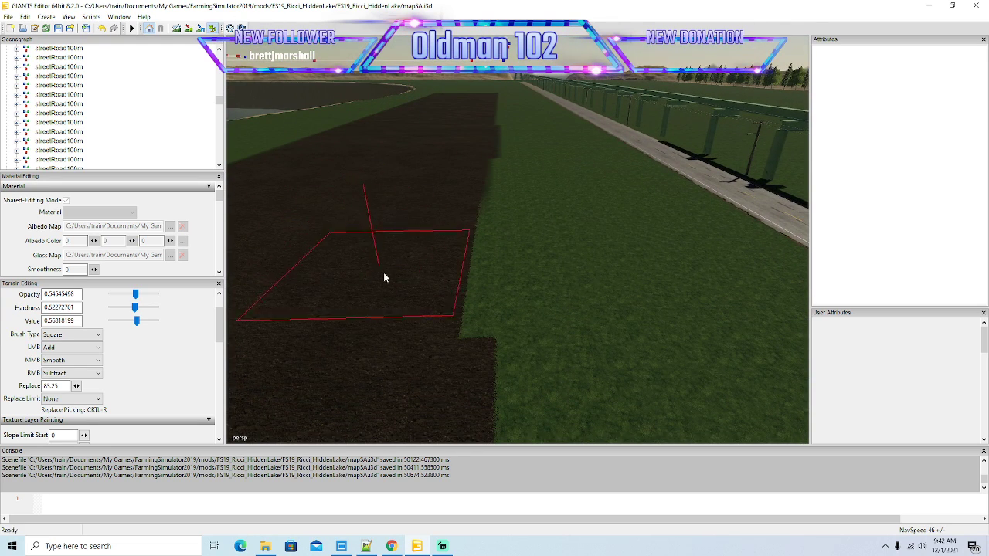
mouse_move(392, 289)
left_mouse_down()
mouse_move(400, 292)
mouse_move(426, 207)
mouse_move(431, 225)
left_mouse_up()
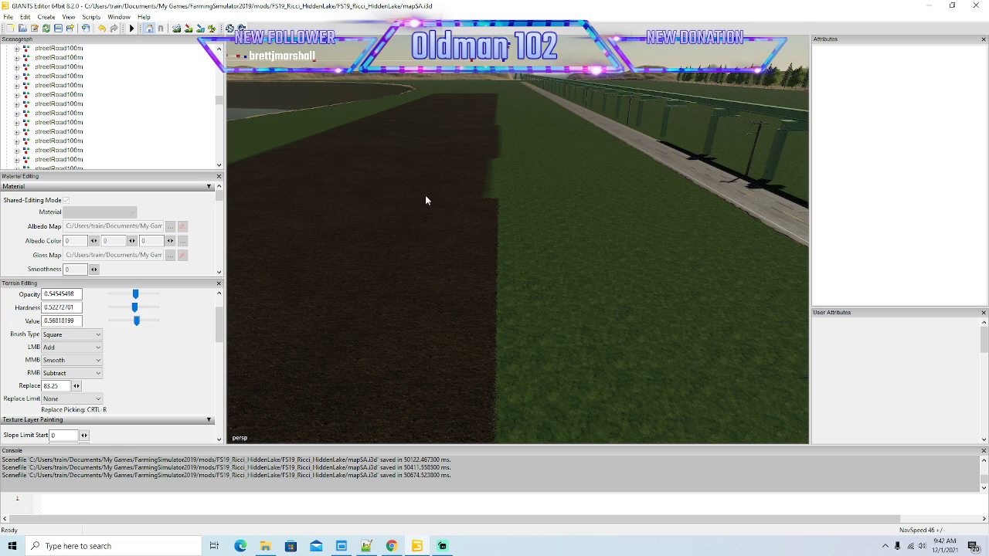
Step: Fill the following steps in the road-side edge with dirt squares, keeping the boundary straight alongside the road
mouse_move(471, 219)
left_mouse_down()
mouse_move(462, 167)
mouse_move(472, 220)
left_mouse_up()
scroll(462, 167, "up", 3)
mouse_move(352, 216)
left_mouse_down()
mouse_move(397, 273)
mouse_move(428, 219)
left_mouse_up()
mouse_move(319, 134)
left_mouse_down()
mouse_move(310, 74)
mouse_move(316, 150)
left_mouse_up()
scroll(310, 74, "up", 3)
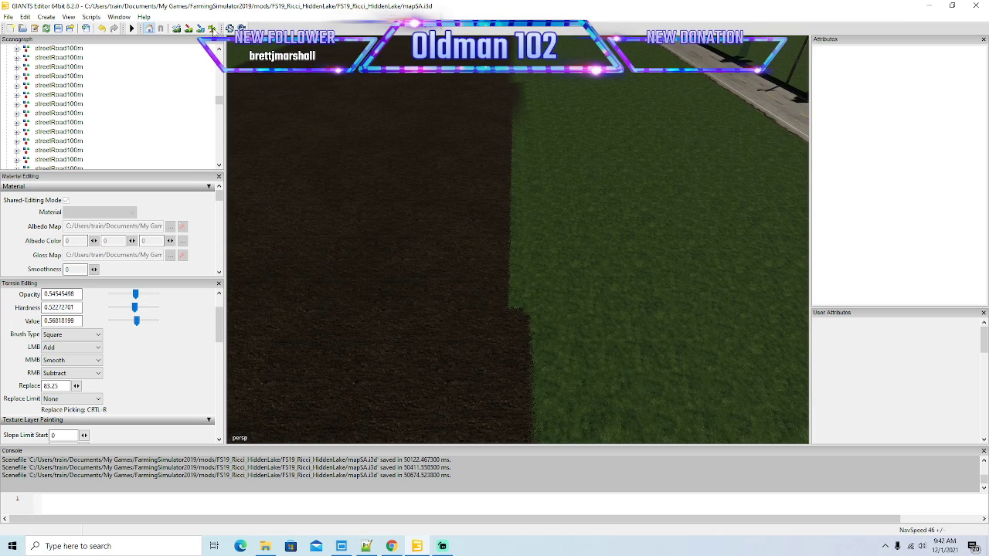
left_click_drag(414, 239, 418, 239)
left_click_drag(440, 158, 450, 152)
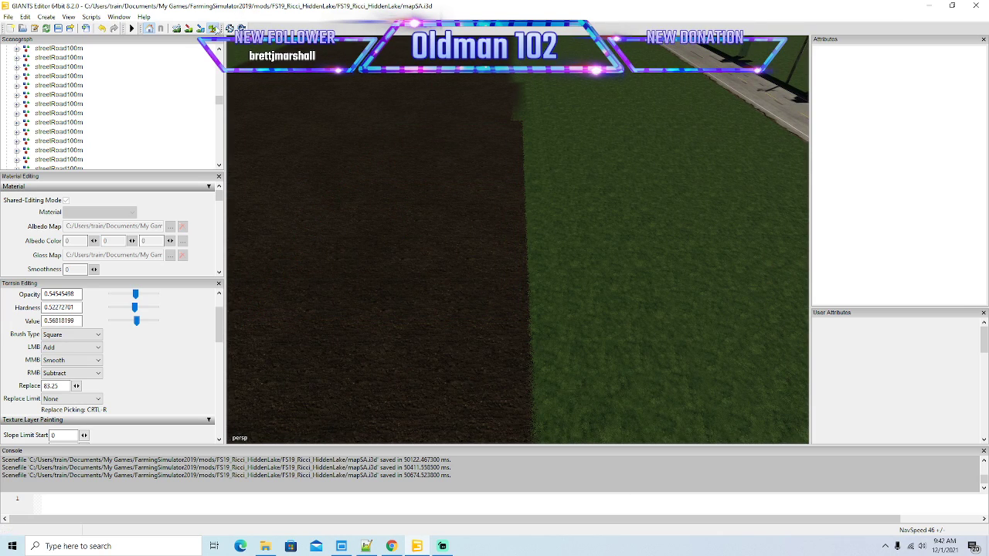
Step: Advance the widening toward the field's far end with pairs of dirt squares over the remaining stepped edge
mouse_move(339, 139)
left_mouse_down()
mouse_move(335, 54)
mouse_move(344, 147)
left_mouse_up()
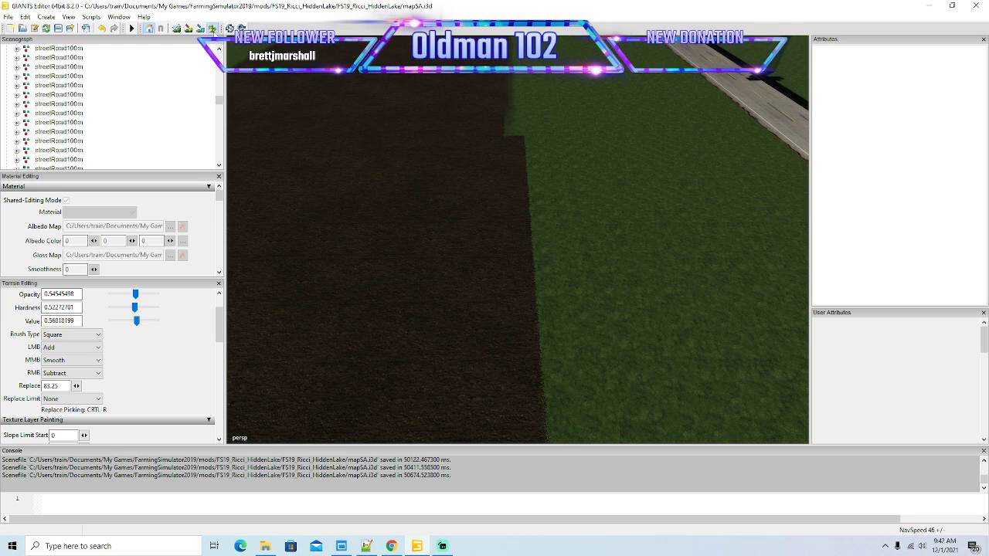
left_click_drag(413, 204, 398, 160)
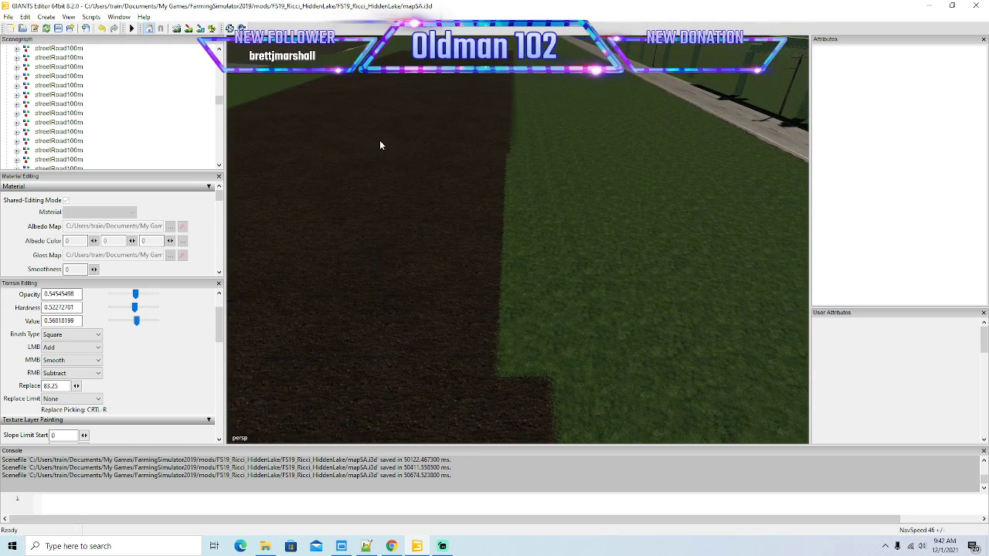
left_click(413, 277)
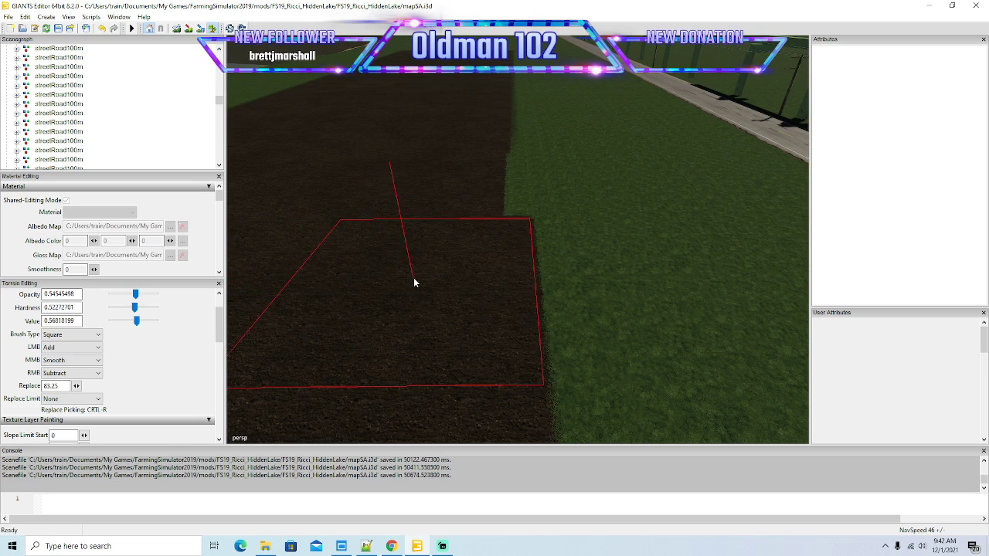
left_click_drag(441, 186, 461, 150)
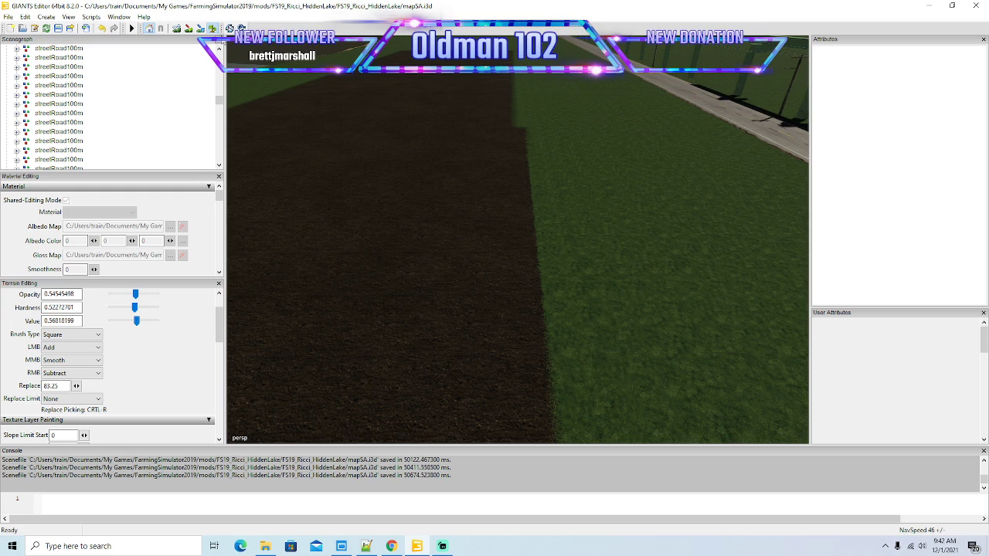
mouse_move(517, 280)
left_mouse_down()
mouse_move(521, 207)
mouse_move(520, 262)
left_mouse_up()
scroll(522, 208, "up", 3)
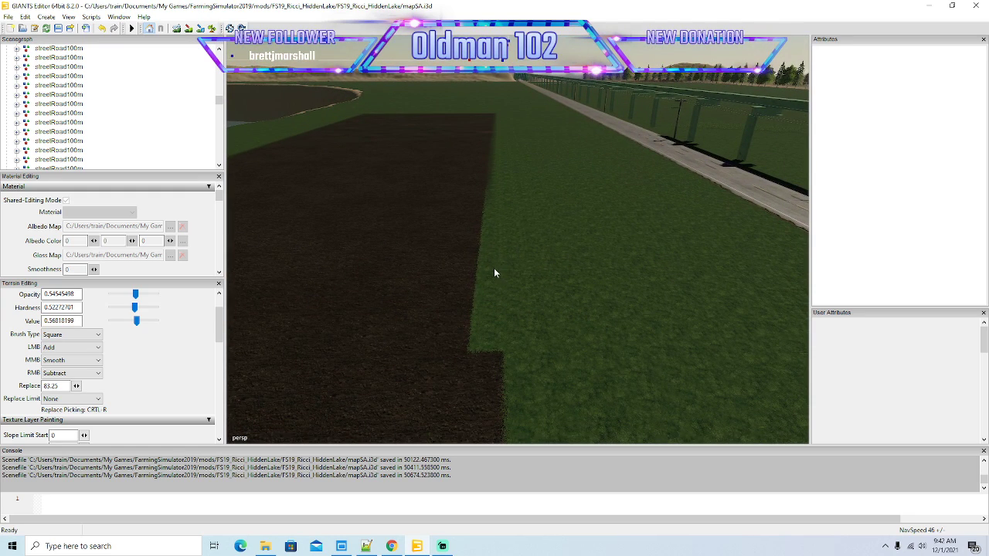
left_click(396, 291)
left_click_drag(412, 230, 428, 219)
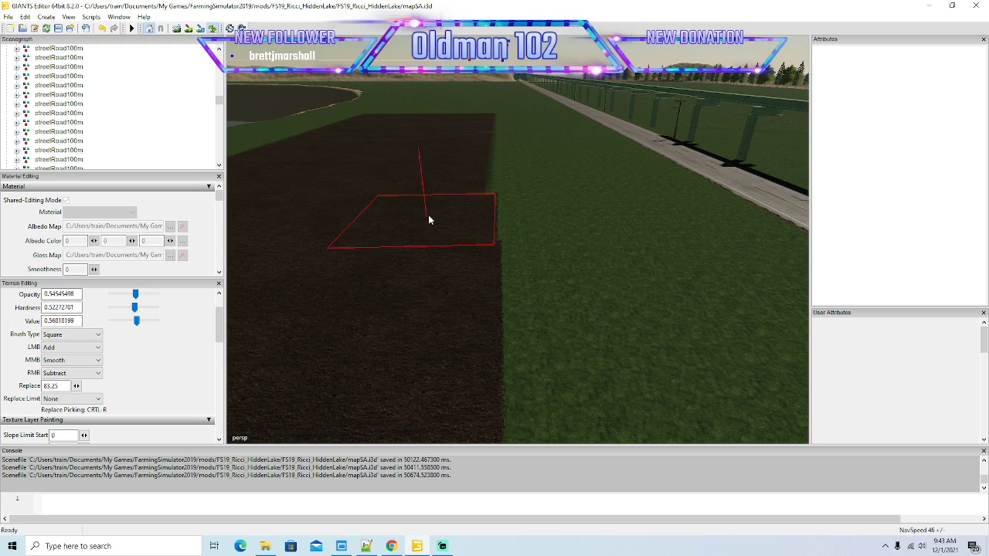
Step: Bring the widened road-side edge almost to the field's far corner with further aligned dirt squares
left_click_drag(346, 149, 356, 204, "alt")
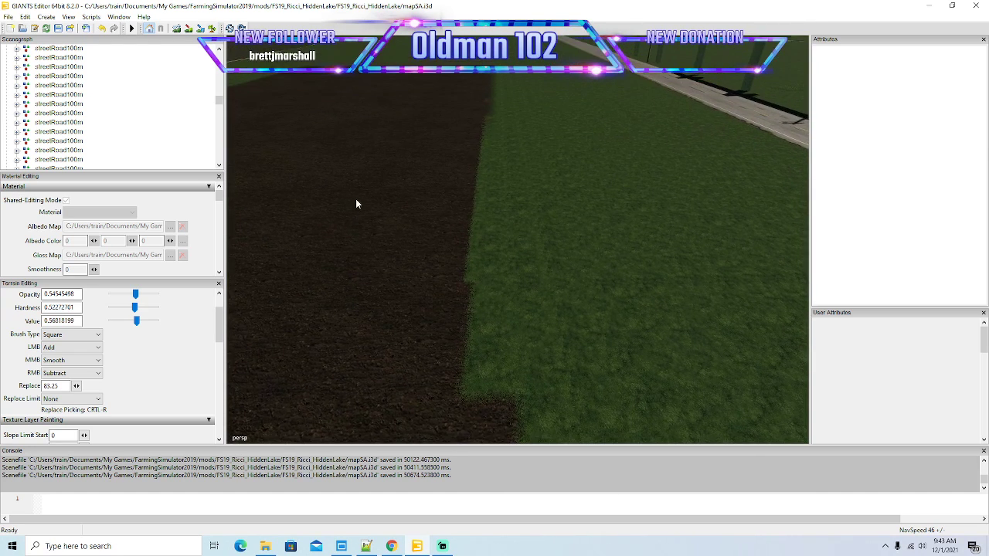
left_click(361, 277)
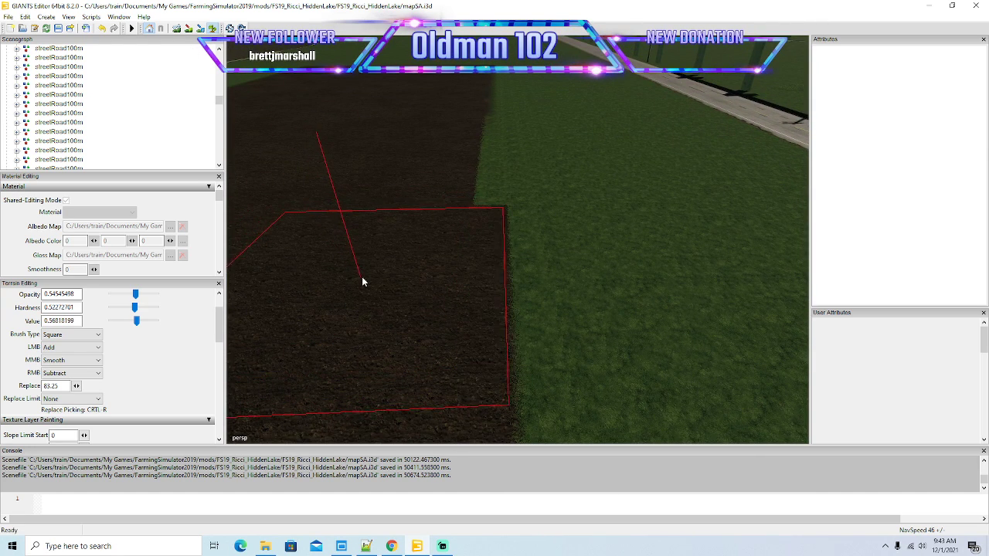
left_click_drag(411, 174, 436, 138)
mouse_move(309, 111)
left_mouse_down()
mouse_move(310, 86)
mouse_move(310, 111)
left_mouse_up()
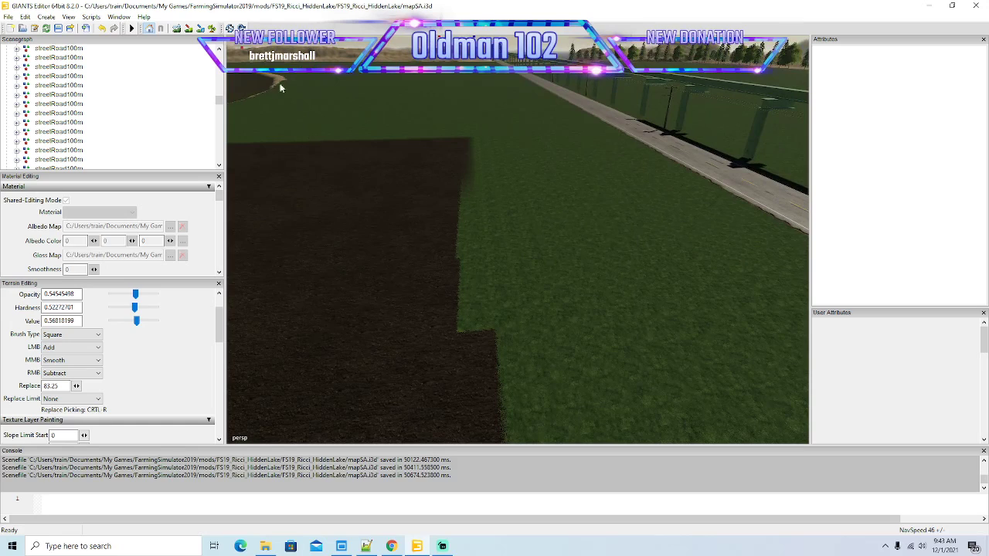
left_click(216, 28)
left_click(391, 275)
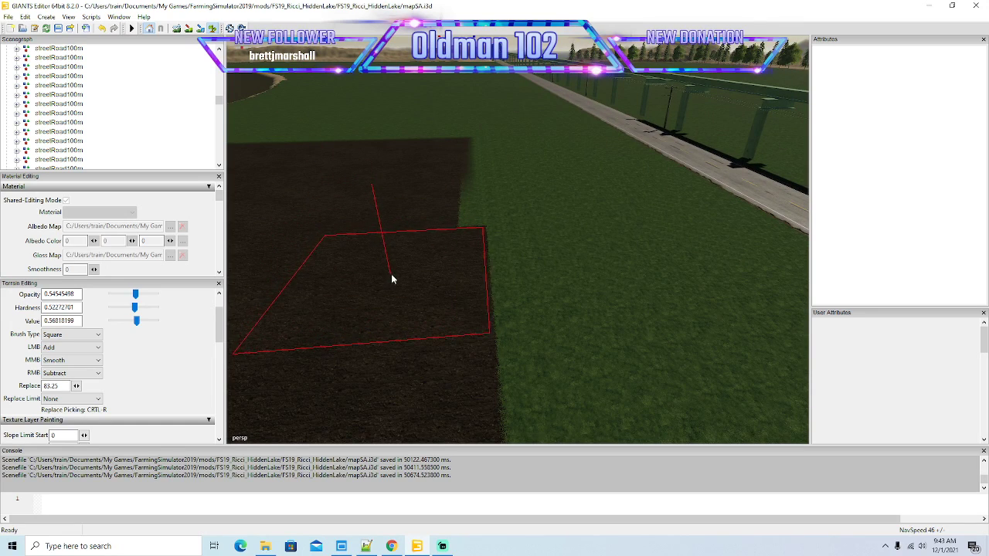
left_click_drag(402, 237, 414, 216)
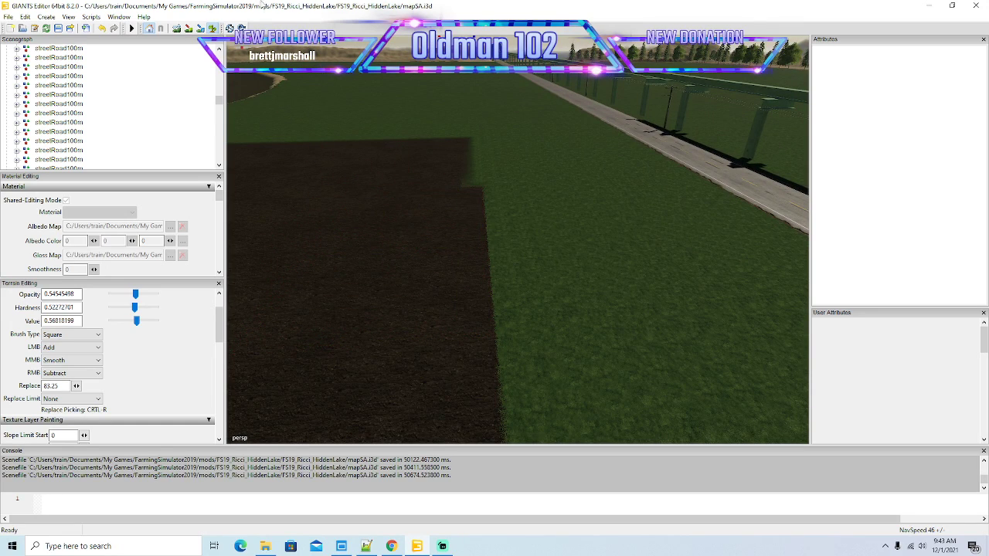
Step: Complete the widening up to the field's far corner and paint one dirt square beyond its end
left_click_drag(340, 204, 353, 224)
scroll(342, 121, "up", 3)
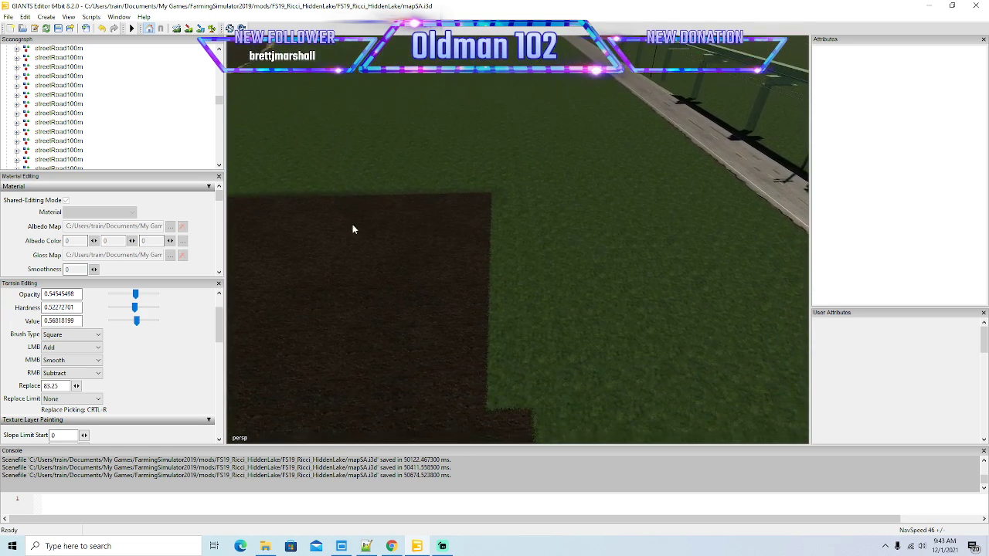
left_click(421, 317)
left_click_drag(447, 240, 455, 166)
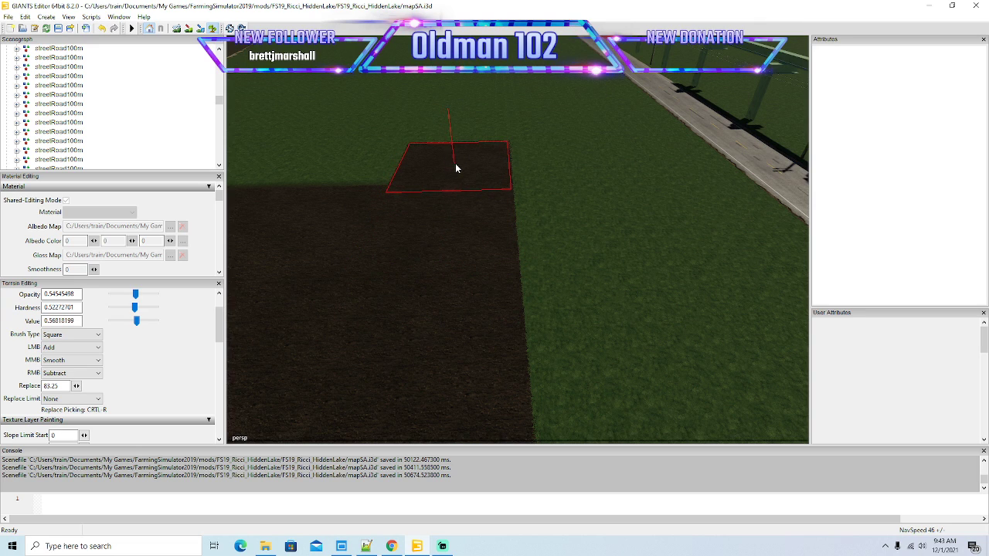
Step: Extend the protruding dirt square into a one-square-wide strip across the grass, running along the road past the field's end
left_click(212, 29)
mouse_move(443, 203)
left_mouse_down()
mouse_move(450, 166)
mouse_move(457, 213)
left_mouse_up()
scroll(450, 168, "up", 2)
scroll(455, 207, "down", 2)
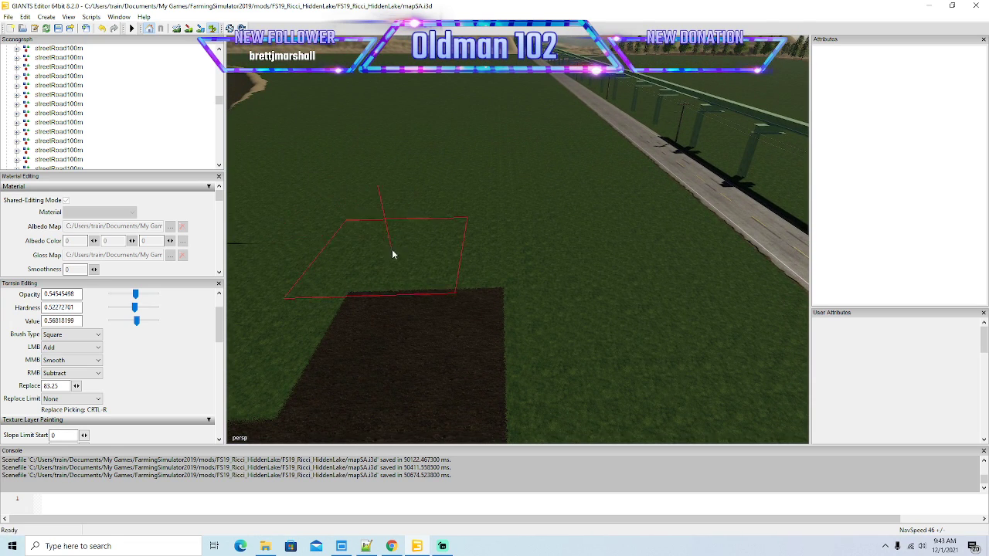
left_click_drag(404, 254, 423, 255)
left_click_drag(328, 76, 259, 80)
scroll(333, 95, "up", 3)
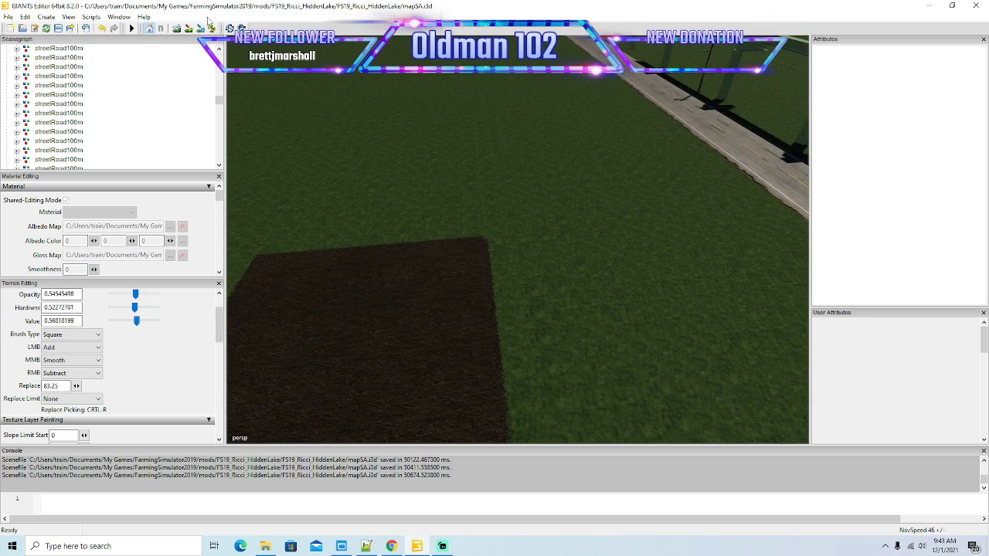
left_click_drag(386, 207, 408, 145)
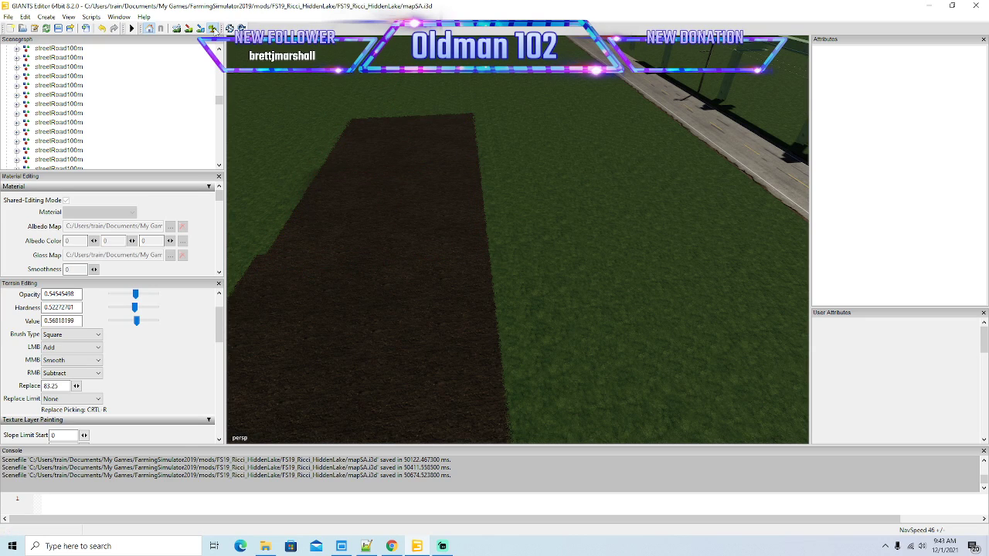
Step: Lengthen the one-square-wide dirt strip farther along the road with successive squares aligned to its end
left_click_drag(507, 271, 441, 219)
left_click_drag(439, 313, 434, 292)
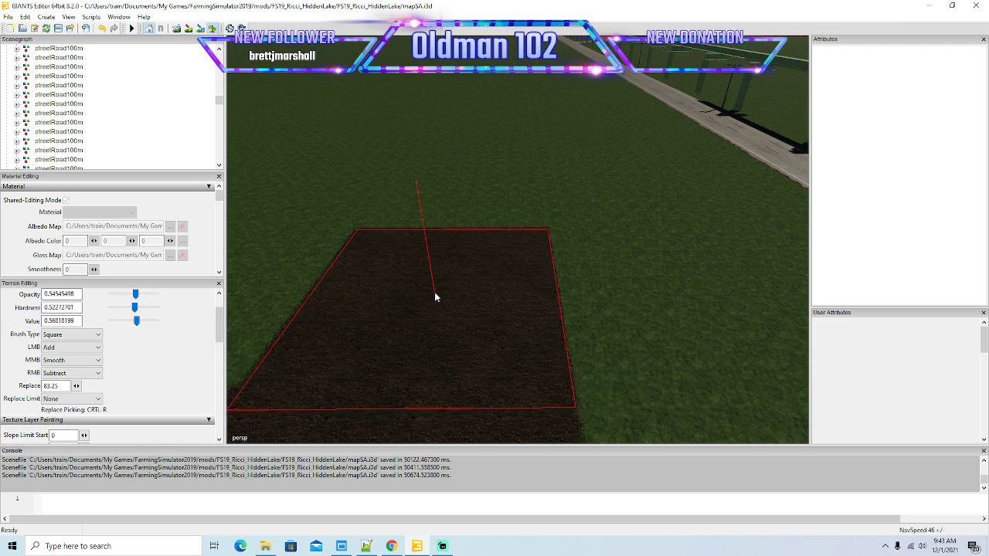
left_click(463, 191)
mouse_move(339, 152)
left_mouse_down()
mouse_move(336, 80)
mouse_move(340, 137)
left_mouse_up()
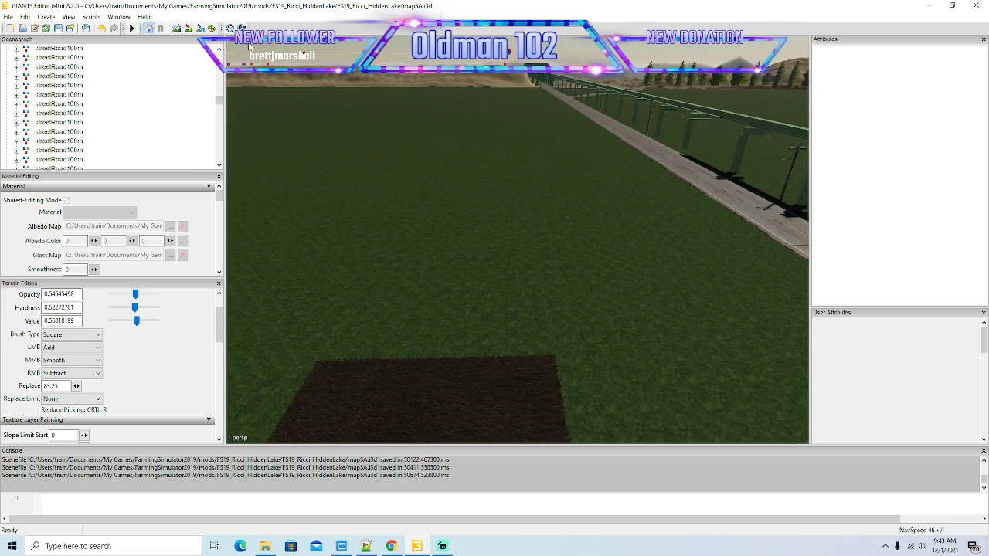
left_click(445, 302)
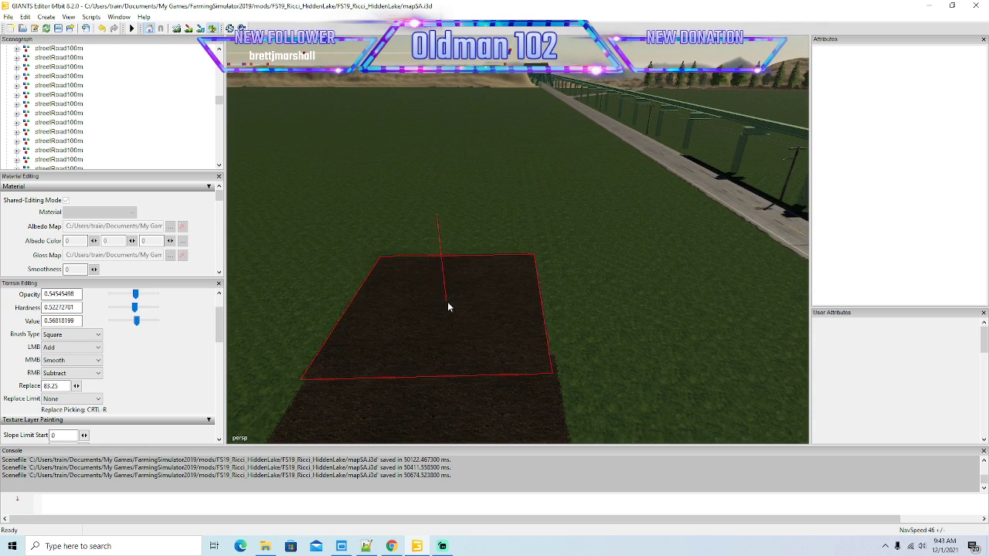
left_click(463, 239)
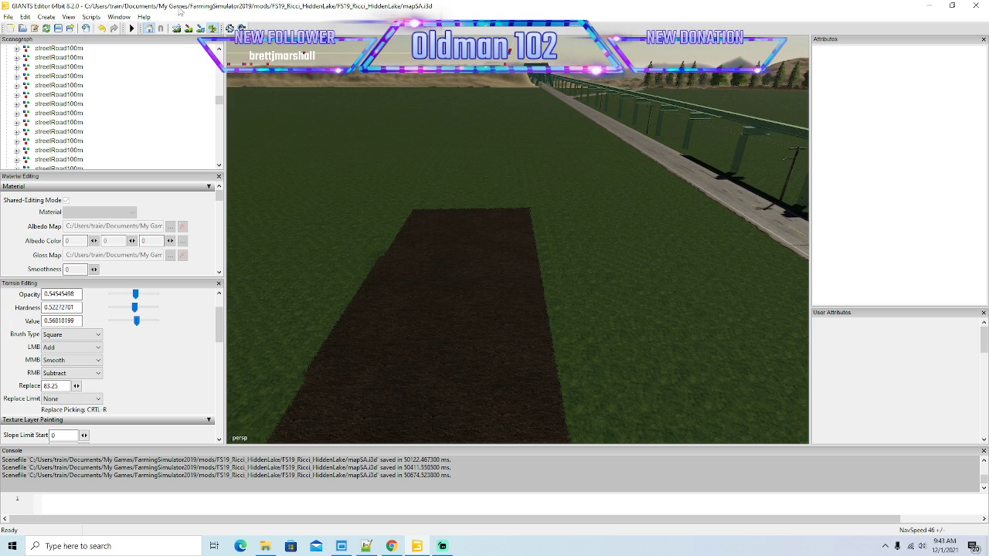
left_click_drag(338, 122, 349, 172)
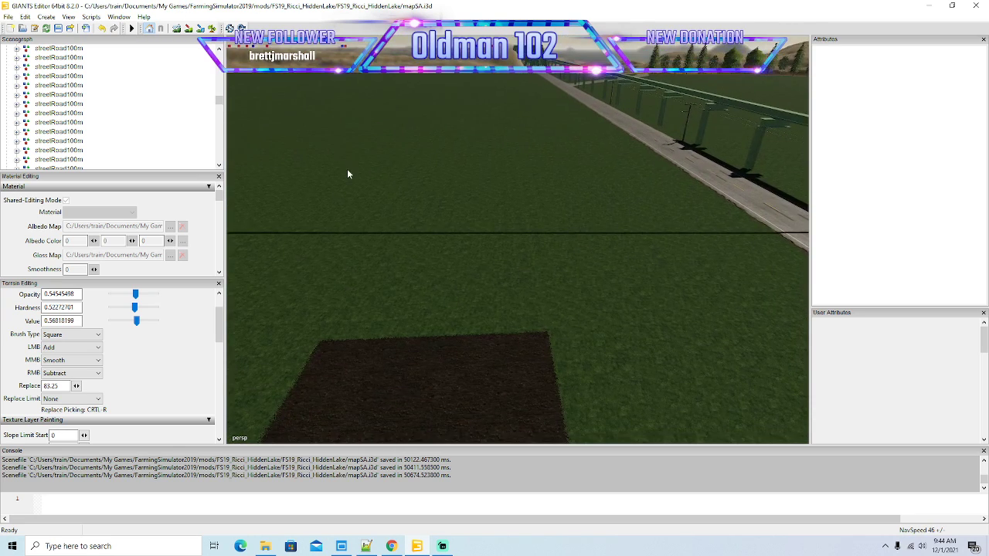
left_click(443, 276)
left_click(459, 214)
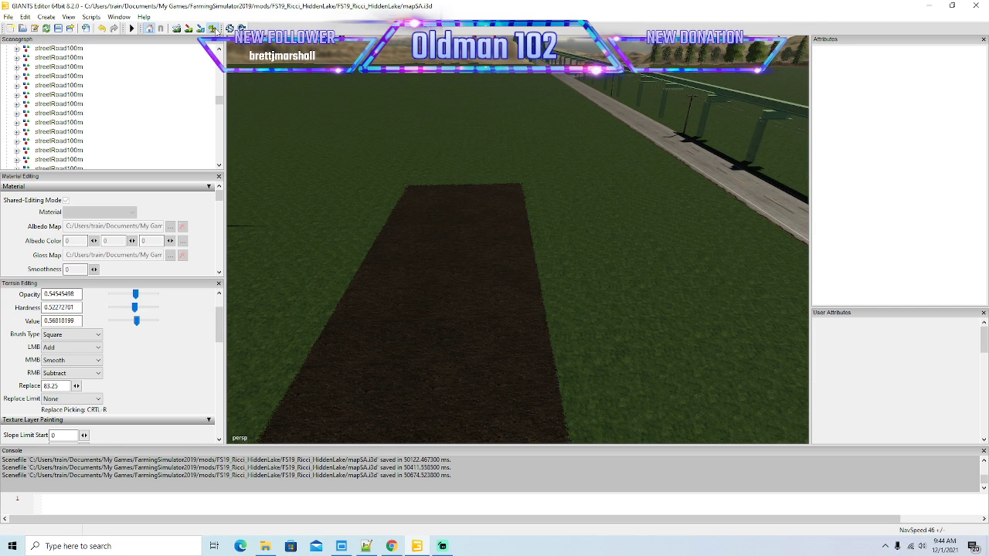
Step: Examine the unpainted grassland between the dirt strip and the river, and return to the strip's end
mouse_move(532, 148)
left_mouse_down()
mouse_move(386, 163)
mouse_move(523, 131)
mouse_move(533, 79)
mouse_move(368, 125)
mouse_move(497, 186)
mouse_move(494, 196)
mouse_move(515, 204)
mouse_move(556, 195)
left_mouse_up()
key("d")
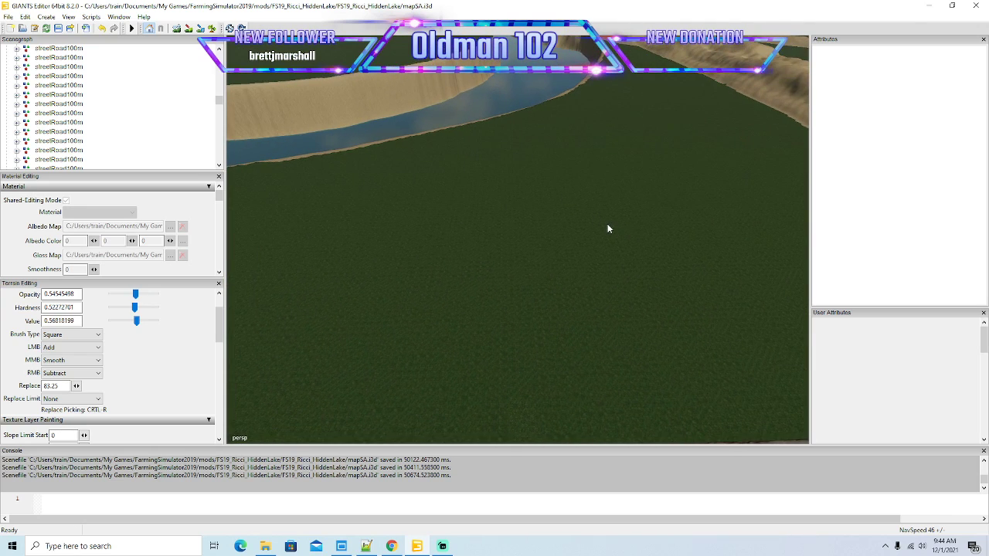
left_click_drag(603, 263, 652, 275)
key("w")
key("d")
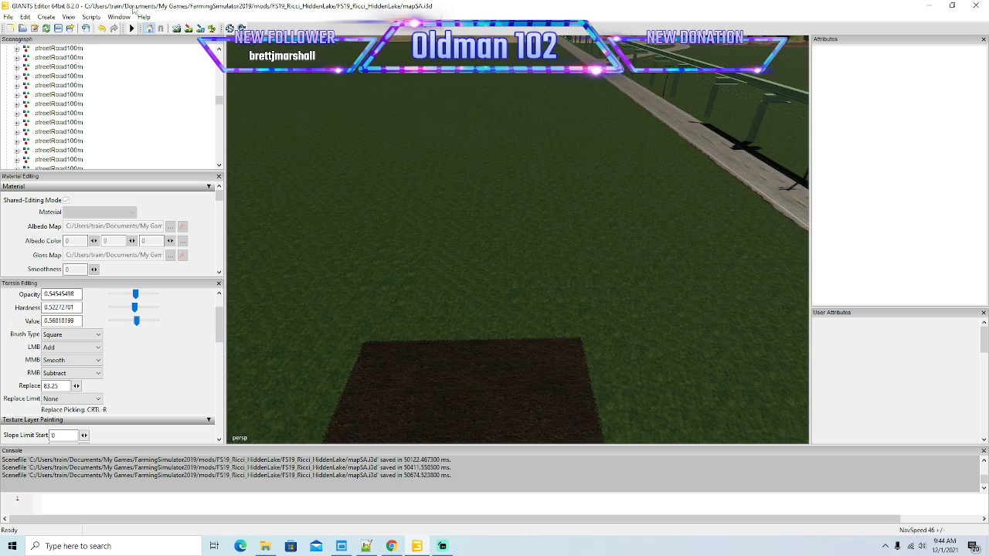
Step: Extend the one-square-wide dirt strip farther along the road, adding successive squares flush with its end
left_click_drag(477, 275, 486, 209)
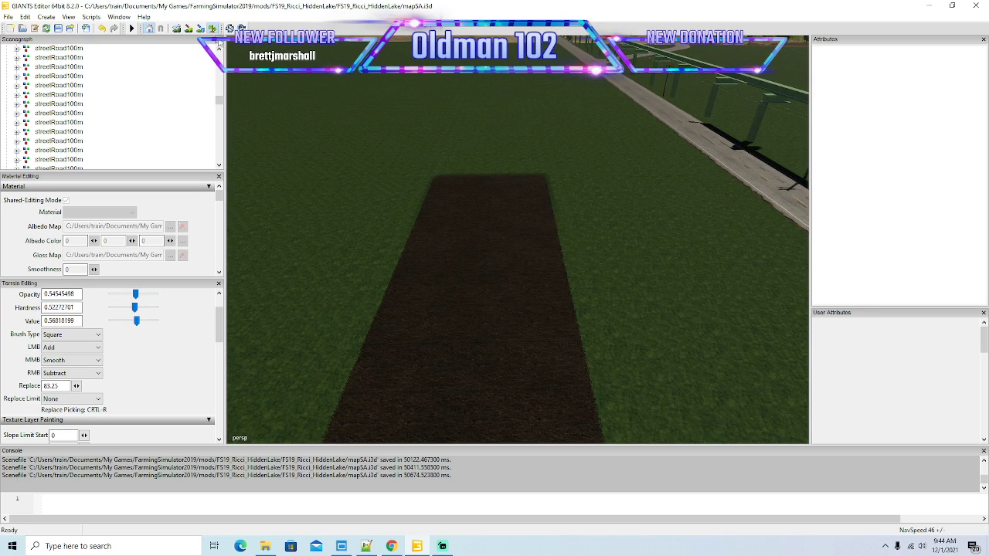
scroll(420, 152, "up", 3)
mouse_move(421, 202)
left_mouse_down()
mouse_move(420, 152)
mouse_move(433, 223)
mouse_move(459, 224)
mouse_move(461, 150)
left_mouse_up()
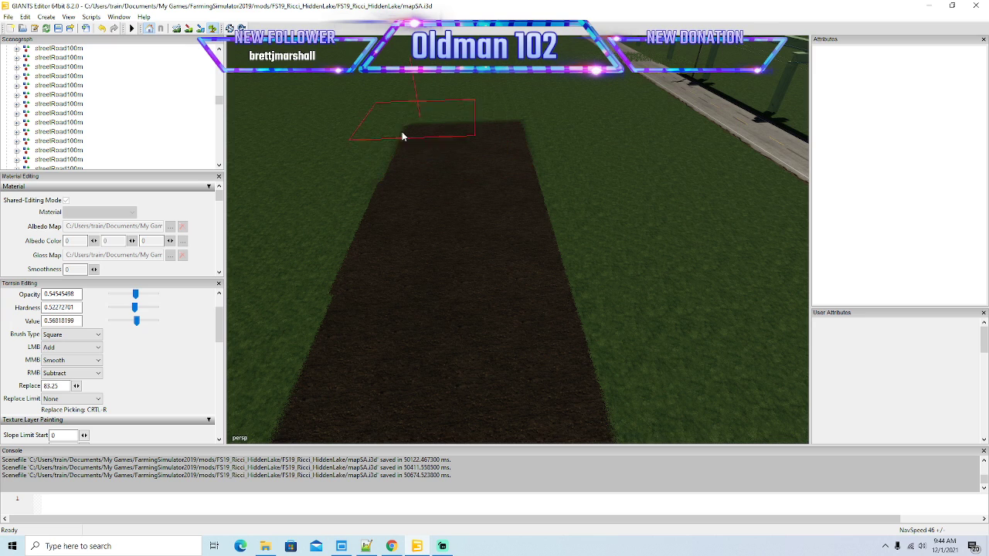
left_click(213, 30)
scroll(366, 105, "up", 2)
scroll(370, 70, "up", 3)
left_click_drag(366, 105, 372, 138)
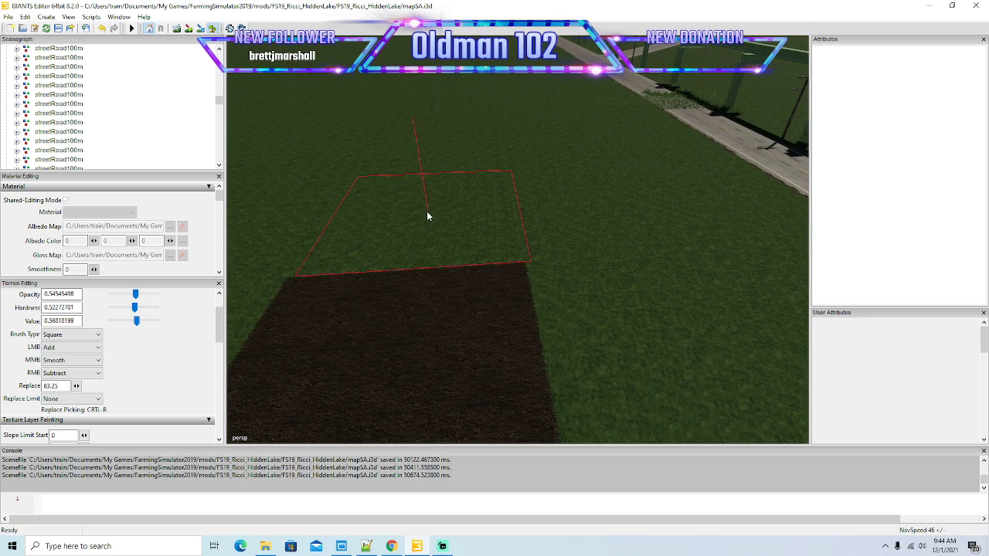
mouse_move(417, 216)
left_mouse_down()
mouse_move(431, 159)
mouse_move(380, 98)
mouse_move(238, 17)
left_mouse_up()
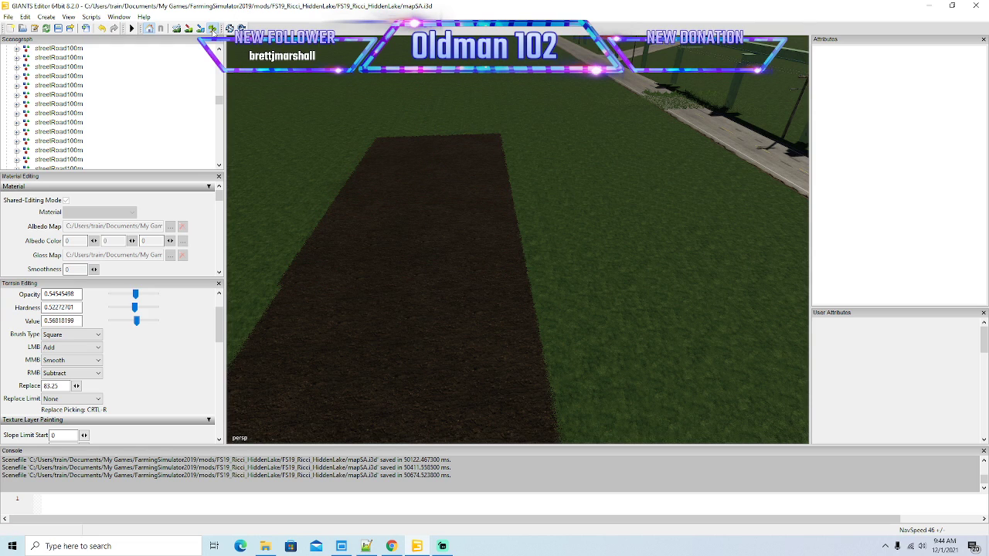
Step: Continue the dirt strip across the grass toward the bridge, keeping each added square in line with the previous ones
scroll(395, 102, "up", 4)
left_click_drag(406, 160, 413, 192)
scroll(414, 187, "down", 2)
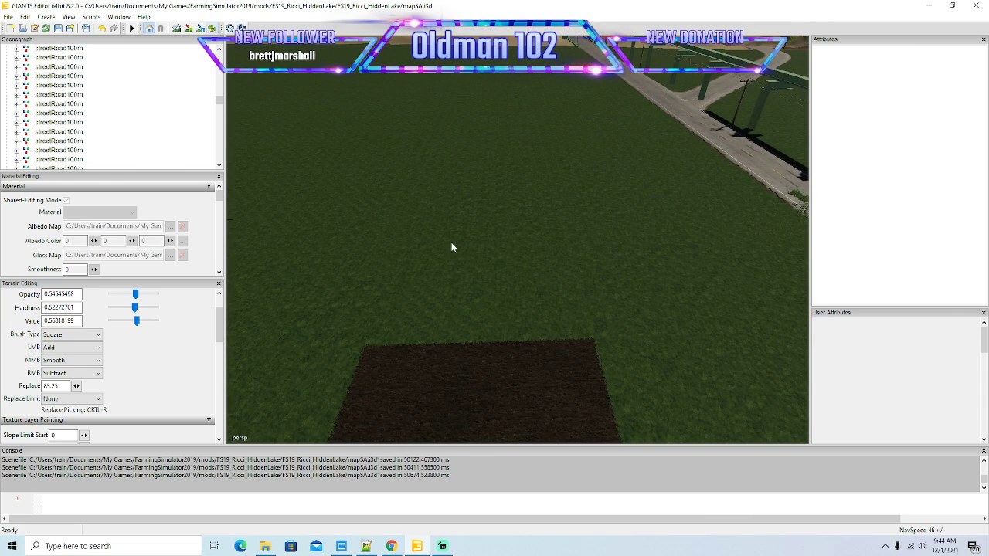
mouse_move(471, 275)
left_mouse_down()
mouse_move(484, 280)
mouse_move(490, 209)
left_mouse_up()
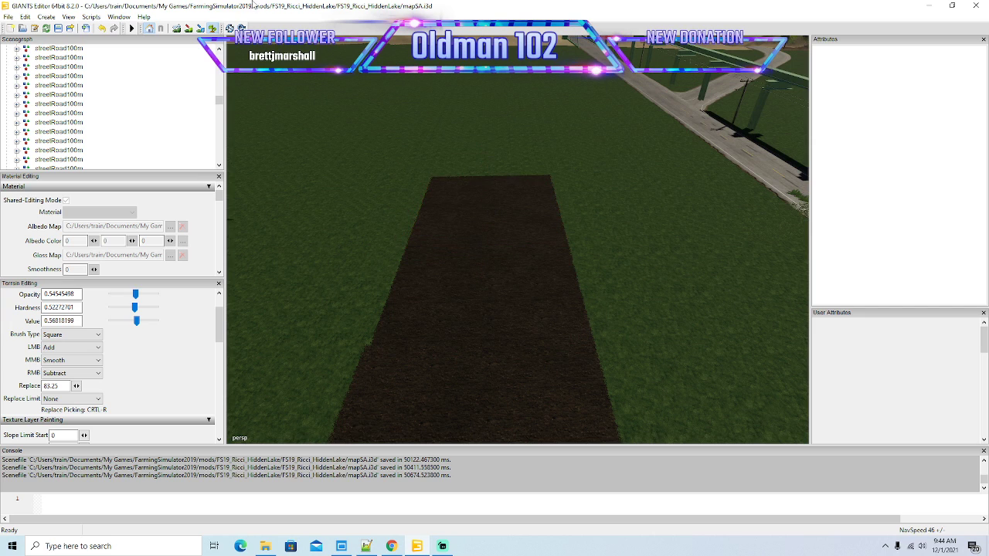
mouse_move(509, 277)
left_mouse_down()
mouse_move(510, 217)
mouse_move(510, 267)
left_mouse_up()
scroll(509, 217, "up", 3)
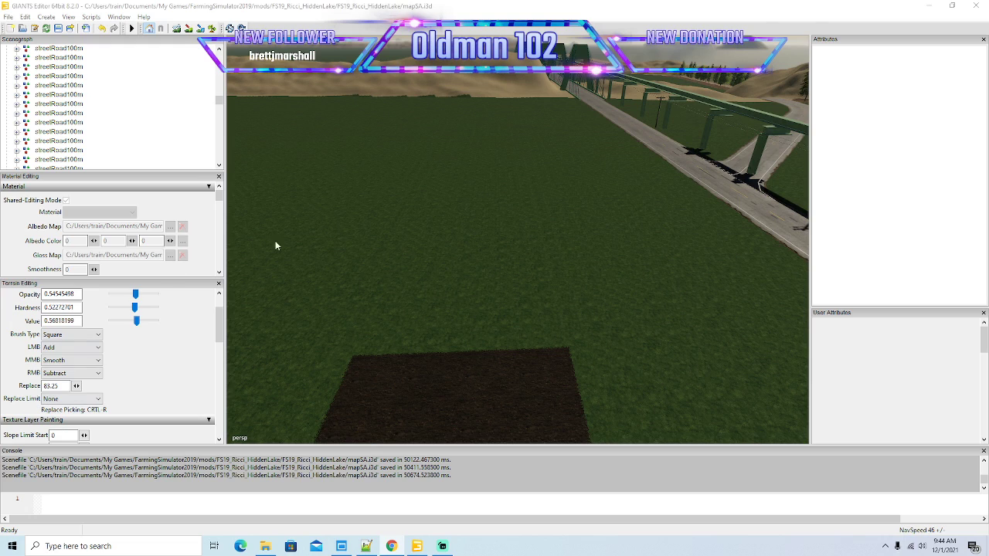
left_click(213, 30)
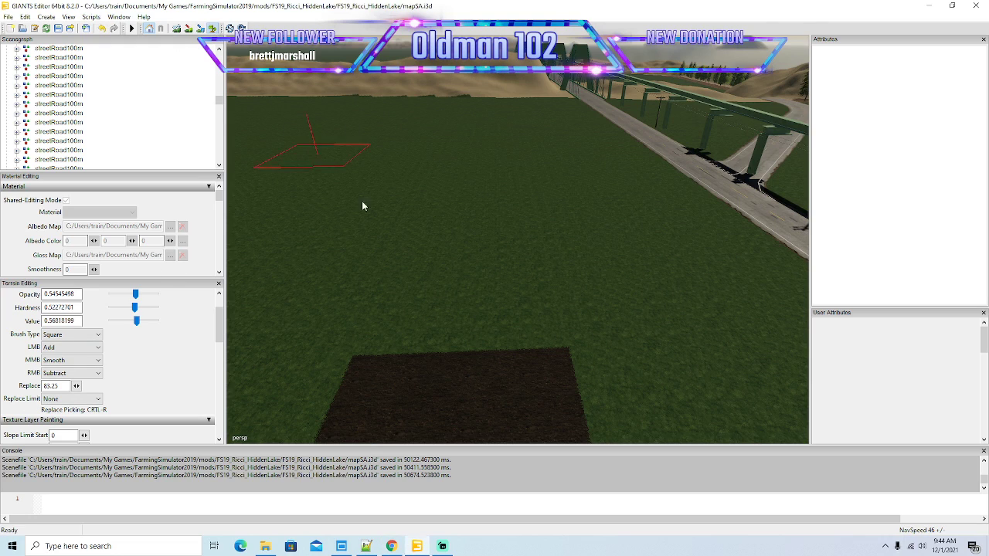
left_click(466, 300)
left_click(468, 228)
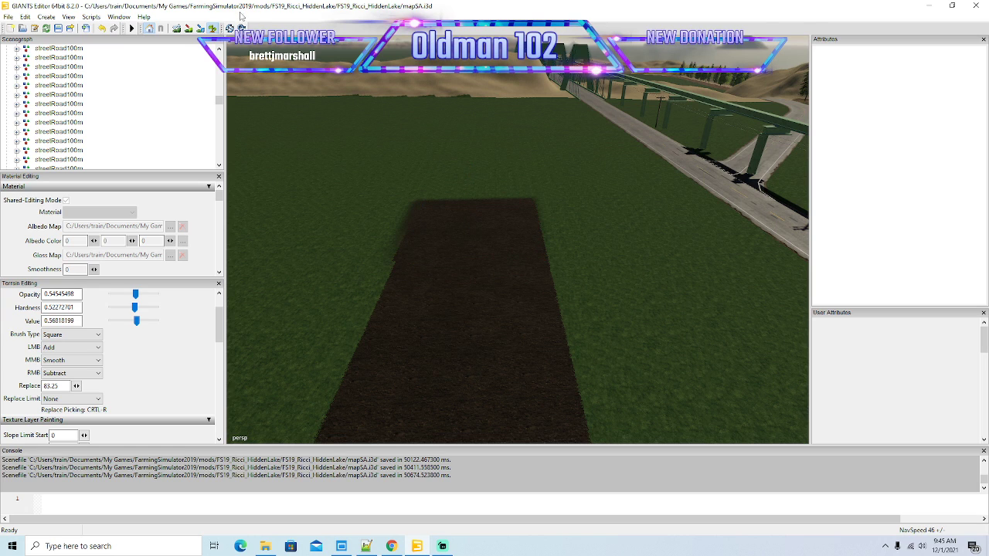
Step: Lengthen the dirt strip across the last stretch of grass toward the sandy hills beside the bridge
scroll(376, 129, "up", 2)
scroll(373, 111, "up", 4)
left_click_drag(376, 129, 374, 185)
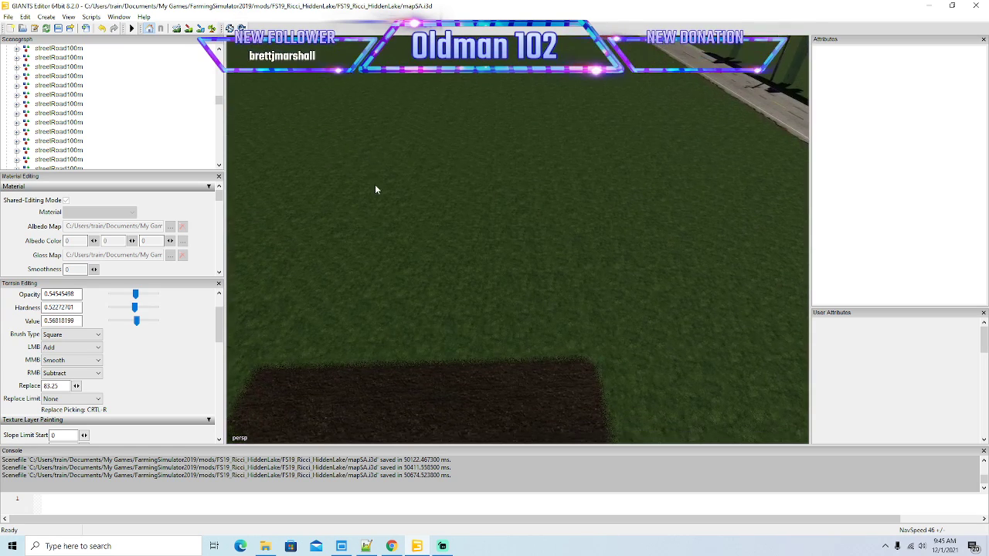
mouse_move(409, 248)
left_mouse_down()
mouse_move(444, 264)
mouse_move(473, 111)
left_mouse_up()
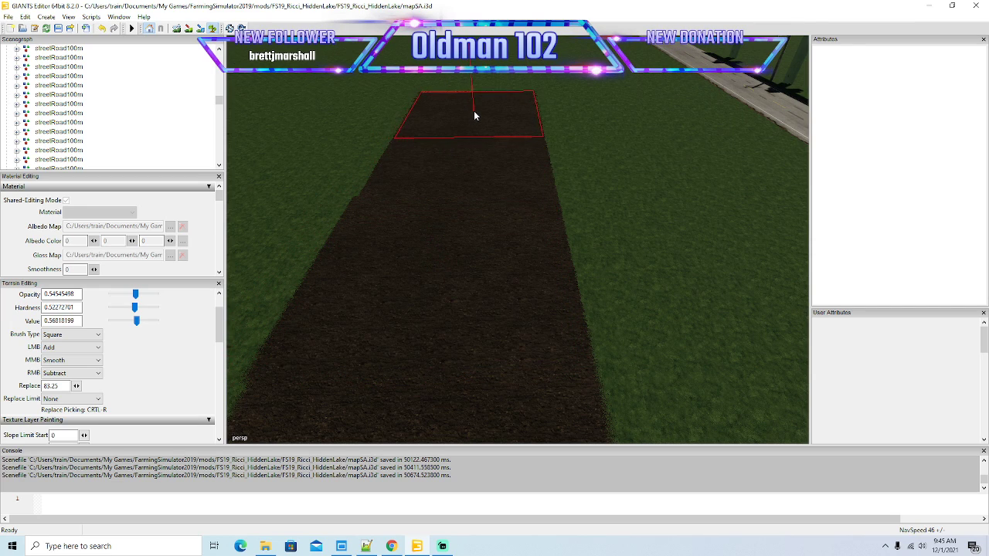
left_click_drag(390, 228, 396, 195)
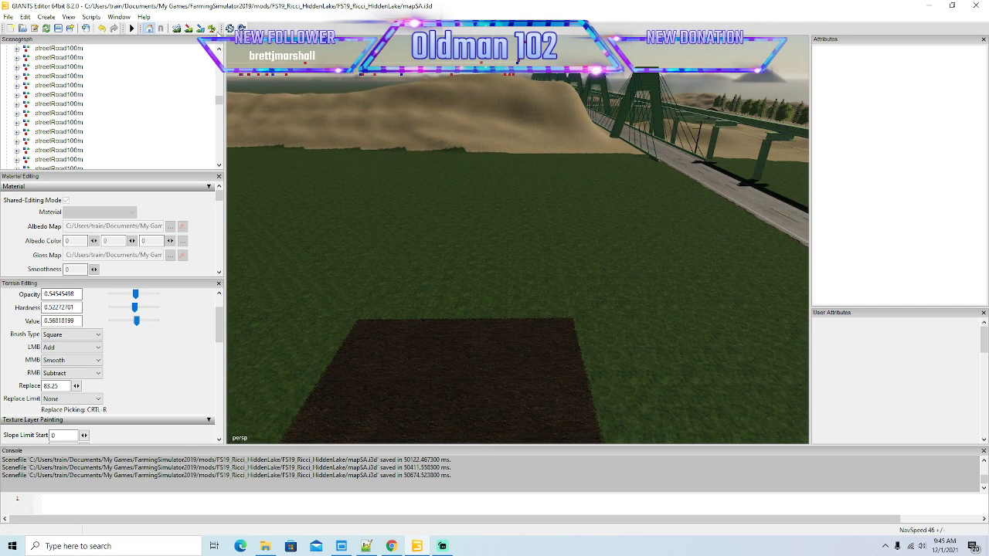
mouse_move(473, 273)
left_mouse_down()
mouse_move(472, 231)
mouse_move(483, 226)
left_mouse_up()
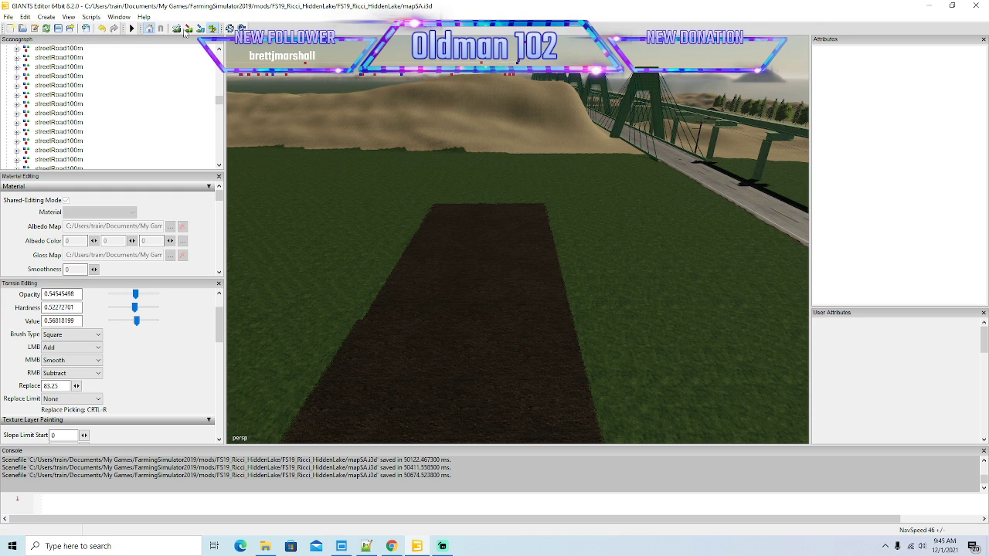
Step: Turn the corner at the strip's far end by painting dirt away from the road, alongside the sandy hills
scroll(391, 222, "up", 5)
left_click_drag(429, 257, 581, 316)
scroll(577, 307, "down", 3)
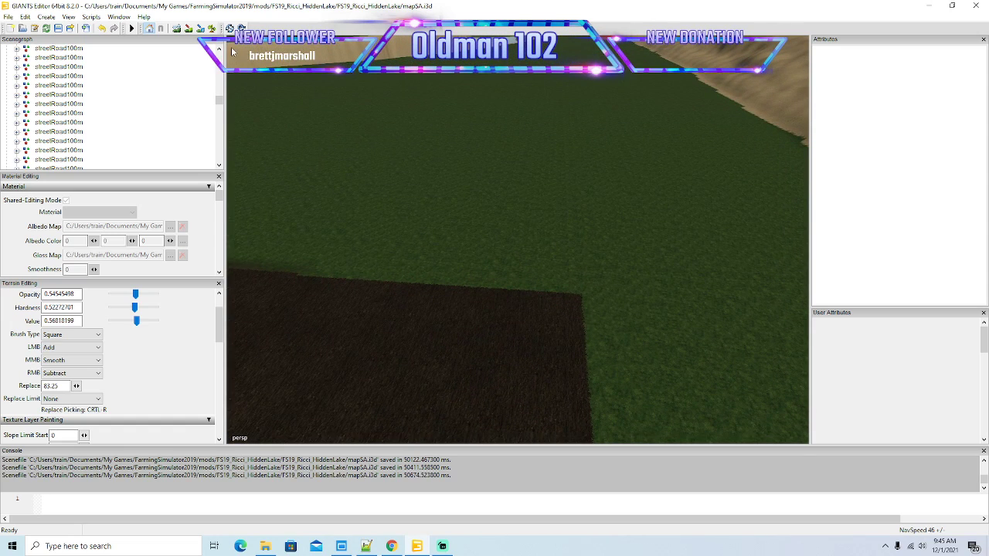
left_click_drag(467, 233, 500, 248)
left_click_drag(433, 232, 580, 293)
Step: Widen the roadside dirt strip toward the lake, starting from the wide field's end
scroll(306, 173, "up", 2)
scroll(305, 176, "up", 8)
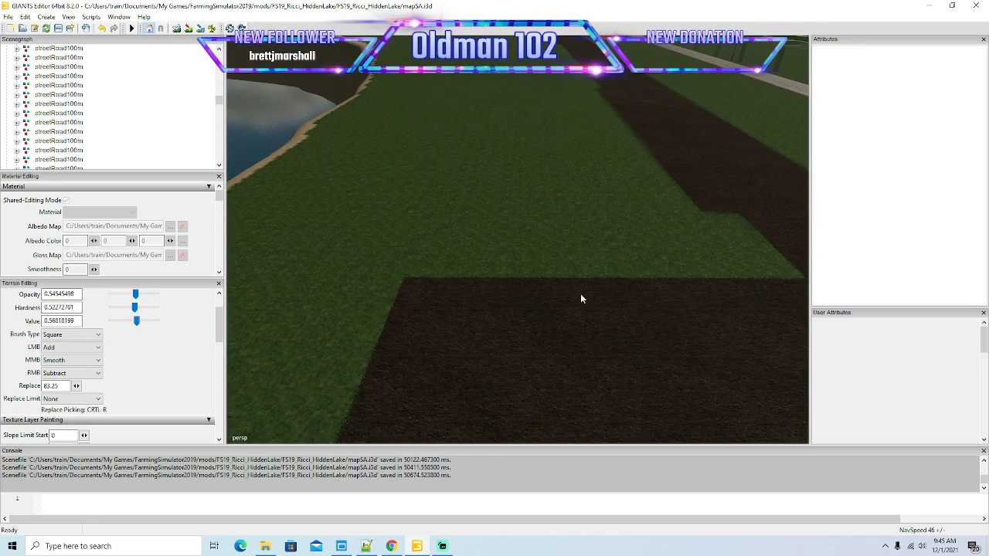
mouse_move(693, 174)
left_mouse_down()
mouse_move(709, 226)
mouse_move(512, 233)
mouse_move(514, 170)
mouse_move(598, 190)
mouse_move(569, 88)
mouse_move(577, 159)
left_mouse_up()
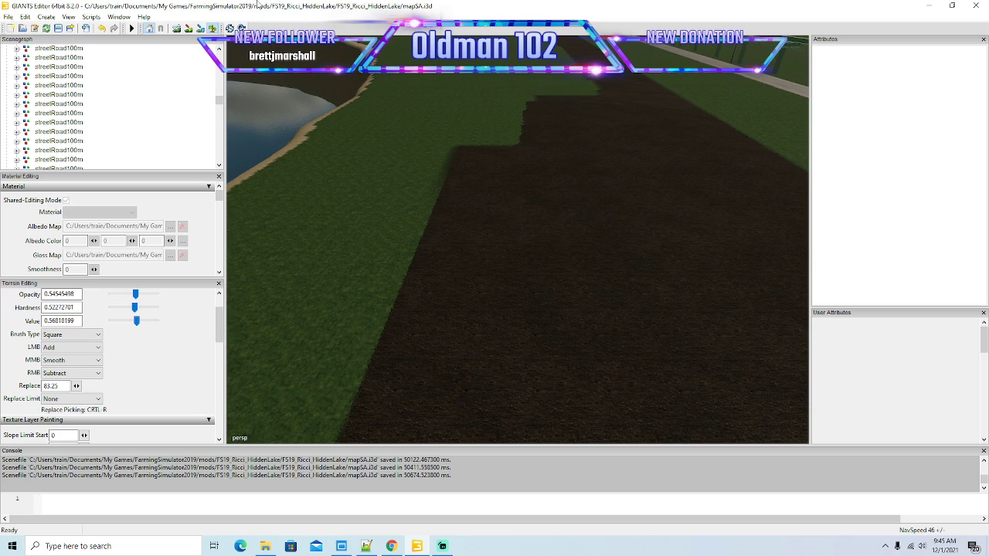
left_click_drag(408, 216, 423, 175)
scroll(395, 135, "up", 3)
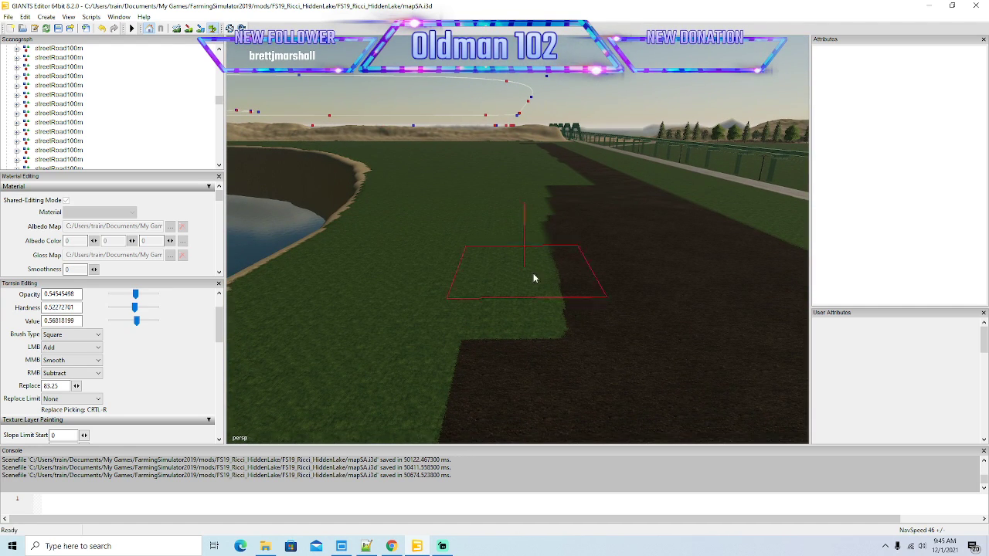
left_click_drag(558, 309, 552, 306)
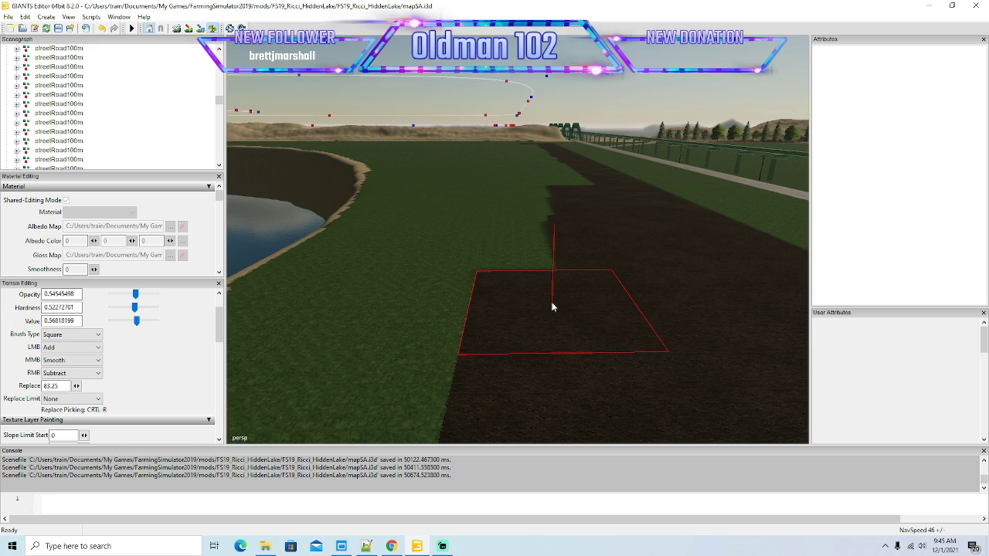
Step: Carry the widening onward past the lake shore, filling the grass beside the strip with dirt squares along a straight edge
scroll(507, 181, "up", 3)
mouse_move(506, 224)
left_mouse_down()
mouse_move(507, 180)
mouse_move(505, 236)
left_mouse_up()
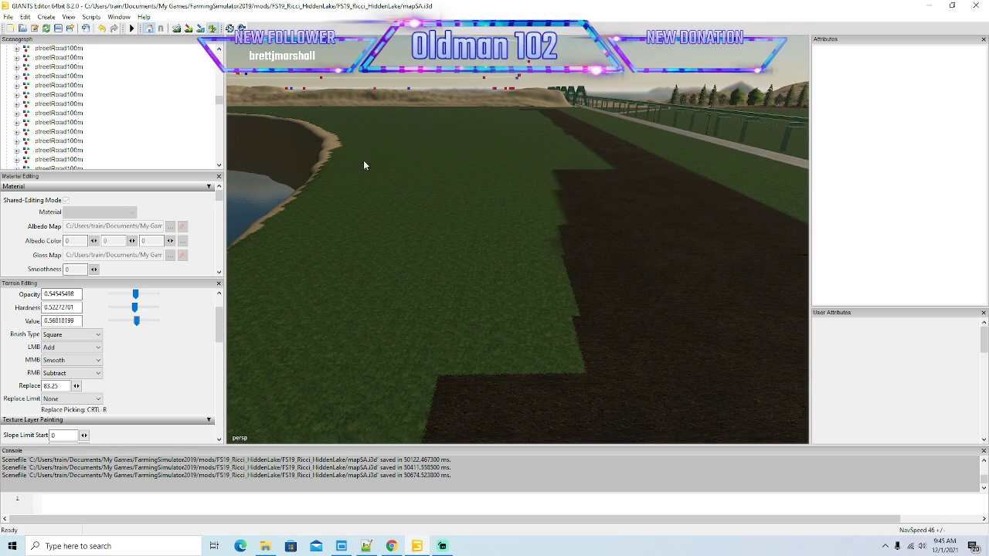
mouse_move(563, 307)
left_mouse_down()
mouse_move(551, 314)
mouse_move(538, 240)
left_mouse_up()
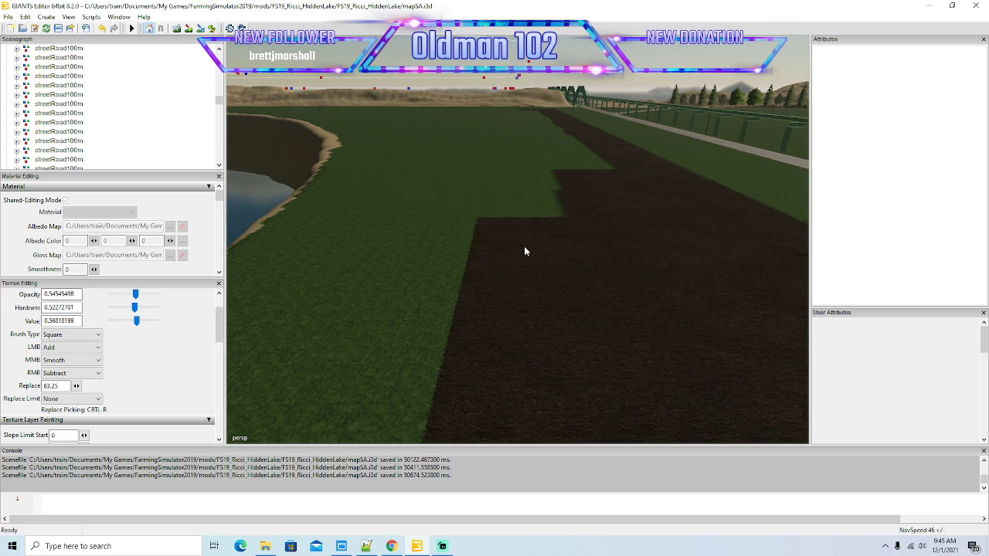
mouse_move(549, 274)
left_mouse_down()
mouse_move(557, 230)
mouse_move(557, 292)
mouse_move(429, 262)
left_mouse_up()
scroll(558, 230, "up", 3)
left_click_drag(566, 280, 585, 115)
mouse_move(620, 153)
left_mouse_down()
mouse_move(618, 269)
mouse_move(591, 296)
mouse_move(552, 294)
mouse_move(542, 208)
left_mouse_up()
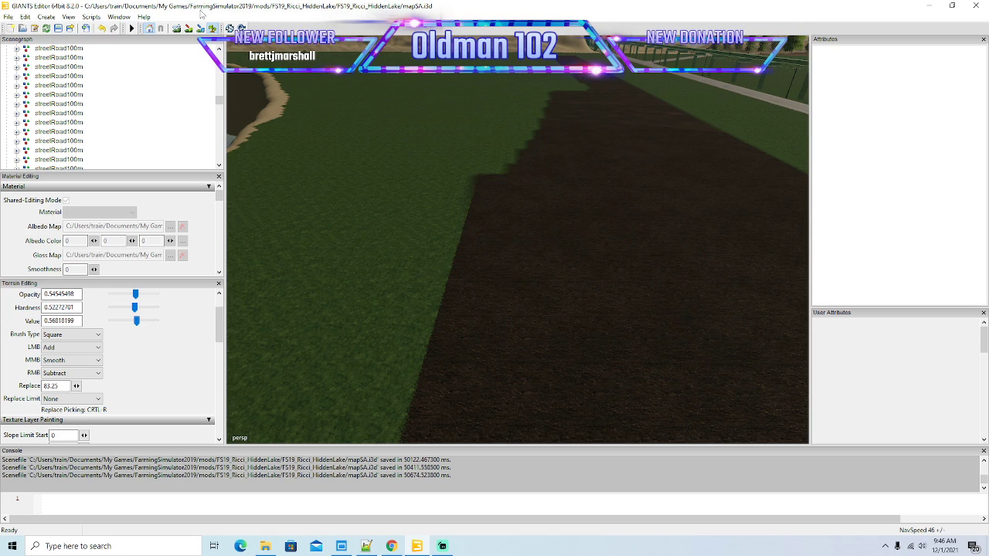
Step: Fill the jagged grass notches along the strip's inner side to continue the straight field edge toward the bridge
mouse_move(417, 202)
left_mouse_down()
mouse_move(419, 150)
mouse_move(429, 190)
left_mouse_up()
scroll(418, 150, "up", 5)
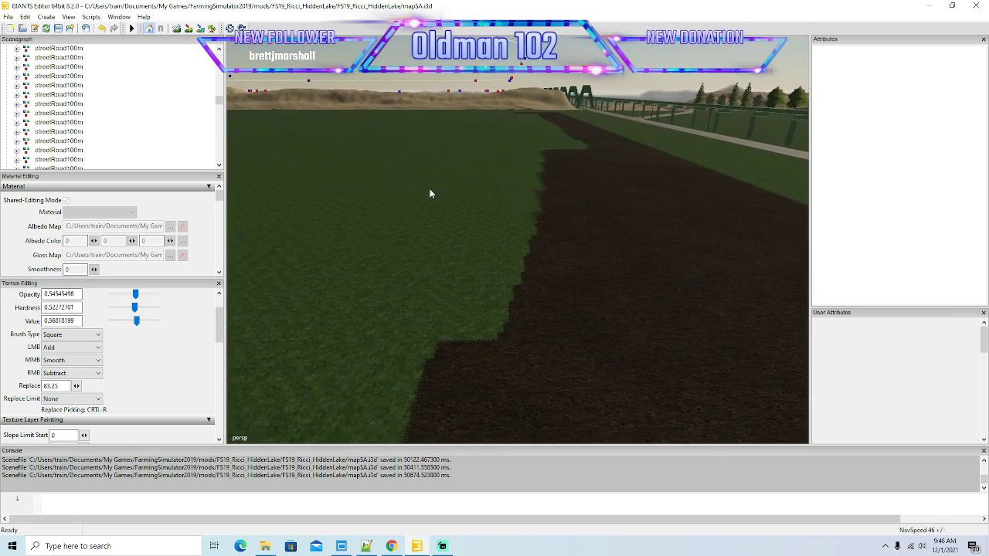
left_click_drag(545, 289, 549, 290)
left_click_drag(545, 245, 533, 220)
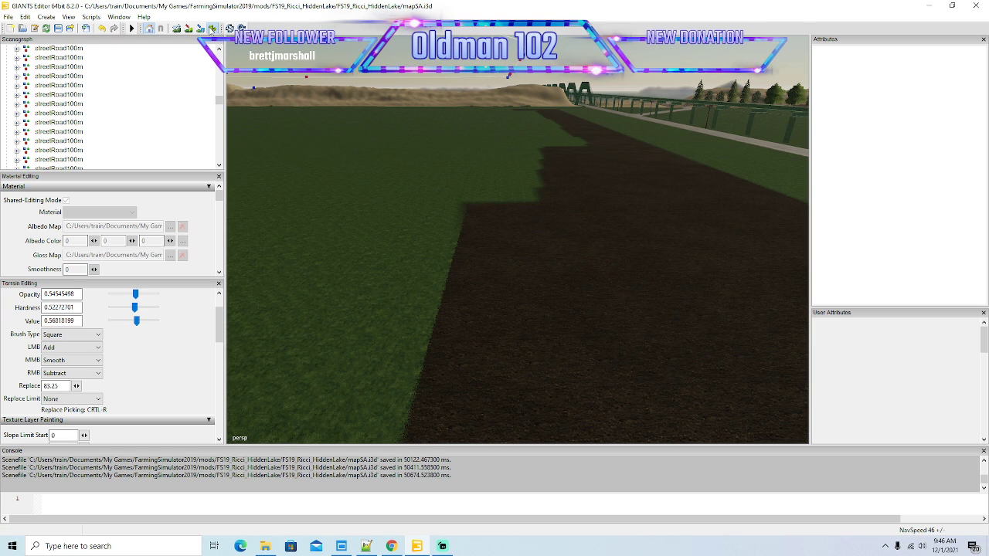
mouse_move(366, 170)
left_mouse_down()
mouse_move(372, 147)
mouse_move(394, 190)
left_mouse_up()
scroll(374, 146, "up", 5)
scroll(394, 190, "down", 2)
left_click(189, 28)
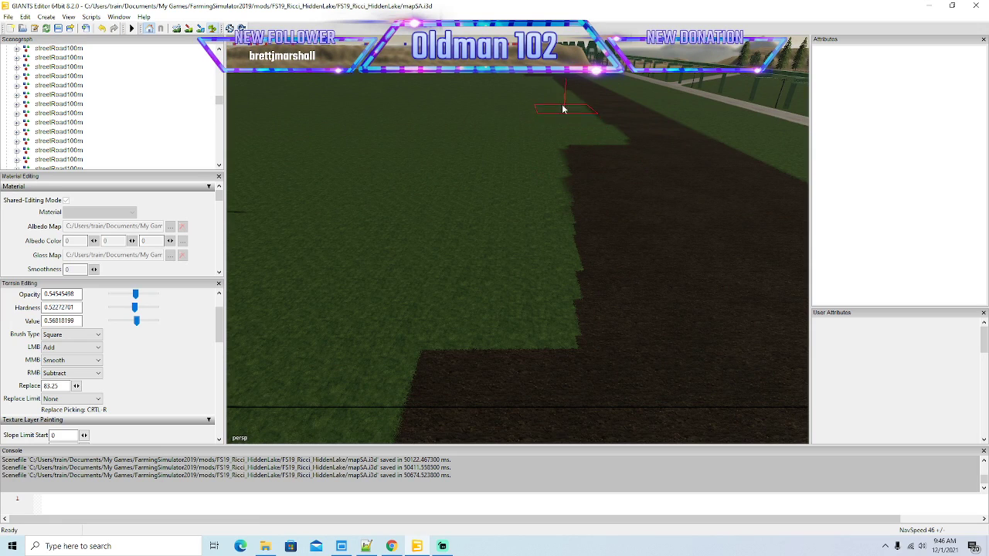
mouse_move(578, 123)
left_mouse_down()
mouse_move(564, 281)
mouse_move(545, 282)
mouse_move(545, 210)
mouse_move(533, 210)
left_mouse_up()
Step: Straighten the next stretch of the widened field's inner edge, covering the remaining grass gaps with dirt
left_click_drag(369, 121, 379, 140)
scroll(365, 87, "up", 3)
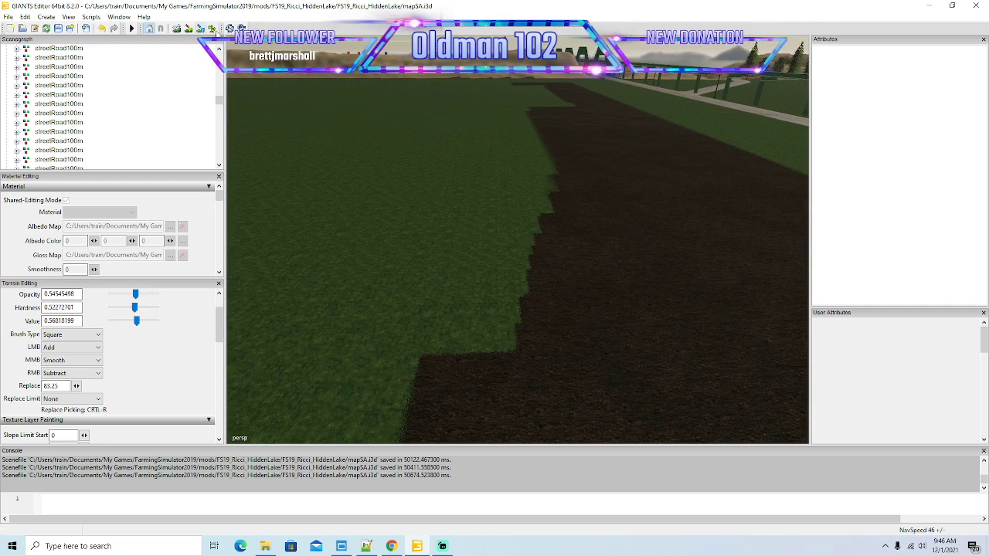
mouse_move(532, 119)
left_mouse_down()
mouse_move(547, 276)
mouse_move(540, 211)
mouse_move(529, 197)
left_mouse_up()
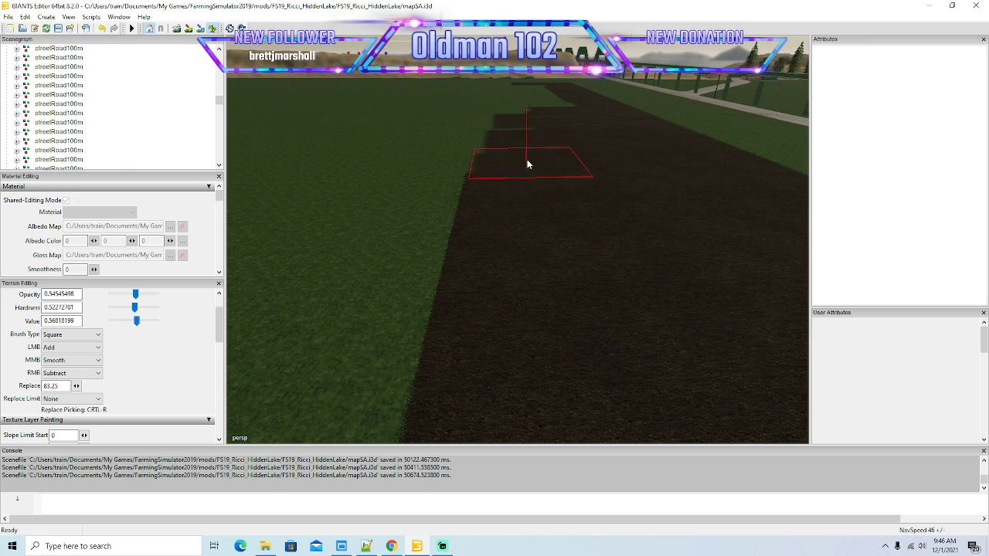
left_click_drag(318, 63, 348, 99)
scroll(332, 17, "up", 3)
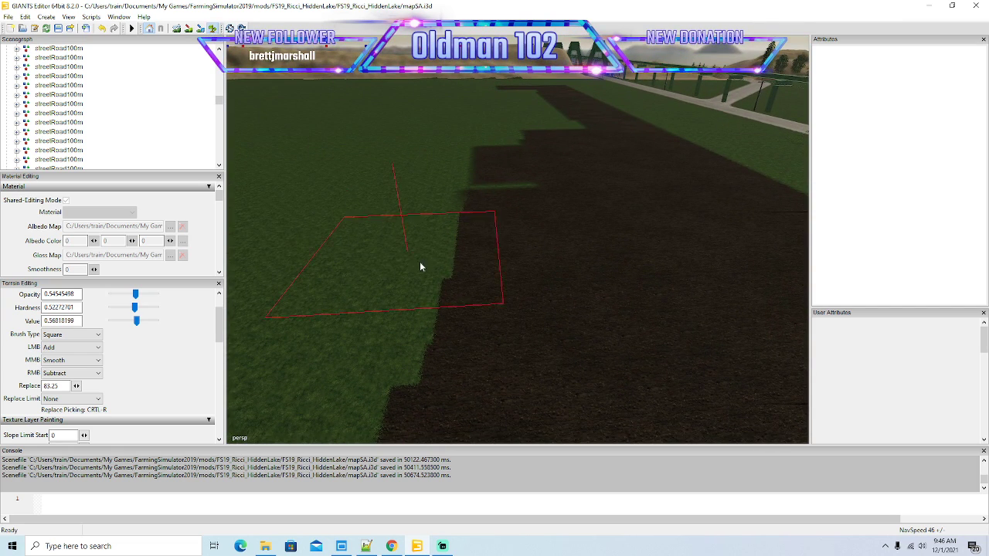
left_click(523, 297)
left_click_drag(523, 299, 503, 187)
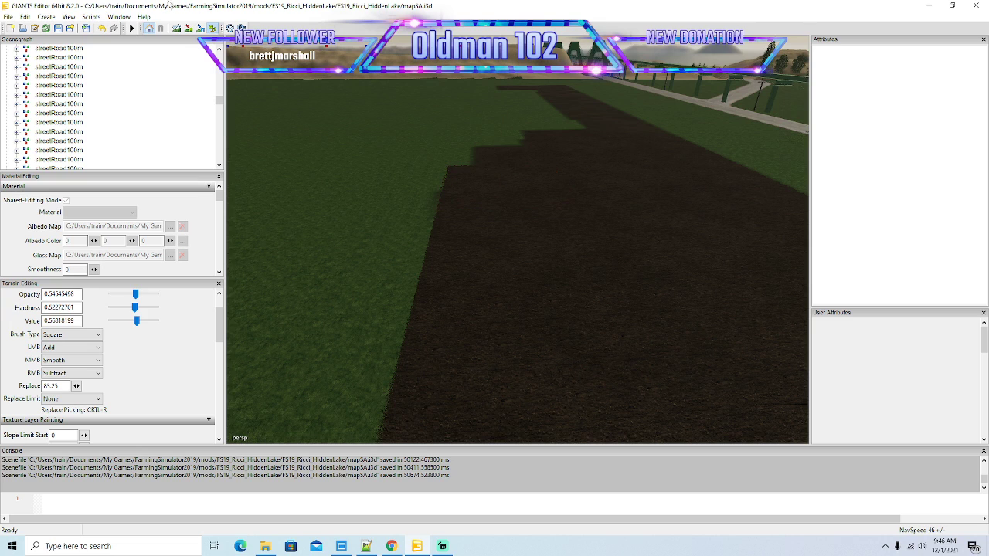
Step: Complete the inner edge to the end of the widened section and paint a dirt square protruding beyond it
left_click(213, 28)
mouse_move(367, 185)
left_mouse_down()
mouse_move(347, 102)
mouse_move(353, 131)
left_mouse_up()
mouse_move(583, 324)
left_mouse_down()
mouse_move(564, 334)
mouse_move(549, 276)
mouse_move(508, 266)
mouse_move(513, 243)
mouse_move(512, 279)
left_mouse_up()
scroll(513, 243, "up", 4)
key("s")
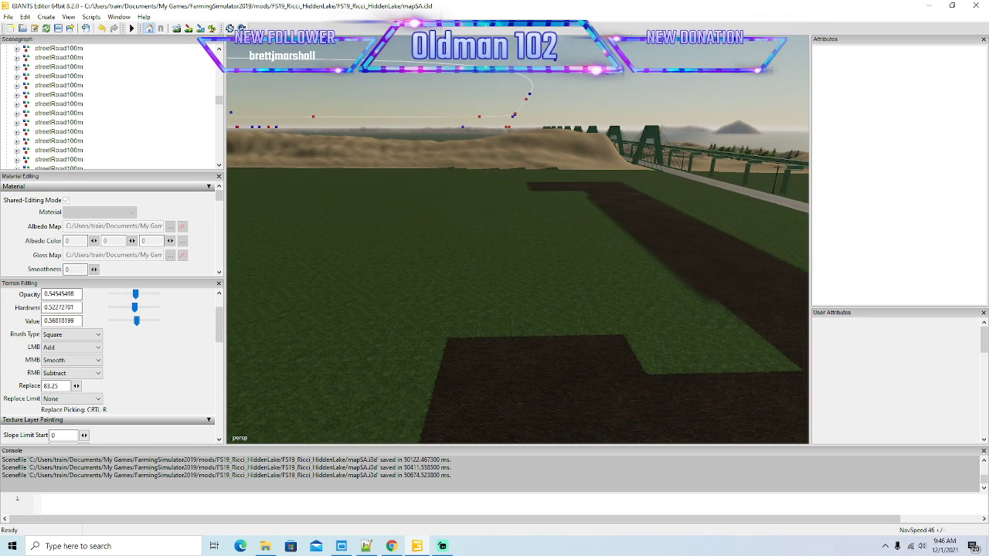
Step: Extend the protruding dirt square forward with further squares, starting a second strip parallel to the roadside field
key("alt+Tab")
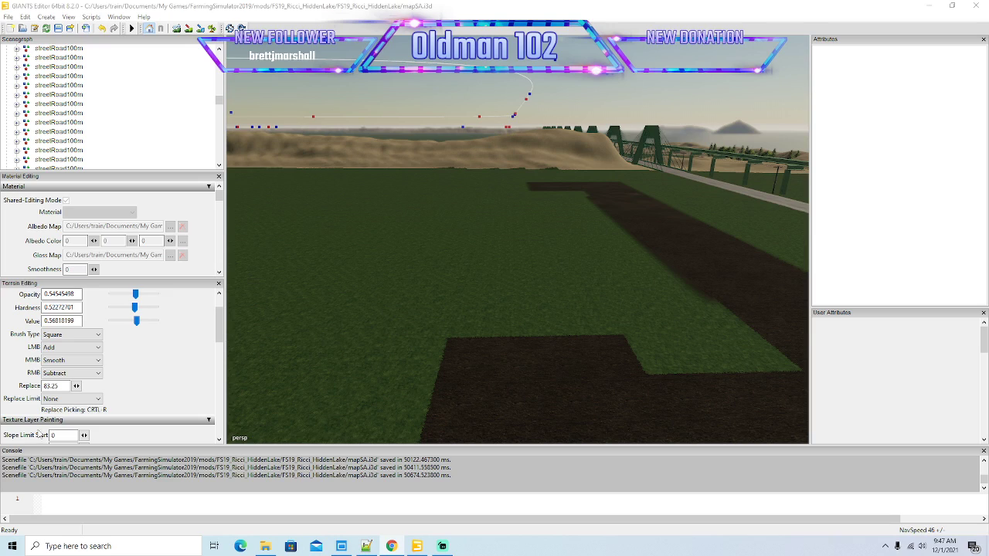
left_click(212, 29)
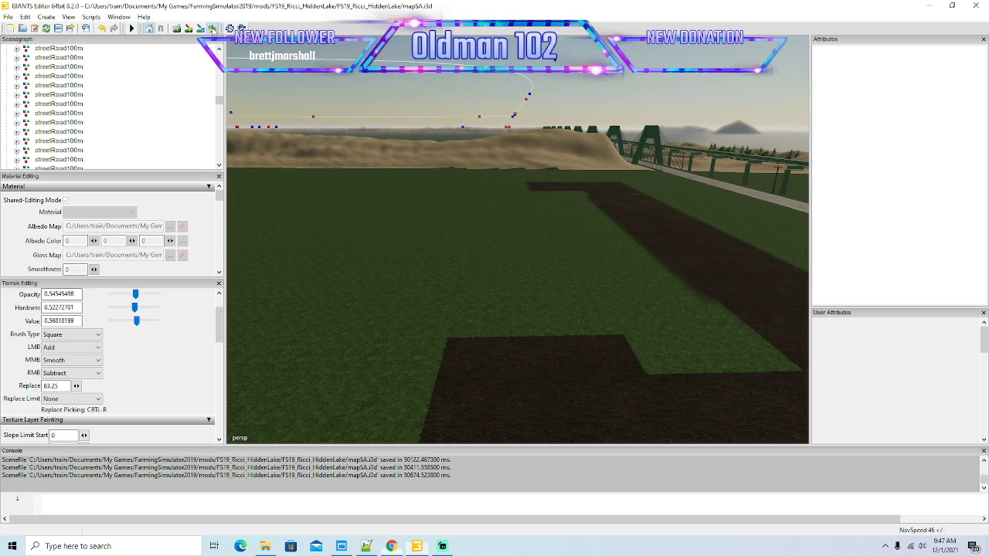
left_click_drag(536, 301, 530, 300)
left_click(214, 29)
mouse_move(364, 168)
left_mouse_down()
mouse_move(367, 105)
mouse_move(371, 237)
left_mouse_up()
scroll(367, 106, "up", 4)
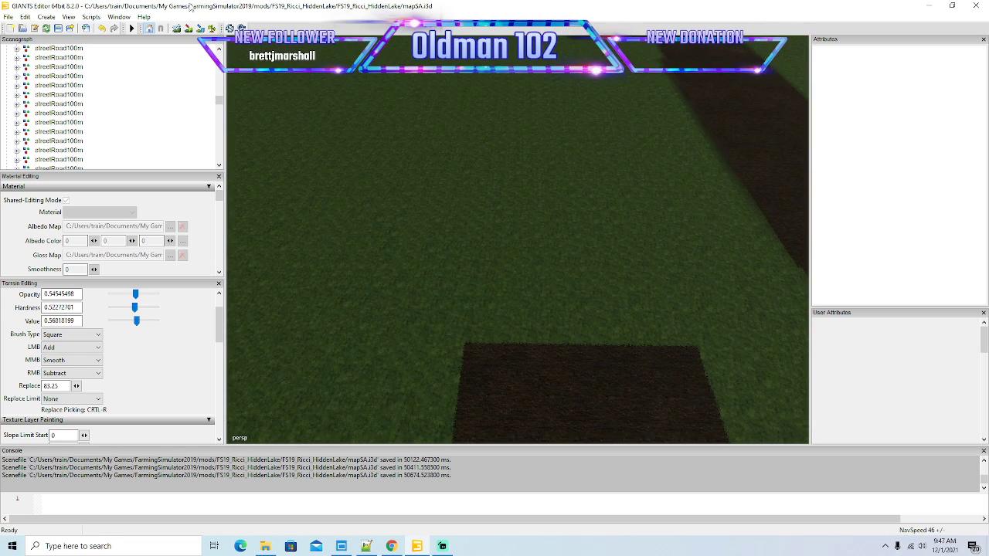
left_click_drag(602, 281, 568, 270)
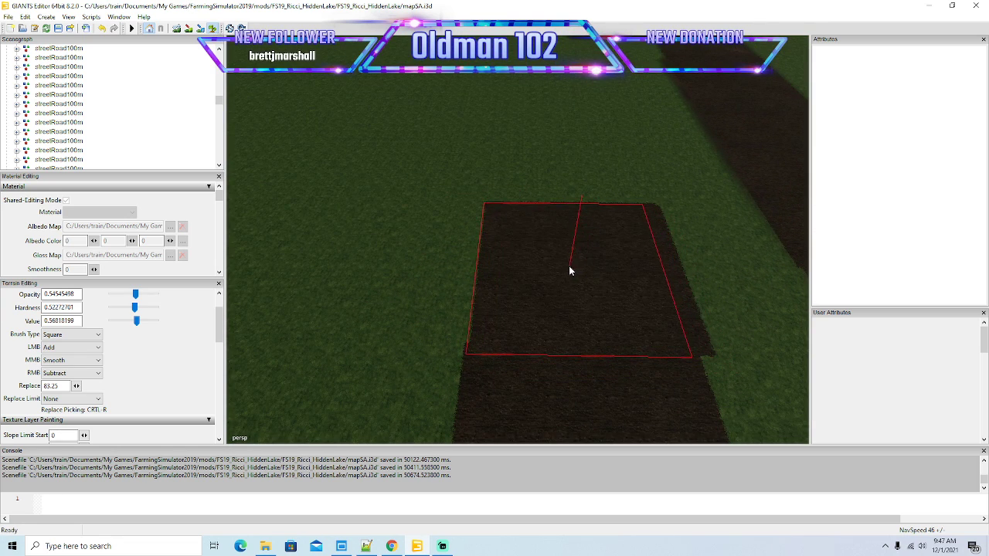
left_click(567, 266)
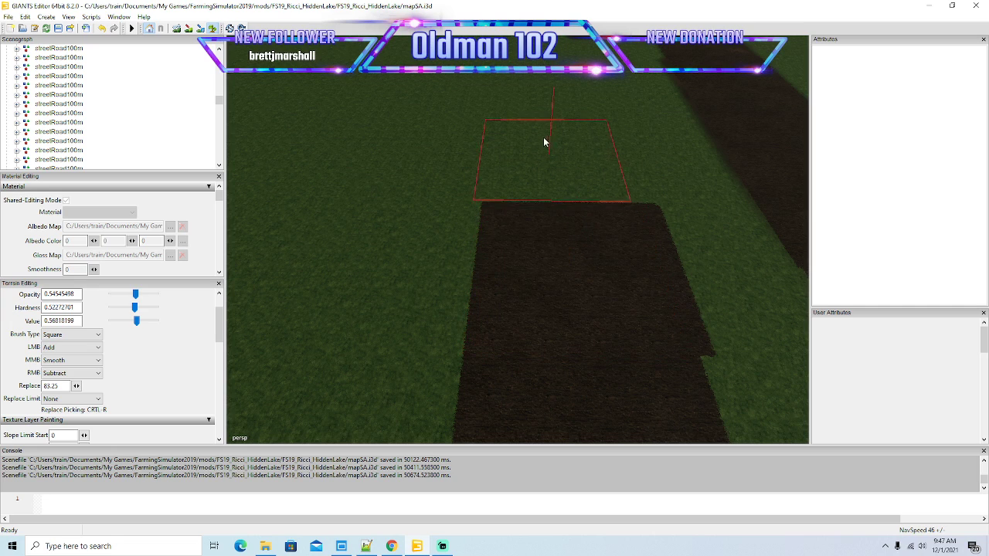
left_click(558, 164)
left_click_drag(558, 168, 554, 166)
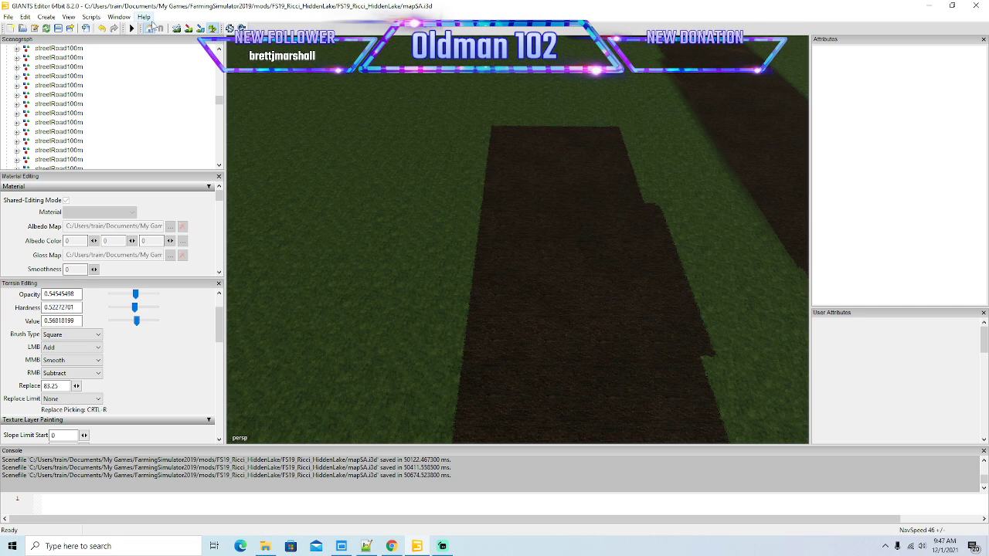
Step: Continue the parallel strip with two more dirt squares toward the dirt crosspiece at the field's far end
left_click(213, 28)
mouse_move(410, 187)
left_mouse_down()
mouse_move(409, 115)
mouse_move(404, 187)
left_mouse_up()
scroll(408, 115, "up", 2)
scroll(404, 187, "down", 1)
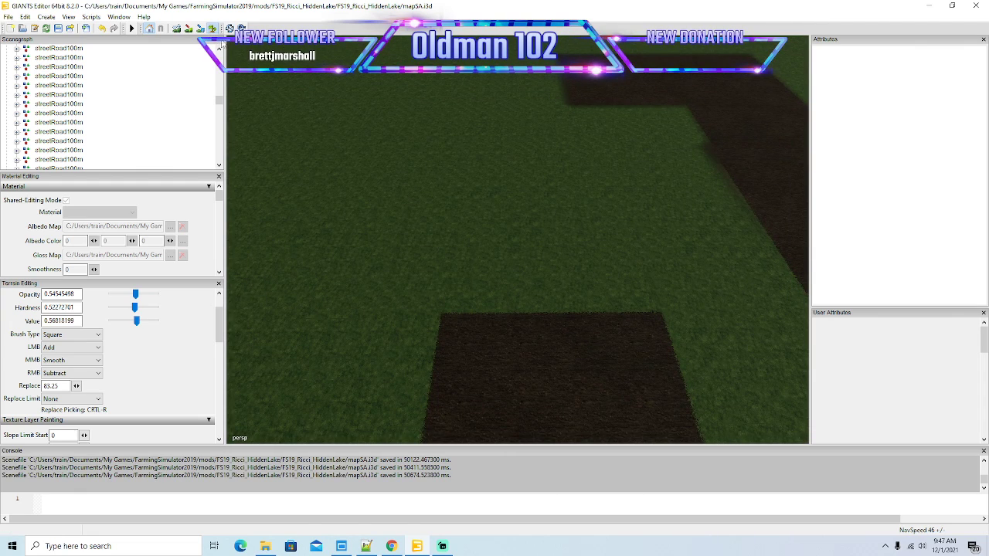
left_click(549, 248)
left_click(544, 239)
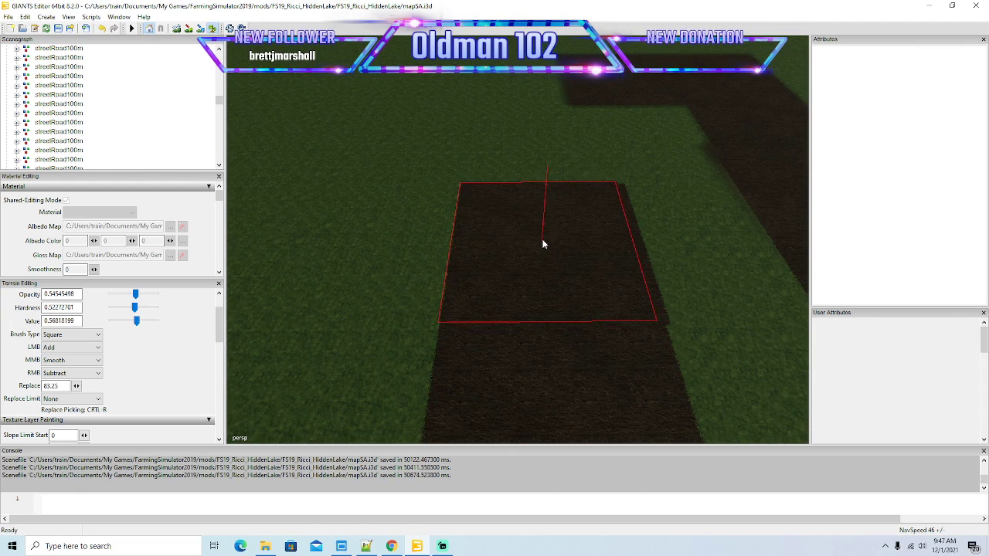
left_click(539, 161)
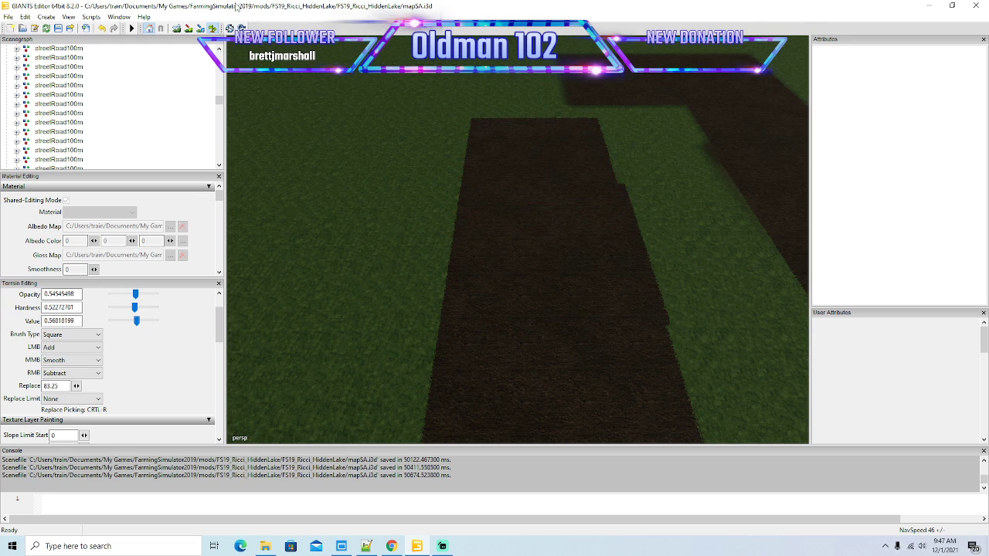
Step: Join the parallel strip to the dirt crosspiece and square off the far end's outer edge with dirt
left_click_drag(339, 114, 333, 145)
scroll(340, 49, "up", 3)
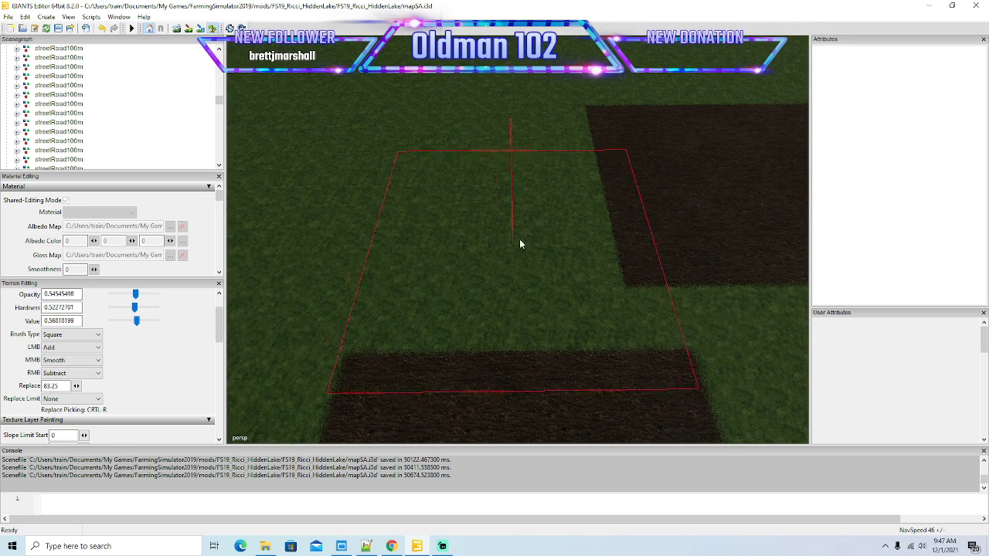
left_click(516, 239)
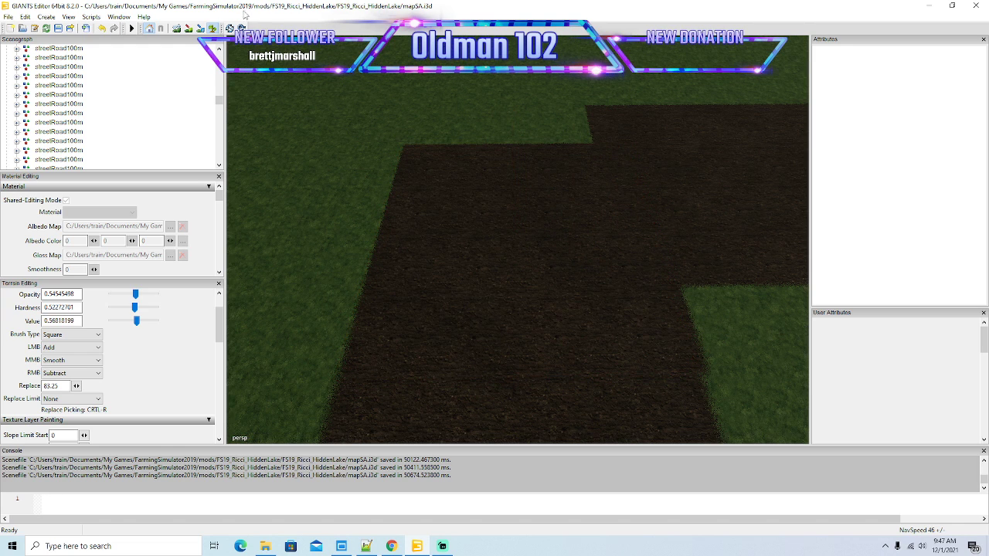
left_click(213, 29)
mouse_move(377, 136)
left_mouse_down()
mouse_move(366, 78)
mouse_move(384, 254)
mouse_move(300, 247)
mouse_move(265, 208)
mouse_move(284, 233)
left_mouse_up()
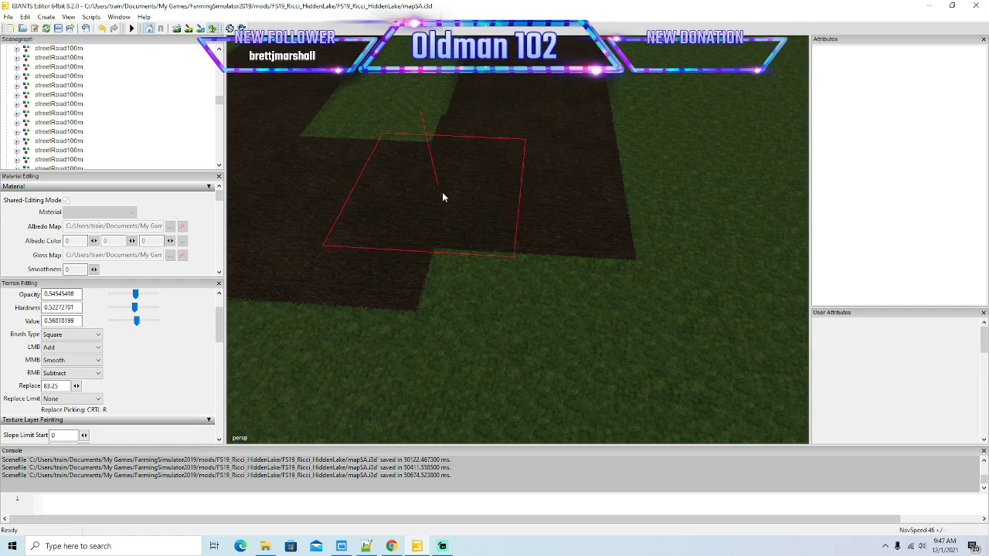
left_click(483, 226)
mouse_move(484, 232)
left_mouse_down()
mouse_move(541, 234)
mouse_move(554, 245)
left_mouse_up()
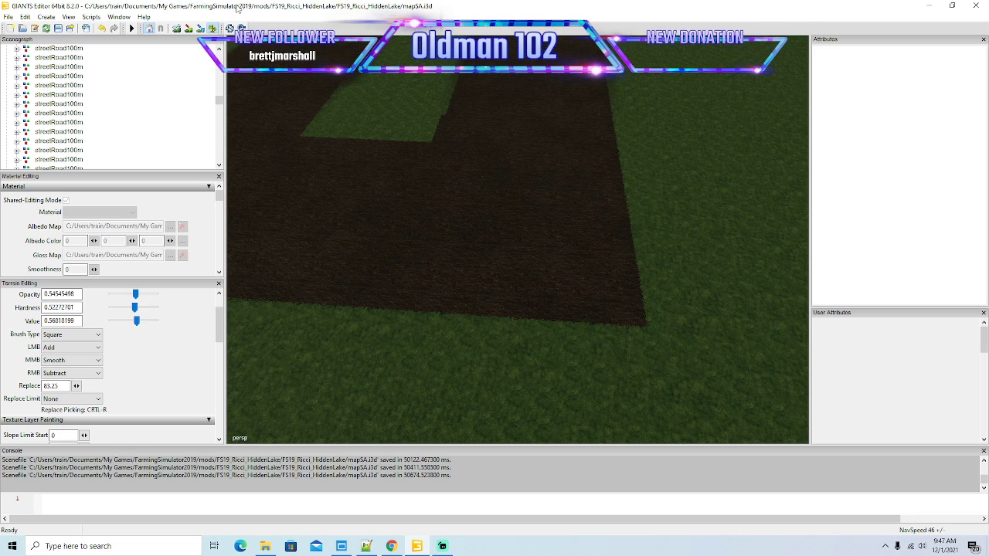
Step: Fill the long grass gap enclosed between the two strips with dirt to make one solid field
scroll(267, 77, "down", 5)
left_click_drag(299, 106, 234, 12)
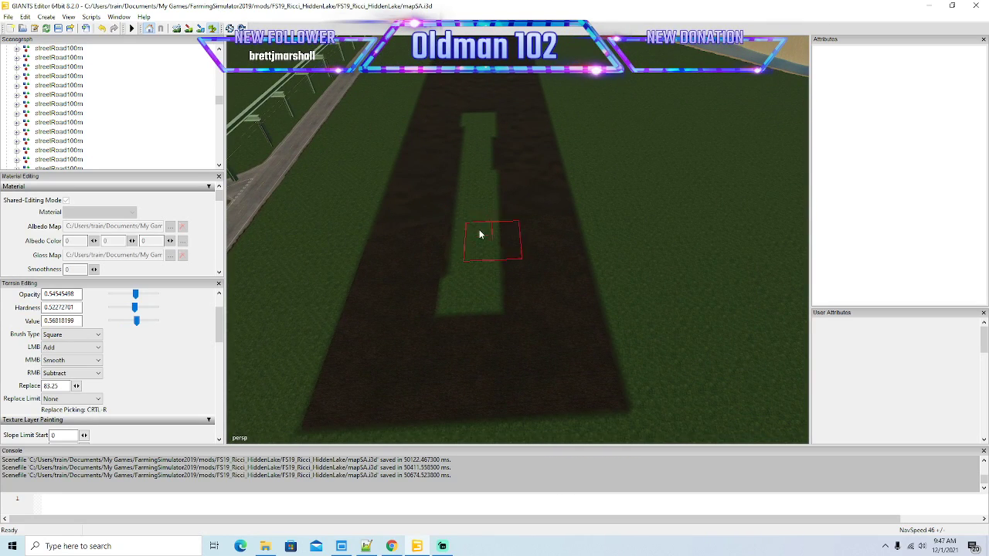
mouse_move(469, 115)
left_mouse_down()
mouse_move(455, 250)
mouse_move(487, 325)
mouse_move(486, 93)
left_mouse_up()
left_click_drag(494, 283, 490, 124)
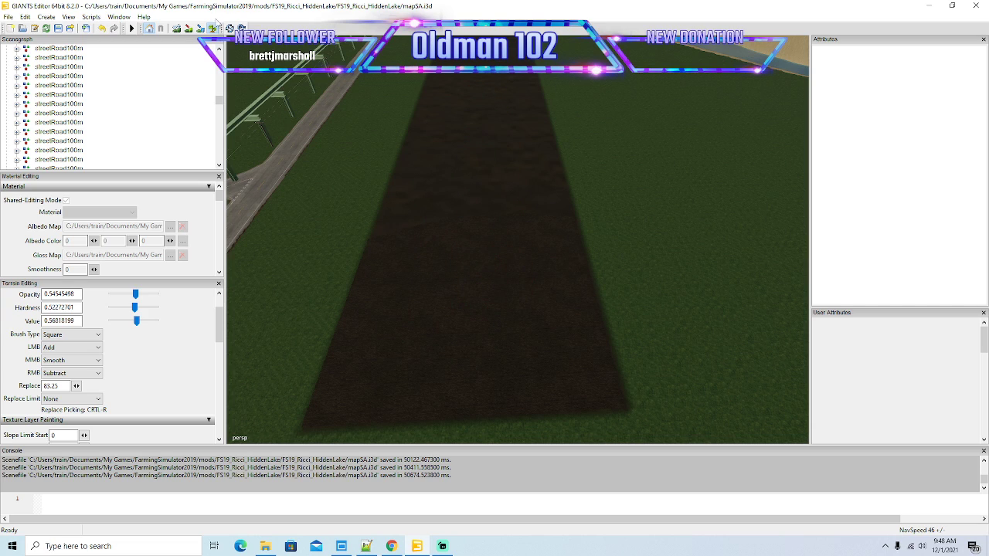
Step: Survey the land beyond the finished field, the lake island and the stone bridge leading onto the island
left_click_drag(482, 237, 524, 234)
left_click_drag(469, 113, 696, 133)
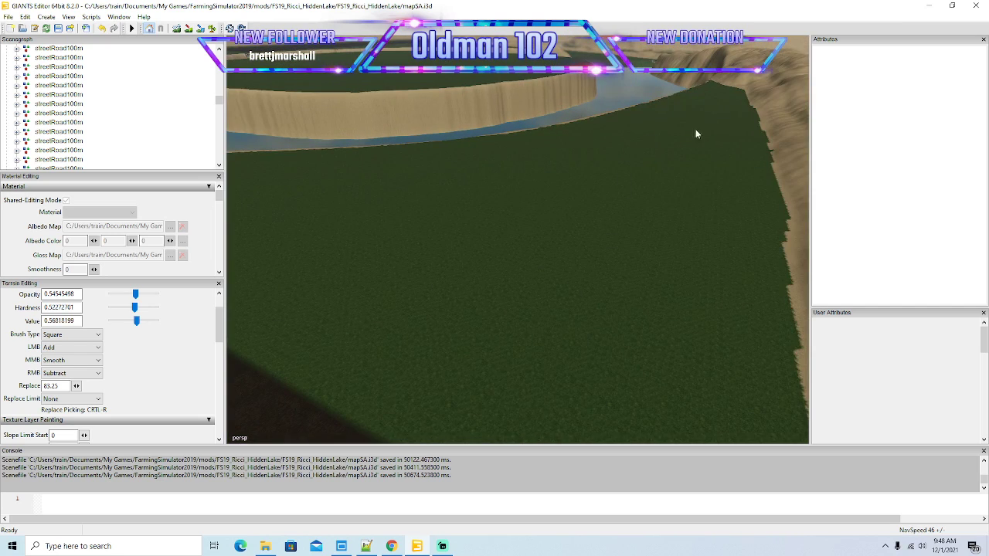
left_click_drag(597, 235, 514, 114)
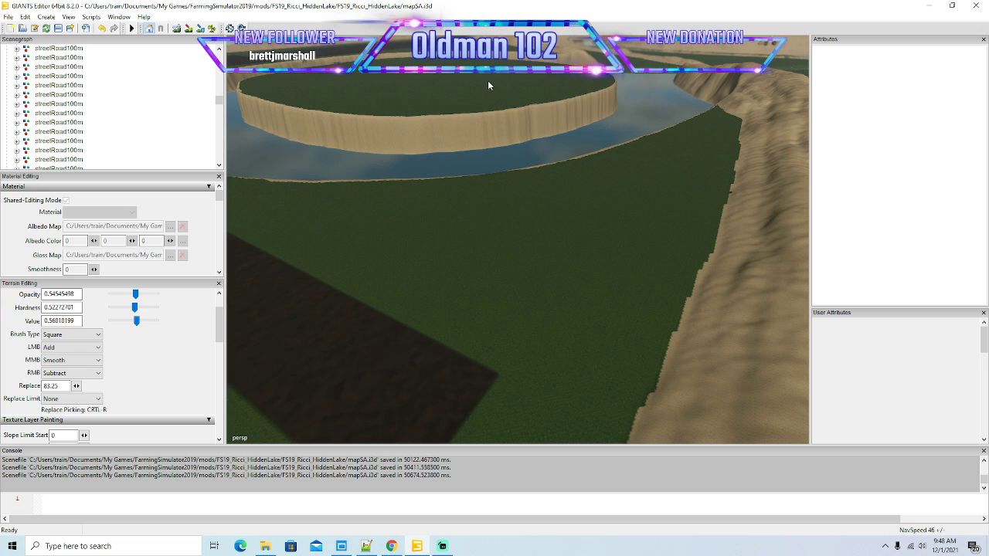
left_click_drag(561, 274, 564, 267)
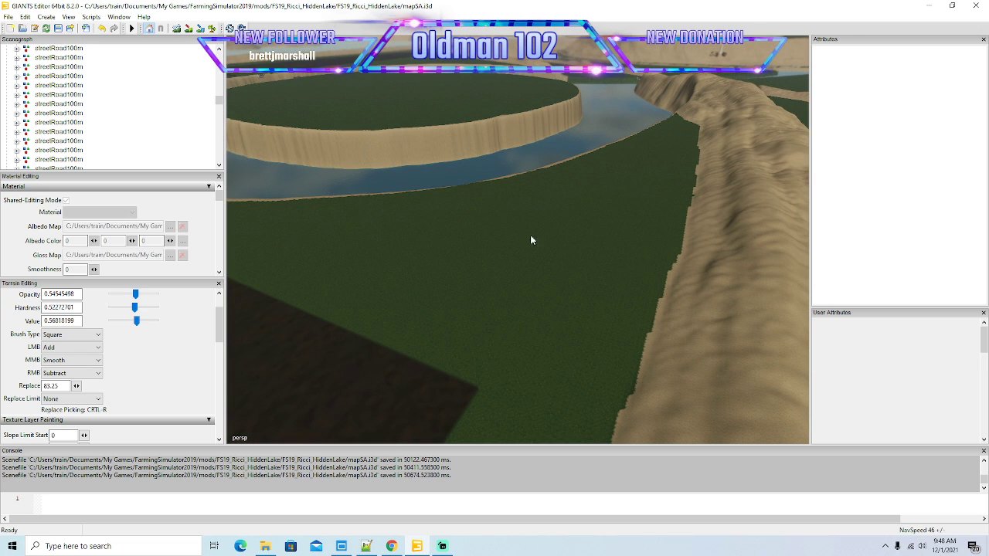
left_click_drag(511, 211, 462, 156)
scroll(461, 153, "up", 5)
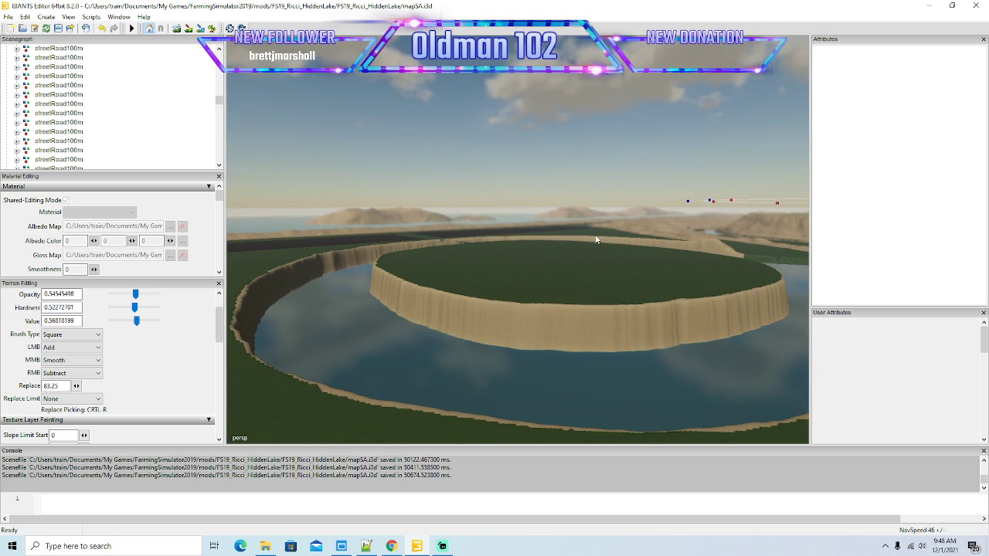
left_click_drag(566, 240, 568, 309)
scroll(563, 299, "up", 7)
scroll(569, 308, "up", 1)
scroll(567, 309, "up", 10)
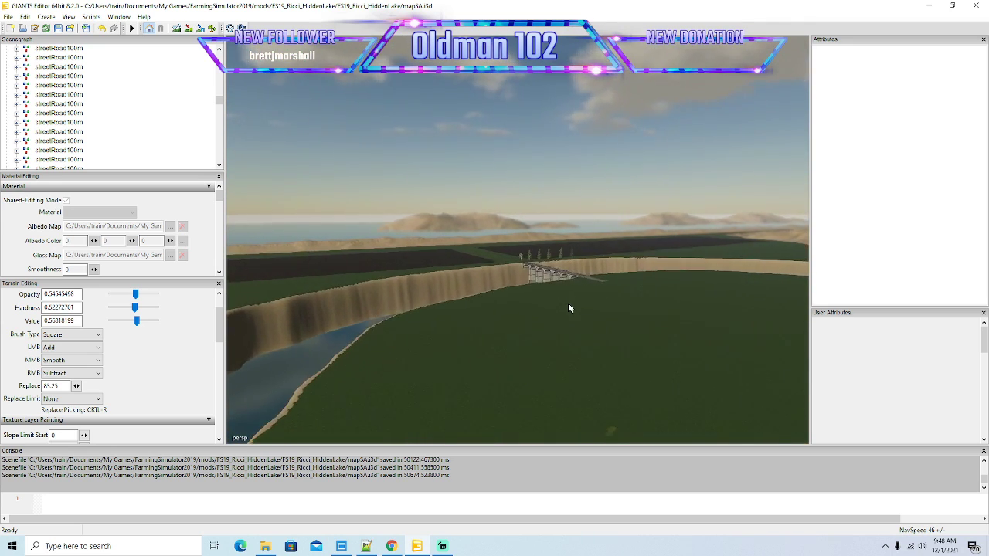
key("w")
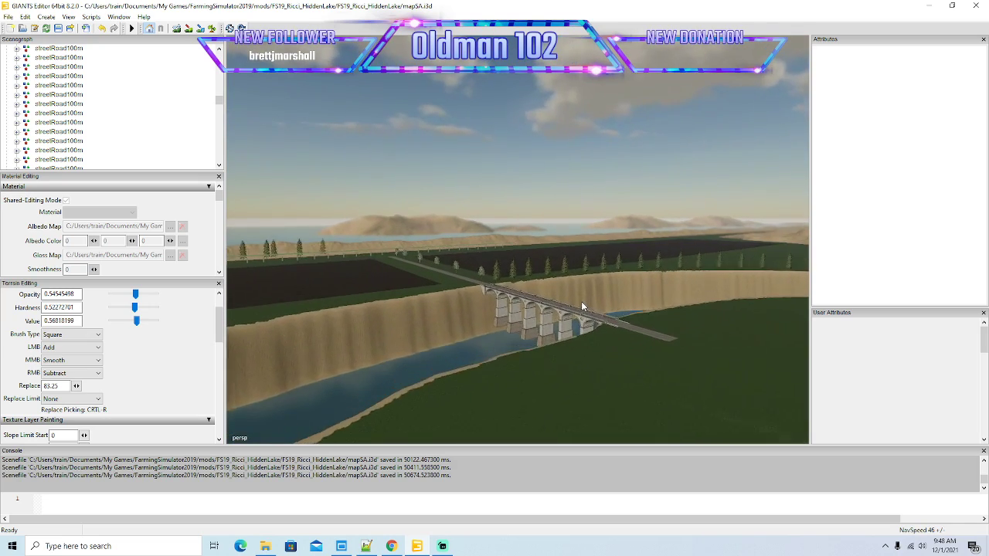
Step: Try shortening the Street100m mesh at the bridge's island end with a Z scale of .7, and undo it
left_click_drag(581, 301, 615, 334)
scroll(734, 368, "up", 5)
left_click(547, 252)
scroll(611, 333, "down", 2)
scroll(610, 333, "up", 2)
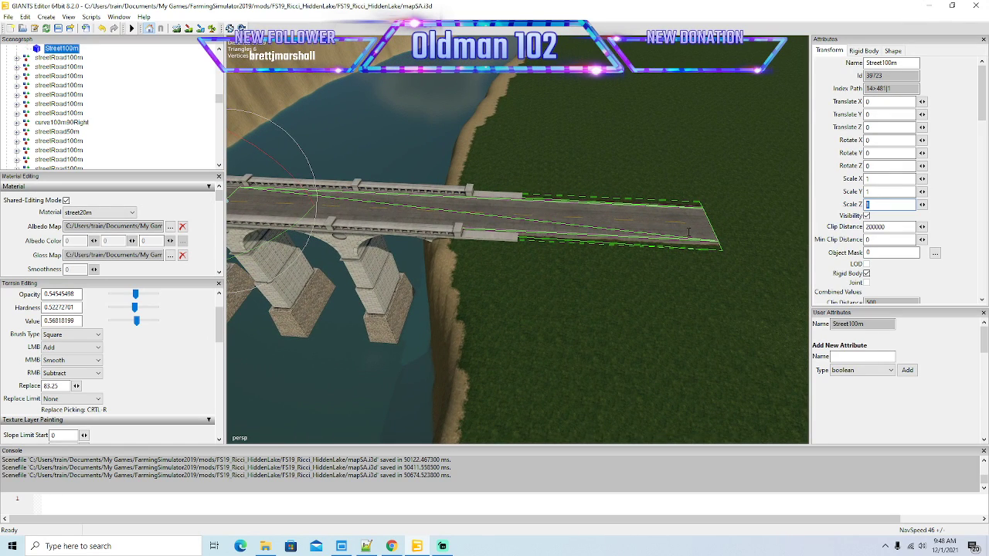
type(".7")
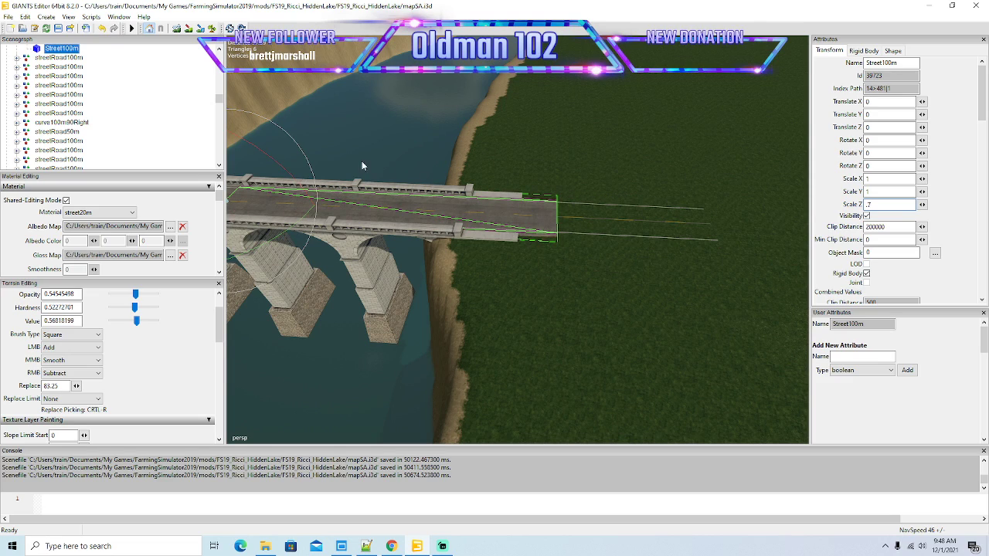
left_click(101, 28)
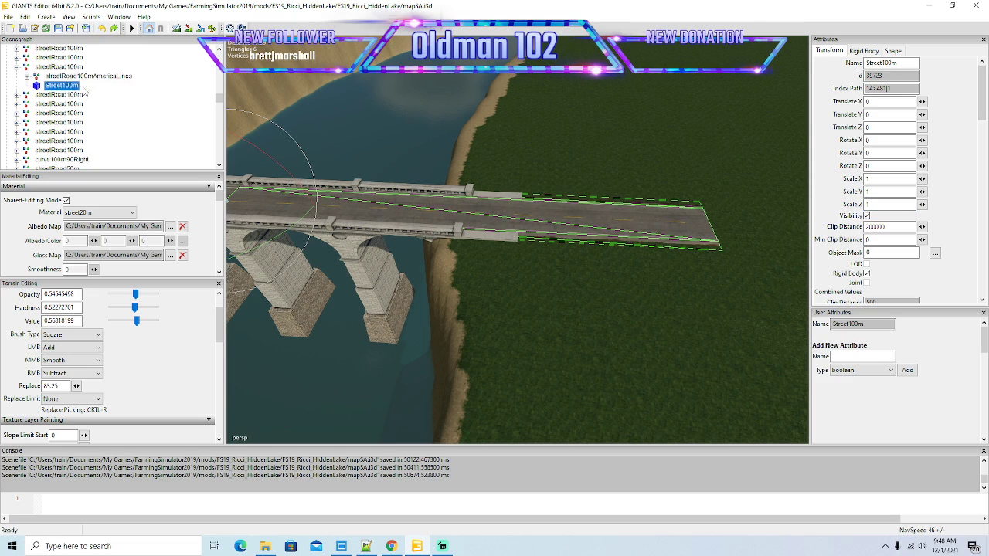
Step: Set the Z scale of the mesh's parent streetRoad100m group to .63 to shorten the road to the bridge's end
left_click(35, 67)
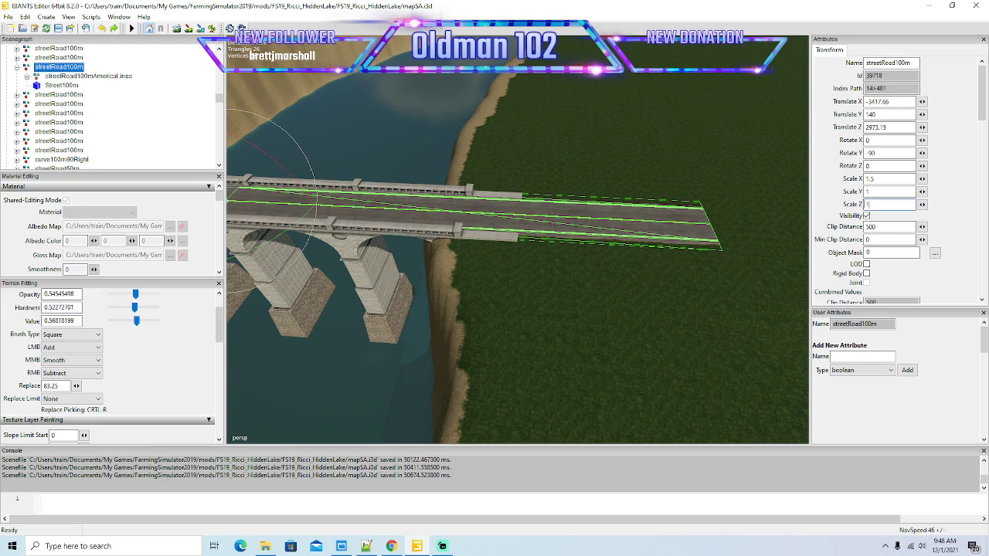
type(".6")
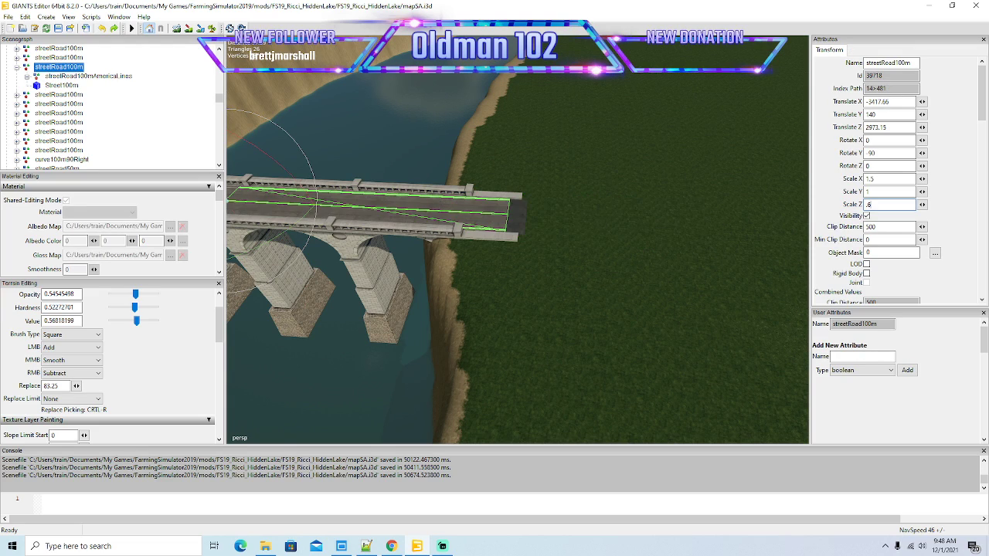
type("3")
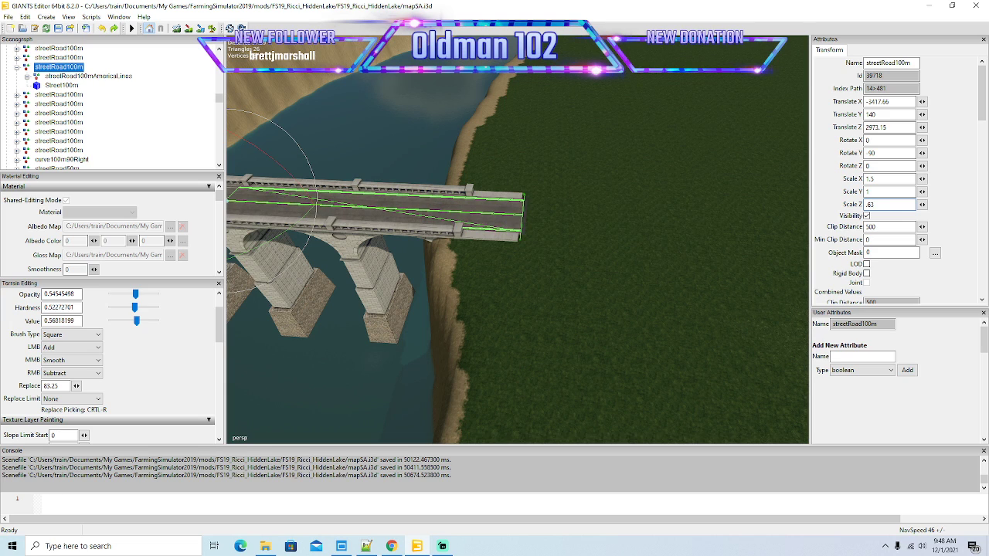
left_click_drag(618, 302, 562, 313)
scroll(589, 319, "down", 5)
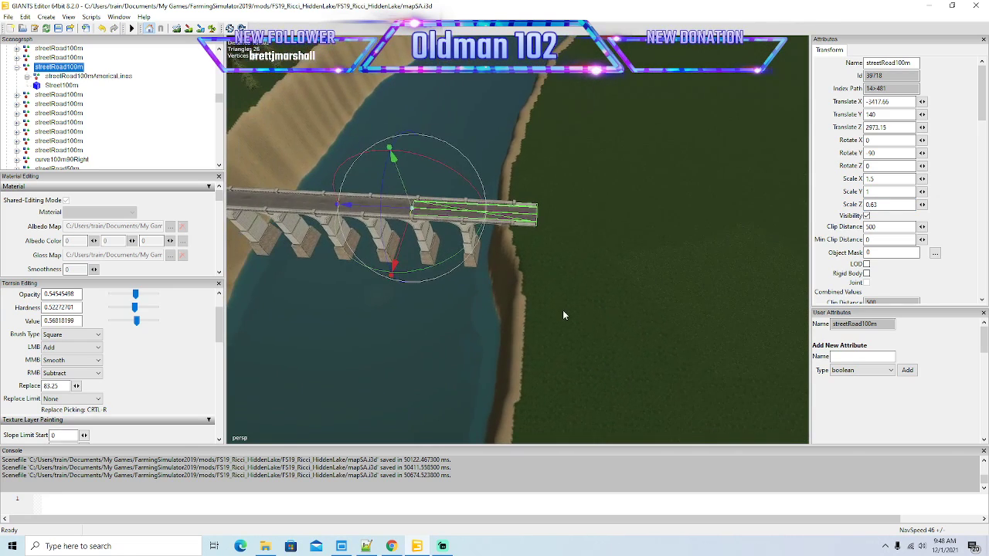
Step: Duplicate the stone bridge's whole transform group and move the copy along the bridge's axis onto the island
left_click_drag(378, 297, 369, 252)
left_click(368, 215)
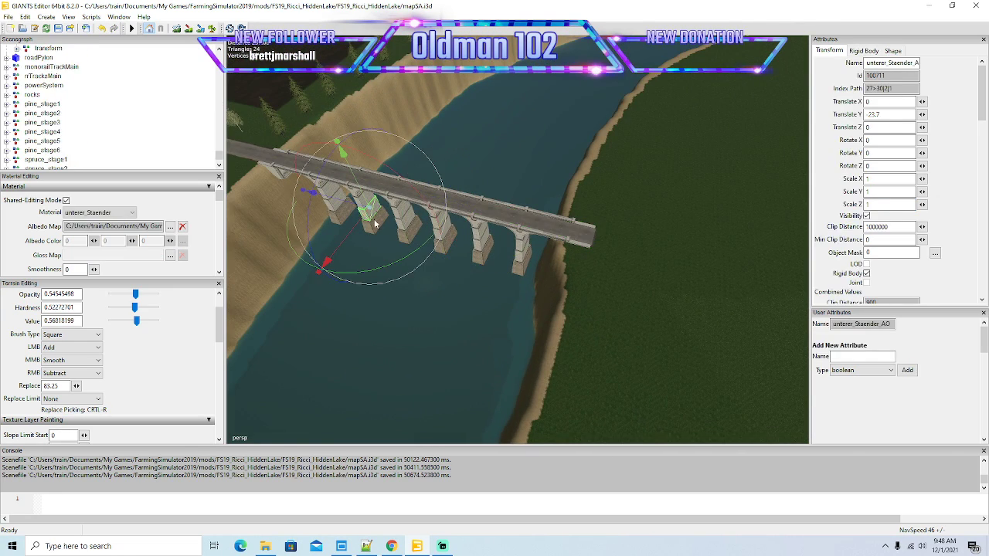
scroll(132, 118, "down", 5)
scroll(132, 118, "up", 10)
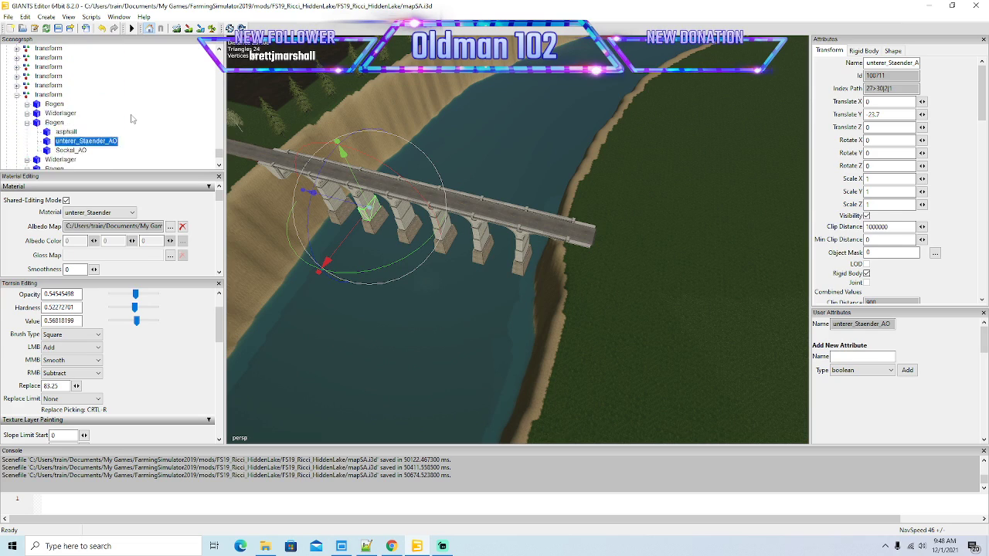
scroll(131, 117, "down", 3)
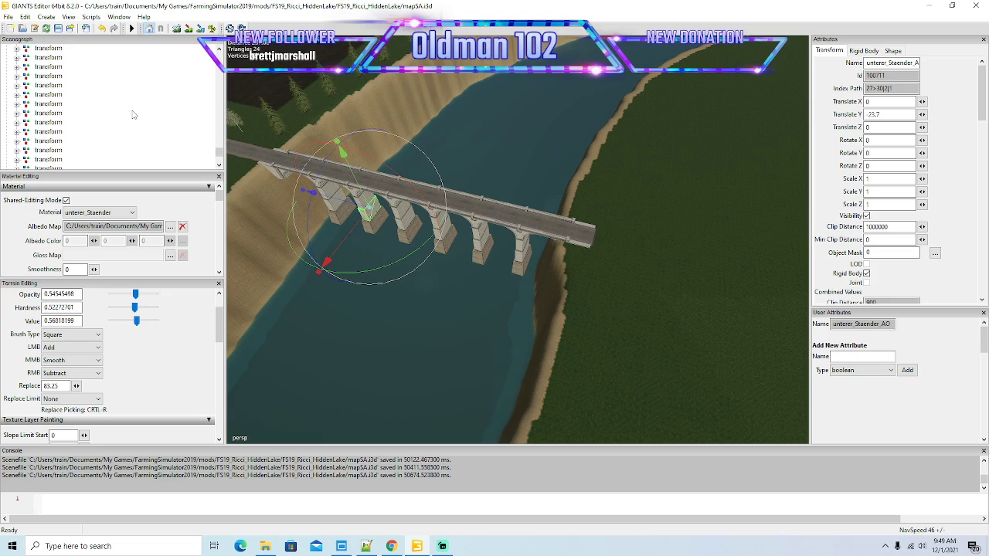
scroll(133, 115, "down", 2)
scroll(133, 115, "down", 1)
left_click(27, 106)
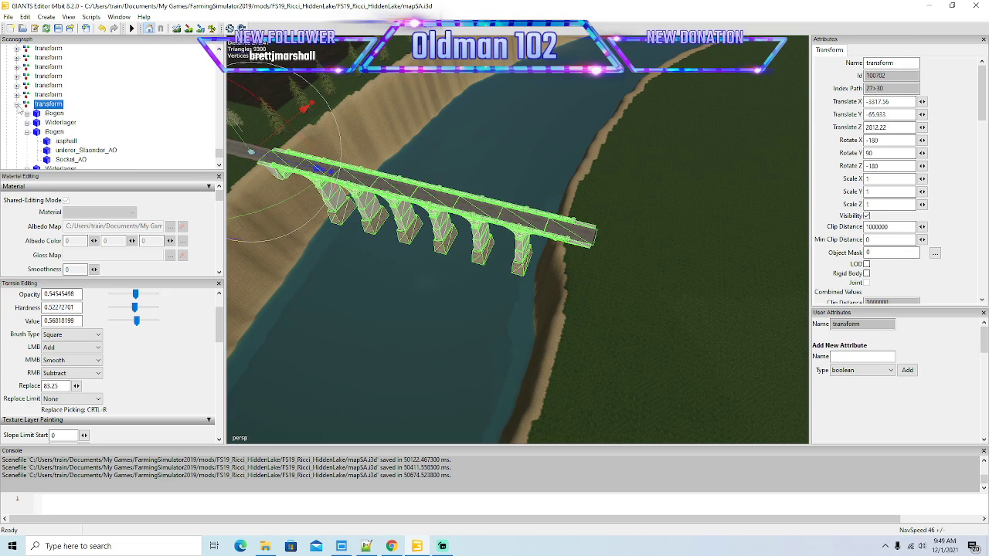
left_click(17, 105)
left_click_drag(254, 235, 274, 245)
scroll(278, 248, "down", 2)
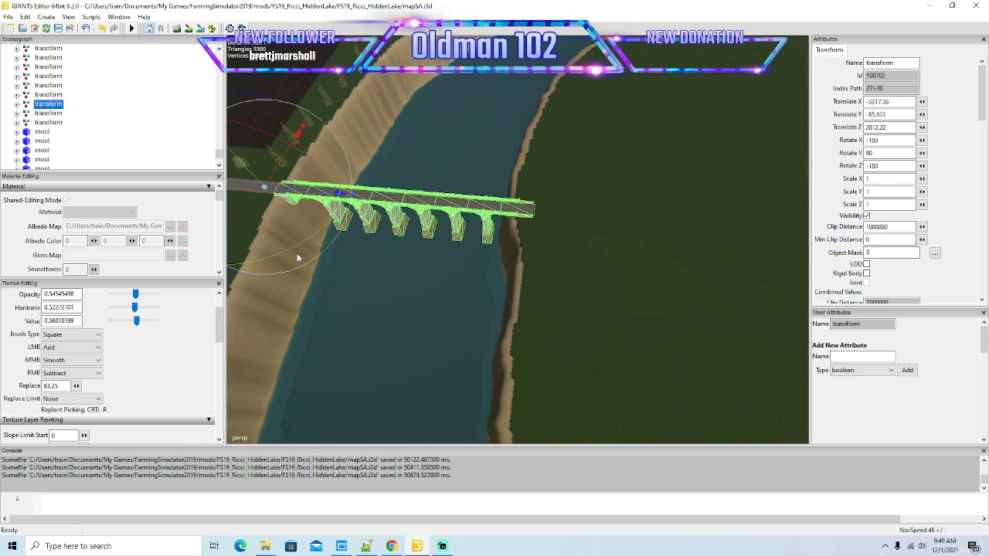
key("ctrl+d")
left_click_drag(340, 193, 663, 222)
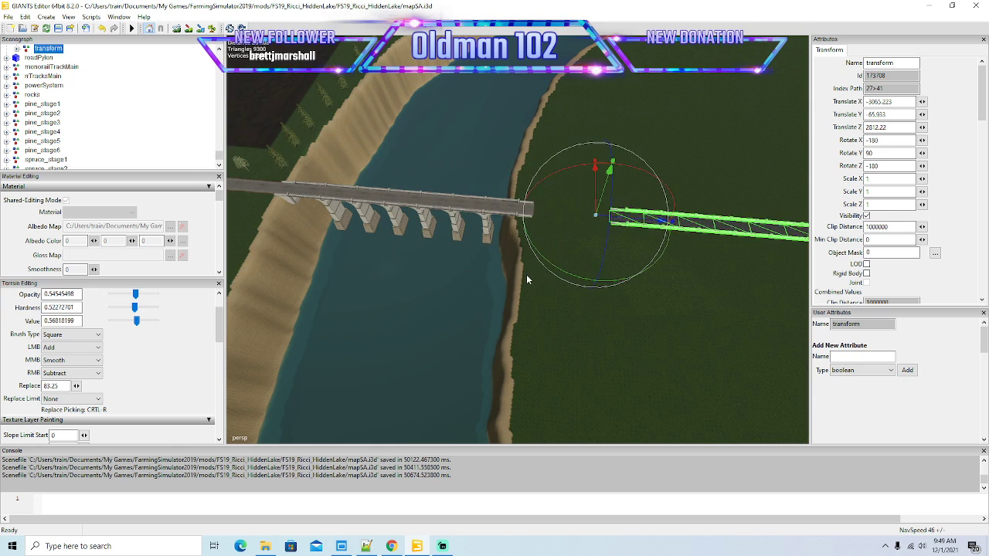
Step: Move the bridge copy along its axis across the island toward the far shore, to X about -2451
left_click_drag(527, 276, 622, 258)
left_click_drag(471, 252, 705, 127)
left_click_drag(603, 268, 742, 54)
scroll(742, 54, "up", 3)
left_click_drag(711, 166, 634, 297)
left_click_drag(456, 303, 764, 137)
left_click_drag(622, 295, 652, 251)
scroll(652, 250, "up", 8)
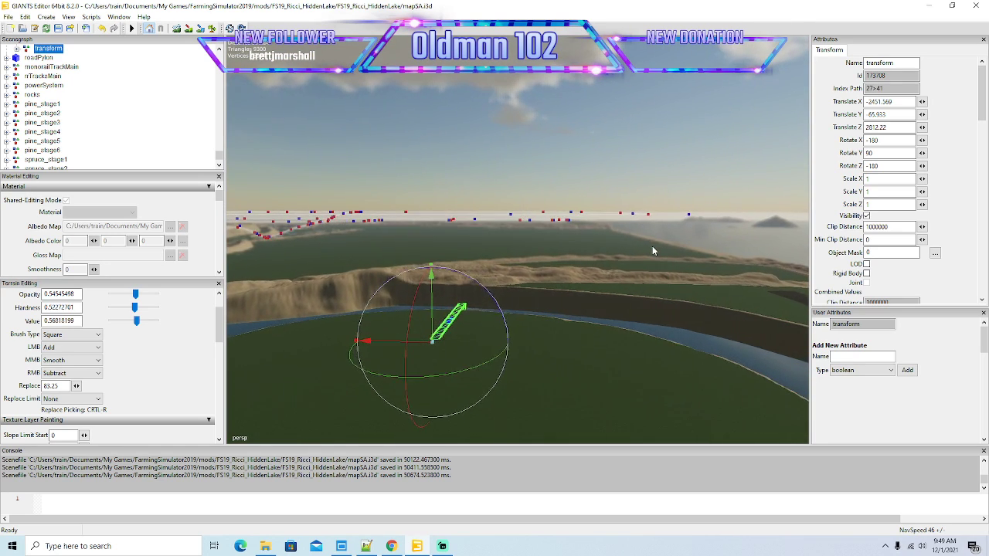
scroll(652, 251, "up", 2)
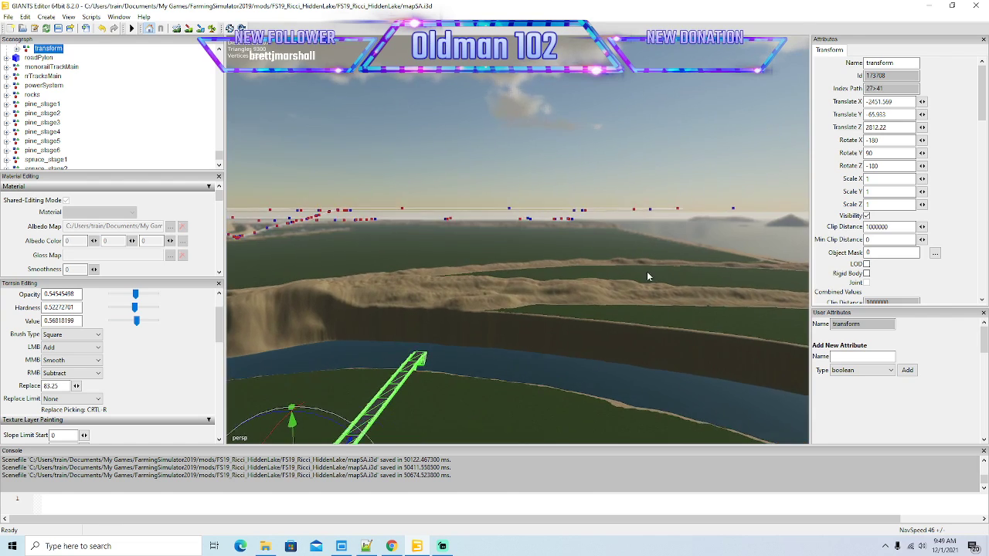
Step: Bring the bridge copy's near end onto the island's far shoreline so it reaches over the water, at X about -2306
left_click_drag(650, 267, 629, 340)
left_click_drag(368, 343, 495, 247)
scroll(494, 247, "up", 3)
scroll(495, 247, "up", 10)
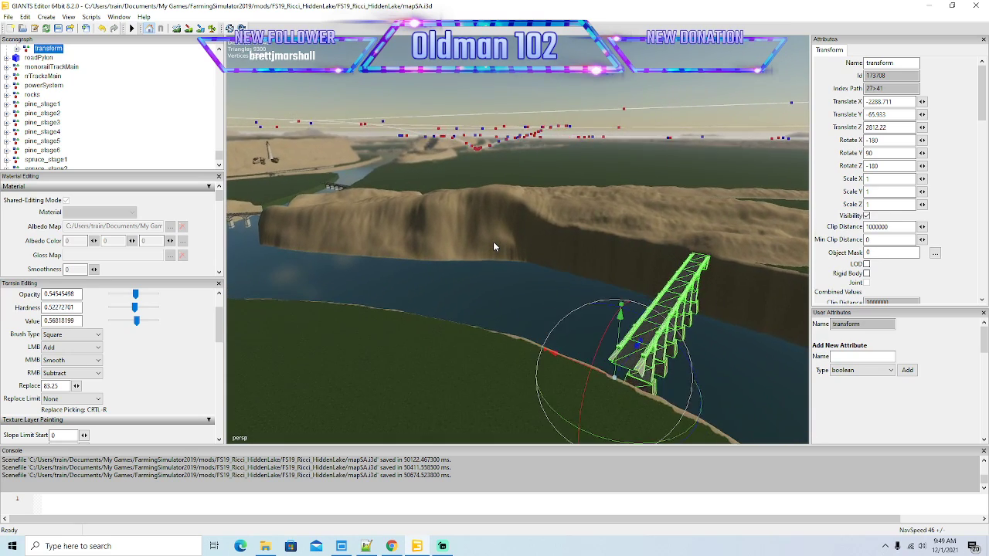
left_click_drag(494, 244, 624, 308)
scroll(645, 293, "down", 6)
left_click_drag(526, 268, 548, 298)
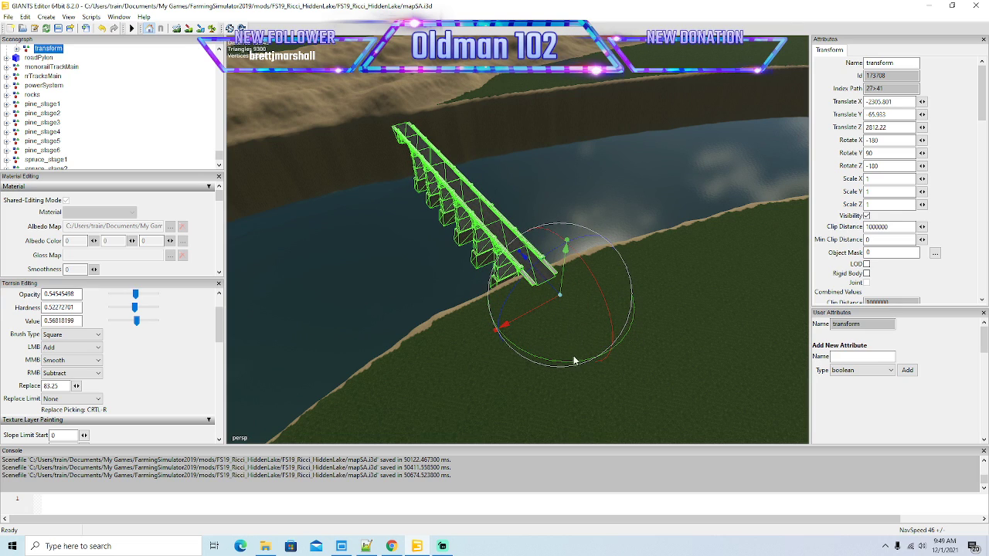
Step: Shift the bridge copy along the island's shoreline to about X -2320 and Z 2905
left_click_drag(531, 309, 685, 250)
left_click_drag(681, 216, 698, 240)
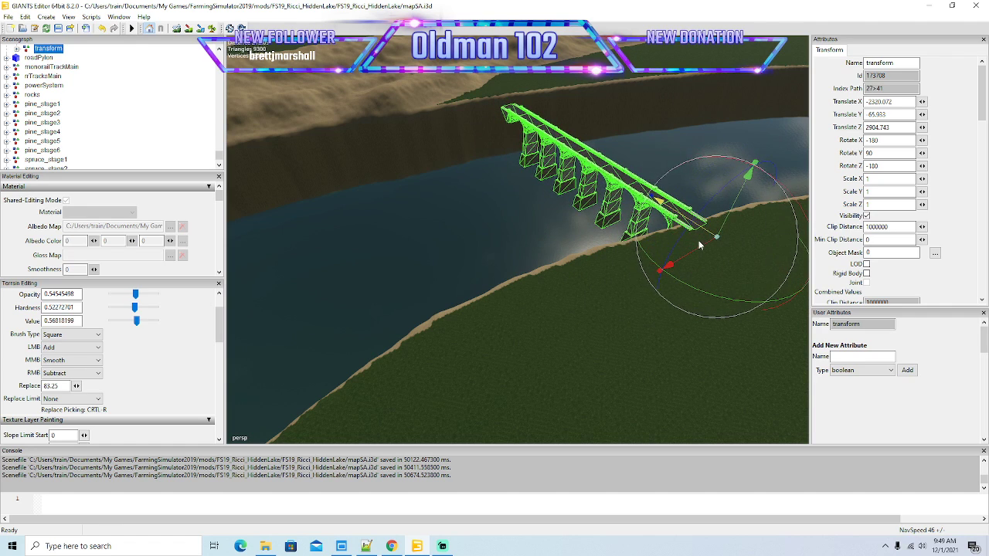
left_click_drag(685, 333, 472, 361)
left_click_drag(472, 364, 369, 369)
scroll(551, 313, "up", 5)
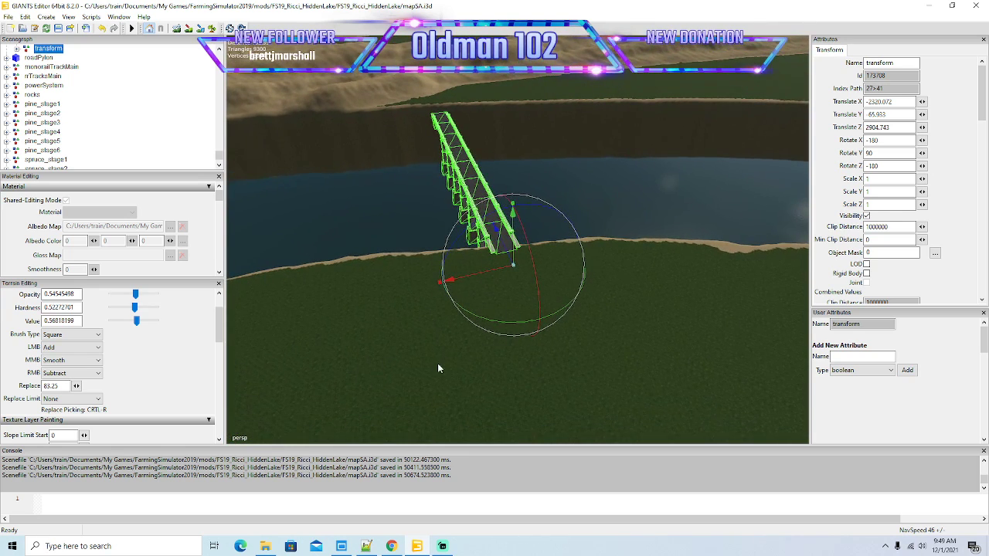
Step: Rotate the bridge copy to a Y rotation of 60 and seat its end on the shore at about X -2310, Z 2849
left_click_drag(510, 322, 469, 324)
left_click_drag(480, 265, 391, 276)
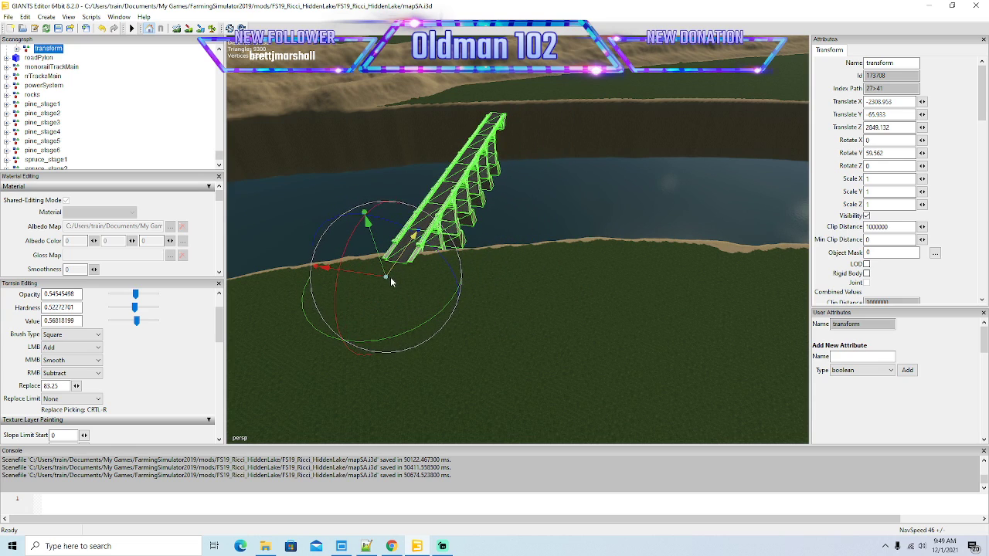
double_click(886, 154)
type("60")
left_click_drag(475, 328, 464, 319)
scroll(464, 320, "up", 6)
left_click_drag(336, 339, 290, 340)
left_click_drag(415, 181, 410, 182)
scroll(448, 241, "down", 4)
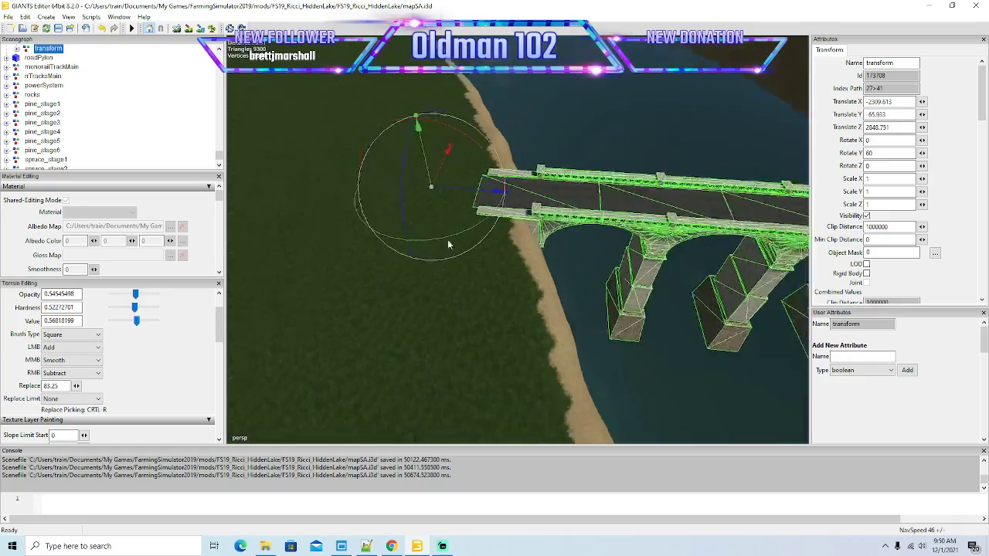
Step: Pull the Widerlager abutment at the bridge copy's far end away from the arches and onto the opposite bank
left_click_drag(448, 244, 432, 263)
scroll(619, 155, "up", 6)
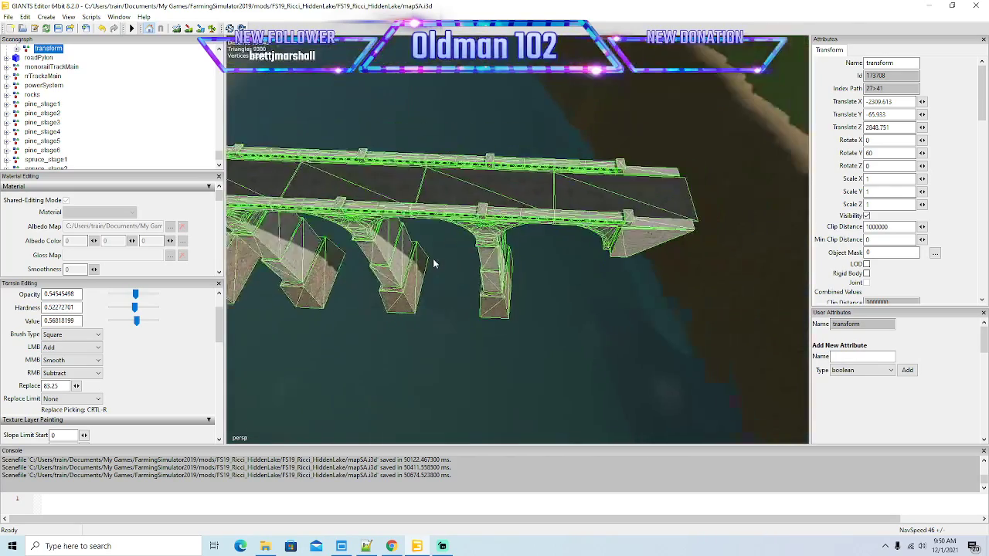
scroll(433, 264, "down", 3)
left_click(17, 49)
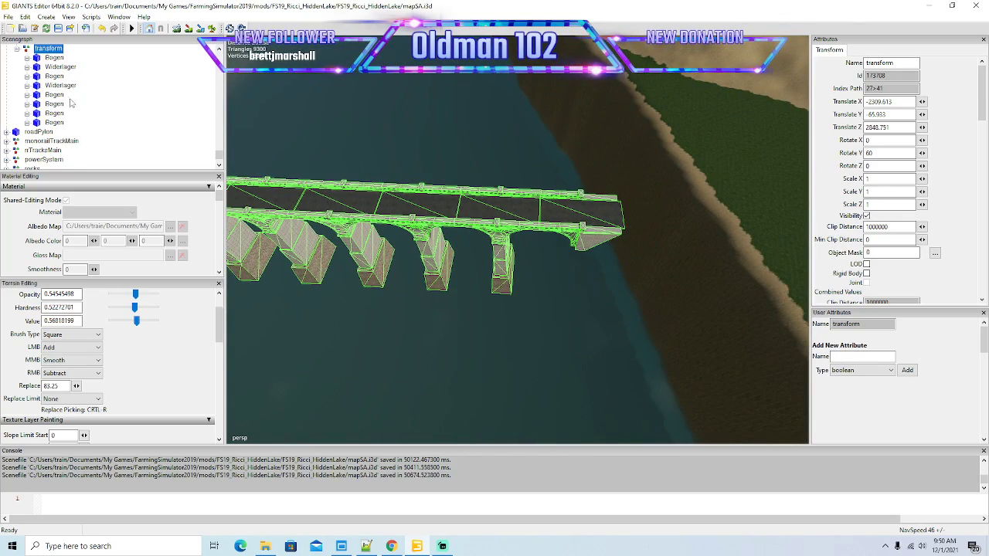
left_click(36, 85)
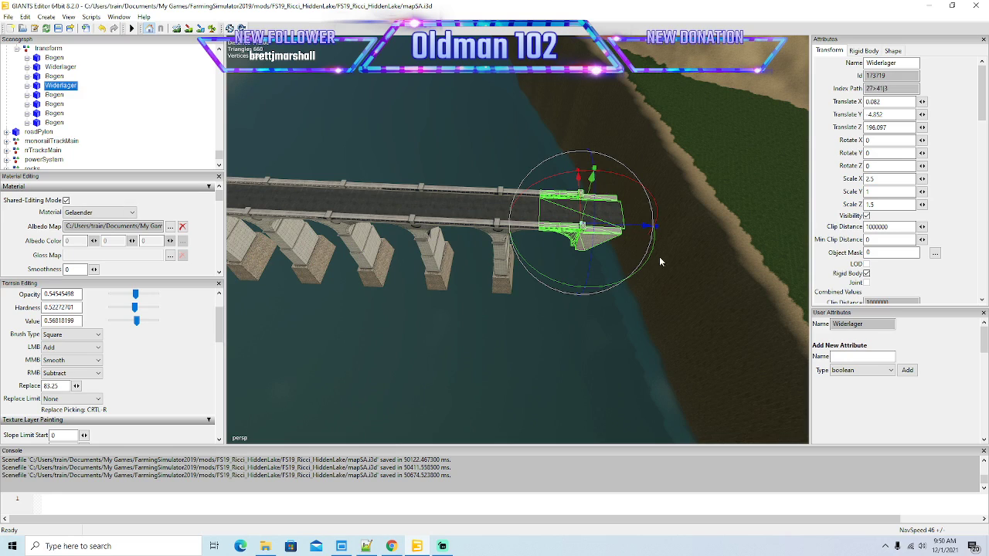
left_click_drag(623, 235, 776, 232)
Step: Duplicate the last Bogen arch and join the copy to the bridge's open end at Z about 195.4
left_click(36, 122)
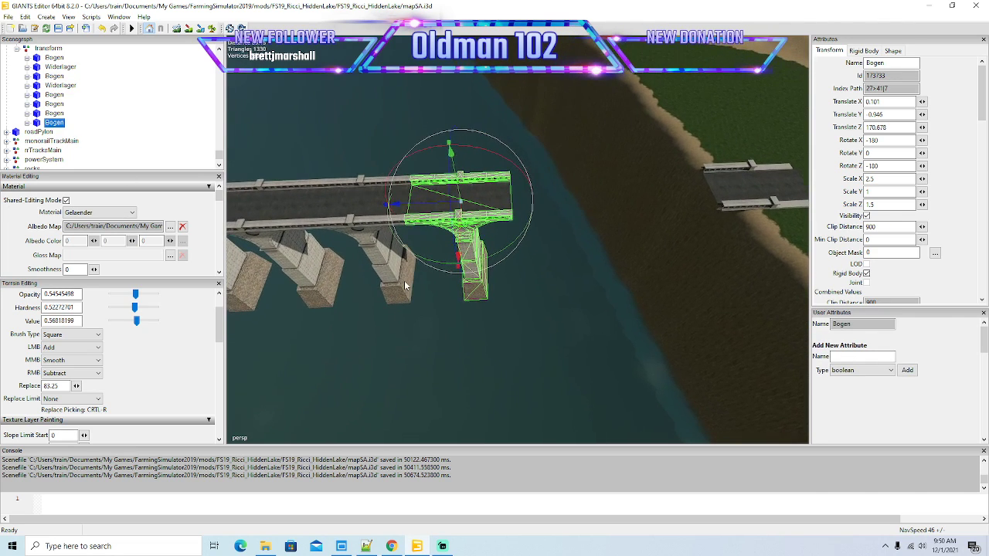
key("ctrl+d")
left_click_drag(395, 205, 510, 204)
scroll(560, 208, "up", 3)
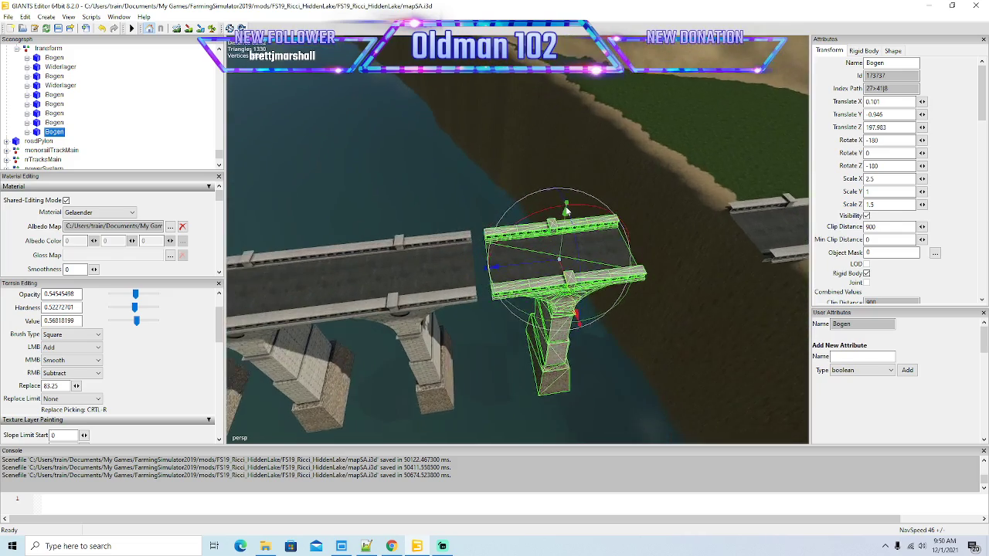
scroll(563, 214, "up", 3)
left_click_drag(552, 227, 532, 242)
scroll(525, 234, "down", 5)
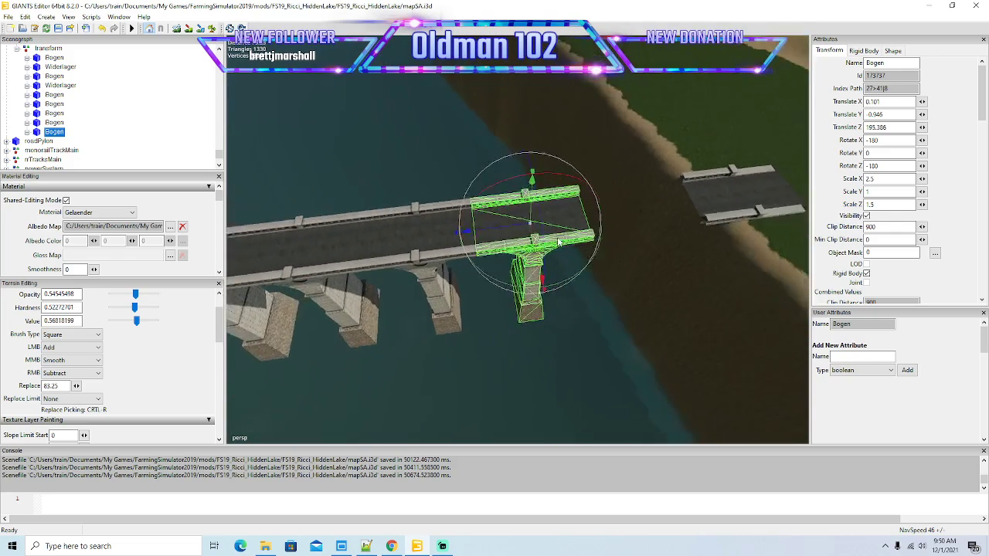
scroll(603, 219, "up", 4)
scroll(537, 231, "down", 5)
scroll(578, 238, "up", 4)
scroll(532, 242, "down", 5)
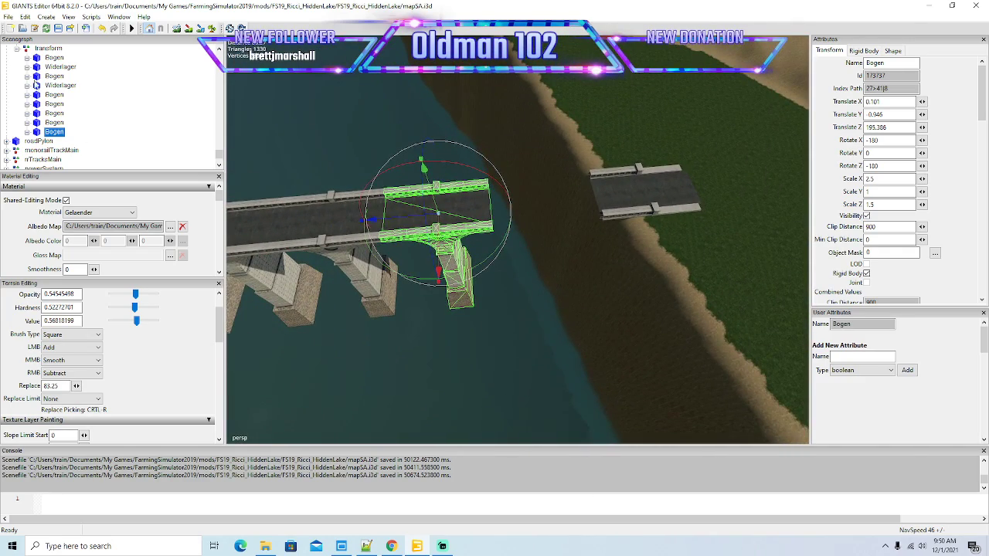
Step: Shift the Widerlager abutment to Z about 245 and fill the gap with another Bogen copy at Z about 220
left_click(37, 85)
mouse_move(662, 206)
left_mouse_down()
mouse_move(561, 214)
mouse_move(648, 202)
left_mouse_up()
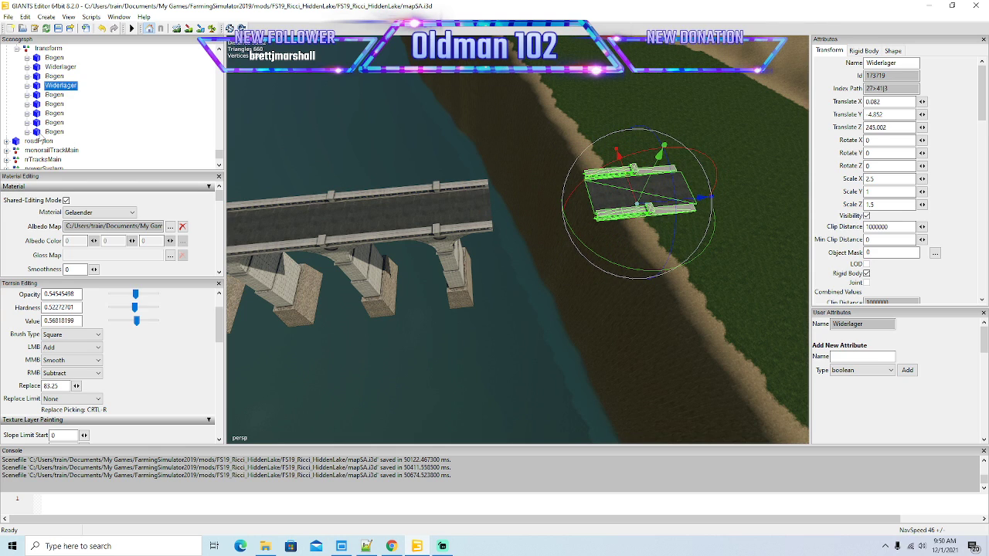
double_click(40, 132)
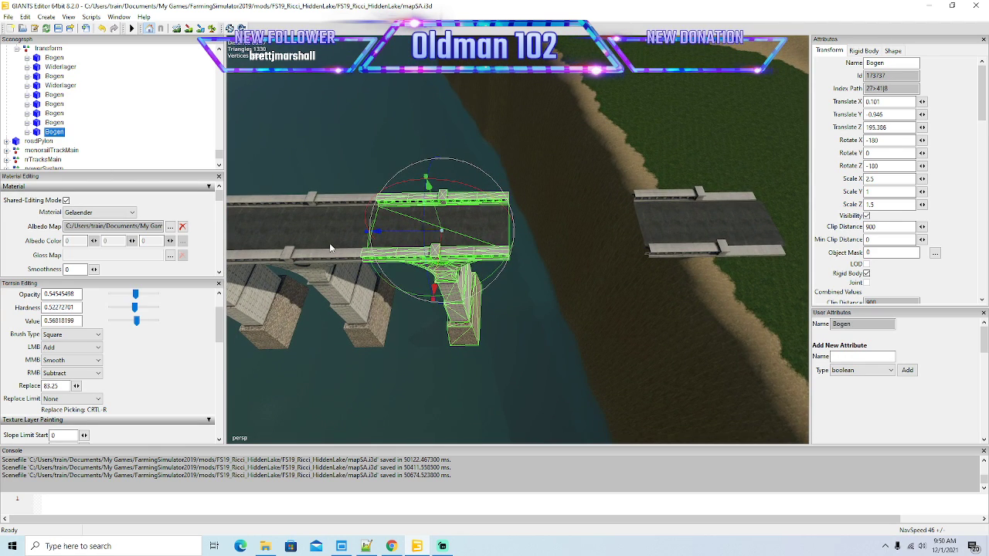
key("ctrl+d")
left_click_drag(399, 231, 559, 262)
scroll(587, 304, "up", 6)
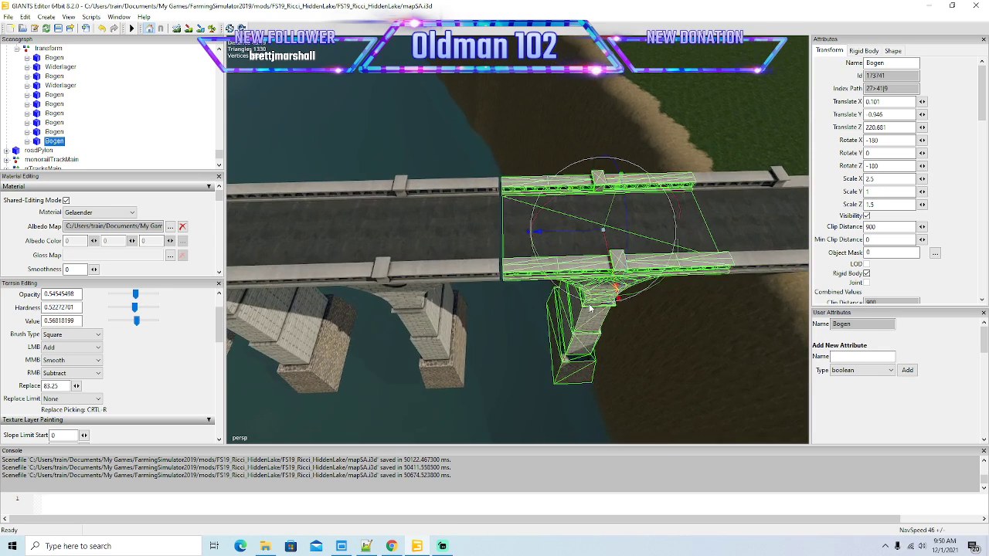
scroll(589, 306, "up", 1)
left_click_drag(621, 232, 616, 229)
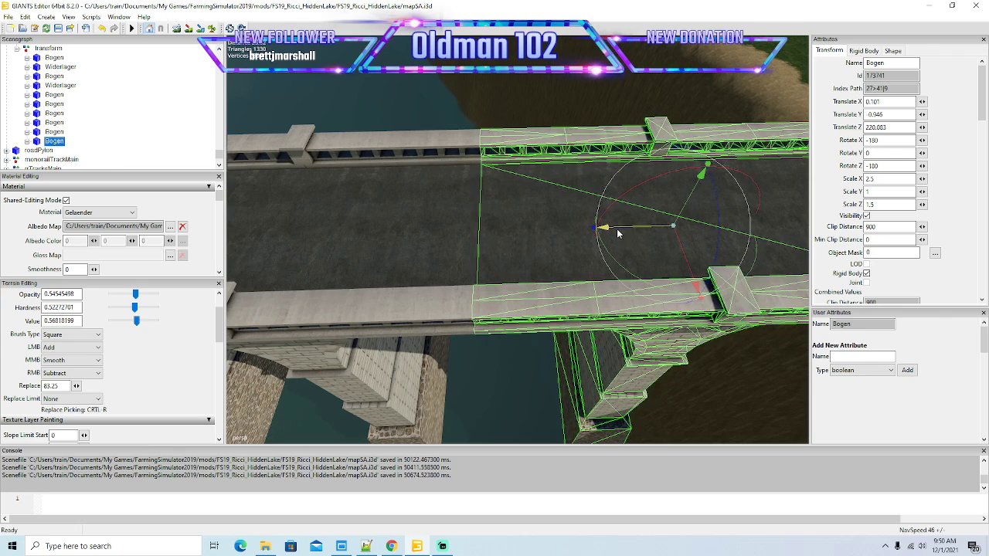
scroll(613, 241, "down", 7)
key("Right")
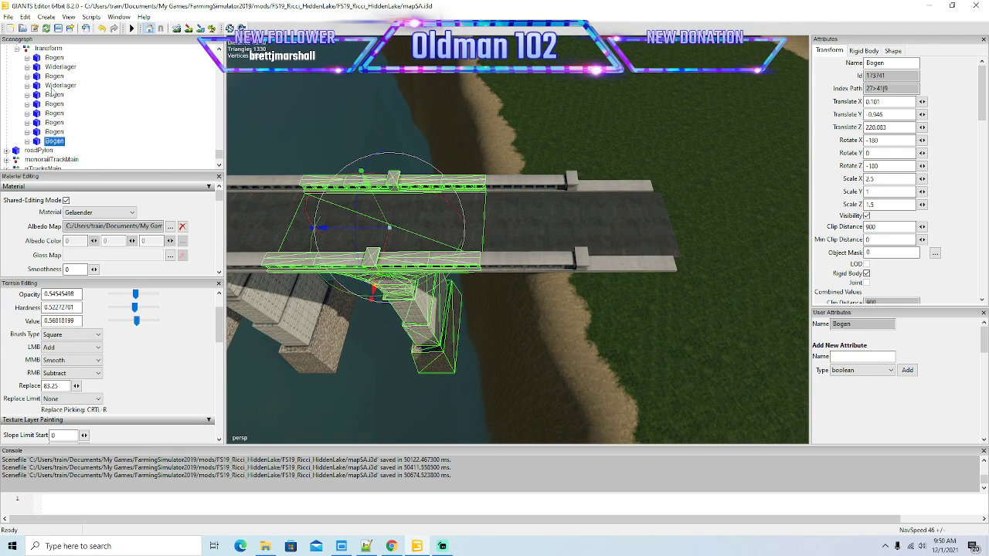
Step: Align the Widerlager abutment with the end of the newest arch at Z 245.5
left_click(469, 234)
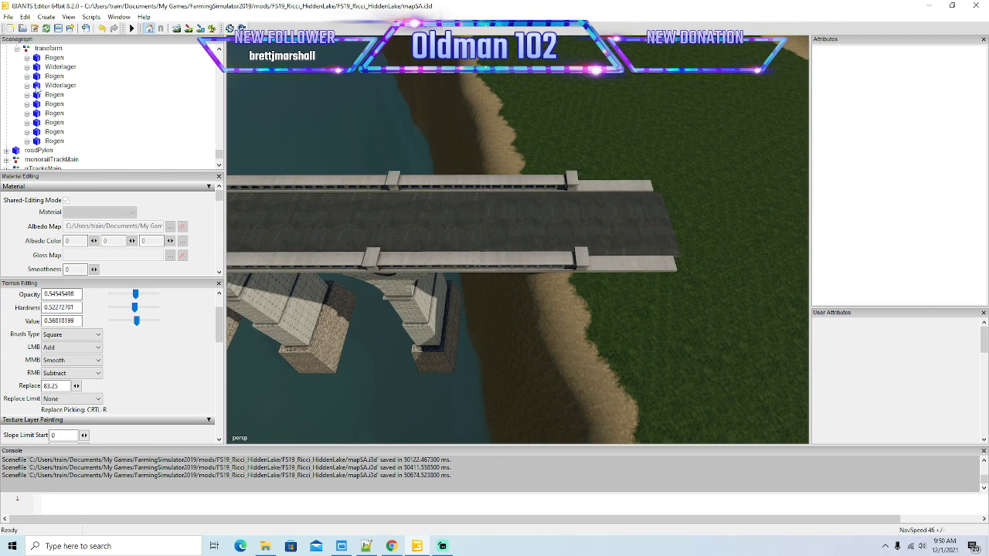
left_click(54, 85)
mouse_move(602, 250)
left_mouse_down()
mouse_move(618, 253)
mouse_move(604, 258)
left_mouse_up()
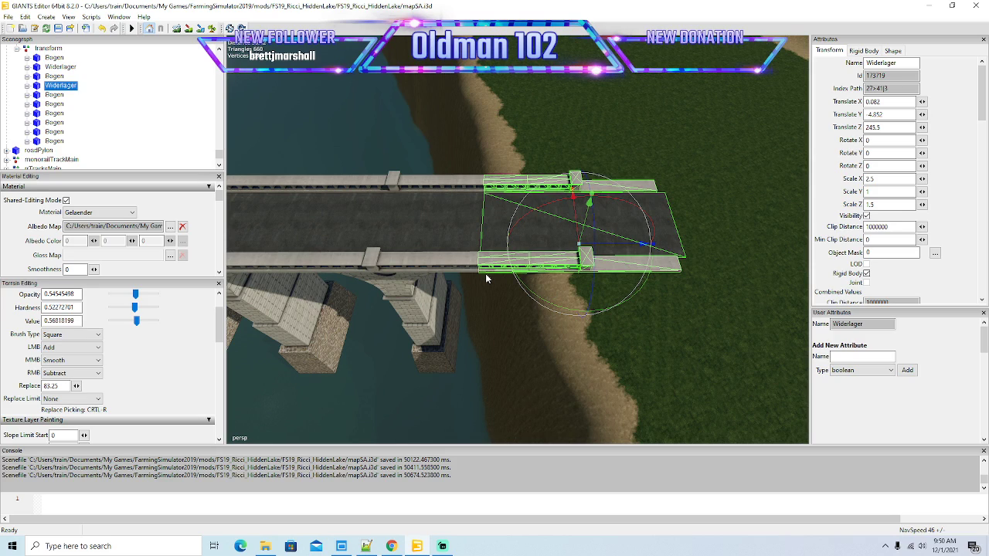
Step: Lower the Sockel_AO pier base of the first added Bogen into the water, to Y -50.676
left_click_drag(505, 281, 536, 187)
left_click(537, 193)
left_click_drag(546, 222, 504, 218)
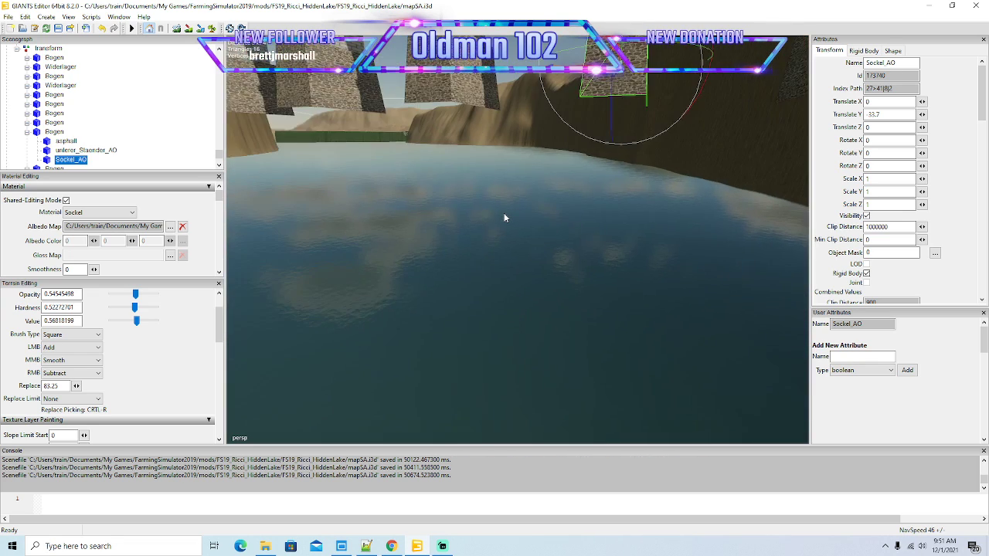
scroll(504, 218, "down", 5)
left_click_drag(577, 96, 570, 175)
left_click_drag(446, 258, 458, 261)
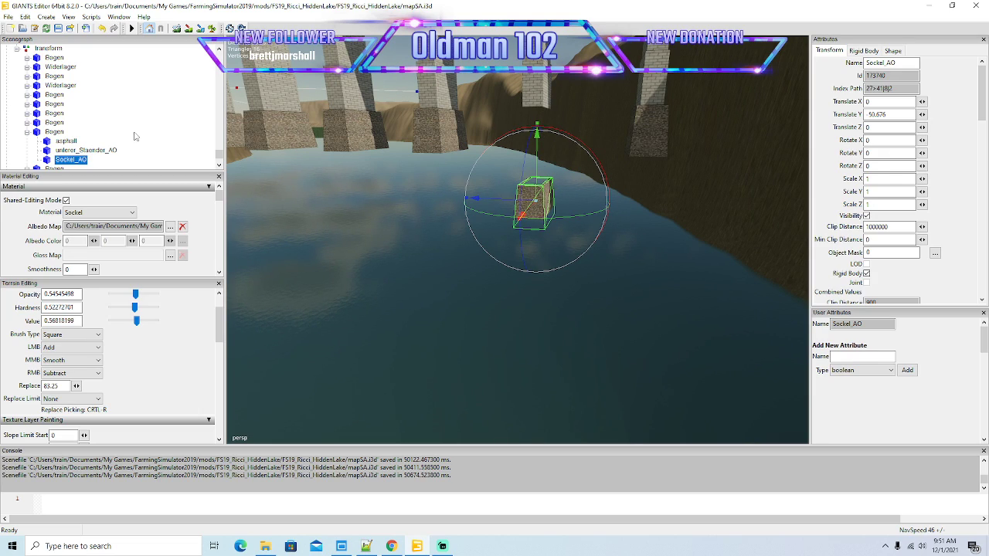
Step: Apply the same Translate Y of -50.676 to the Sockel_AO base of the pier nearest the opposite bank
double_click(892, 115)
type("23.7")
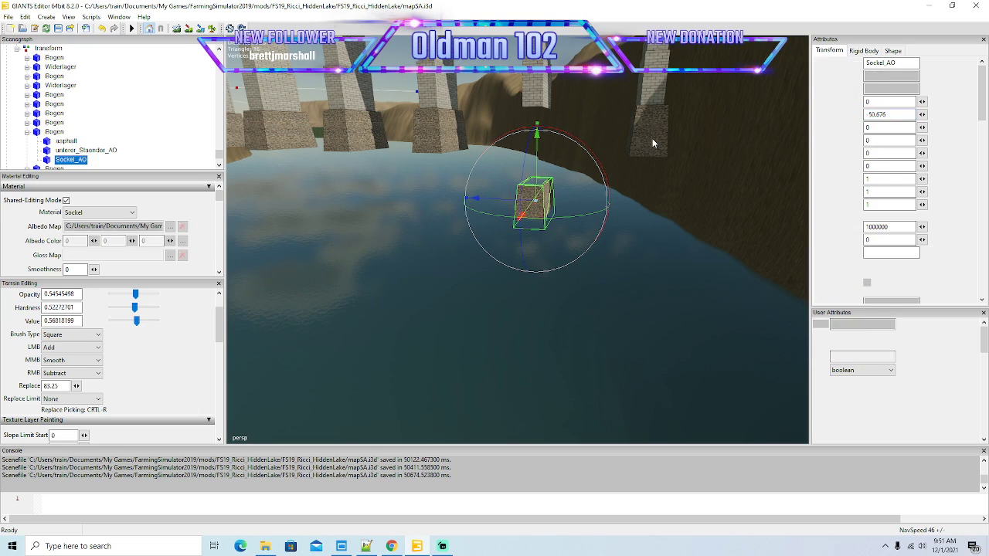
key("Return")
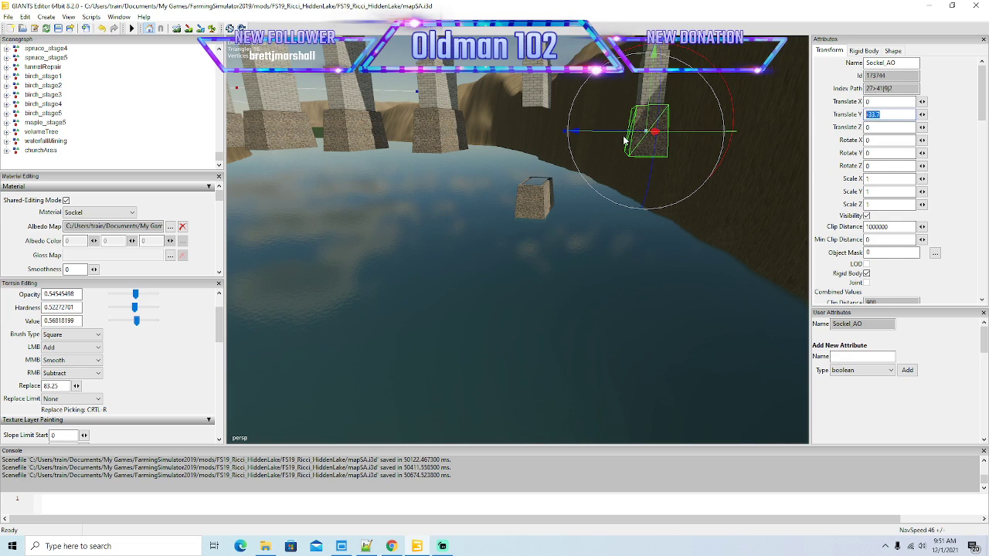
key("ctrl+z")
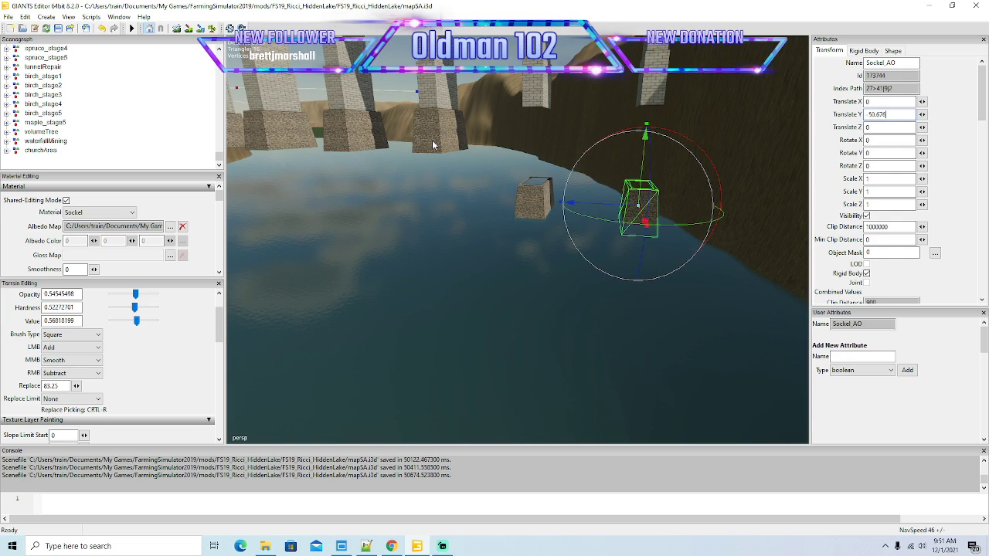
Step: Set Translate Y to -50.676 for the Sockel_AO bases of the next four piers back toward the island
key("ctrl+y")
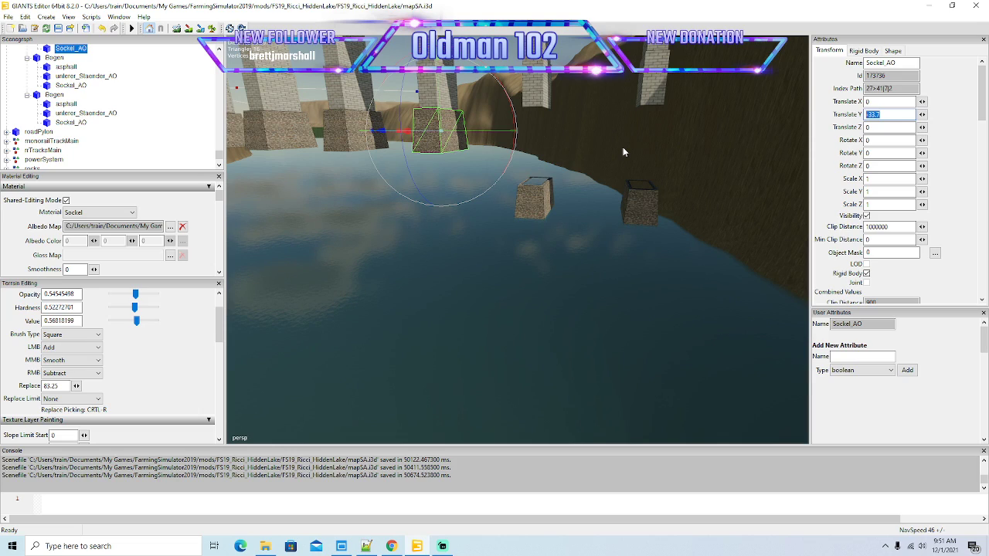
key("ctrl+z")
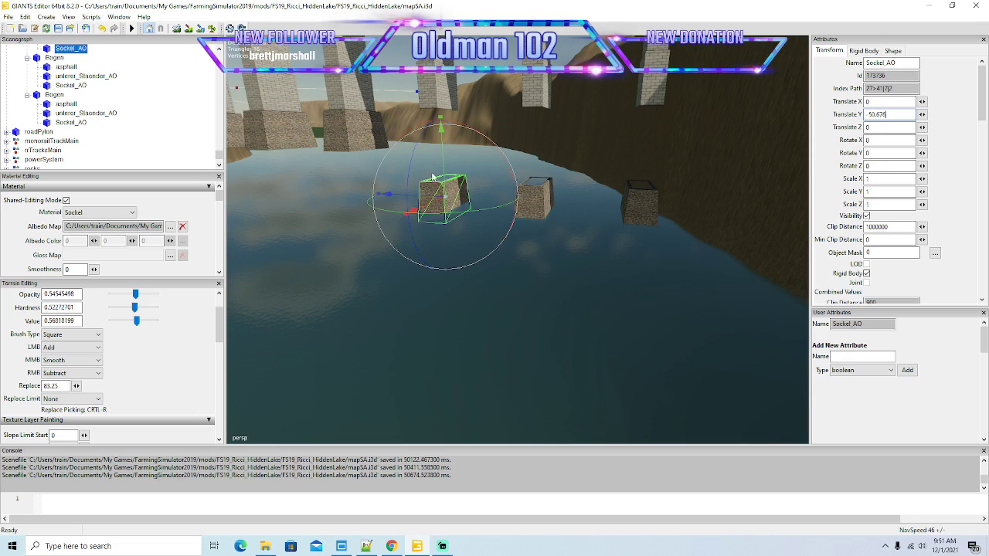
key("ctrl+y")
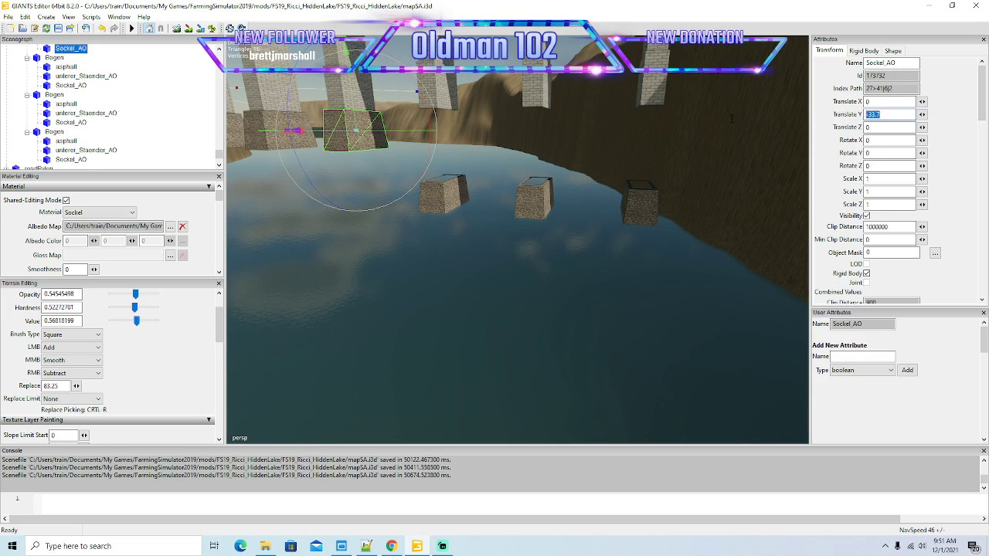
key("ctrl+z")
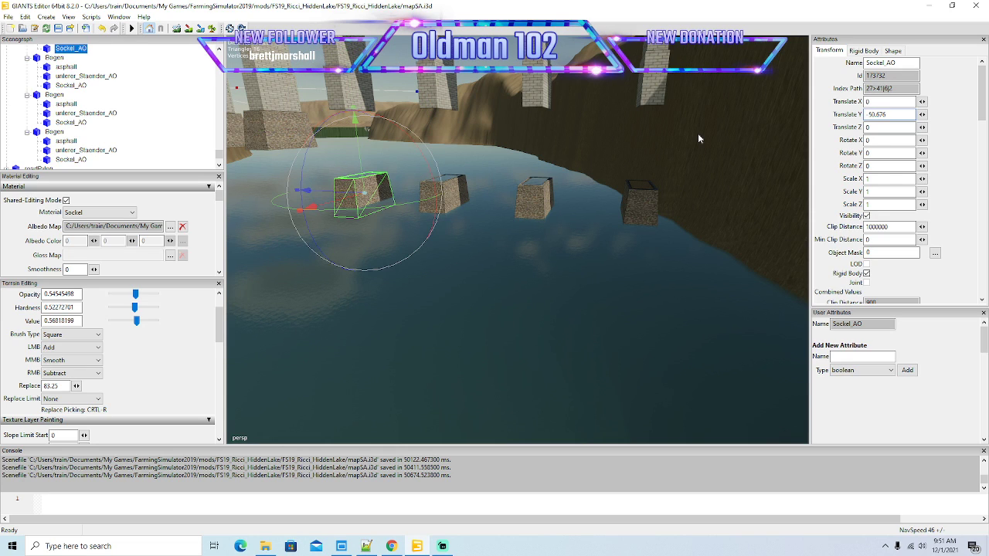
key("a")
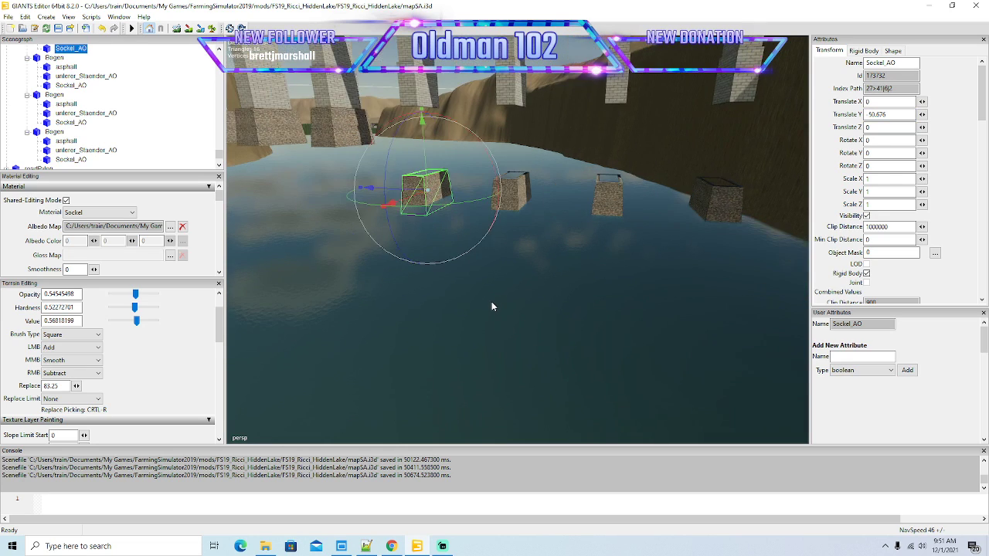
left_click(544, 140)
left_click_drag(880, 114, 591, 150)
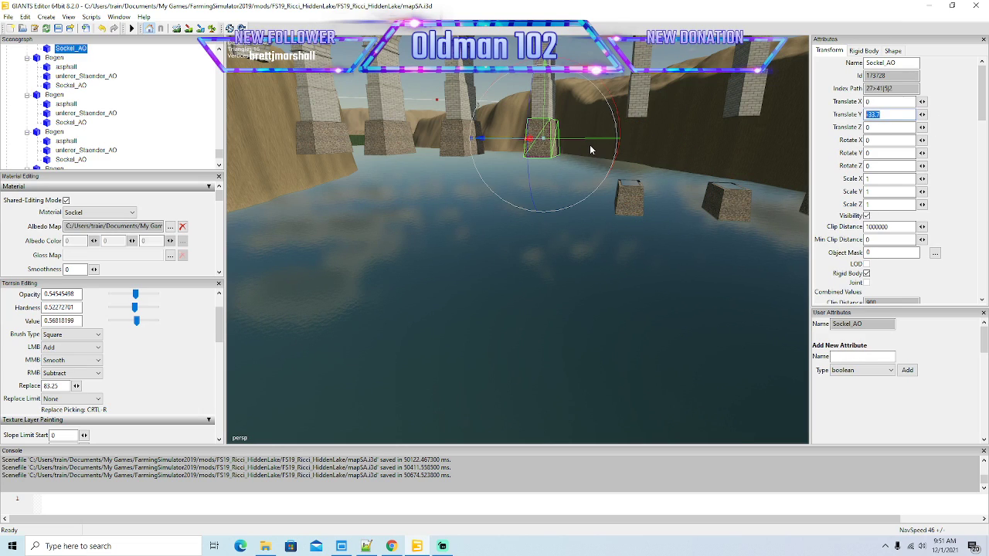
key("ctrl+z")
key("ctrl+y")
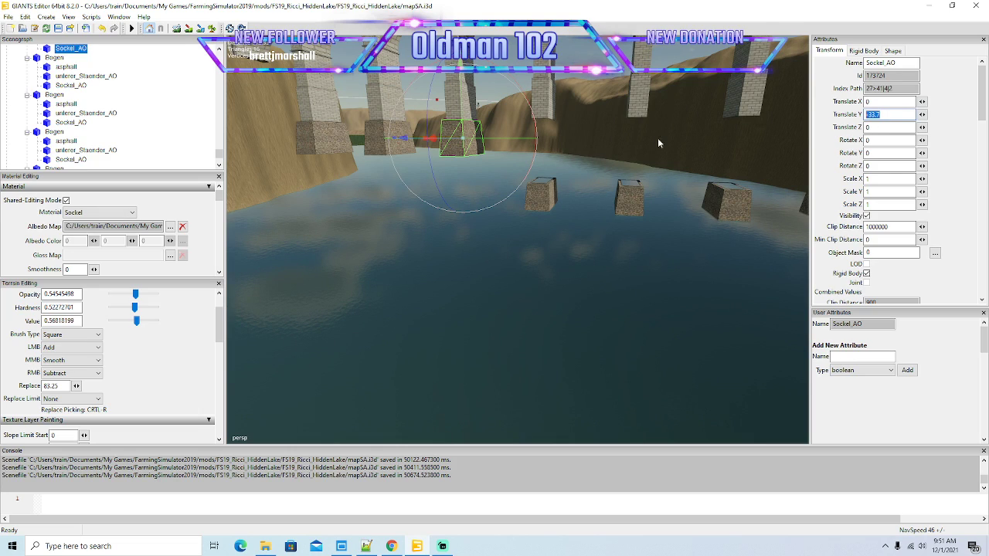
key("ctrl+z")
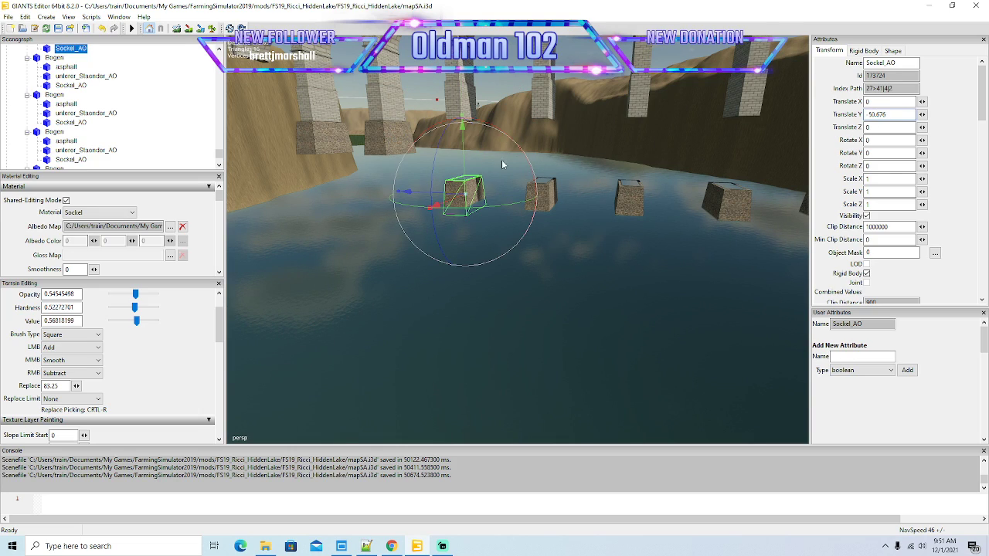
Step: Set Translate Y to -50.676 for the Sockel_AO bases of the second bridge's last two piers
key("ctrl+y")
left_click_drag(881, 115, 670, 122)
key("ctrl+z")
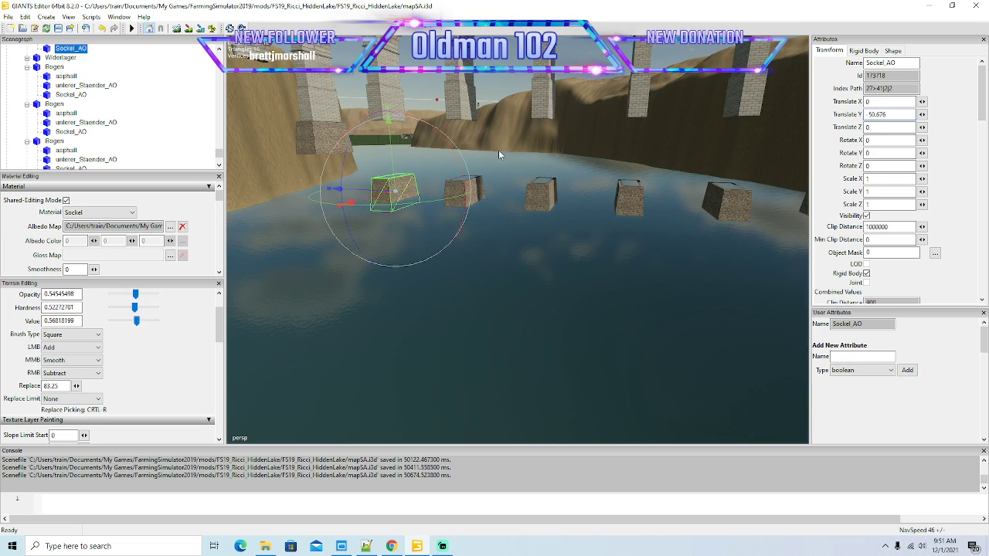
key("ctrl+y")
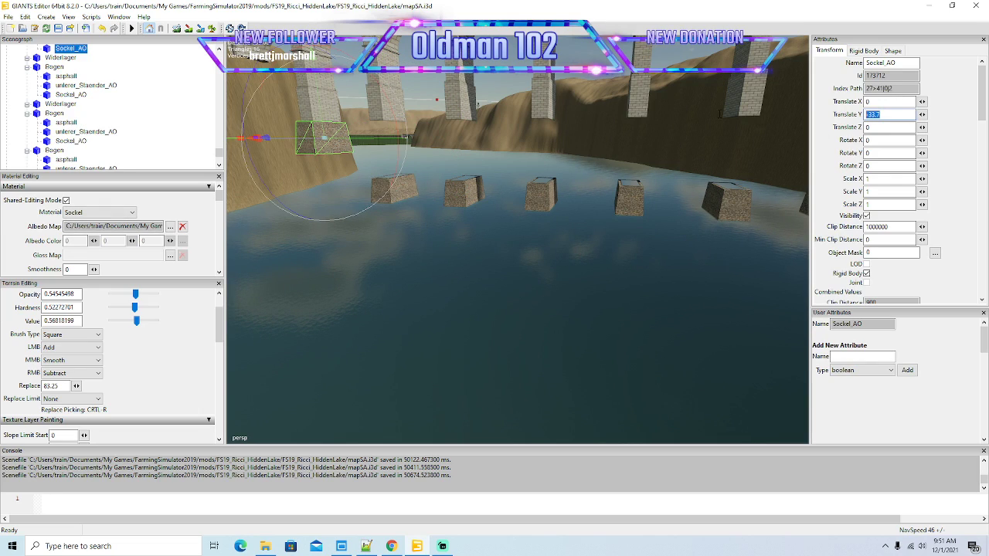
key("ctrl+z")
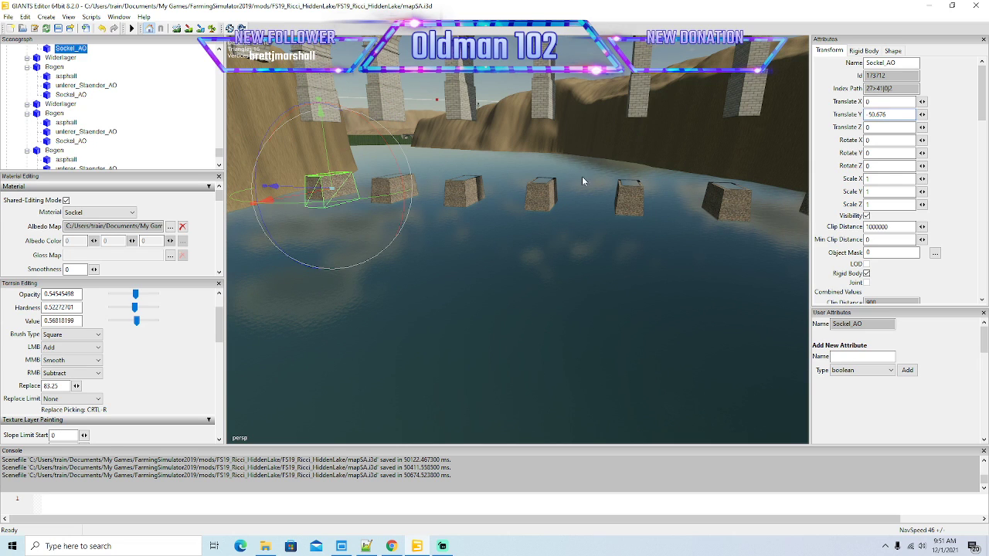
Step: On the first bridge, set Translate Y to -50.676 for the Sockel_AO base of the pier beside the bank's slope
left_click_drag(504, 303, 336, 271)
scroll(560, 348, "down", 6)
scroll(336, 271, "up", 10)
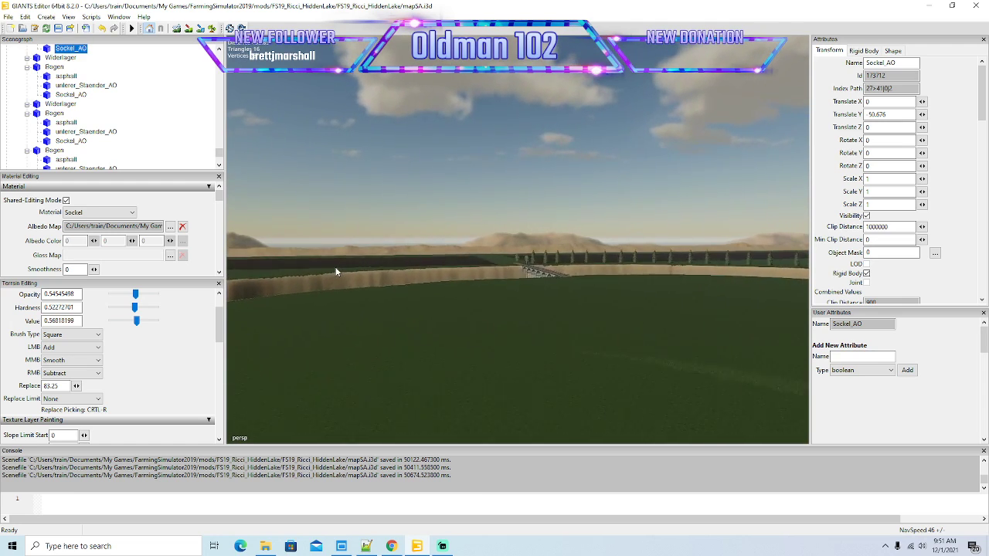
key("w")
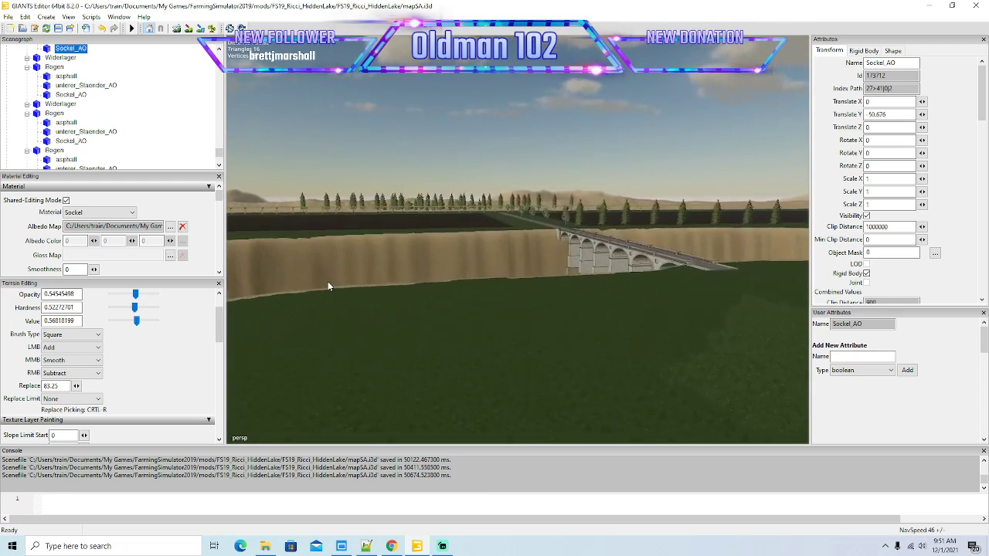
key("w")
left_click_drag(328, 282, 442, 293)
left_click(446, 249)
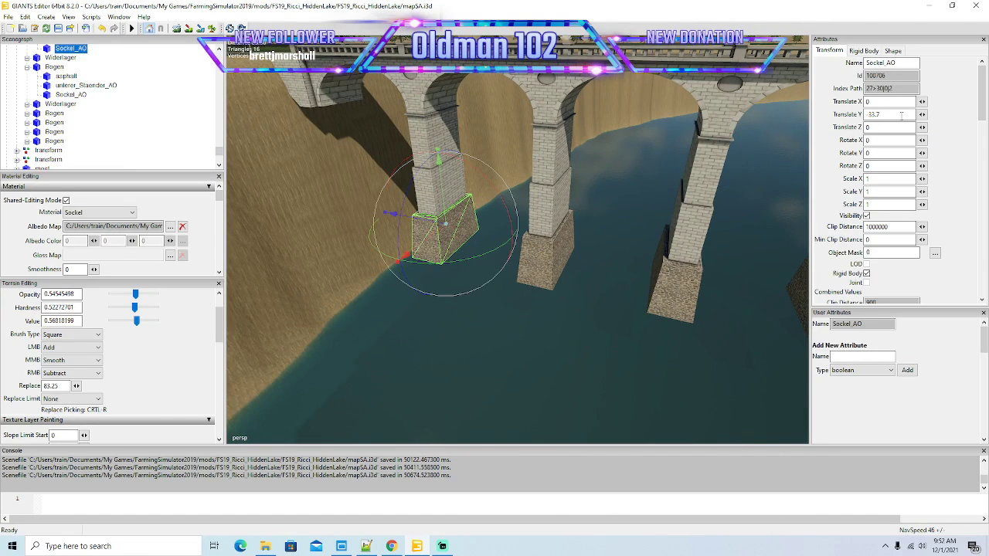
type("-50.676")
key("Return")
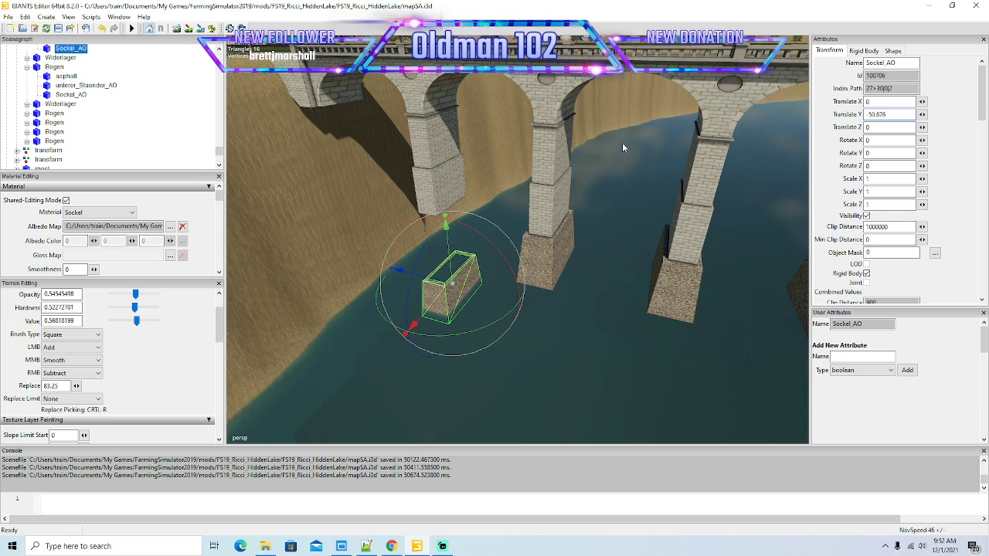
Step: Lower the Sockel_AO bases of the next two piers of the first bridge to Translate Y -50.676
left_click_drag(621, 350, 627, 355)
left_click(469, 251)
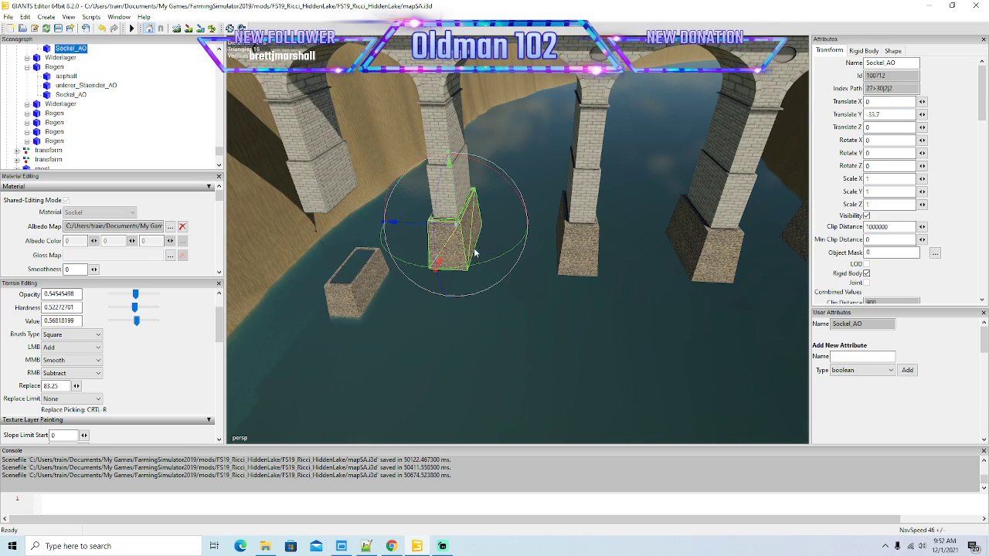
double_click(883, 114)
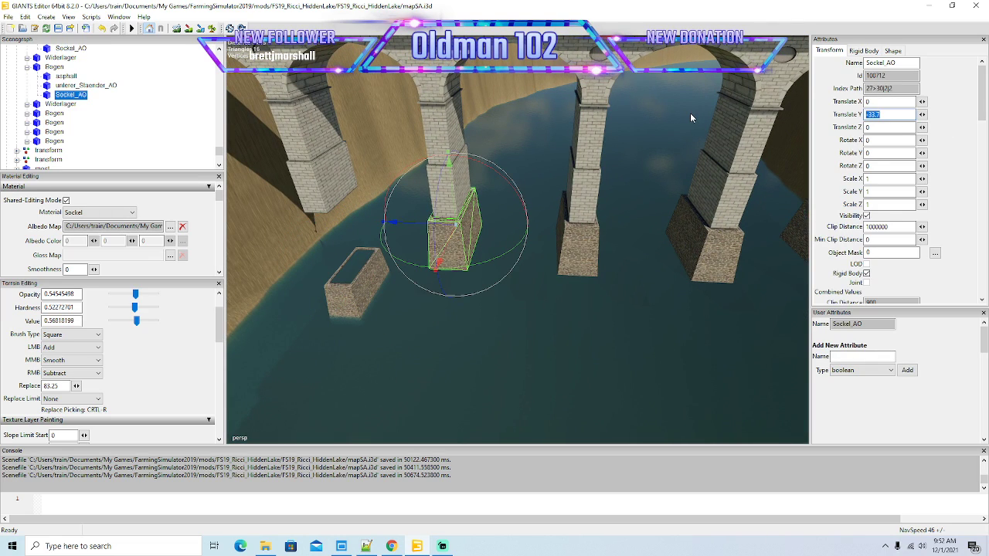
type("-50.676")
key("Return")
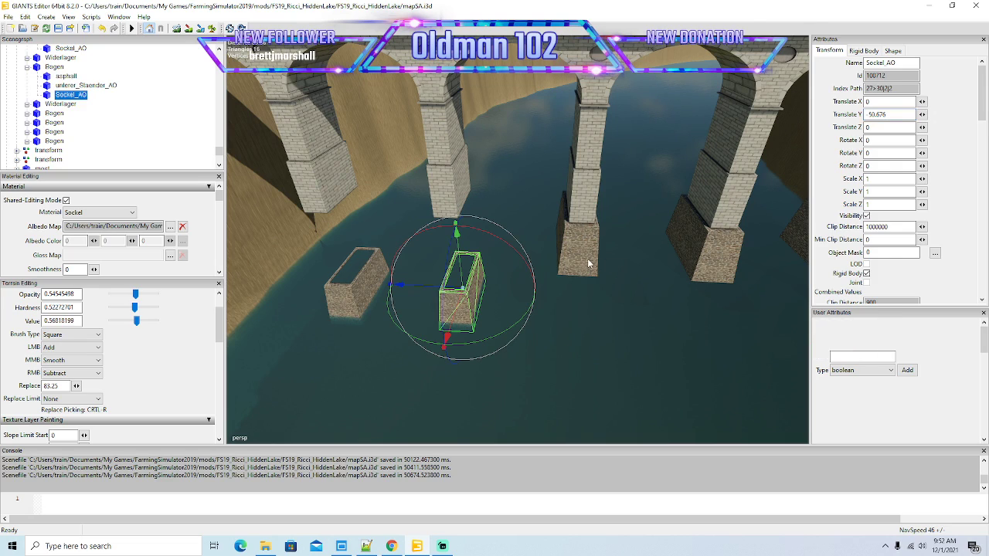
left_click(588, 261)
double_click(886, 113)
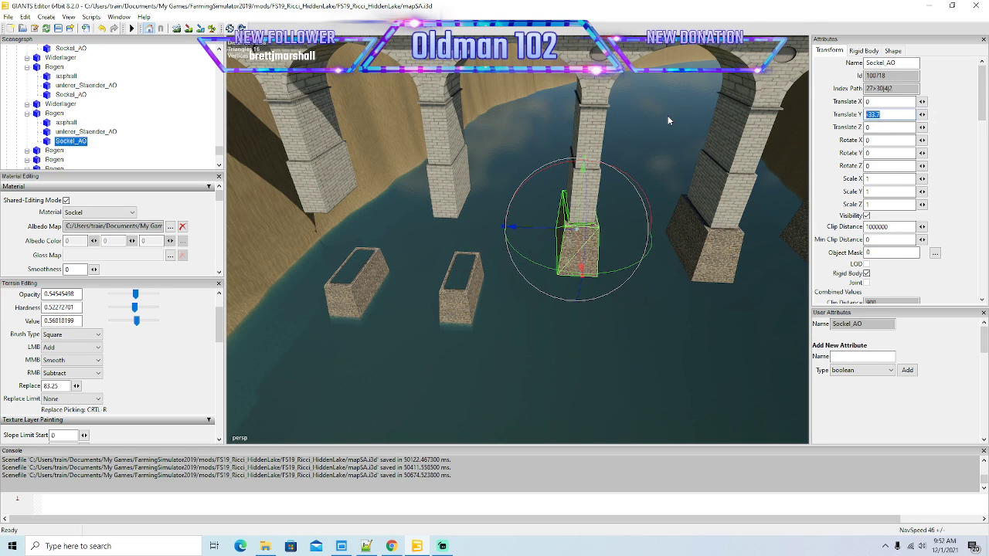
type("-50.676")
key("Return")
Step: Apply Translate Y -50.676 to the Sockel_AO bases of the first bridge's three remaining piers toward the far bank
left_click_drag(625, 350, 718, 332)
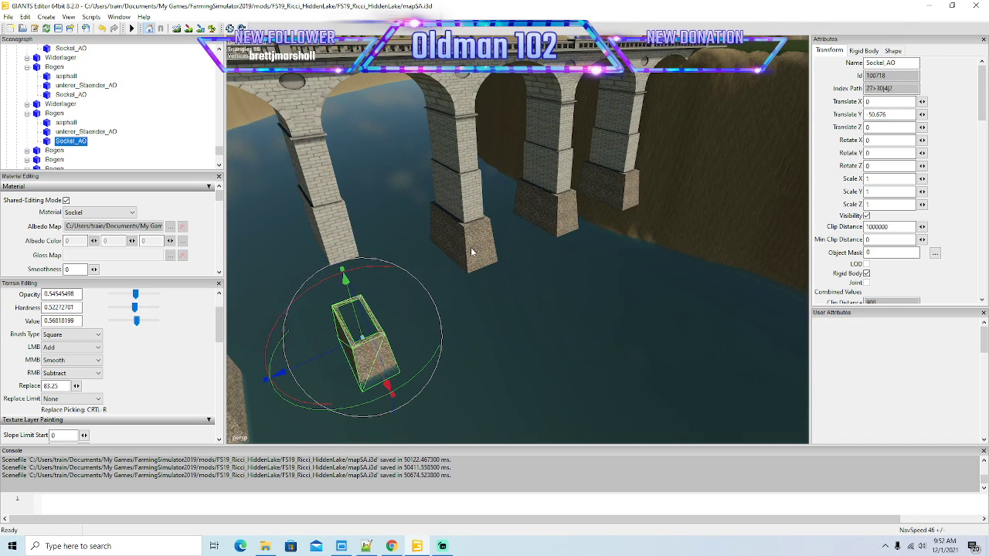
left_click(471, 247)
double_click(886, 114)
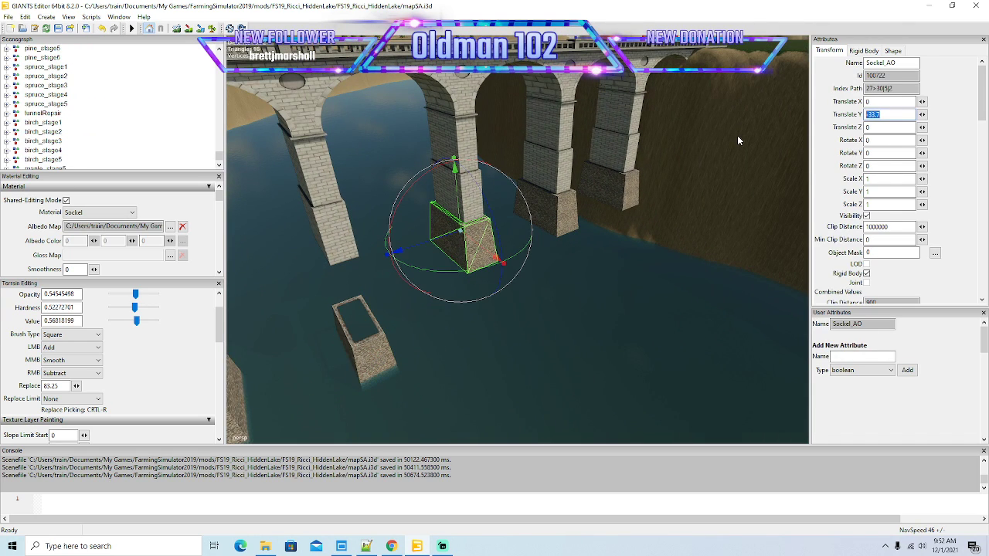
type("-50.676")
key("Return")
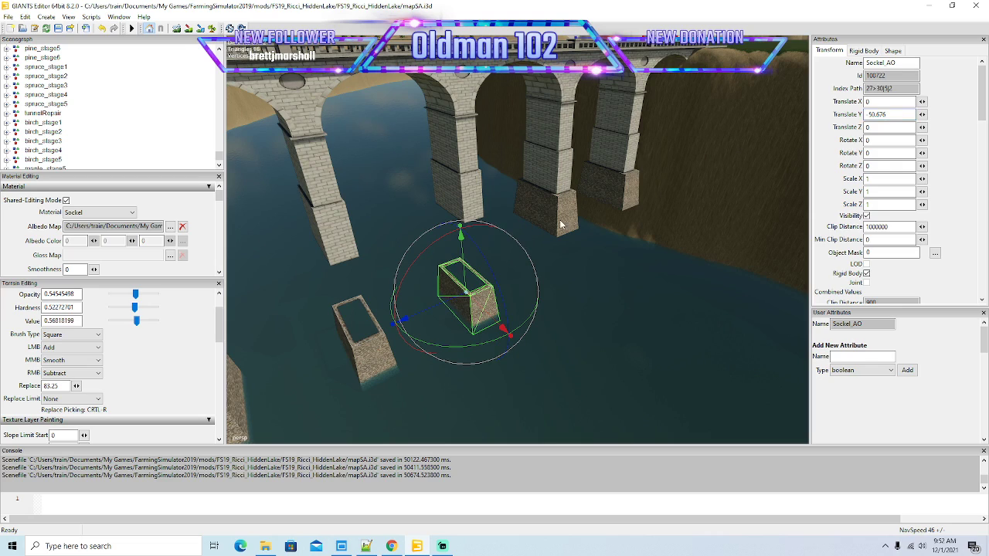
left_click(561, 224)
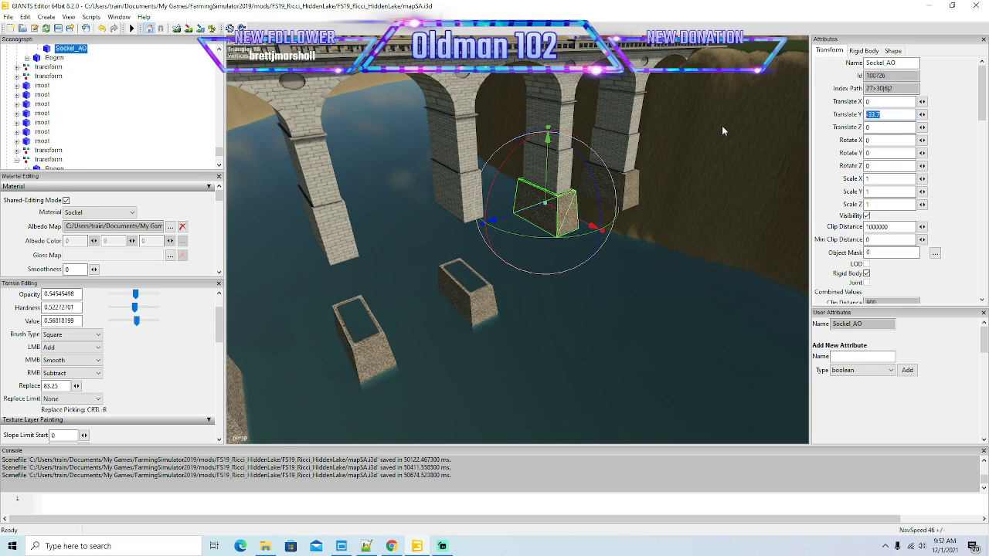
type("-50.676")
key("Return")
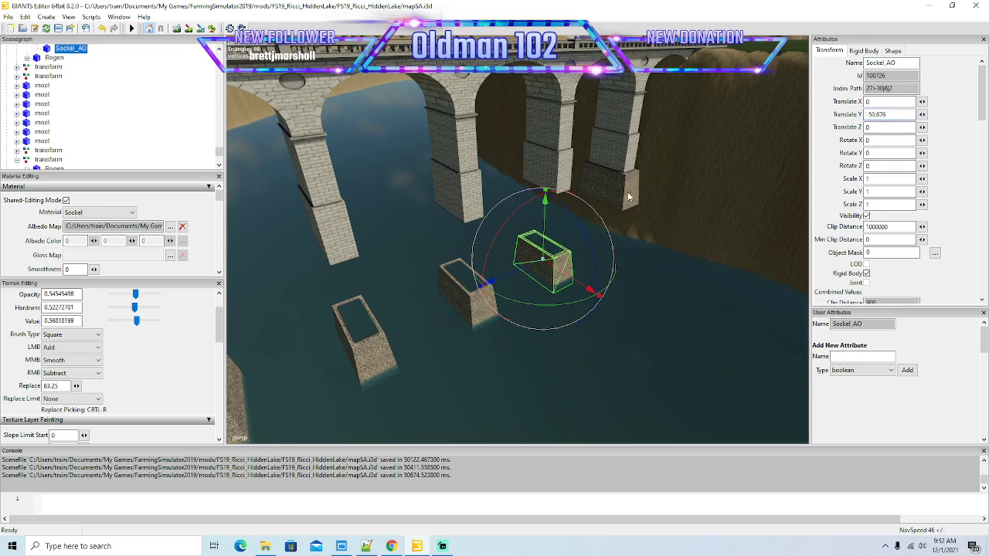
left_click(618, 177)
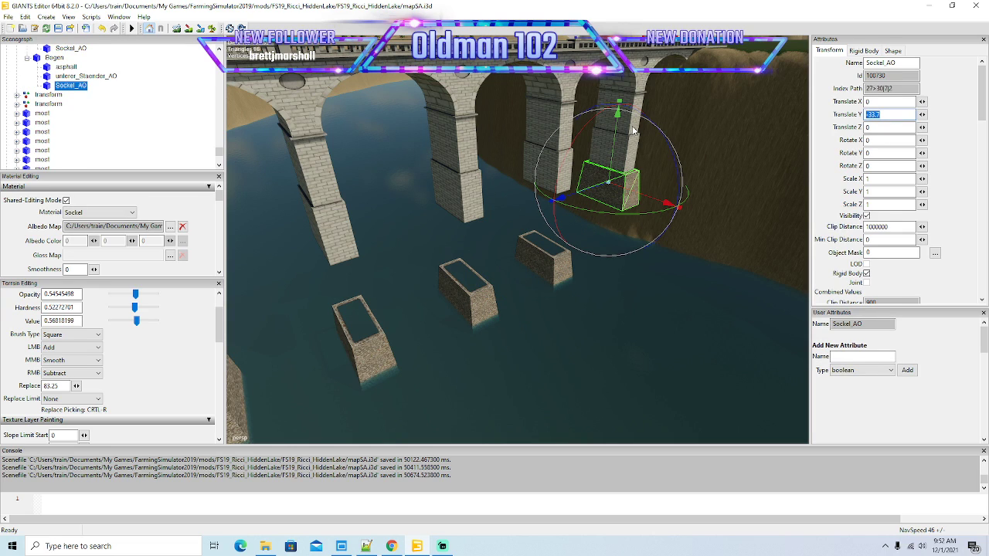
type("-50.676")
key("Return")
Step: Duplicate the unterer_Staender_AO column section of the pier beside the slope and lower the copy onto its base, at about Y -40.886
left_click_drag(530, 326, 425, 319)
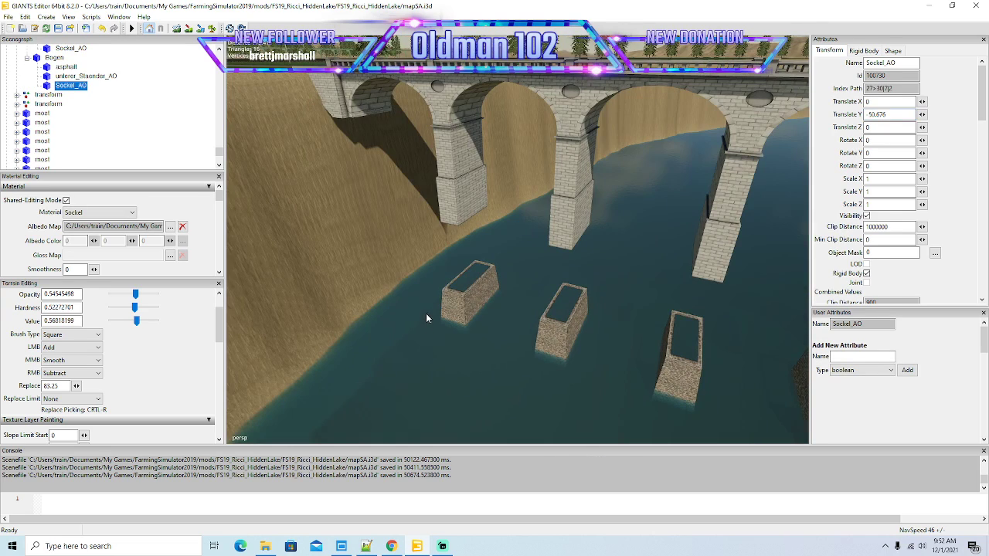
left_click(458, 198)
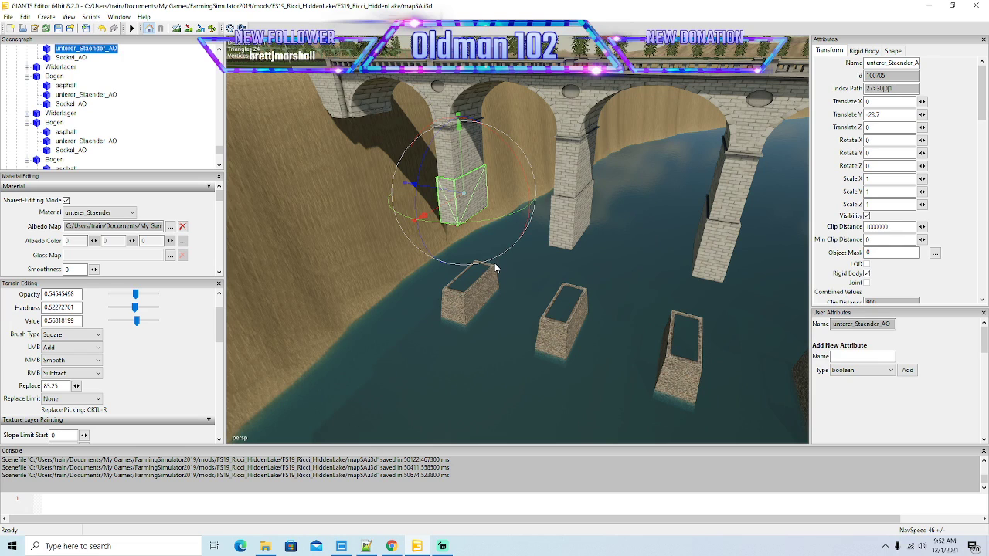
left_click(486, 207)
key("ctrl+d")
left_click_drag(463, 160, 499, 276)
scroll(434, 290, "up", 5)
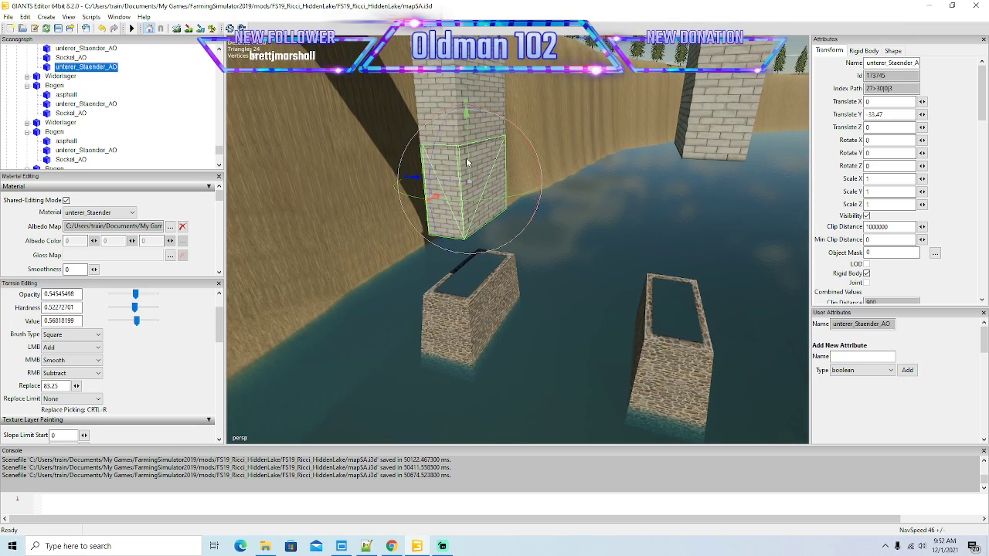
left_click_drag(467, 155, 468, 224)
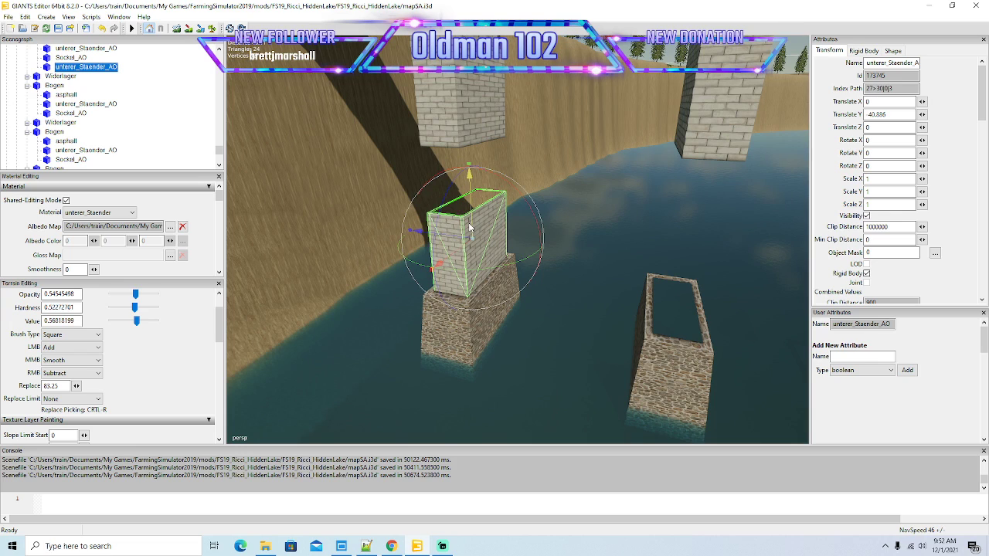
Step: Stretch the copied column section to Scale Y 1.978 and position it at Y -38.463 to bridge the gap above the base
mouse_move(515, 247)
left_mouse_down()
mouse_move(555, 256)
mouse_move(530, 246)
left_mouse_up()
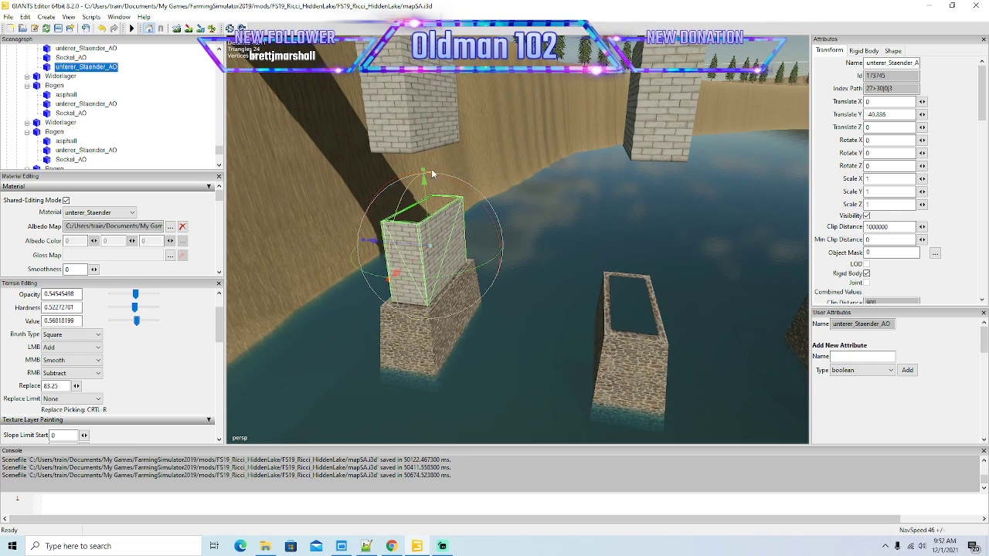
left_click_drag(423, 173, 461, 247)
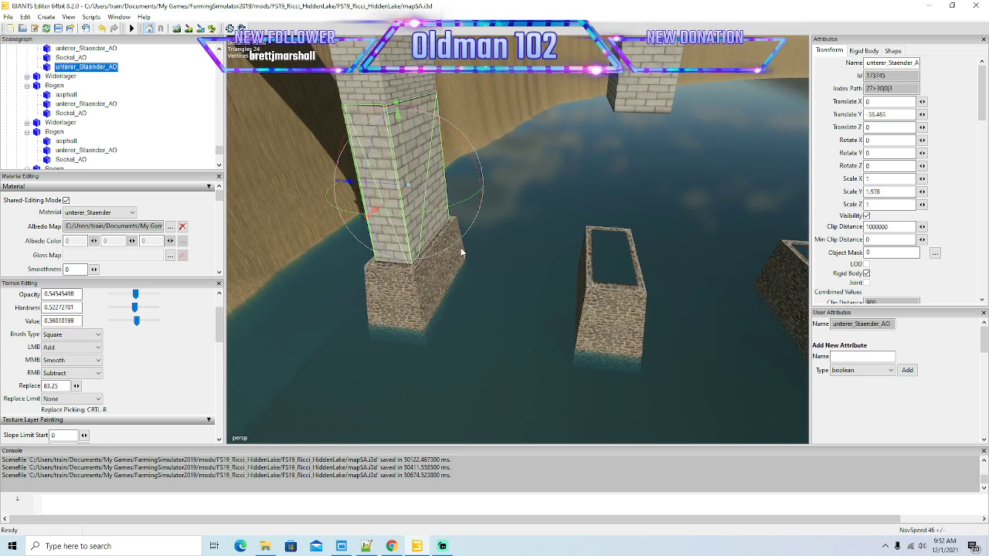
scroll(462, 248, "down", 3)
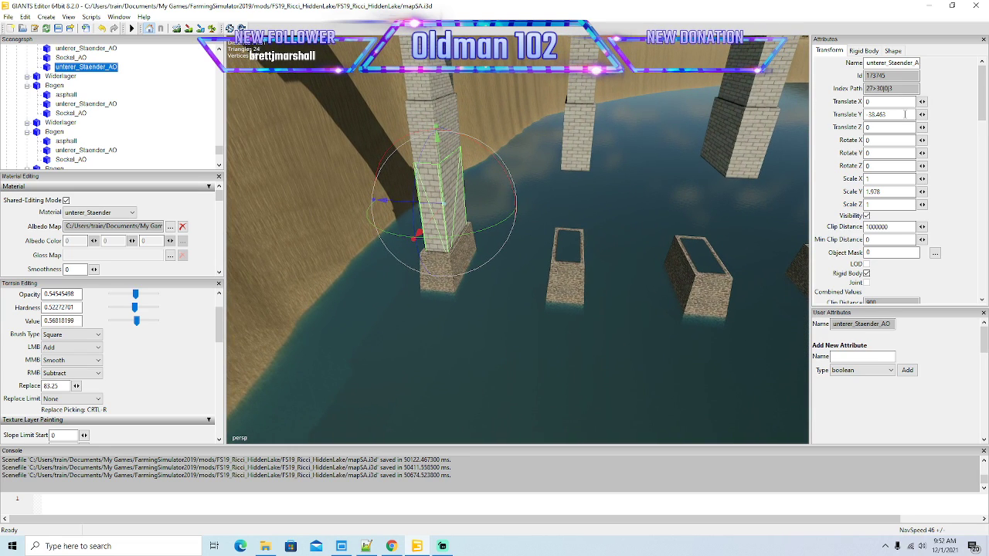
Step: Duplicate the stretched column section and move the copy under the second pier, at Translate Z -16.575
left_click_drag(895, 113, 695, 118)
left_click(572, 158)
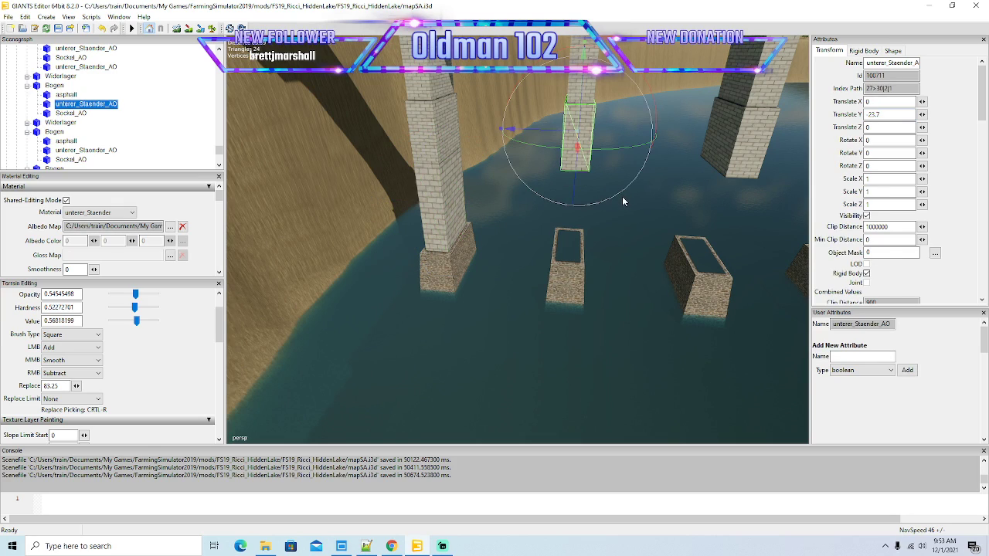
left_click_drag(590, 271, 610, 274)
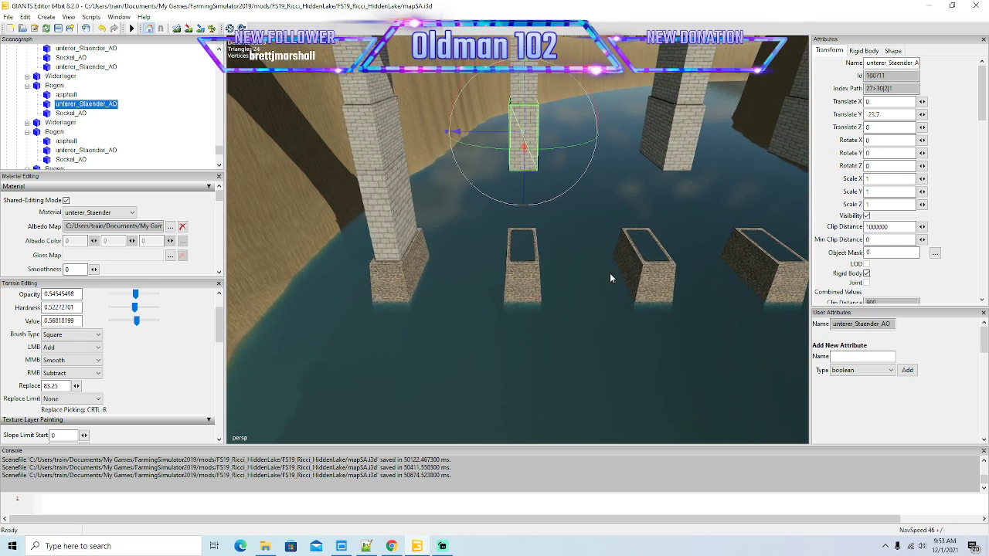
scroll(611, 274, "up", 3)
left_click(371, 244)
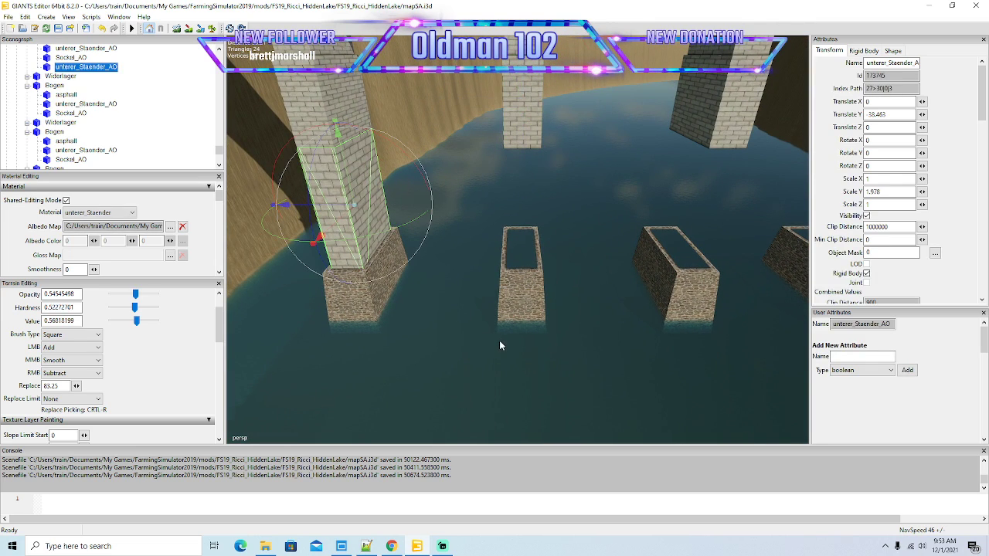
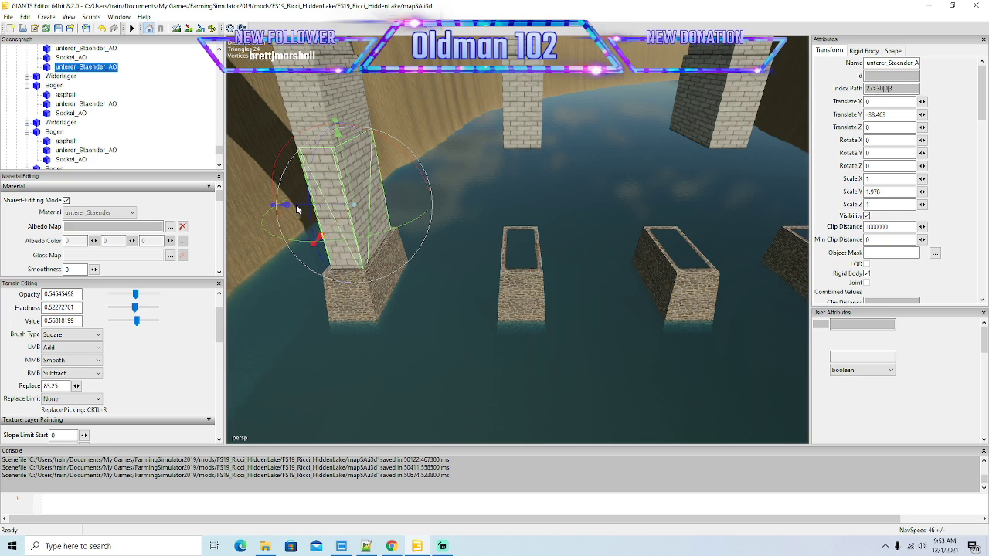
key("ctrl+d")
left_click_drag(287, 205, 452, 247)
scroll(455, 246, "up", 4)
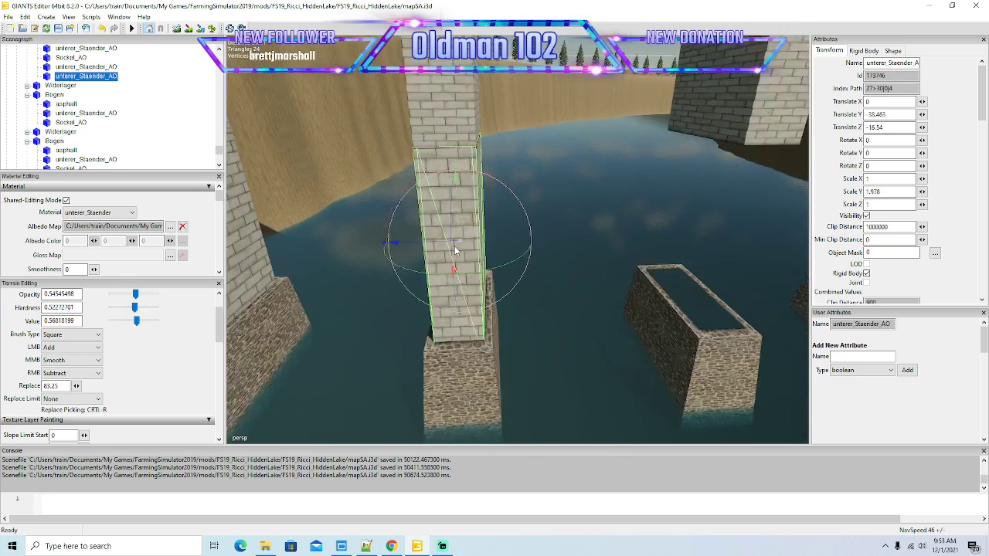
left_click_drag(418, 245, 425, 262)
scroll(421, 254, "down", 5)
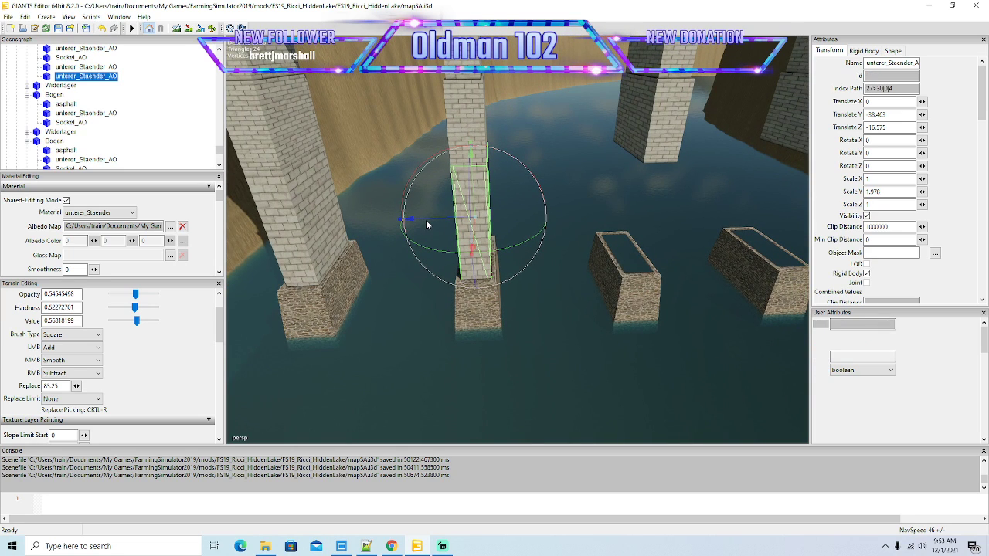
Step: Duplicate the stretched column section again and align the copy under the third pier, at Translate Z -33.076
key("ctrl+d")
left_click_drag(426, 222, 473, 278)
scroll(635, 235, "up", 3)
left_click_drag(439, 247, 391, 281)
scroll(442, 256, "down", 5)
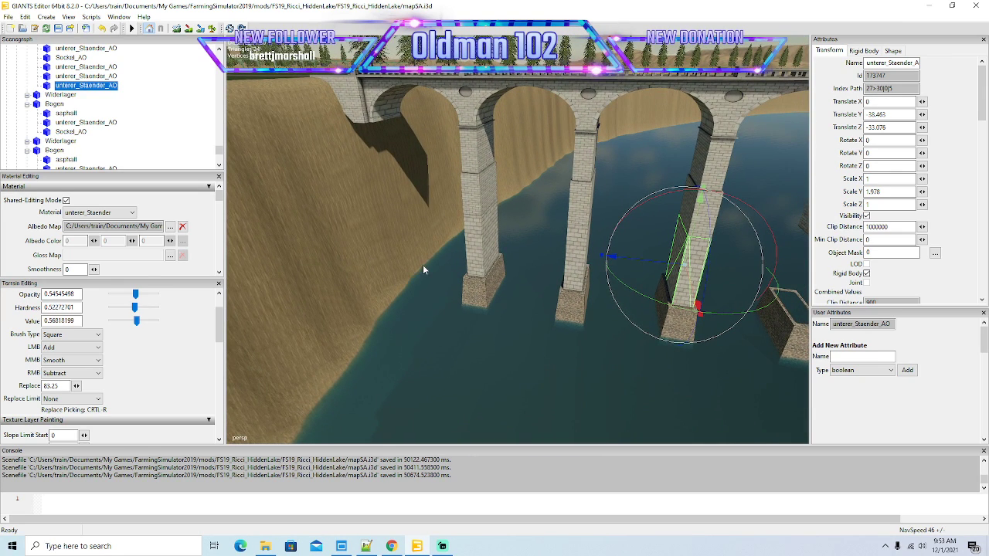
Step: Duplicate the stretched column section for the fourth pier and fine-tune the copy's position to Translate Z -49.482
scroll(509, 334, "down", 3)
left_click_drag(594, 351, 618, 348)
scroll(649, 348, "up", 2)
scroll(618, 349, "up", 3)
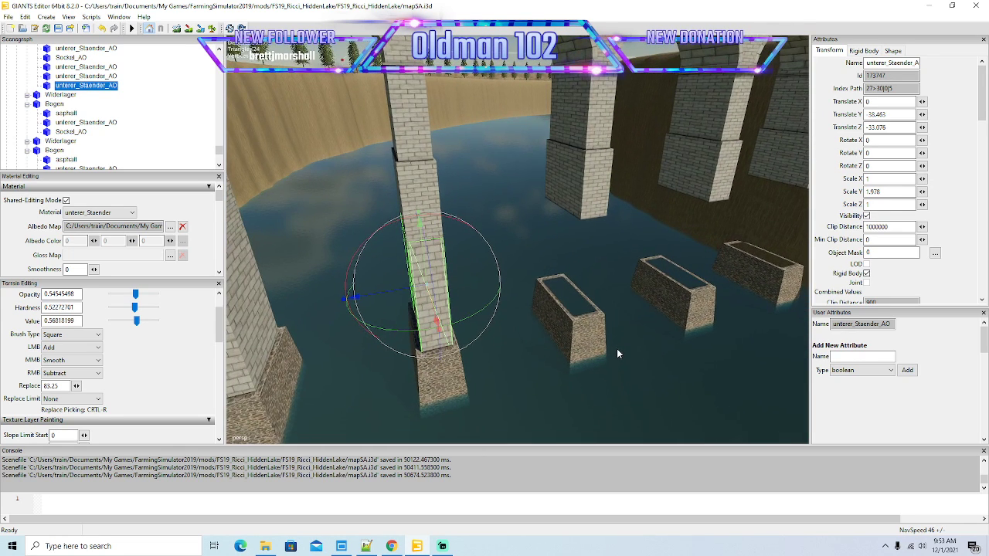
left_click(574, 347)
key("ctrl+d")
left_click_drag(387, 294, 508, 309)
scroll(609, 298, "up", 3)
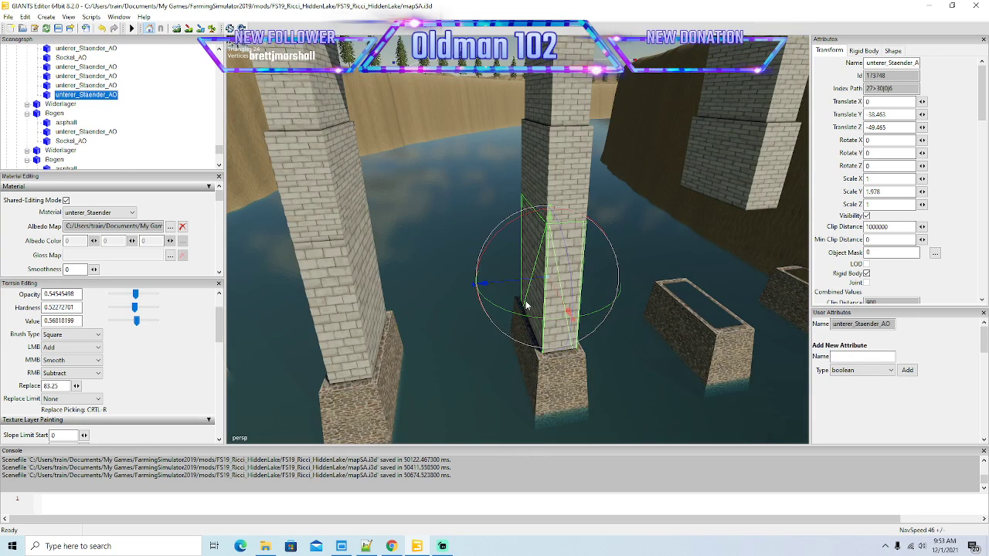
left_click_drag(566, 323, 589, 342)
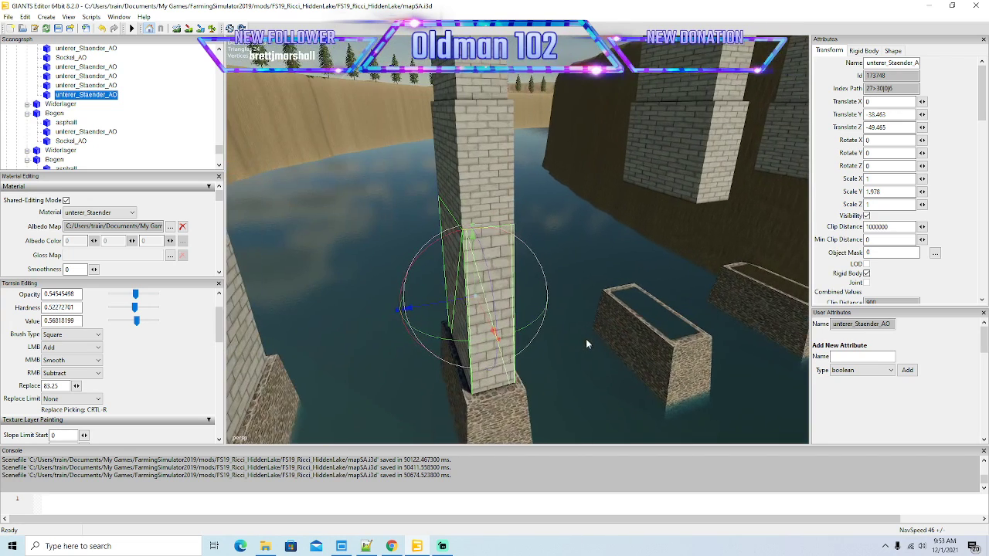
mouse_move(437, 308)
left_mouse_down()
mouse_move(405, 311)
mouse_move(438, 308)
left_mouse_up()
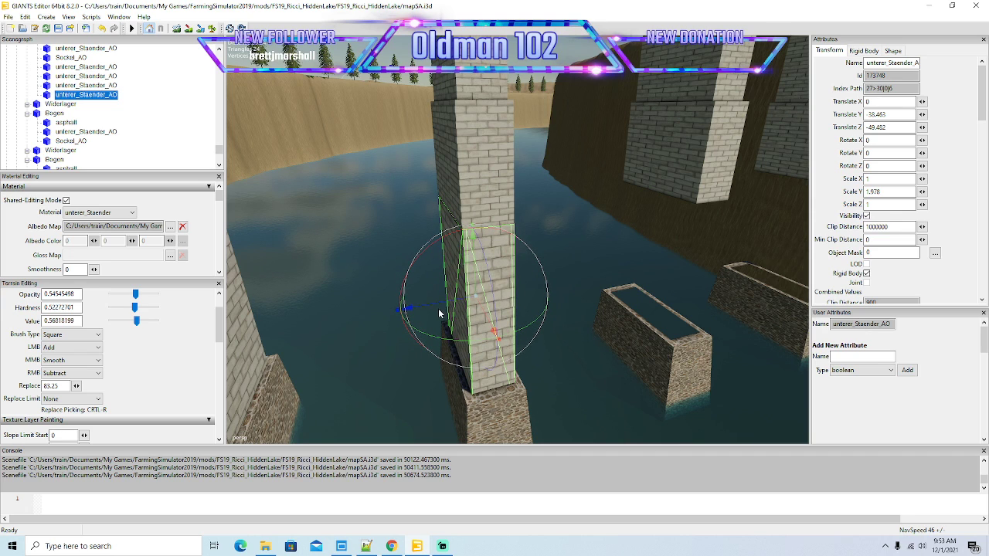
Step: Duplicate the stretched column section and move the copy under the fifth pier, at Translate Z -65.955
mouse_move(555, 358)
left_mouse_down()
mouse_move(666, 332)
mouse_move(571, 344)
mouse_move(563, 363)
mouse_move(549, 362)
left_mouse_up()
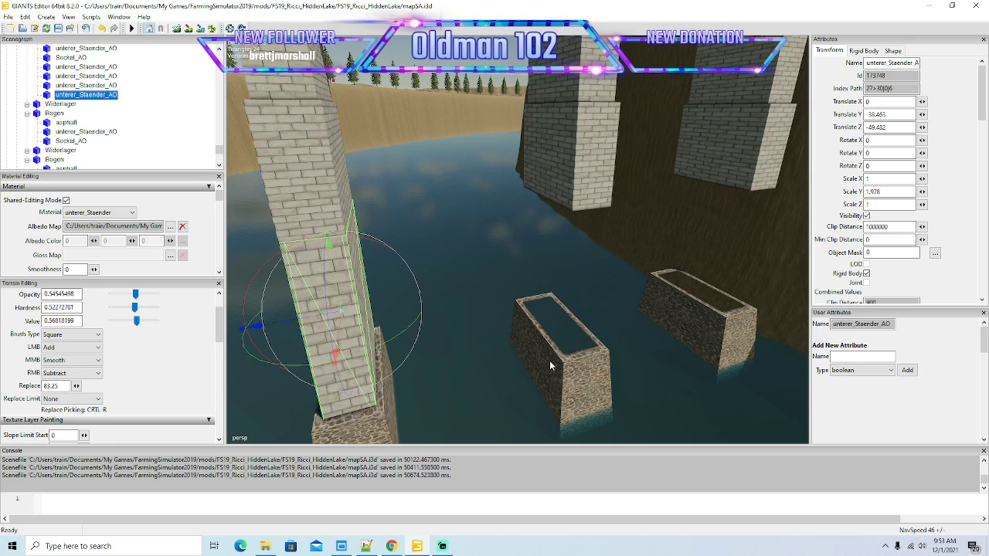
key("ctrl+d")
key("ctrl+d")
left_click_drag(299, 328, 556, 332)
scroll(537, 336, "up", 2)
scroll(556, 332, "up", 3)
left_click_drag(494, 357, 494, 366)
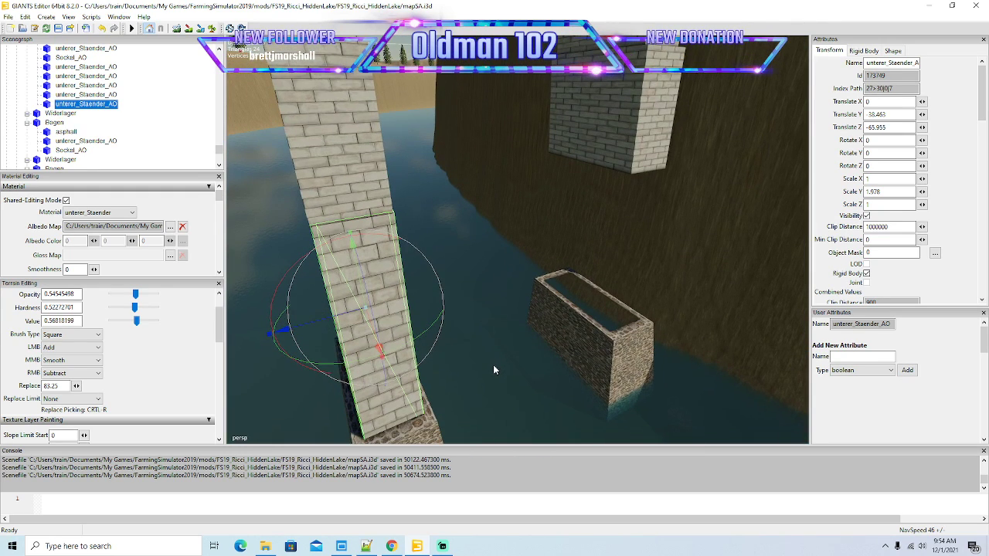
Step: Duplicate the stretched column section again and place the copy under the sixth pier, at Translate Z -82.438
key("ctrl+d")
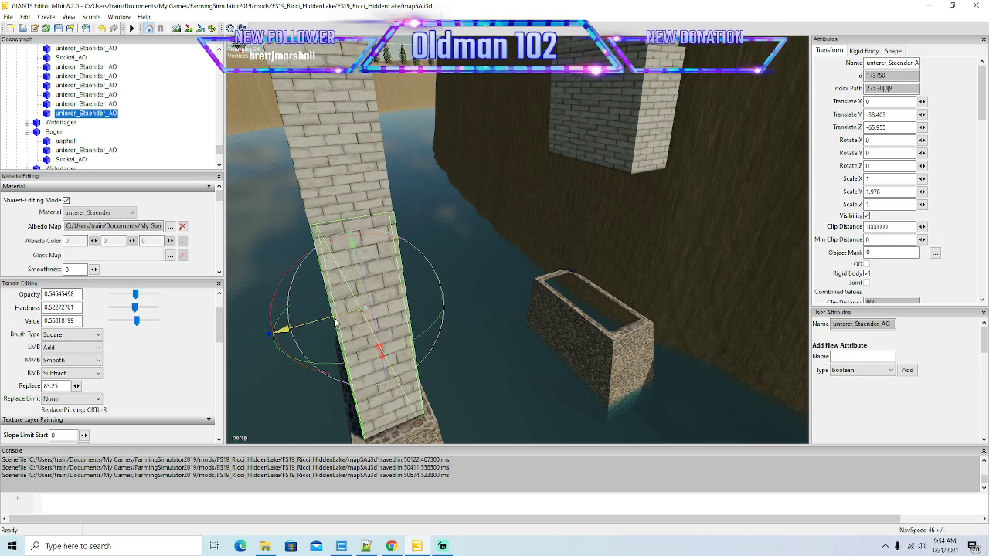
left_click_drag(488, 324, 410, 366)
scroll(455, 384, "down", 5)
scroll(308, 323, "up", 4)
scroll(302, 351, "up", 3)
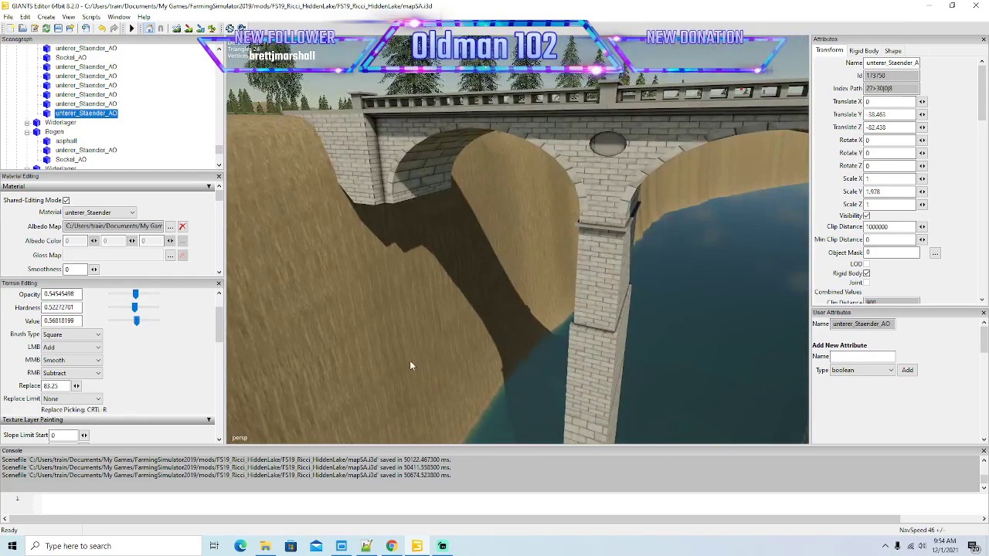
Step: Duplicate the first pier's original unscaled lower column section and move the copy beneath the shore-side pier, at Translate Y -13.24
left_click(594, 280)
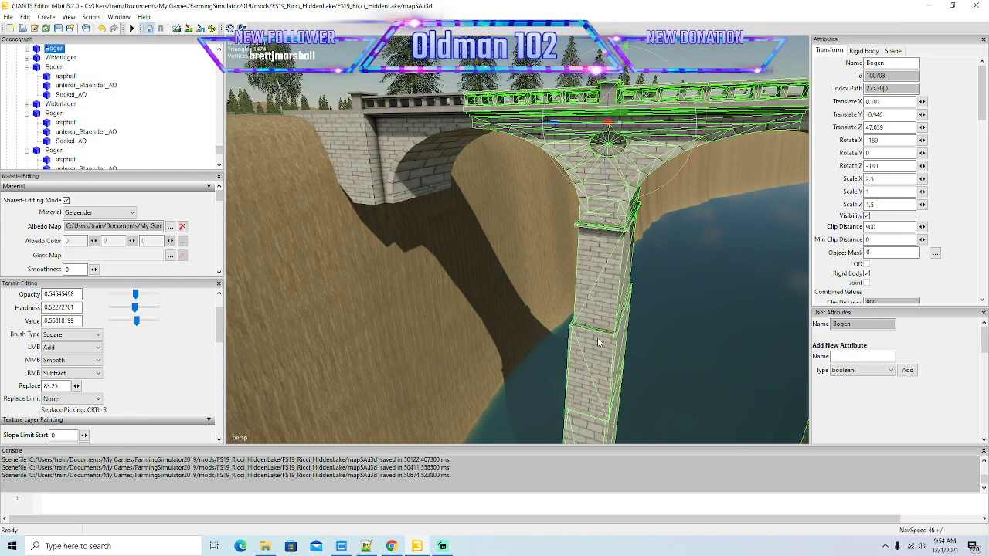
left_click(26, 49)
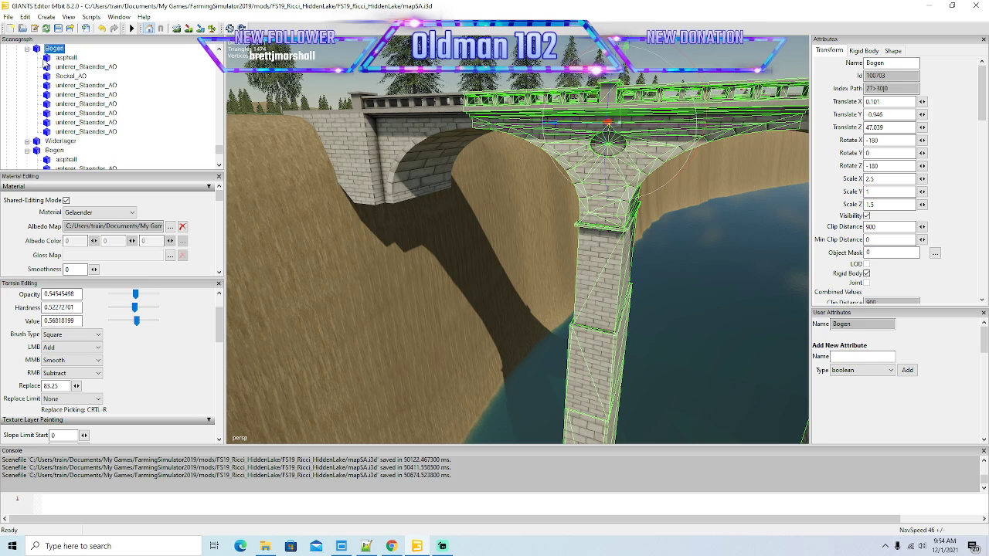
key("Down")
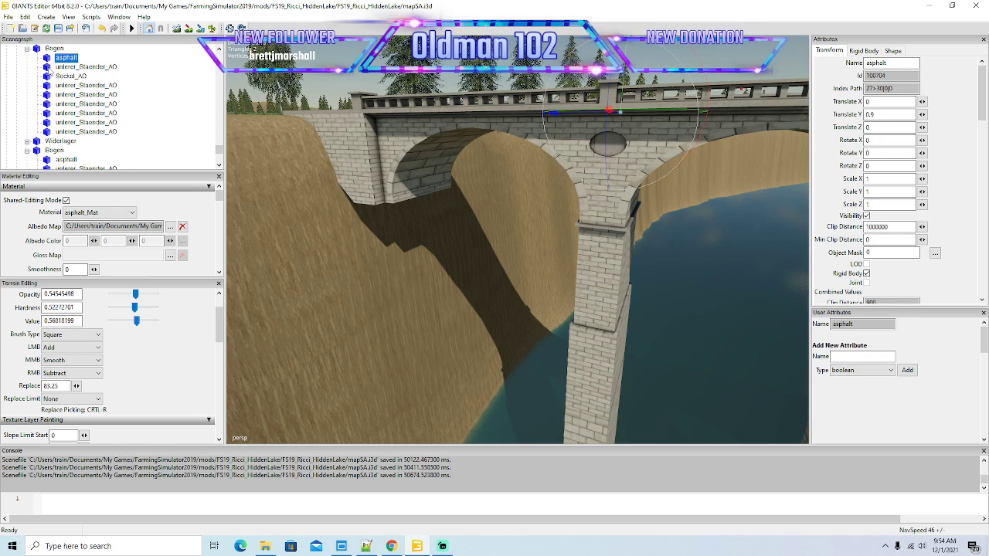
left_click(46, 66)
left_click(48, 76)
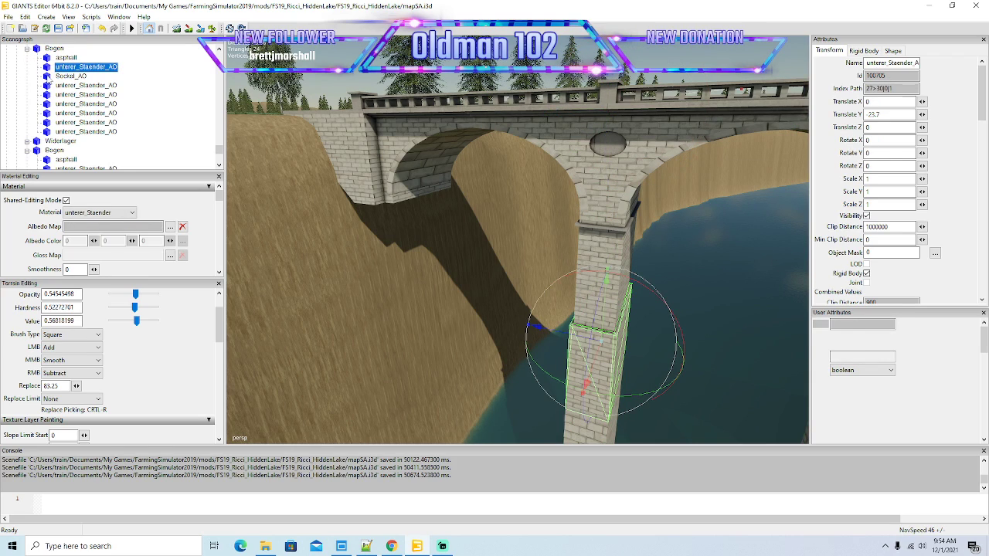
left_click(46, 87)
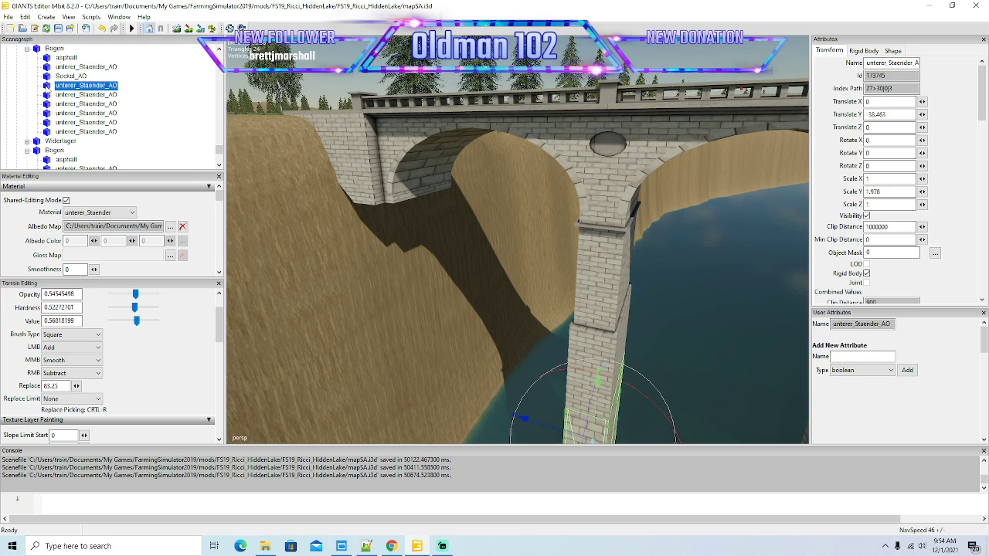
left_click(586, 346)
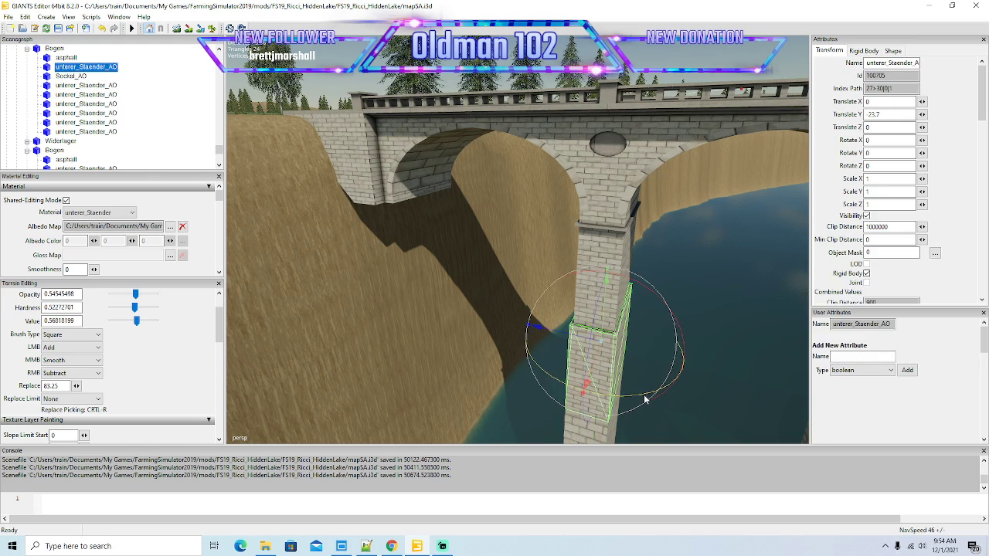
key("ctrl+d")
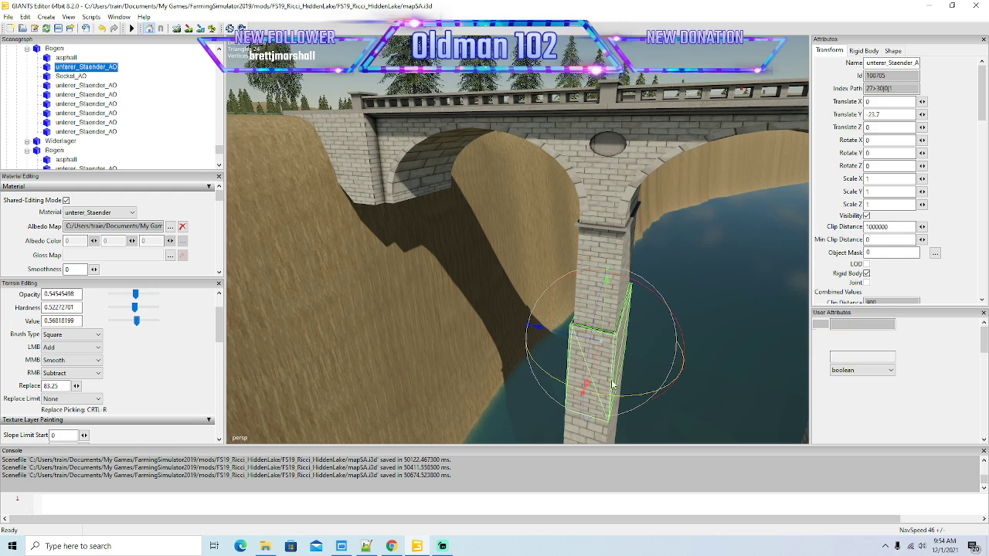
key("ctrl+d")
left_click_drag(560, 341, 409, 172)
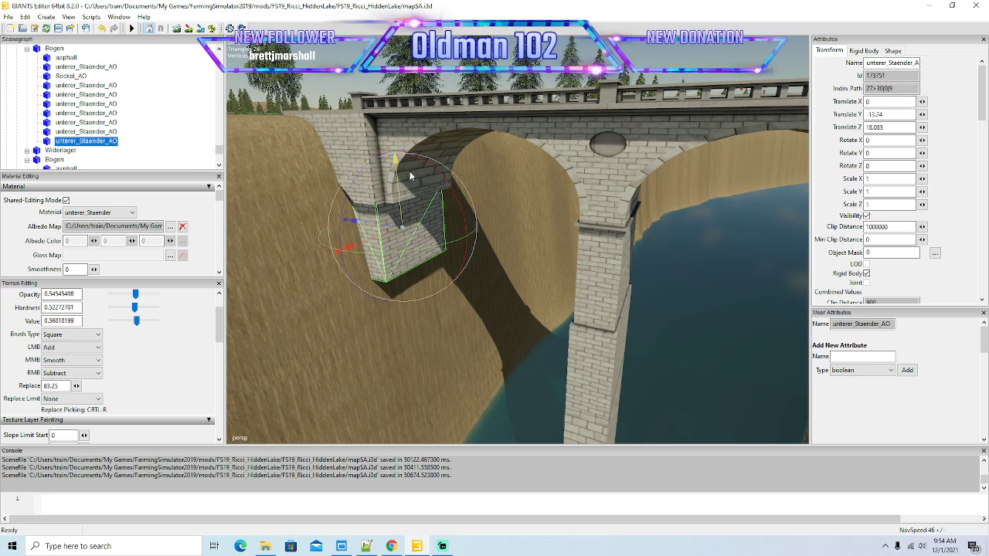
Step: Align the copied section horizontally beneath the shore-side pier, at Translate Z 16.774
left_click_drag(432, 309, 474, 327)
left_click_drag(488, 248, 506, 266)
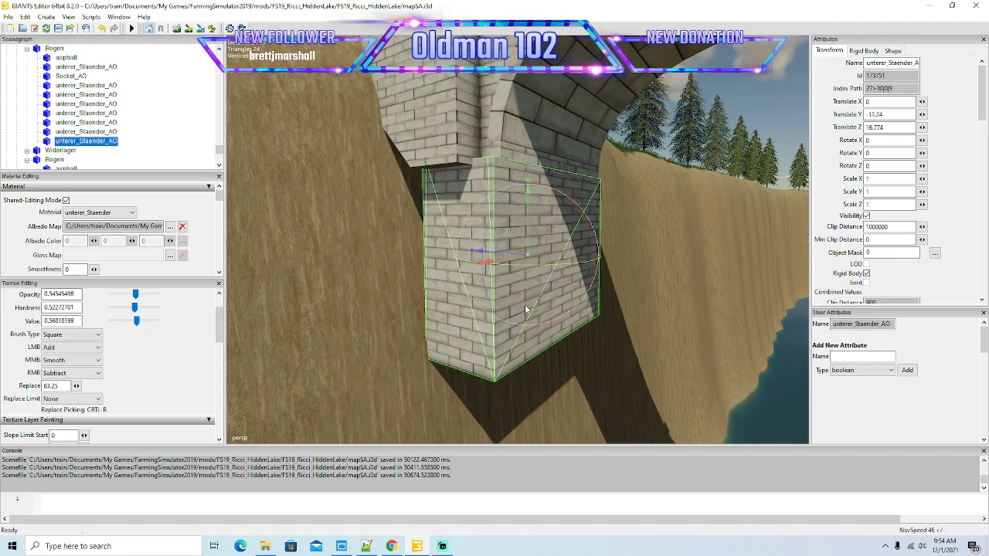
left_click_drag(521, 300, 529, 327)
Step: Duplicate the shore-side column section and stack the copy directly below it, at Translate Y -23.187
scroll(528, 327, "down", 3)
scroll(529, 324, "up", 5)
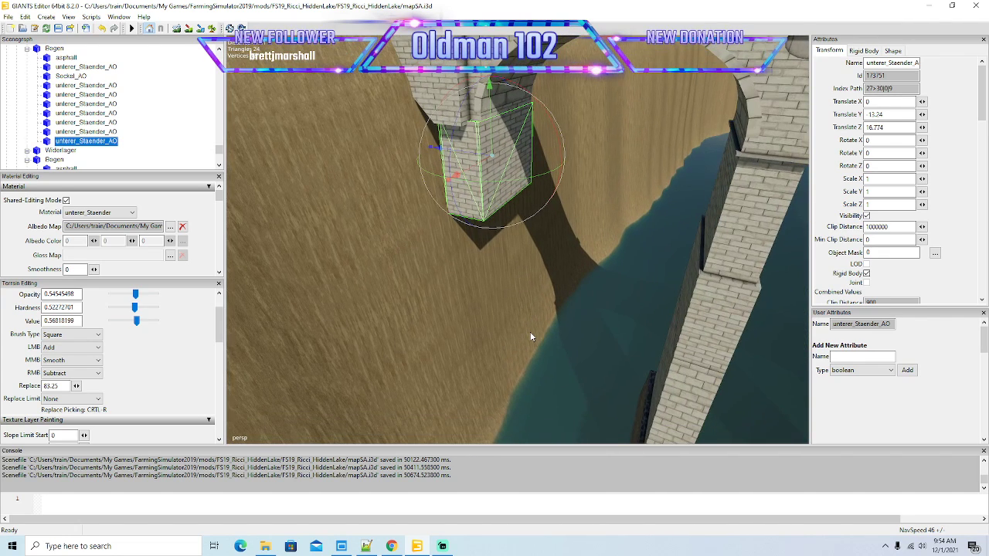
key("ctrl+d")
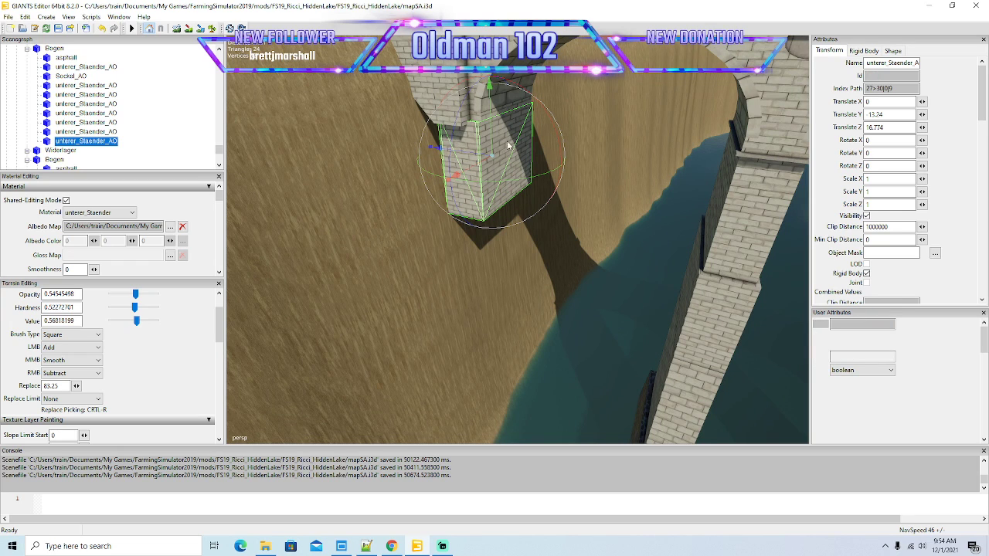
key("ctrl+d")
left_click_drag(494, 147, 503, 254)
scroll(500, 264, "up", 5)
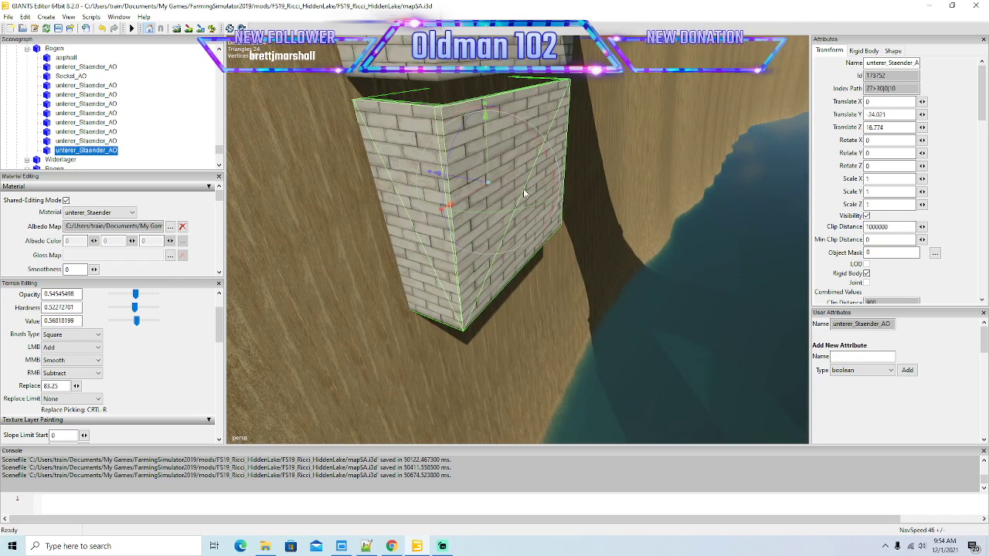
left_click_drag(524, 193, 479, 209)
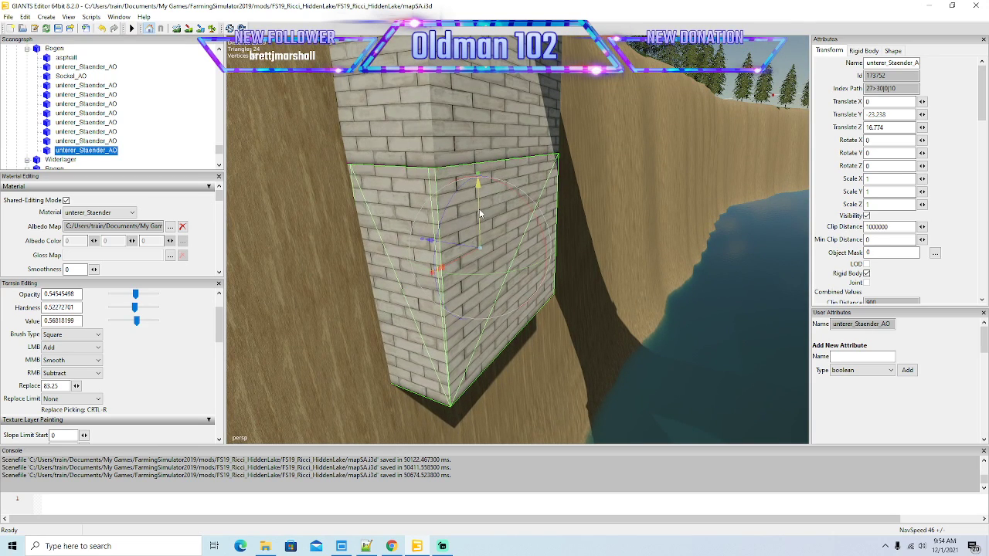
mouse_move(523, 278)
left_mouse_down()
mouse_move(514, 379)
mouse_move(519, 294)
left_mouse_up()
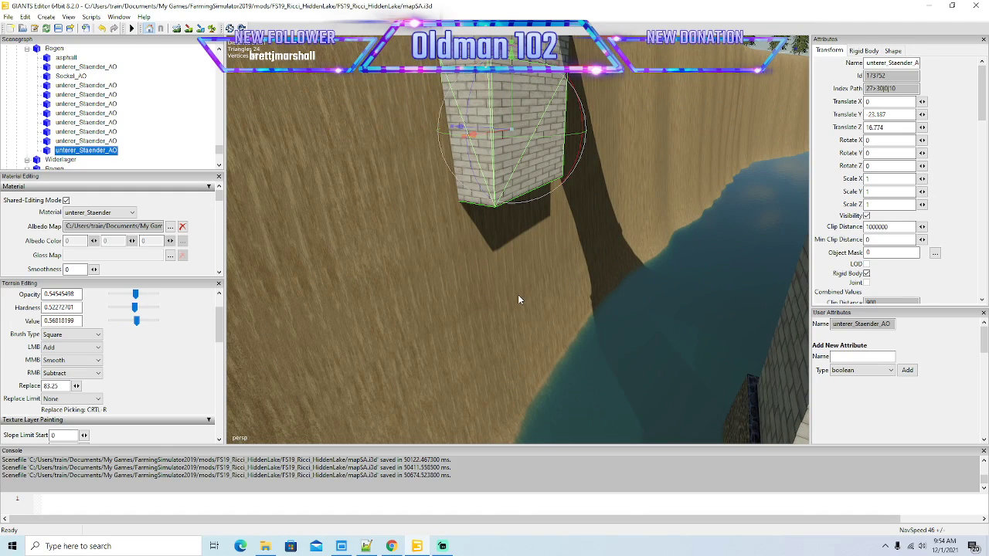
Step: Stack two more duplicates down the shore-side column, the first at Translate Y -33.036 and the second flush beneath it
key("ctrl+d")
left_click_drag(512, 93, 538, 350)
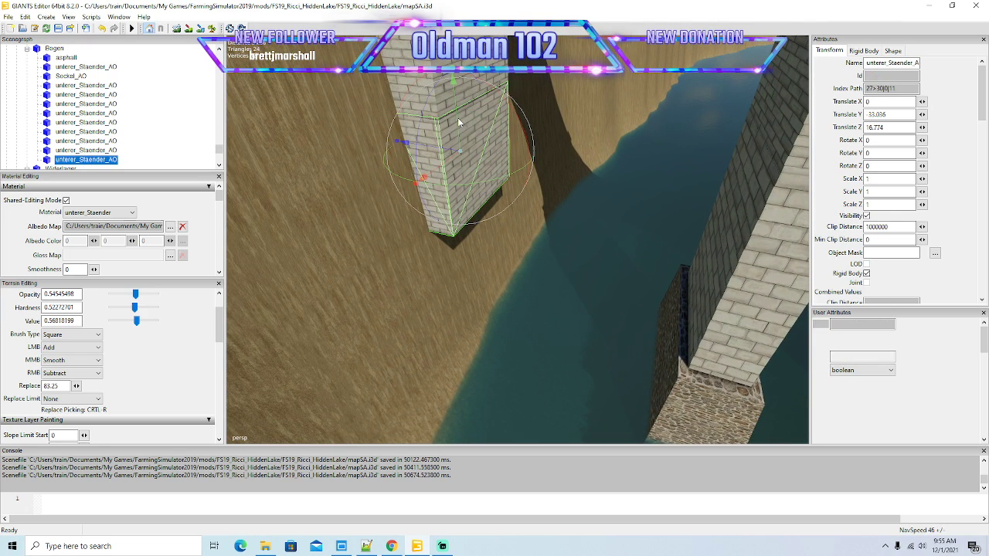
key("ctrl+d")
left_click_drag(457, 119, 468, 152)
scroll(468, 340, "up", 4)
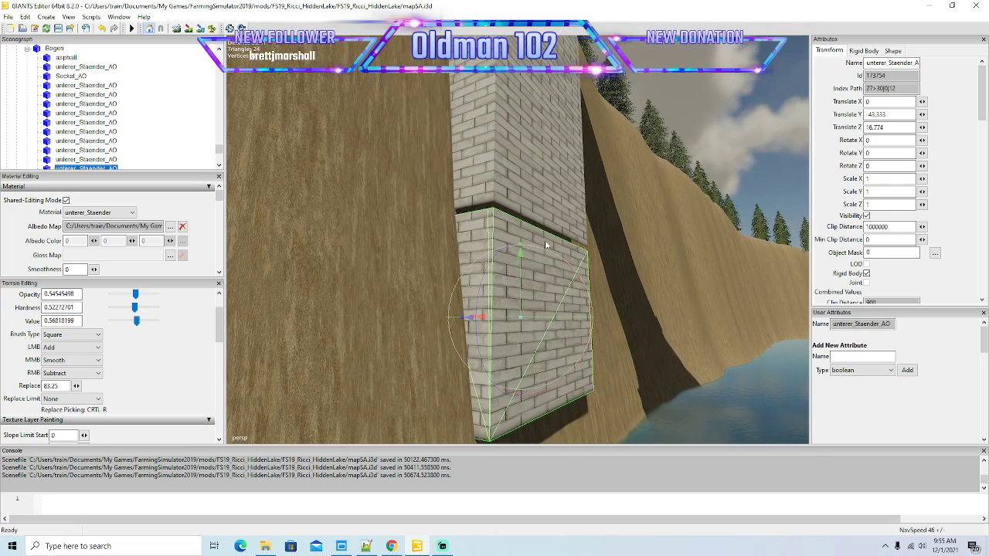
left_click_drag(523, 272, 555, 369)
Step: Duplicate the first pier's Sockel_AO stone base and place the copy under the shore-side column, at Translate Z 16.305
scroll(555, 369, "down", 5)
left_click(615, 267)
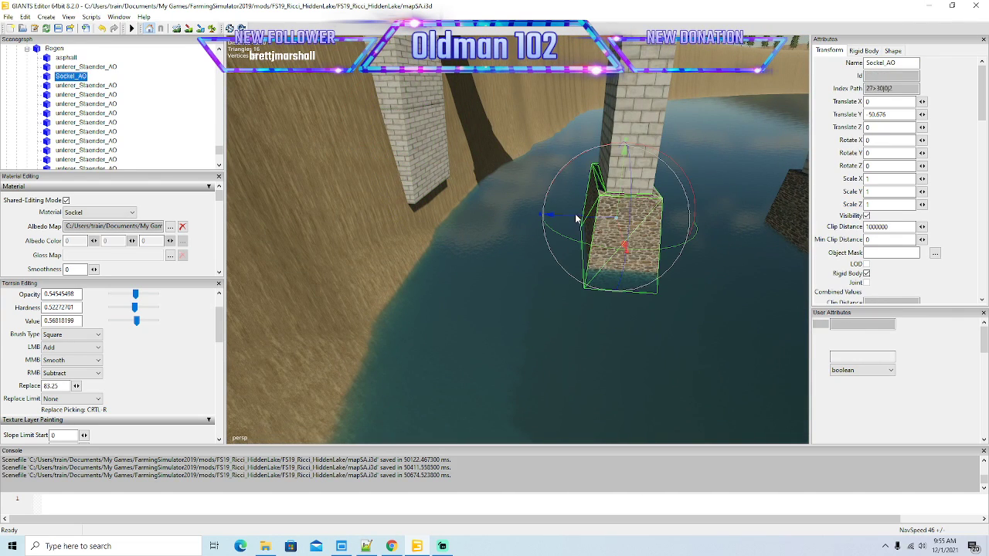
left_click(414, 218)
left_click_drag(414, 219, 427, 225)
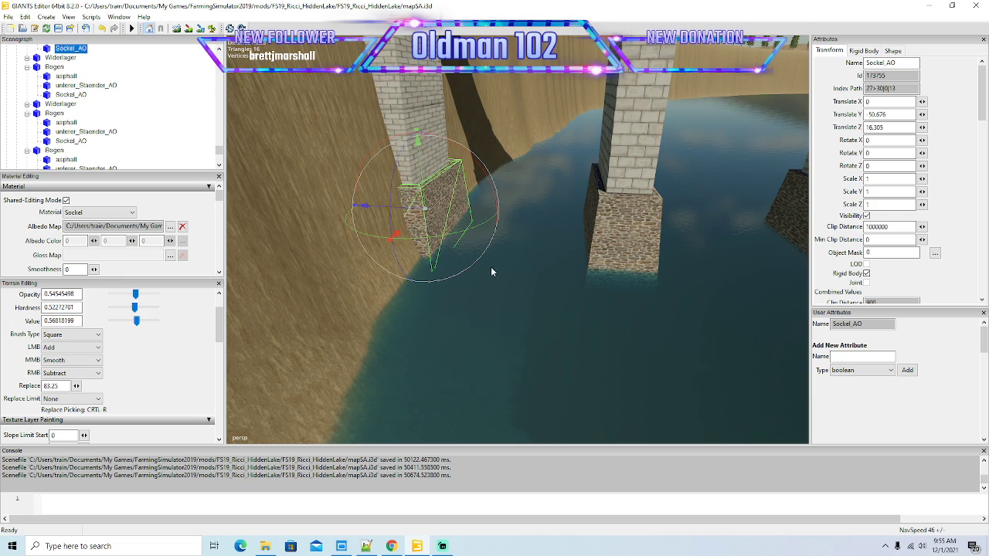
Step: Duplicate the sixth pier's stretched column section and move the copy across the map to the other bridge, at Translate Z -892.573
scroll(493, 266, "down", 10)
left_click_drag(492, 267, 637, 341, "alt")
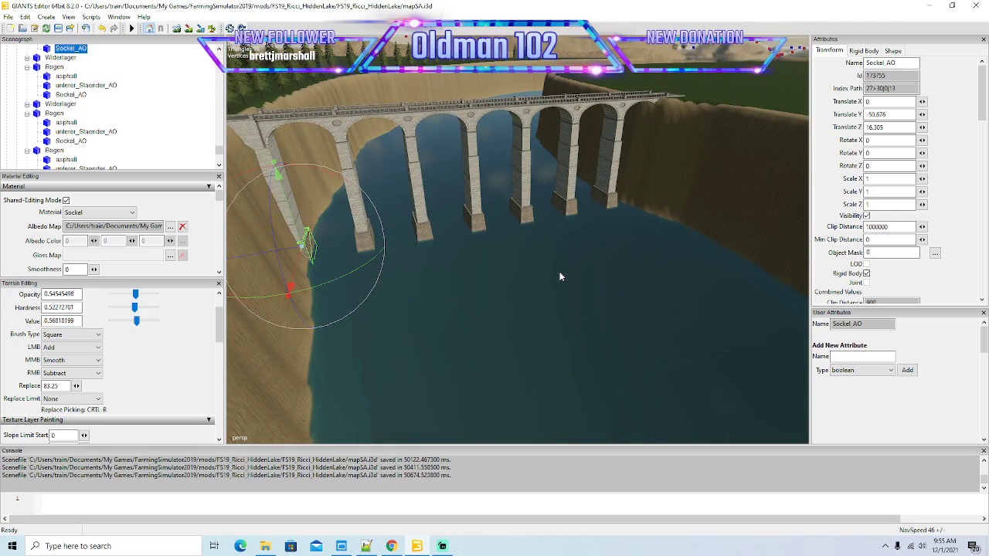
scroll(618, 217, "up", 6)
left_click(462, 248)
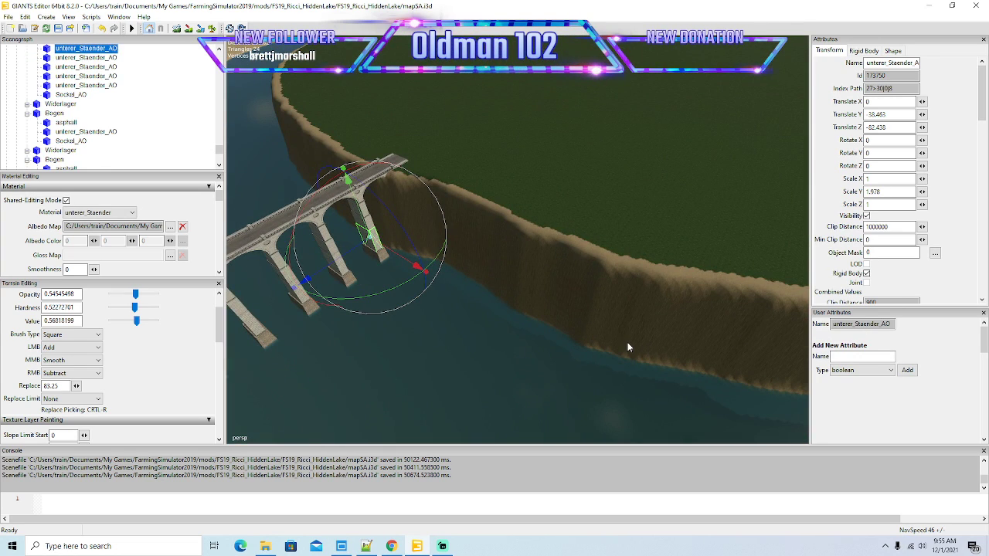
key("ctrl+d")
left_click_drag(345, 260, 786, 107)
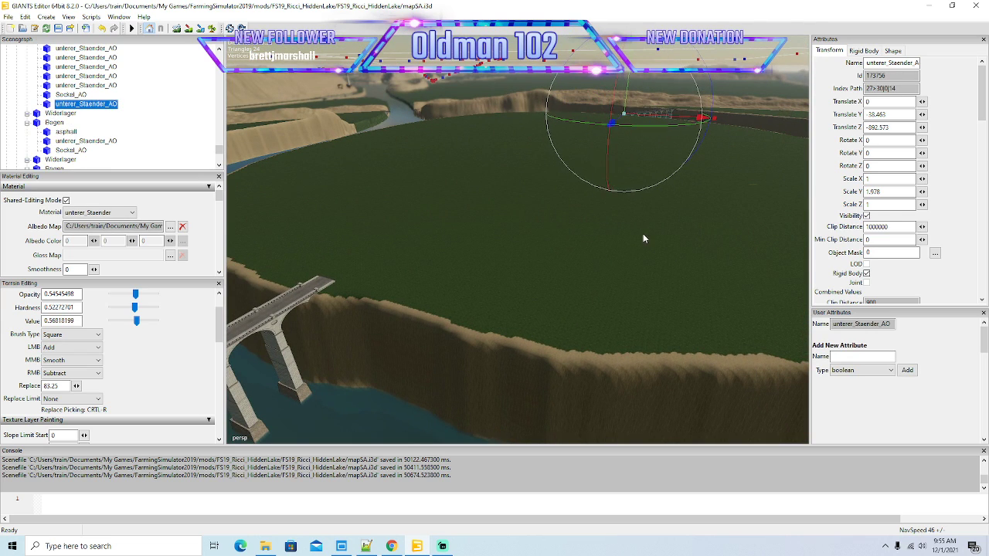
Step: Move the copied column section beside the other bridge's piers, at Translate X 46.62 and Translate Z -737.227
left_click_drag(644, 239, 687, 190)
scroll(687, 190, "up", 8)
scroll(687, 191, "up", 10)
scroll(687, 191, "up", 10)
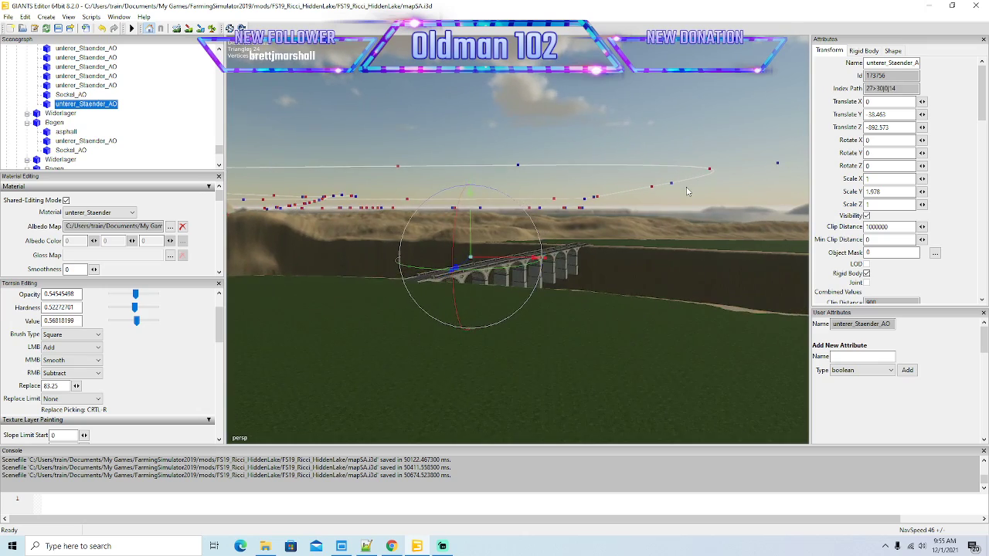
scroll(686, 191, "up", 8)
scroll(693, 193, "up", 3)
left_click_drag(687, 191, 551, 319)
scroll(639, 231, "down", 3)
left_click_drag(672, 332, 764, 366)
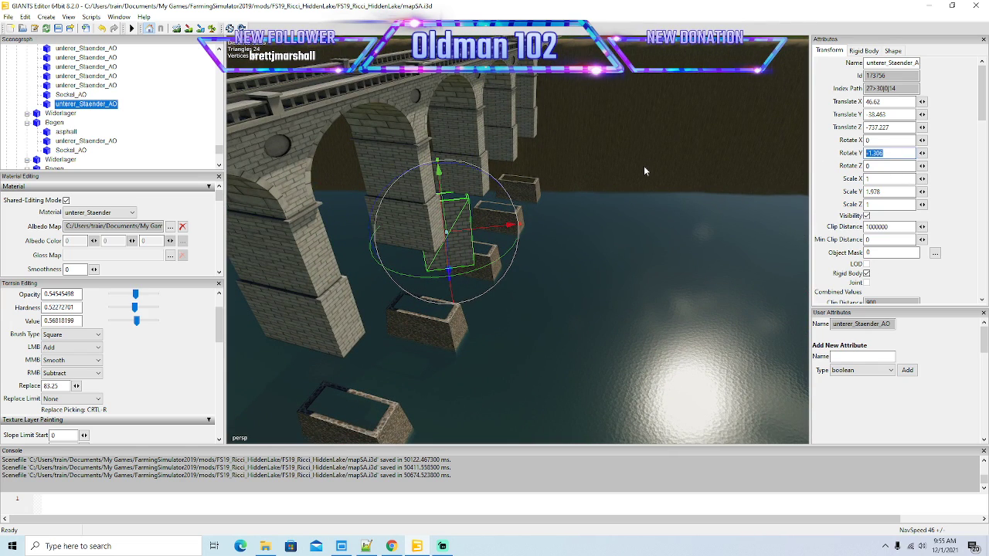
Step: Try different angles to align the copied column section with the other bridge's piers, ending at Rotate Y -40
type("60")
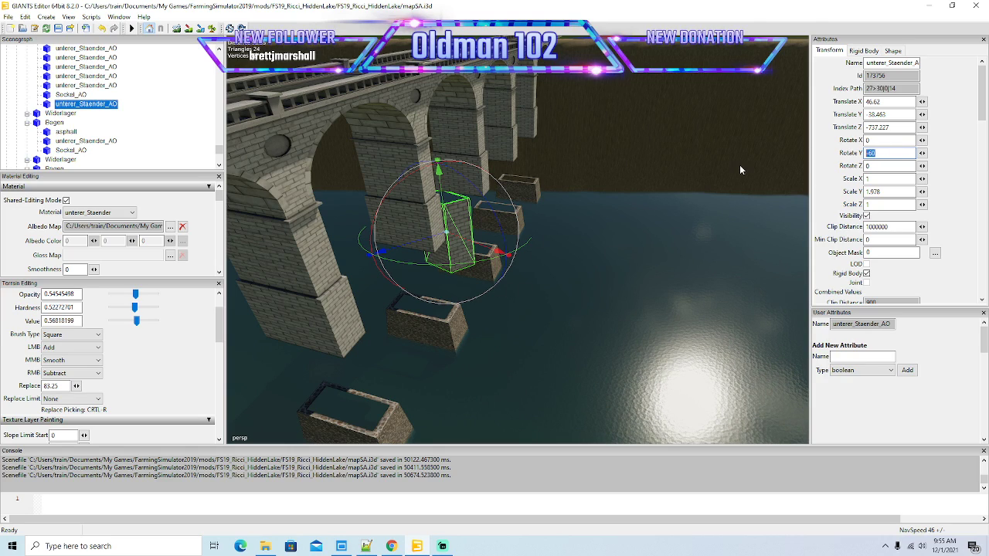
key("BackSpace")
type("-30")
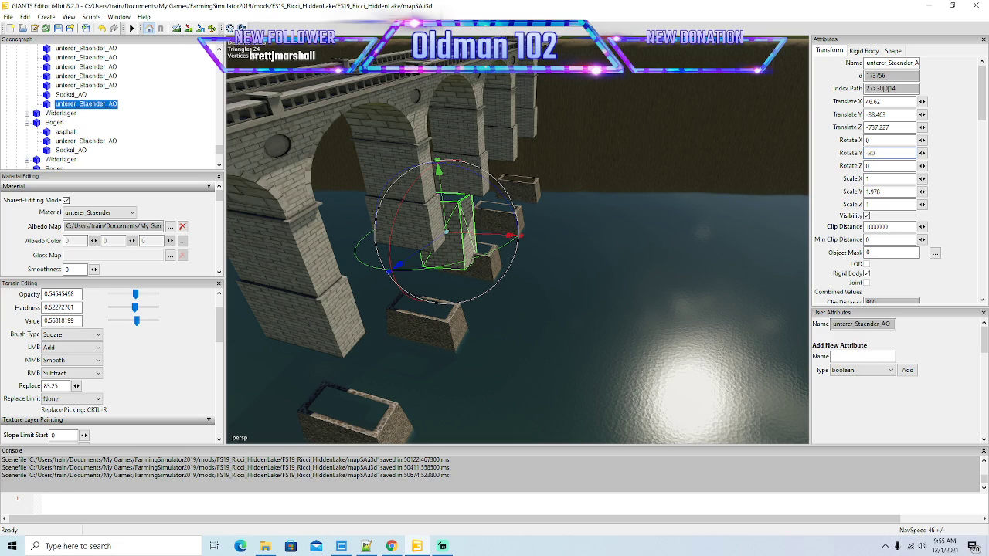
key("BackSpace")
key("BackSpace")
type("40")
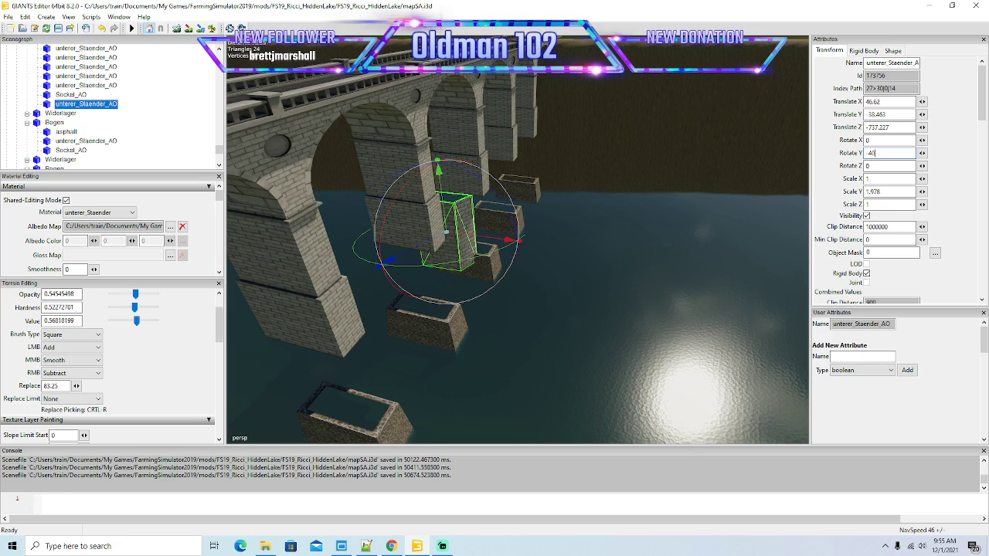
Step: Try to position the rotated column section over the other bridge's pier bases, and delete the copy
left_click_drag(491, 266, 279, 386)
left_click_drag(589, 311, 418, 338)
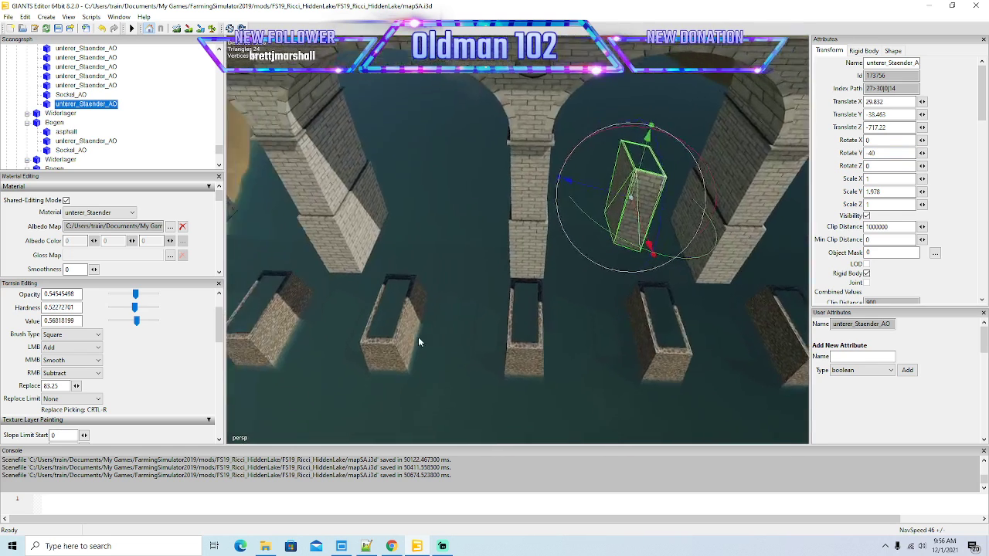
left_click_drag(590, 191, 430, 187)
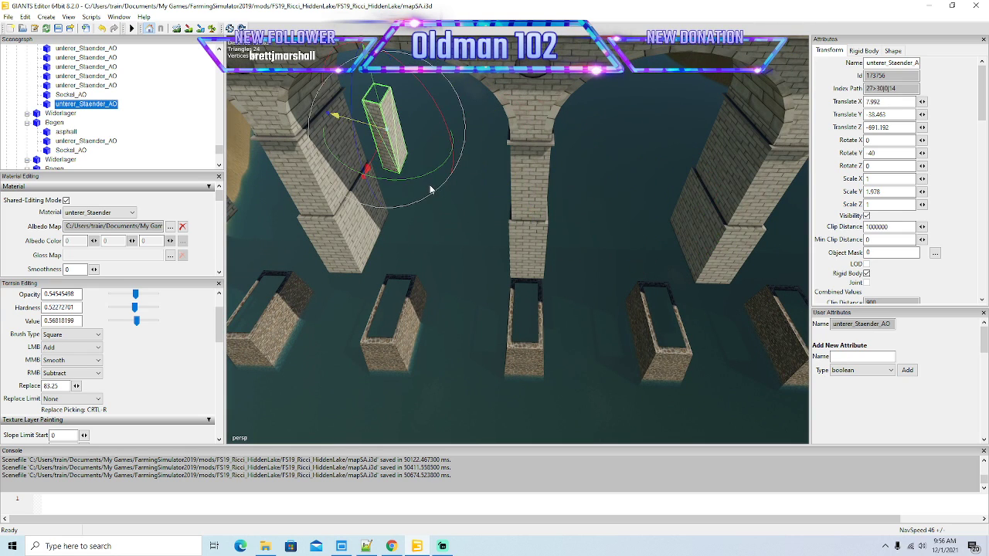
left_click_drag(379, 151, 339, 278)
left_click_drag(591, 318, 447, 290)
scroll(447, 290, "up", 4)
key("f")
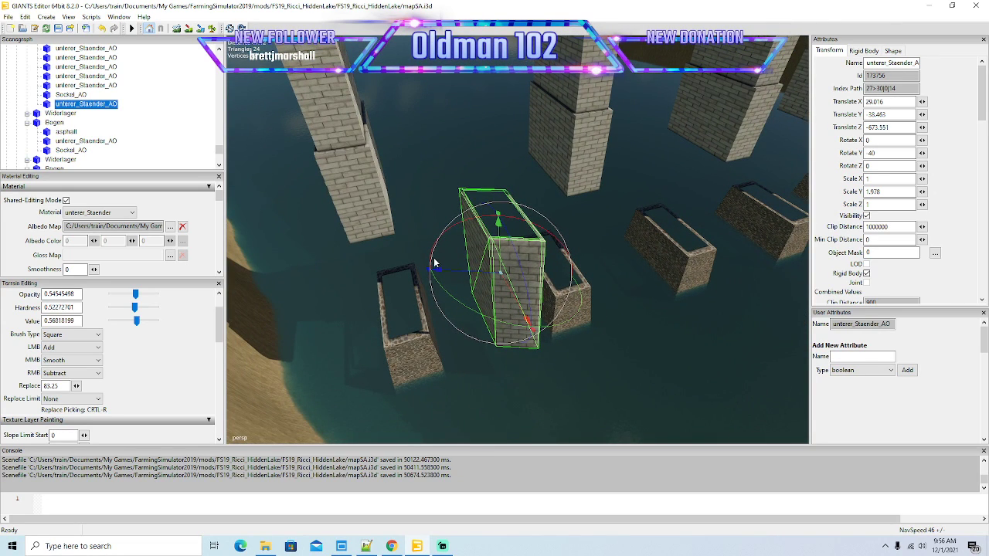
key("Delete")
Step: Duplicate the lower column section of the other bridge's first pier and lower the copy to Translate Y -35.456
left_click_drag(607, 293, 507, 196)
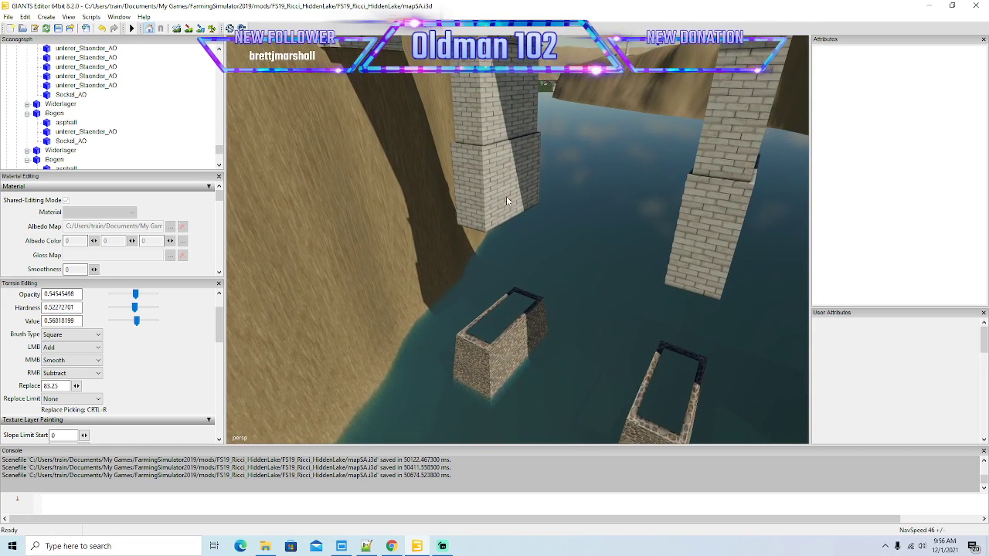
left_click(507, 197)
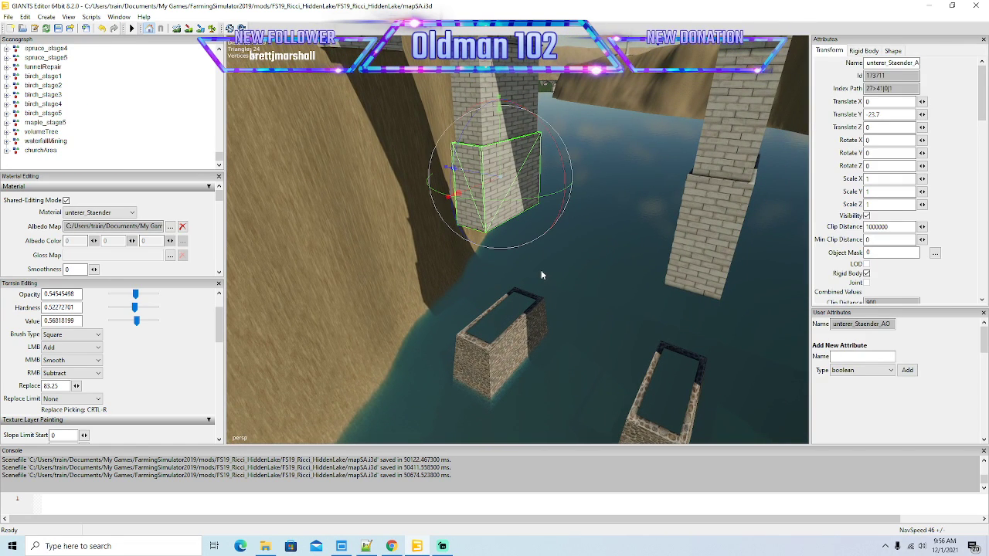
key("Delete")
left_click_drag(502, 157, 498, 261)
scroll(534, 304, "up", 3)
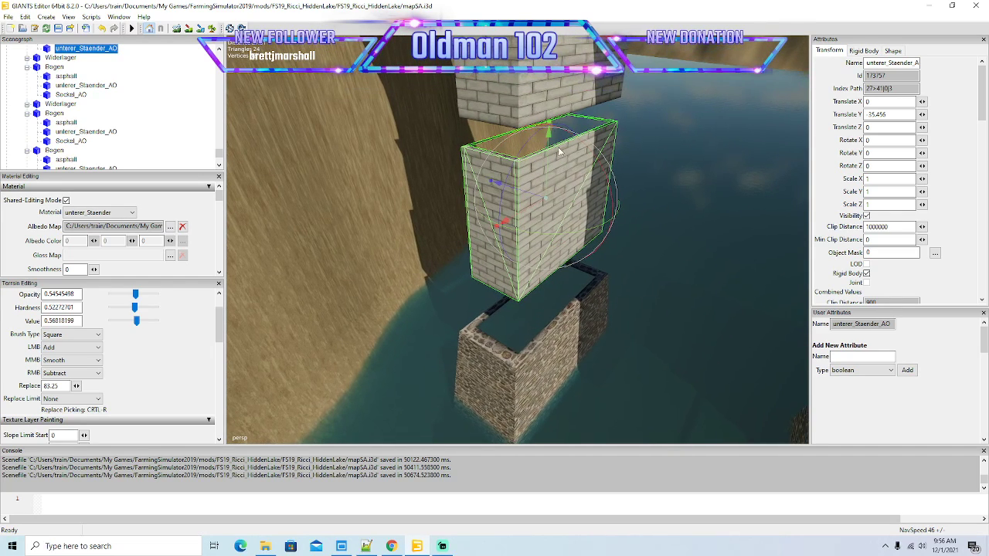
Step: Stretch the copied column section to Scale Y 1.797 and place it at Translate Y -37.66, between the first pier's column and base
left_click_drag(550, 127, 551, 118)
left_click_drag(549, 159, 549, 125)
left_click_drag(549, 159, 584, 291)
Step: Duplicate the first pier's stretched column section and align the copy with the second pier, at Translate Z -16.548
scroll(578, 298, "down", 5)
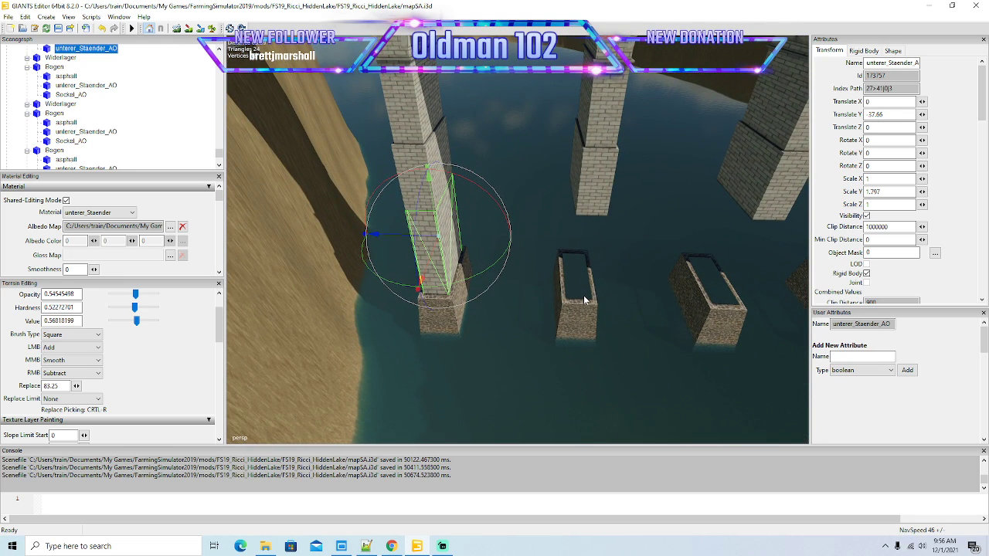
key("ctrl+d")
left_click_drag(394, 234, 502, 261)
left_click_drag(533, 297, 549, 281)
scroll(547, 305, "up", 5)
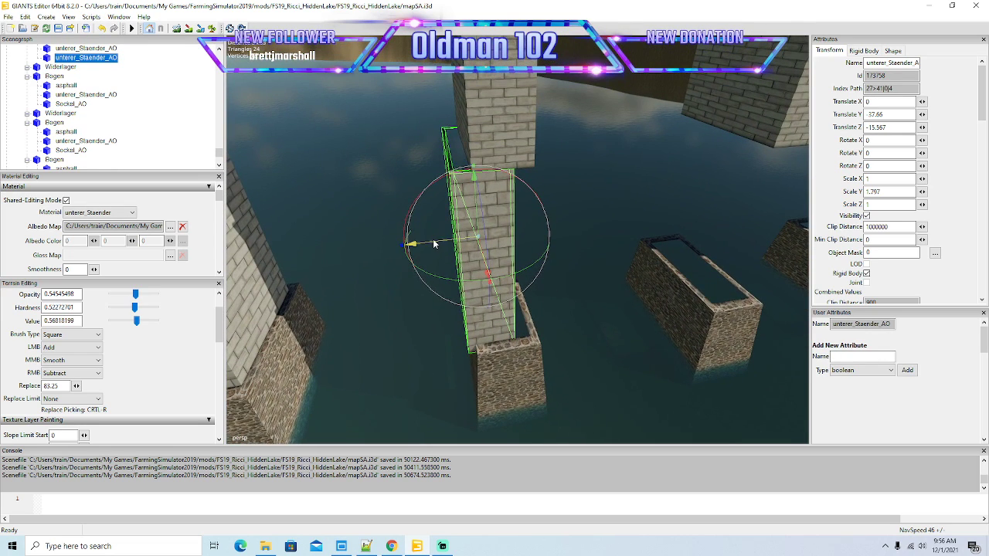
left_click_drag(435, 245, 447, 245)
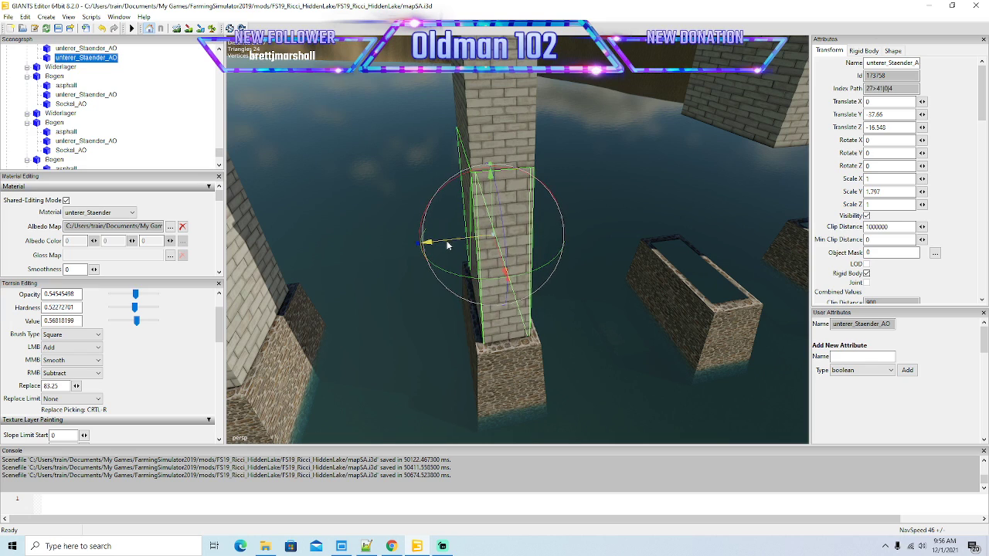
mouse_move(547, 301)
left_mouse_down()
mouse_move(562, 305)
mouse_move(550, 307)
left_mouse_up()
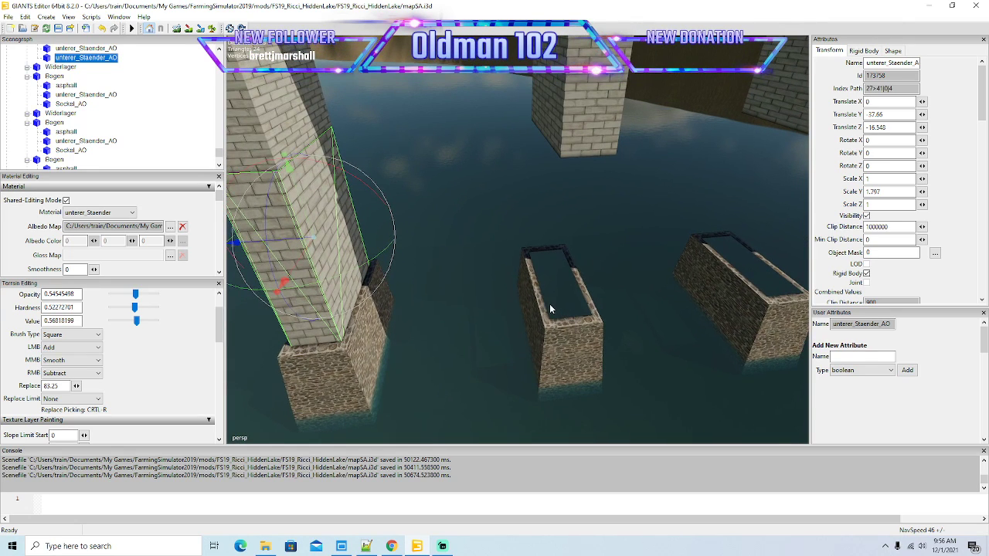
Step: Duplicate the stretched column section onto the third, fourth and fifth piers, at Translate Z -33.065, -49.42 and about -65.4
key("ctrl+d")
left_click_drag(285, 276, 438, 267)
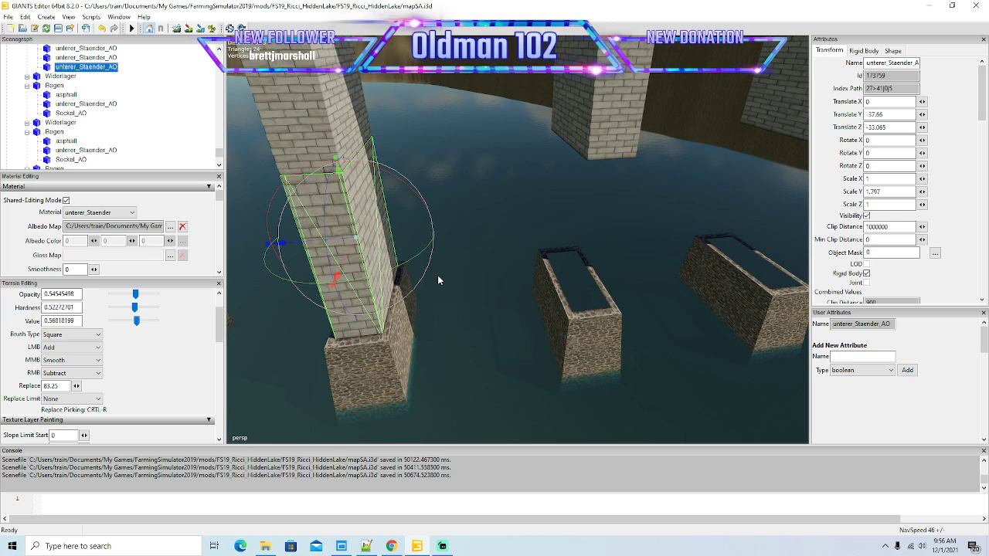
key("ctrl+d")
left_click_drag(296, 247, 493, 268)
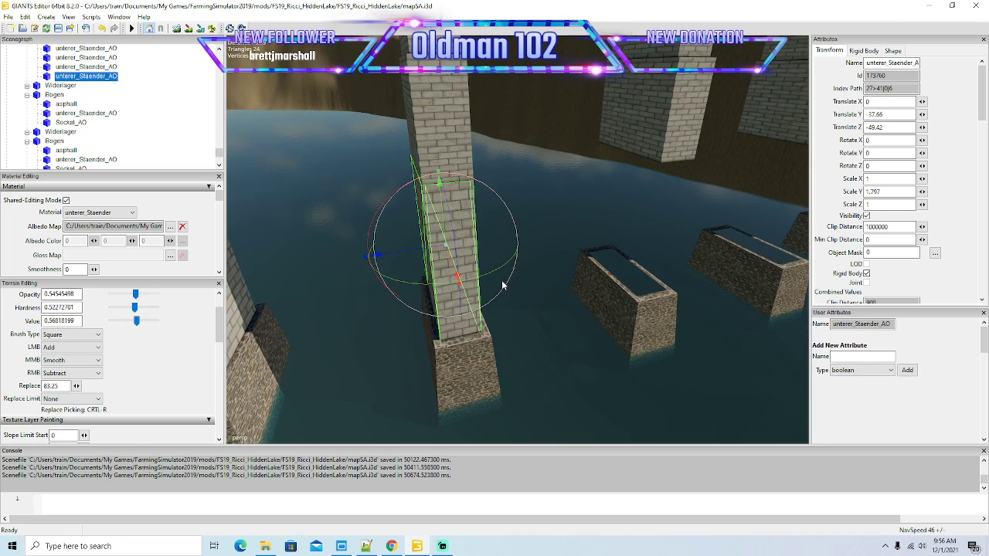
key("ctrl+d")
left_click_drag(393, 250, 607, 248)
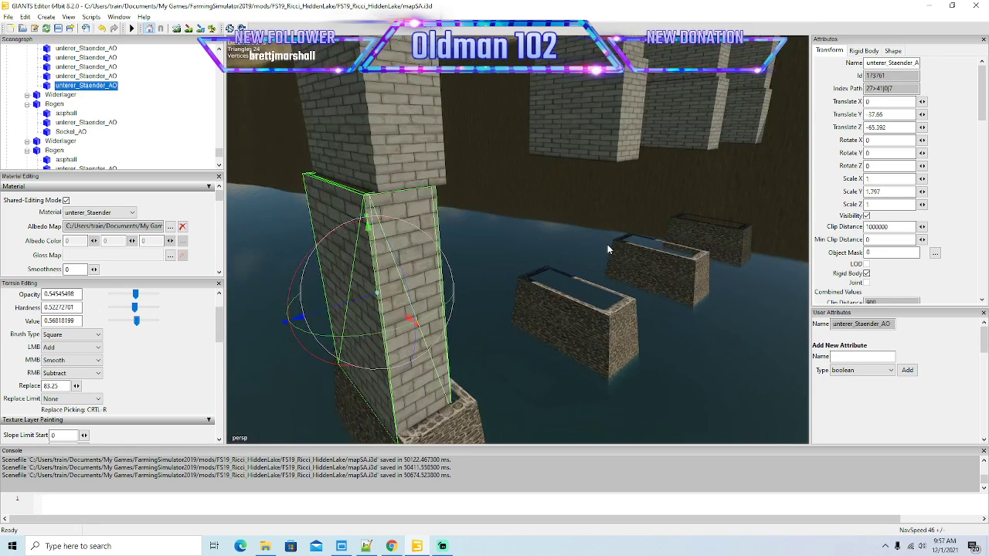
Step: Align the lower pillar block at about Z -65.95, duplicate it and move the copy to the next pillar at about Z -82.44
left_click_drag(366, 296, 373, 294)
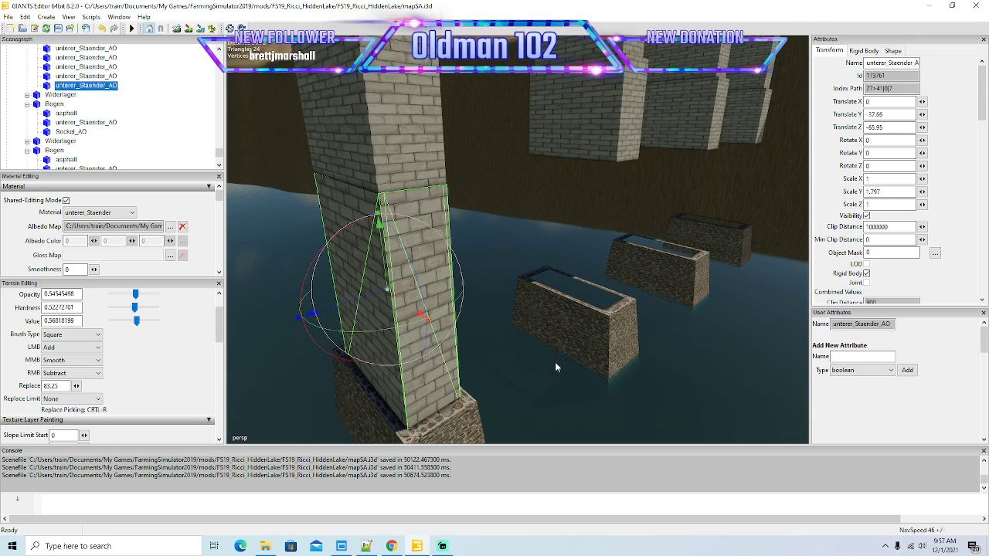
key("ctrl+d")
left_click_drag(375, 294, 499, 298)
left_click_drag(487, 251, 505, 250)
left_click_drag(505, 249, 521, 271)
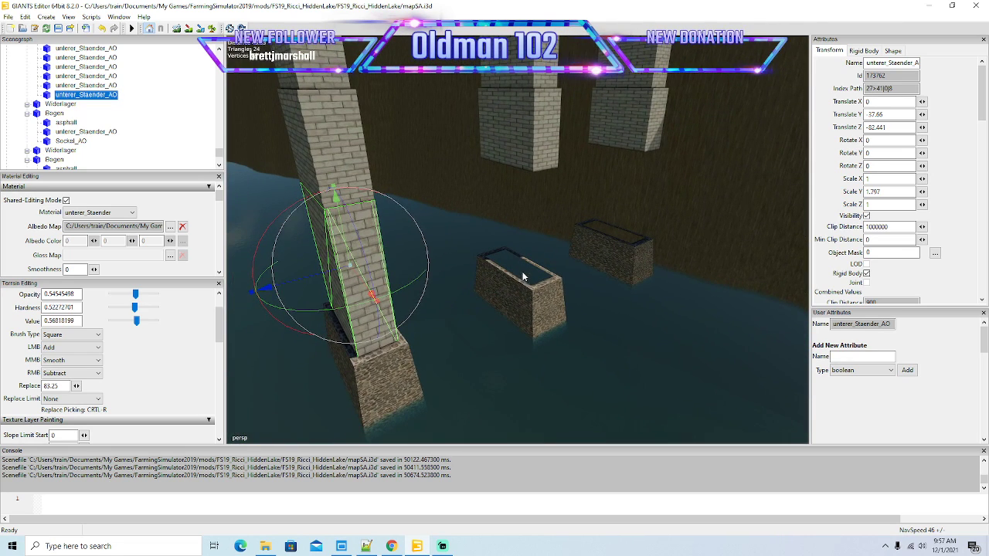
Step: Duplicate the pillar block again and fit the copy between the next pillar and its base at about Z -98.89
key("ctrl+d")
left_click_drag(308, 278, 443, 265)
left_click_drag(443, 265, 459, 261)
scroll(456, 258, "up", 3)
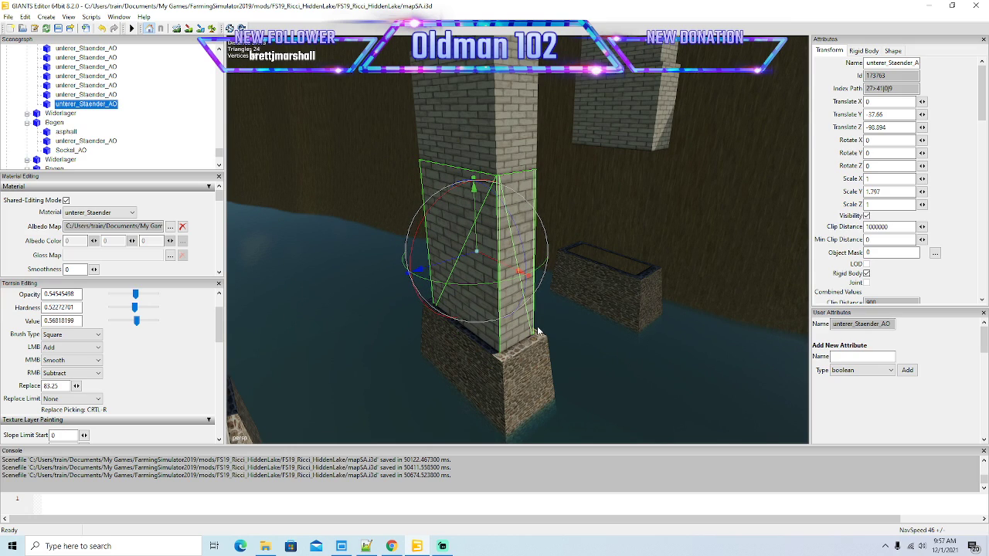
Step: Duplicate the pillar block once more and place the copy on the following pillar base at about Z -115.35
left_click(517, 310)
key("ctrl+d")
left_click_drag(446, 265, 450, 309)
scroll(647, 259, "up", 4)
scroll(399, 358, "down", 15)
left_click_drag(349, 379, 355, 347)
scroll(355, 347, "up", 15)
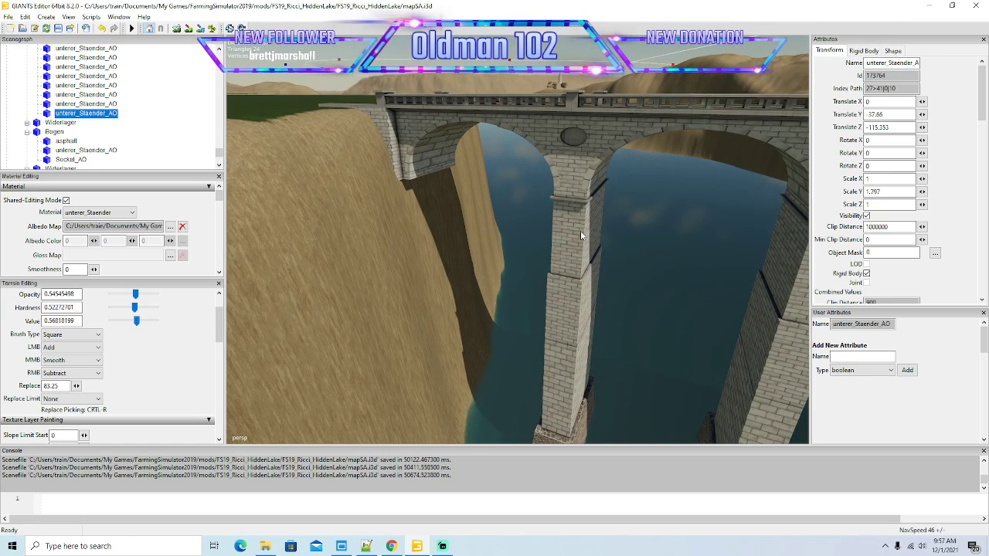
Step: Duplicate the first Bogen's original unterer_Staender_AO block and fit the copy under the bank-side arch end at about Y -13.06, Z 16.49
left_click(570, 340)
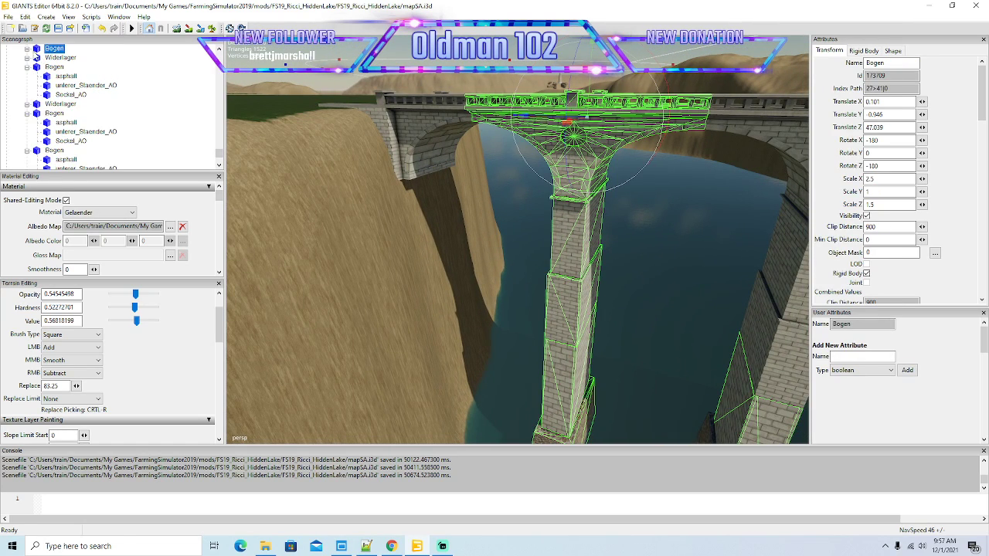
left_click(27, 49)
left_click(49, 76)
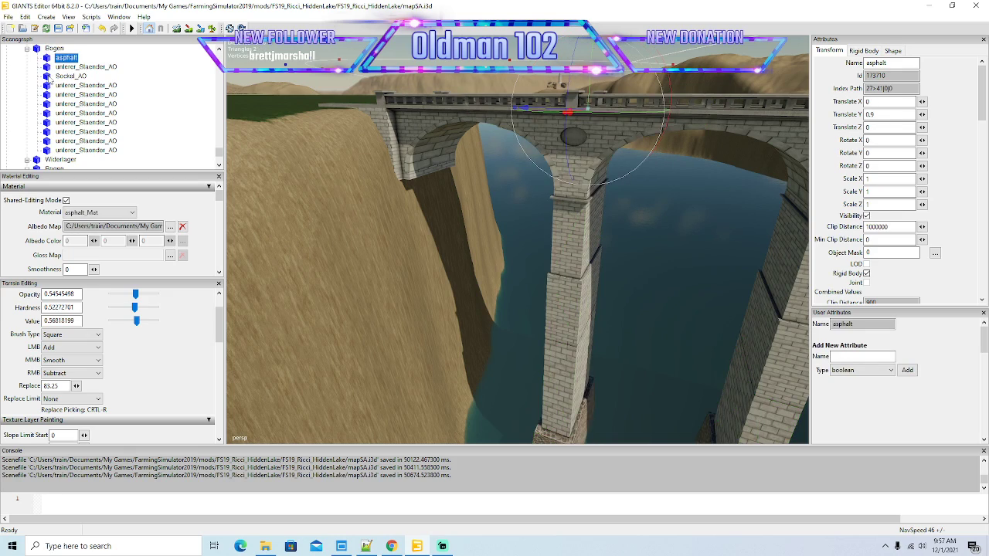
left_click(48, 69)
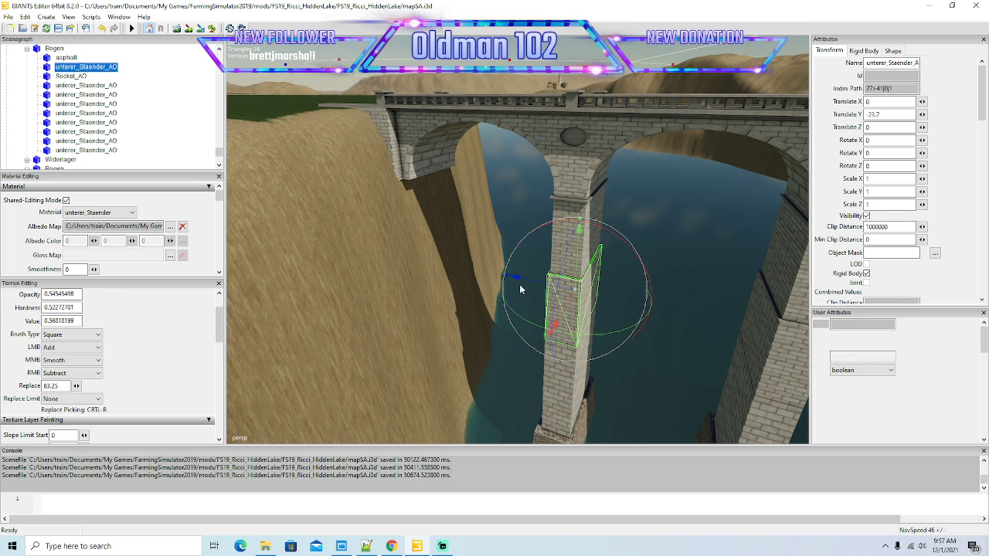
key("ctrl+d")
left_click_drag(449, 258, 415, 249)
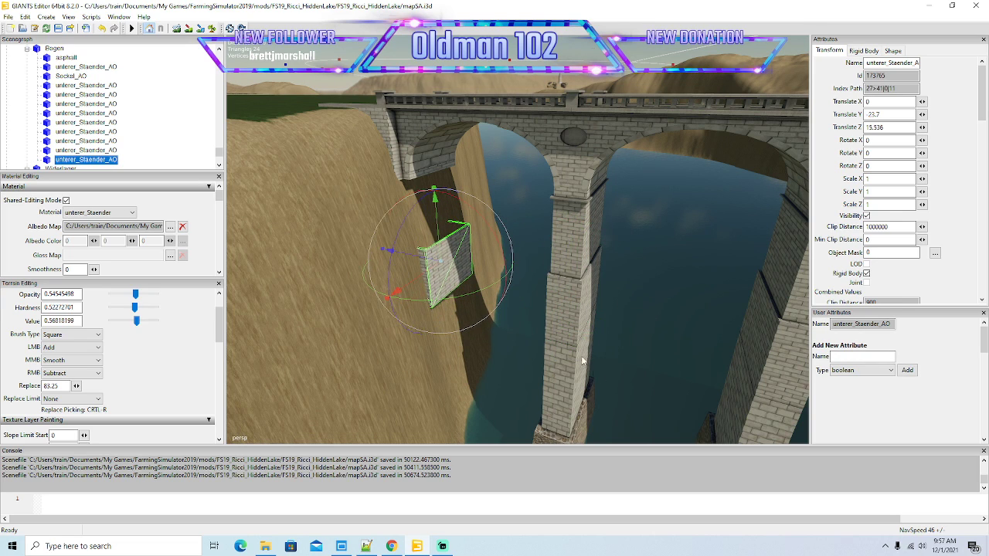
scroll(584, 360, "up", 3)
left_click_drag(583, 361, 559, 353)
left_click_drag(521, 321, 539, 264)
scroll(538, 264, "up", 3)
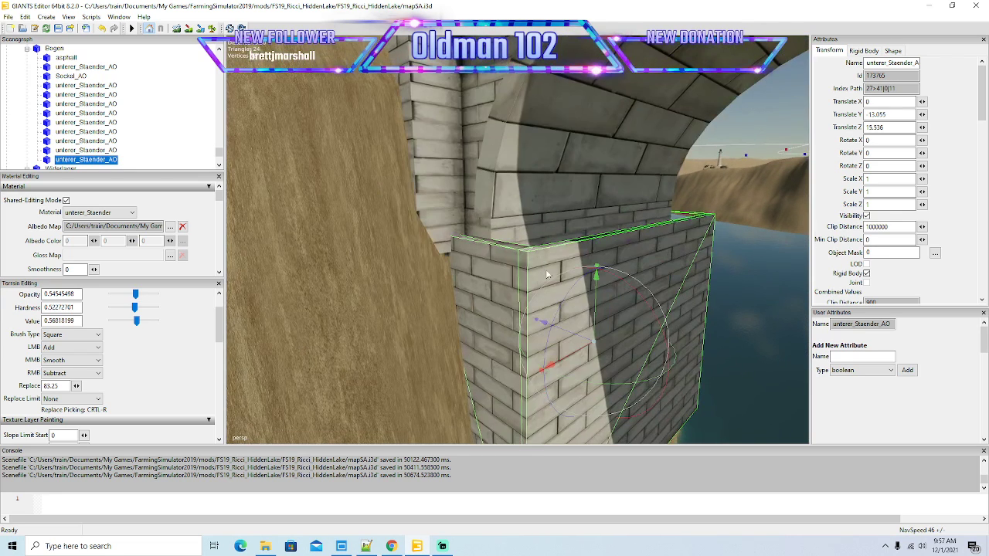
left_click_drag(573, 335, 561, 369)
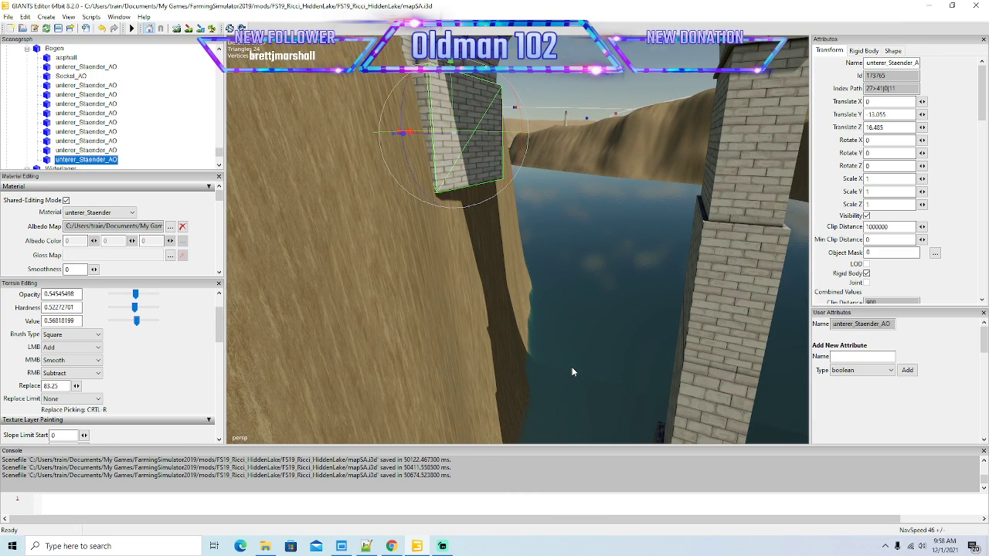
Step: Duplicate the bank-side block and stack the copy directly beneath it at about Y -22.95
key("ctrl+d")
left_click_drag(455, 126, 462, 247)
scroll(461, 247, "up", 3)
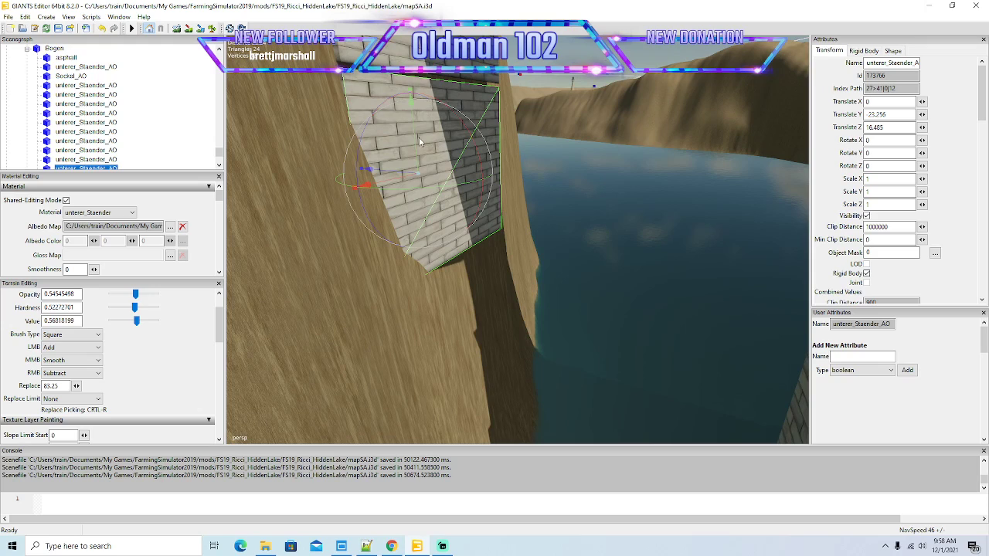
left_click_drag(416, 138, 416, 134)
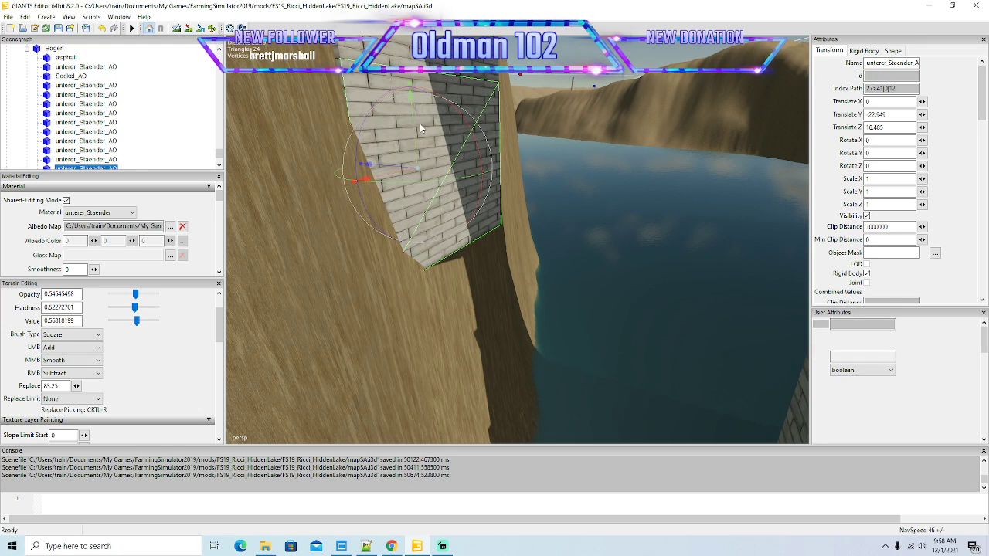
Step: Extend the bank-side column downward with two more block copies at about Y -32.83 and Y -42.60
key("ctrl+d")
left_click_drag(411, 121, 424, 328)
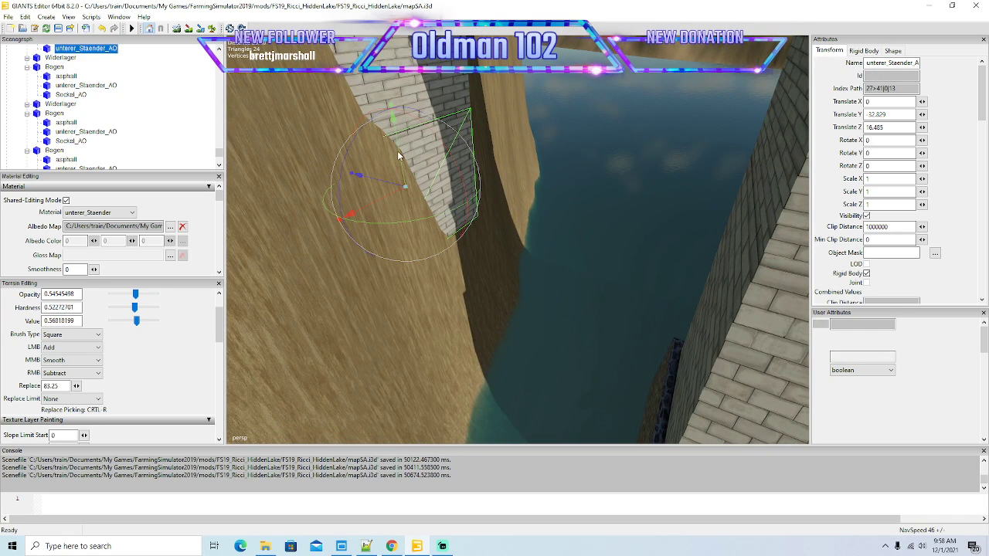
key("ctrl+d")
left_click_drag(402, 173, 469, 322)
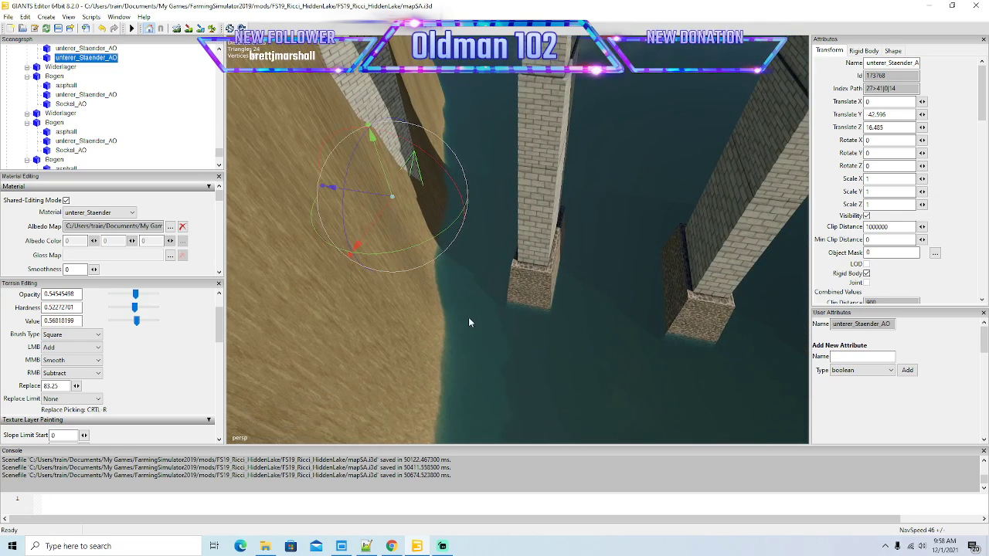
Step: Duplicate the Sockel_AO base of the nearest pillar and move the copy under the bank-side column at about Z 16.16
left_click(523, 297)
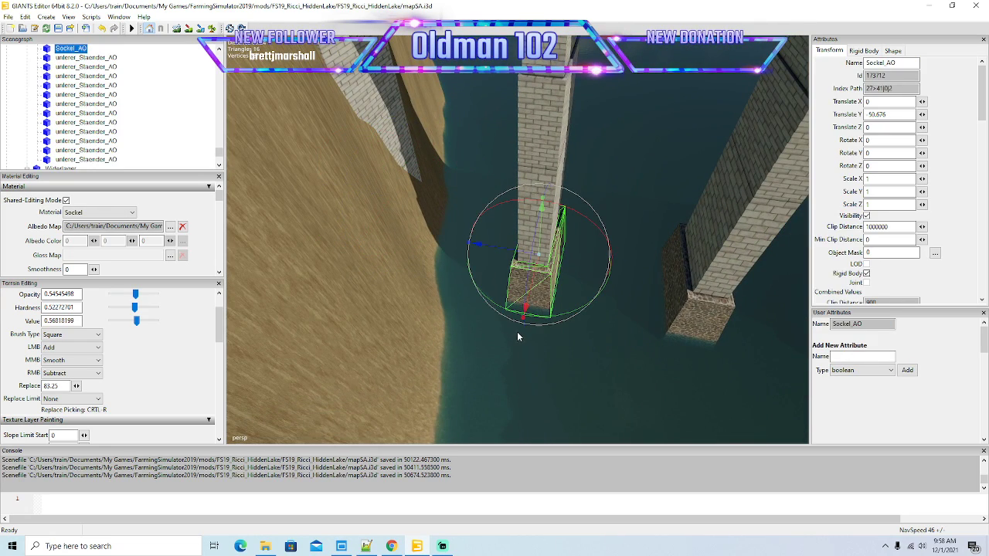
key("ctrl+d")
left_click_drag(502, 249, 394, 233)
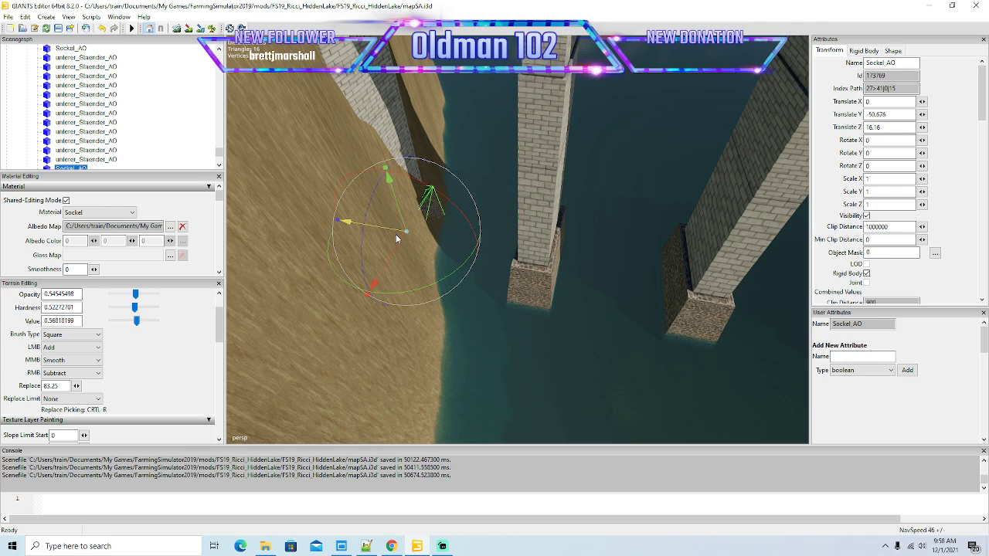
left_click_drag(419, 249, 303, 234)
Step: Duplicate the whole streetRoad100m segment on the other, already paved bridge and move the copy along X past that bridge's far end
scroll(497, 275, "down", 3)
scroll(504, 325, "down", 8)
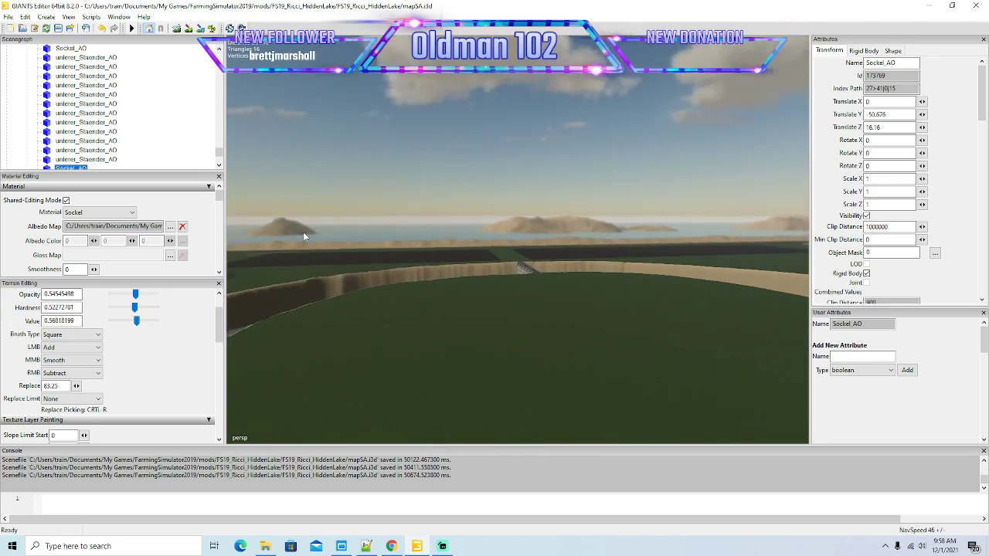
scroll(303, 232, "up", 8)
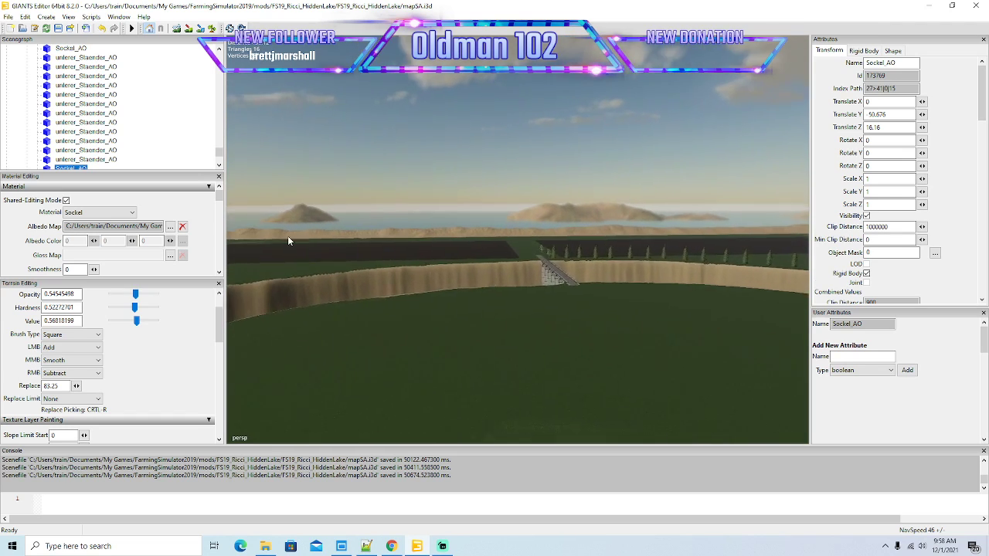
scroll(292, 234, "up", 8)
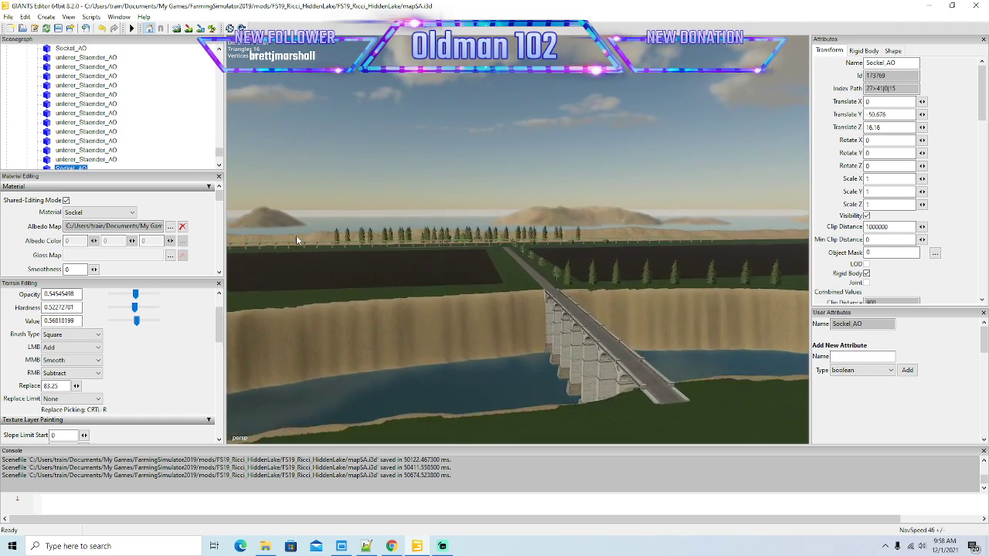
scroll(296, 235, "up", 4)
left_click_drag(296, 235, 458, 295)
left_click(450, 289)
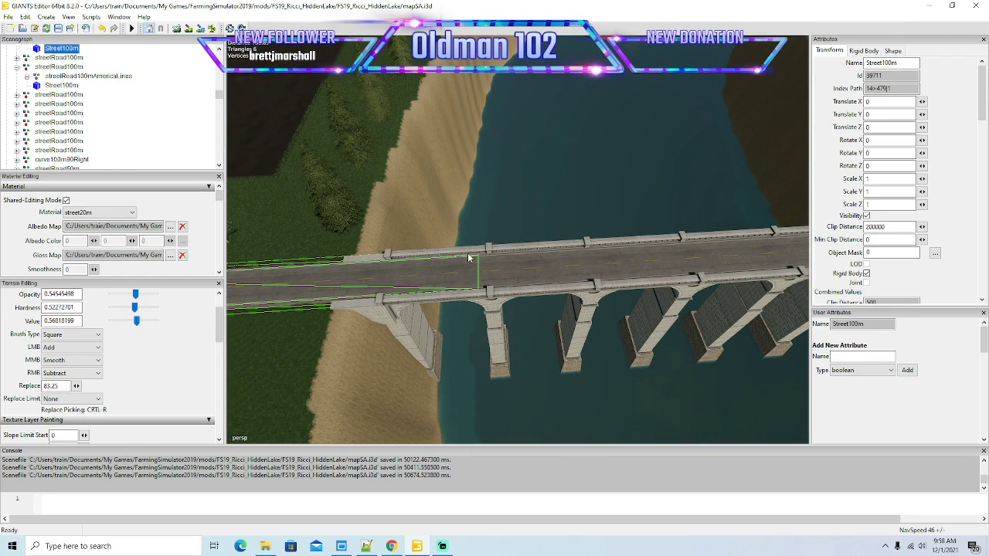
left_click(526, 283)
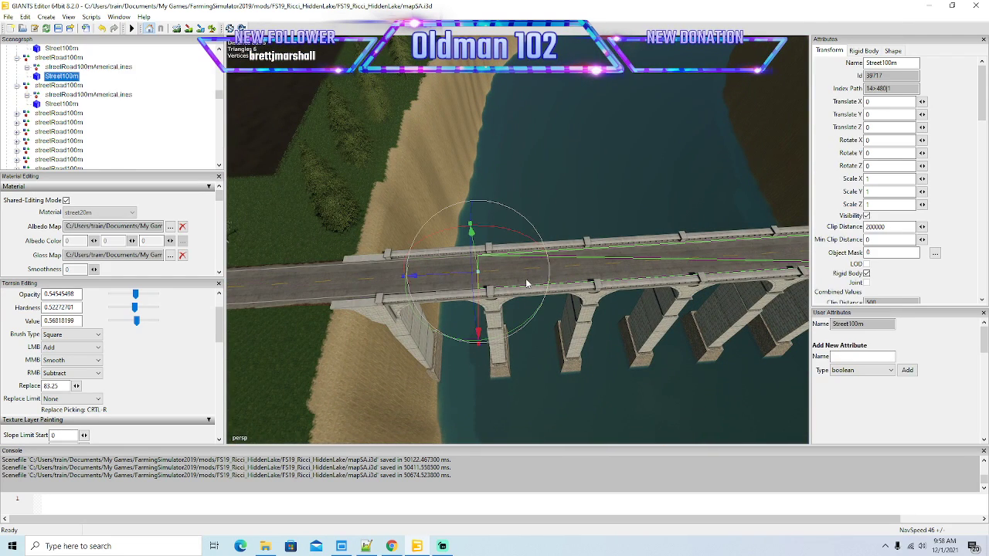
left_click(27, 60)
left_click(17, 59)
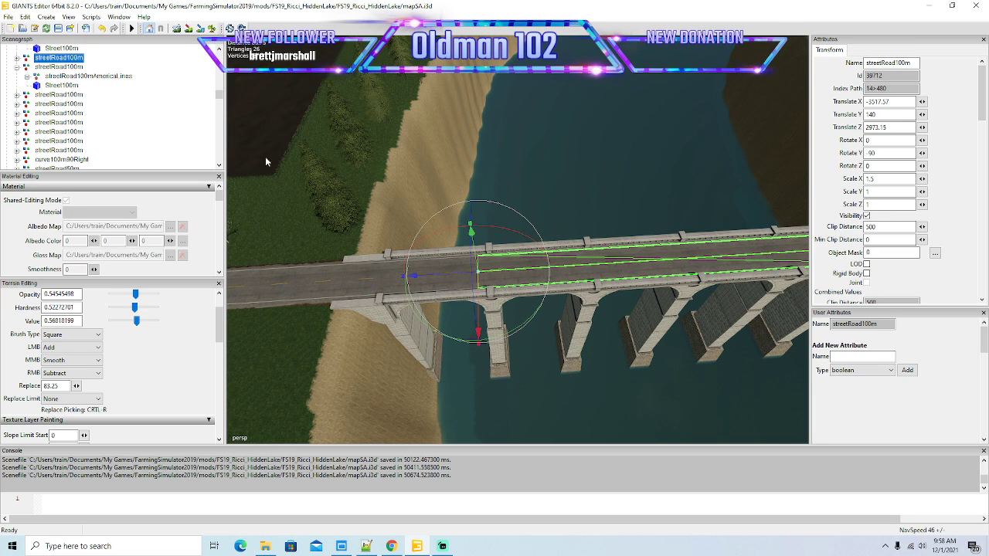
scroll(311, 204, "down", 5)
left_click_drag(315, 204, 437, 200)
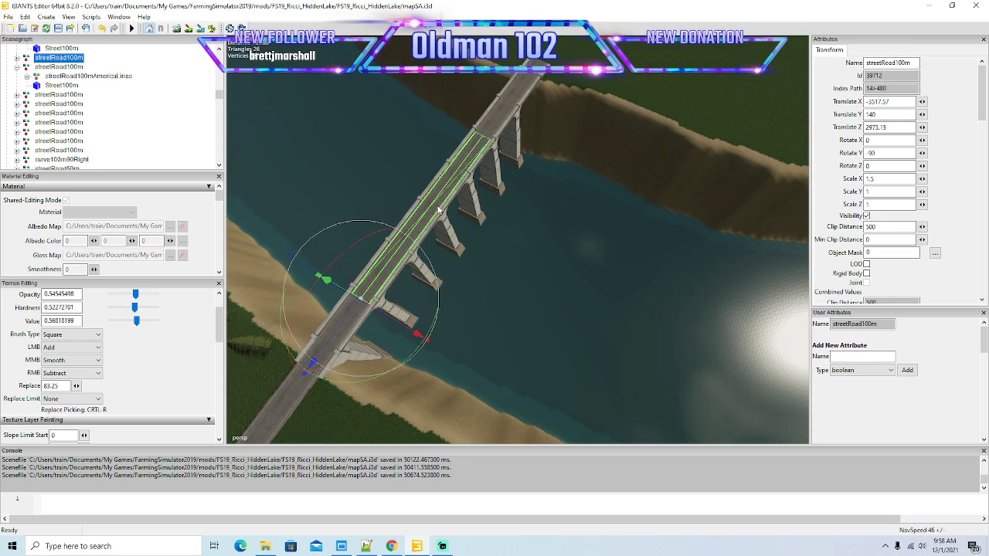
key("ctrl+d")
left_click_drag(342, 327, 615, 184)
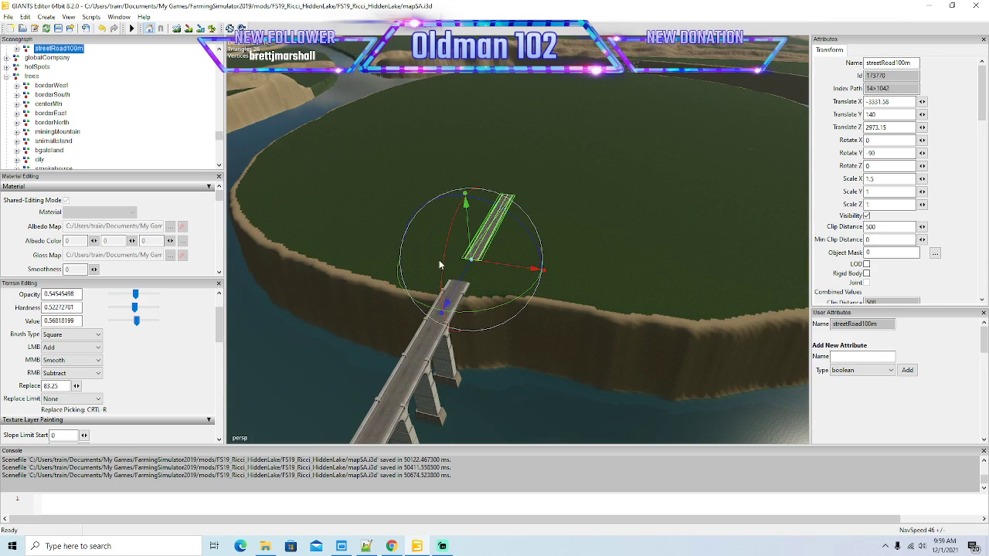
Step: Move the road copy across the island onto the unpaved bridge at about X -2538.77, Z 3016.54, rotated to follow the deck
left_click_drag(455, 284, 896, 3)
left_click_drag(765, 255, 712, 166)
scroll(711, 165, "up", 10)
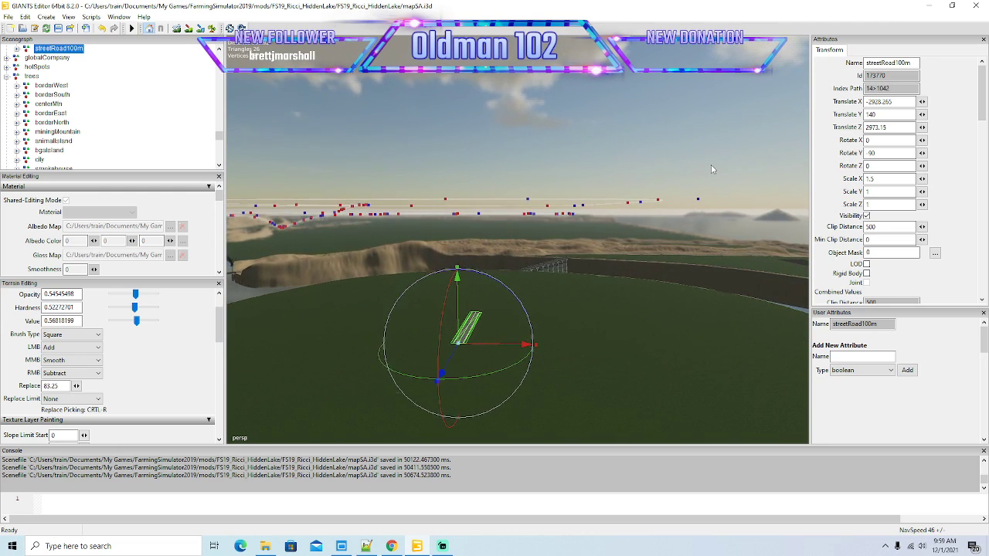
scroll(712, 166, "up", 4)
left_click_drag(711, 165, 680, 255)
left_click_drag(462, 309, 824, 75)
left_click_drag(621, 286, 523, 319)
scroll(648, 242, "up", 4)
scroll(648, 241, "up", 9)
left_click_drag(414, 332, 436, 356)
scroll(604, 289, "up", 5)
scroll(634, 276, "up", 3)
scroll(633, 274, "up", 5)
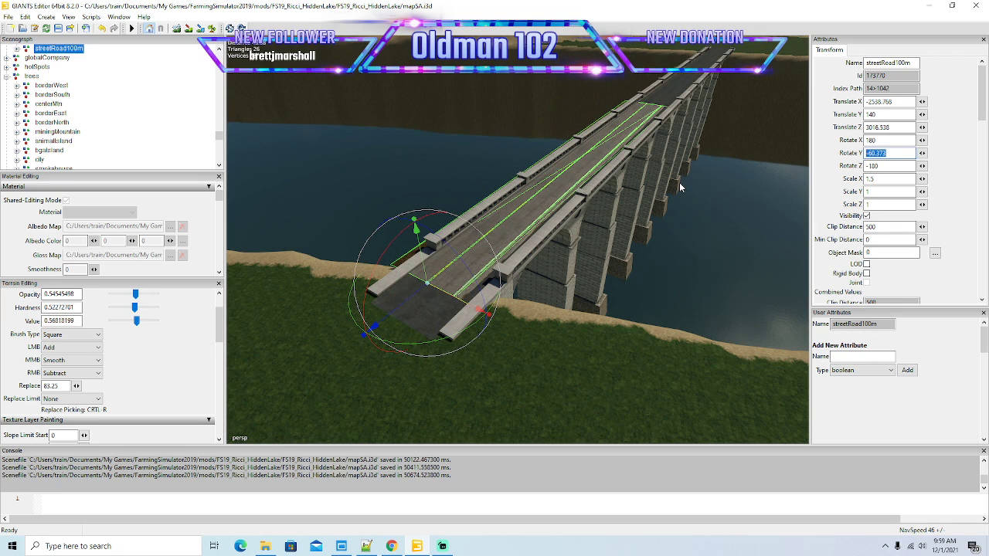
Step: Set the road segment's Y rotation to -60 and align its end with the bridge entrance at about X -2545.37, Z 3014.67
type("60")
mouse_move(467, 367)
left_mouse_down()
mouse_move(419, 374)
mouse_move(480, 375)
left_mouse_up()
scroll(418, 374, "up", 4)
left_click_drag(587, 283, 565, 381)
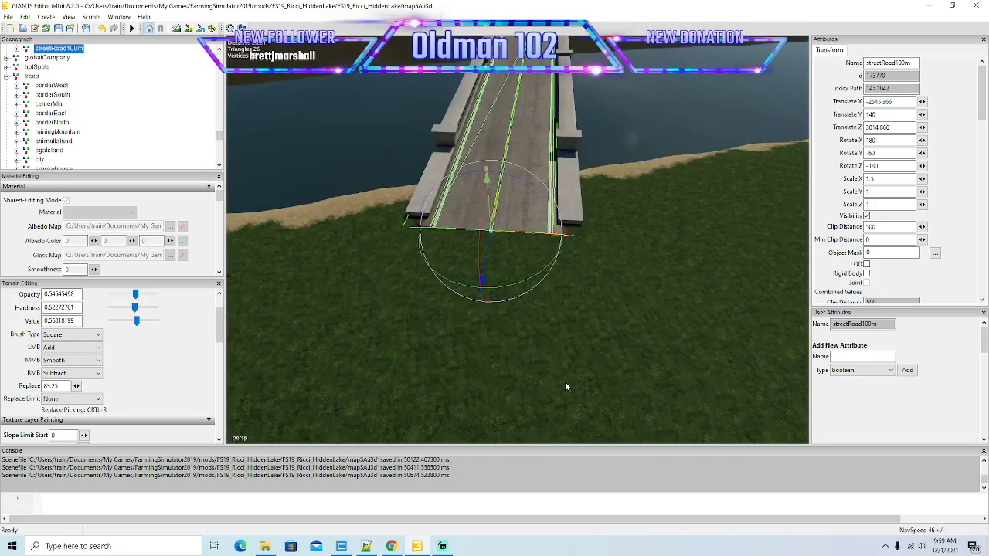
scroll(564, 382, "up", 1)
scroll(565, 382, "down", 1)
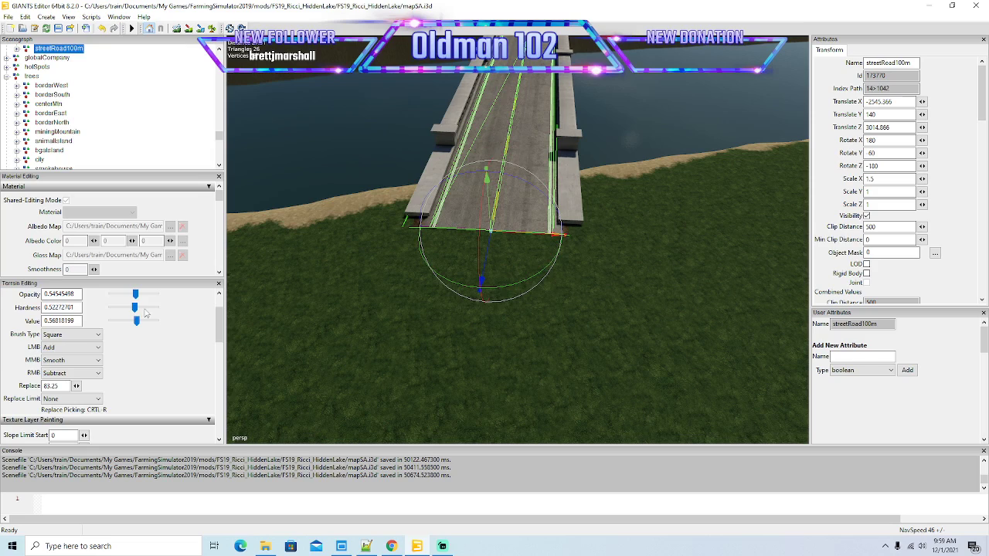
Step: Configure a round terrain brush with radius about 4.2, opacity about 0.26, hardness about 0.27 and value about 0.24
left_click_drag(218, 327, 221, 312)
left_click_drag(136, 337, 124, 363)
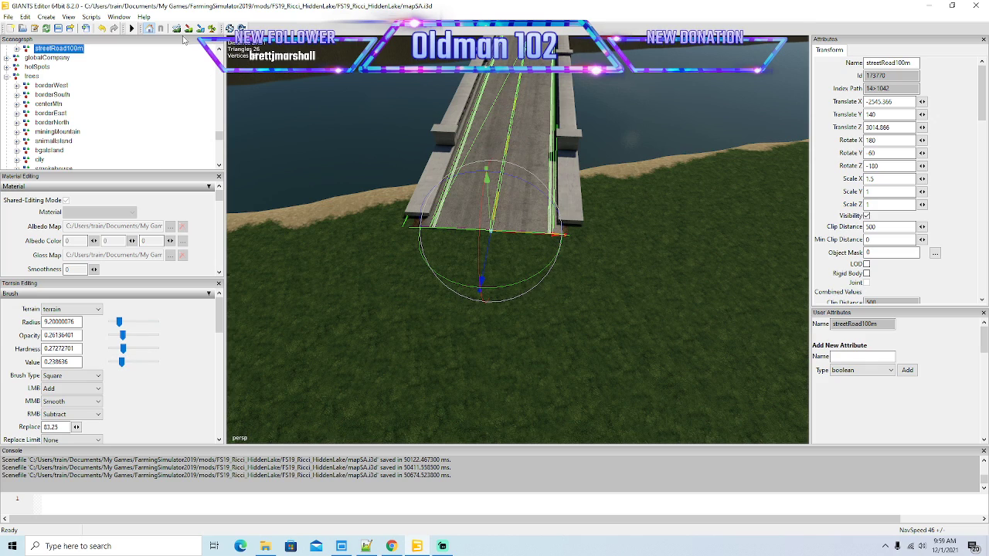
left_click_drag(118, 322, 117, 323)
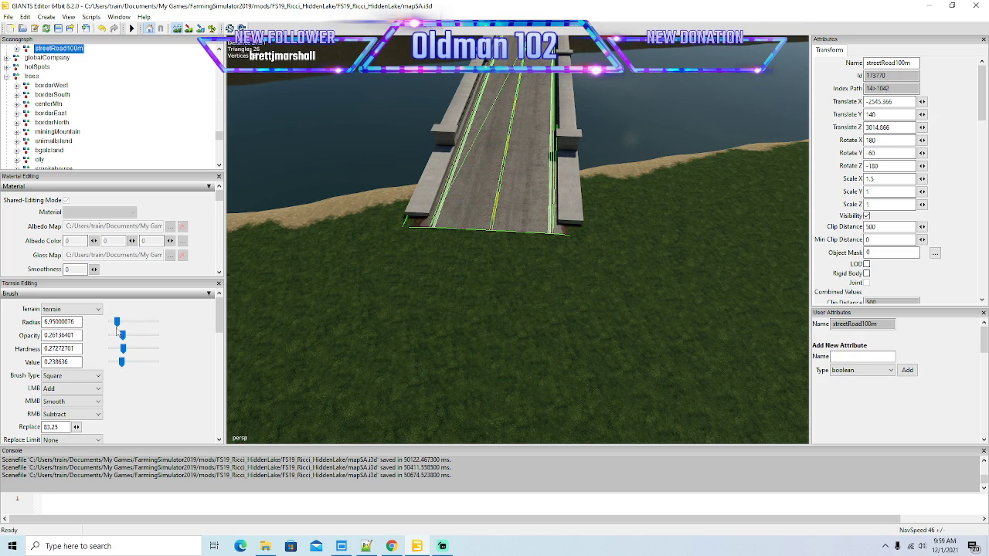
left_click(71, 376)
left_click(72, 396)
scroll(458, 264, "down", 5)
scroll(458, 264, "down", 8)
Step: Sculpt the terrain along the road's end at the bridge entrance, finishing by leaving terrain sculpting
mouse_move(522, 245)
left_mouse_down()
mouse_move(530, 241)
mouse_move(432, 238)
mouse_move(537, 224)
left_mouse_up()
scroll(456, 236, "up", 2)
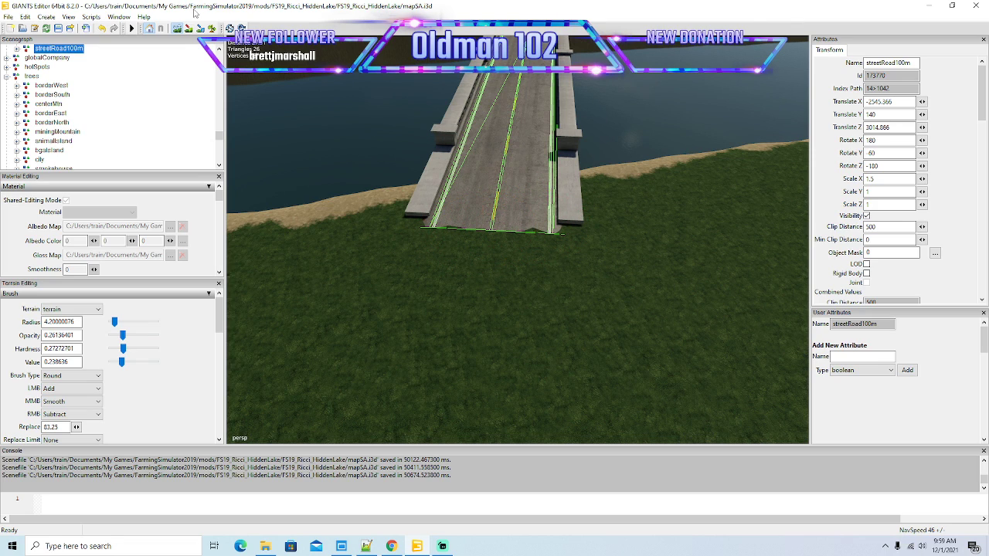
left_click(179, 30)
Step: Duplicate the bridge road segment and slide the copy along the deck to continue the road at about X -2458.16, Z 3065.21
mouse_move(594, 345)
left_mouse_down()
mouse_move(608, 243)
mouse_move(613, 256)
left_mouse_up()
scroll(614, 255, "up", 5)
key("f")
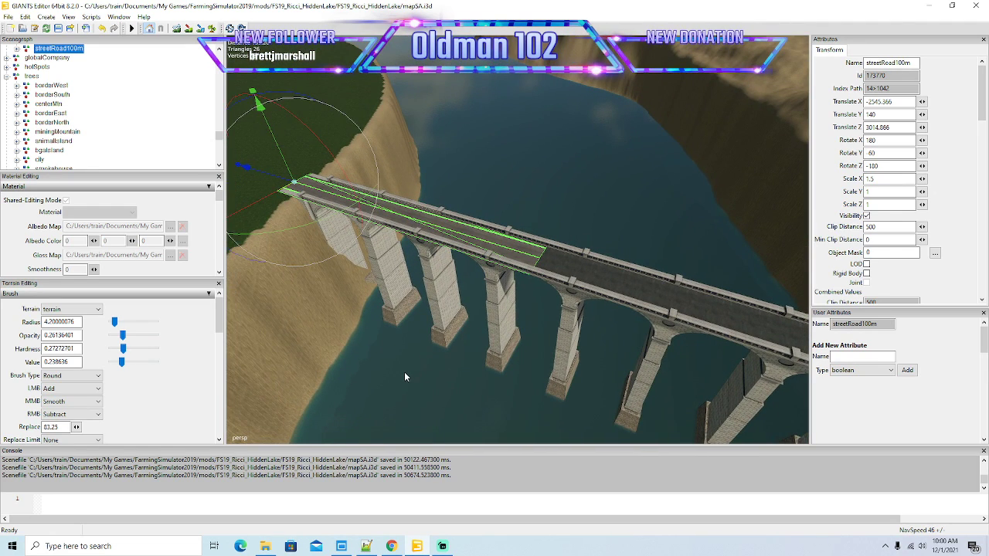
key("ctrl+d")
left_click_drag(267, 174, 615, 362)
scroll(540, 354, "up", 3)
scroll(540, 356, "up", 4)
left_click_drag(567, 279, 511, 313)
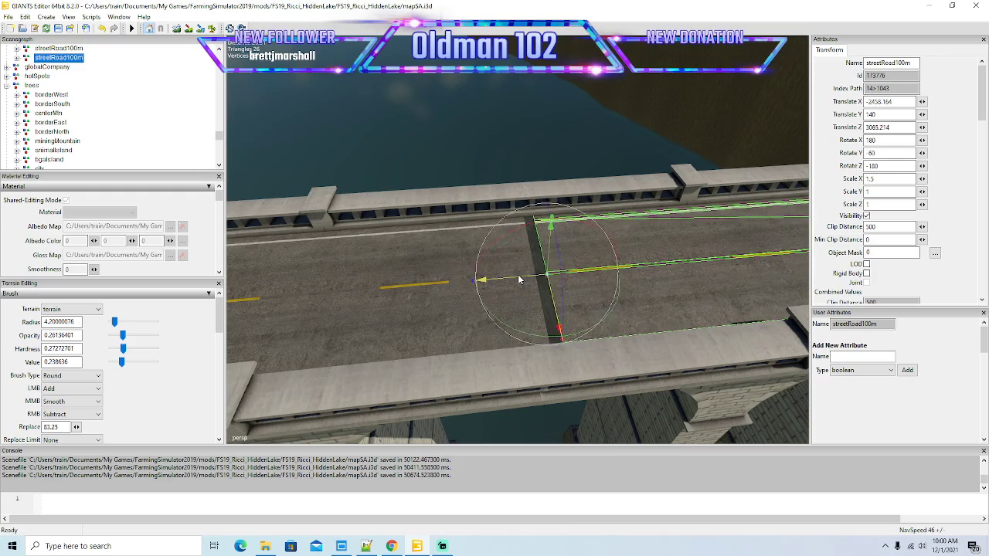
Step: Lengthen the first road segment on this bridge by setting its Z scale to 1.2
scroll(519, 296, "down", 5)
left_click(28, 49)
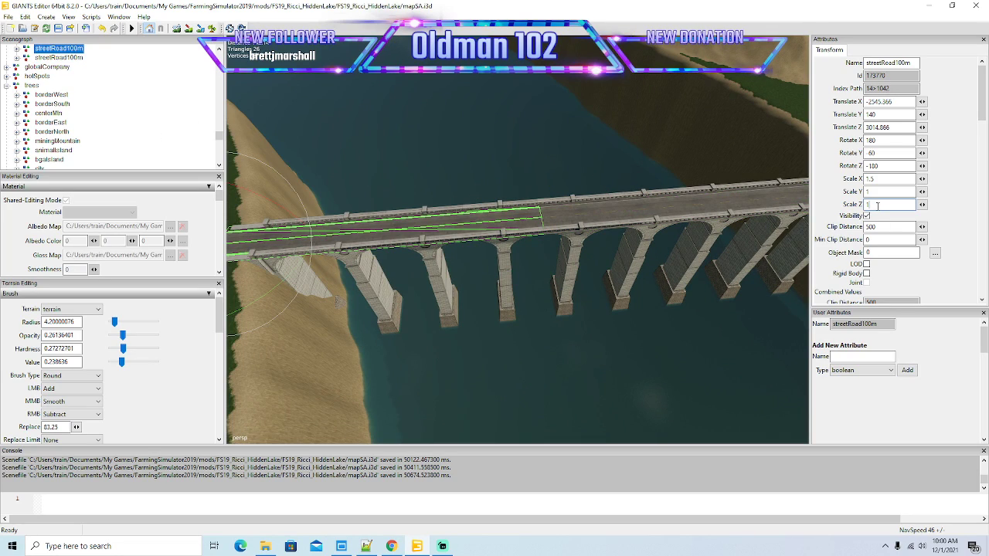
type("2")
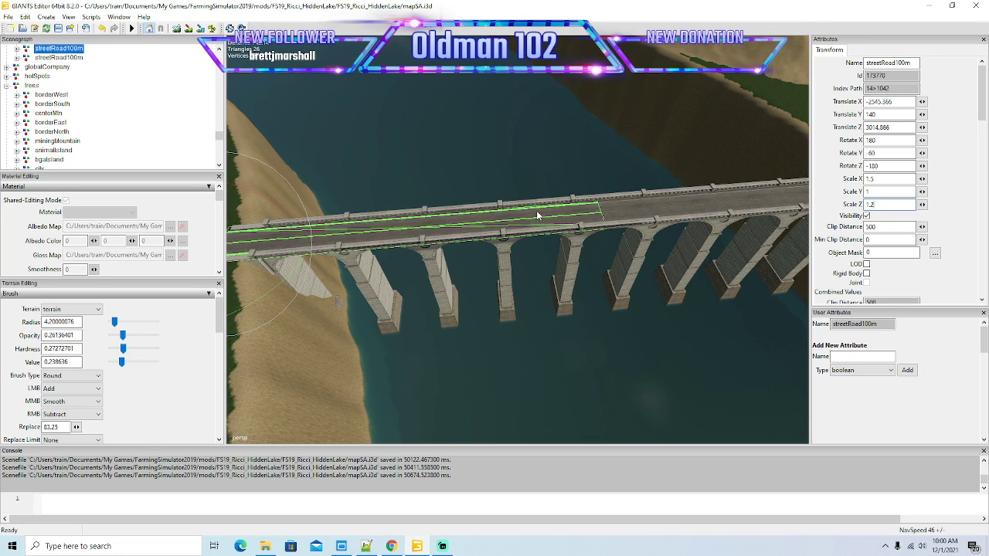
Step: Slide the second bridge road segment back along the deck against the first segment, at about X -2441.5, Z 3074.84
left_click(27, 59)
left_click_drag(575, 312, 547, 270)
scroll(558, 300, "up", 5)
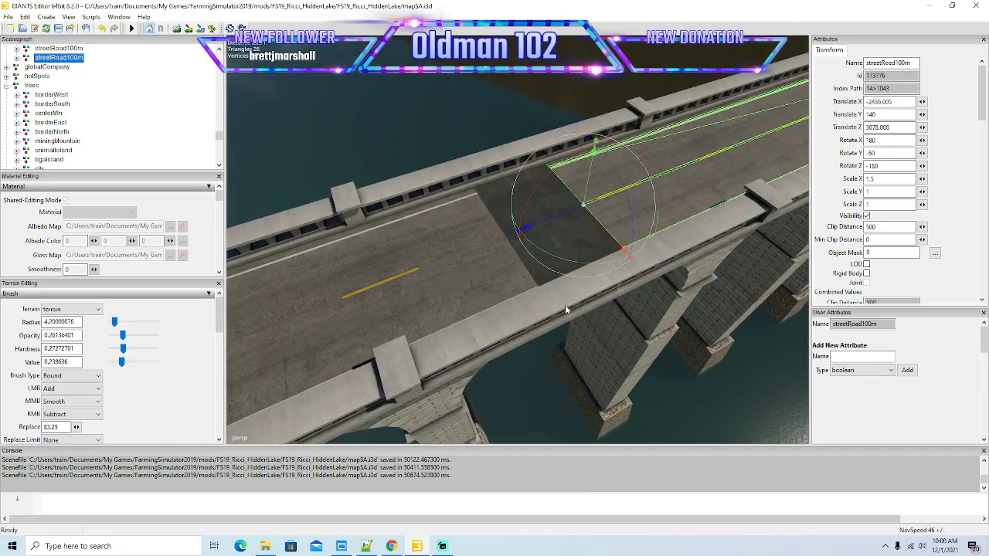
left_click_drag(546, 226, 408, 288)
Step: Lengthen the second road segment to the far end of the bridge by setting its Z scale to 1.28
scroll(605, 179, "up", 4)
scroll(602, 176, "up", 4)
scroll(408, 288, "down", 2)
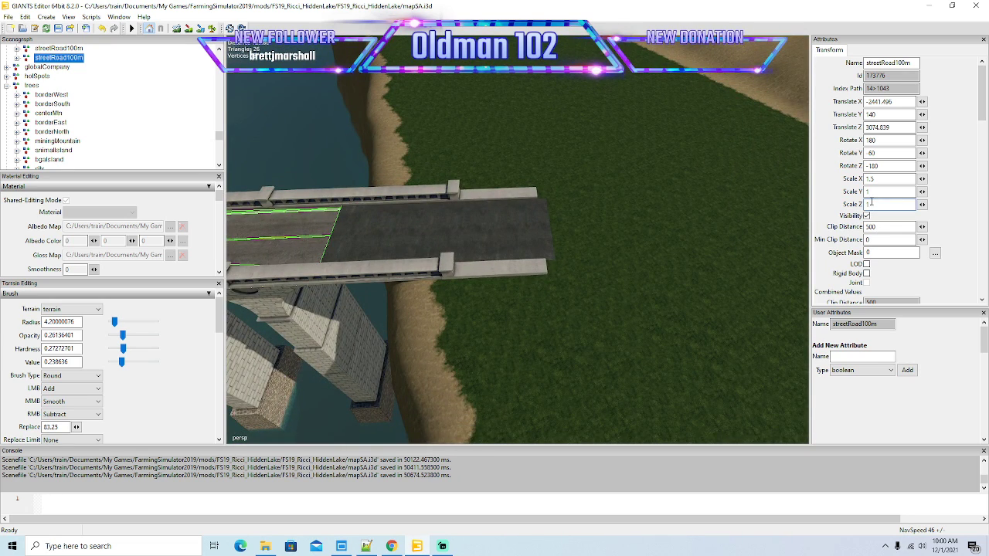
type("2")
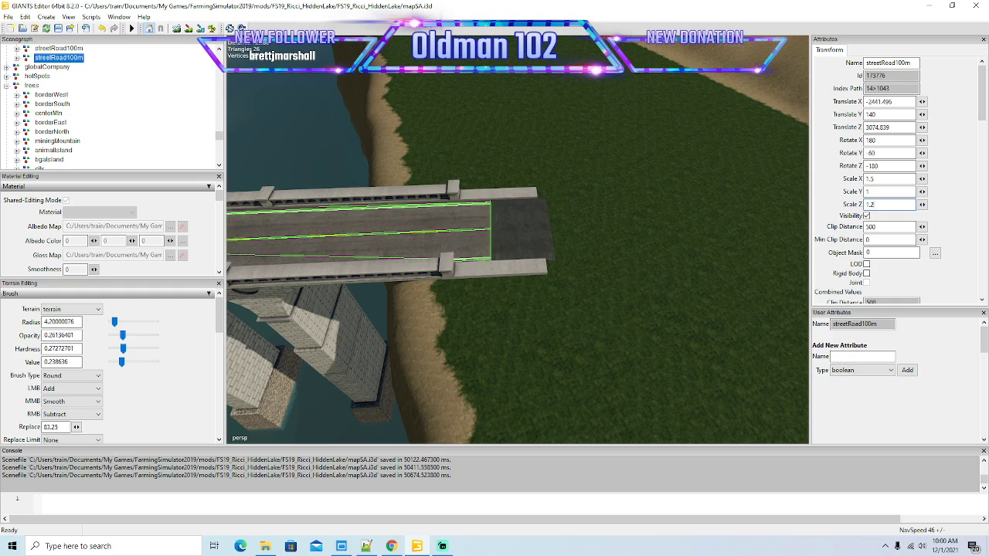
key("BackSpace")
type("3")
key("BackSpace")
type("28")
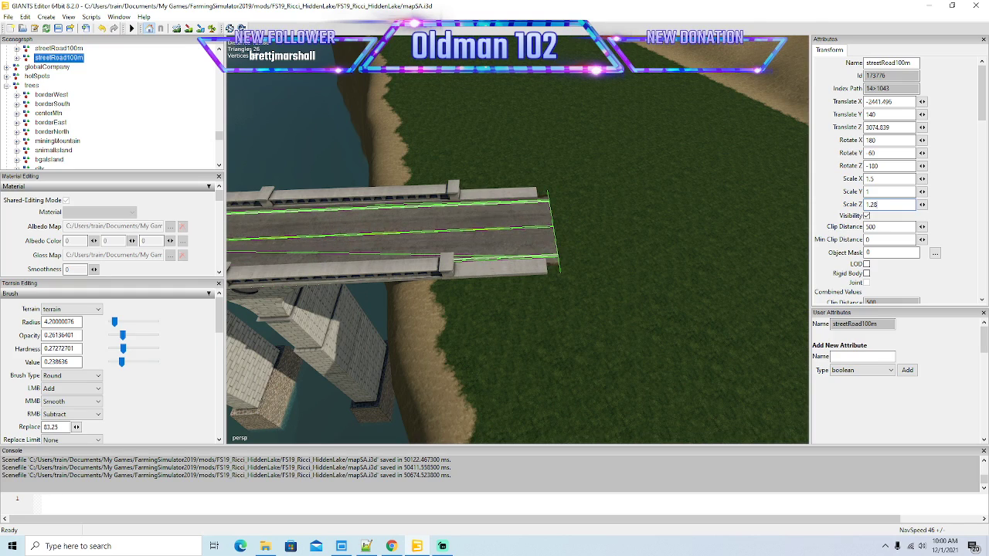
Step: Sculpt the terrain where the second road segment meets the grass at the far end of the bridge
left_click_drag(605, 316, 383, 262)
scroll(654, 282, "up", 5)
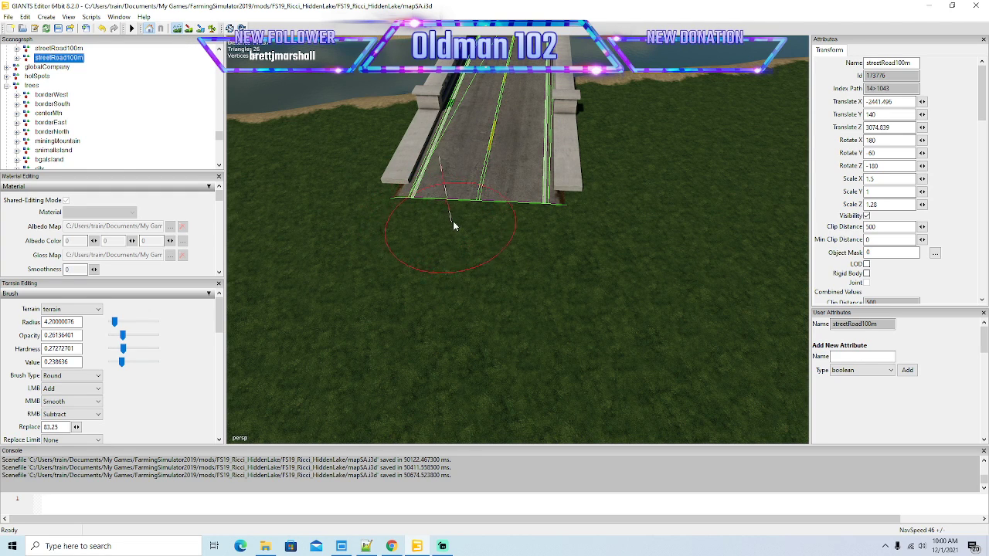
left_click_drag(384, 262, 487, 211)
scroll(428, 175, "up", 3)
scroll(428, 174, "down", 3)
scroll(486, 222, "down", 6)
Step: Switch the selection from the water plane to careerStartPoint and examine the bridge, river and grass bank from several sides
left_click(510, 287)
left_click_drag(510, 287, 444, 264)
scroll(444, 262, "up", 4)
scroll(444, 266, "up", 1)
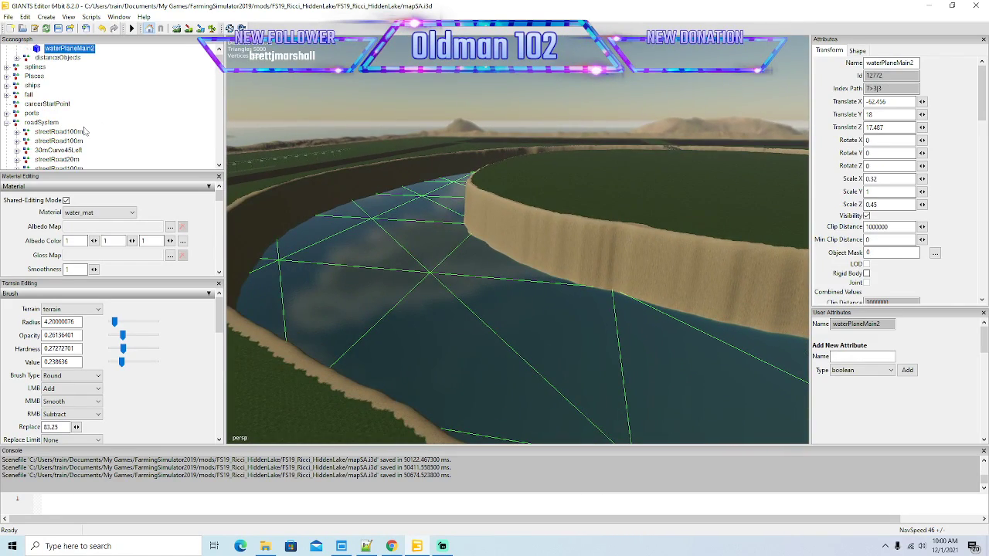
left_click(15, 105)
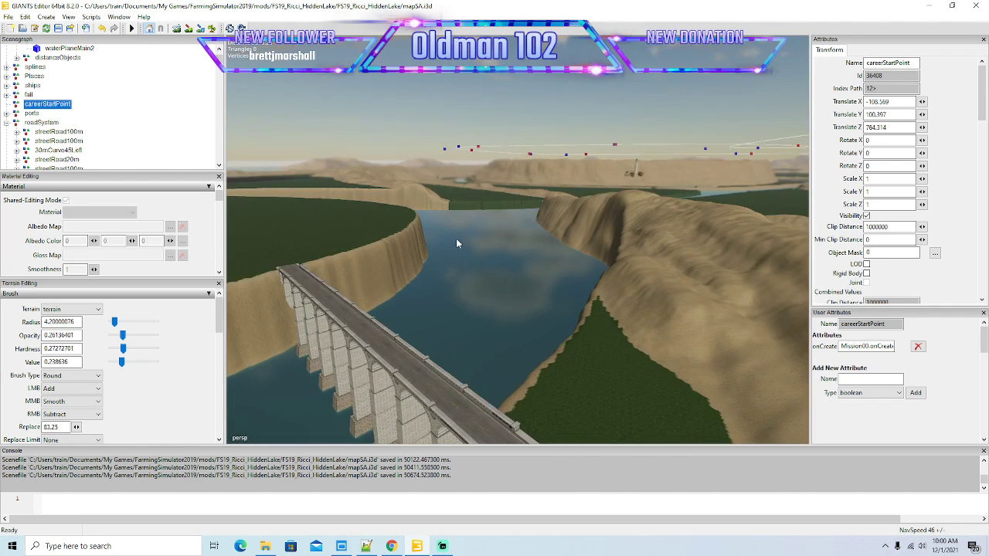
scroll(456, 239, "up", 2)
left_click_drag(457, 240, 444, 339)
scroll(457, 312, "down", 2)
scroll(433, 342, "up", 2)
scroll(441, 340, "down", 1)
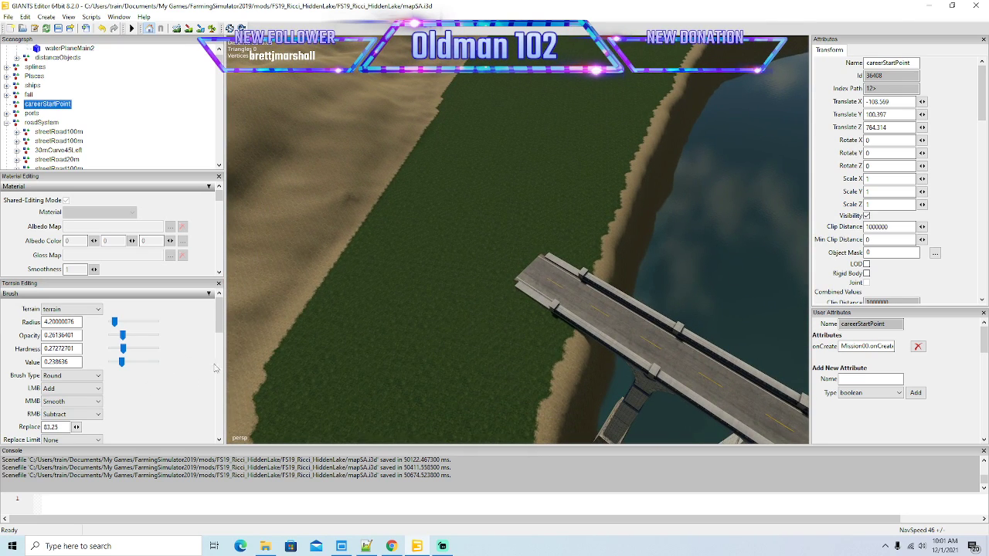
Step: Set the texture layer for terrain painting to c_roughDirt
left_click_drag(219, 322, 218, 339)
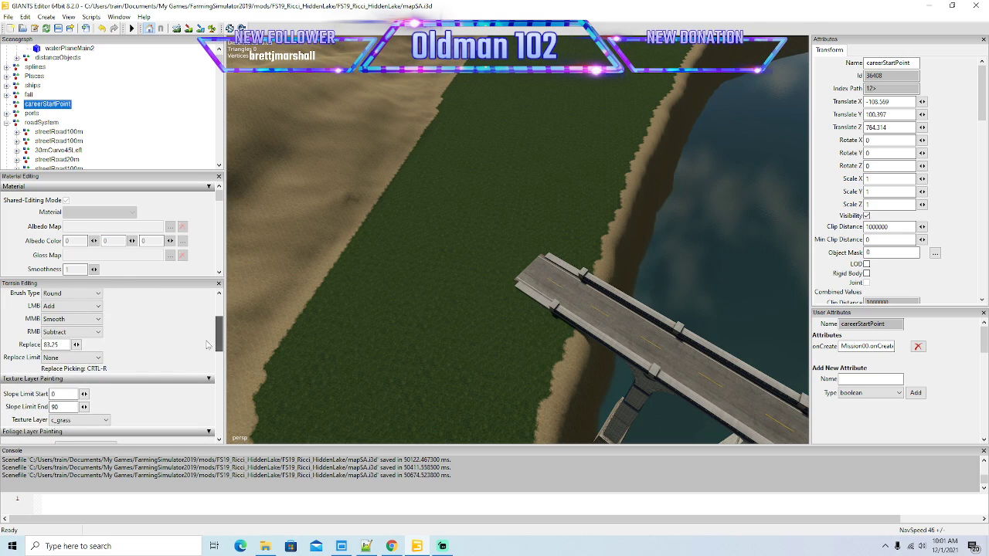
left_click(78, 420)
scroll(71, 163, "up", 1)
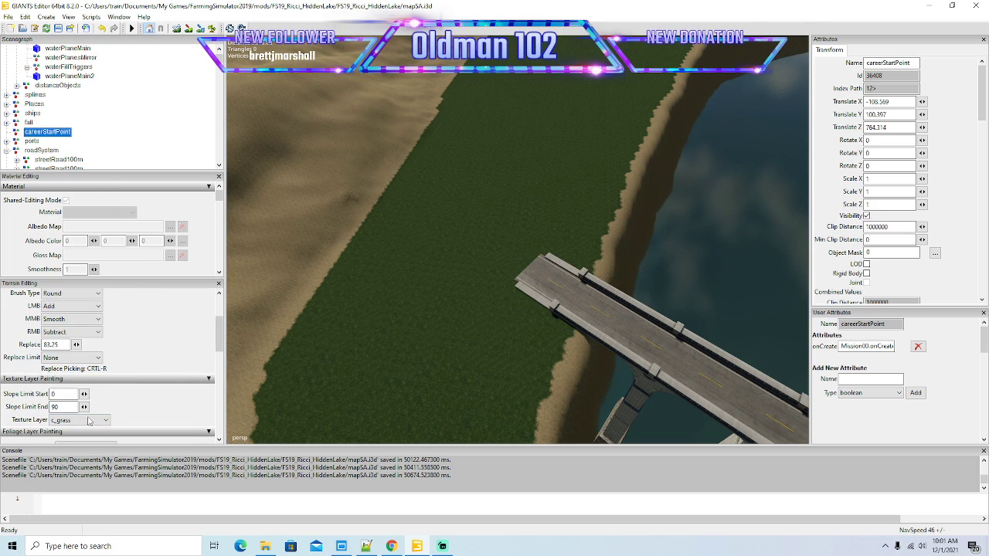
left_click(90, 422)
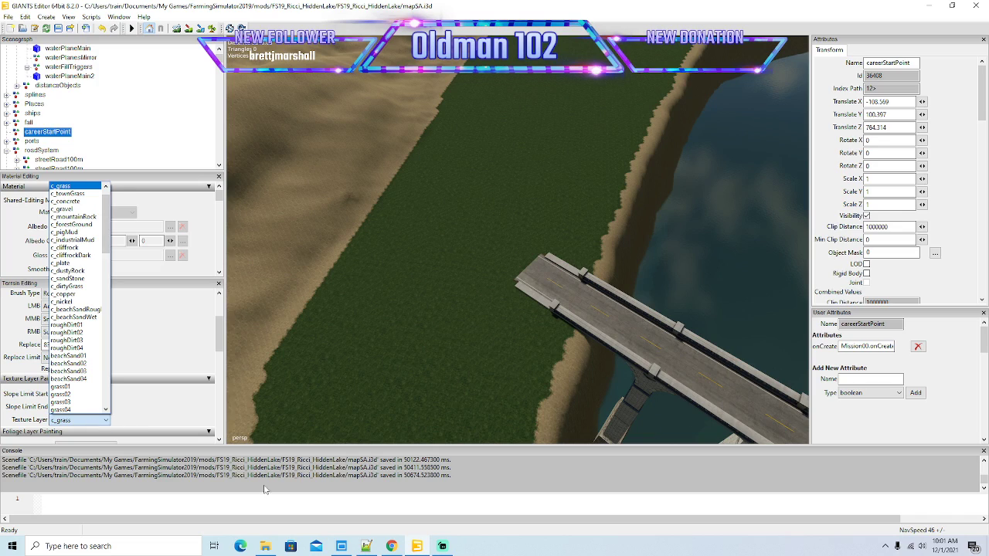
left_click(438, 548)
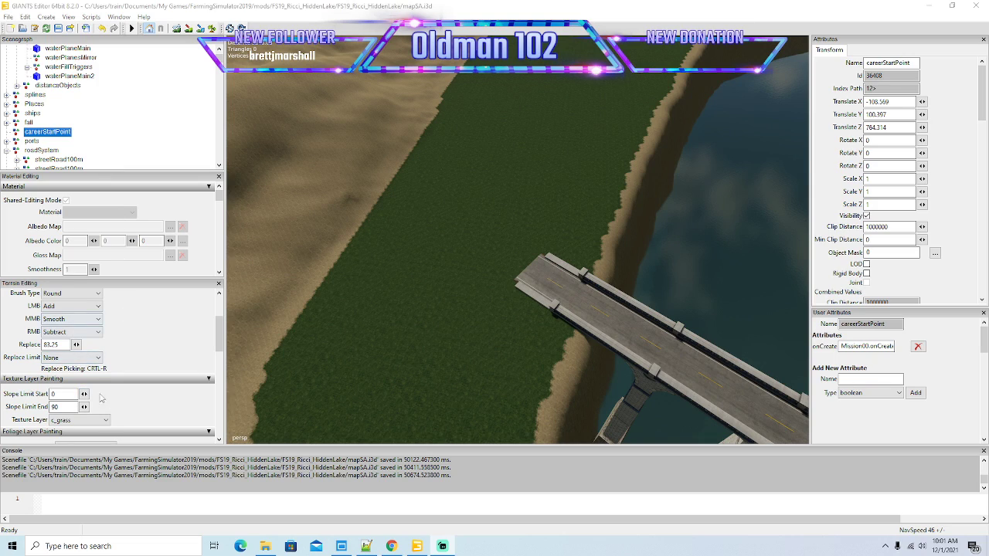
left_click(93, 420)
scroll(77, 232, "down", 3)
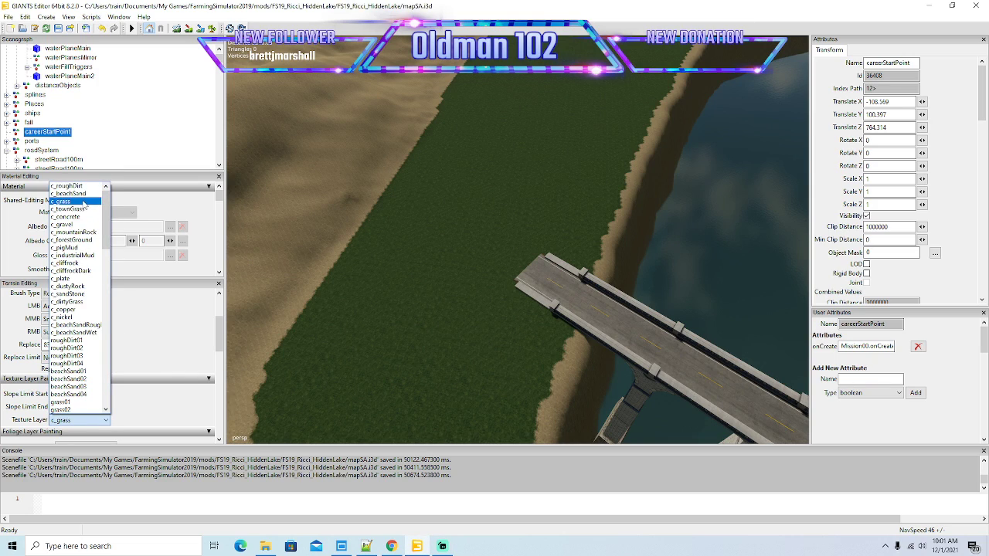
left_click(84, 189)
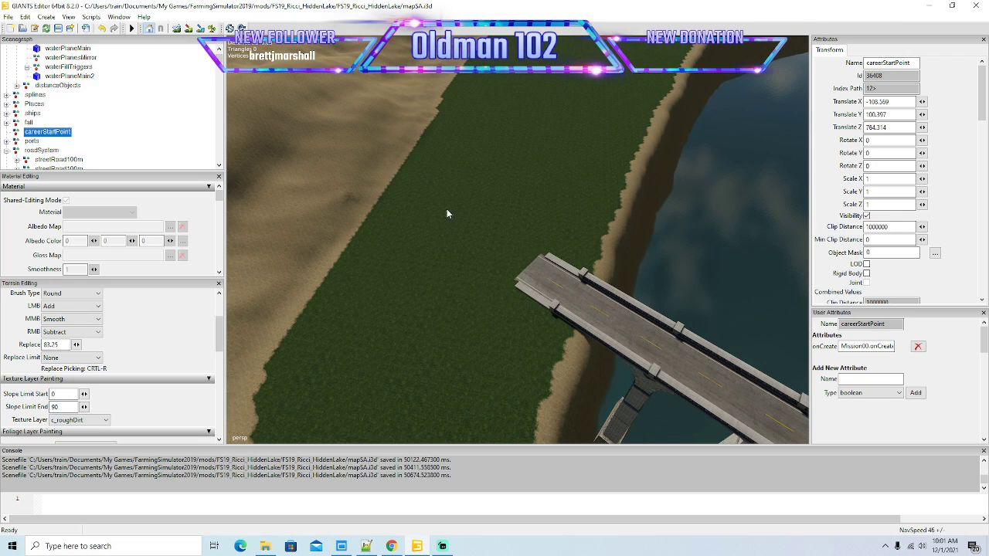
Step: Paint a curved rough-dirt track across the grass, connecting to the end of the stone bridge
left_click_drag(443, 206, 425, 165)
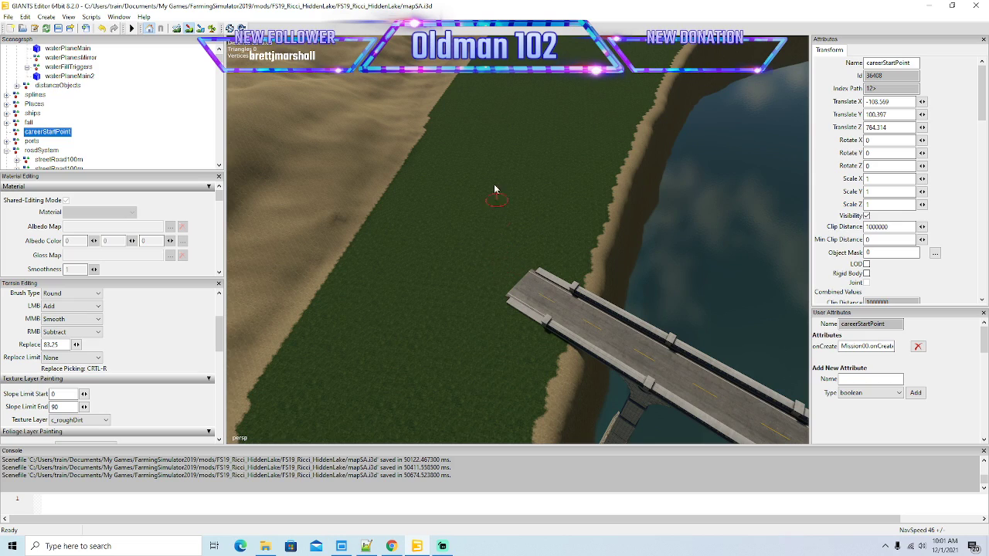
left_click_drag(495, 119, 484, 133)
mouse_move(467, 168)
left_mouse_down()
mouse_move(469, 218)
mouse_move(493, 262)
left_mouse_up()
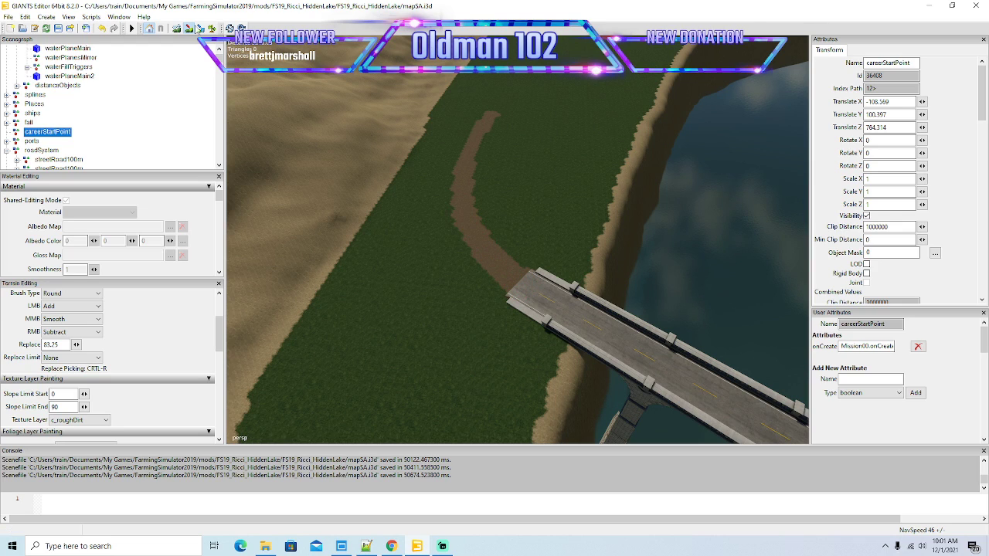
Step: Extend the rough-dirt track over the grass alongside the sand ridge toward the green bridge
left_click_drag(265, 108, 366, 151)
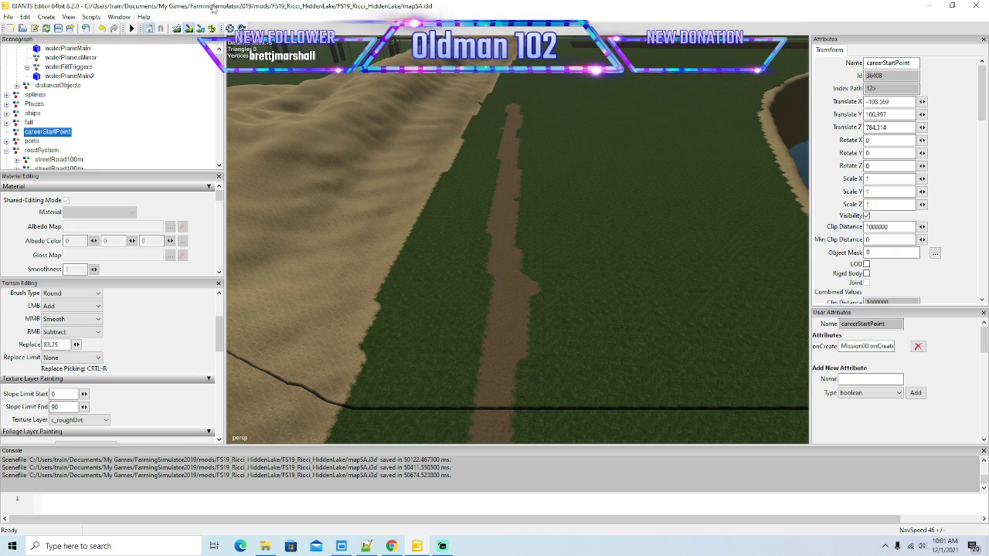
left_click_drag(370, 154, 407, 163)
scroll(372, 105, "up", 3)
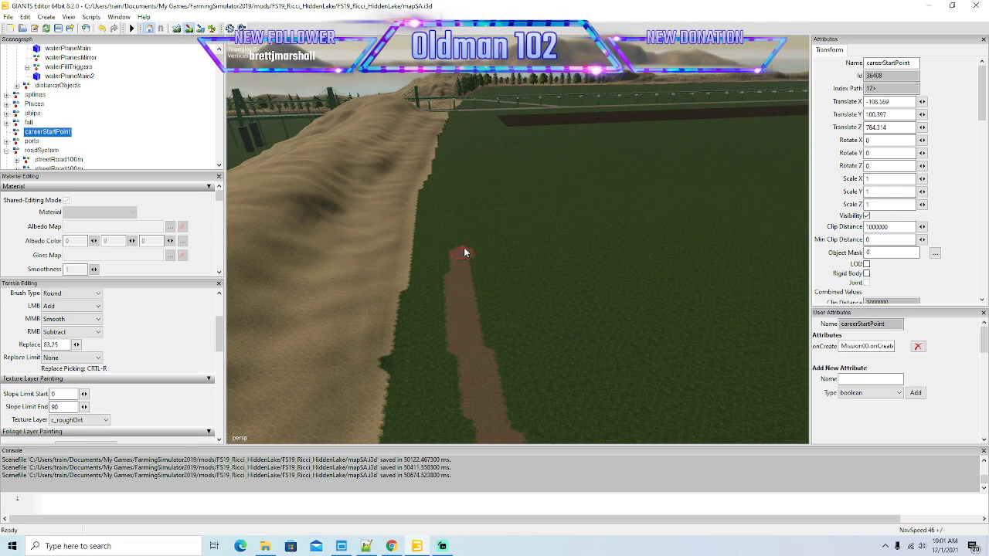
left_click_drag(467, 227, 466, 205)
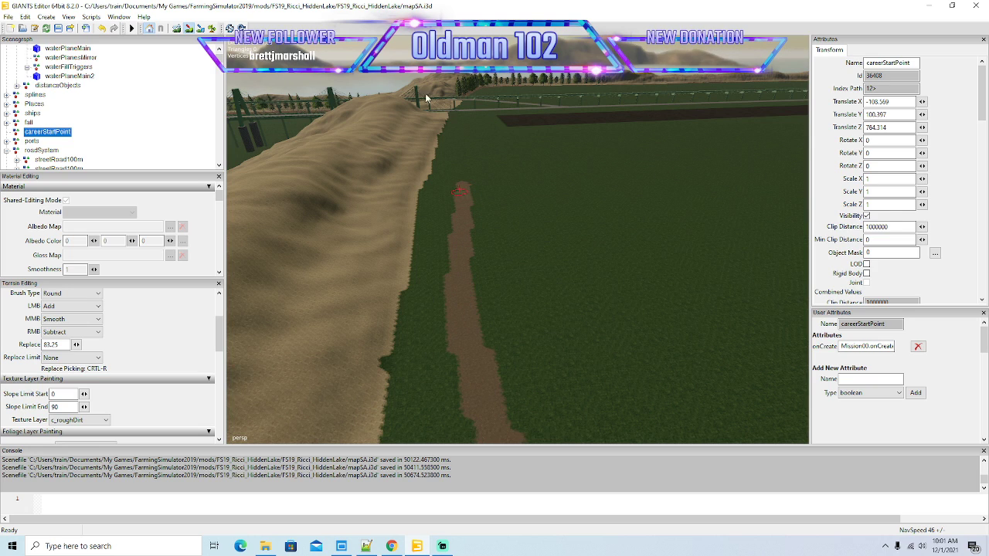
left_click(199, 29)
left_click_drag(307, 113, 261, 116)
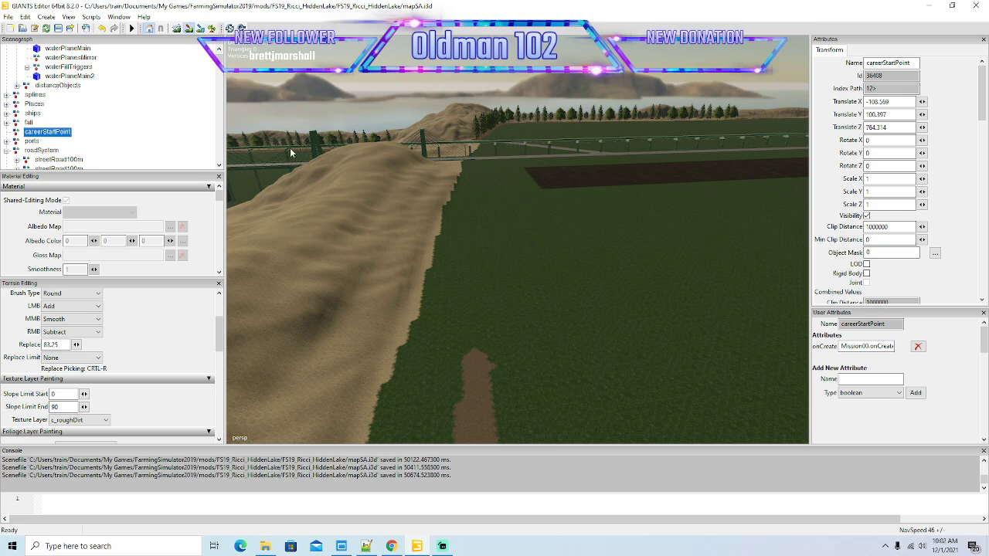
mouse_move(466, 338)
left_mouse_down()
mouse_move(472, 351)
mouse_move(487, 221)
left_mouse_up()
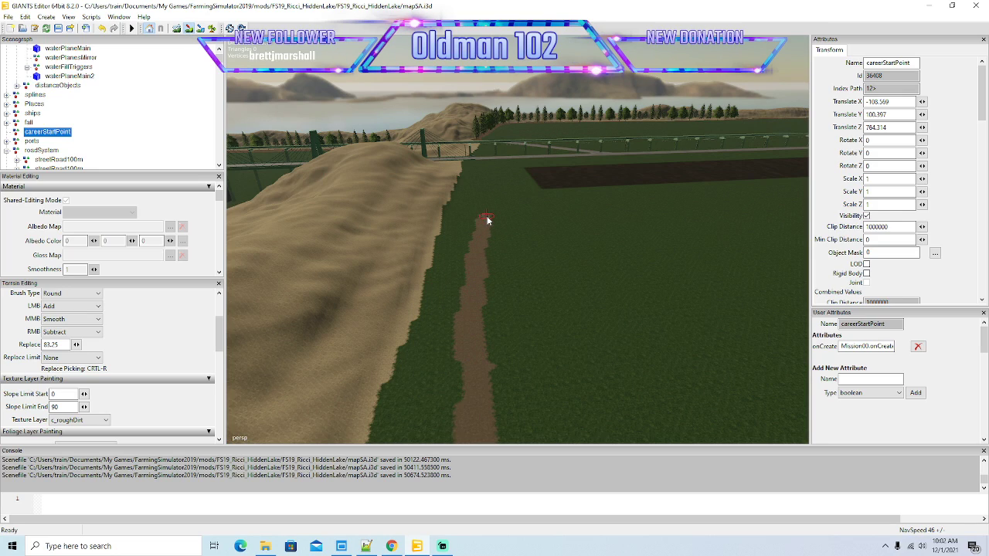
Step: Continue the rough-dirt track past the dark field until it joins the paved road at the green bridge
left_click(188, 29)
left_click_drag(301, 100, 310, 159)
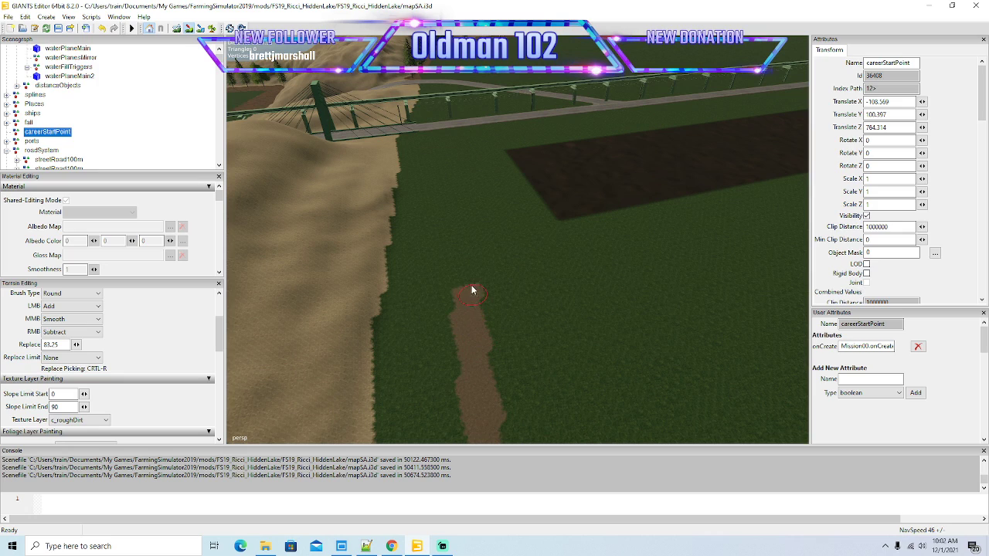
left_click_drag(466, 230, 456, 164)
left_click(188, 28)
mouse_move(301, 116)
left_mouse_down()
mouse_move(300, 98)
mouse_move(332, 164)
mouse_move(320, 127)
left_mouse_up()
scroll(300, 98, "up", 4)
left_click_drag(474, 274, 473, 178)
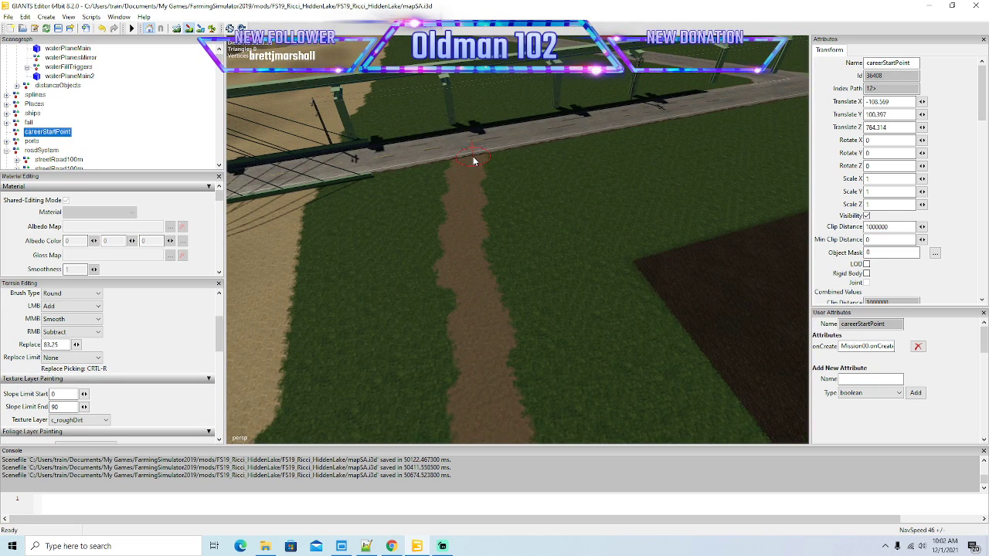
Step: Examine the green bridge, the painted dirt track back to the stone bridge, and the surrounding roads and fields
left_click_drag(575, 202, 525, 212)
scroll(542, 159, "up", 6)
scroll(296, 155, "up", 1)
scroll(379, 213, "down", 5)
scroll(524, 215, "down", 2)
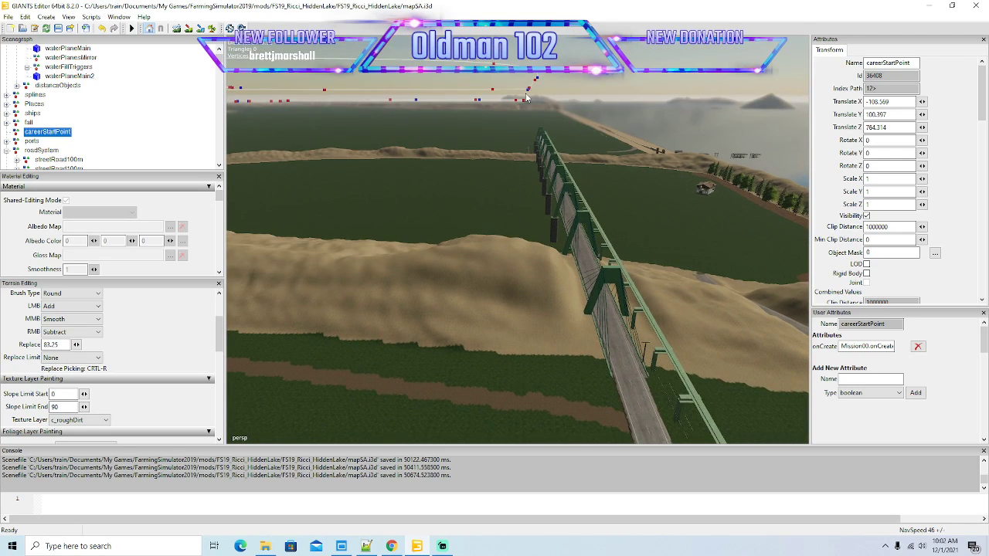
left_click_drag(523, 129, 617, 382)
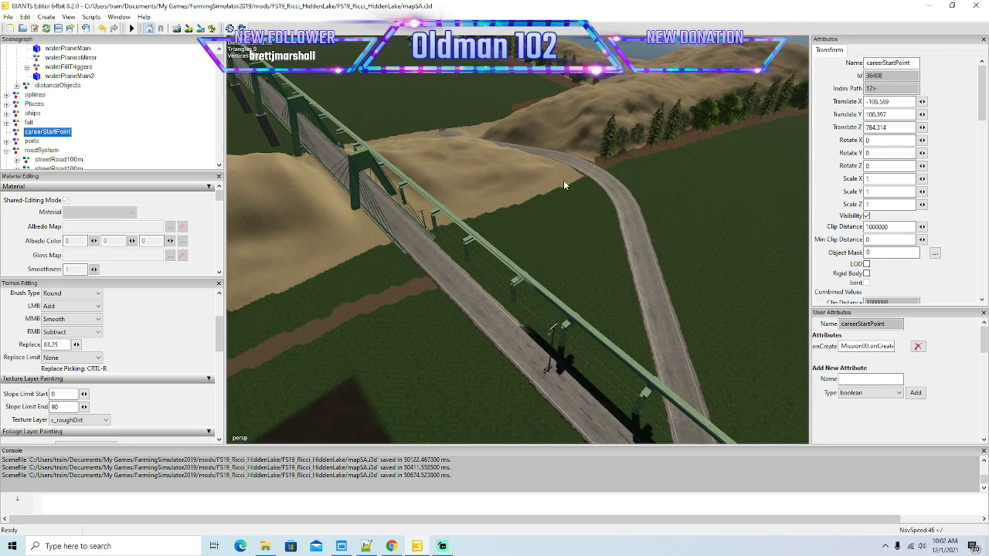
left_click_drag(425, 116, 616, 157)
left_click_drag(525, 301, 523, 349)
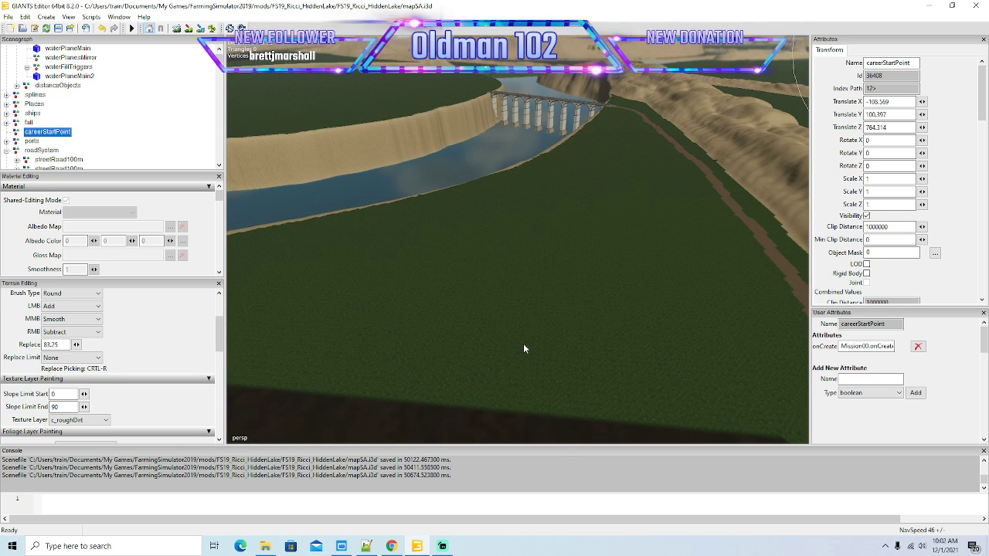
scroll(518, 347, "up", 1)
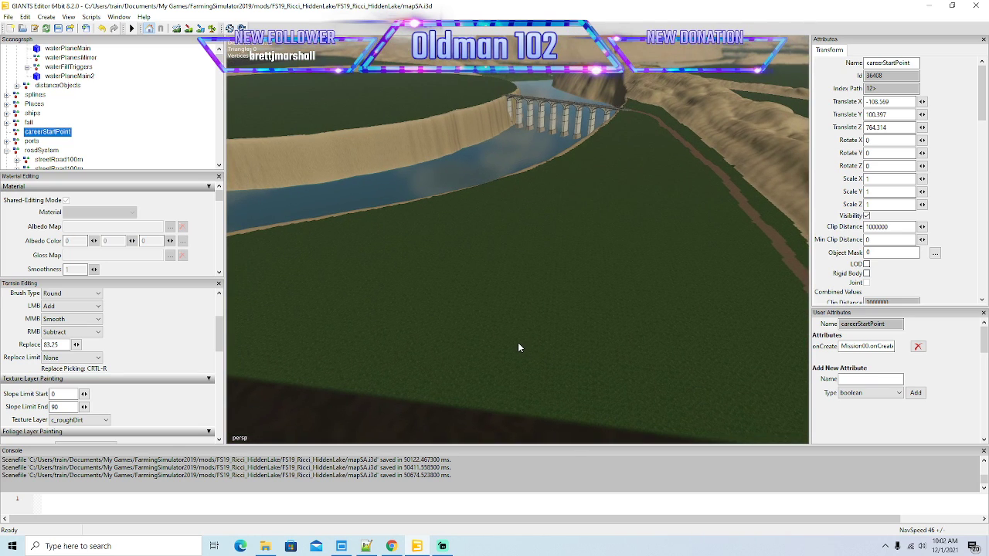
left_click_drag(609, 326, 430, 320)
scroll(428, 268, "up", 2)
scroll(428, 258, "up", 8)
scroll(429, 328, "up", 6)
scroll(430, 320, "up", 3)
Step: Bring the road curve beside the dark field into view and save the mapSA scene
key("w")
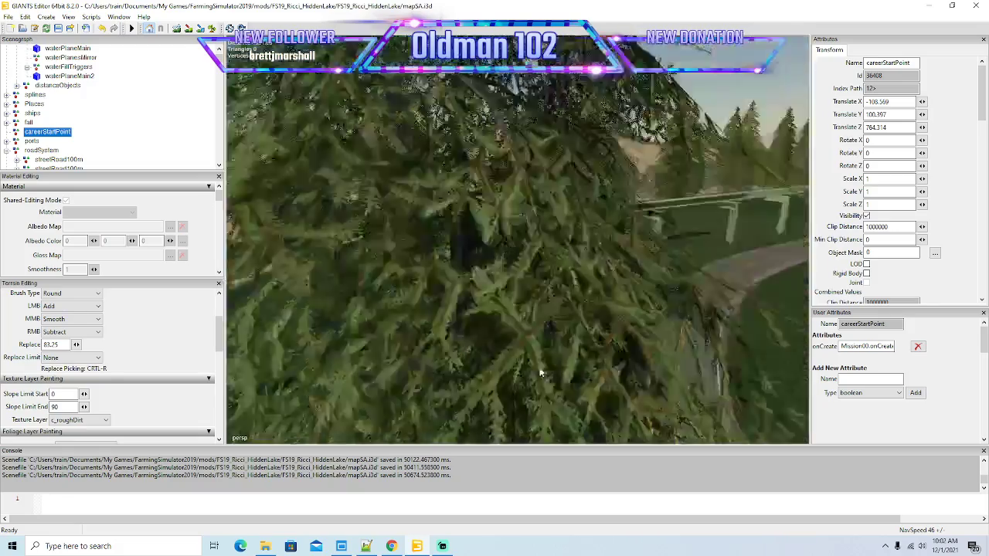
left_click_drag(541, 374, 605, 384)
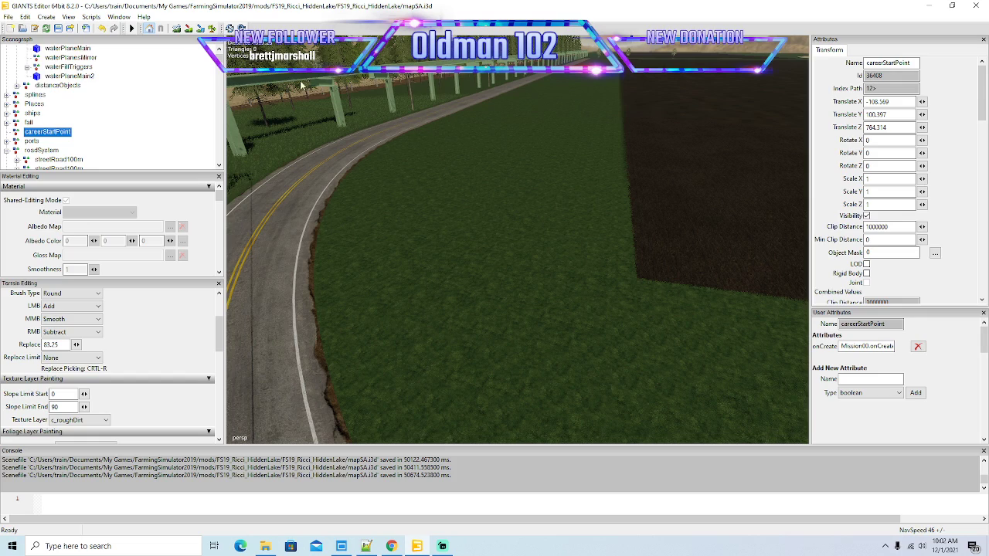
left_click(58, 28)
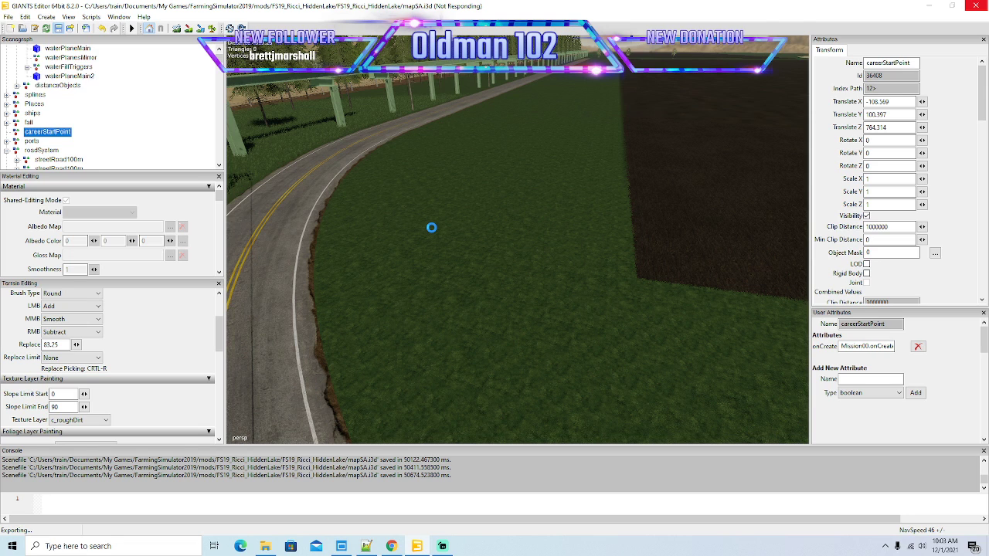
Step: Select the fields group and run the FS19 map script Toggle Render Field Areas
left_click_drag(593, 264, 656, 276)
scroll(593, 312, "down", 8)
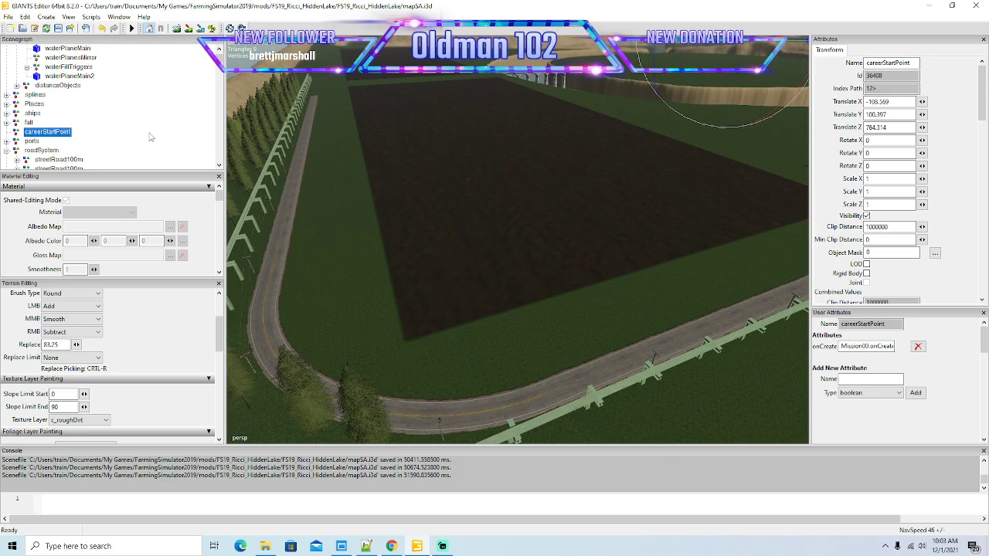
scroll(152, 136, "up", 2)
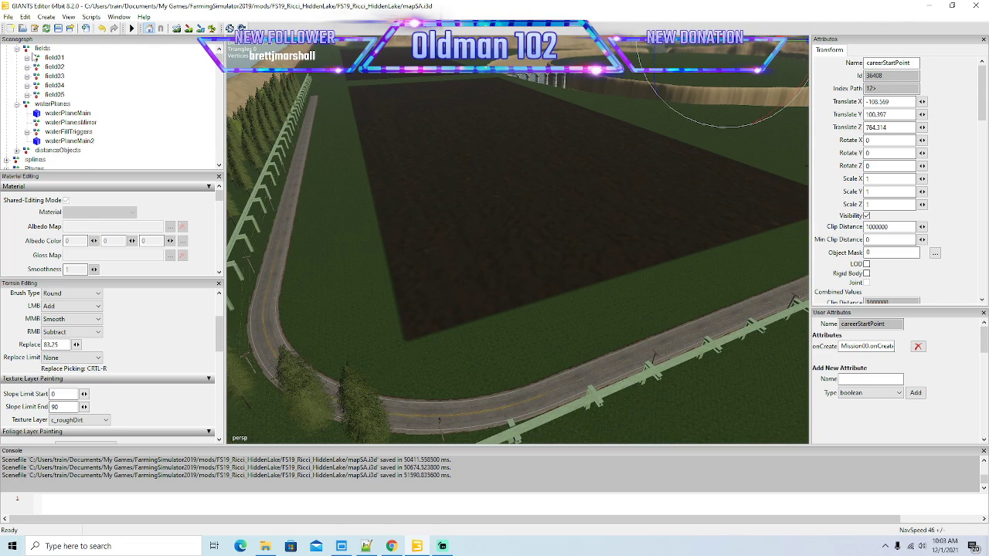
left_click(42, 48)
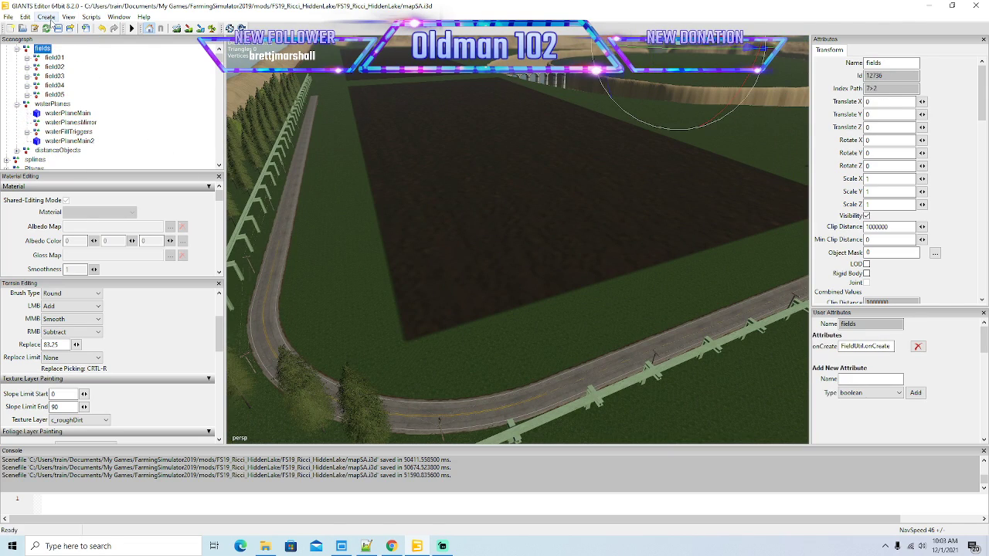
left_click(91, 17)
mouse_move(154, 28)
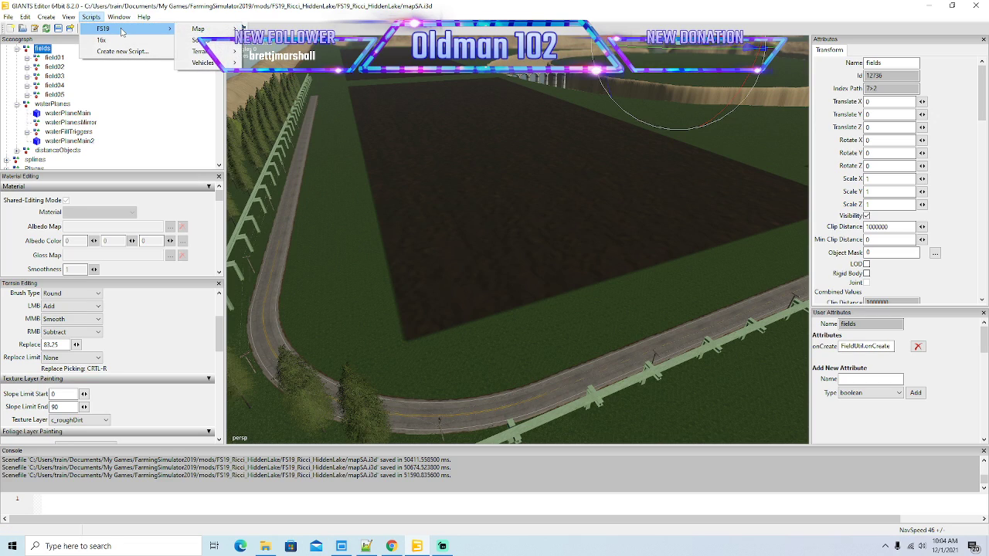
mouse_move(213, 32)
left_click(301, 62)
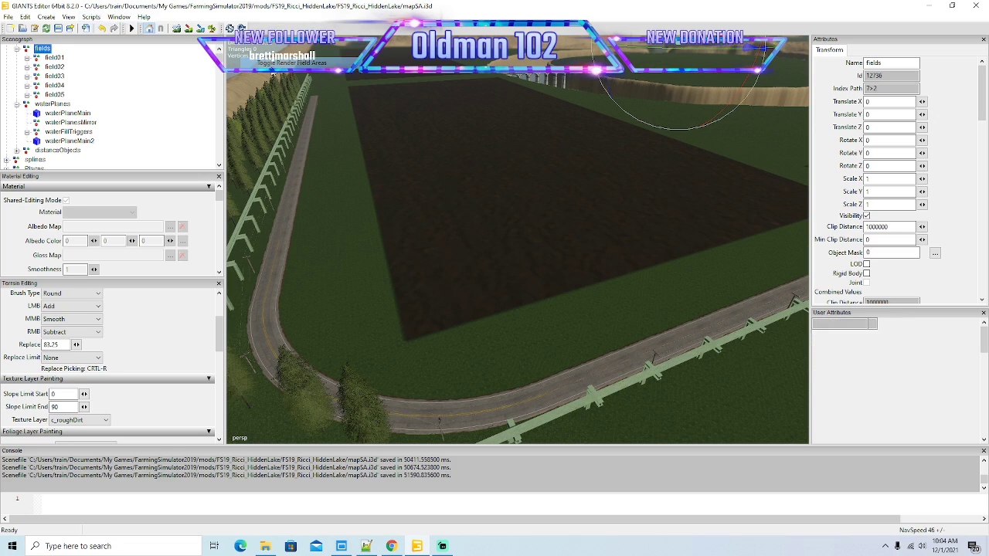
Step: Duplicate field05 in the fields group and rename the copy field06
mouse_move(435, 180)
left_mouse_down()
mouse_move(429, 198)
mouse_move(432, 184)
left_mouse_up()
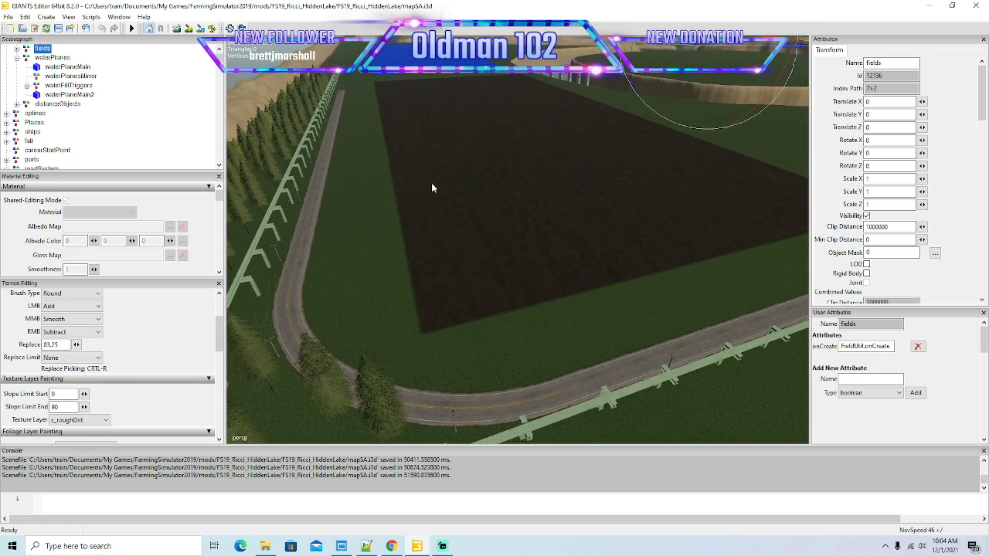
left_click(17, 48)
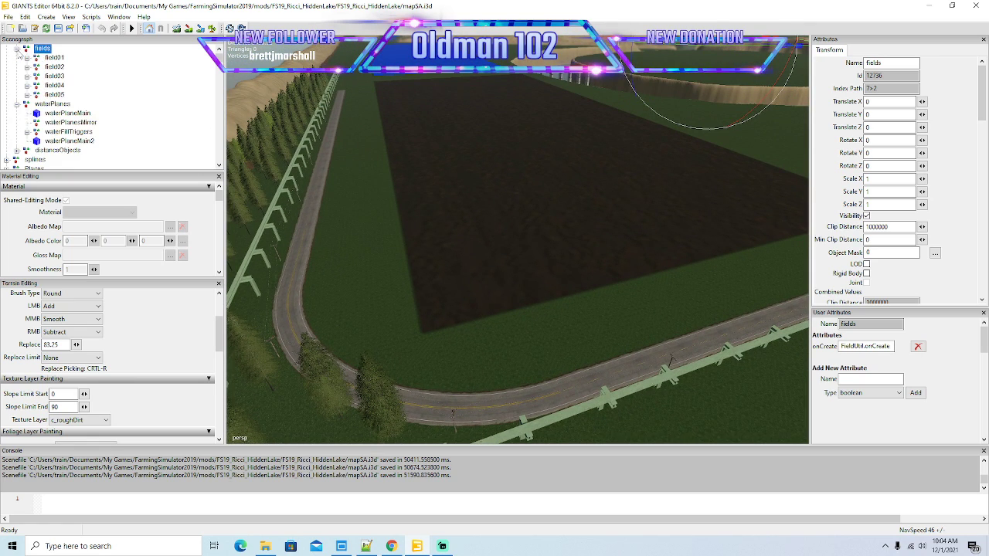
left_click(54, 94)
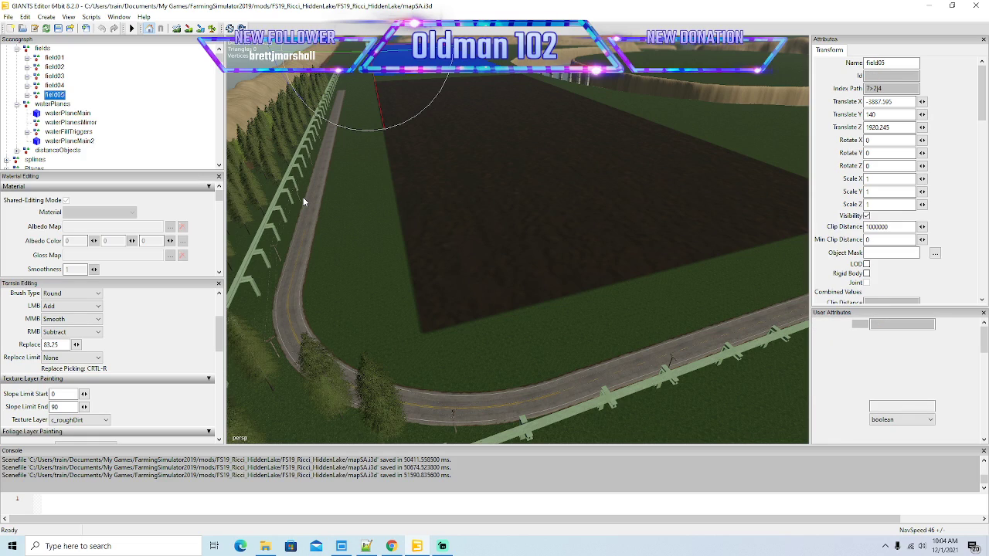
key("ctrl+d")
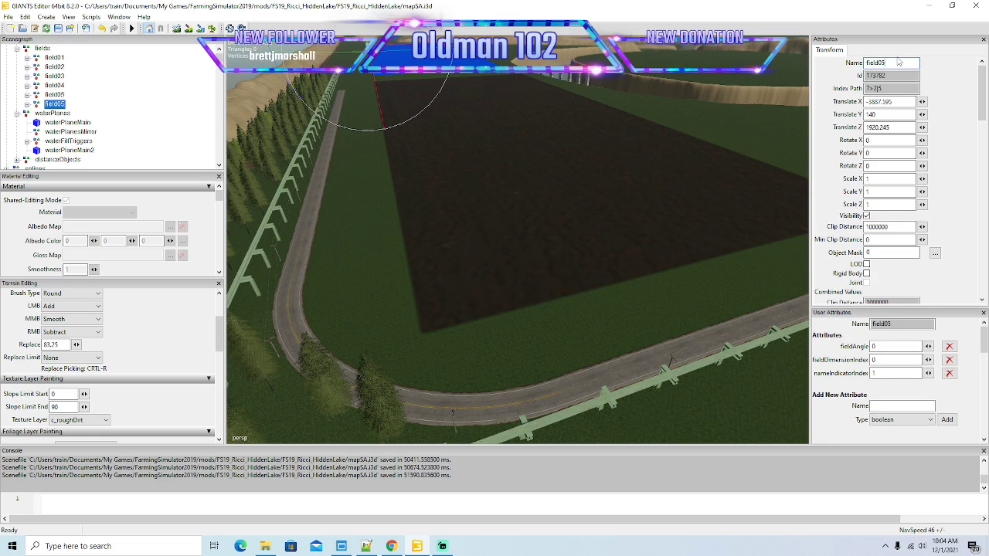
type("6")
key("Return")
Step: Move field06 along Z to about 3014 so it covers the dark field across the road junction
key("f")
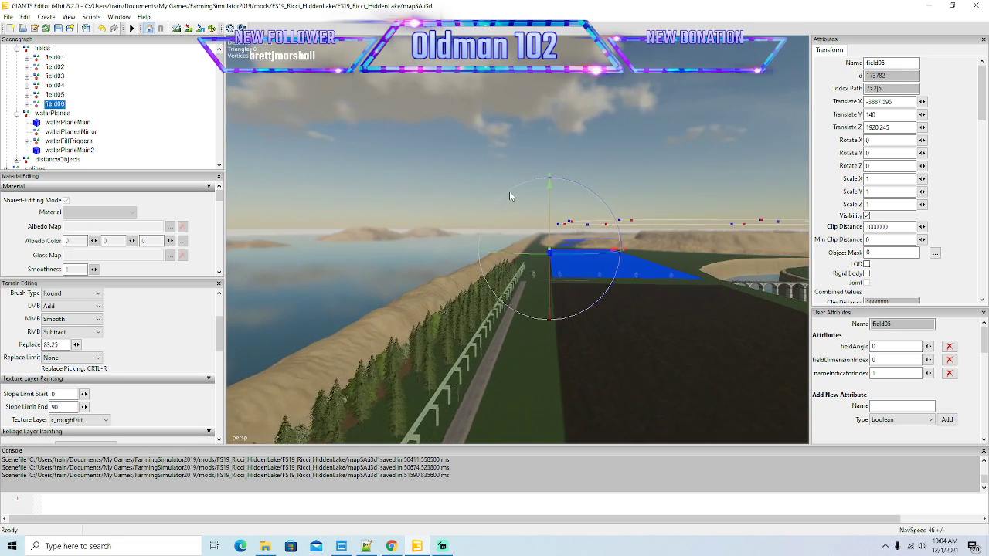
key("w")
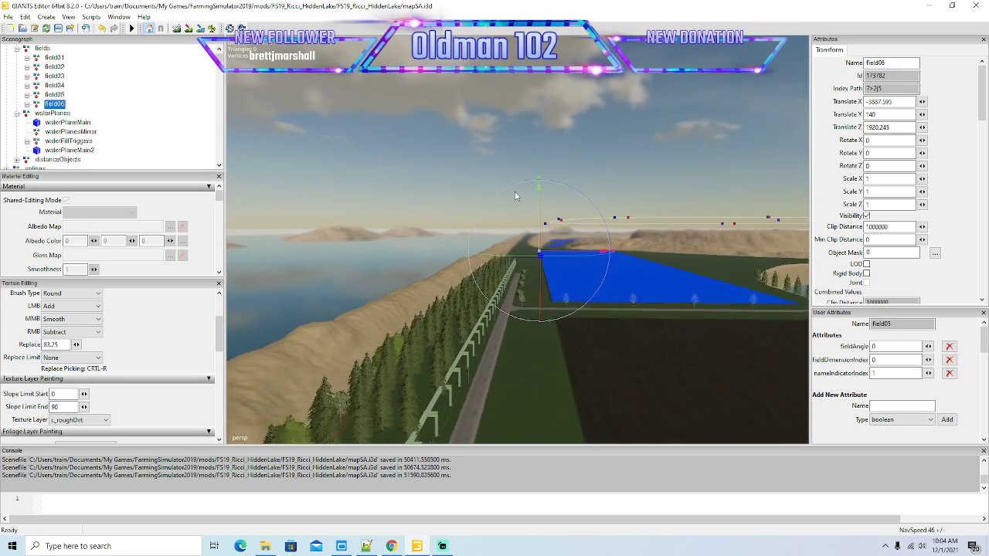
scroll(515, 192, "up", 5)
left_click_drag(515, 192, 608, 272)
scroll(653, 306, "down", 5)
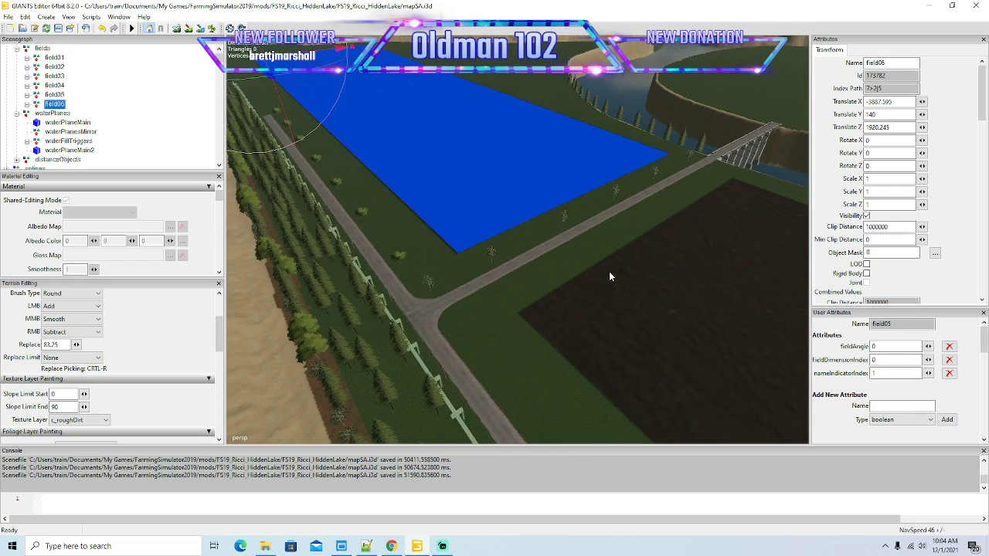
left_click_drag(265, 78, 630, 429)
left_click_drag(461, 259, 572, 371)
Step: Fine-align field06's origin with the dark field's corner at Translate X -3888.976 and Z 3015.216
key("w")
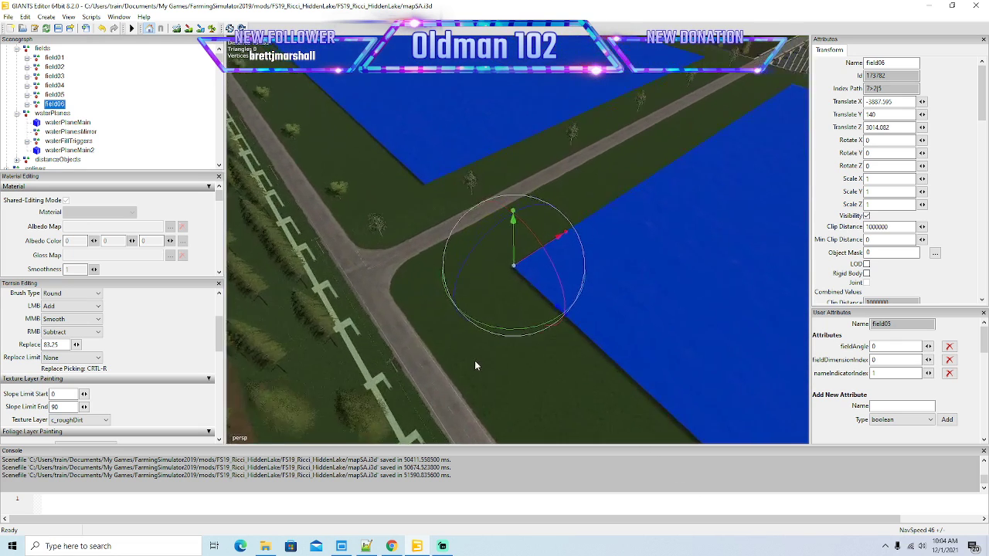
scroll(473, 369, "up", 5)
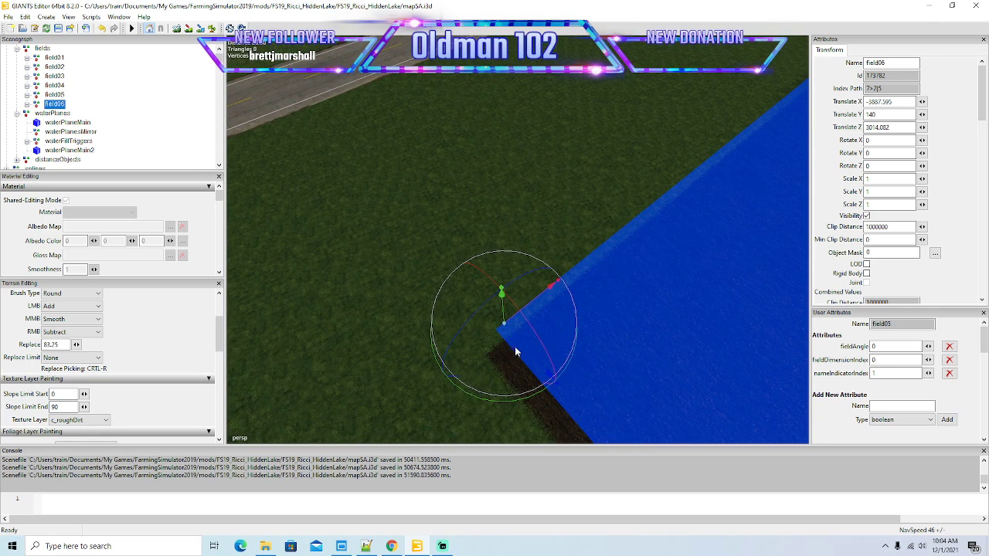
left_click_drag(520, 347, 531, 362)
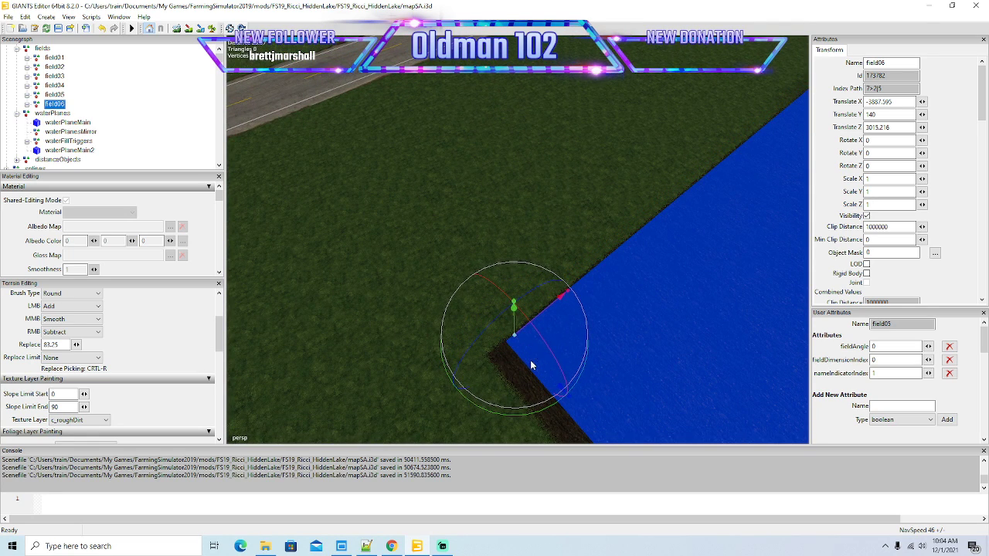
left_click_drag(554, 312, 736, 298)
Step: Move field06's fieldMapIndicator to the middle of the field area, at about X 152.7 and Z 319.7
scroll(607, 357, "down", 10)
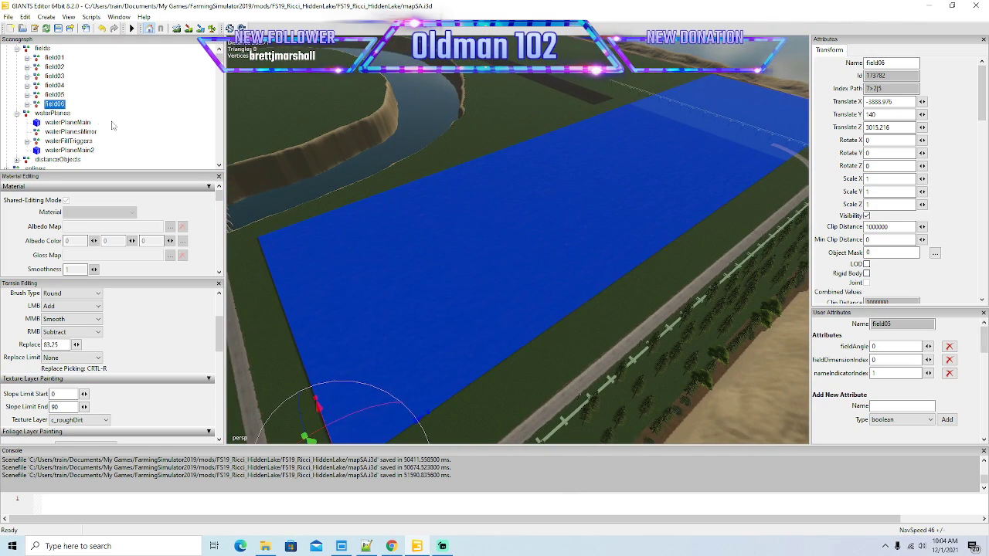
left_click(26, 104)
left_click(51, 123)
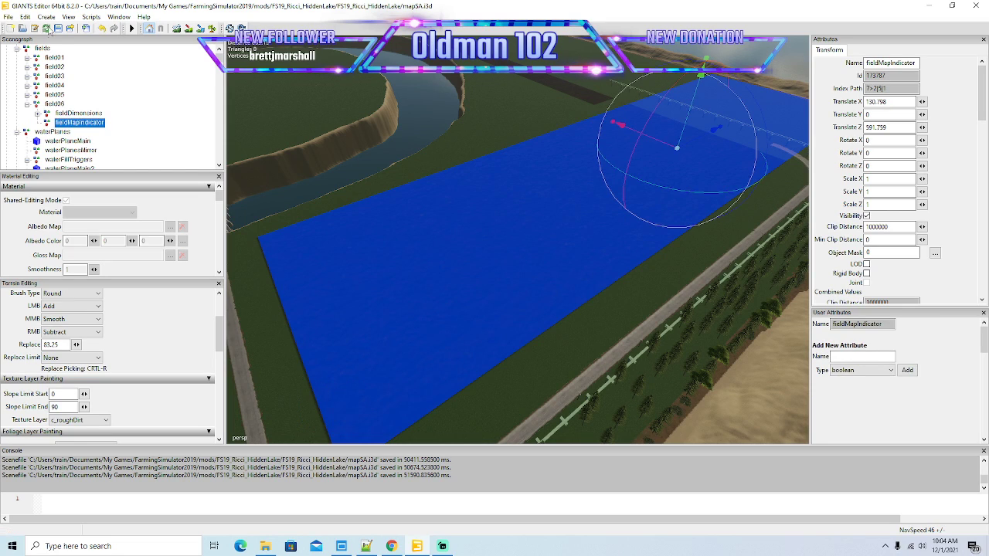
left_click_drag(715, 129, 468, 253)
left_click_drag(548, 221, 526, 188)
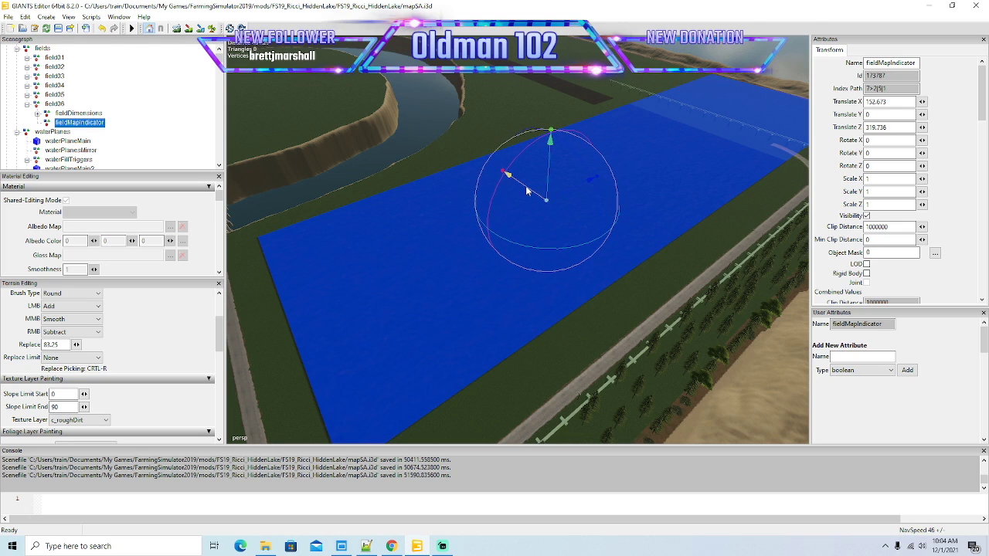
Step: Shift field06's corner01_2 to Translate X 307.473 so it meets the dark field's corner near the stone bridge
left_click(37, 113)
left_click(71, 123)
key("f")
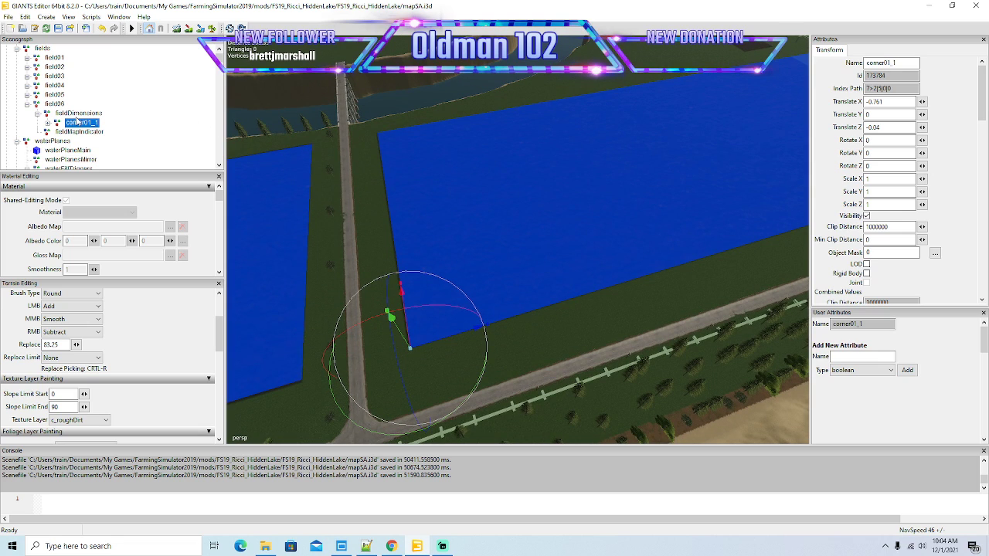
left_click(48, 122)
left_click(92, 131)
key("f")
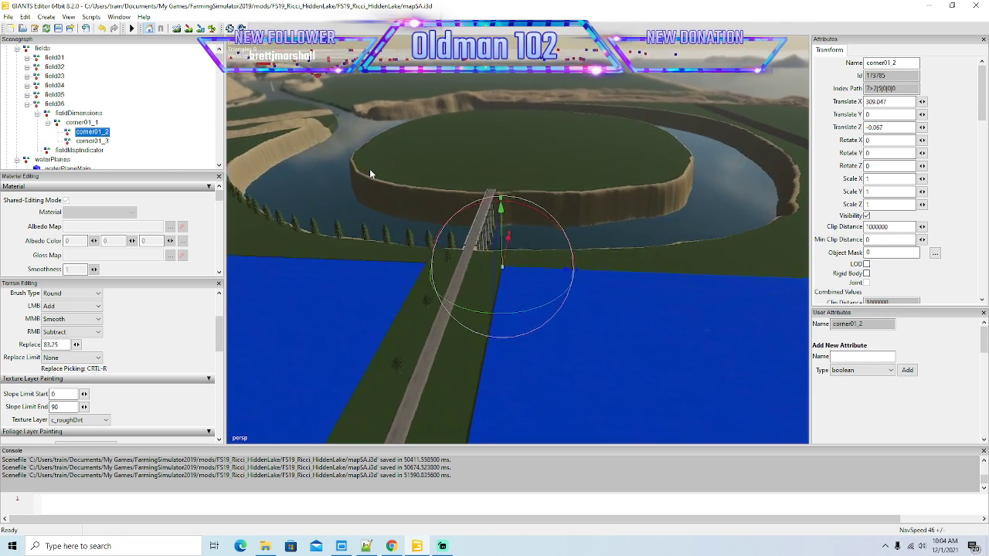
scroll(369, 169, "up", 10)
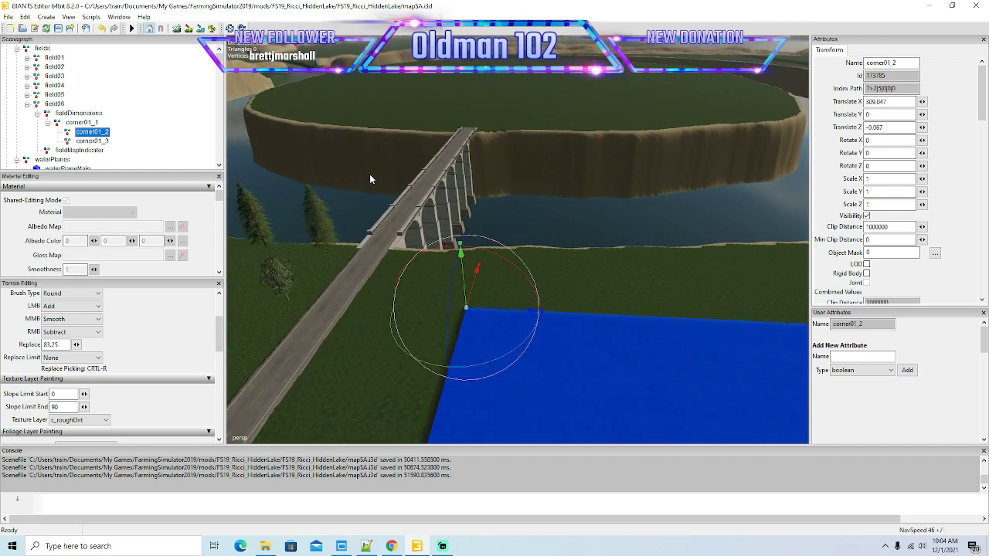
scroll(369, 179, "up", 6)
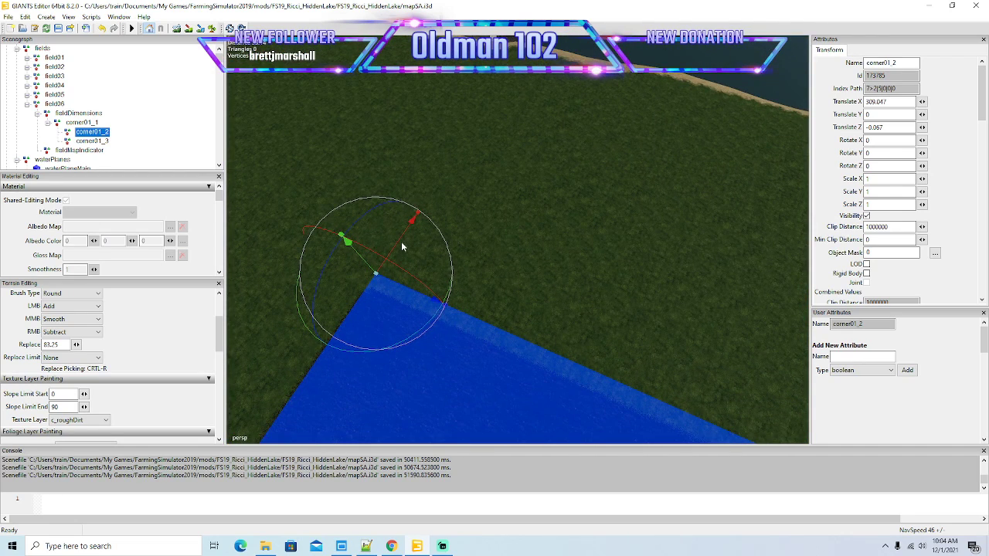
left_click_drag(402, 246, 393, 258)
Step: Place field06's corner01_3 on the dark field's far corner with Interactive Placement and fine-tune it to X 307.539, Z 688.432
left_click_drag(430, 303, 686, 165)
scroll(687, 165, "up", 10)
left_click_drag(686, 165, 511, 303)
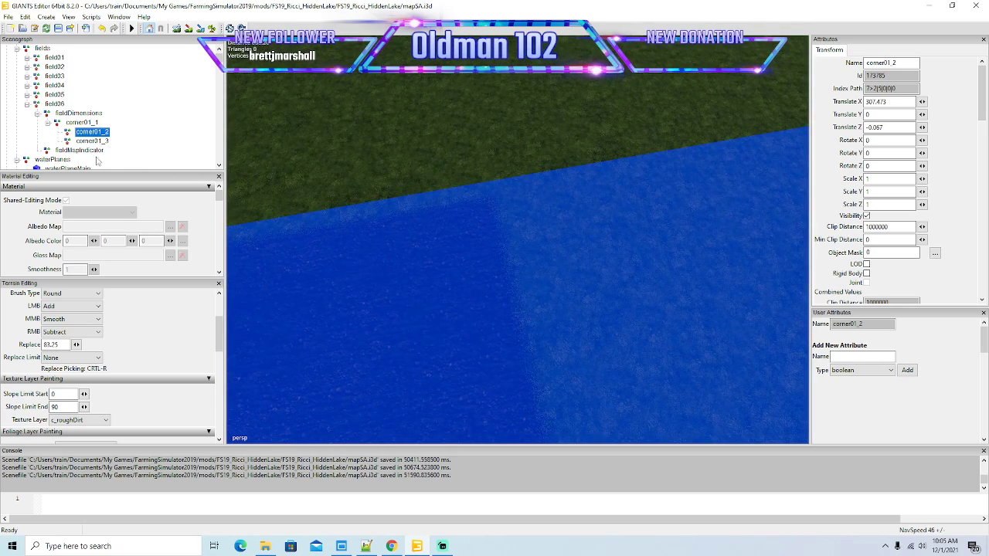
left_click(83, 140)
left_click(26, 16)
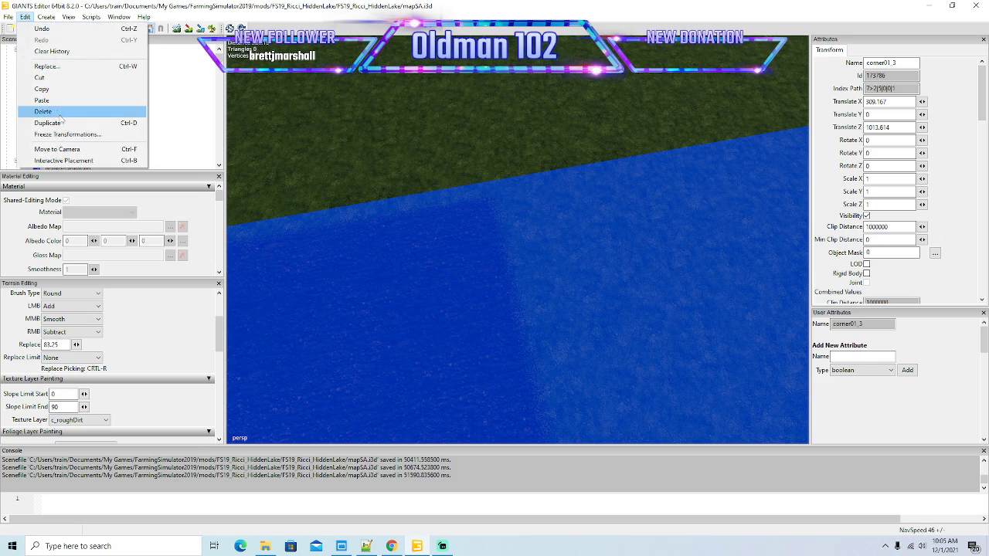
left_click(64, 160)
left_click(486, 206)
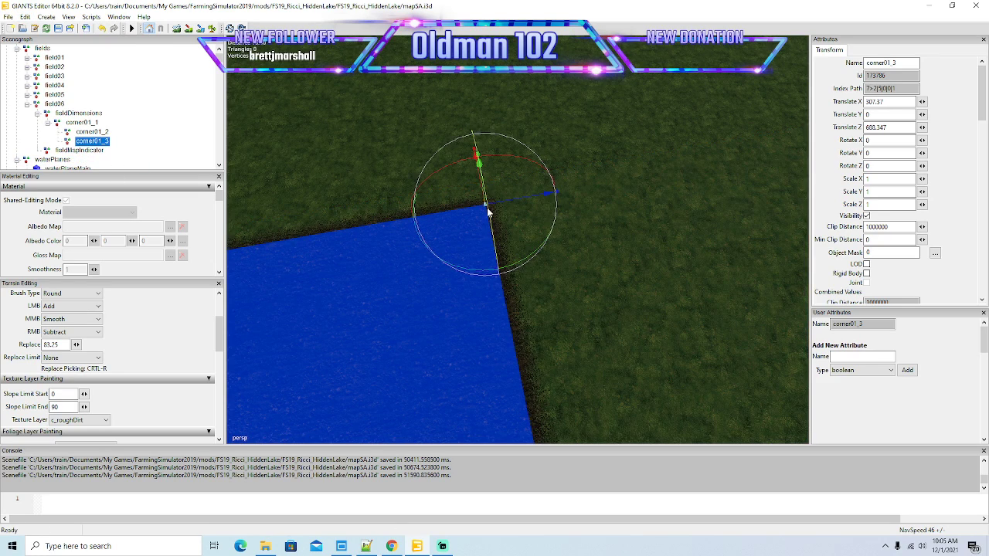
left_click_drag(499, 203, 502, 202)
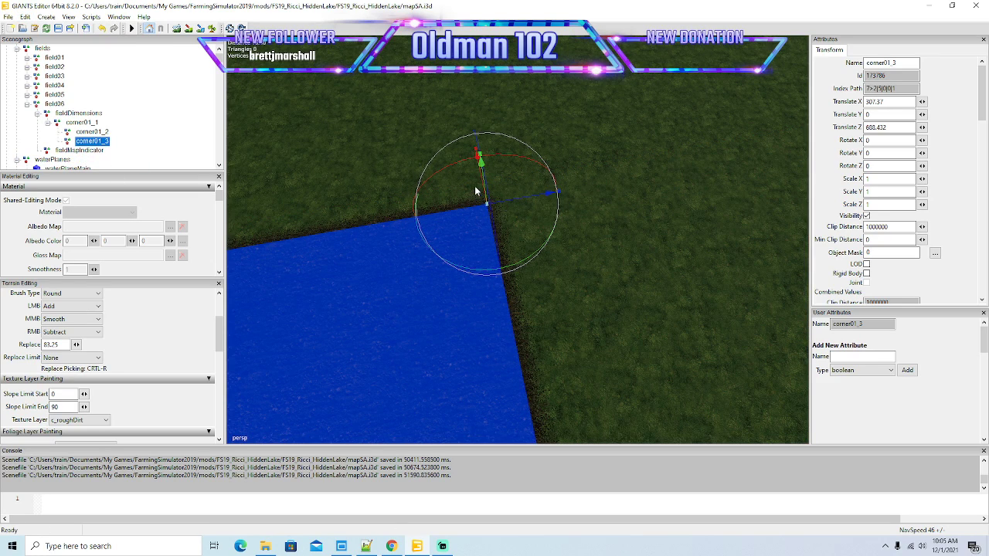
left_click(482, 184)
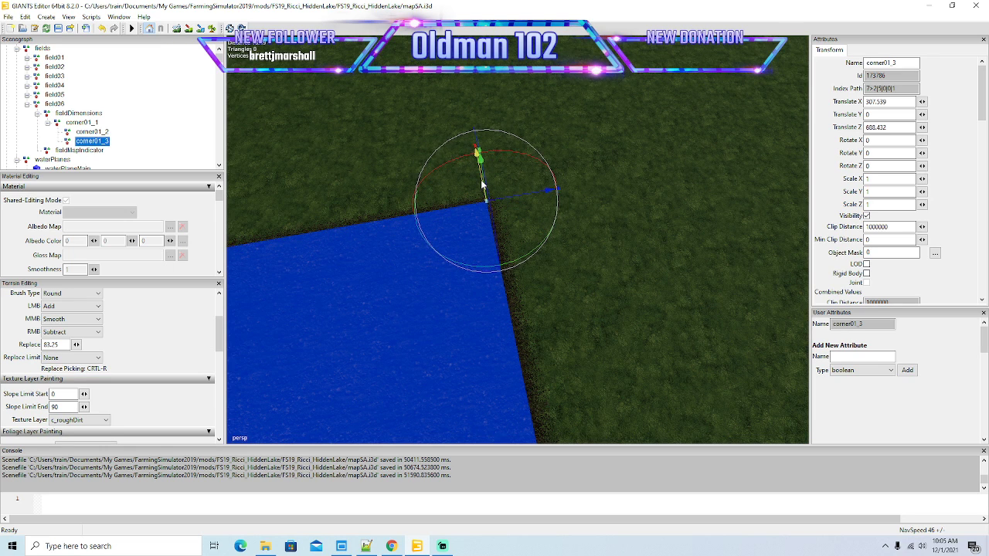
Step: Collapse field06, duplicate it and rename the copy field07
scroll(478, 218, "down", 6)
left_click_drag(481, 184, 286, 174)
scroll(285, 174, "down", 4)
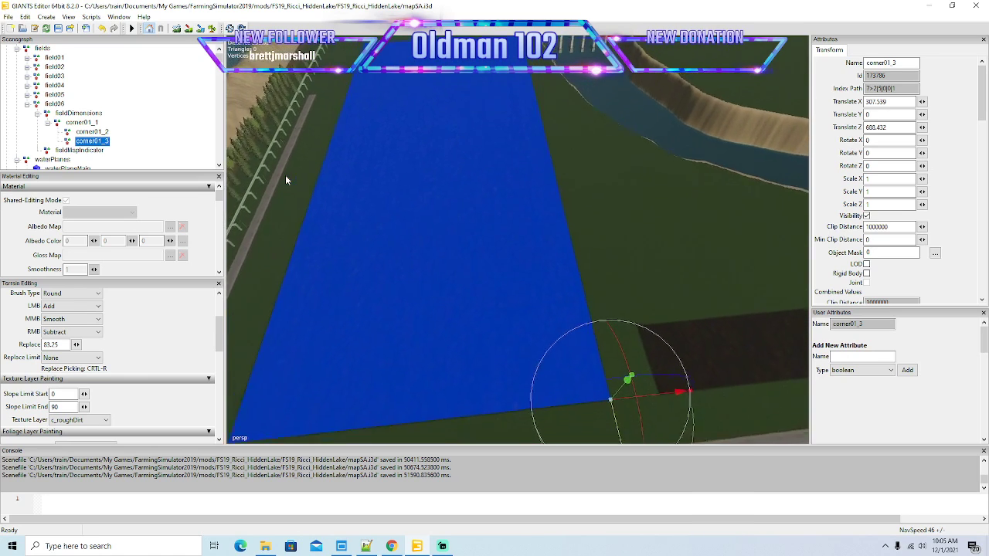
left_click(27, 104)
left_click_drag(337, 202, 440, 208)
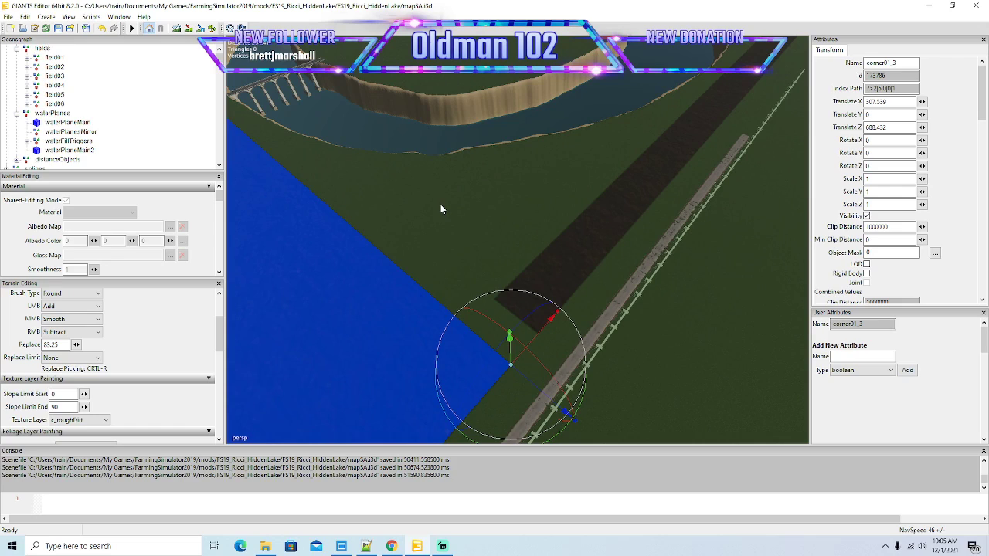
left_click(54, 103)
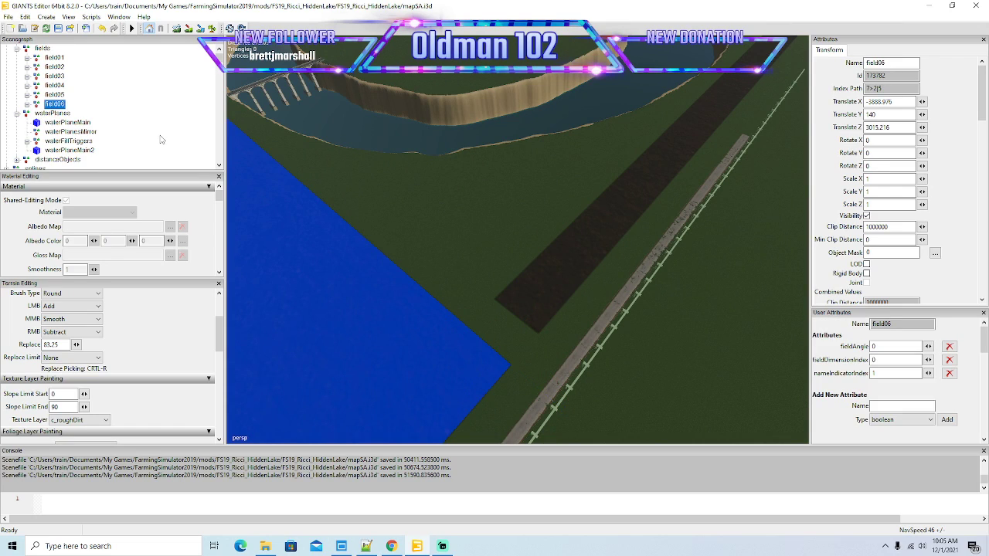
key("ctrl+d")
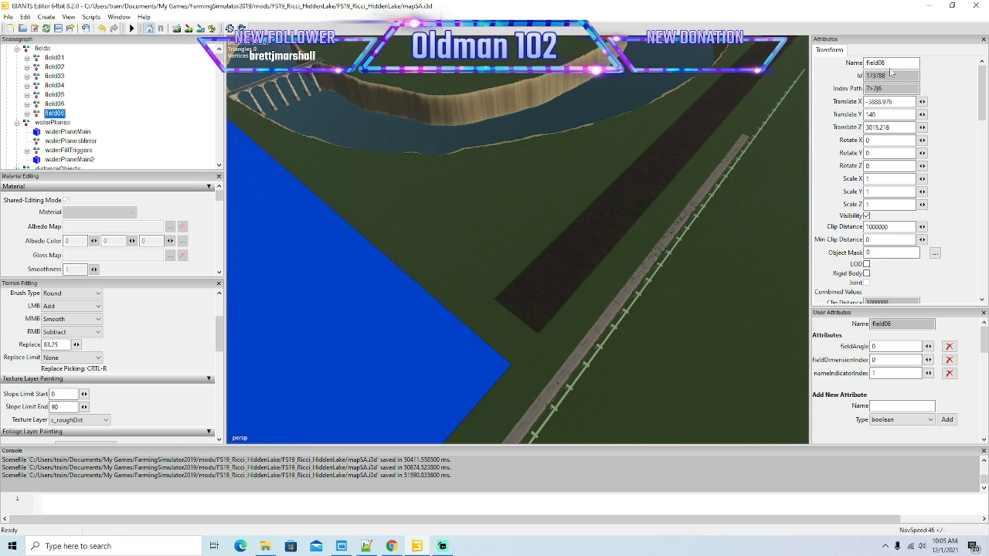
type("7")
key("Return")
Step: Move field07 to the near corner of the narrow dark strip, at about X -3539.9 and Z 3643.5
left_click_drag(512, 220, 427, 217)
left_click_drag(328, 101, 616, 371)
left_click_drag(523, 326, 555, 328)
scroll(549, 316, "up", 4)
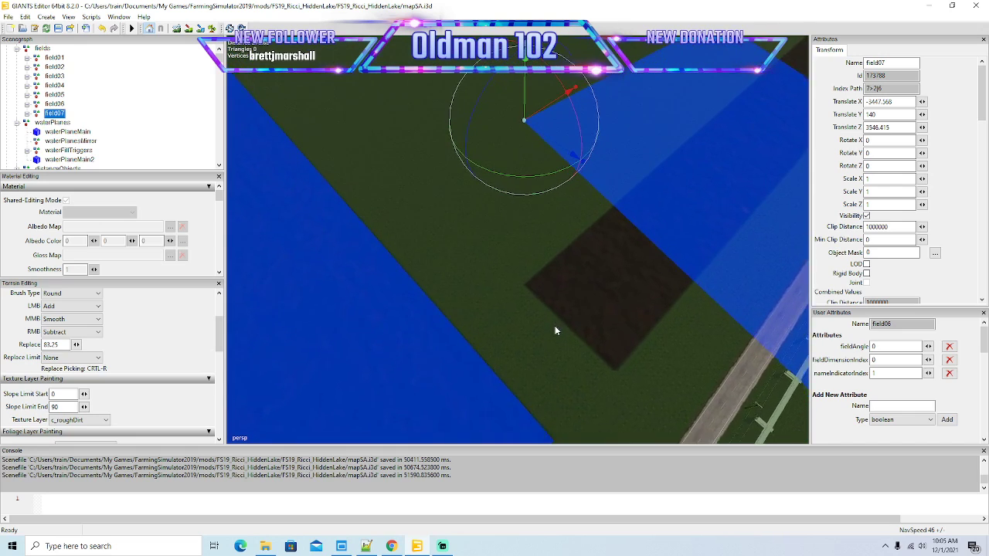
scroll(556, 328, "up", 1)
left_click_drag(541, 108, 657, 348)
scroll(554, 352, "up", 2)
Step: Expand field07 and shift its fieldDimensions to about 2.63 on X so the starting corner fits the dark strip's corner
left_click(27, 113)
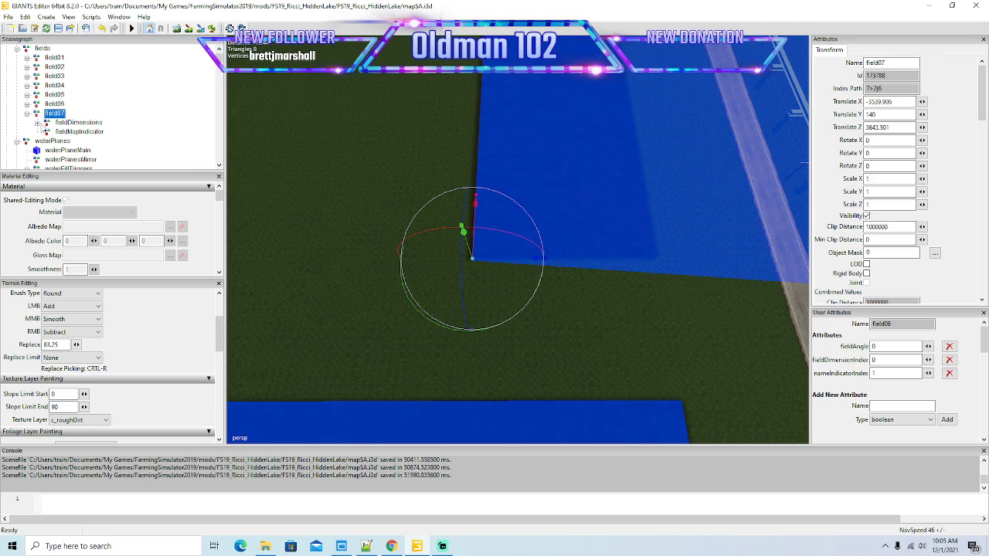
left_click(36, 122)
left_click(47, 132)
left_click(59, 135)
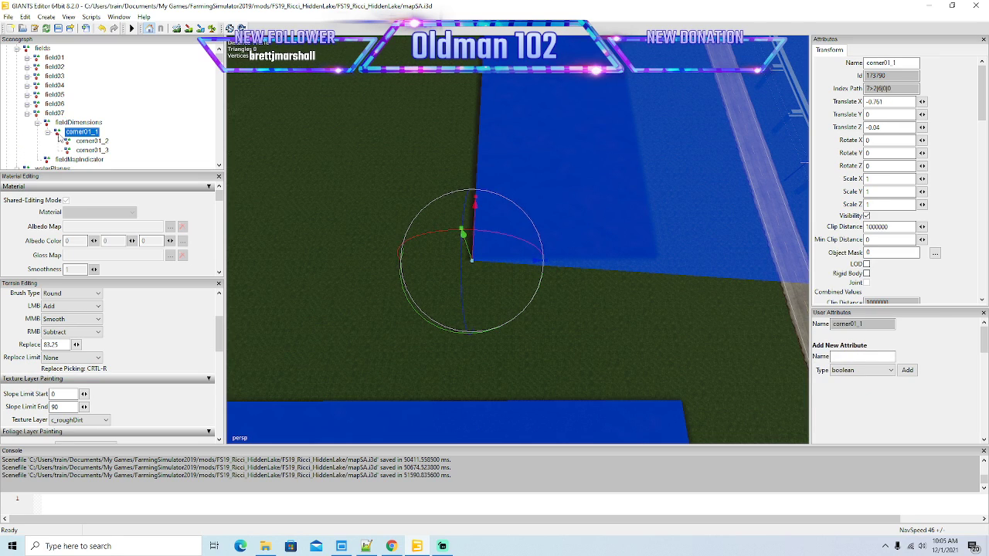
left_click(71, 142)
key("f")
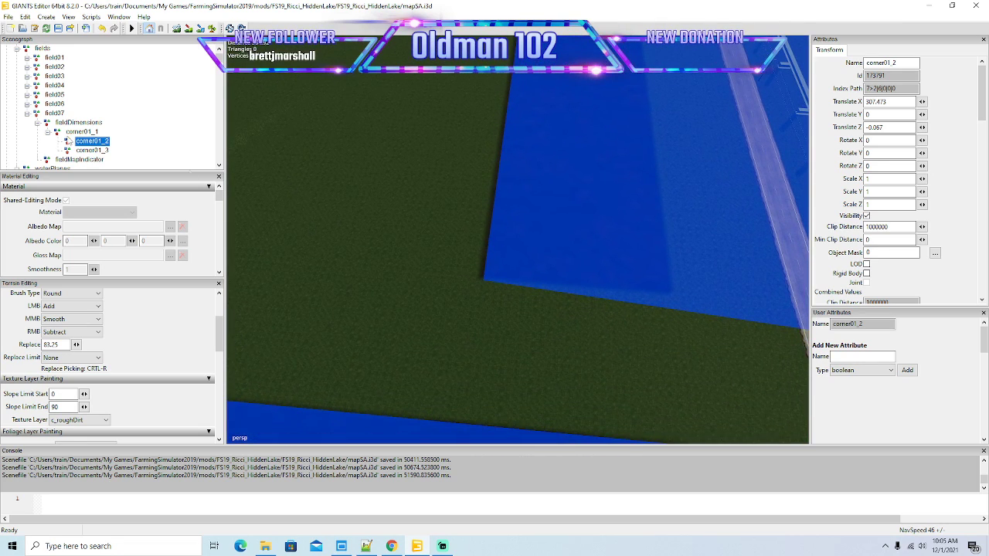
left_click(81, 132)
key("f")
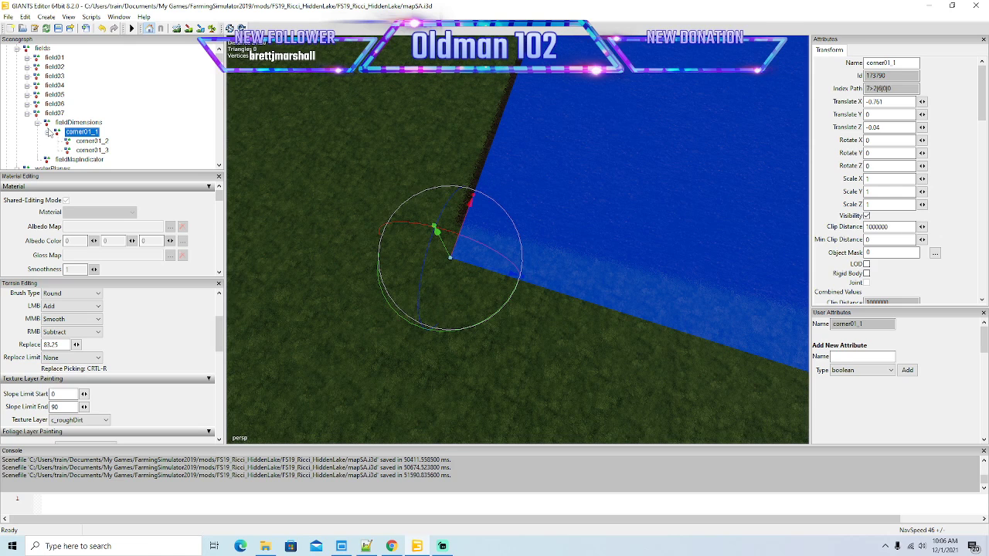
left_click(77, 122)
key("f")
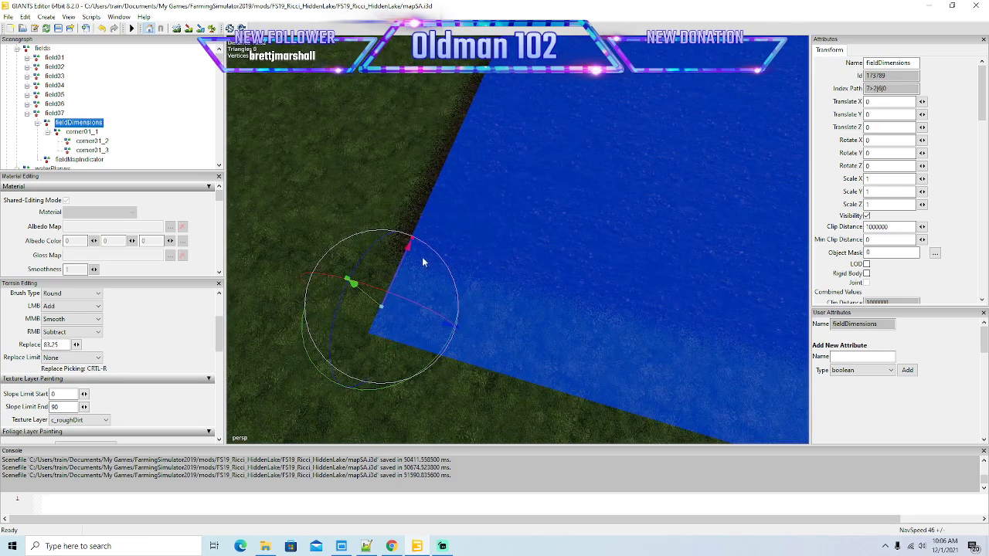
left_click_drag(401, 268, 479, 198)
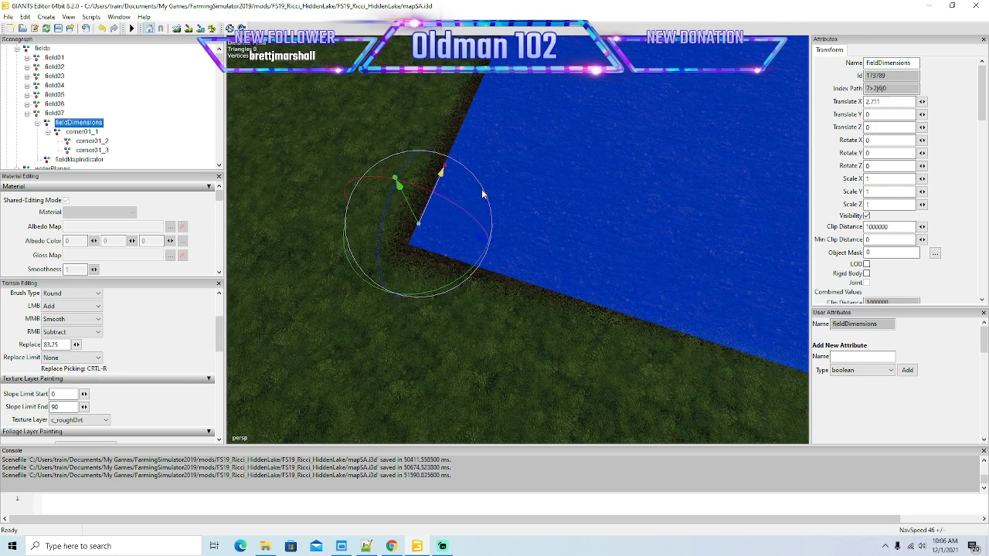
key("f")
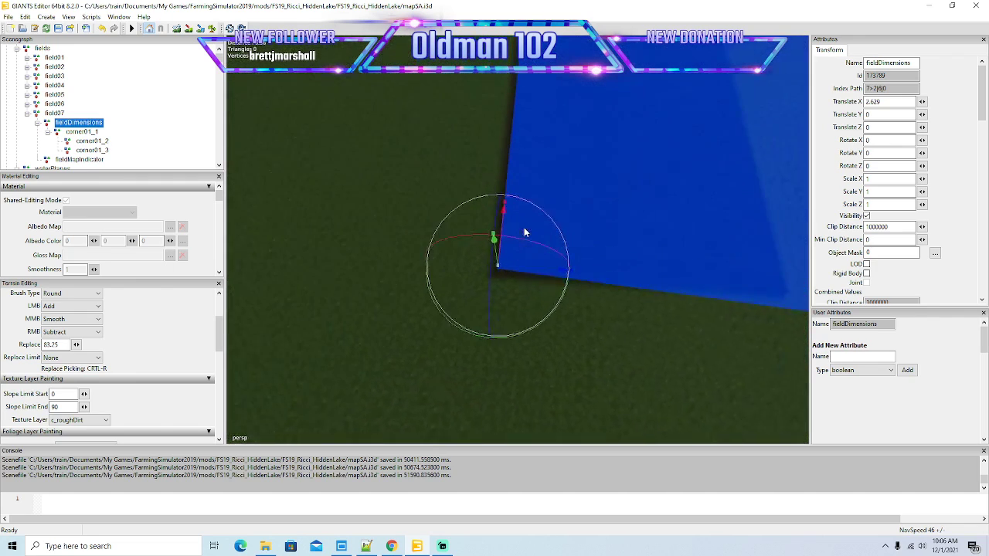
left_click(64, 133)
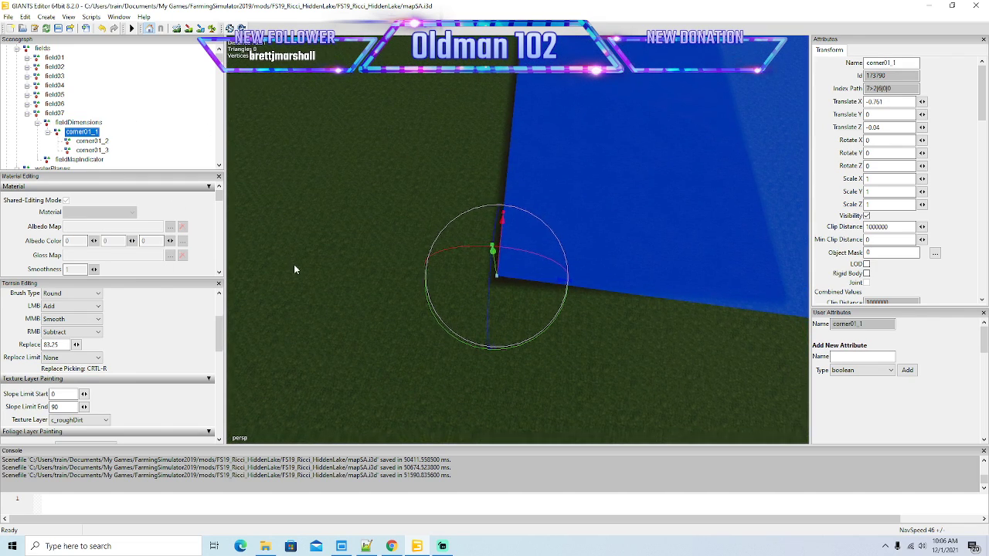
Step: Shift field07's corner01_1 to about -0.202 on Z so it fits the near corner of the narrow dark strip
key("f")
left_click_drag(469, 299, 476, 152)
scroll(476, 152, "up", 4)
Step: Place field07's corner01_2 on the far corner of the dark strip, along the same long edge, using Interactive Placement
key("w")
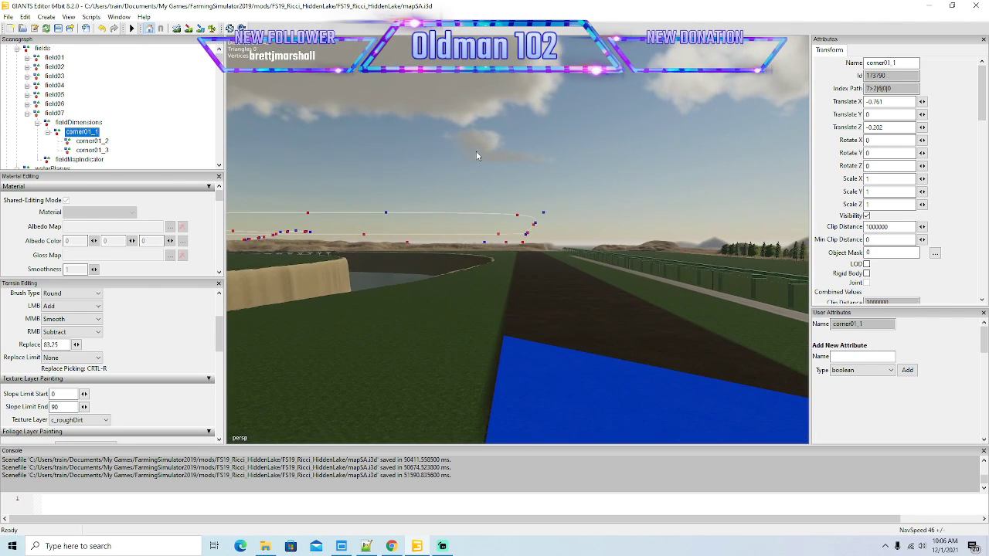
key("w")
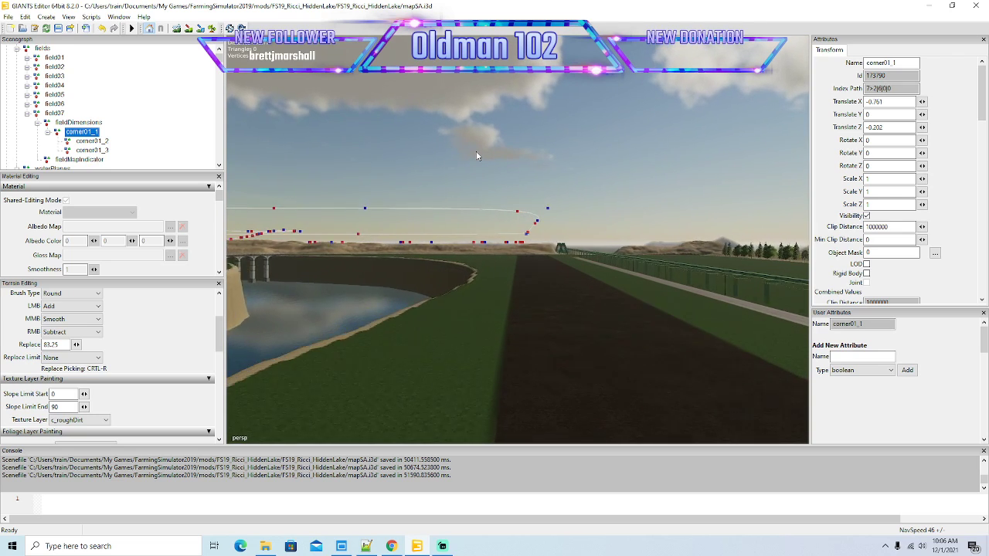
key("w")
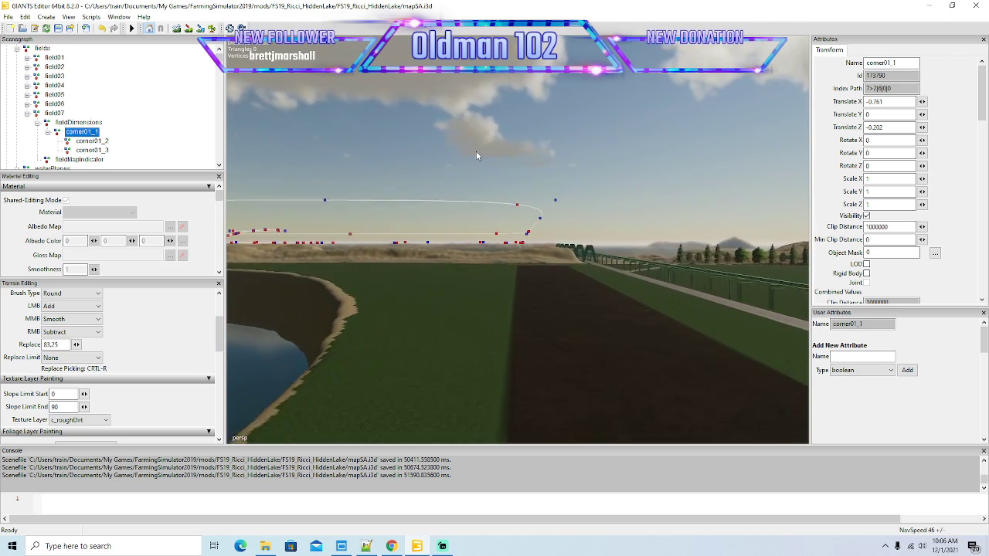
left_click_drag(476, 152, 477, 160)
key("w")
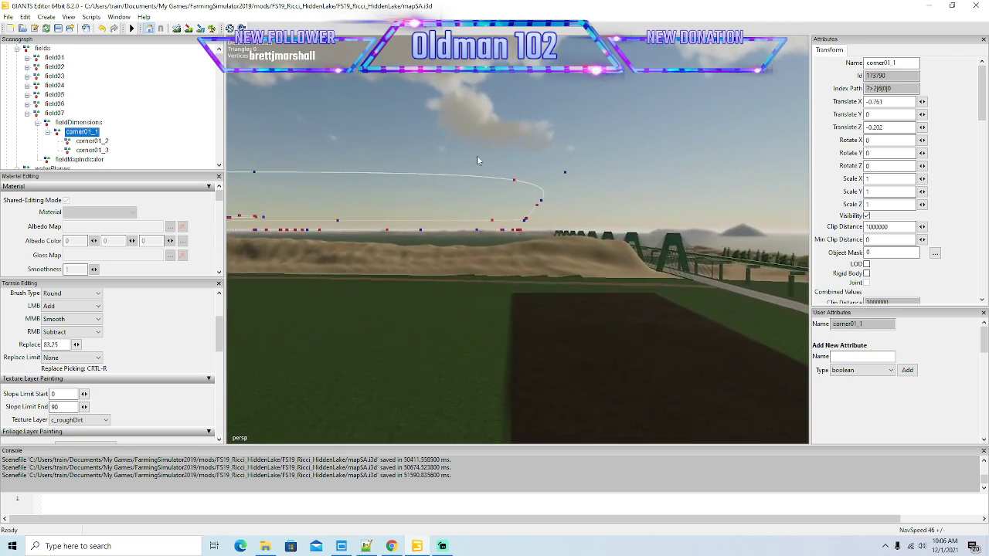
left_click_drag(477, 258, 471, 225)
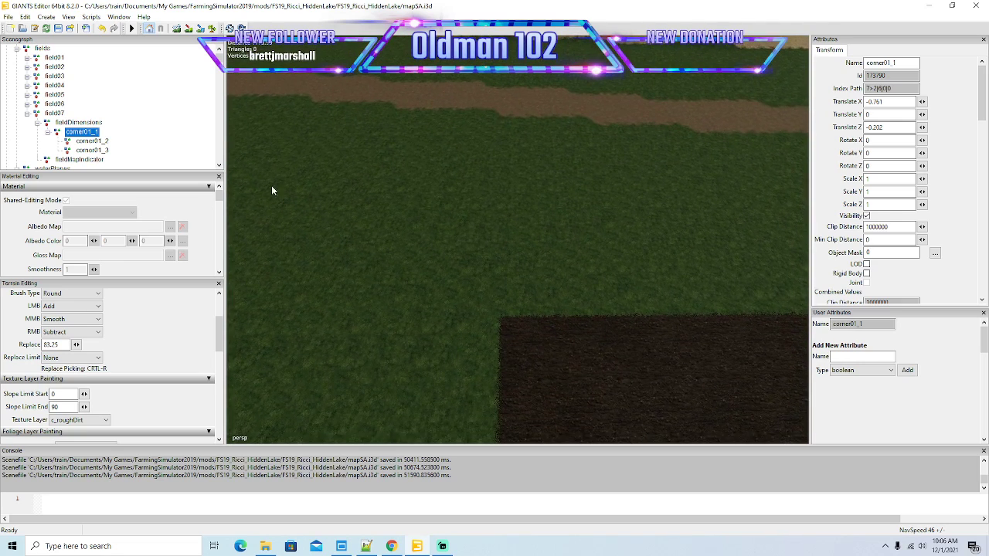
left_click(77, 140)
left_click(25, 17)
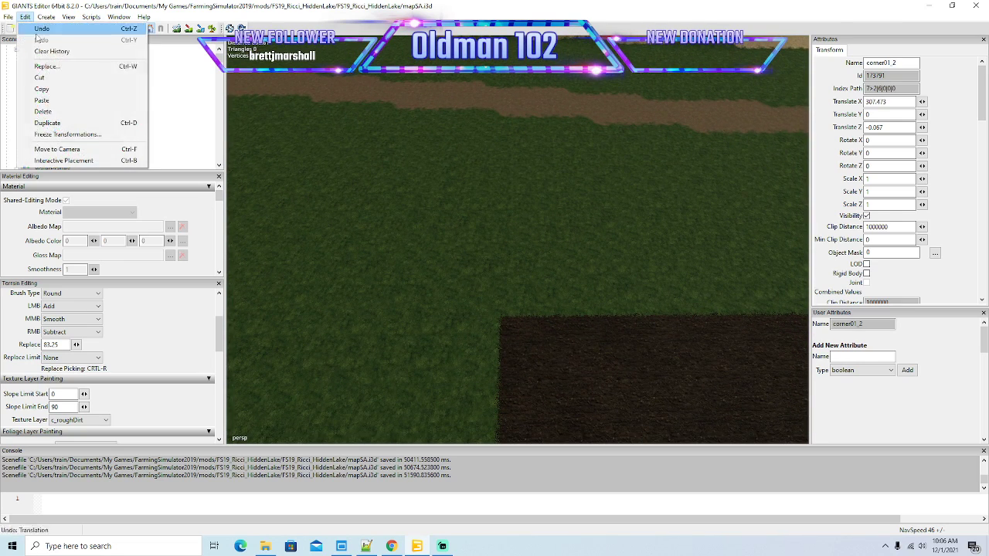
left_click(85, 160)
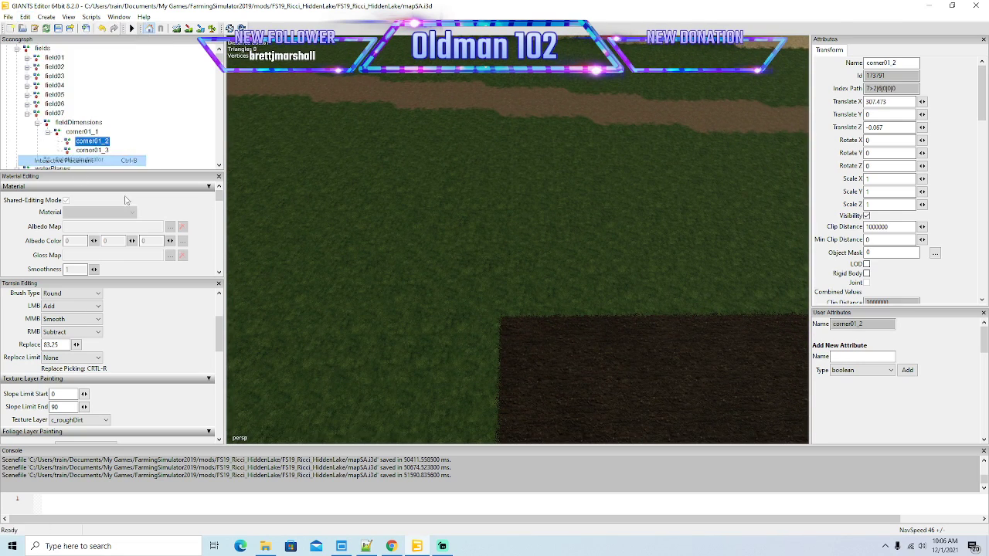
left_click(502, 320)
Step: Place field07's corner01_3 on the strip's remaining far corner with Interactive Placement and fine-tune it to X 1186.778, Z 60.392
left_click_drag(520, 324, 700, 307)
scroll(691, 250, "up", 4)
left_click(91, 150)
left_click(25, 17)
left_click(85, 161)
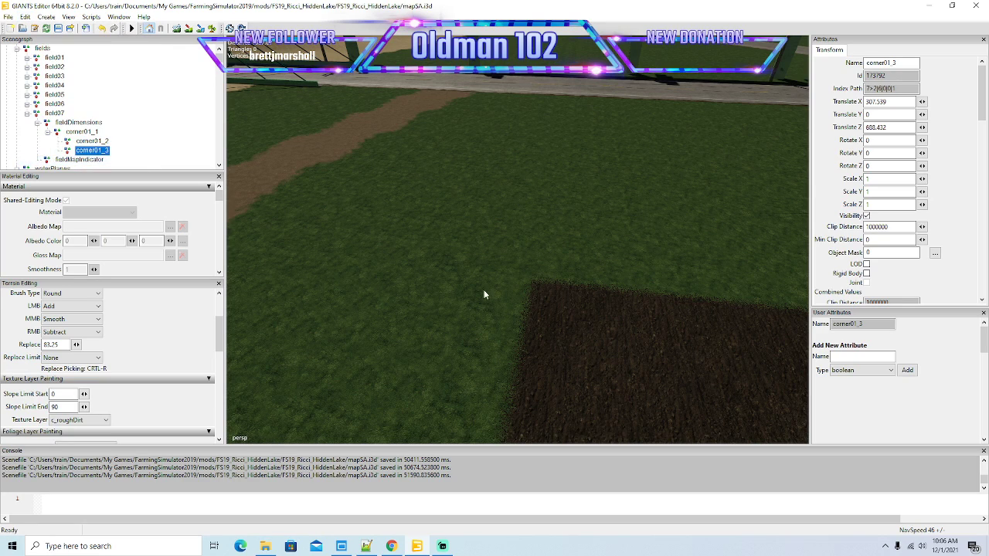
left_click(536, 288)
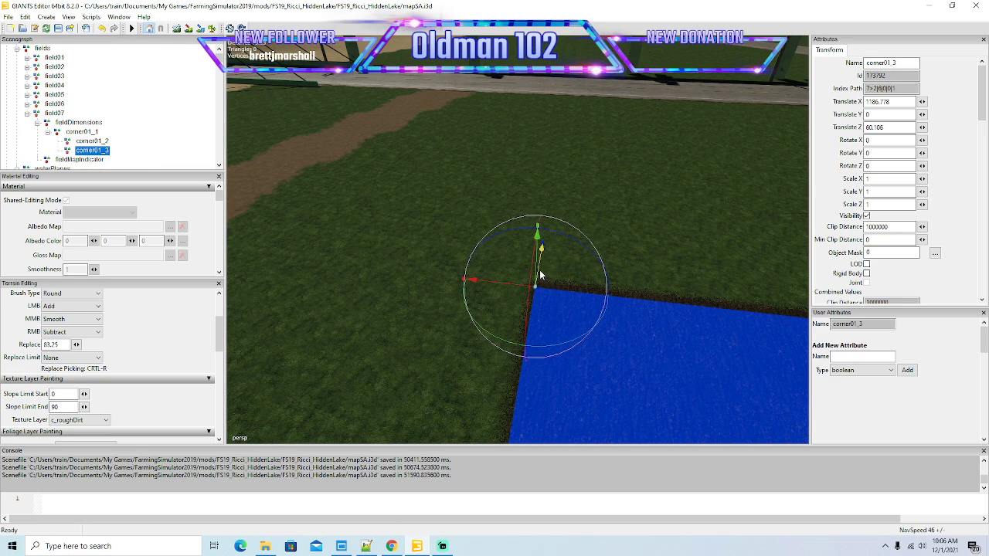
left_click_drag(541, 271, 640, 290)
scroll(684, 300, "down", 4)
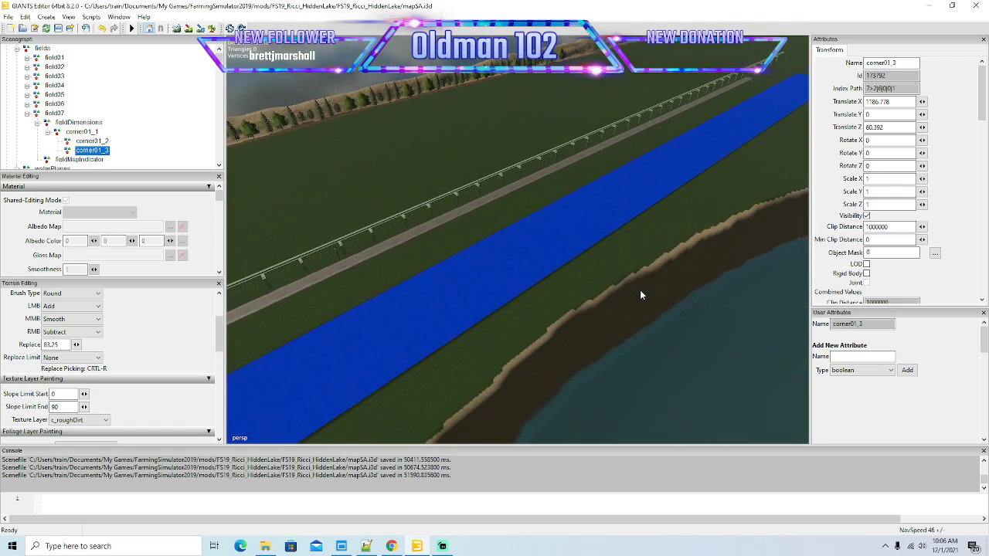
Step: Place field07's fieldMapIndicator in the middle of the blue strip with Interactive Placement, at about X 630.269, Z 28.217
left_click(79, 160)
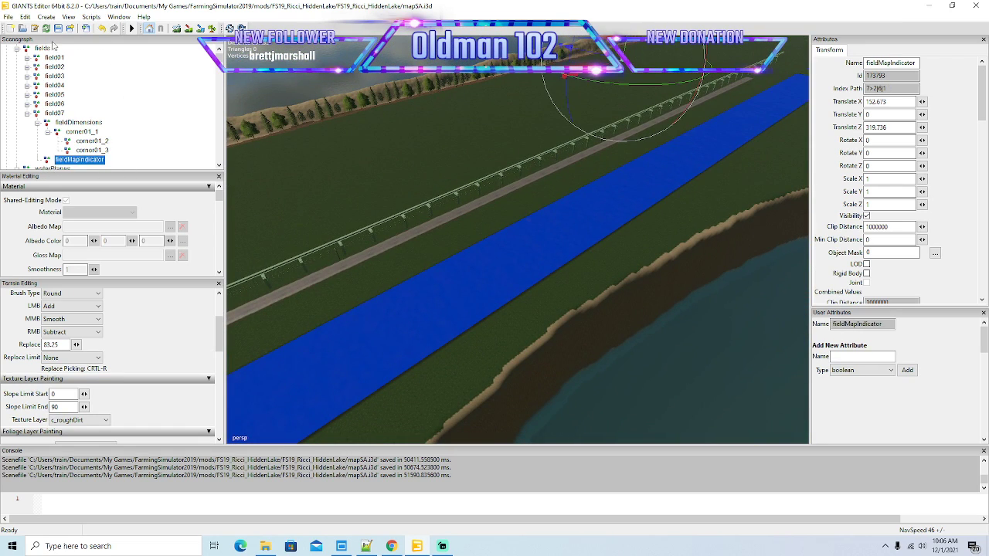
left_click(26, 17)
left_click(65, 163)
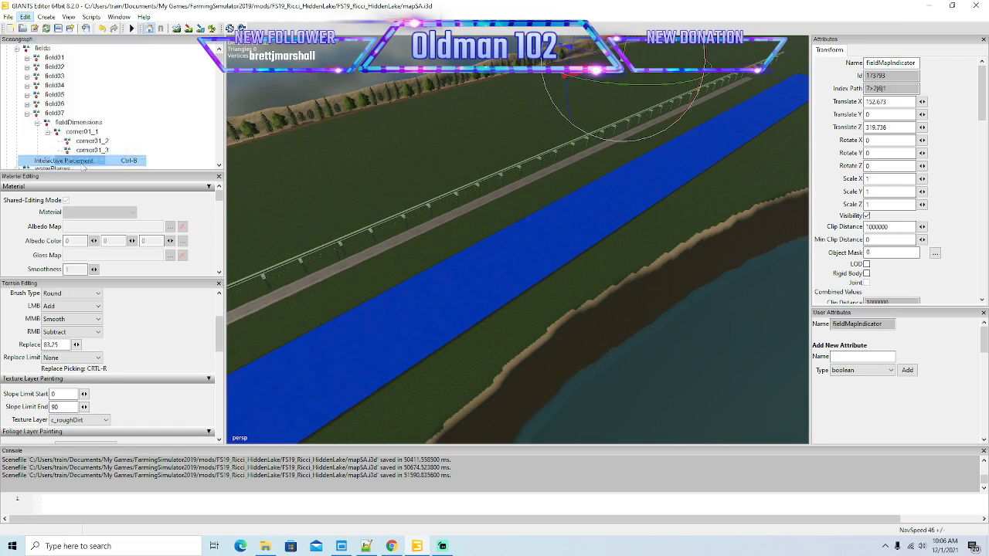
left_click(566, 228)
left_click_drag(568, 274, 601, 339)
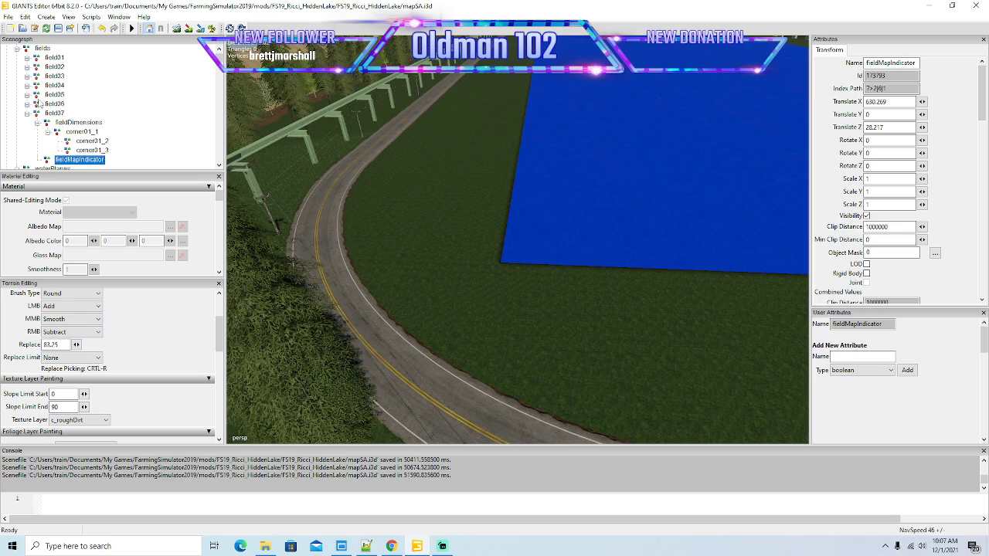
Step: Collapse field07, clear the selection and turn off the blue field area display with the FS19 Map script
left_click(27, 113)
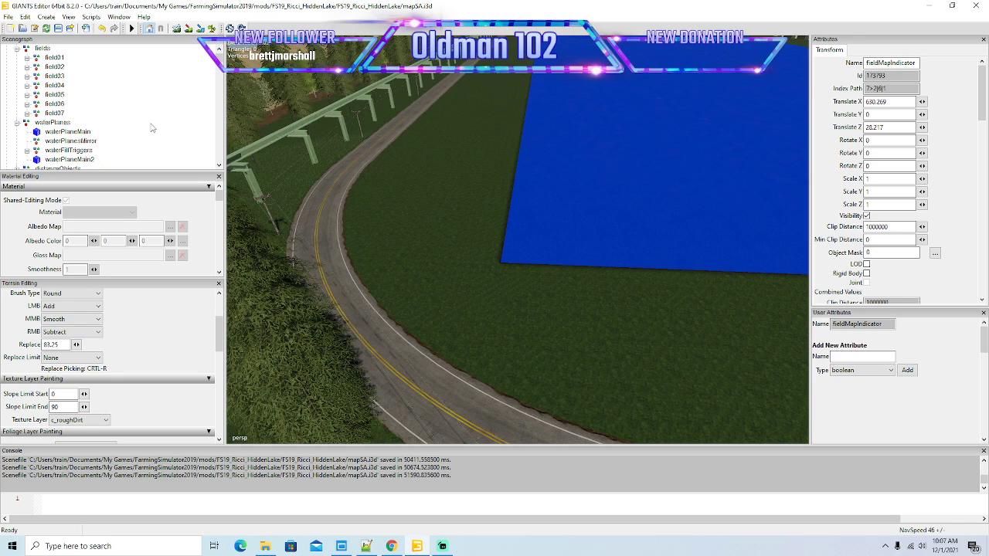
scroll(40, 147, "down", 3)
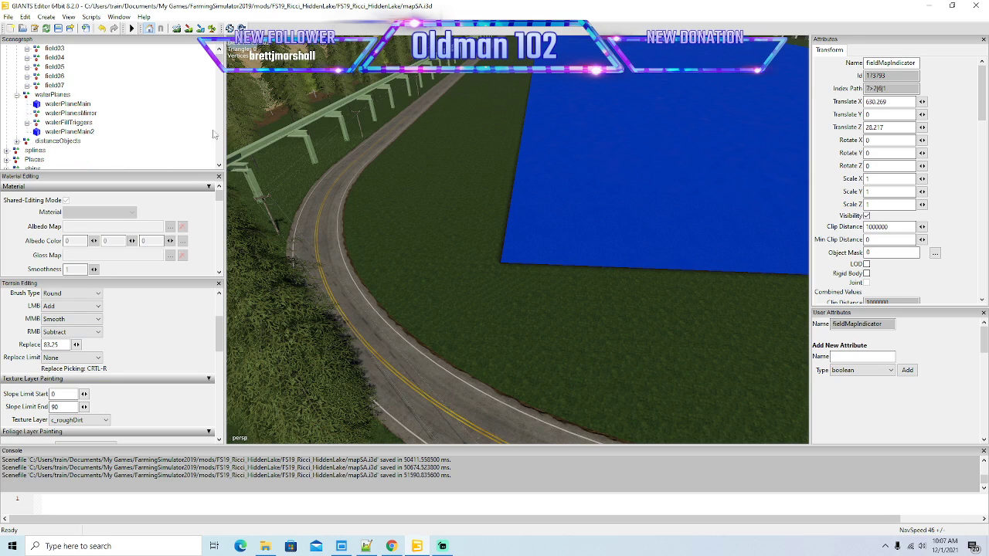
left_click_drag(220, 61, 219, 164)
left_click(68, 166)
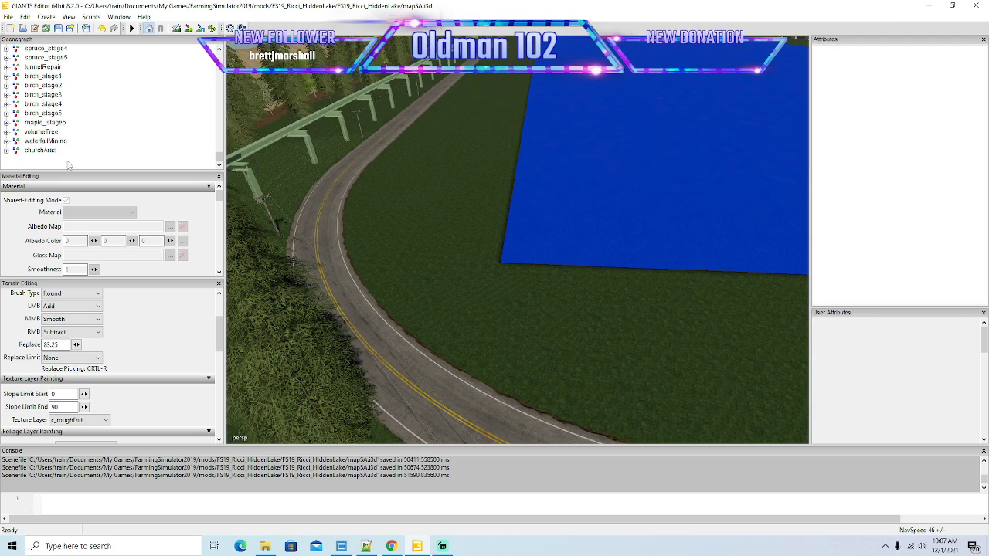
left_click(90, 16)
mouse_move(155, 29)
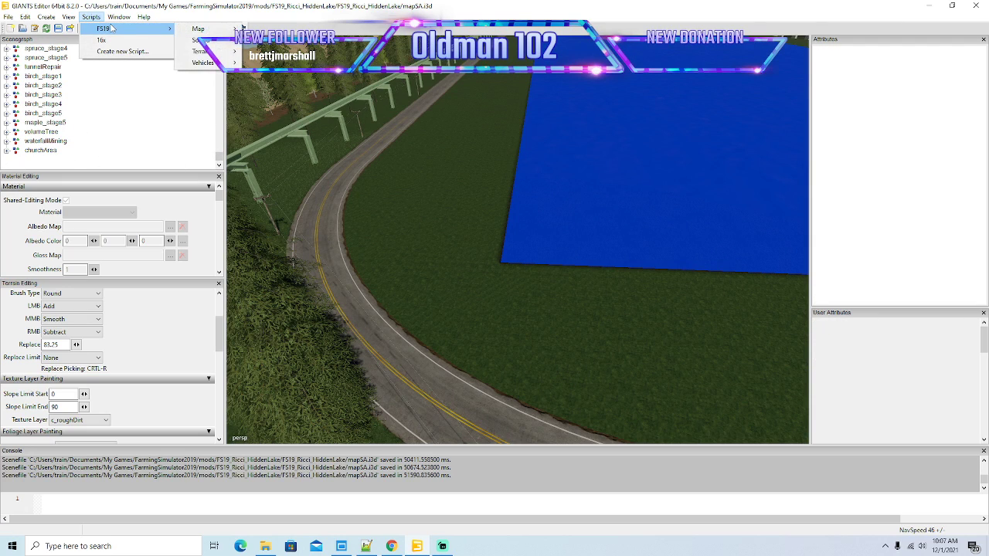
mouse_move(227, 30)
left_click(281, 63)
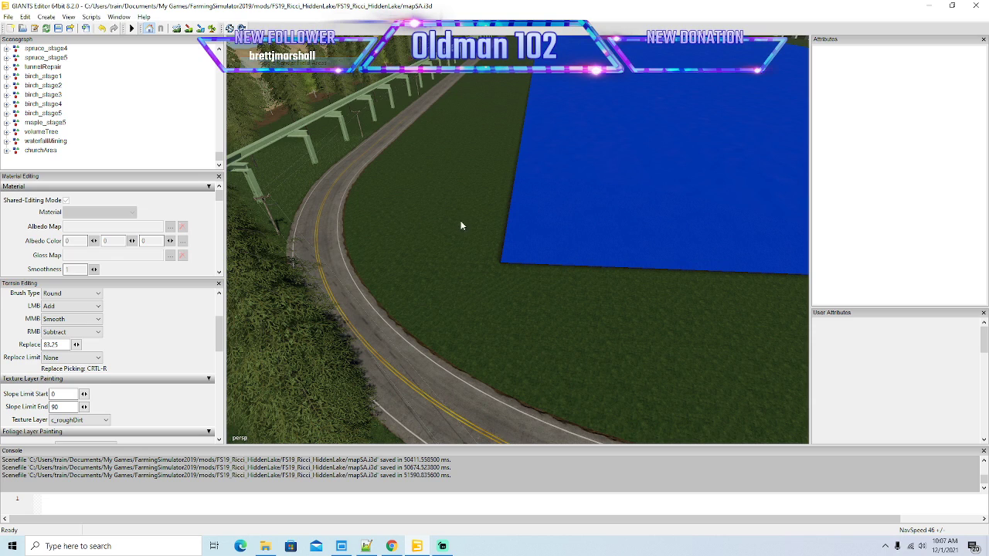
scroll(456, 234, "up", 2)
left_click_drag(445, 235, 419, 248)
scroll(419, 248, "up", 5)
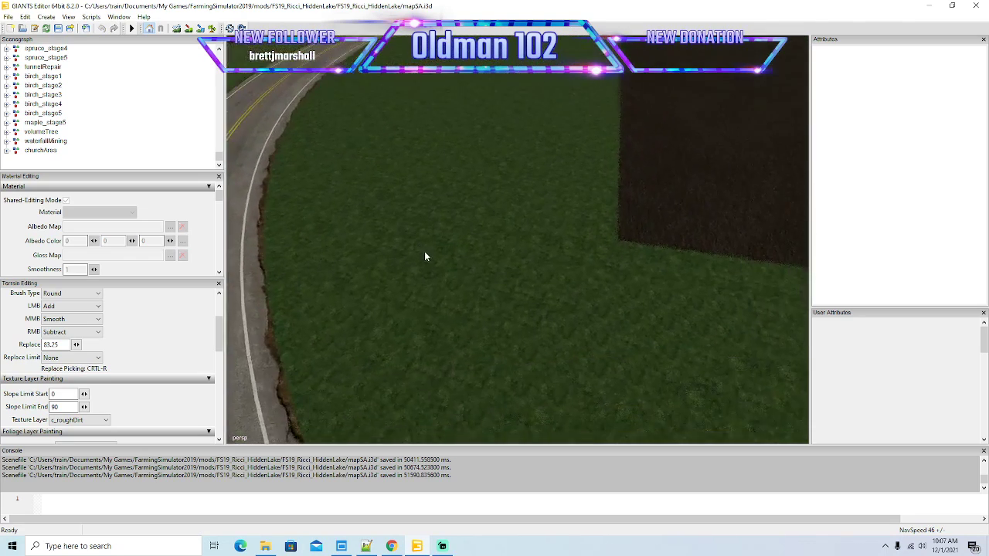
Step: Set the terrain brush to a square shape and choose the grass foliage layer with the green big state
scroll(425, 257, "down", 3)
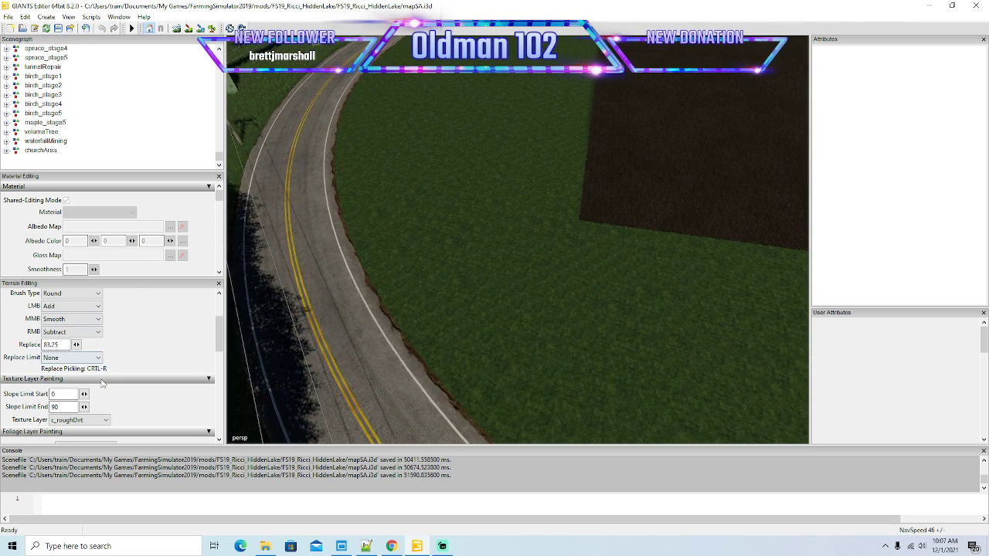
left_click(71, 293)
left_click(61, 313)
scroll(97, 364, "down", 3)
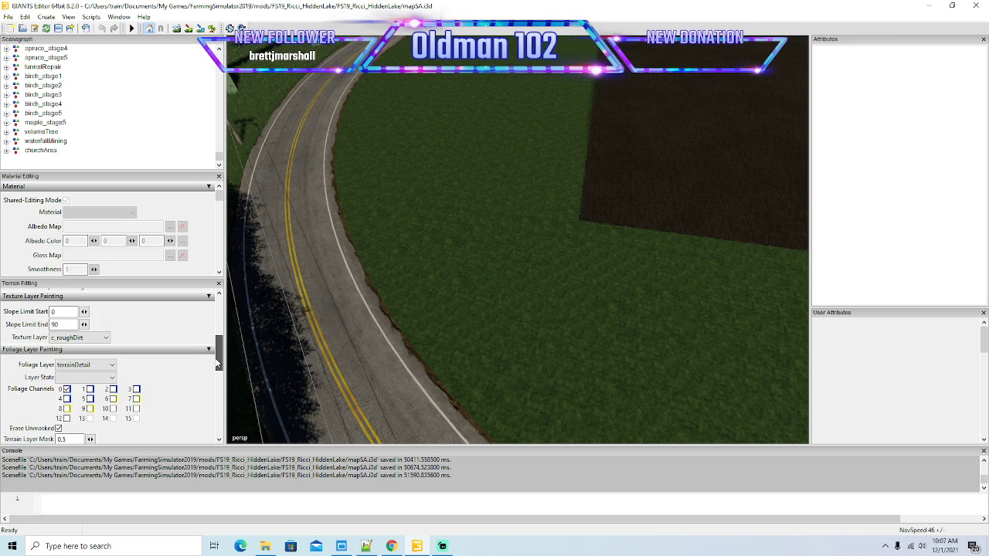
left_click(109, 364)
left_click(78, 159)
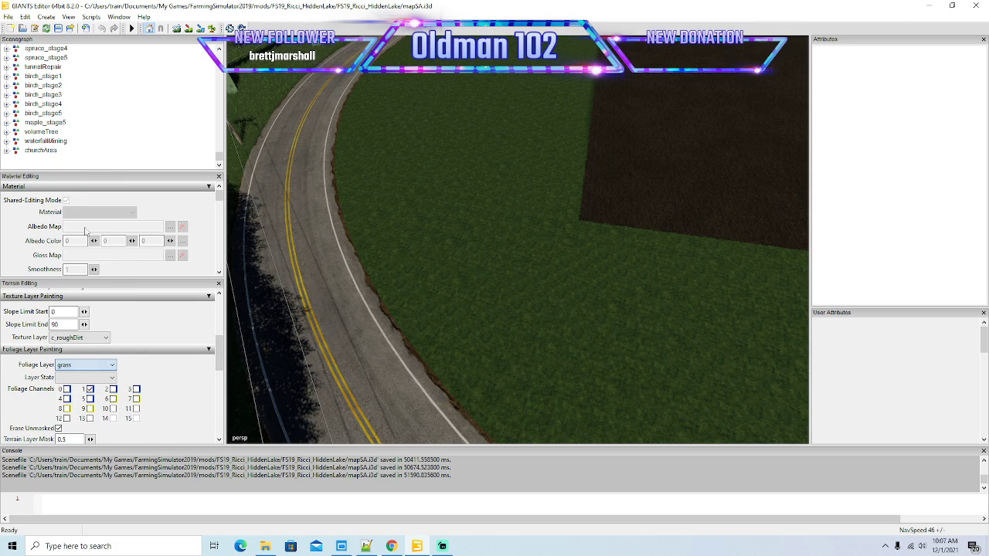
left_click(87, 377)
left_click(81, 415)
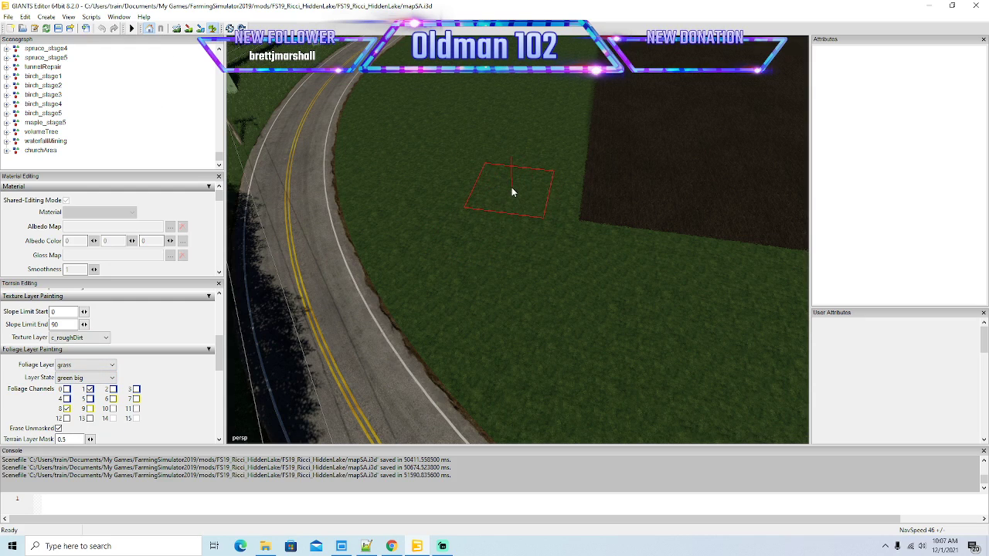
Step: Turn on foliage painting and paint green big grass between the curved road and the dark field's corner
mouse_move(418, 207)
left_mouse_down()
mouse_move(422, 180)
mouse_move(438, 203)
left_mouse_up()
scroll(439, 192, "up", 4)
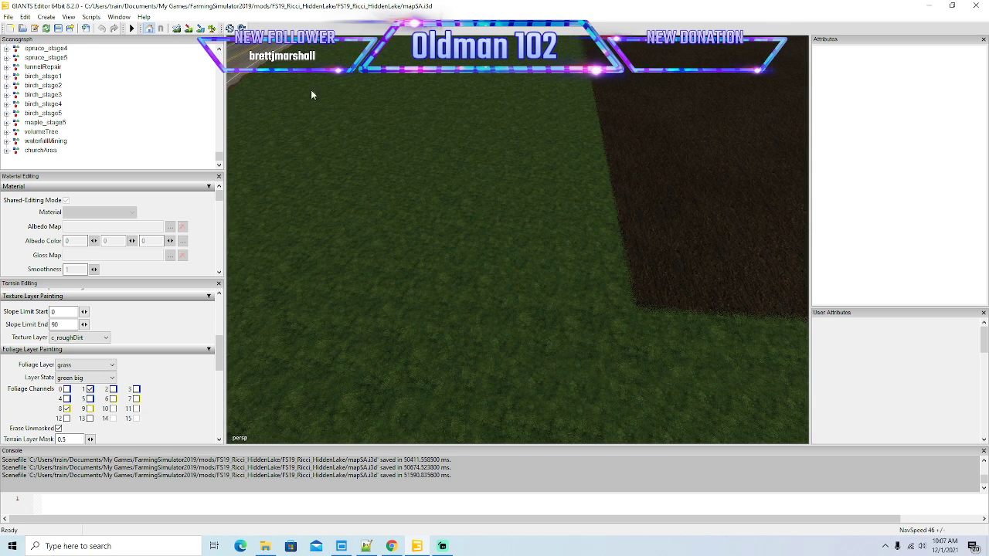
scroll(425, 237, "down", 3)
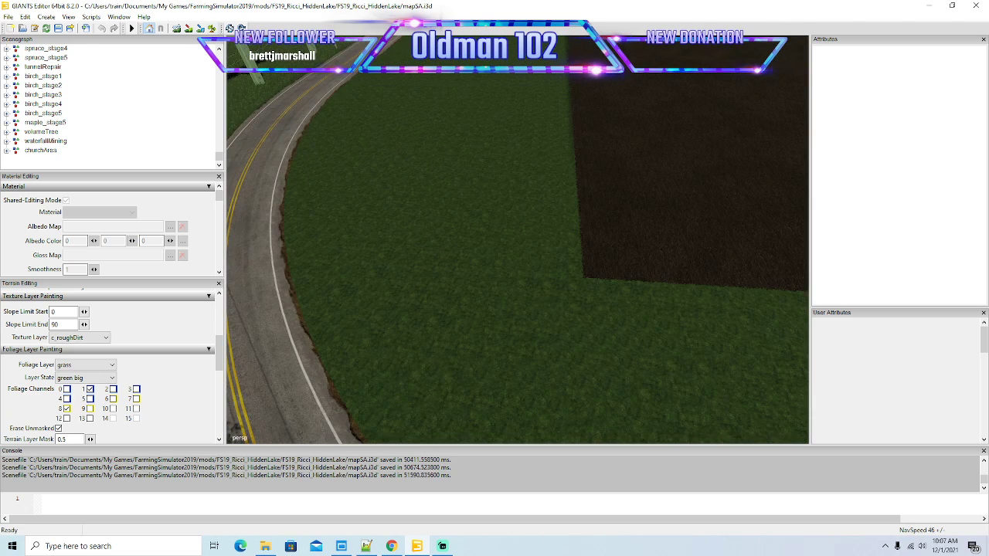
left_click(213, 30)
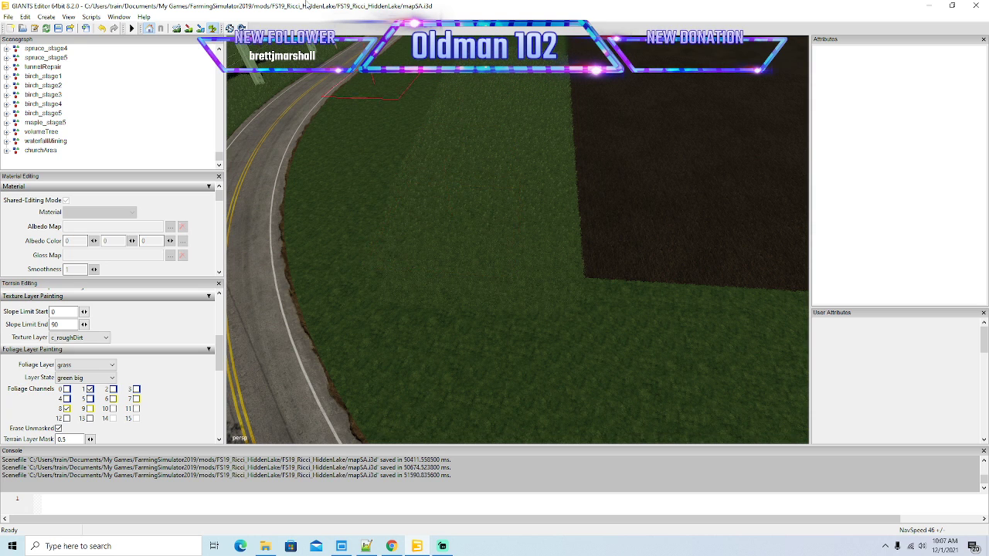
Step: Extend the painted grass along the dark field's long edge, covering the verge toward the straight road
mouse_move(468, 309)
left_mouse_down()
mouse_move(483, 182)
mouse_move(480, 238)
left_mouse_up()
scroll(483, 184, "up", 6)
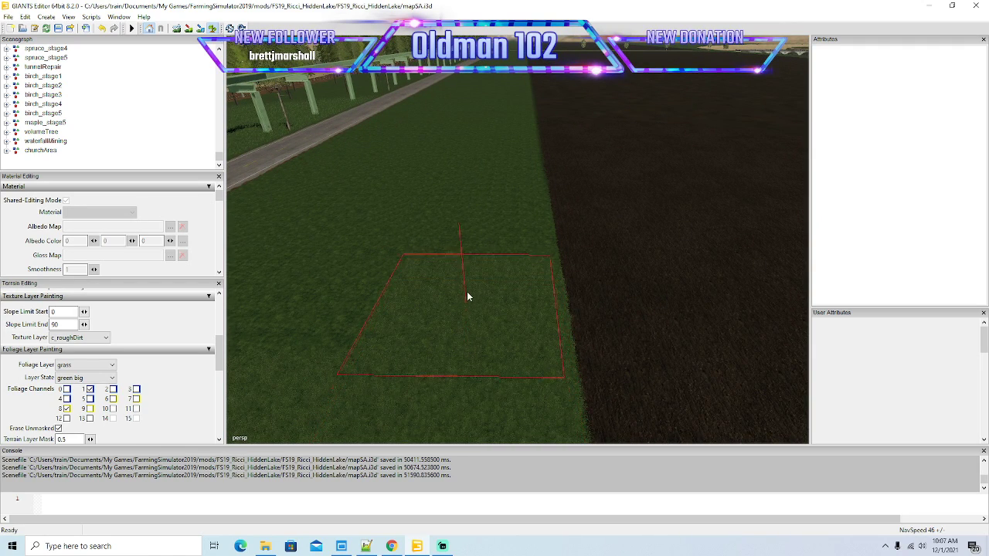
mouse_move(485, 246)
left_mouse_down()
mouse_move(505, 148)
mouse_move(451, 144)
mouse_move(384, 248)
mouse_move(363, 308)
mouse_move(430, 176)
left_mouse_up()
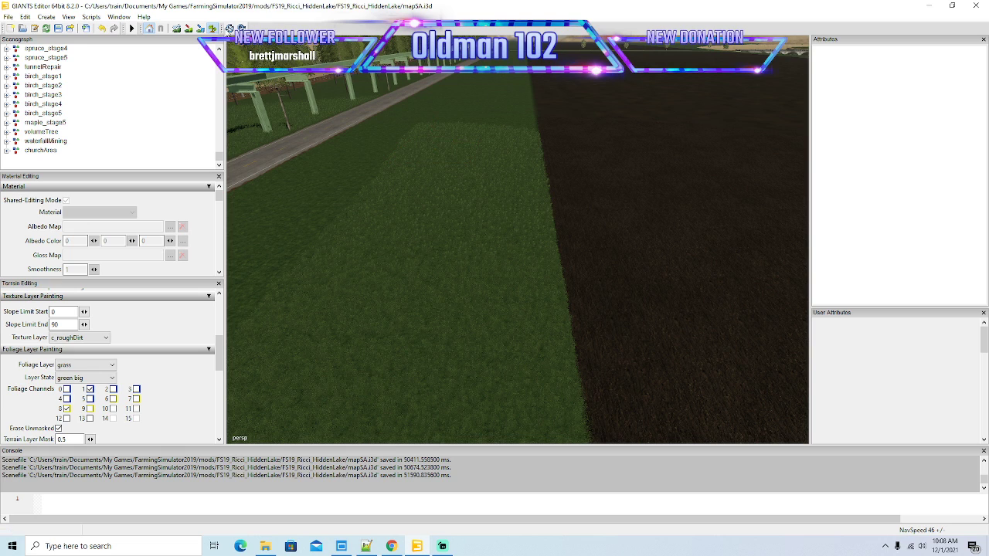
Step: Paint green big grass over the next stretch of verge, keeping the brush against the dark field's edge
mouse_move(364, 176)
left_mouse_down()
mouse_move(363, 124)
mouse_move(366, 209)
left_mouse_up()
scroll(363, 124, "up", 4)
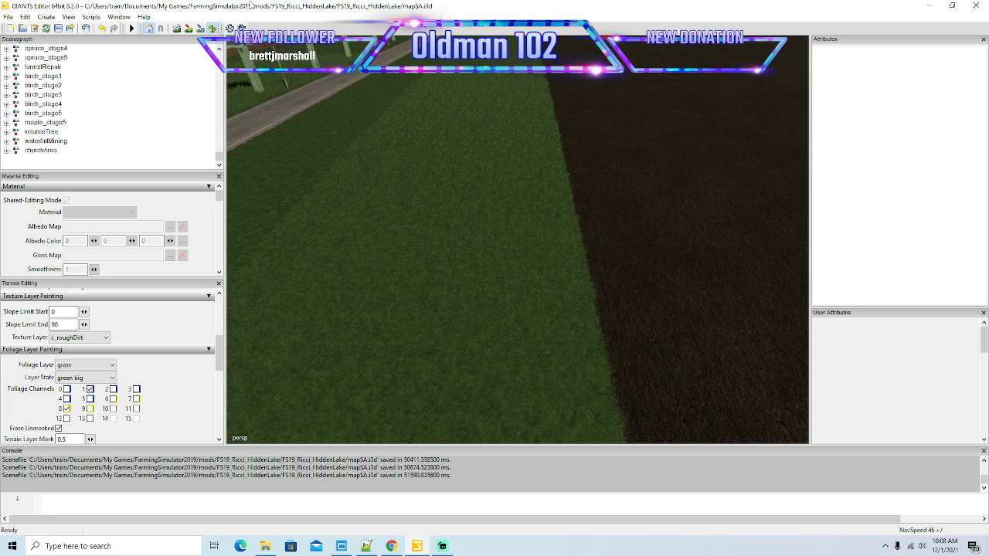
left_click_drag(430, 218, 263, 93)
scroll(442, 177, "up", 3)
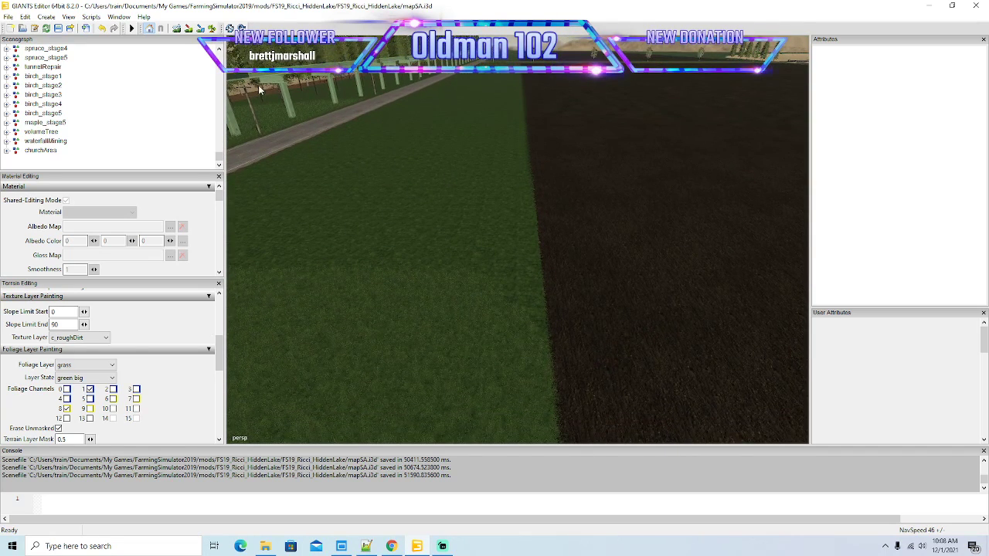
left_click(213, 28)
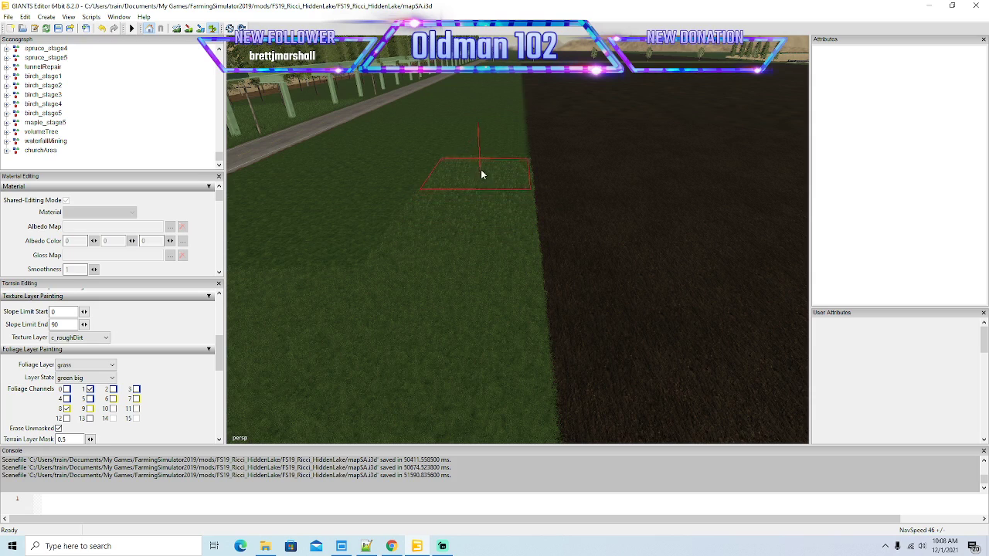
mouse_move(490, 145)
left_mouse_down()
mouse_move(494, 137)
mouse_move(424, 168)
left_mouse_up()
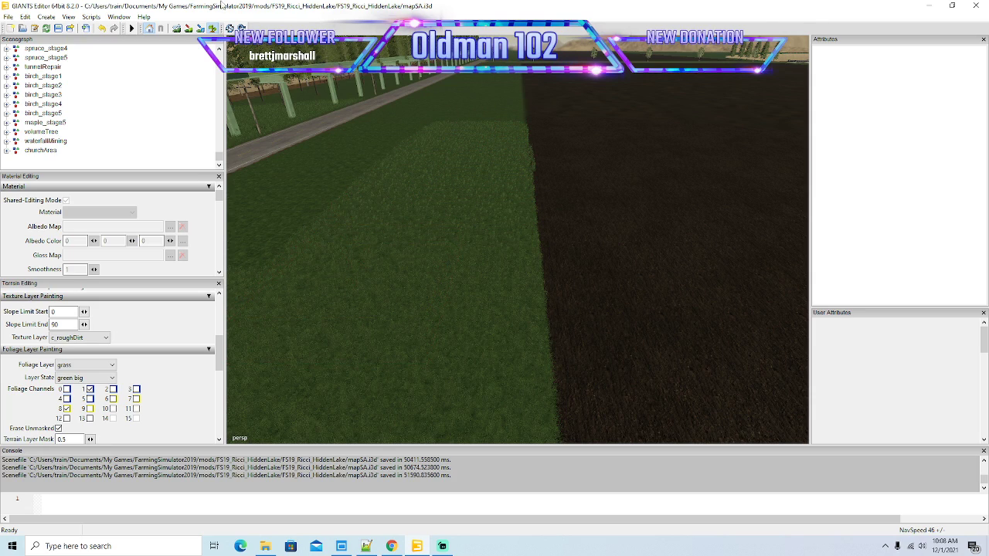
Step: Carry the green big grass farther along the dark field's long edge, filling inward from the field border toward the straight road
left_click_drag(316, 128, 329, 151)
scroll(313, 81, "up", 5)
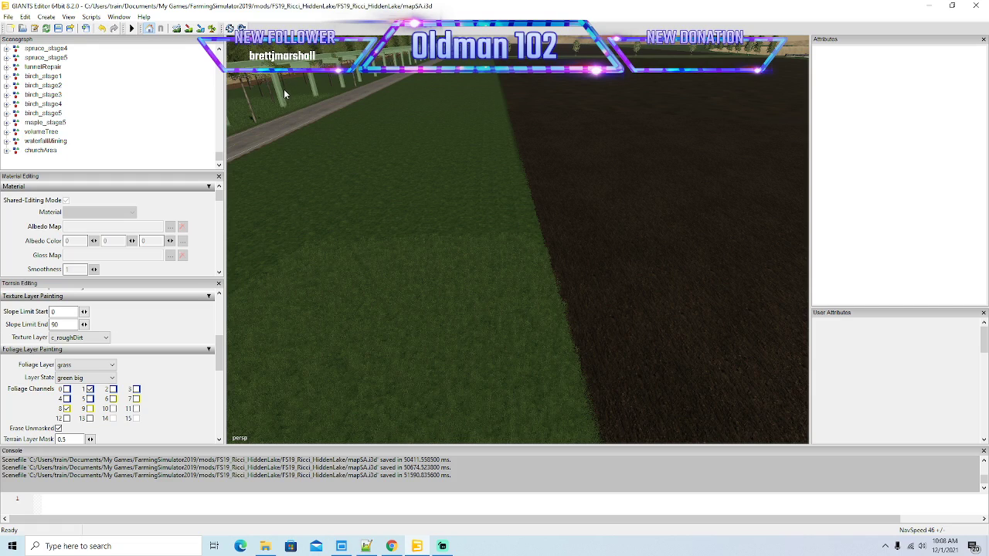
left_click(212, 28)
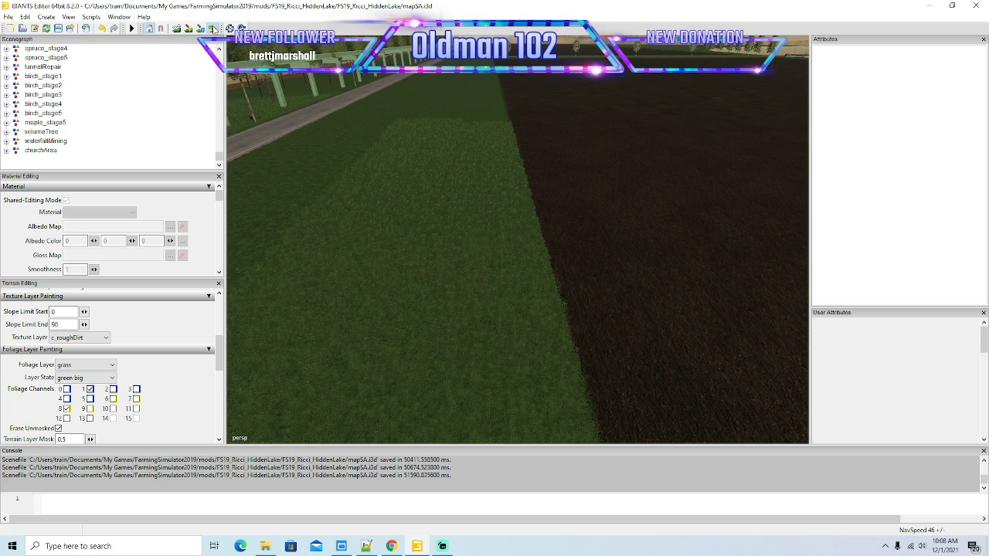
left_click_drag(295, 96, 271, 105)
scroll(289, 48, "up", 3)
scroll(271, 110, "up", 2)
scroll(271, 109, "down", 2)
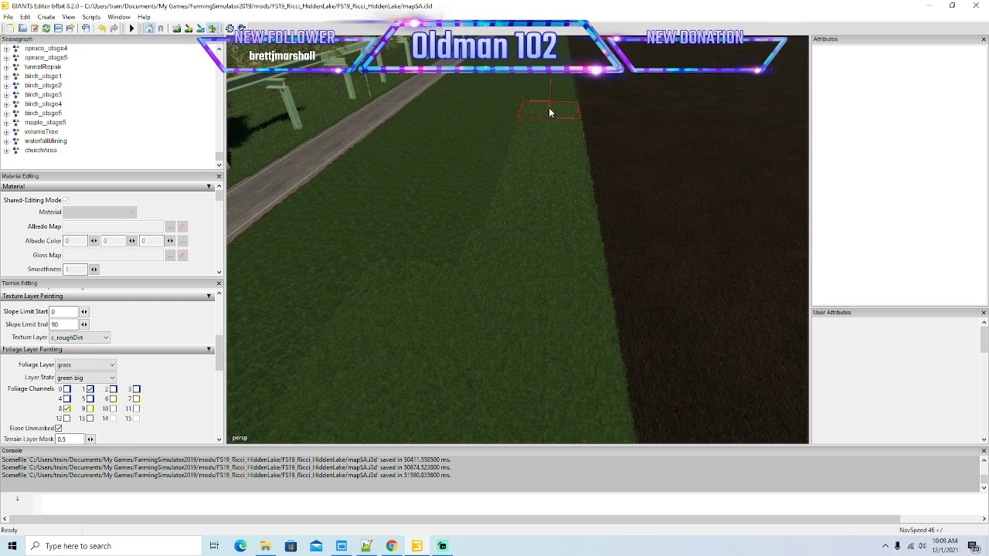
mouse_move(551, 92)
left_mouse_down()
mouse_move(516, 83)
mouse_move(450, 196)
mouse_move(472, 201)
left_mouse_up()
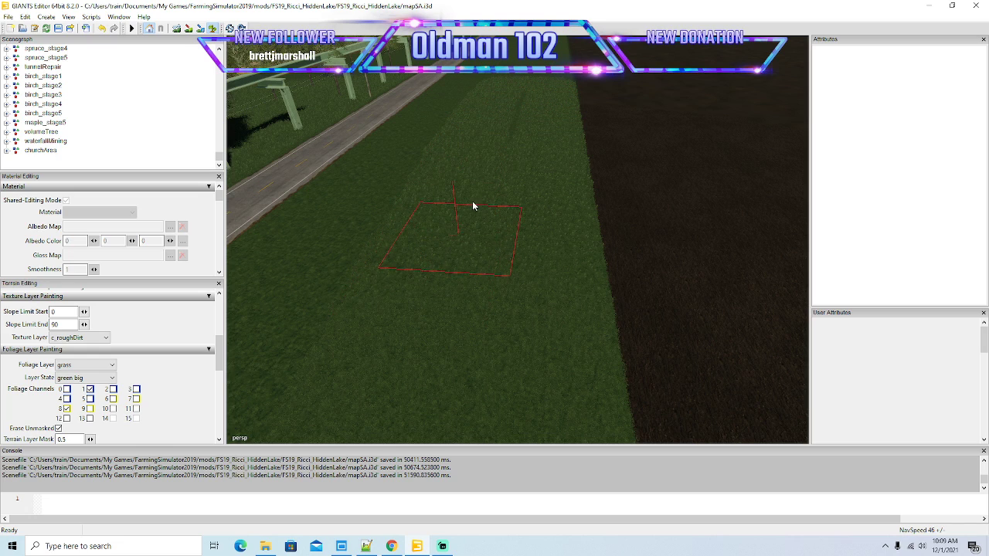
Step: Continue the green big grass strip along the dark field's edge up to its far corner near the crossing road
left_click(212, 29)
left_click_drag(495, 255, 518, 170)
left_click_drag(337, 75, 322, 109)
left_click(212, 29)
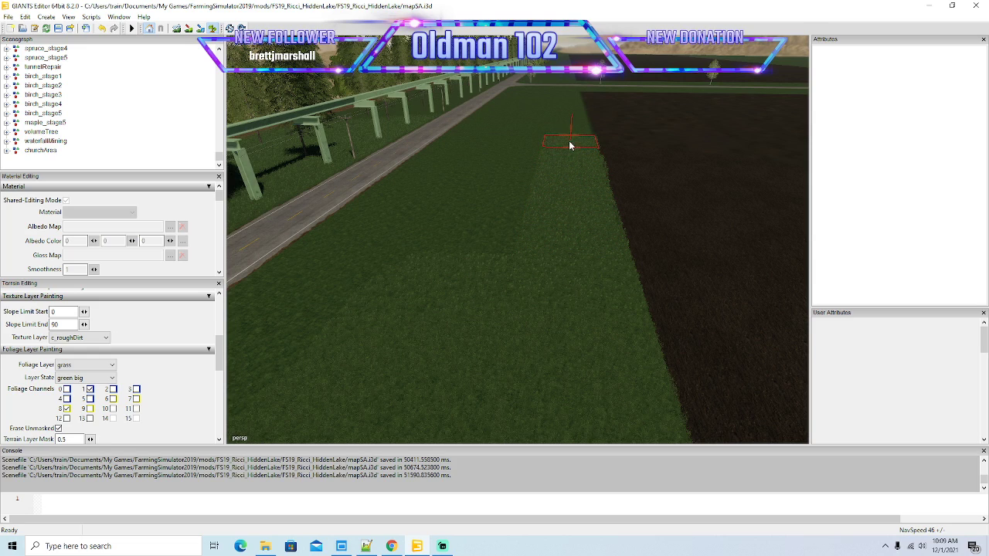
mouse_move(561, 150)
left_mouse_down()
mouse_move(523, 162)
mouse_move(476, 294)
mouse_move(515, 143)
left_mouse_up()
left_click(213, 27)
mouse_move(386, 169)
left_mouse_down()
mouse_move(391, 99)
mouse_move(443, 164)
mouse_move(378, 183)
mouse_move(333, 141)
left_mouse_up()
scroll(391, 98, "up", 5)
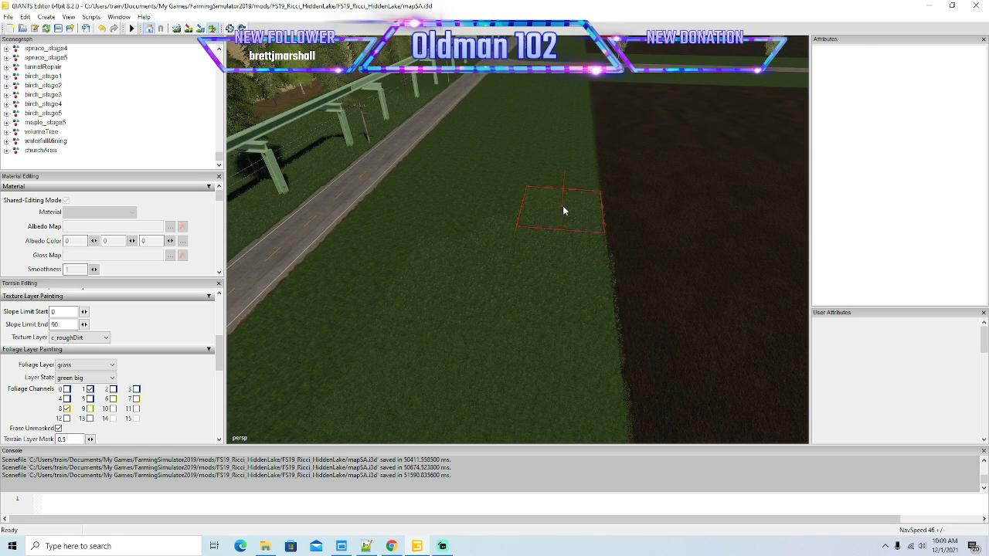
left_click_drag(566, 157, 572, 93)
Step: Return to the curved road and paint green big grass between its edge and the strip beside the dark field
left_click(215, 31)
left_click_drag(448, 274, 541, 283)
key("w")
key("s")
key("w")
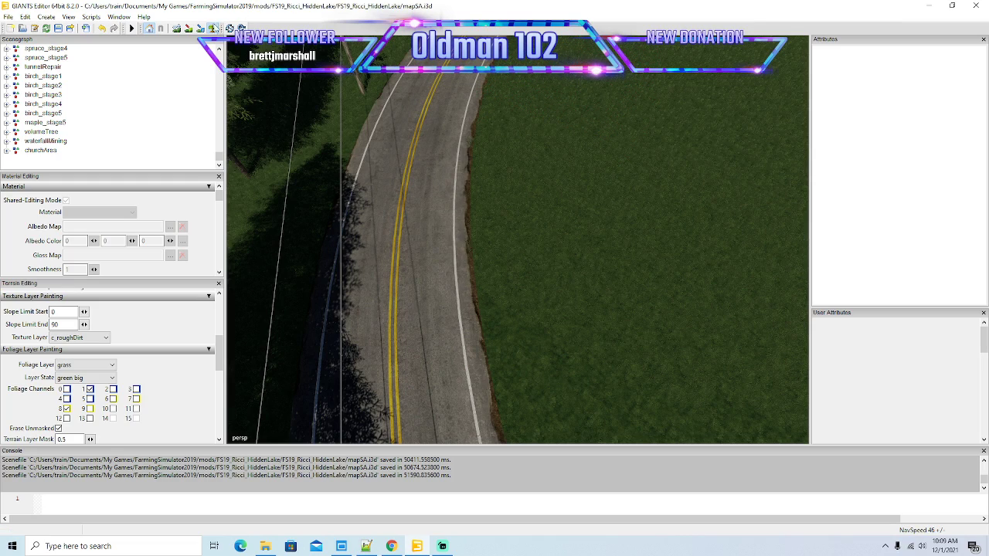
left_click_drag(244, 63, 369, 76)
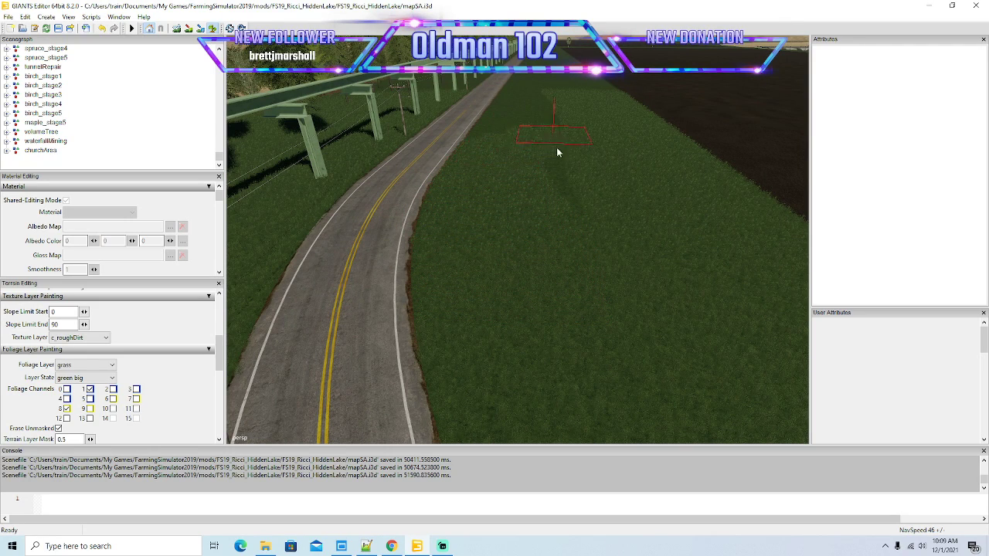
Step: Paint green big grass along the verge where the curve becomes the straight road, keeping the brush off the asphalt
mouse_move(356, 145)
left_mouse_down()
mouse_move(335, 82)
mouse_move(371, 139)
left_mouse_up()
scroll(334, 82, "up", 3)
scroll(364, 138, "up", 3)
scroll(371, 136, "up", 2)
scroll(373, 142, "down", 1)
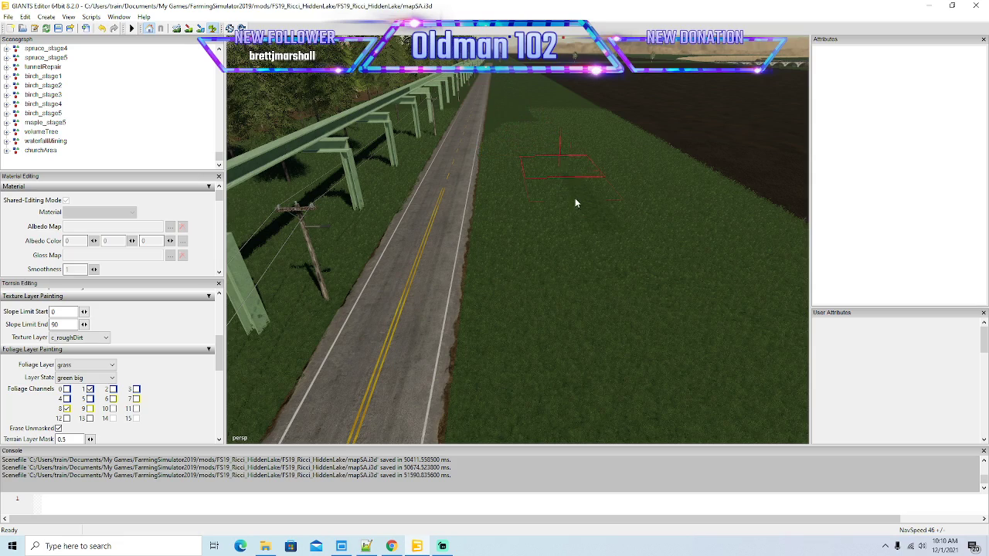
left_click_drag(279, 59, 279, 118)
scroll(298, 158, "up", 3)
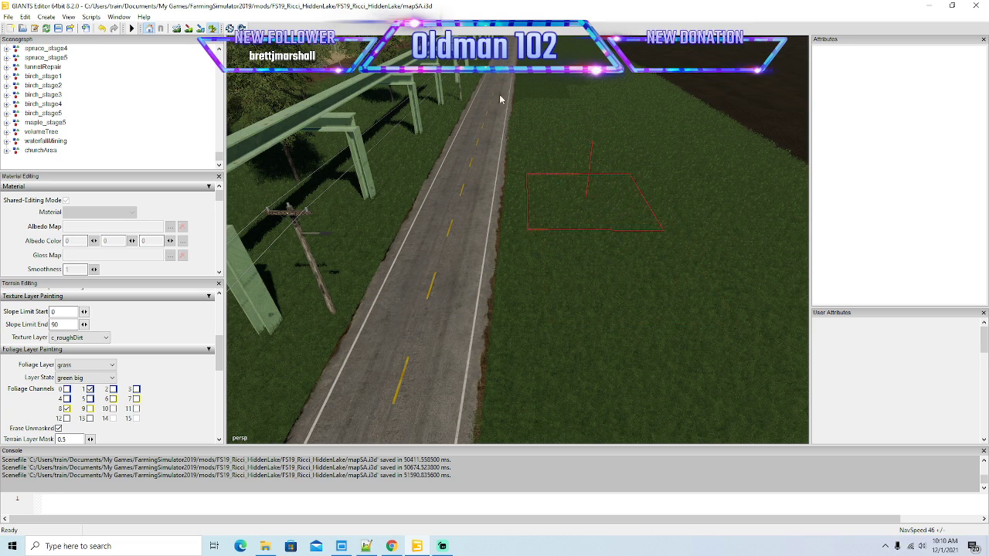
Step: Extend the roadside green big grass along the middle of the straight road, opposite the elevated green track
left_click_drag(544, 259, 282, 83)
scroll(561, 182, "up", 5)
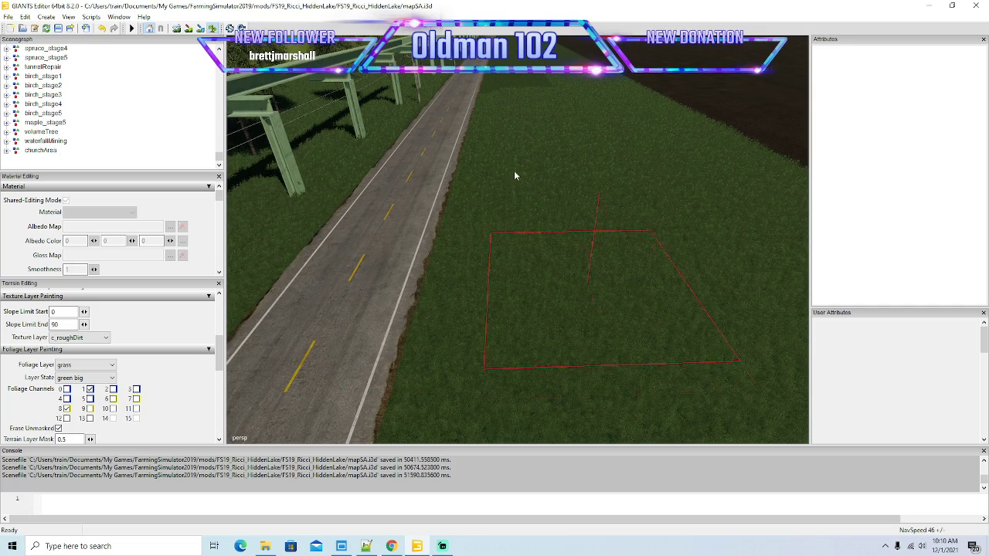
left_click_drag(309, 131, 330, 154)
scroll(338, 79, "up", 5)
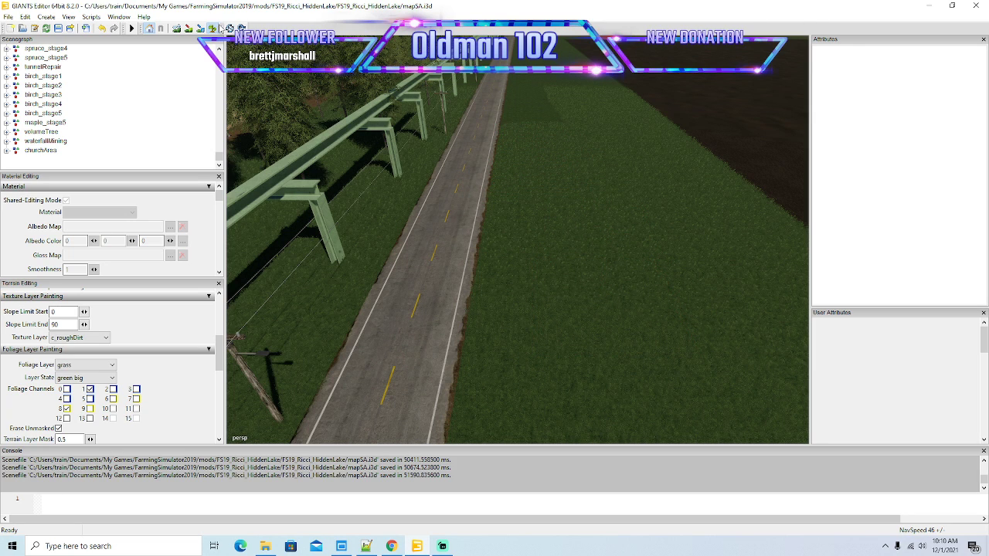
mouse_move(332, 139)
left_mouse_down()
mouse_move(330, 83)
mouse_move(332, 137)
left_mouse_up()
scroll(331, 84, "up", 4)
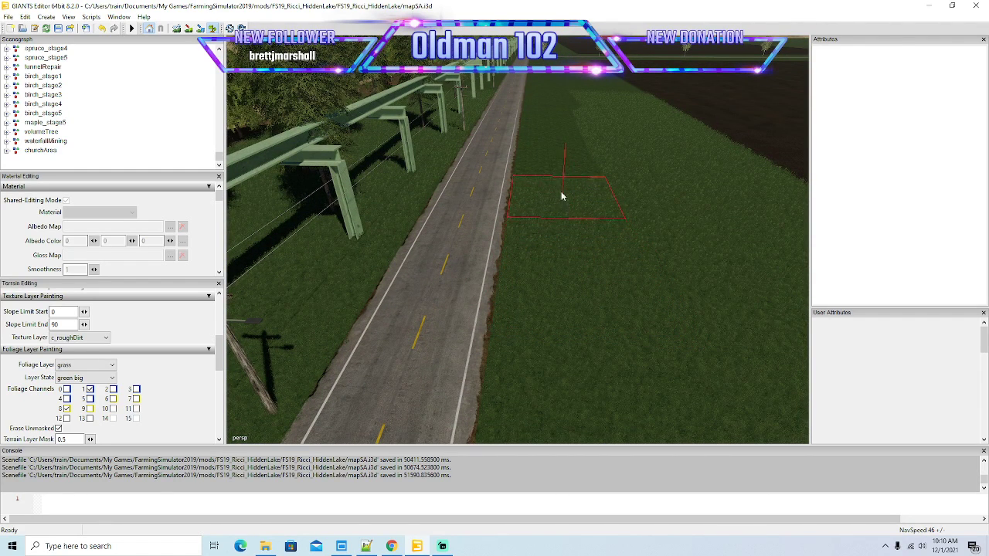
Step: Fill the last bare roadside stretch with green big grass up to the junction at the straight road's end
left_click_drag(553, 163, 556, 132)
mouse_move(332, 139)
left_mouse_down()
mouse_move(352, 70)
mouse_move(347, 126)
left_mouse_up()
scroll(352, 70, "down", 4)
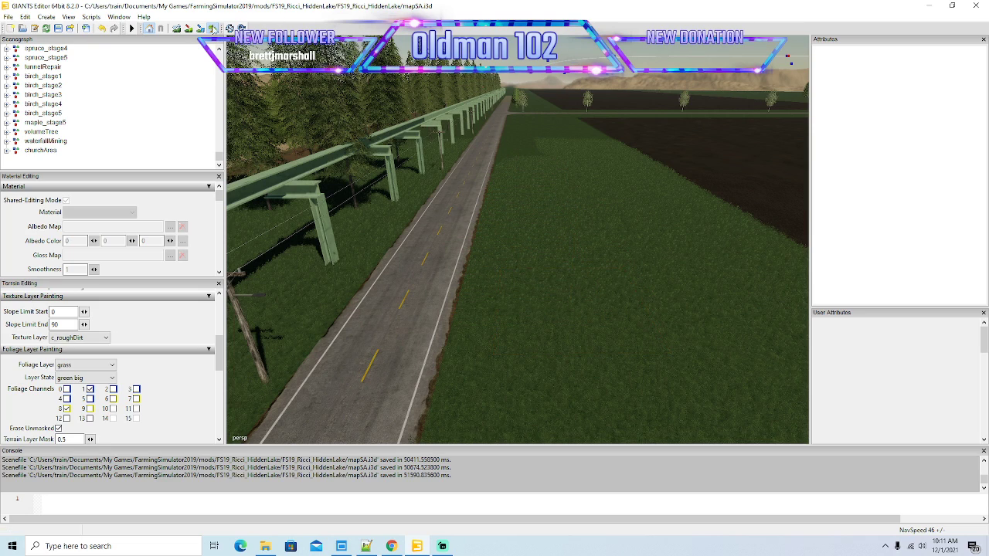
left_click_drag(288, 119, 261, 111)
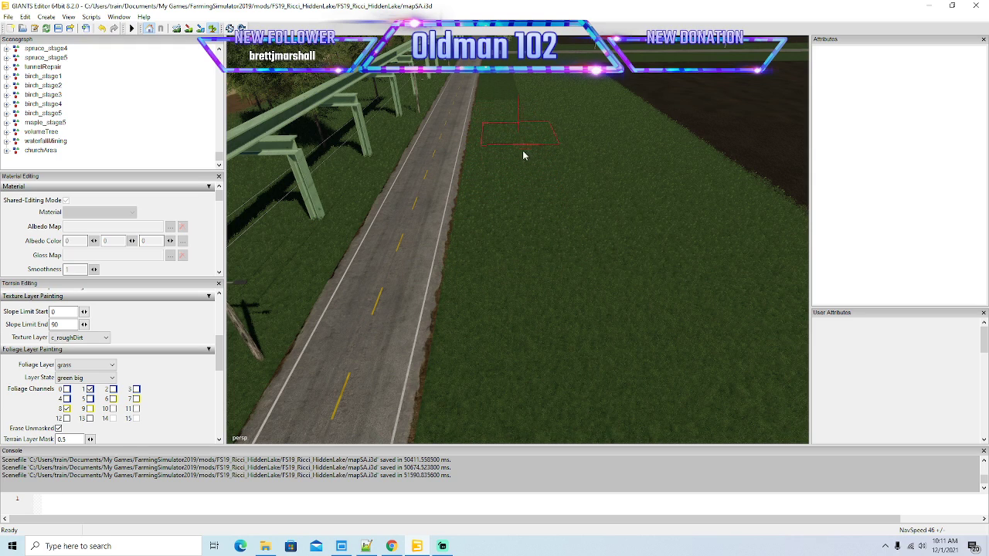
left_click_drag(355, 224, 348, 143)
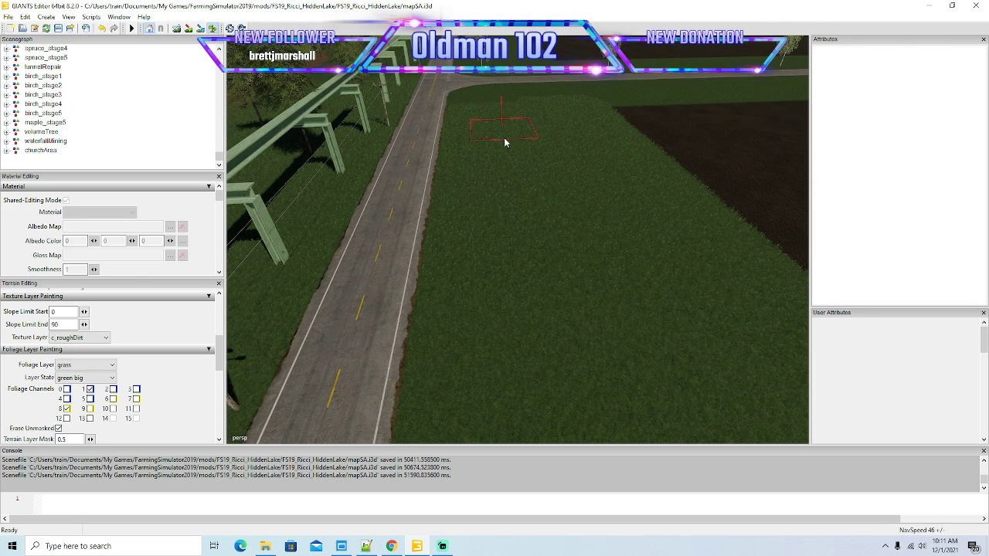
Step: Paint green big grass around the dark field's corner and along its edge facing the side road
left_click_drag(354, 163, 579, 182)
scroll(383, 113, "up", 8)
scroll(577, 183, "down", 4)
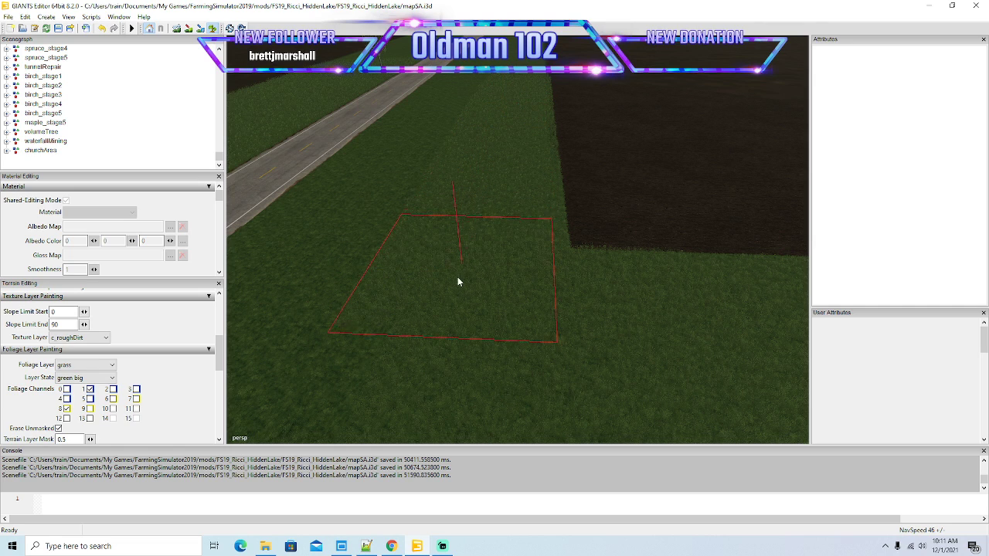
mouse_move(337, 201)
left_mouse_down()
mouse_move(352, 96)
mouse_move(350, 117)
mouse_move(364, 88)
mouse_move(347, 161)
left_mouse_up()
scroll(352, 81, "up", 4)
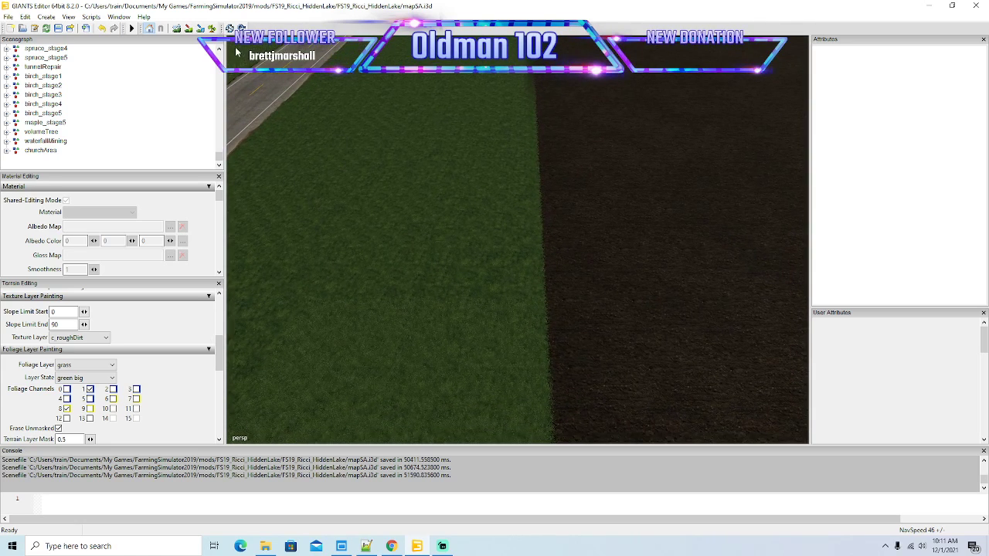
left_click(211, 28)
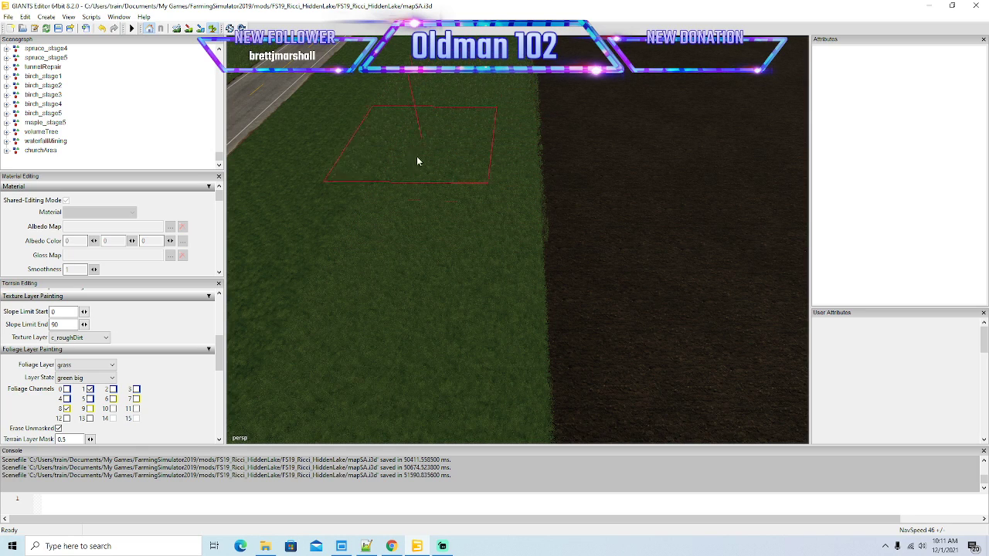
left_click(213, 29)
Step: Continue green big grass along the dark field's side-road edge to its far corner near the lake
mouse_move(406, 165)
left_mouse_down()
mouse_move(402, 126)
mouse_move(413, 210)
left_mouse_up()
scroll(402, 126, "up", 5)
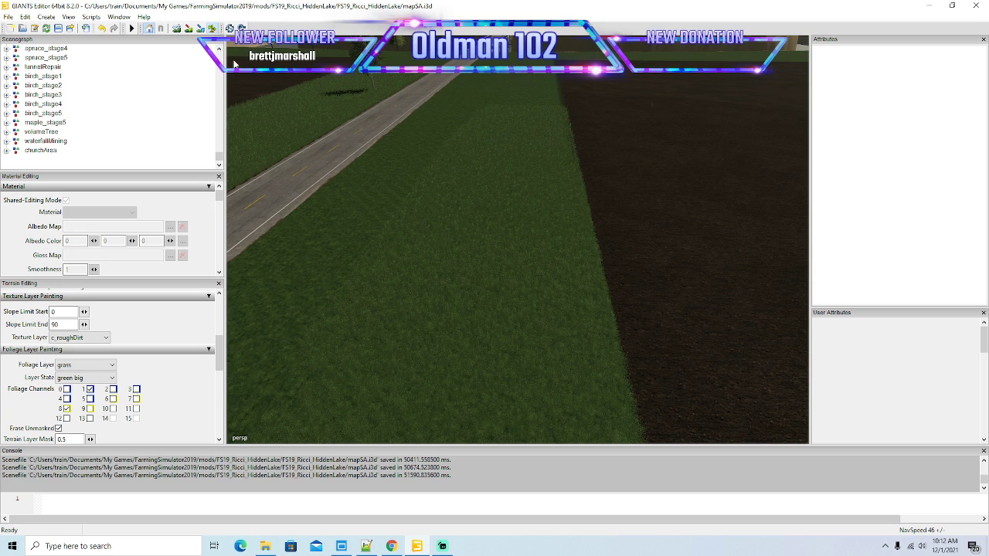
mouse_move(513, 283)
left_mouse_down()
mouse_move(523, 218)
mouse_move(520, 287)
mouse_move(510, 291)
left_mouse_up()
scroll(523, 218, "up", 4)
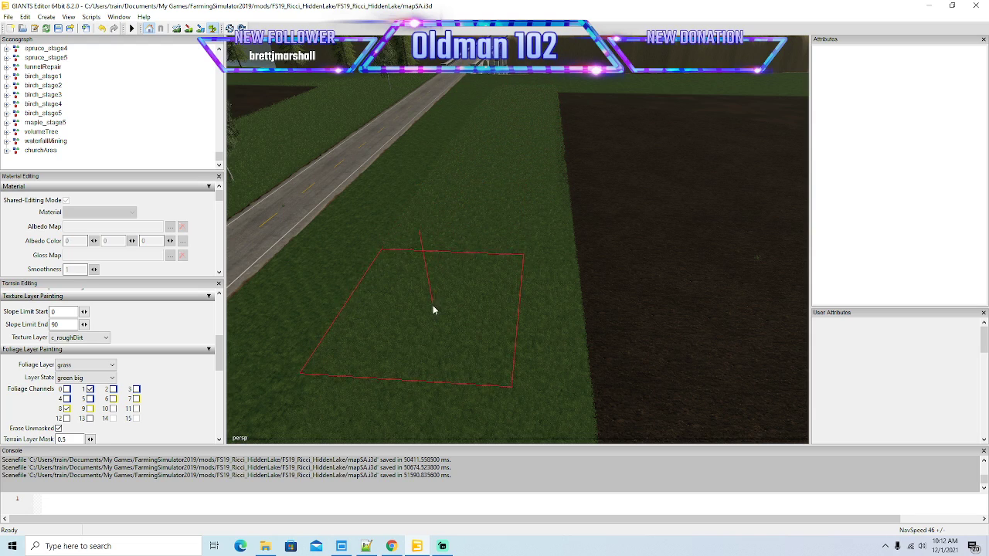
Step: Go back to the road junction and paint green big grass along the side road's edge, starting at the rounded corner
scroll(451, 201, "down", 8)
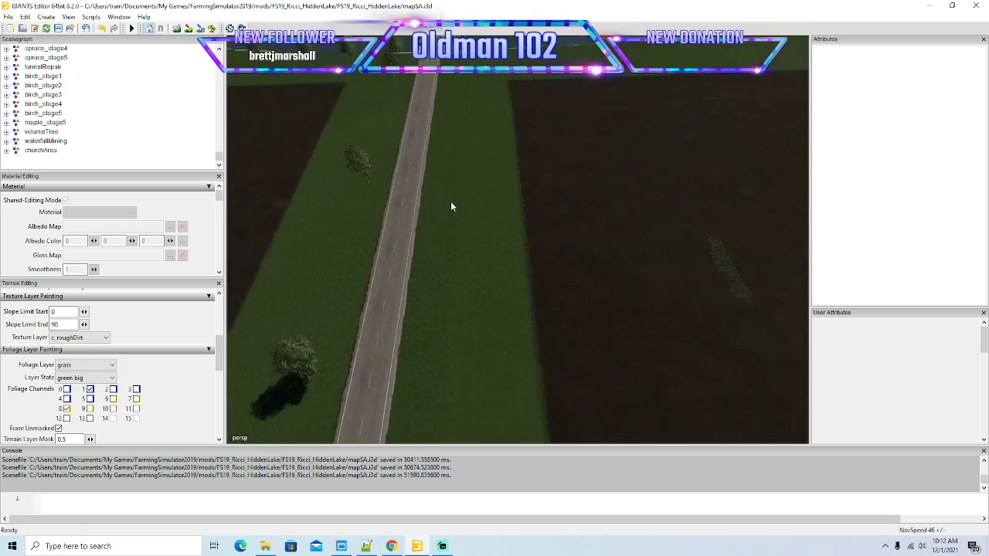
left_click_drag(450, 201, 467, 167)
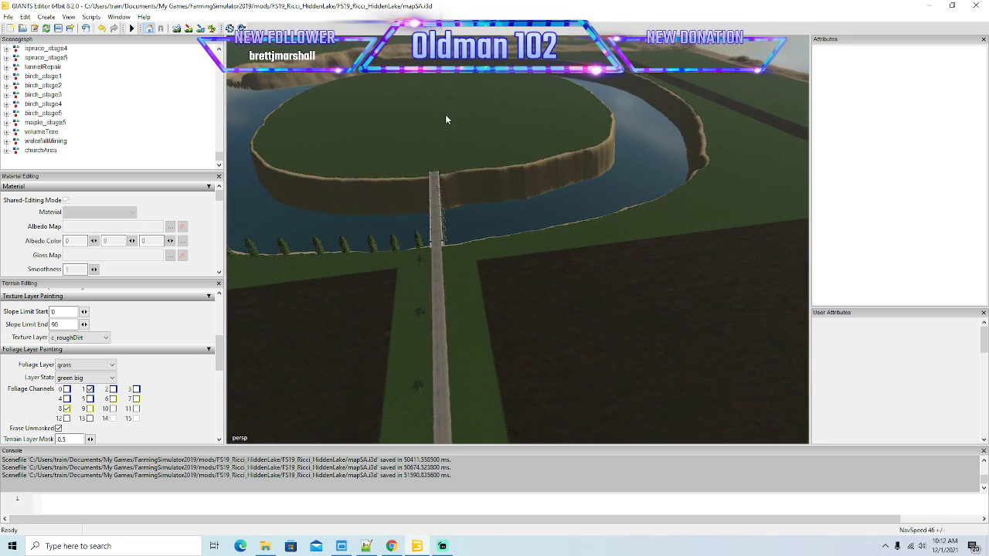
left_click_drag(418, 125, 697, 140)
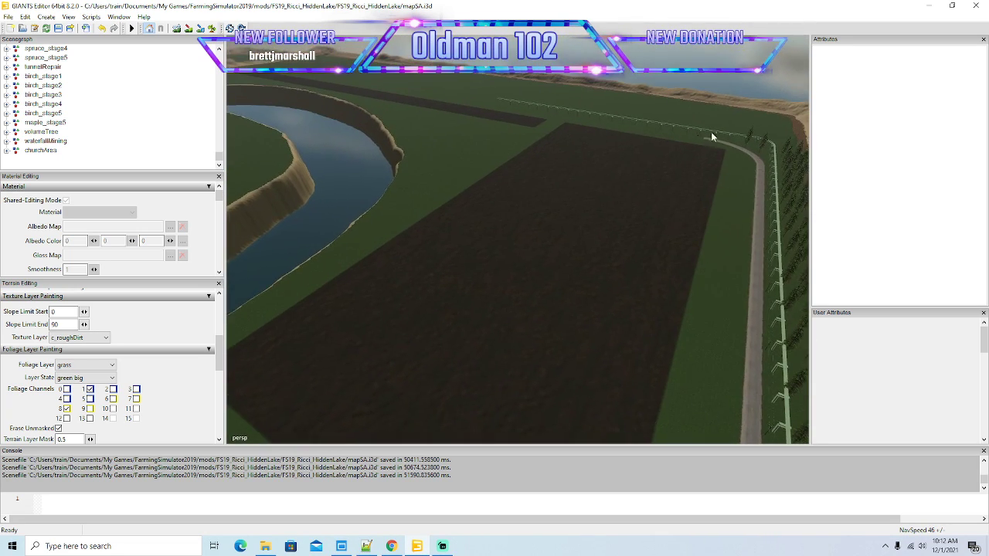
left_click_drag(588, 271, 415, 258)
scroll(403, 278, "down", 5)
scroll(403, 283, "up", 5)
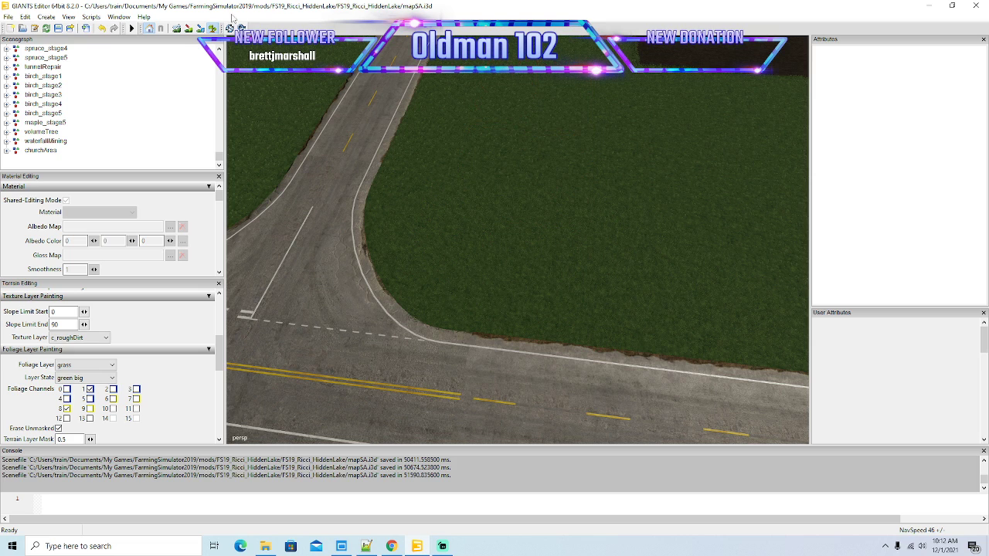
left_click_drag(456, 241, 483, 198)
scroll(444, 149, "up", 4)
scroll(444, 147, "up", 3)
scroll(485, 199, "down", 4)
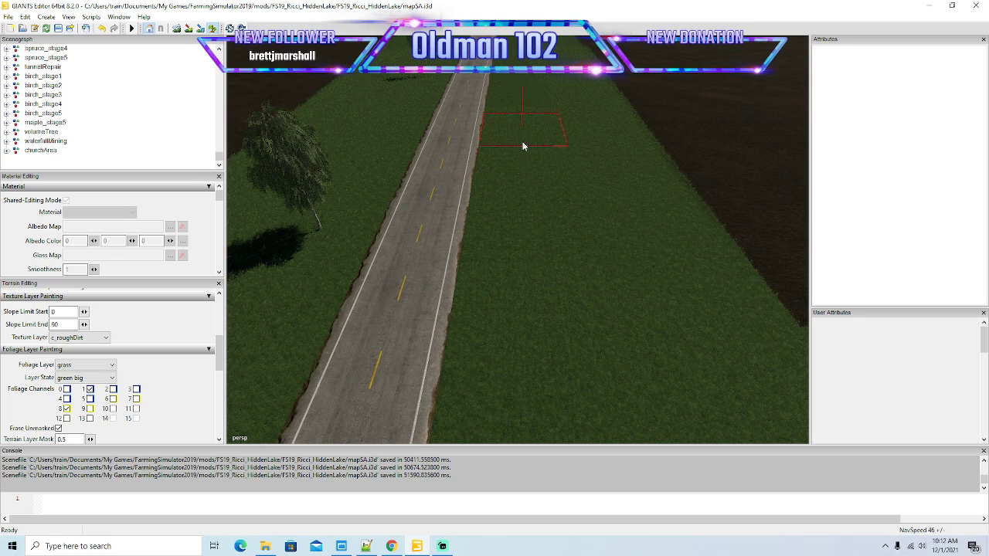
Step: Extend the green big grass along the side road's verge, opposite the row of roadside trees
mouse_move(318, 92)
left_mouse_down()
mouse_move(317, 48)
mouse_move(314, 92)
left_mouse_up()
scroll(317, 48, "up", 5)
left_click(213, 29)
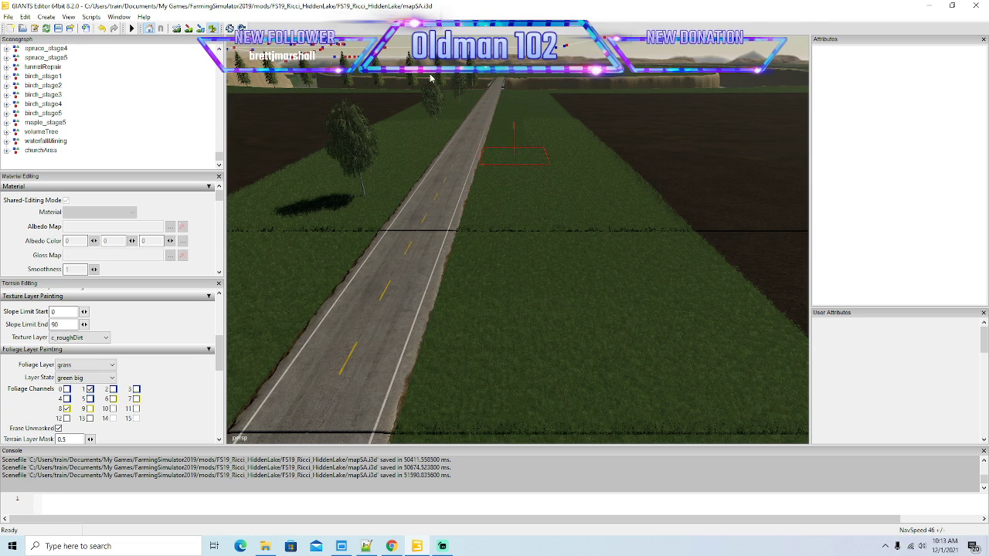
mouse_move(365, 157)
left_mouse_down()
mouse_move(363, 100)
mouse_move(367, 157)
left_mouse_up()
scroll(363, 100, "up", 5)
scroll(367, 162, "down", 3)
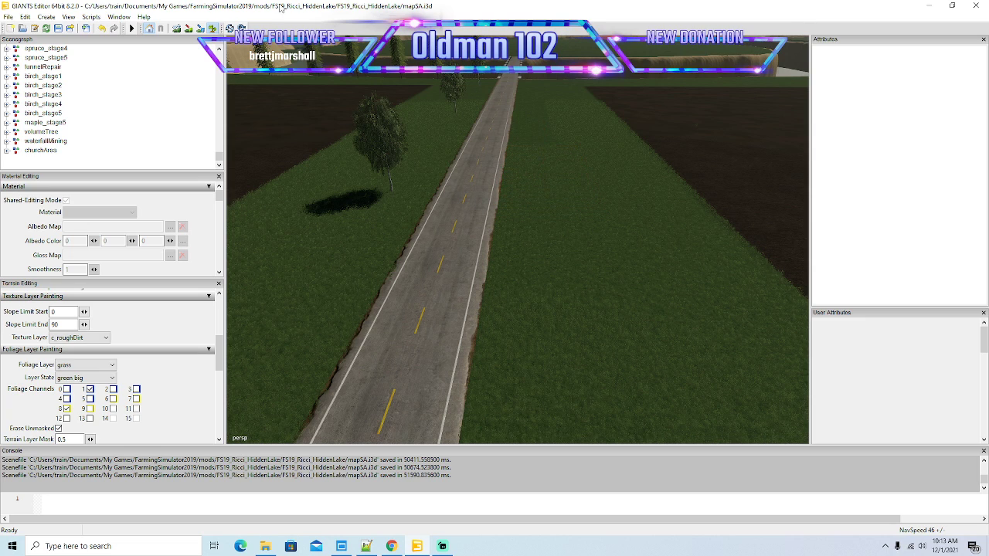
Step: Finish the green big grass on the side road's verge up to the bridge at the lake
left_click_drag(355, 127, 375, 147)
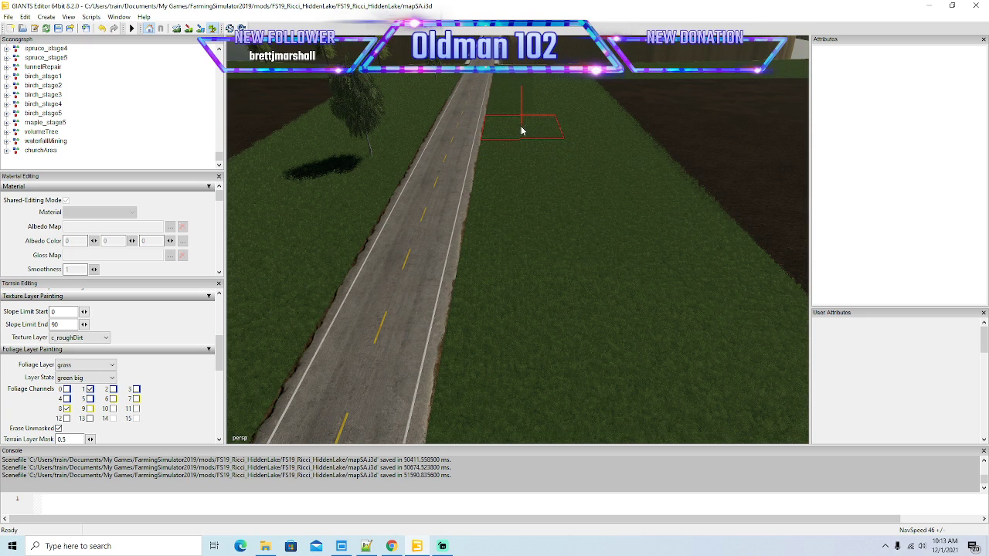
mouse_move(290, 116)
left_mouse_down()
mouse_move(287, 12)
mouse_move(299, 115)
left_mouse_up()
scroll(287, 13, "up", 4)
left_click(213, 29)
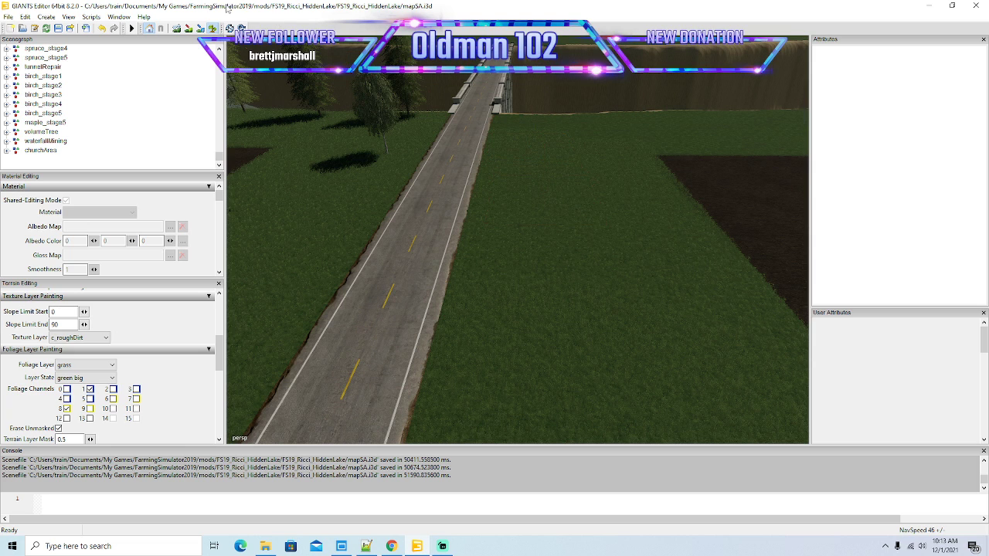
Step: Erase the stray patch of grass inside the dark field with the foliage brush
left_click(213, 29)
left_click_drag(463, 251, 633, 244)
scroll(583, 261, "down", 2)
scroll(695, 196, "up", 3)
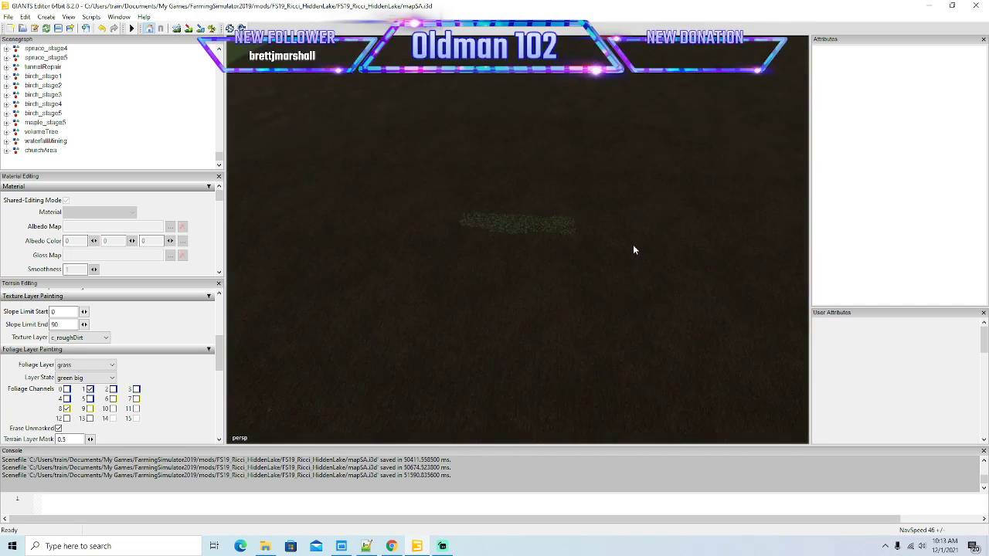
left_click(212, 29)
left_click_drag(473, 214, 624, 230)
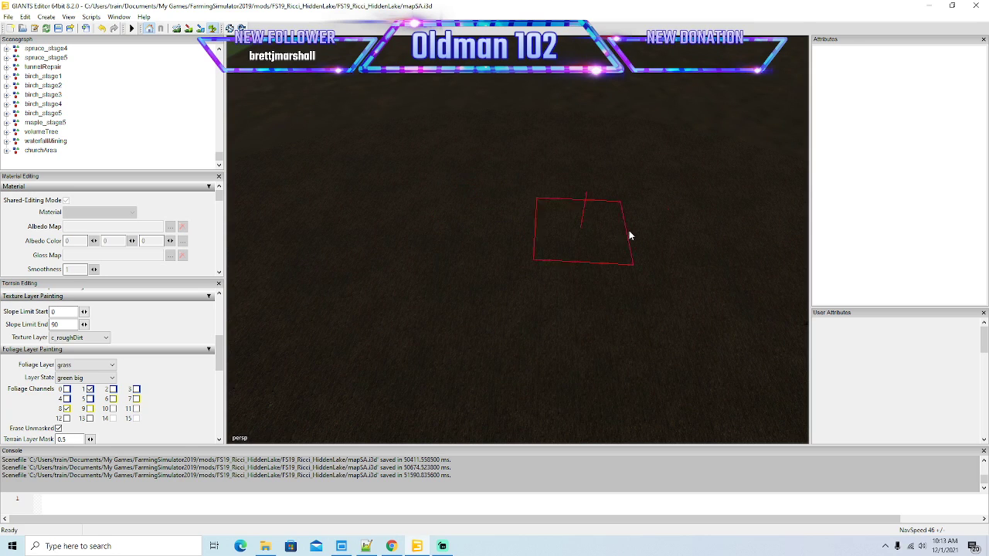
scroll(398, 148, "down", 5)
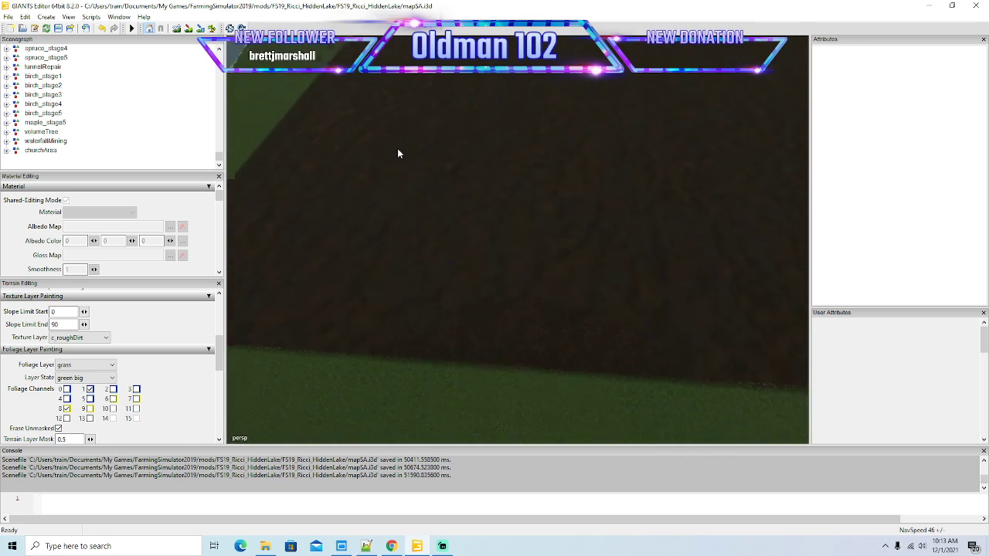
Step: Go to the dark field's corner at the road bend and paint green big grass around it beside the road
left_click_drag(469, 207, 485, 186)
scroll(460, 175, "up", 5)
scroll(291, 200, "up", 8)
scroll(500, 211, "down", 3)
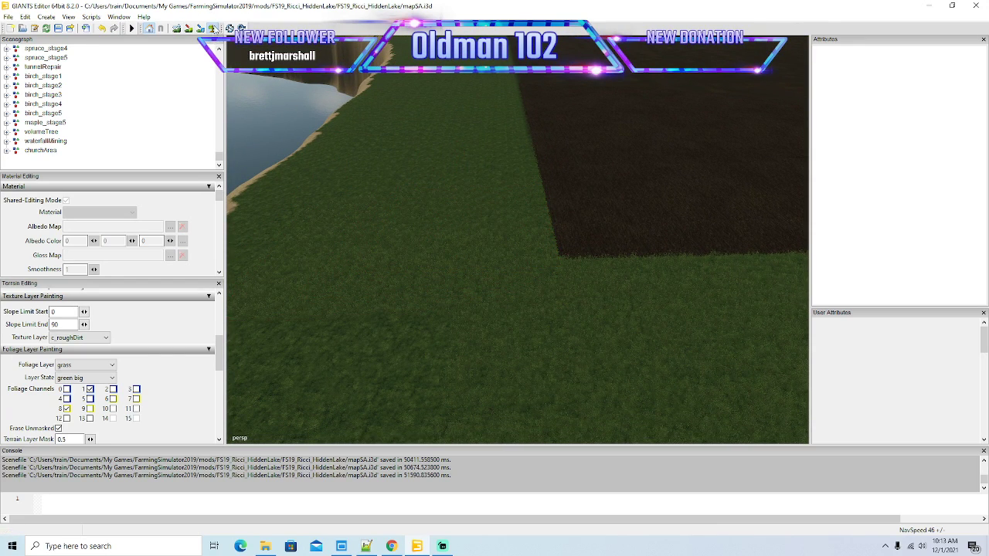
left_click_drag(407, 202, 406, 121)
scroll(406, 122, "up", 6)
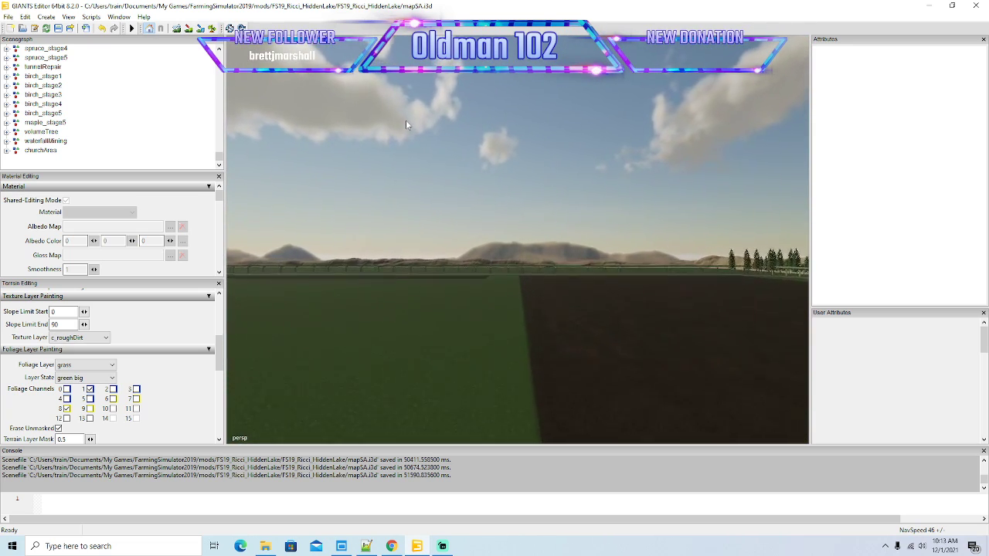
scroll(406, 122, "up", 8)
left_click_drag(407, 121, 309, 232)
scroll(474, 142, "up", 2)
scroll(549, 123, "up", 4)
scroll(556, 129, "up", 6)
scroll(195, 264, "up", 4)
scroll(311, 221, "up", 3)
scroll(309, 233, "down", 3)
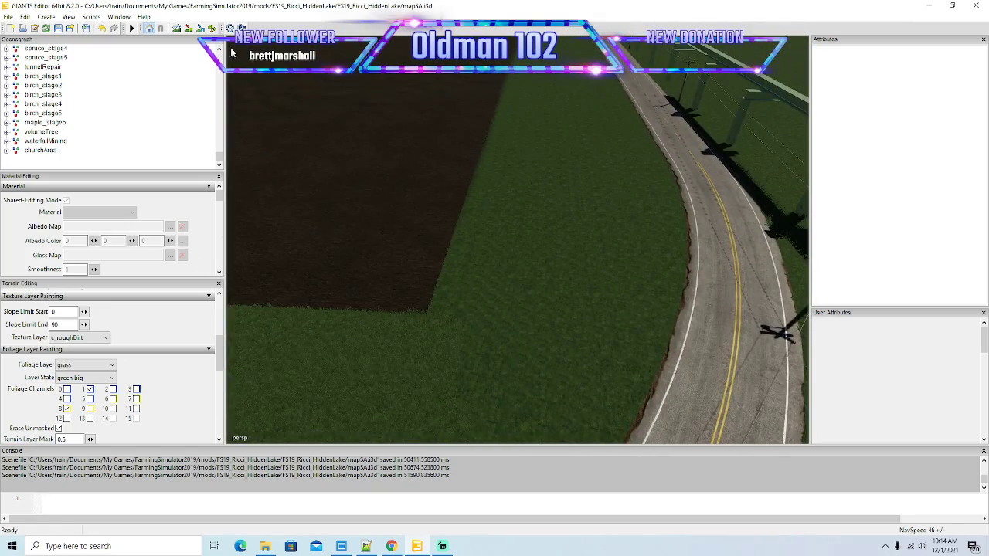
left_click(208, 29)
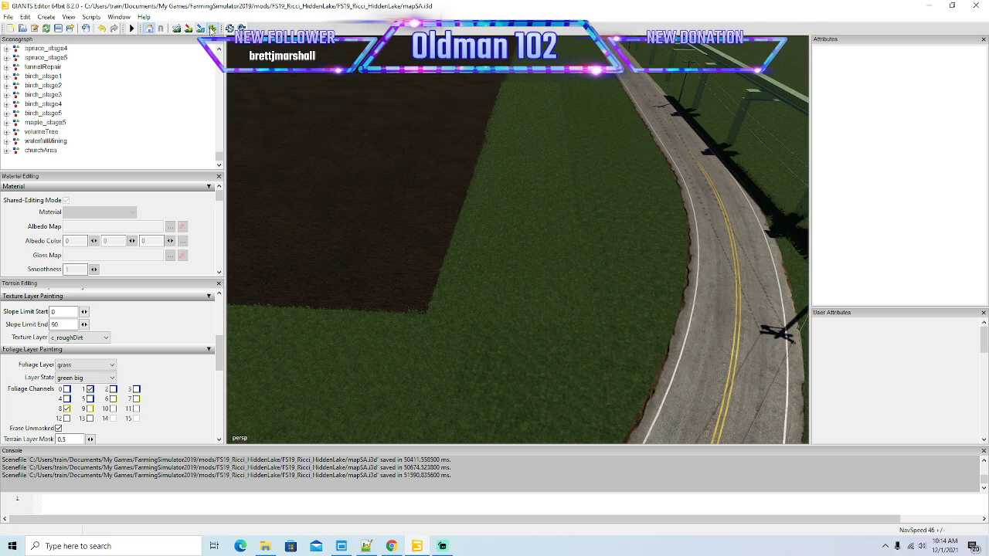
mouse_move(529, 248)
left_mouse_down()
mouse_move(526, 183)
mouse_move(533, 230)
mouse_move(523, 239)
mouse_move(540, 255)
left_mouse_up()
Step: Extend the green big grass along the strip between the dark field and the elevated-rail road, up to the field's far corner
scroll(526, 183, "up", 5)
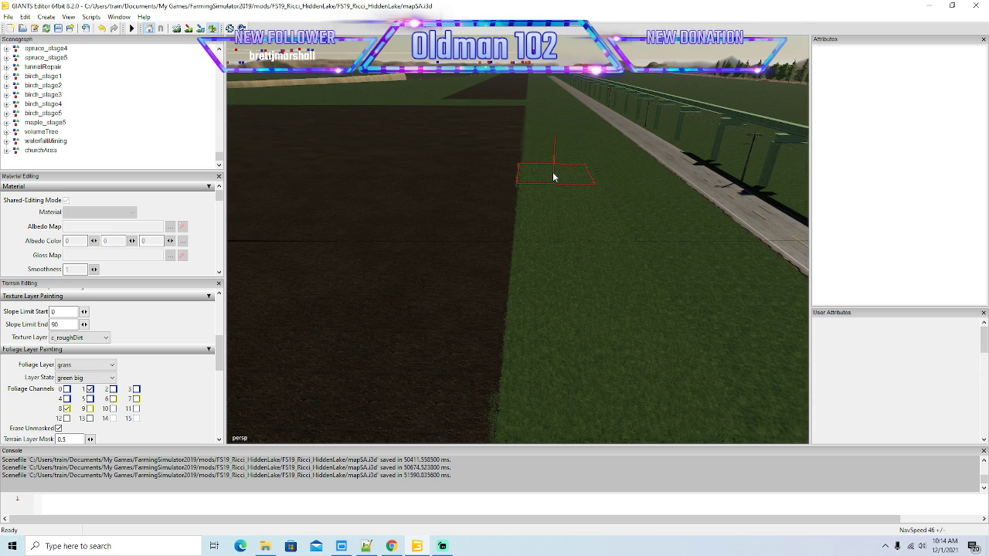
left_click_drag(309, 108, 323, 152)
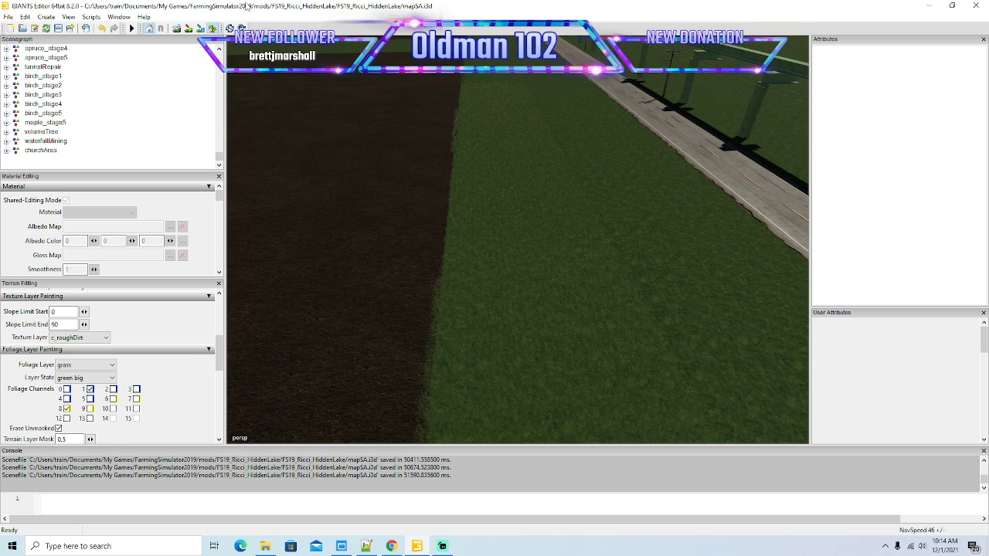
mouse_move(355, 135)
left_mouse_down("alt")
mouse_move(339, 83)
mouse_move(348, 104)
mouse_move(339, 132)
left_mouse_up("alt")
scroll(339, 85, "up", 6)
scroll(340, 132, "up", 2)
scroll(340, 132, "down", 3)
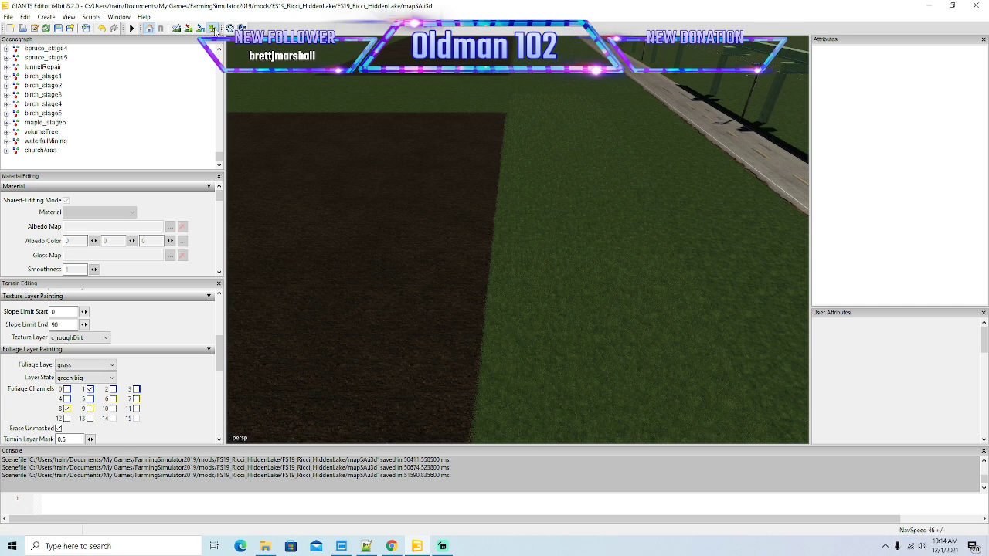
Step: Paint green big grass between the field corner and the curved road, opposite the roadside trees
left_click_drag(497, 245, 446, 260)
scroll(793, 190, "up", 10)
scroll(438, 266, "down", 4)
scroll(436, 269, "up", 3)
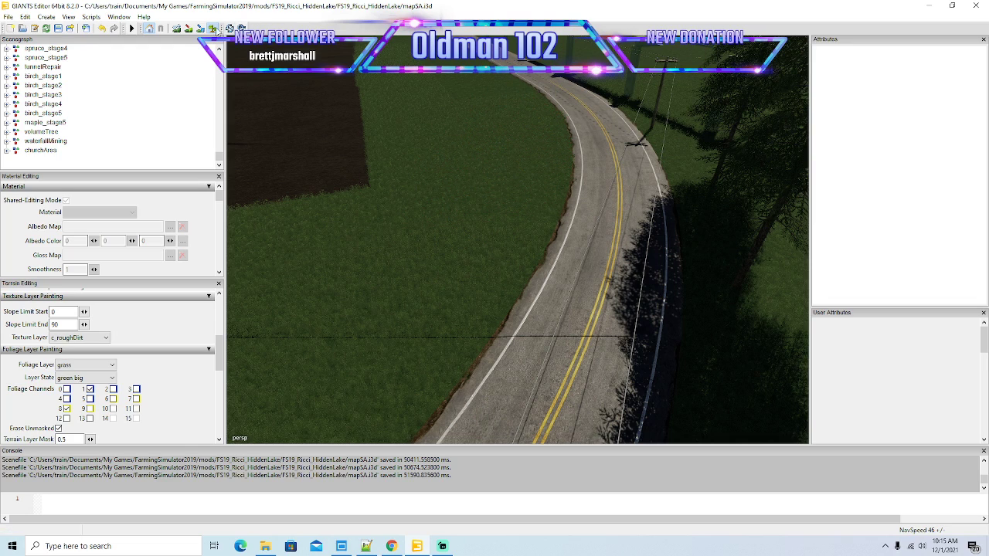
left_click_drag(402, 157, 346, 160)
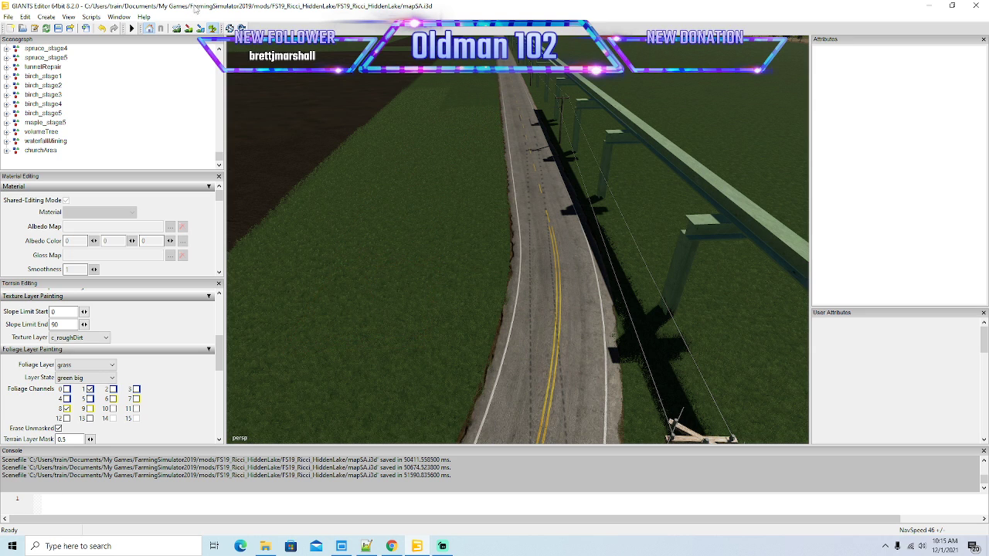
Step: Continue the green big grass along the straight road's verge past the end of the dark field
mouse_move(367, 210)
left_mouse_down()
mouse_move(346, 139)
mouse_move(356, 212)
left_mouse_up()
scroll(345, 139, "up", 5)
left_click(212, 29)
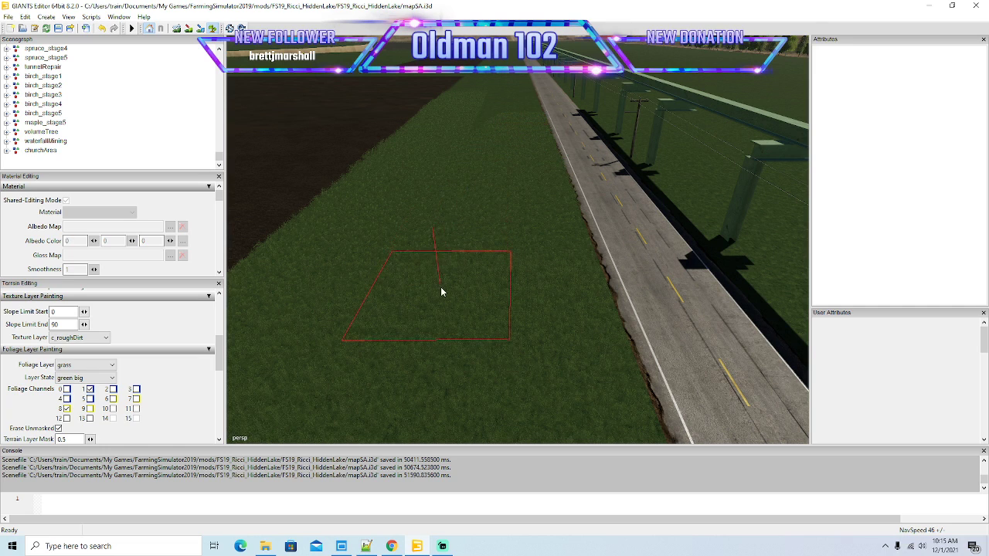
mouse_move(306, 123)
left_mouse_down()
mouse_move(305, 88)
mouse_move(312, 117)
left_mouse_up()
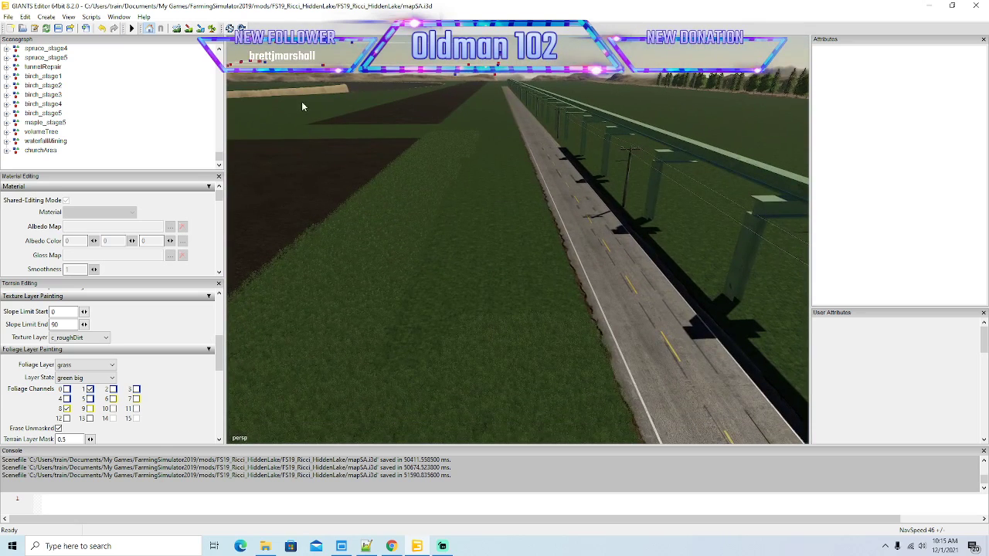
left_click(212, 28)
left_click_drag(431, 232, 433, 252)
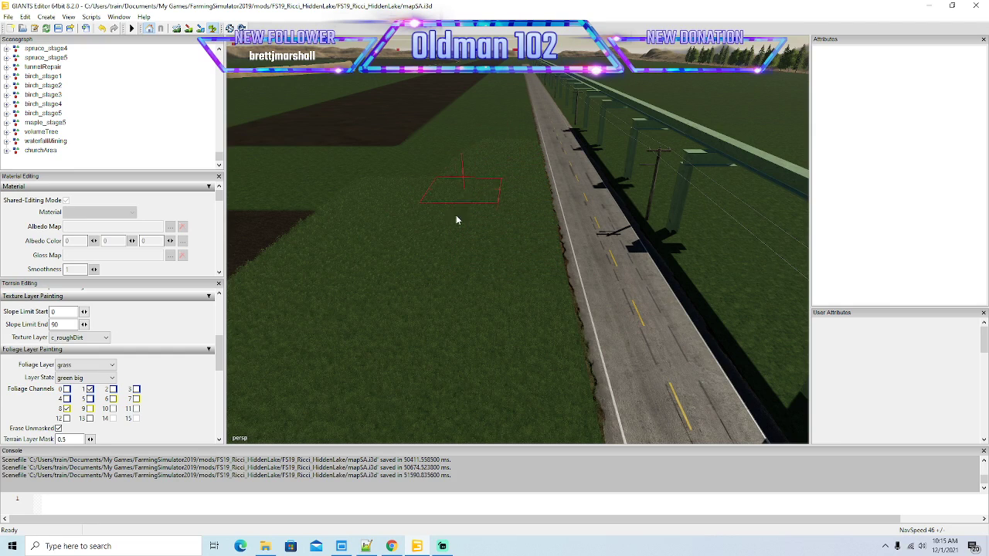
Step: Start a green big grass strip from the dark field's corner along its edge, and widen it away from the field
left_click_drag(513, 222, 426, 246)
scroll(499, 180, "up", 5)
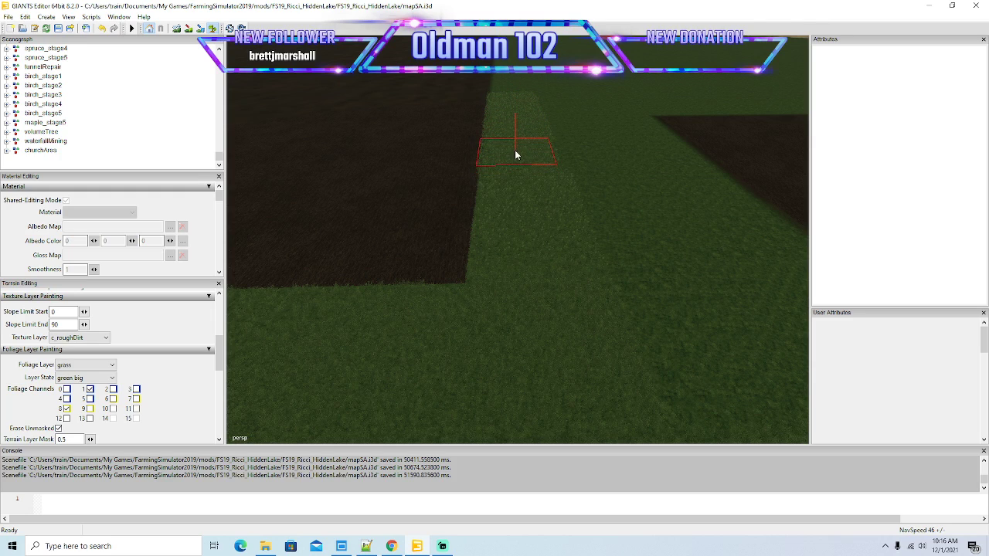
mouse_move(324, 92)
left_mouse_down()
mouse_move(326, 231)
mouse_move(326, 102)
mouse_move(320, 135)
left_mouse_up()
scroll(326, 231, "up", 4)
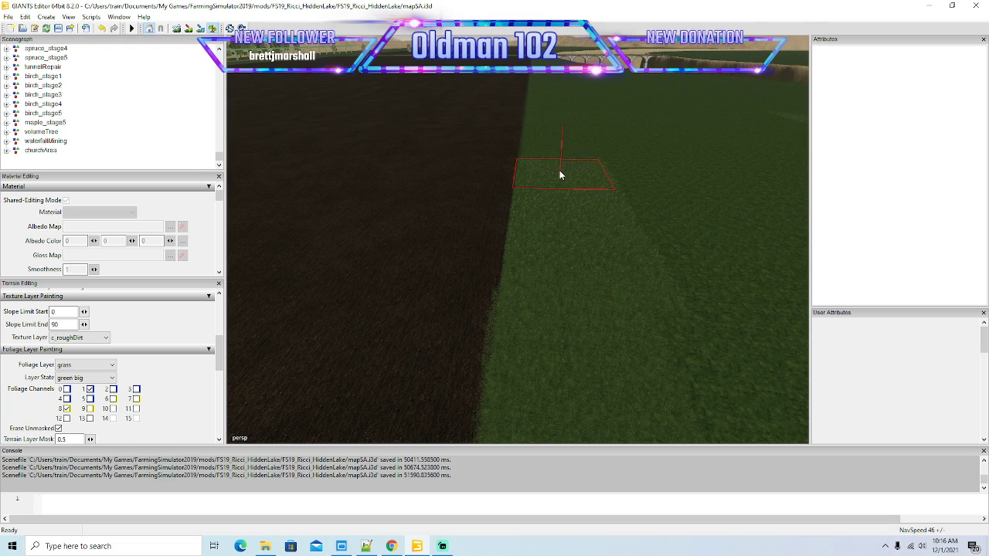
mouse_move(552, 135)
left_mouse_down()
mouse_move(608, 218)
mouse_move(632, 320)
mouse_move(641, 236)
mouse_move(623, 159)
mouse_move(602, 136)
left_mouse_up()
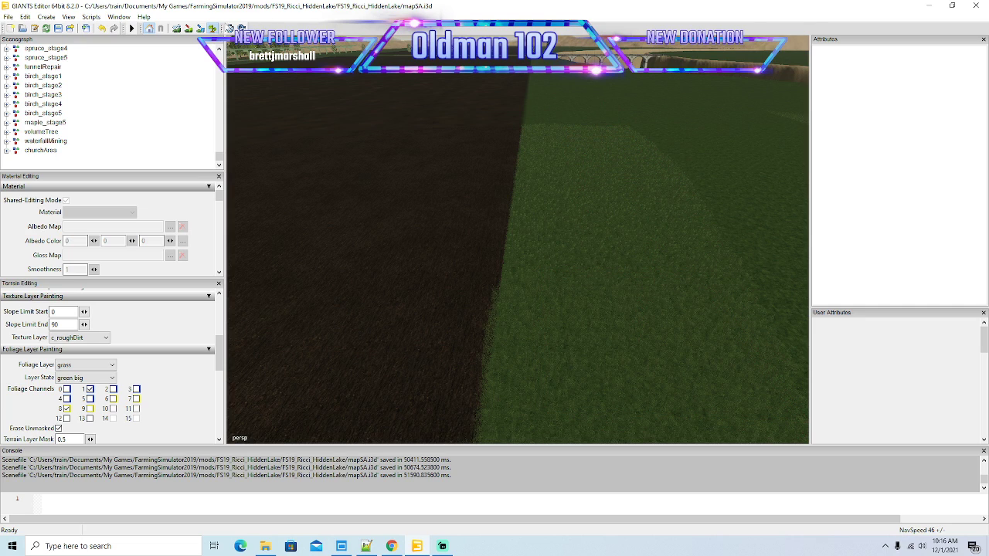
Step: Extend the wide green big grass strip farther along the dark field's straight edge, keeping the field clear
left_click(212, 29)
mouse_move(564, 225)
left_mouse_down()
mouse_move(570, 145)
mouse_move(571, 226)
left_mouse_up()
left_click(212, 29)
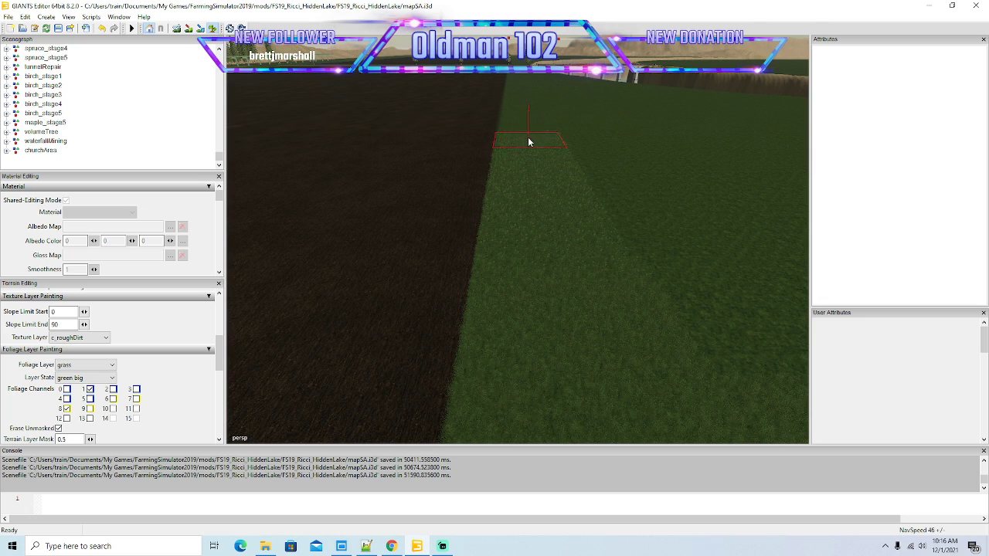
mouse_move(536, 132)
left_mouse_down()
mouse_move(654, 275)
mouse_move(683, 332)
mouse_move(645, 168)
mouse_move(618, 132)
left_mouse_up()
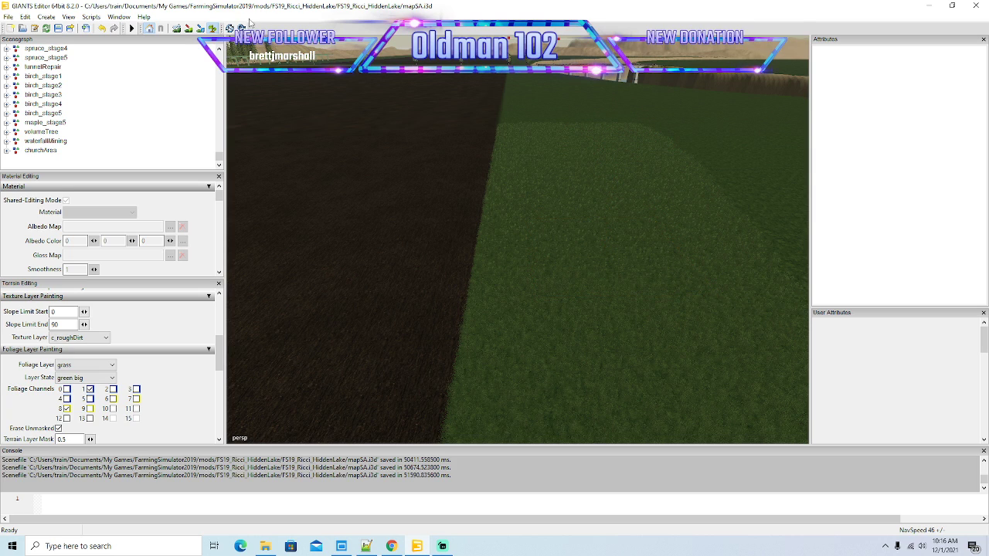
left_click(212, 29)
mouse_move(306, 154)
left_mouse_down()
mouse_move(306, 8)
mouse_move(306, 128)
left_mouse_up()
left_click(213, 29)
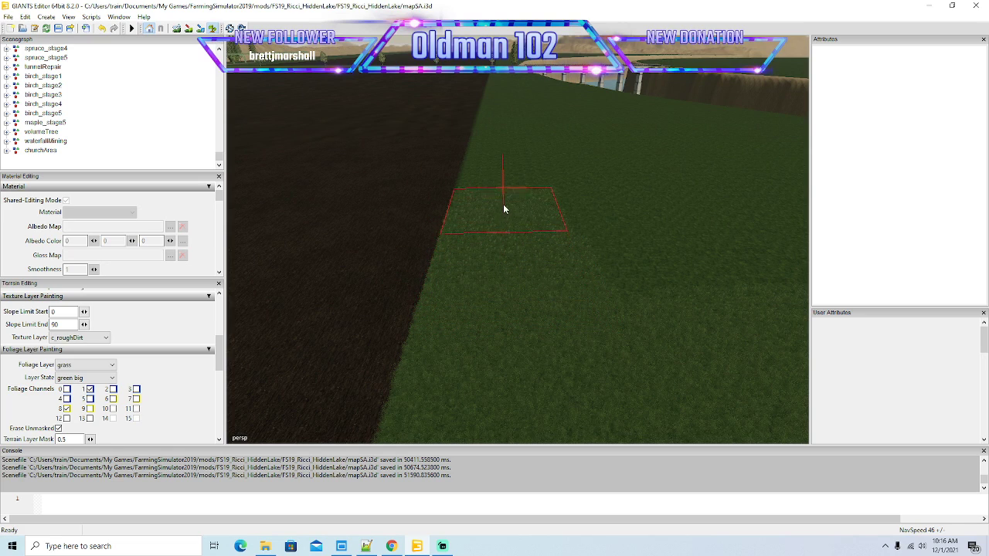
mouse_move(502, 181)
left_mouse_down()
mouse_move(501, 146)
mouse_move(523, 150)
mouse_move(666, 274)
mouse_move(636, 150)
mouse_move(563, 148)
left_mouse_up()
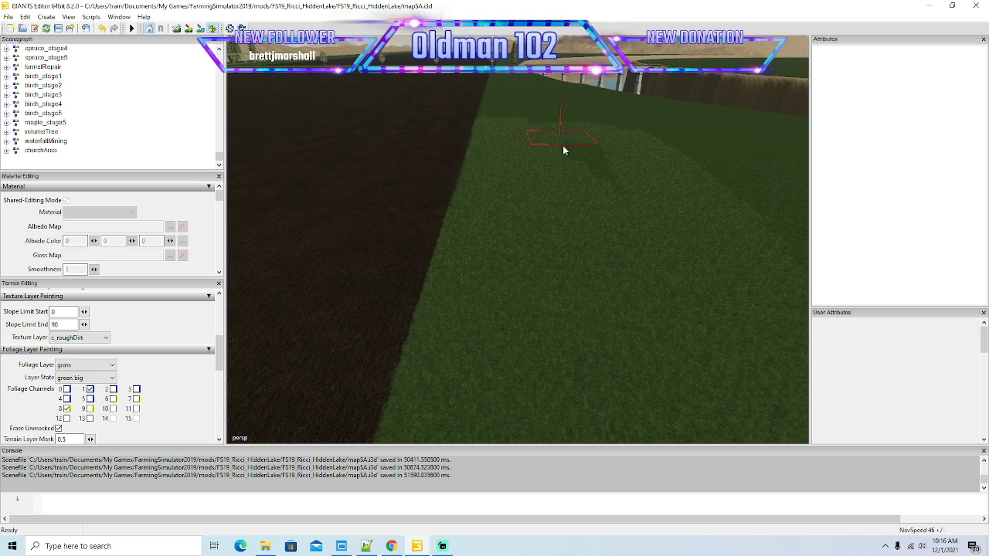
Step: Carry the green big grass strip along the field edge toward the arched bridge at the lake
mouse_move(314, 107)
left_mouse_down()
mouse_move(311, 51)
mouse_move(312, 138)
left_mouse_up()
scroll(311, 54, "up", 5)
left_click(211, 28)
mouse_move(713, 300)
left_mouse_down()
mouse_move(632, 161)
mouse_move(605, 234)
mouse_move(552, 263)
mouse_move(535, 127)
mouse_move(635, 155)
left_mouse_up()
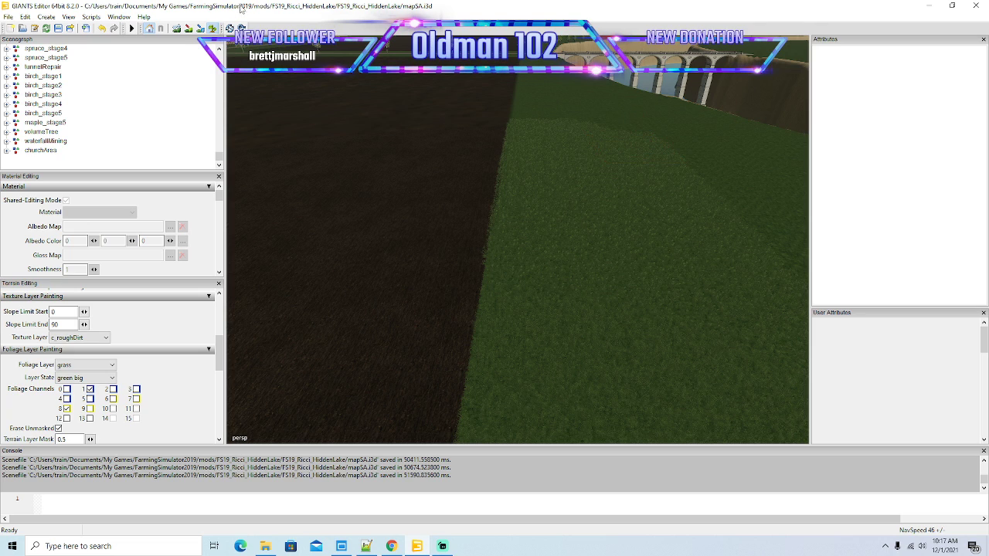
left_click(213, 29)
mouse_move(332, 177)
left_mouse_down()
mouse_move(326, 73)
mouse_move(334, 139)
left_mouse_up()
scroll(326, 73, "up", 3)
left_click_drag(389, 108, 374, 89)
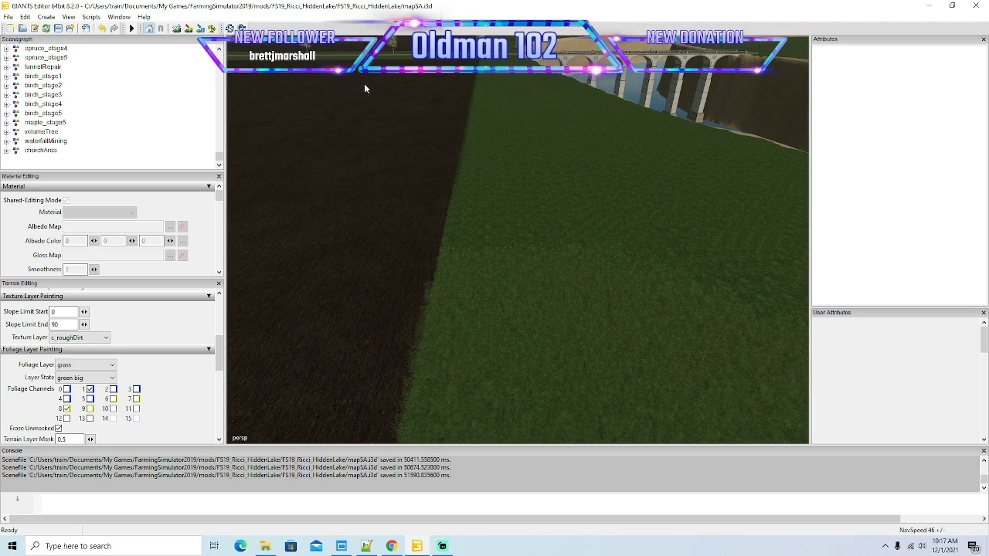
left_click(212, 28)
mouse_move(506, 169)
left_mouse_down()
mouse_move(498, 119)
mouse_move(625, 214)
mouse_move(536, 124)
left_mouse_up()
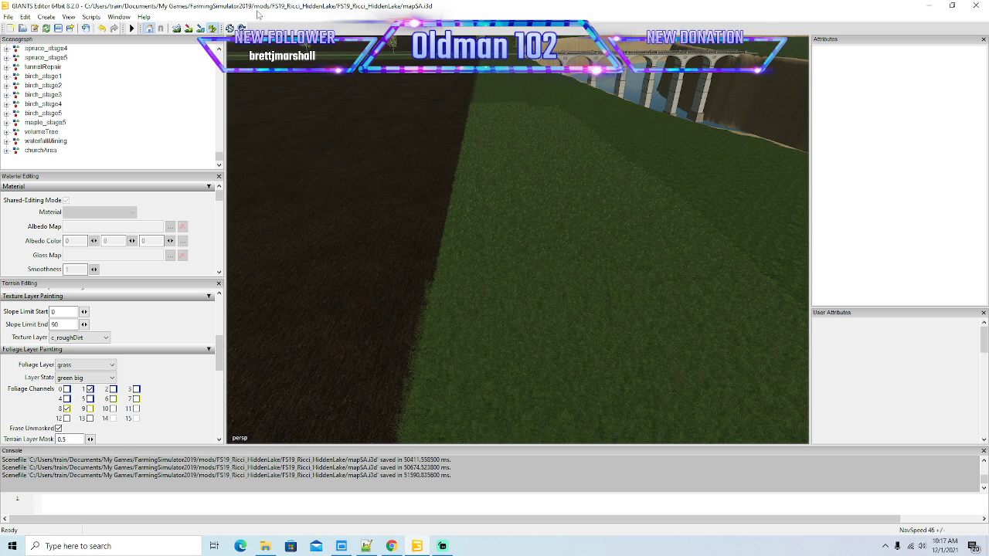
Step: Finish the green big grass past the field's last corner, up to the road at the arched bridge
left_click(215, 30)
mouse_move(248, 82)
left_mouse_down()
mouse_move(304, 21)
mouse_move(316, 45)
mouse_move(312, 127)
left_mouse_up()
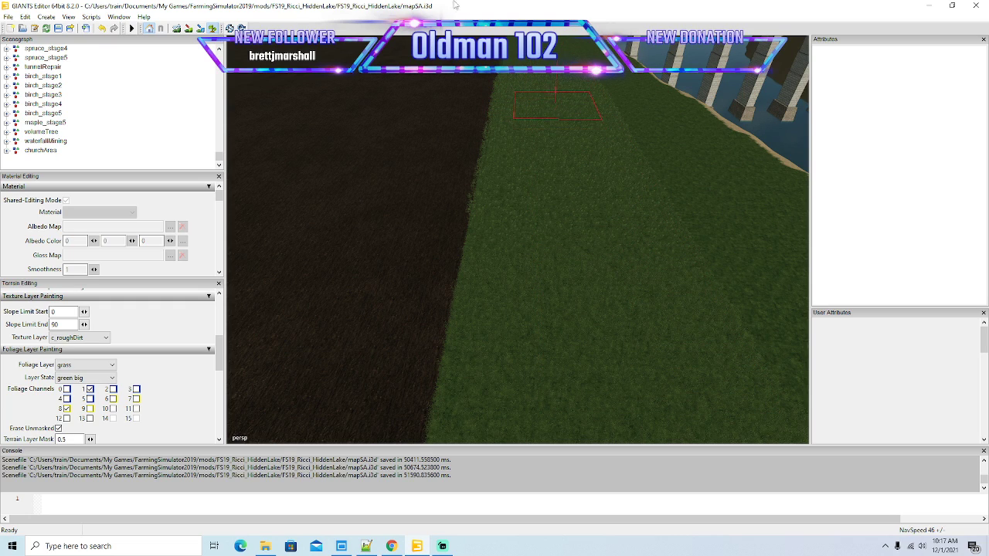
left_click_drag(442, 166, 447, 190)
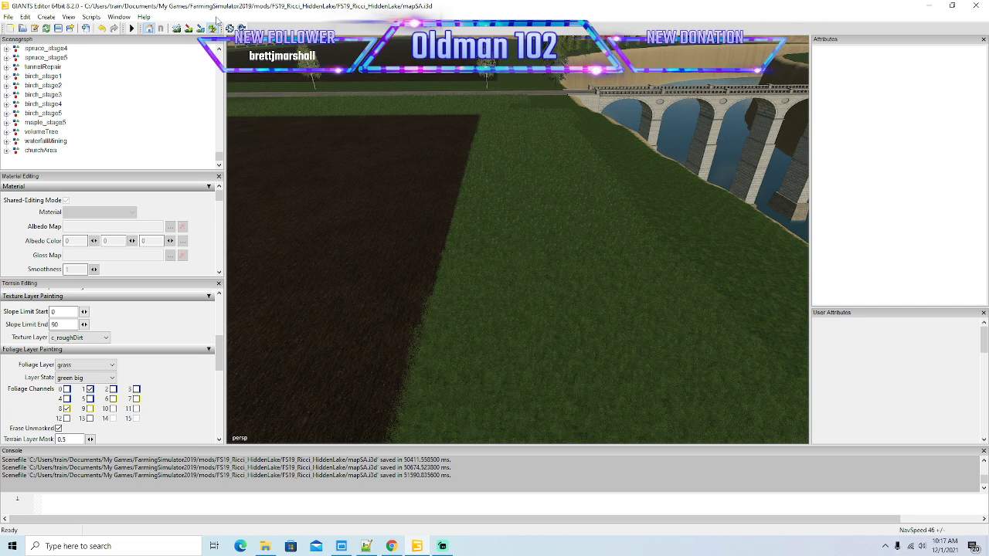
Step: Fill the gap between the two dark fields with green big grass, along both field edges and their open corner
left_click_drag(403, 180, 302, 305)
scroll(414, 135, "up", 8)
scroll(548, 165, "up", 8)
scroll(568, 180, "up", 8)
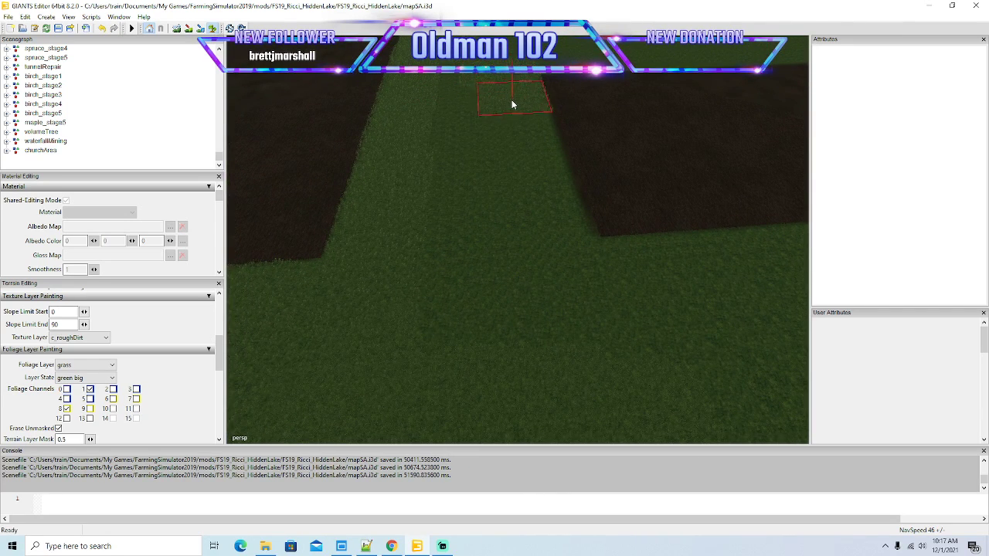
left_click_drag(519, 140, 549, 279)
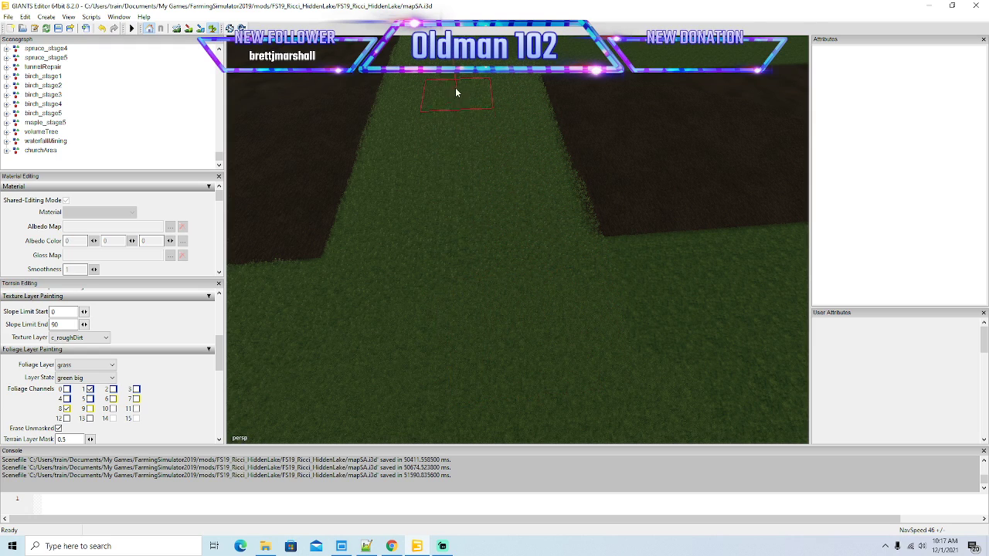
left_click(210, 29)
mouse_move(347, 178)
left_mouse_down()
mouse_move(377, 160)
mouse_move(382, 117)
mouse_move(379, 165)
left_mouse_up()
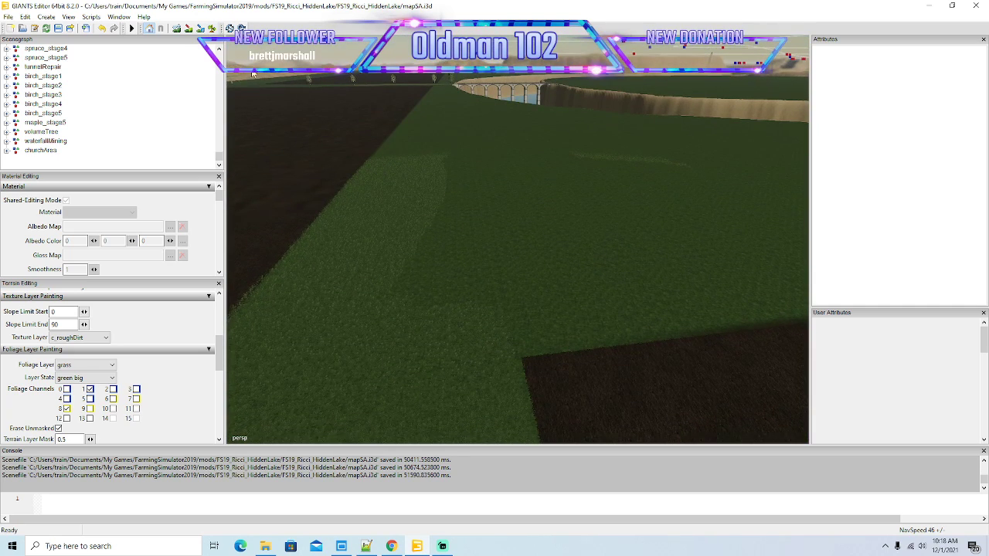
left_click(212, 28)
mouse_move(499, 270)
left_mouse_down()
mouse_move(522, 321)
mouse_move(481, 144)
mouse_move(430, 301)
left_mouse_up()
Step: Return to the roadside field and paint green big grass from its corner along the strip beside the elevated-rail road
left_click(212, 29)
mouse_move(538, 256)
left_mouse_down()
mouse_move(557, 295)
mouse_move(721, 289)
mouse_move(480, 299)
mouse_move(439, 267)
mouse_move(510, 305)
left_mouse_up()
scroll(720, 289, "up", 5)
scroll(442, 272, "up", 3)
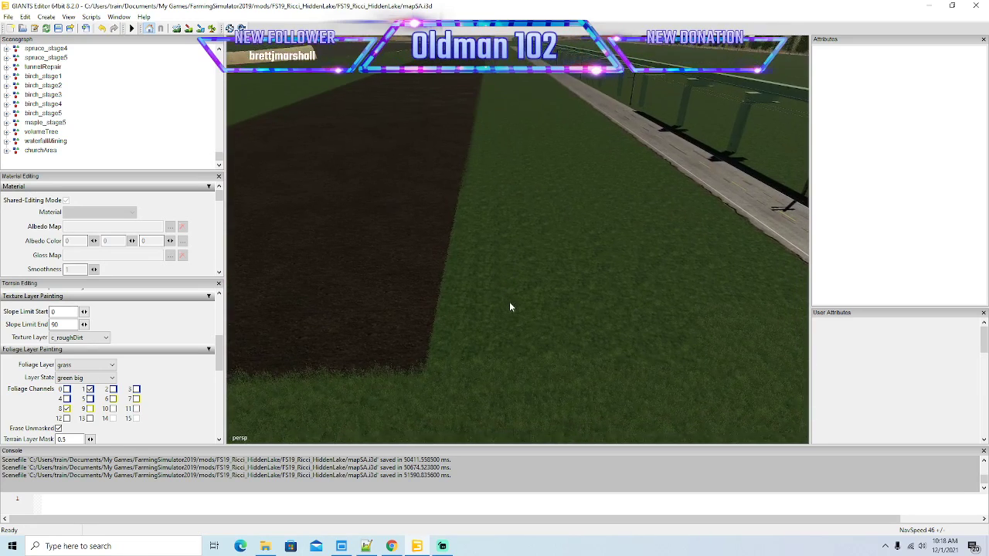
scroll(494, 292, "down", 2)
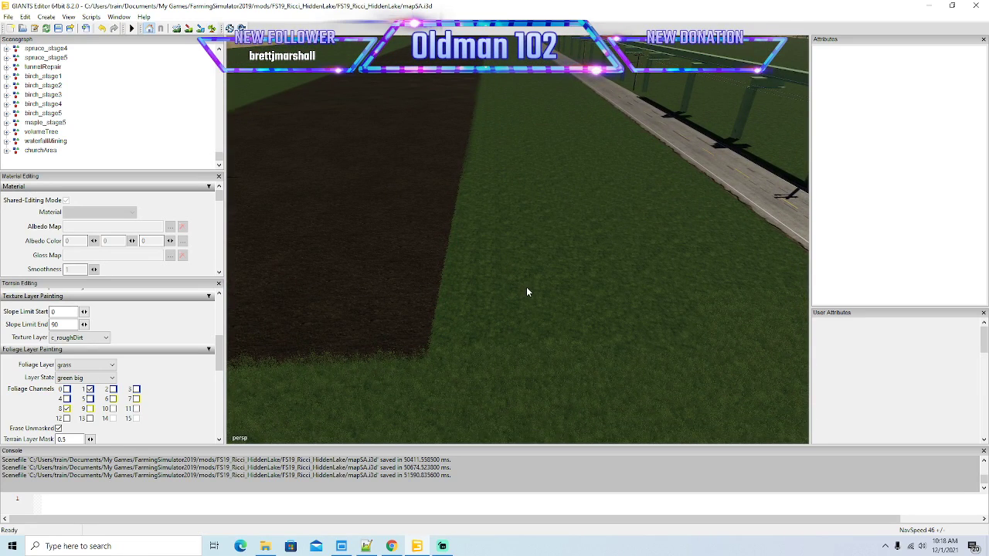
scroll(526, 288, "down", 1)
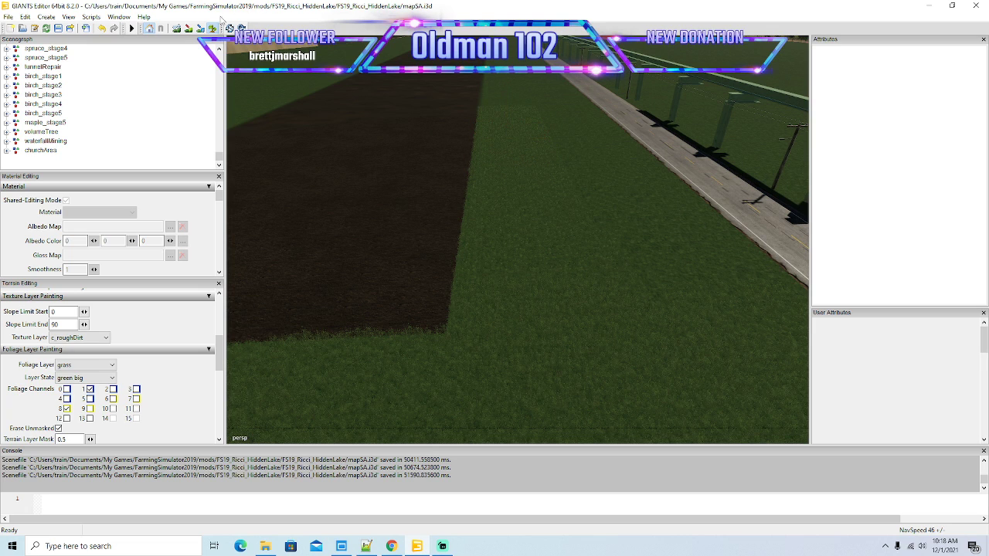
mouse_move(552, 246)
left_mouse_down()
mouse_move(547, 178)
mouse_move(568, 281)
left_mouse_up()
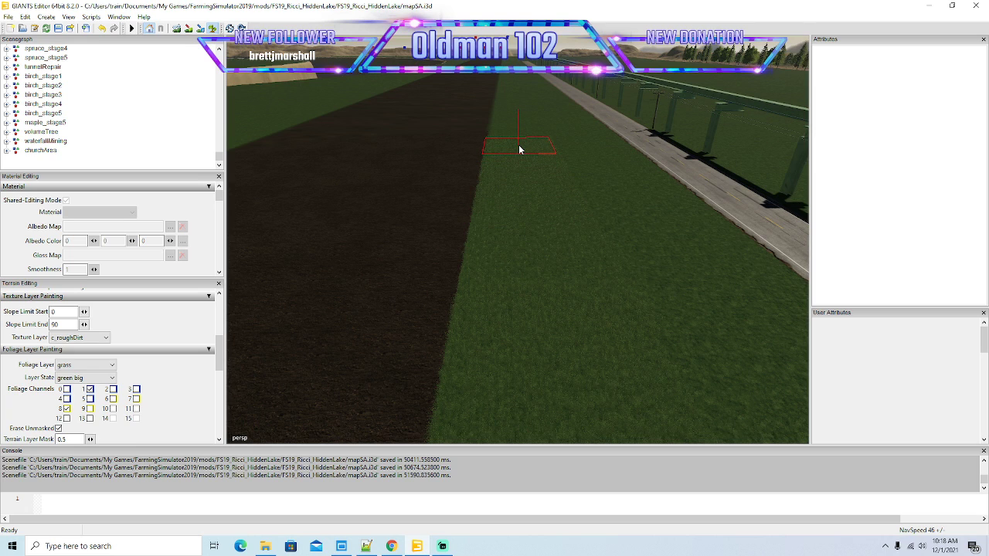
Step: Continue the green big grass strip along the dark field's edge beside the elevated-rail road
left_click_drag(519, 150, 513, 96)
left_click_drag(285, 77, 289, 109)
left_click(212, 29)
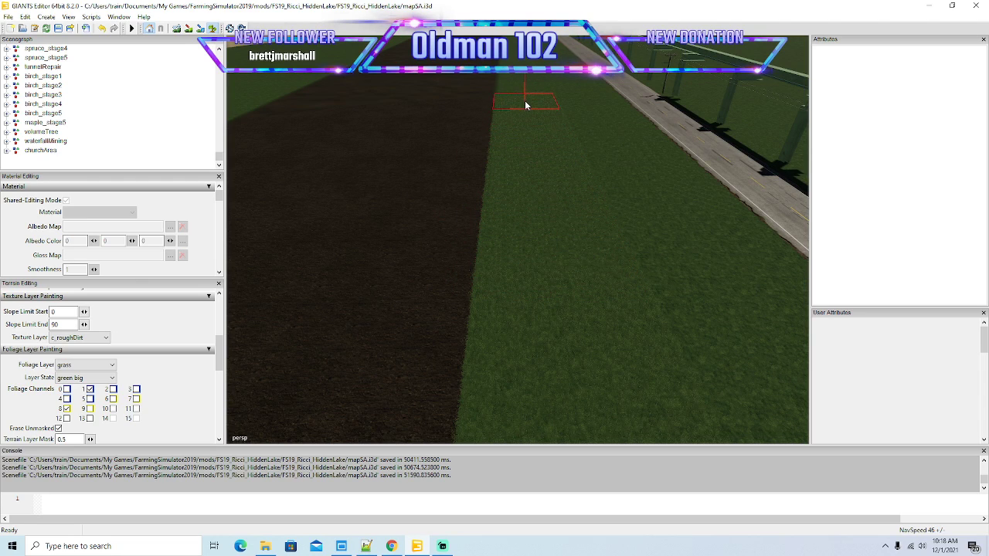
left_click(213, 29)
mouse_move(266, 78)
left_mouse_down()
mouse_move(266, 48)
mouse_move(316, 98)
left_mouse_up()
scroll(315, 98, "up", 3)
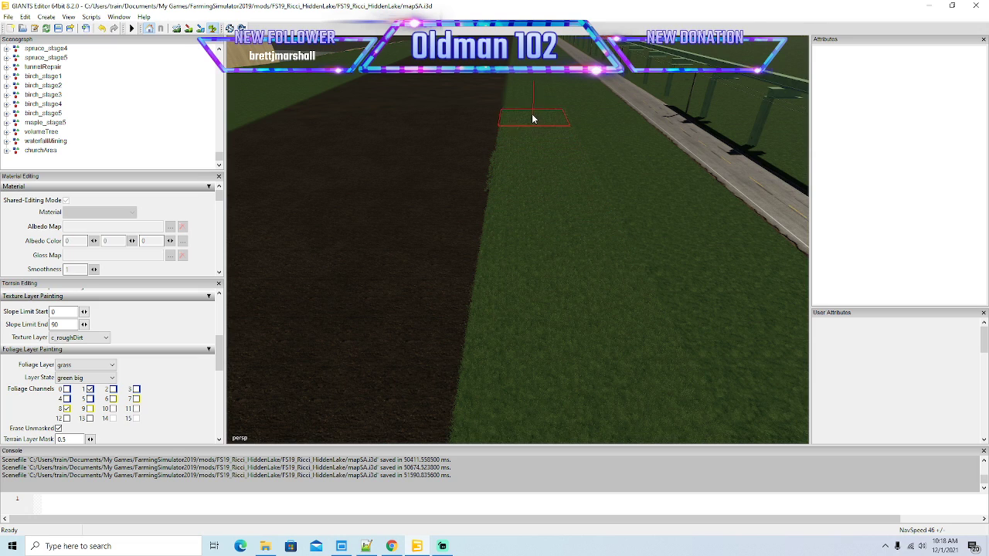
mouse_move(272, 80)
left_mouse_down()
mouse_move(271, 12)
mouse_move(277, 83)
left_mouse_up()
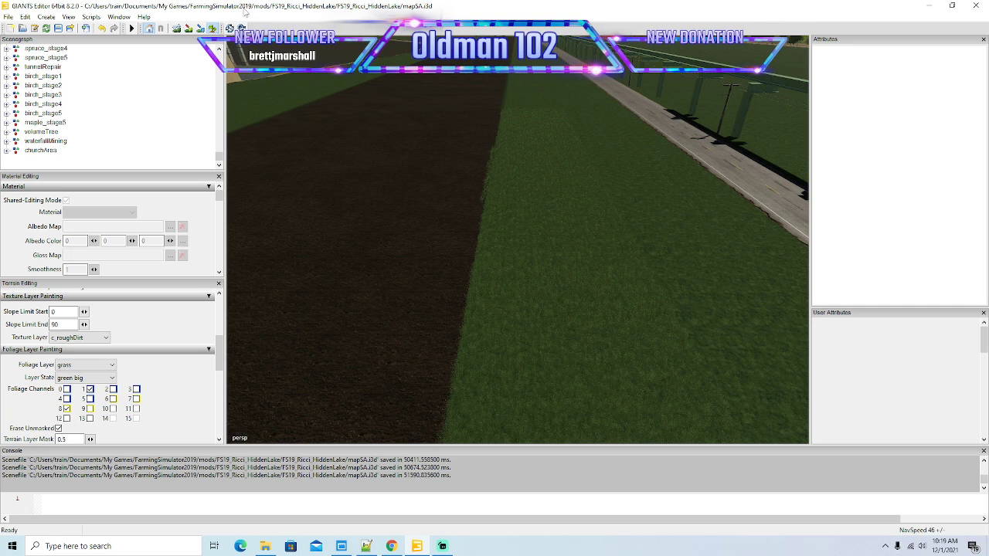
Step: Extend the green big grass further along the straight roadside edge of the field, keeping the brush off the dark soil
mouse_move(294, 112)
left_mouse_down()
mouse_move(291, 62)
mouse_move(296, 120)
left_mouse_up()
left_click(212, 29)
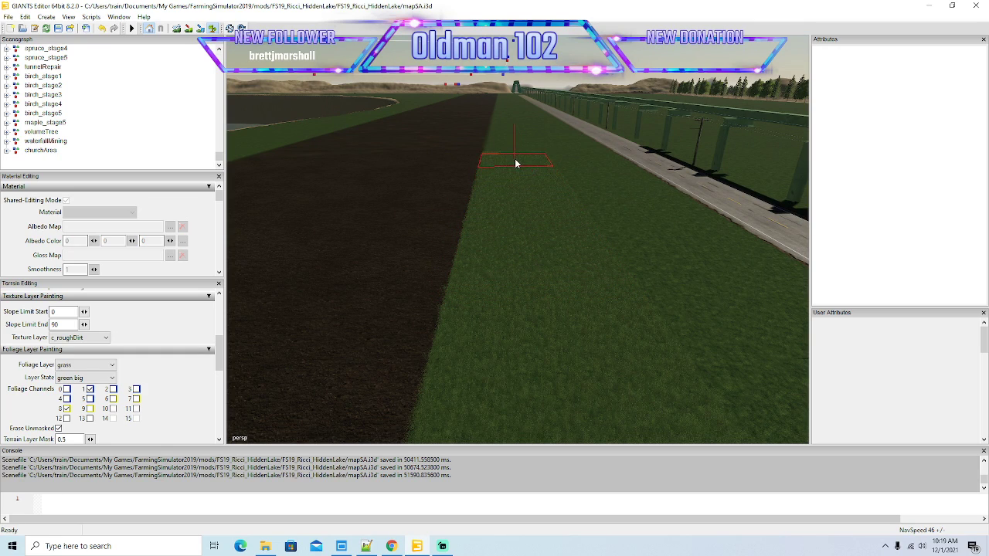
left_click_drag(321, 158, 327, 185)
scroll(317, 110, "up", 3)
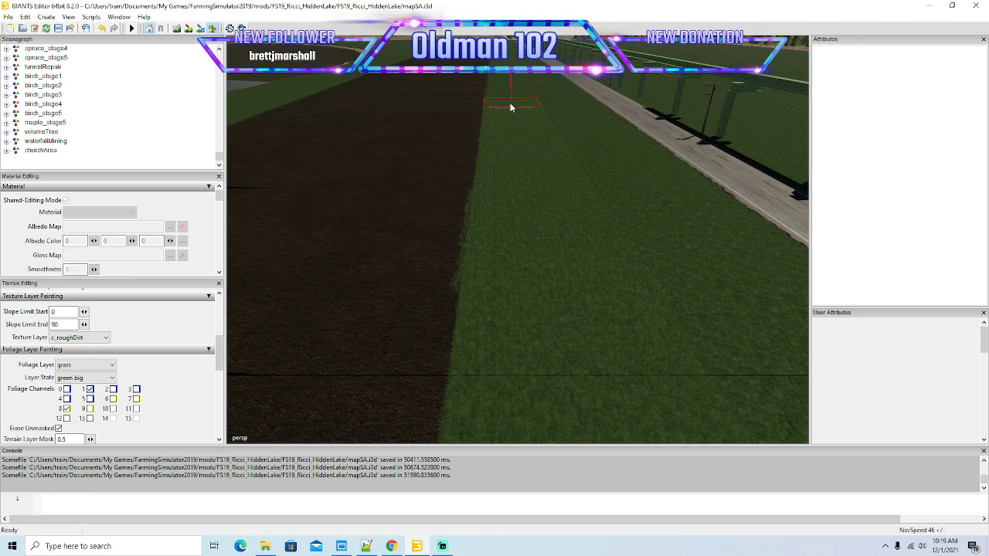
mouse_move(510, 108)
left_mouse_down()
mouse_move(521, 159)
mouse_move(479, 212)
left_mouse_up()
left_click(212, 29)
mouse_move(402, 185)
left_mouse_down()
mouse_move(391, 102)
mouse_move(395, 169)
left_mouse_up()
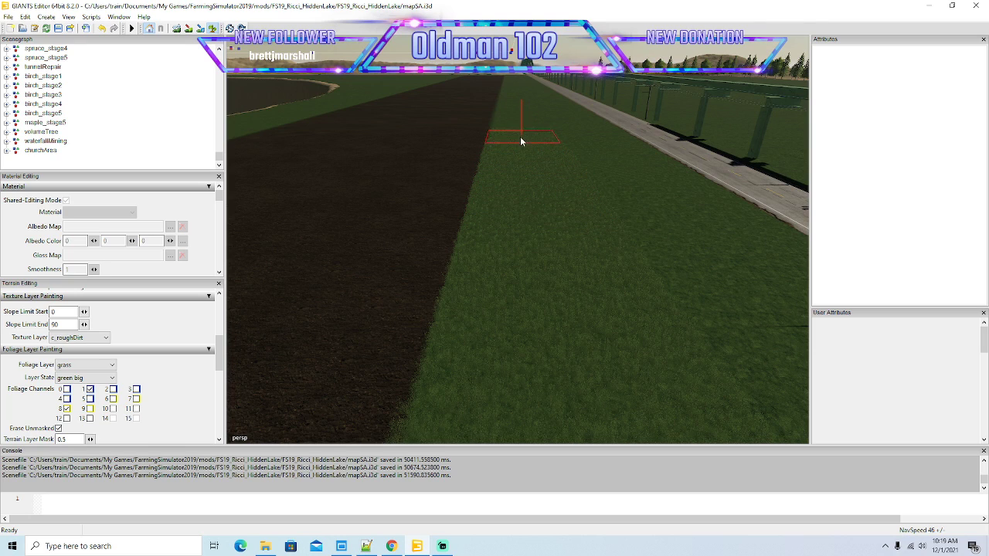
Step: Paint the next stretches of green big grass along the roadside field's edge, continuing from the end of the strip
left_click_drag(306, 105, 311, 80)
left_click_drag(318, 123, 326, 105)
left_click(212, 29)
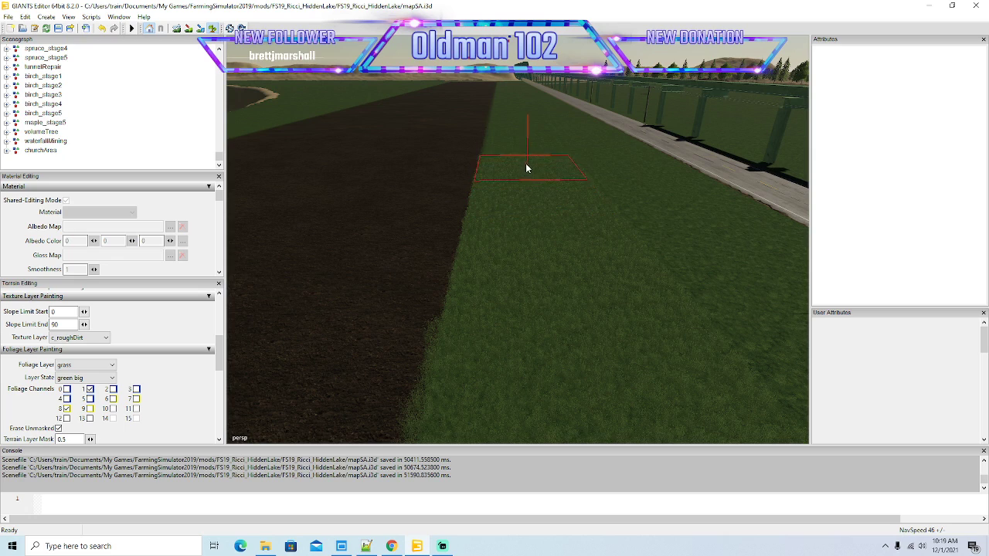
left_click_drag(519, 148, 521, 161)
left_click(215, 29)
mouse_move(531, 258)
left_mouse_down()
mouse_move(526, 198)
mouse_move(523, 263)
mouse_move(537, 288)
left_mouse_up()
left_click(212, 29)
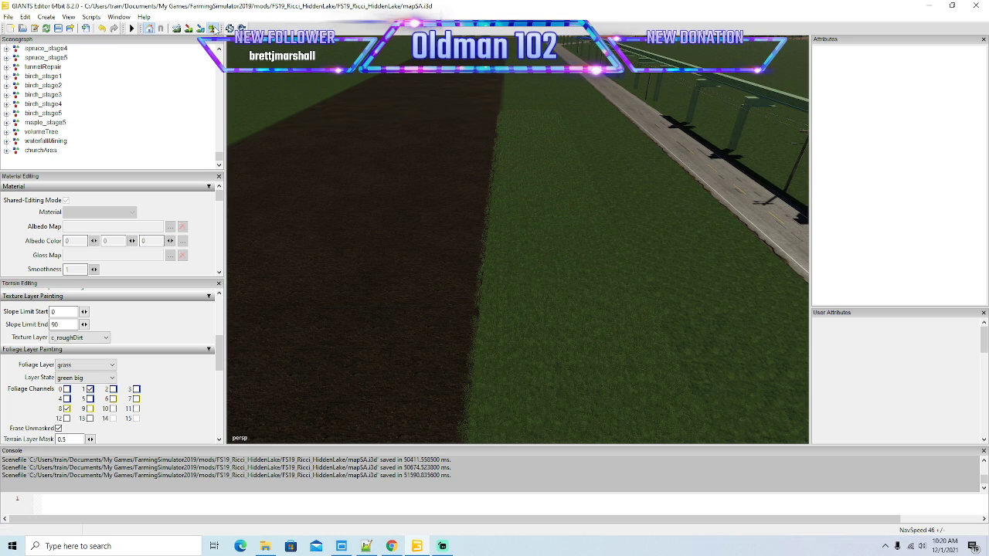
Step: Carry the edge strip of green big grass to the field's far corner and clear the stray grass patch from the road
left_click_drag(317, 125, 343, 140)
scroll(312, 58, "up", 2)
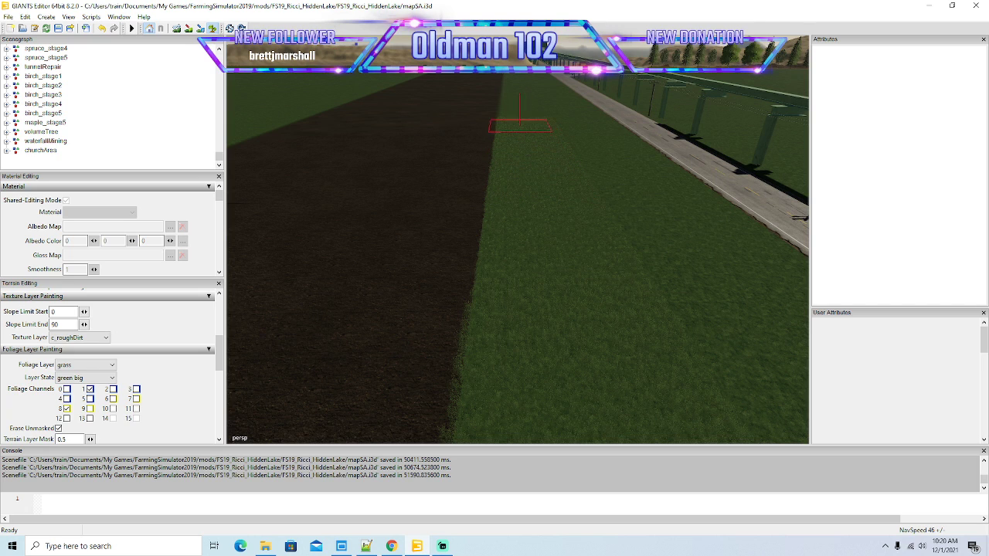
left_click_drag(251, 93, 286, 106)
scroll(267, 39, "up", 2)
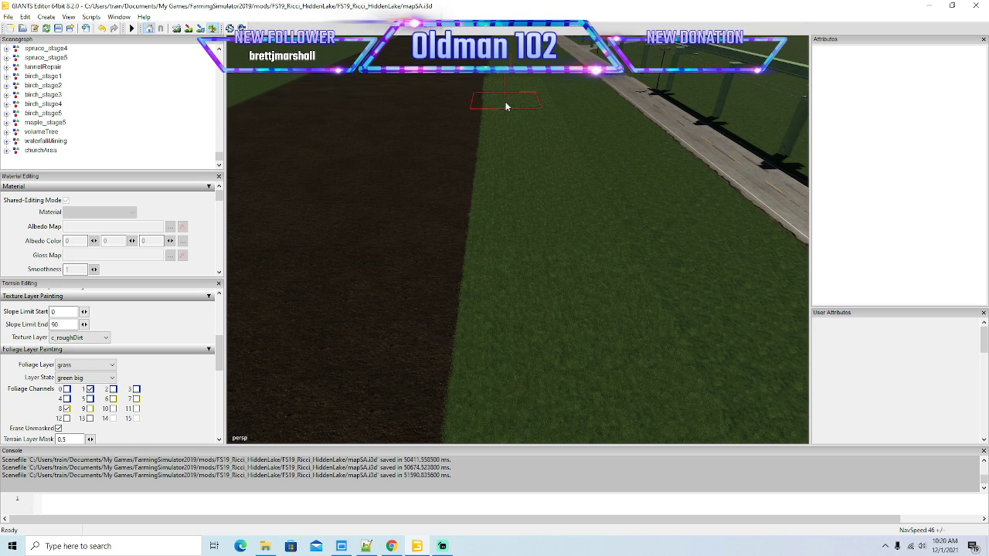
left_click_drag(297, 87, 363, 115)
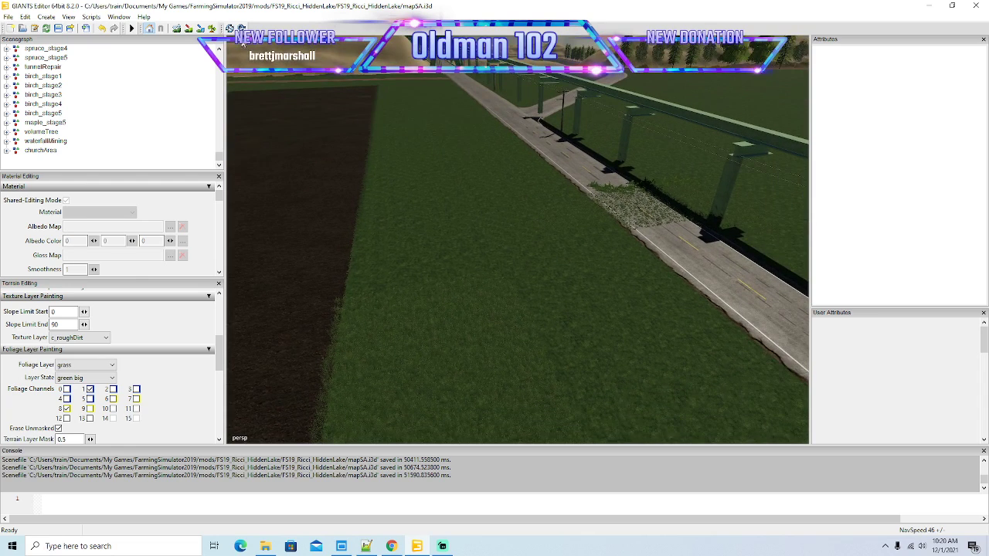
left_click_drag(647, 204, 661, 224)
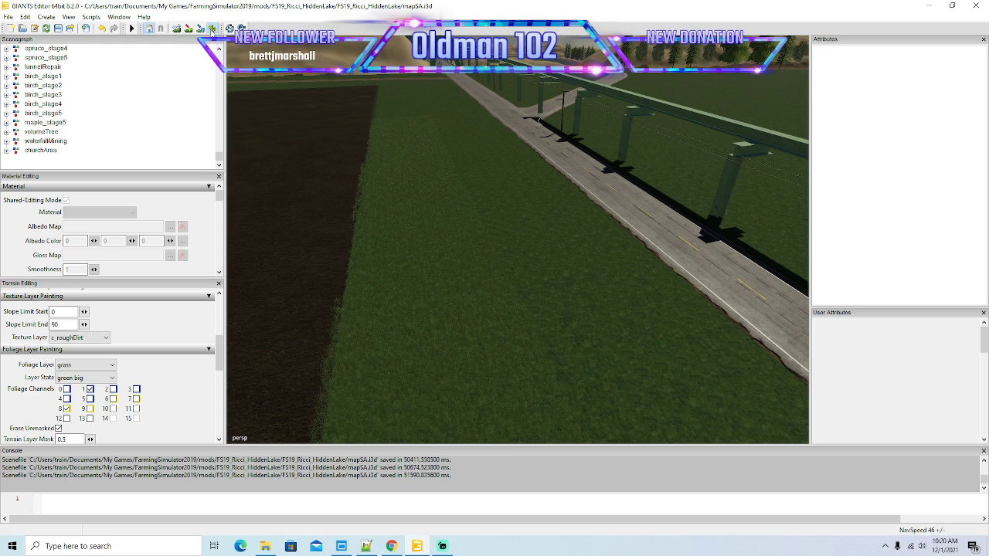
left_click_drag(472, 220, 297, 117)
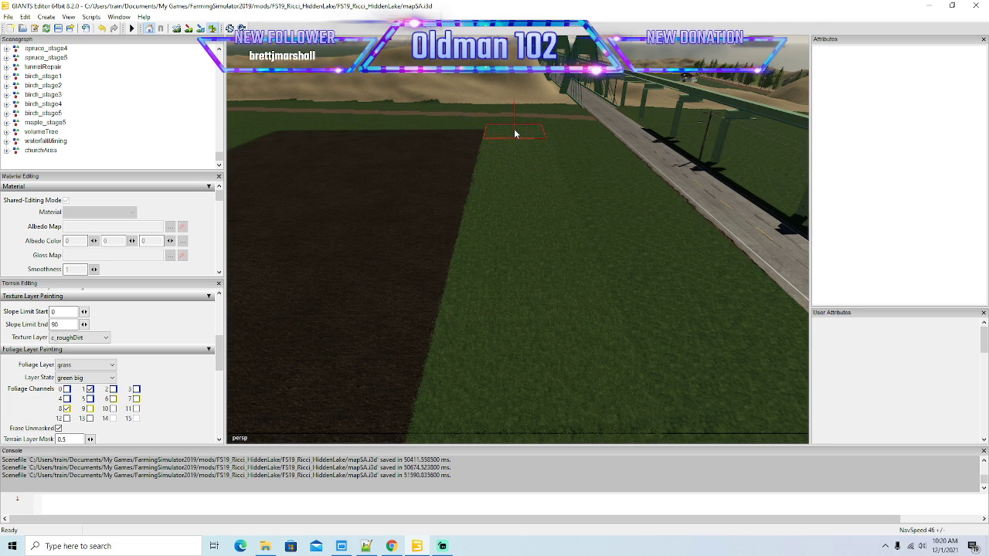
Step: Return to the start of the roadside strip and begin a second green big grass lane between the first lane and the road
left_click_drag(616, 260, 484, 232)
key("w")
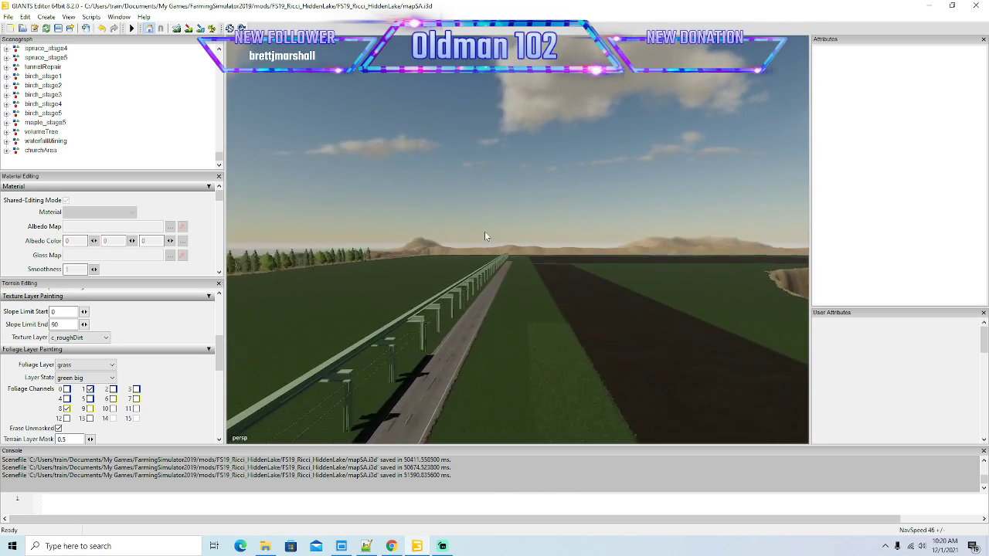
key("w")
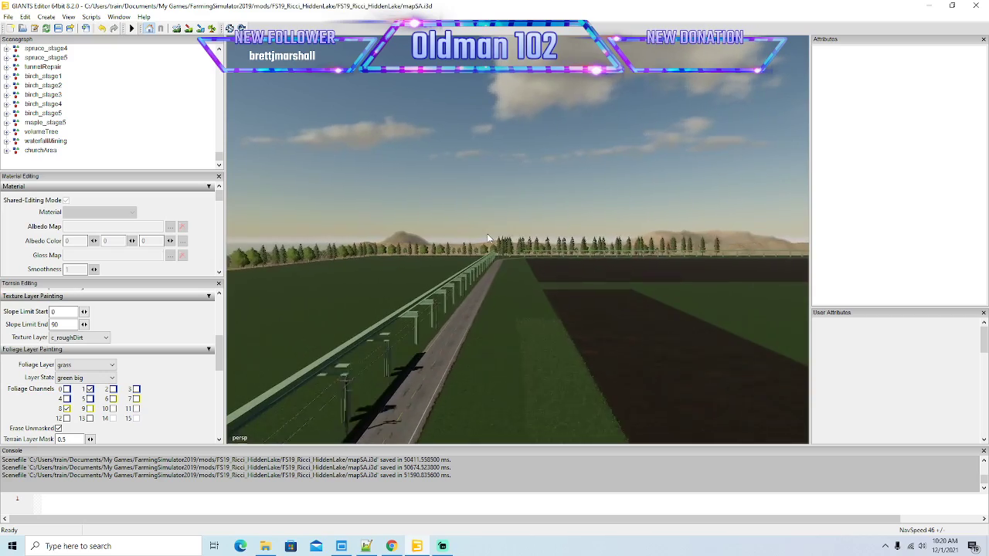
key("w")
left_click_drag(487, 234, 518, 340)
key("w")
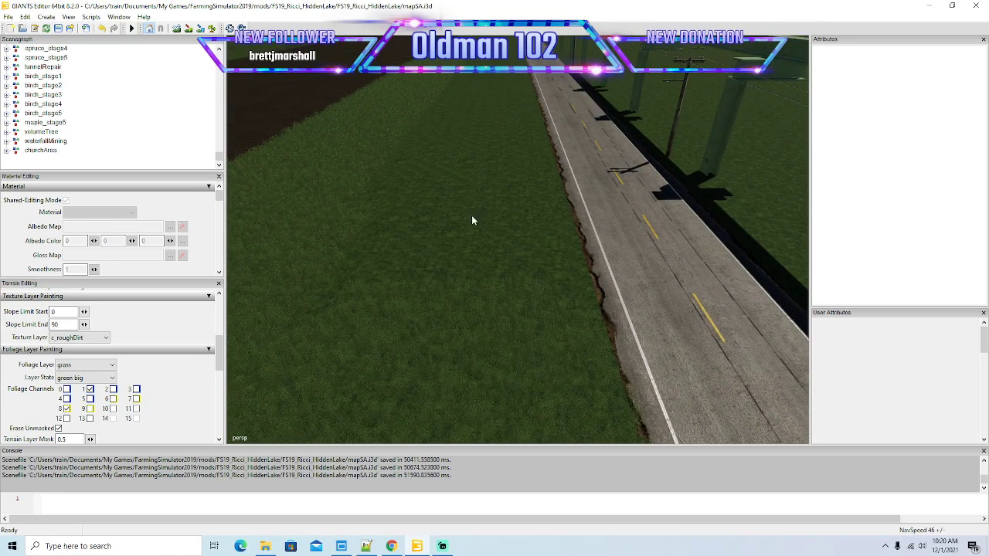
scroll(473, 218, "down", 4)
left_click(213, 28)
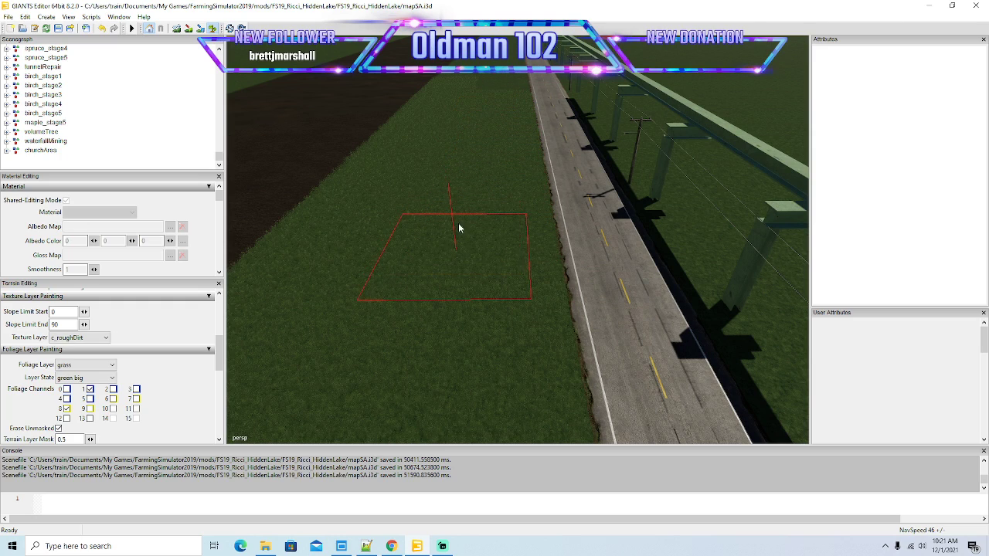
Step: Continue the second green big grass lane beside the asphalt road, filling the ground up to the road shoulder
mouse_move(373, 159)
left_mouse_down()
mouse_move(373, 68)
mouse_move(379, 145)
left_mouse_up()
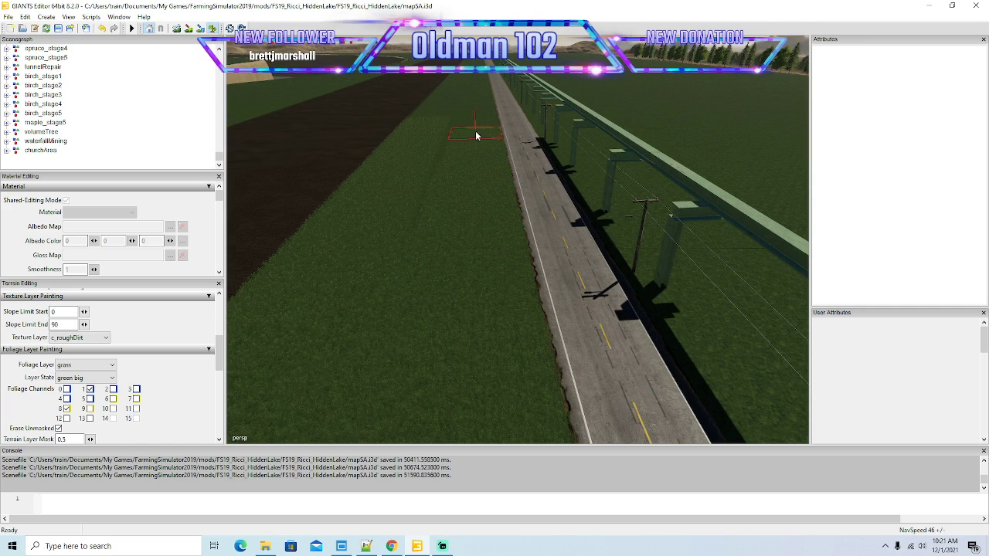
left_click_drag(246, 82, 310, 142)
scroll(280, 77, "up", 8)
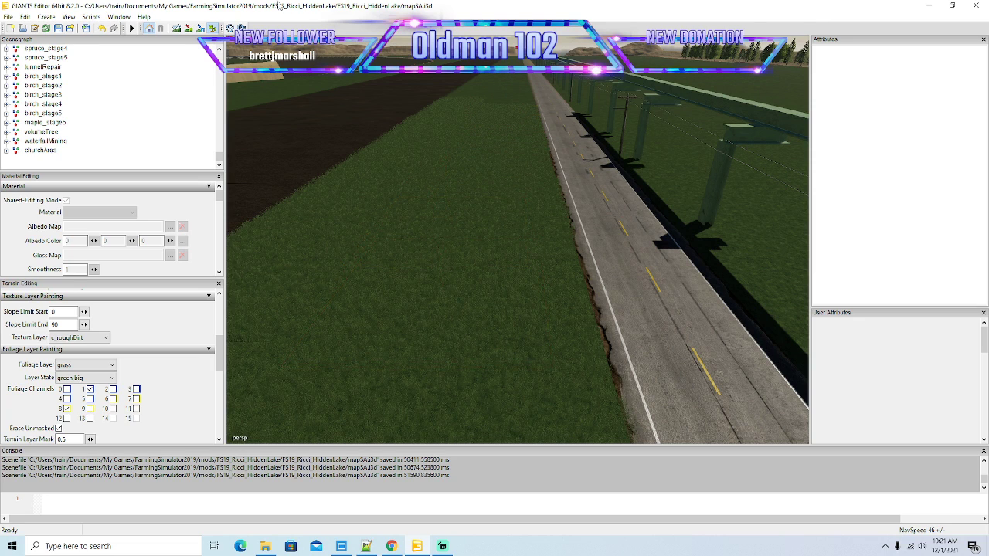
mouse_move(315, 150)
left_mouse_down()
mouse_move(316, 85)
mouse_move(315, 150)
left_mouse_up()
key("w")
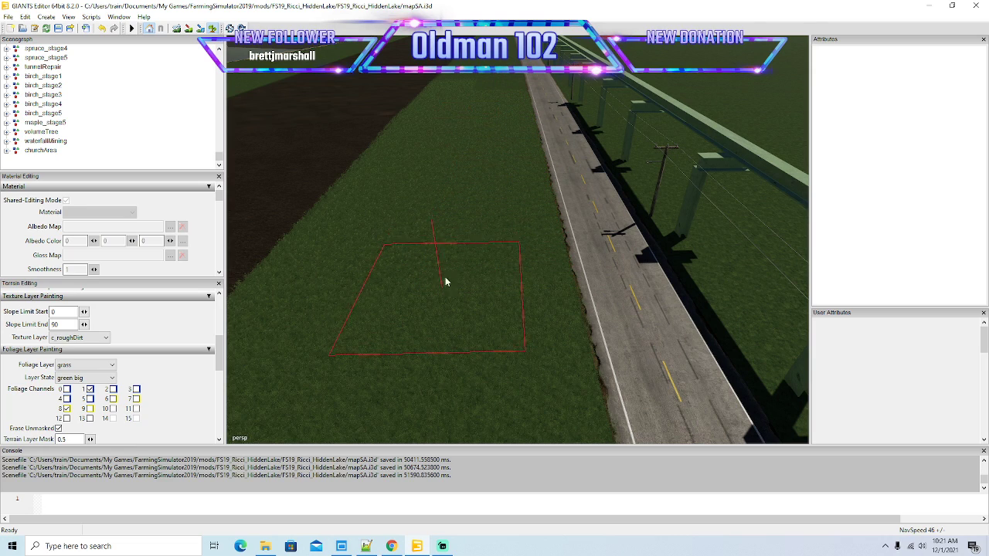
mouse_move(332, 186)
left_mouse_down()
mouse_move(329, 121)
mouse_move(331, 187)
left_mouse_up()
scroll(329, 121, "up", 5)
left_click(211, 29)
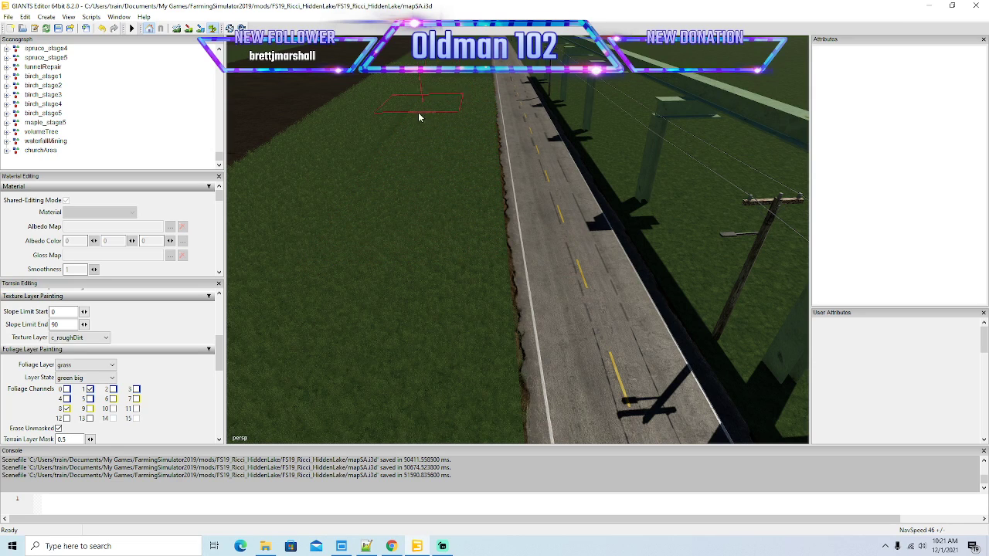
Step: Fill the next sections between the field-edge grass and the road shoulder with green big grass
mouse_move(297, 138)
left_mouse_down("alt")
mouse_move(286, 72)
mouse_move(302, 137)
left_mouse_up("alt")
scroll(285, 71, "down", 4)
scroll(299, 139, "down", 4)
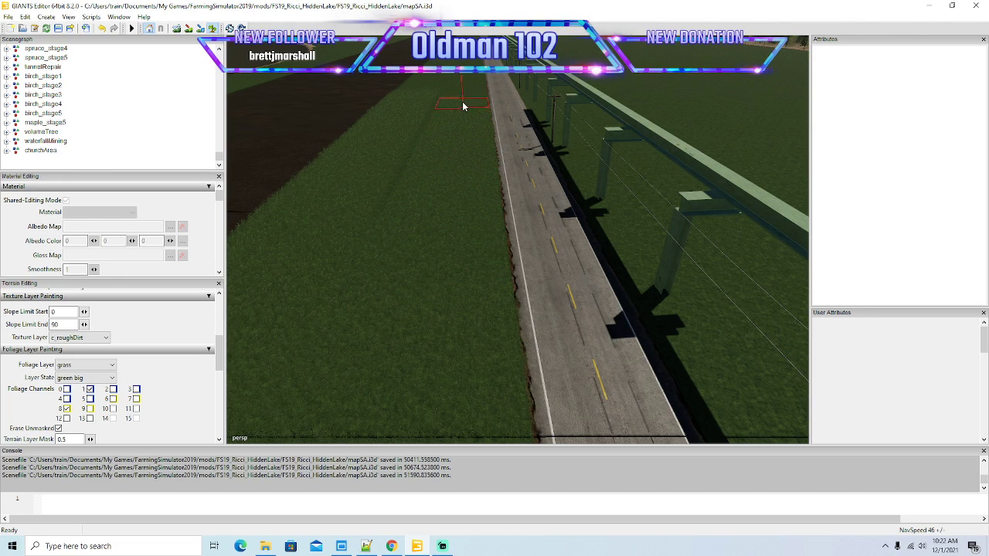
scroll(294, 164, "up", 2)
mouse_move(293, 164)
left_mouse_down()
mouse_move(281, 73)
mouse_move(291, 156)
left_mouse_up()
scroll(281, 71, "up", 3)
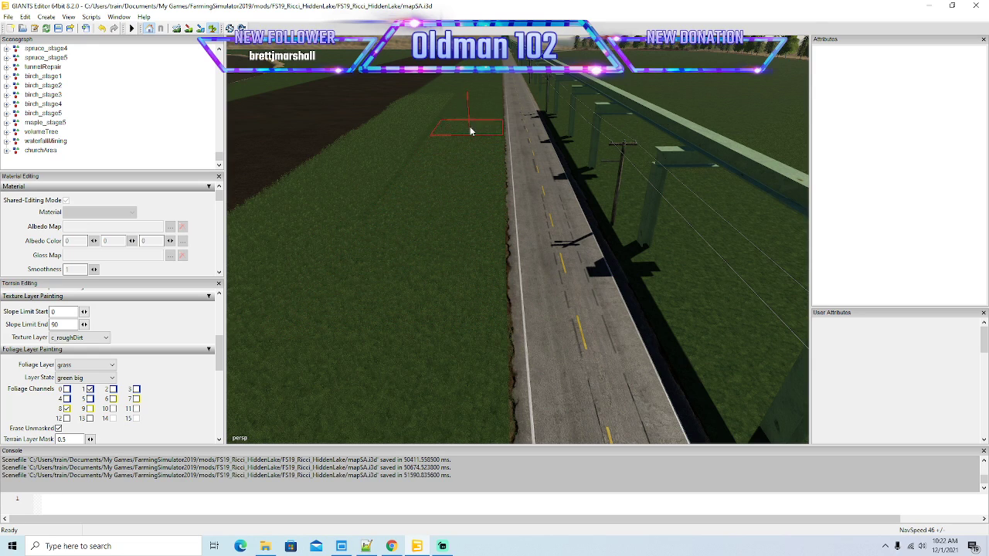
left_click_drag(270, 105, 306, 161)
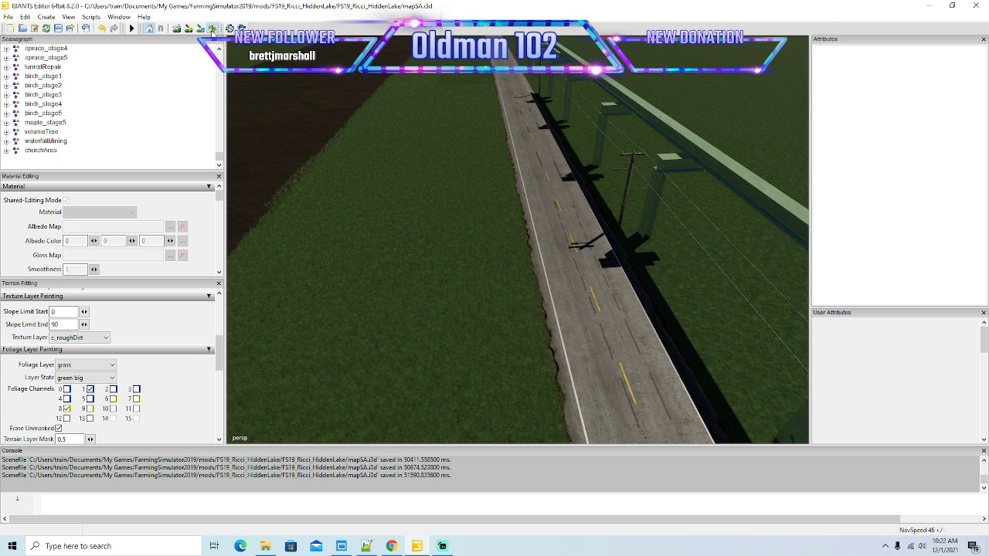
Step: Extend the road-shoulder lane of green big grass toward the side-road junction beneath the elevated rail
left_click_drag(571, 295, 528, 296)
scroll(511, 238, "up", 5)
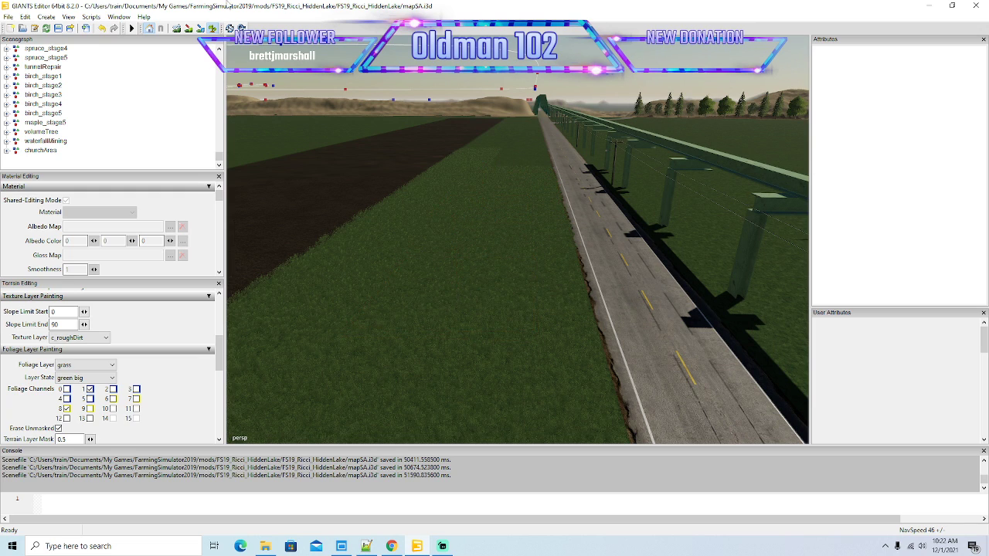
mouse_move(320, 164)
left_mouse_down()
mouse_move(326, 112)
mouse_move(326, 198)
left_mouse_up()
left_click(212, 28)
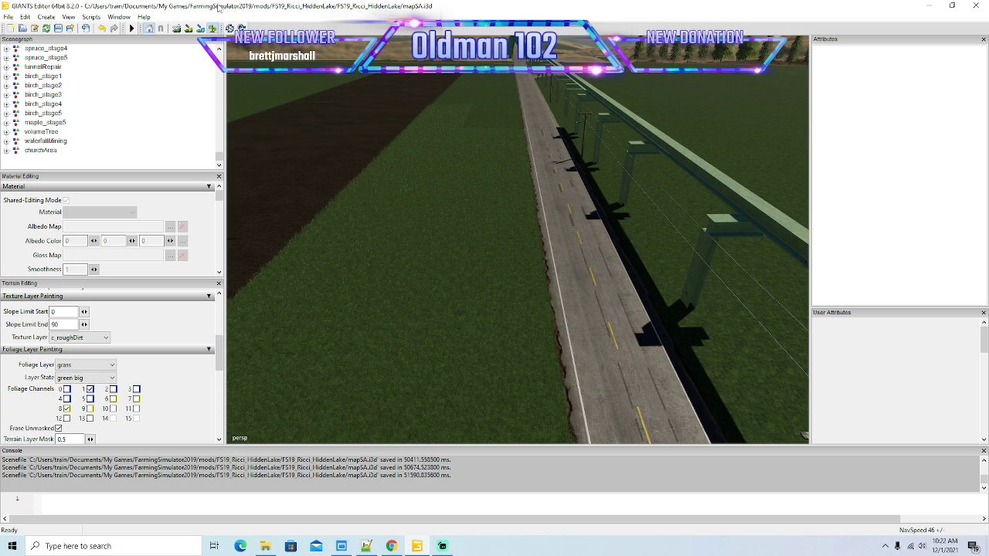
mouse_move(278, 153)
left_mouse_down()
mouse_move(274, 79)
mouse_move(268, 161)
left_mouse_up()
scroll(274, 79, "up", 2)
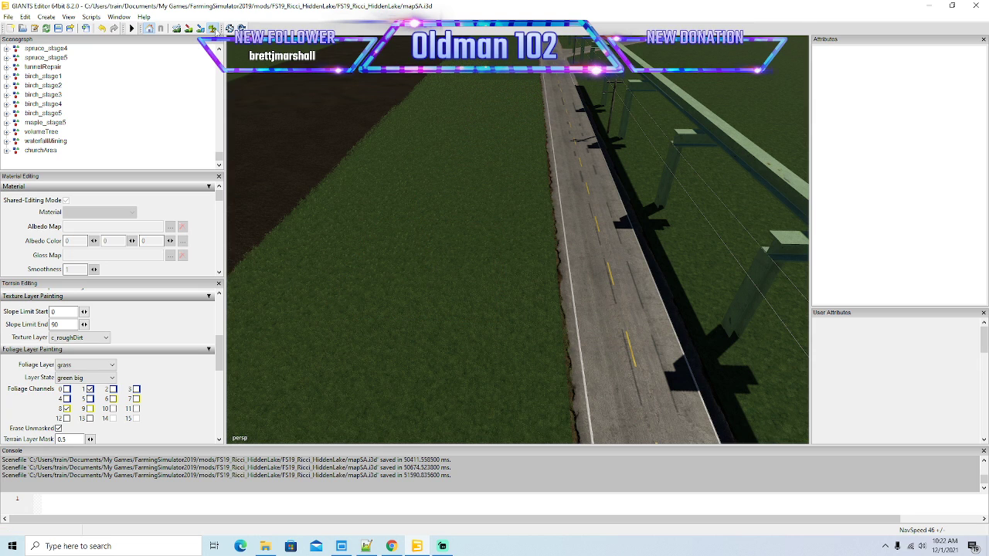
mouse_move(332, 165)
left_mouse_down()
mouse_move(327, 89)
mouse_move(333, 170)
left_mouse_up()
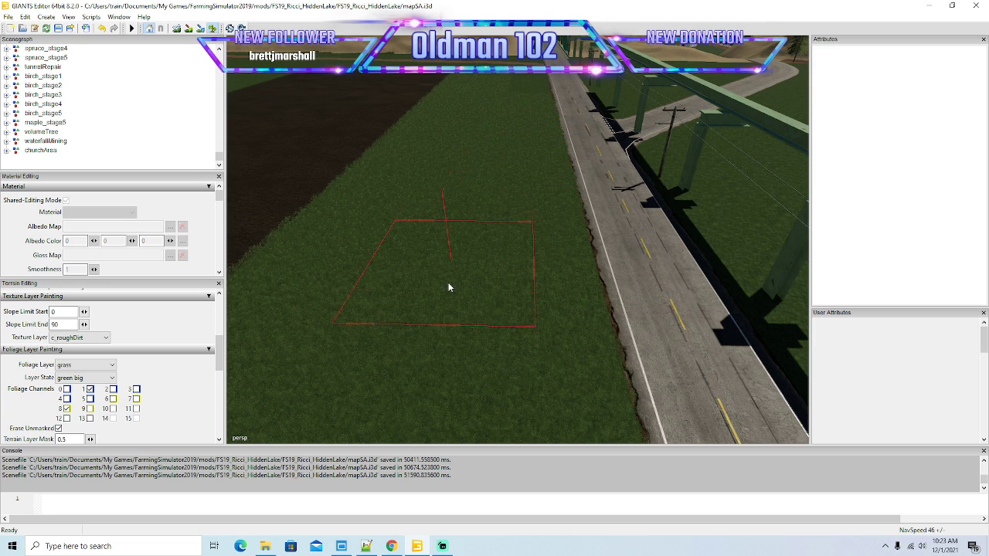
Step: Finish the road-shoulder lane of green big grass past the field's far corner, up to the dirt track
mouse_move(361, 192)
left_mouse_down()
mouse_move(361, 128)
mouse_move(360, 207)
left_mouse_up()
scroll(360, 130, "up", 3)
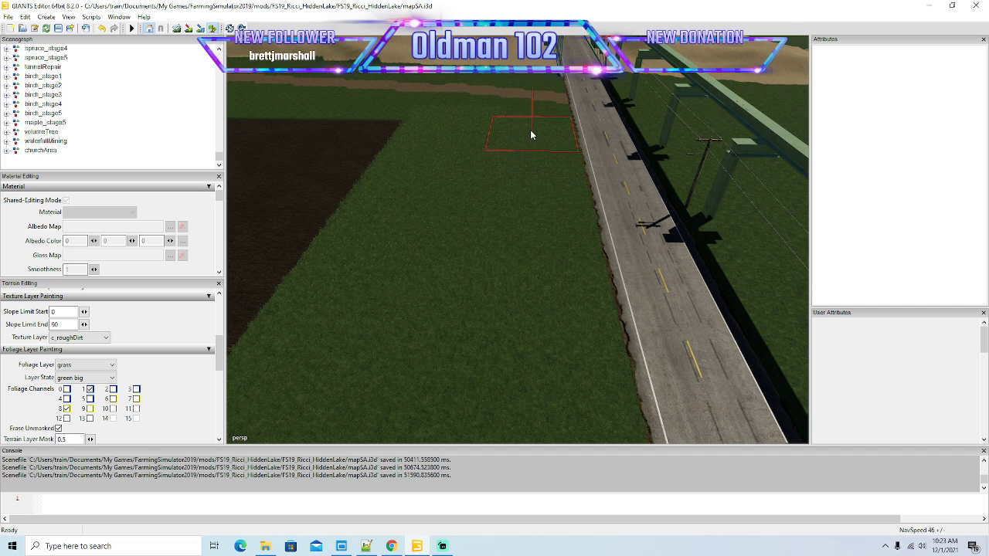
left_click(214, 30)
Step: Go to the near corner of the field's lake-facing edge, save the map, and paint the first stretch of green big grass there
left_click_drag(494, 193, 302, 223)
mouse_move(456, 251)
left_mouse_down()
mouse_move(355, 210)
mouse_move(286, 166)
left_mouse_up()
key("w")
key("w")
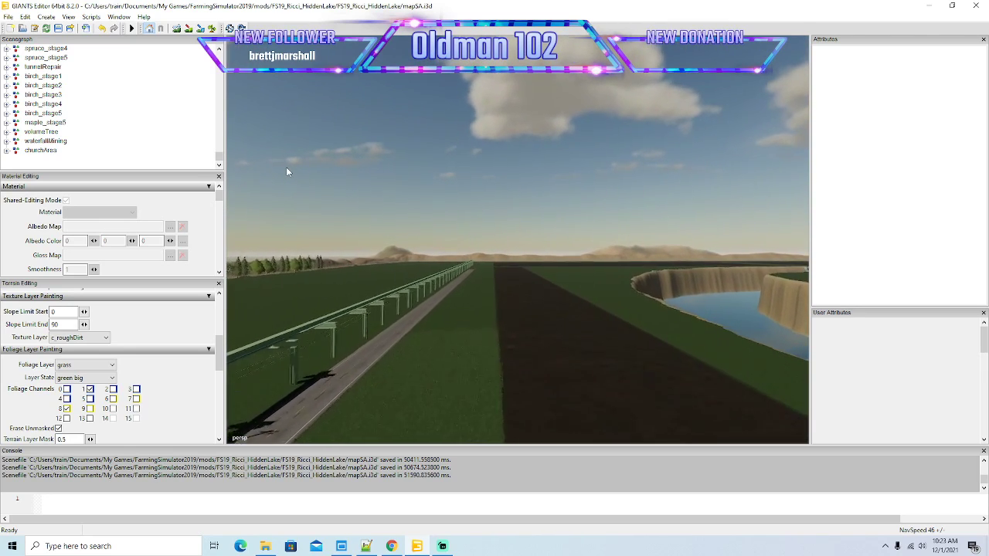
key("w")
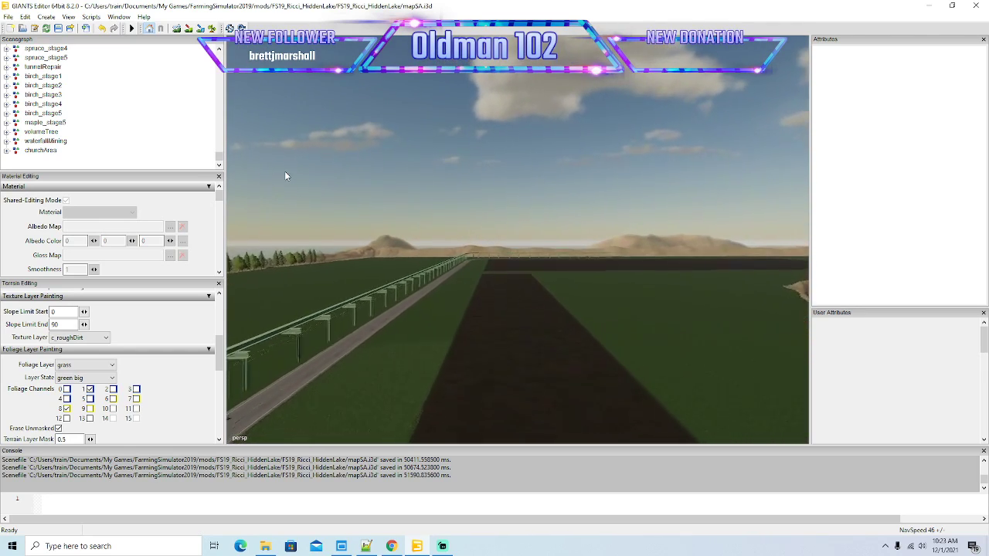
key("w")
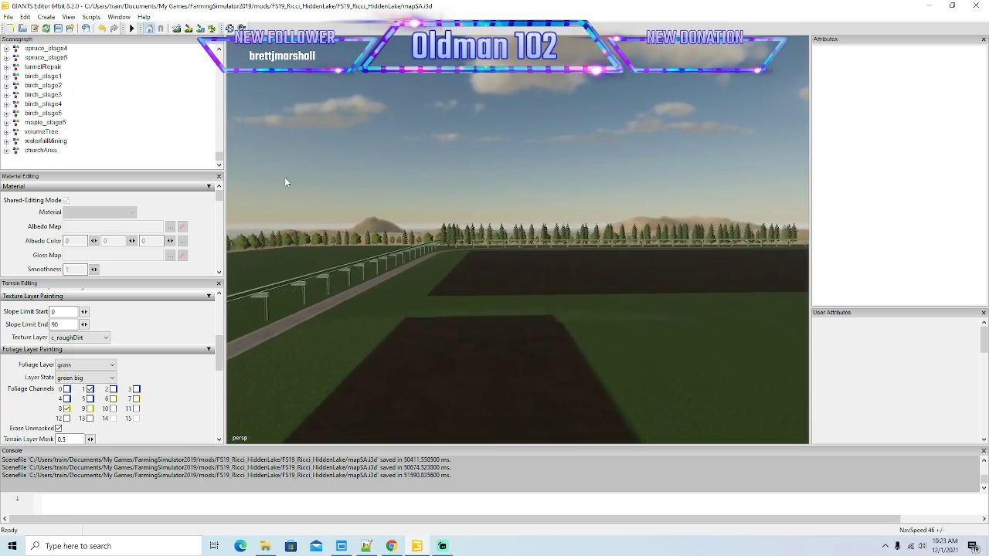
left_click_drag(285, 177, 615, 288)
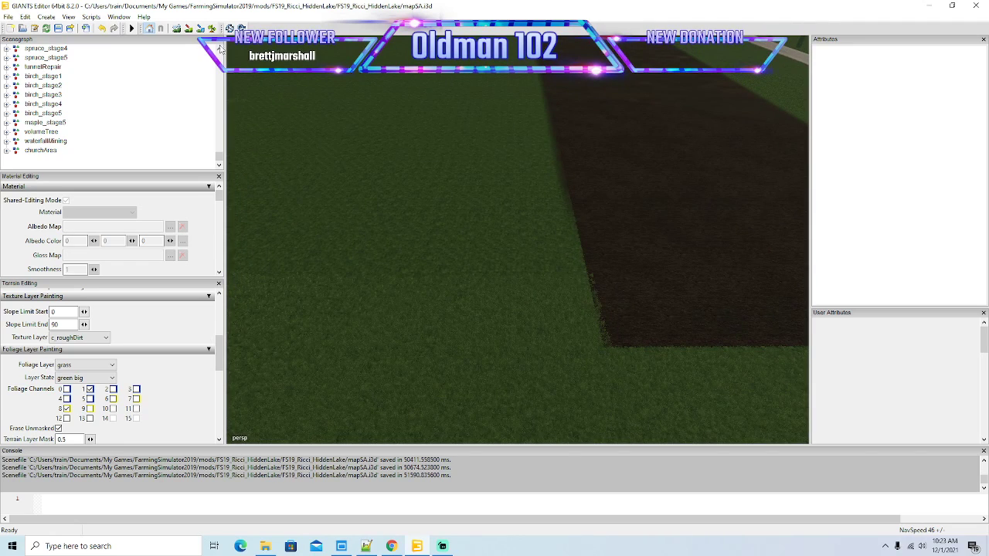
left_click(58, 28)
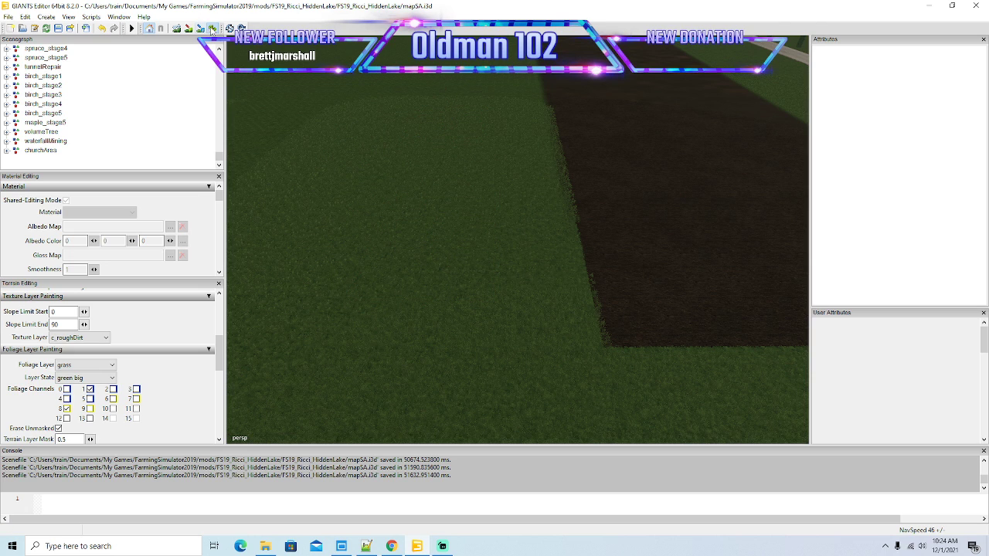
mouse_move(325, 140)
left_mouse_down()
mouse_move(333, 76)
mouse_move(325, 141)
left_mouse_up()
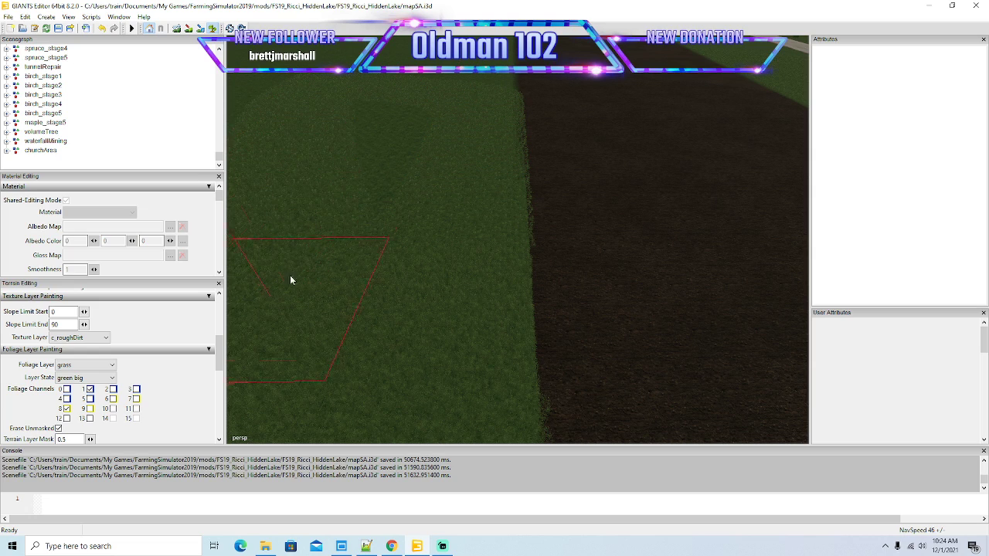
Step: Continue the green big grass along the field's lake-facing edge, spreading it outward from the field
left_click(211, 27)
mouse_move(320, 95)
left_mouse_down()
mouse_move(320, 82)
mouse_move(323, 145)
left_mouse_up()
scroll(319, 82, "up", 3)
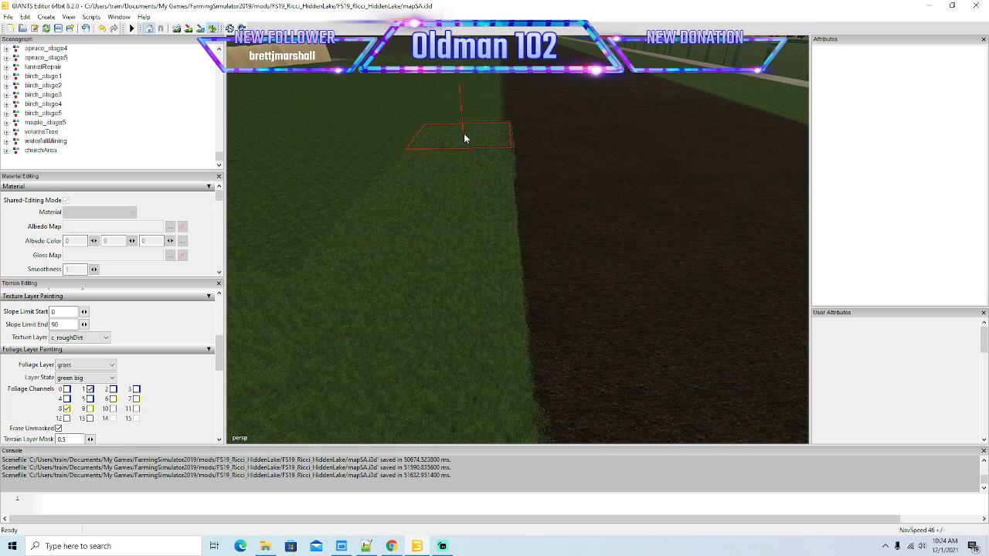
mouse_move(468, 116)
left_mouse_down()
mouse_move(422, 111)
mouse_move(306, 190)
mouse_move(342, 178)
mouse_move(392, 104)
left_mouse_up()
left_click_drag(308, 104, 308, 180)
left_click(212, 29)
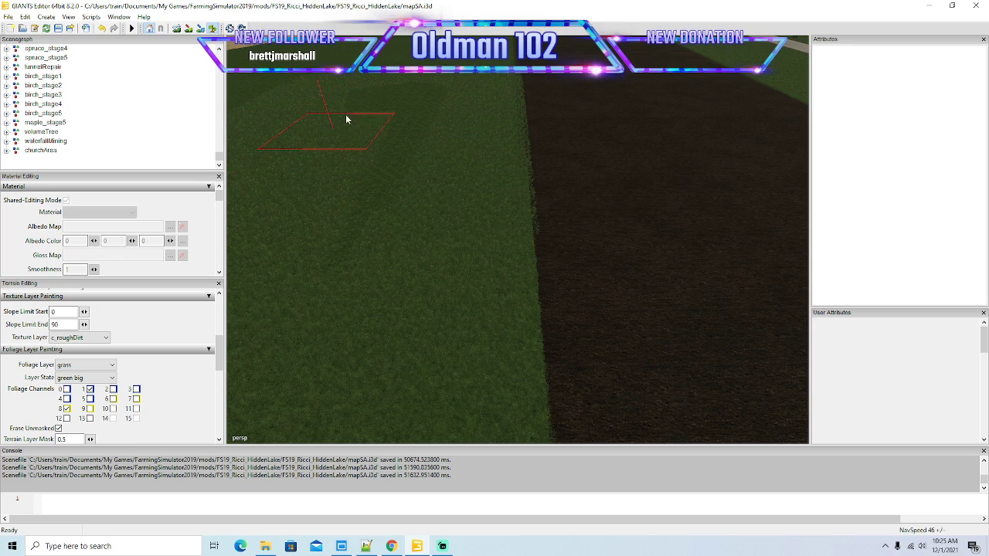
Step: Extend the field-edge band of green big grass to where the lakeshore comes close to the field
mouse_move(335, 182)
left_mouse_down()
mouse_move(335, 99)
mouse_move(336, 184)
left_mouse_up()
scroll(336, 100, "up", 3)
left_click(212, 29)
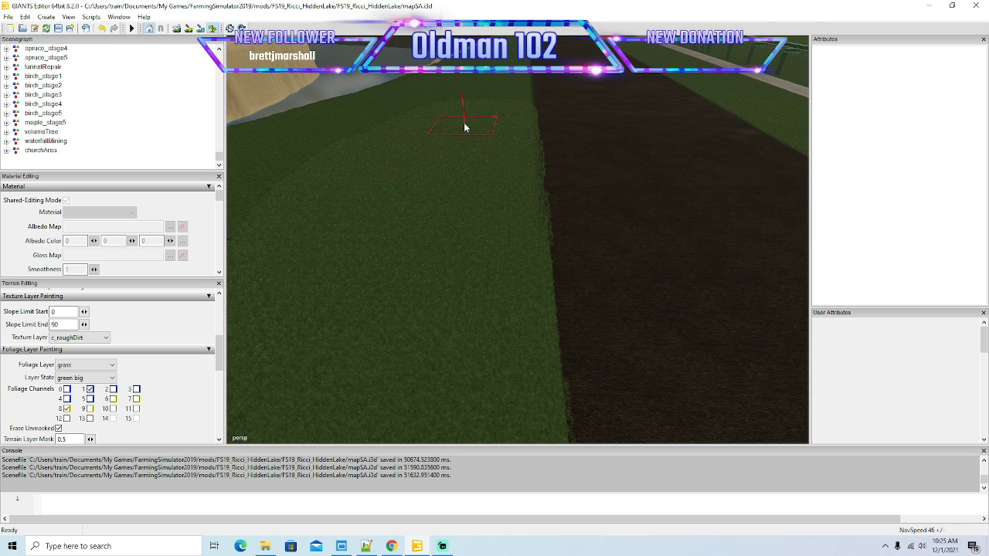
left_click(212, 29)
mouse_move(343, 179)
left_mouse_down()
mouse_move(343, 108)
mouse_move(344, 160)
left_mouse_up()
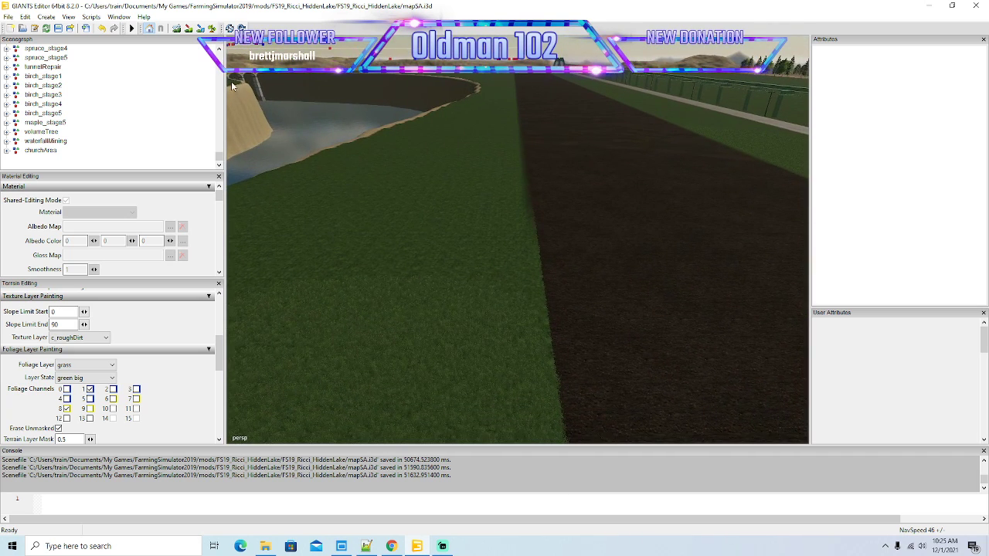
Step: Paint green big grass on the next stretch between the dark field and the start of the lakeshore
left_click(212, 30)
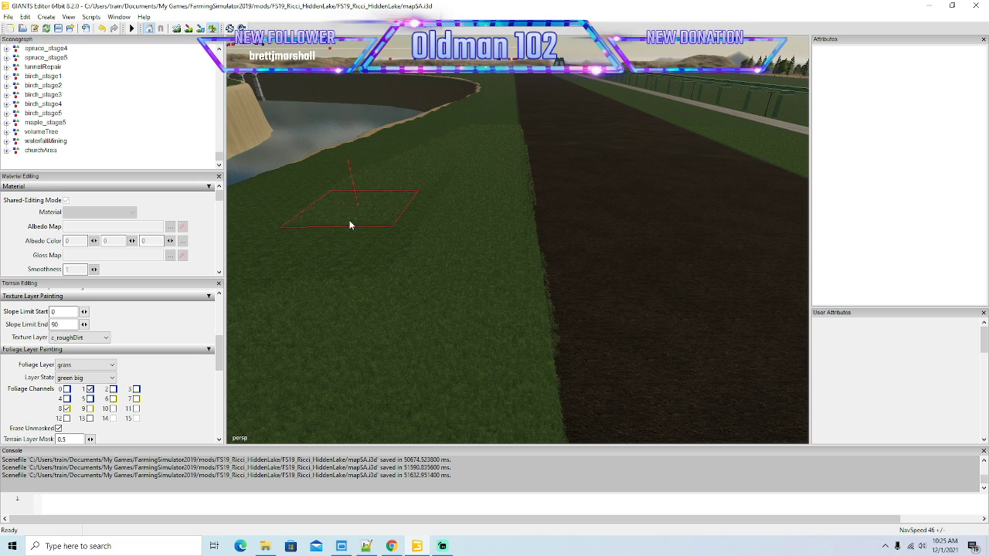
left_click_drag(347, 134, 354, 169)
scroll(348, 108, "up", 3)
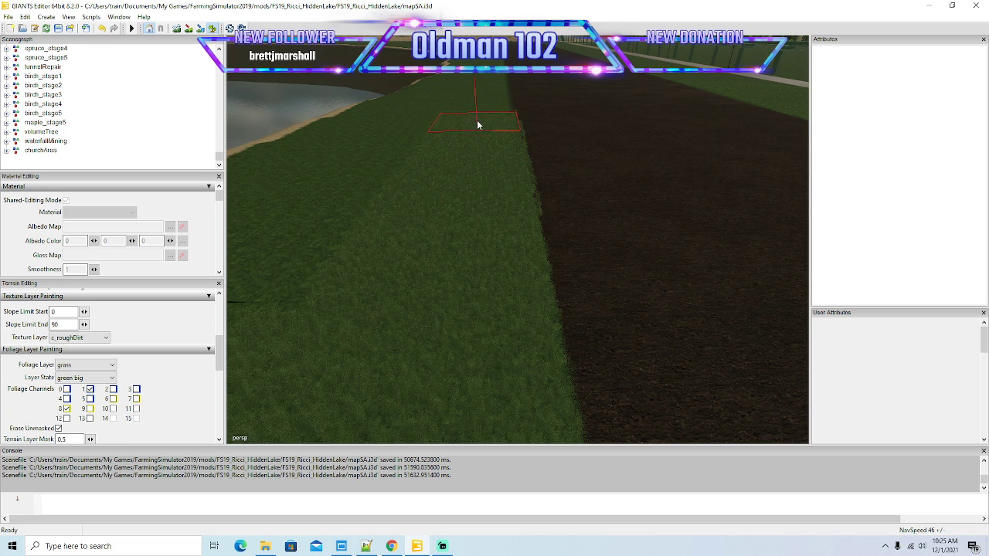
left_click_drag(388, 166, 334, 270)
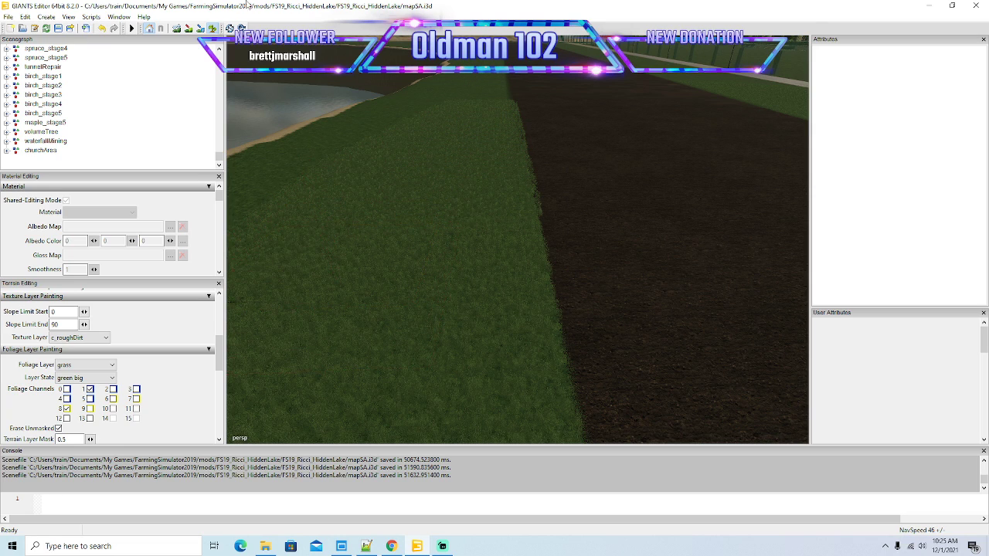
Step: Carry the green big grass along the field edge through the narrowing strip beside the lake's sandy bank
left_click(212, 28)
mouse_move(288, 101)
left_mouse_down()
mouse_move(288, 50)
mouse_move(290, 142)
left_mouse_up()
scroll(288, 51, "up", 3)
left_click(211, 28)
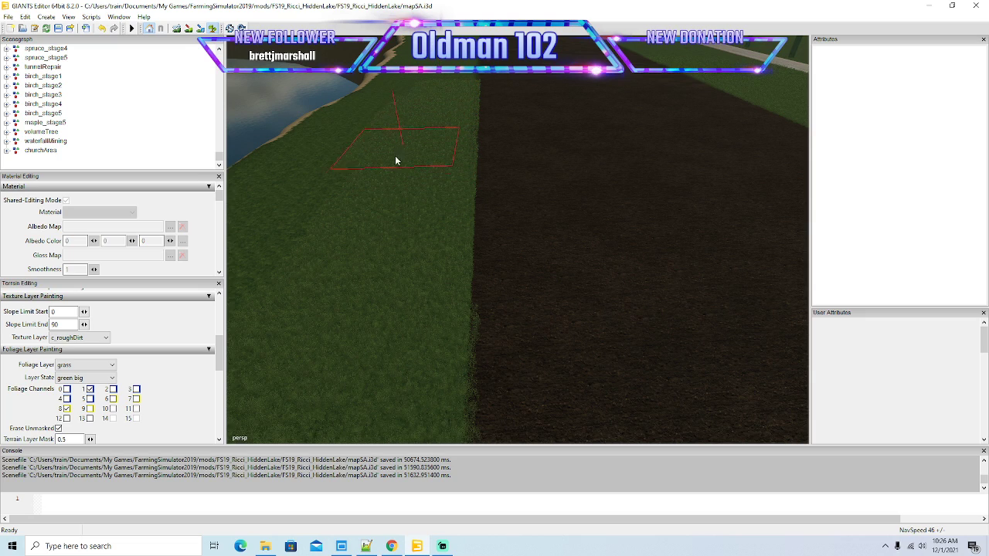
left_click_drag(252, 98, 299, 130)
scroll(267, 255, "up", 4)
scroll(298, 127, "up", 2)
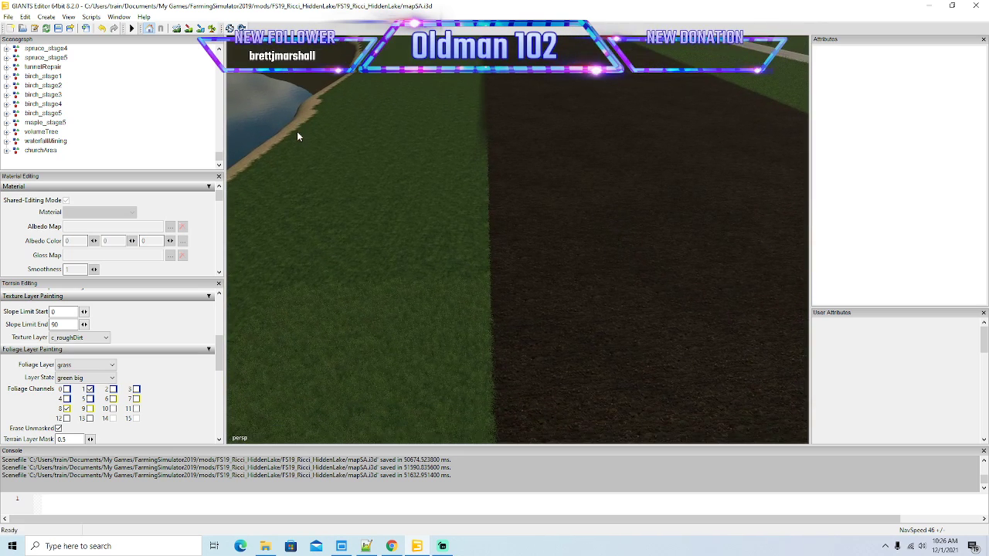
Step: Cover the narrow strip between the field and the sandy bank with green big grass, working past the lake's bend
left_click(212, 29)
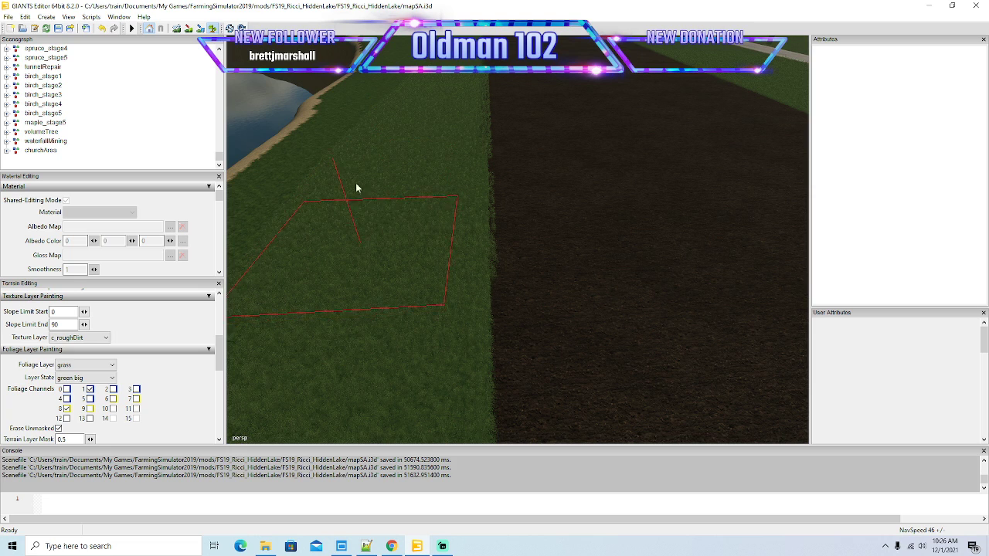
mouse_move(276, 122)
left_mouse_down()
mouse_move(268, 55)
mouse_move(279, 133)
left_mouse_up()
scroll(268, 54, "up", 4)
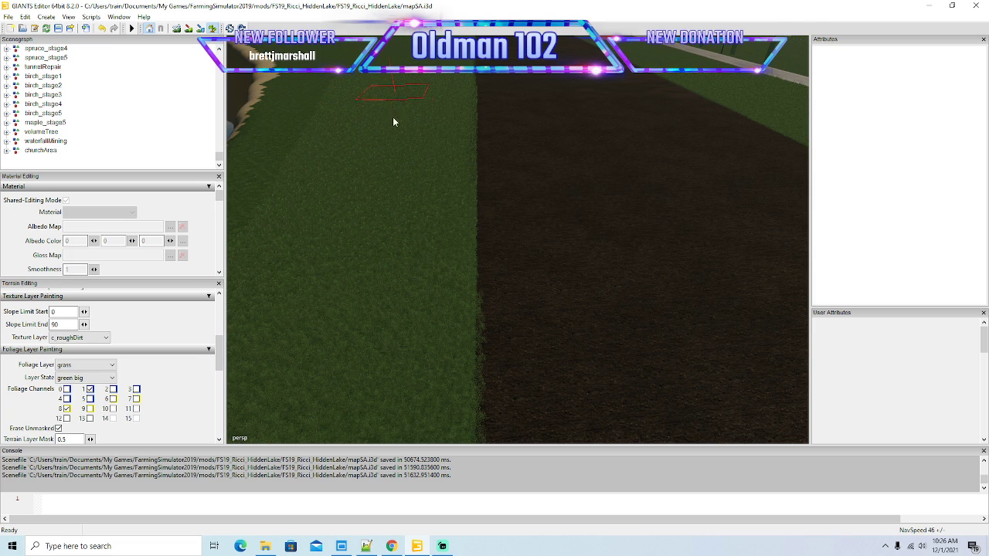
left_click(212, 28)
mouse_move(287, 164)
left_mouse_down()
mouse_move(303, 82)
mouse_move(322, 169)
mouse_move(338, 168)
mouse_move(343, 149)
left_mouse_up()
scroll(304, 82, "up", 5)
Step: Paint a wide band of green big grass along the field edge on the open ground beyond the lake's bend
left_click(213, 28)
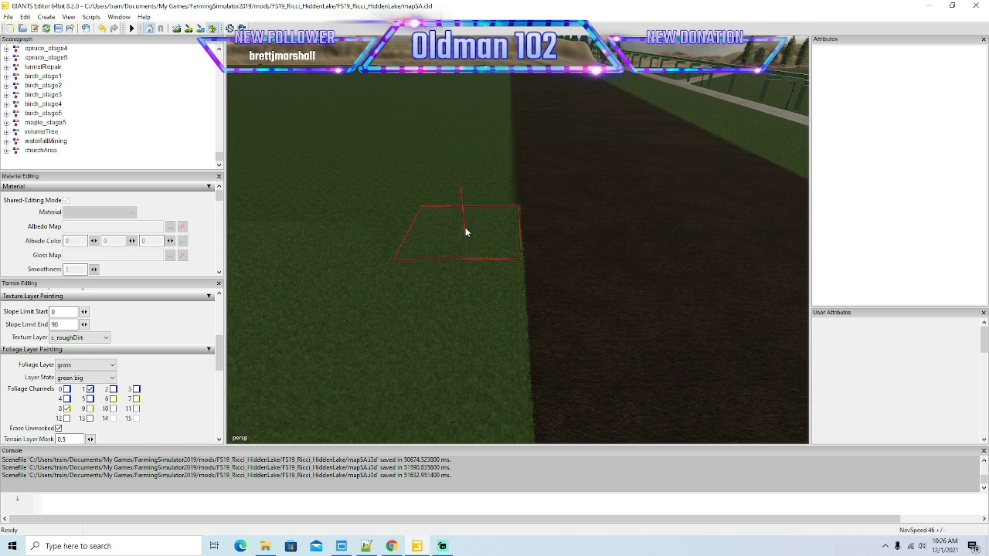
mouse_move(476, 179)
left_mouse_down()
mouse_move(482, 157)
mouse_move(461, 147)
mouse_move(318, 220)
left_mouse_up()
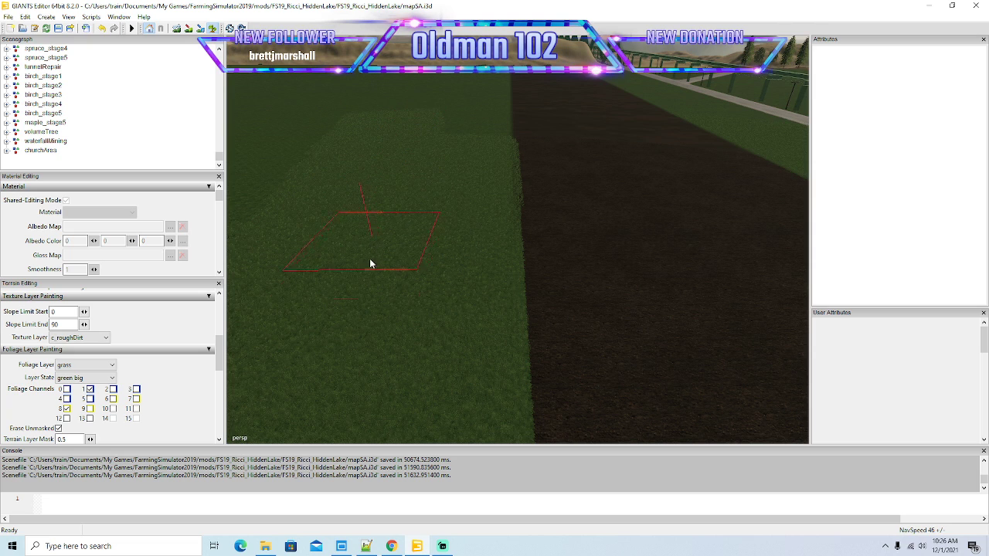
left_click_drag(364, 158, 363, 97)
mouse_move(272, 71)
left_mouse_down()
mouse_move(277, 105)
mouse_move(338, 119)
mouse_move(338, 222)
mouse_move(432, 271)
left_mouse_up()
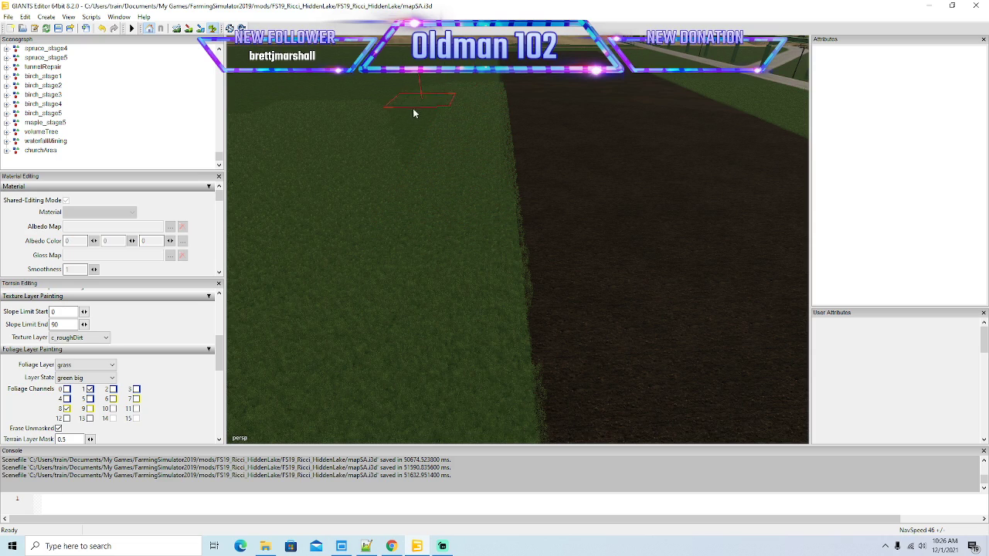
mouse_move(288, 127)
left_mouse_down()
mouse_move(294, 197)
mouse_move(290, 128)
left_mouse_up()
left_click(211, 28)
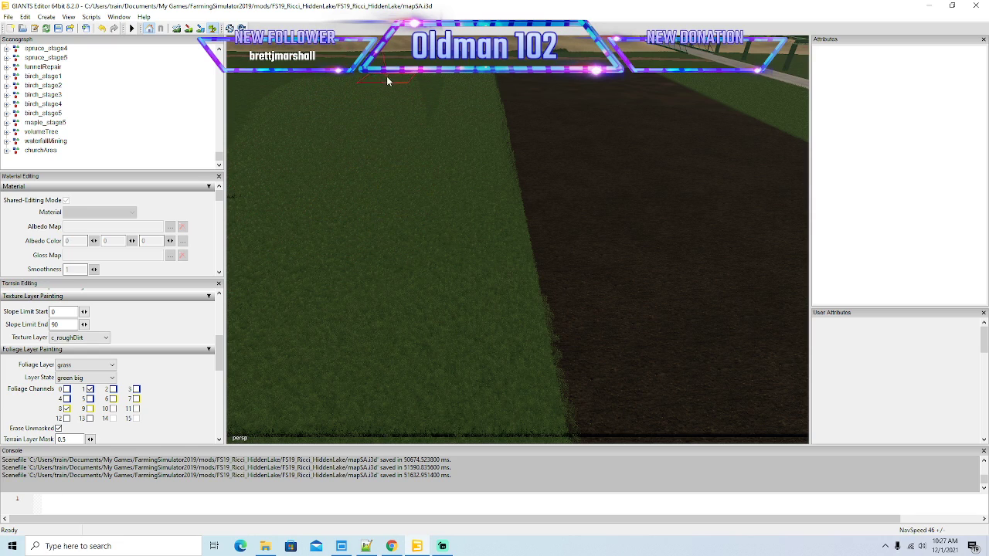
Step: Turn back toward the lake and fill the unpainted patches between the field-edge band and the shore with green big grass
left_click(213, 29)
mouse_move(550, 194)
left_mouse_down()
mouse_move(286, 200)
mouse_move(390, 235)
mouse_move(303, 172)
mouse_move(304, 153)
left_mouse_up()
key("w")
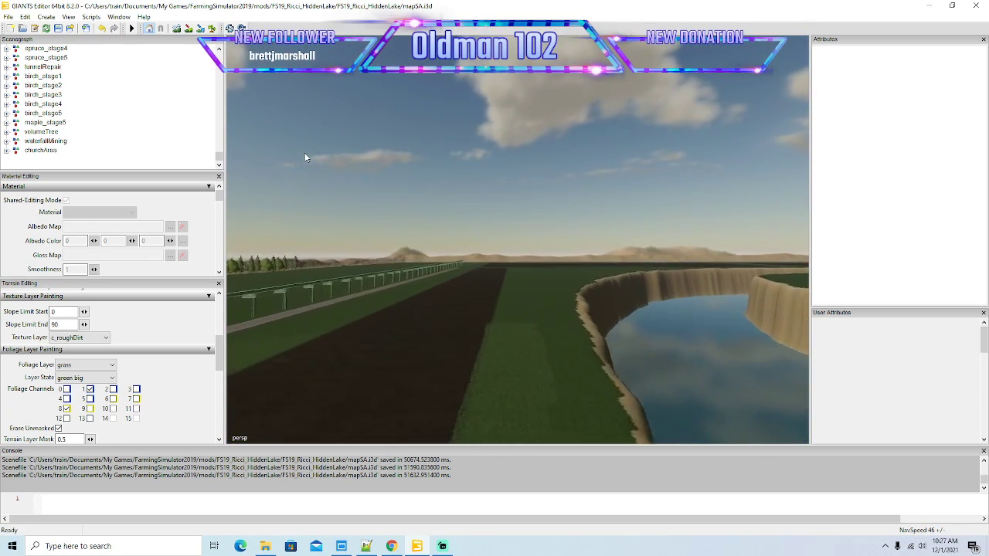
key("w")
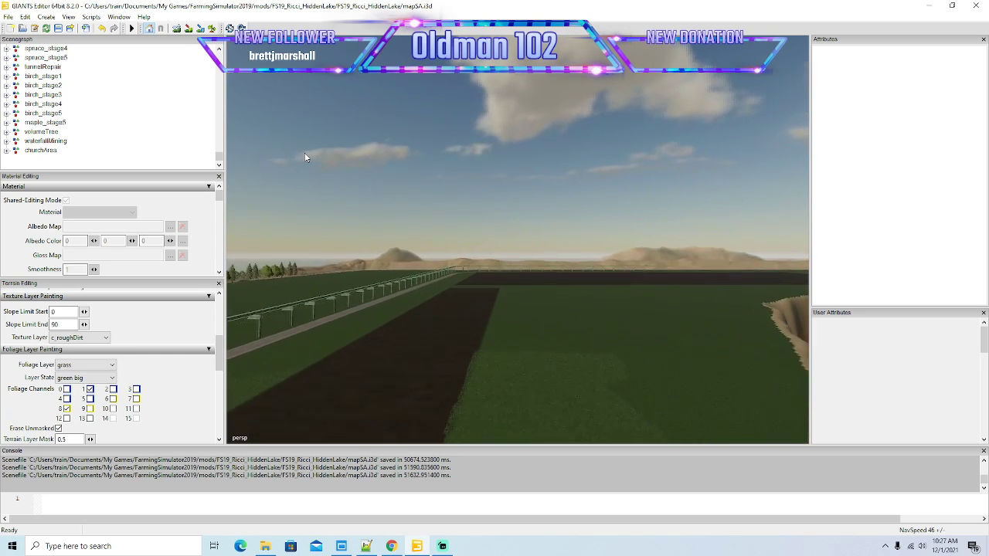
left_click_drag(305, 157, 510, 257)
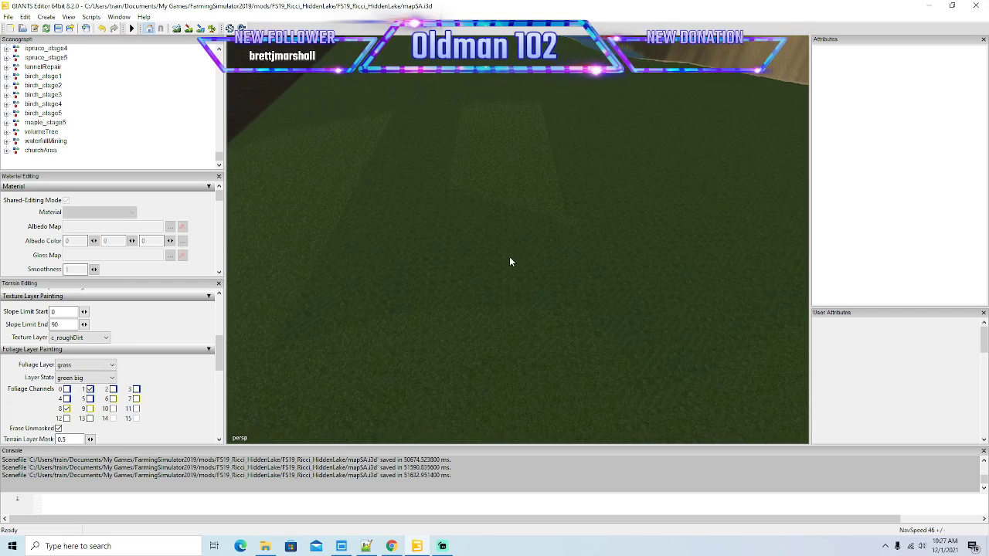
left_click(212, 28)
mouse_move(311, 302)
left_mouse_down()
mouse_move(715, 329)
mouse_move(696, 154)
mouse_move(629, 106)
left_mouse_up()
left_click_drag(521, 243, 444, 232)
scroll(550, 173, "up", 3)
scroll(550, 177, "up", 5)
scroll(537, 257, "down", 3)
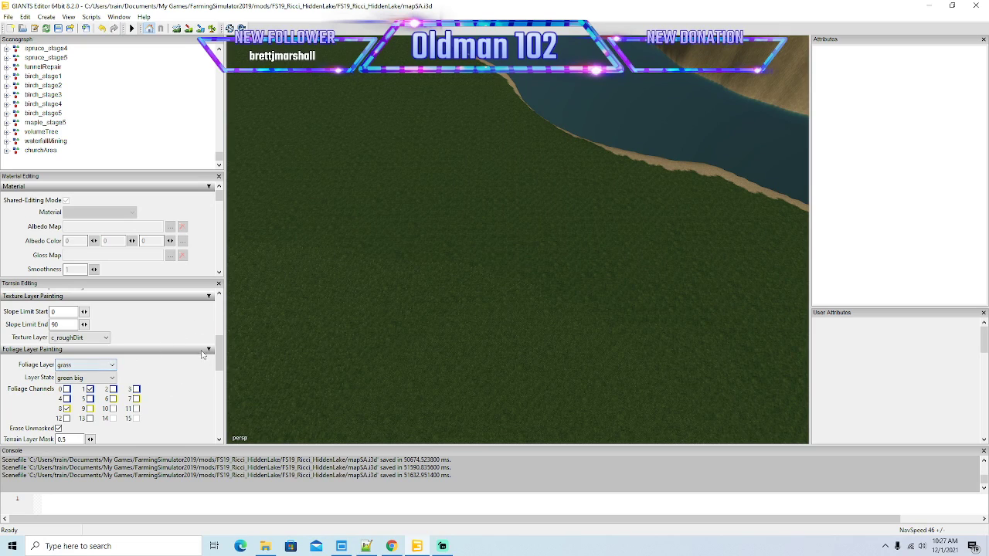
Step: Set the brush type to Round and paint green big grass on the lakeside ground short of the arched bridge
left_click_drag(220, 353, 221, 330)
left_click(94, 315)
left_click(76, 325)
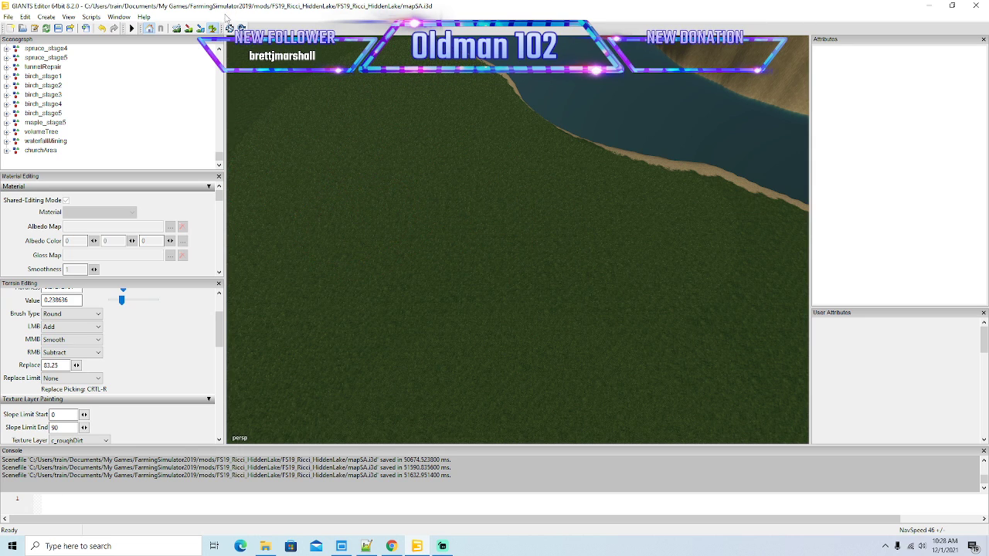
left_click(213, 28)
mouse_move(305, 170)
left_mouse_down()
mouse_move(310, 48)
mouse_move(312, 120)
left_mouse_up()
left_click(213, 29)
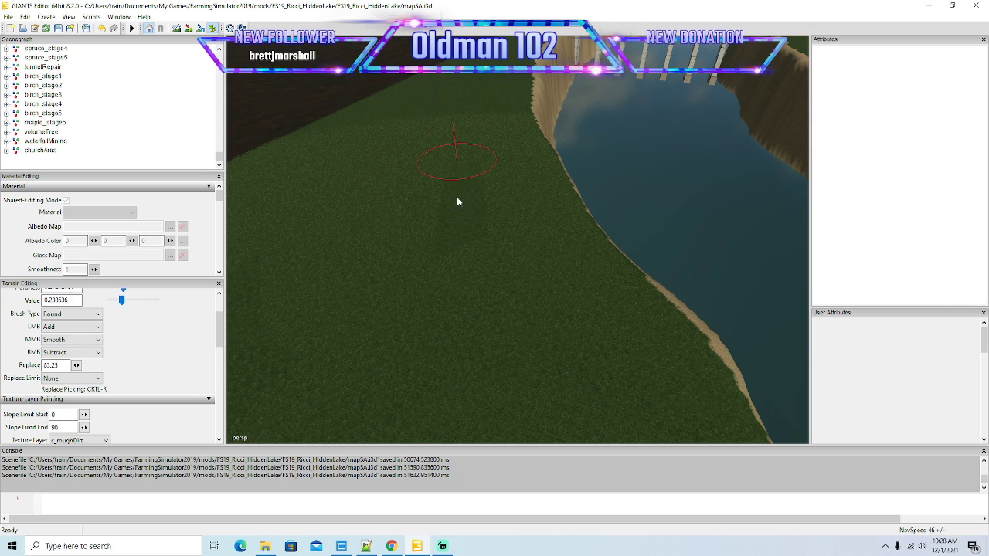
Step: Fill the wide ground between the field and the lake with green big grass, working toward the arched bridge
left_click(213, 29)
mouse_move(370, 236)
left_mouse_down()
mouse_move(311, 219)
mouse_move(273, 182)
mouse_move(560, 263)
left_mouse_up()
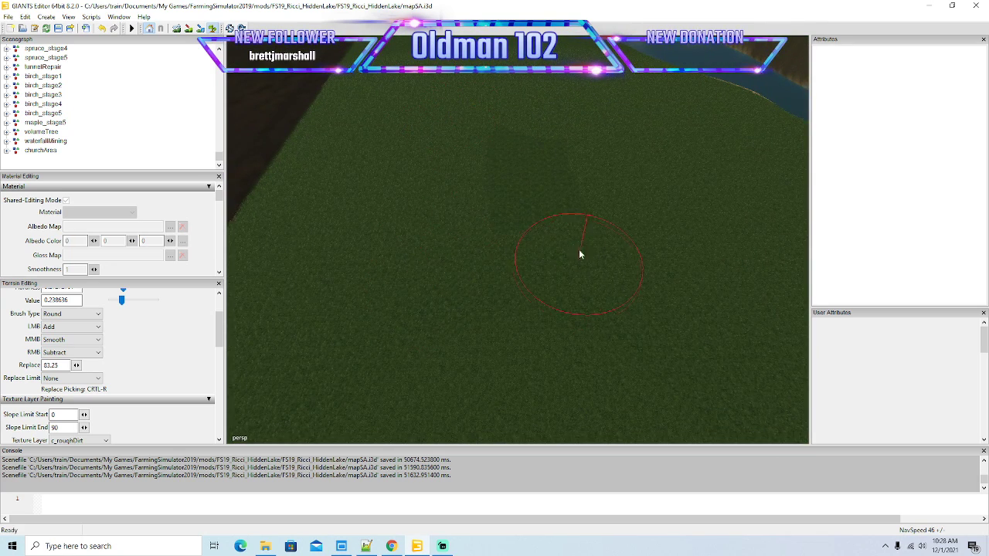
left_click_drag(431, 192, 414, 160)
scroll(410, 91, "up", 3)
left_click(212, 29)
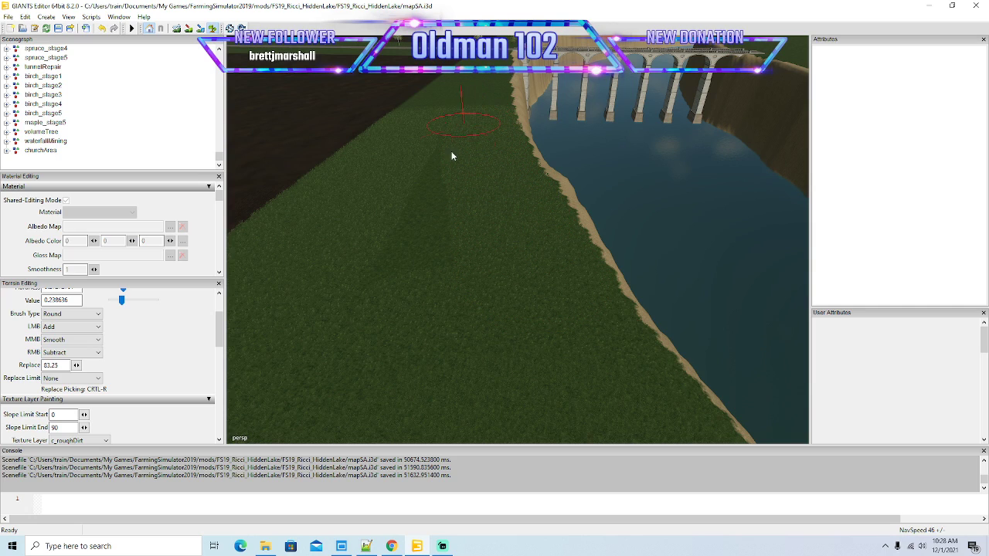
Step: Paint green big grass up to the edge of the sandy bank along the field, as far as the field's corner near the bridge
left_click(214, 30)
left_click_drag(269, 81, 317, 136)
scroll(267, 54, "up", 3)
left_click(213, 27)
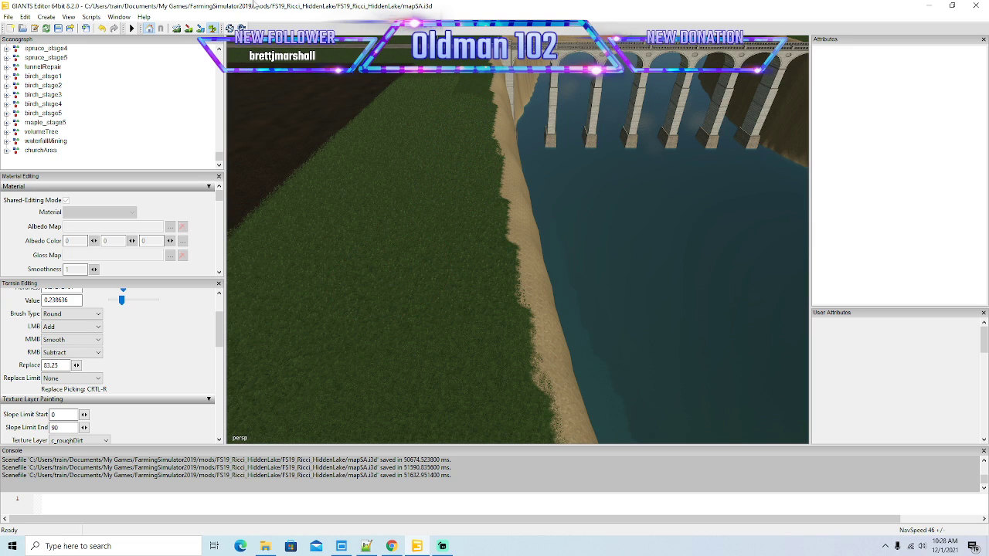
left_click(213, 28)
mouse_move(289, 128)
left_mouse_down()
mouse_move(289, 57)
mouse_move(289, 143)
left_mouse_up()
scroll(289, 57, "up", 3)
left_click(212, 28)
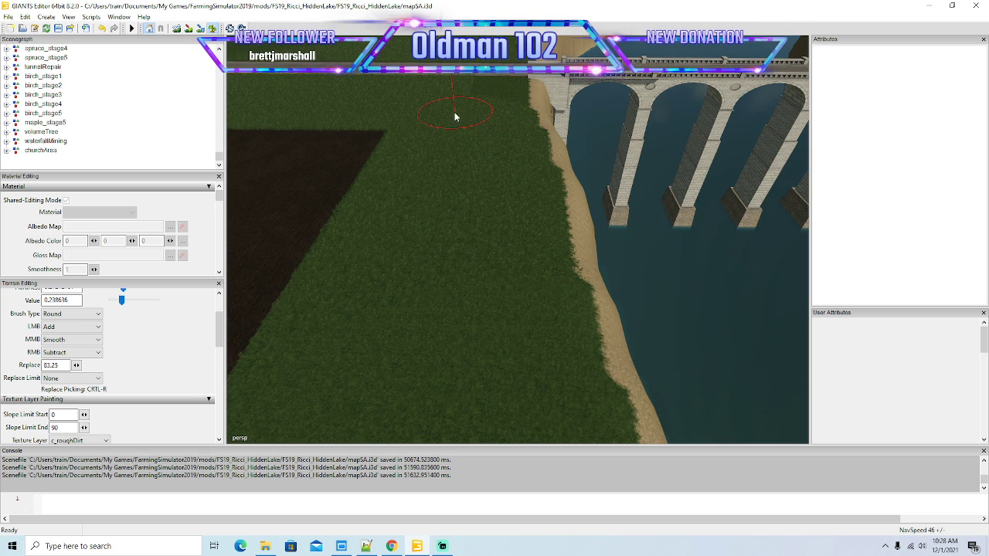
Step: Finish the green big grass beside the road at the bridge abutment, and return to the open ground along the shore
left_click(212, 28)
left_click_drag(392, 94, 428, 191)
left_click(211, 28)
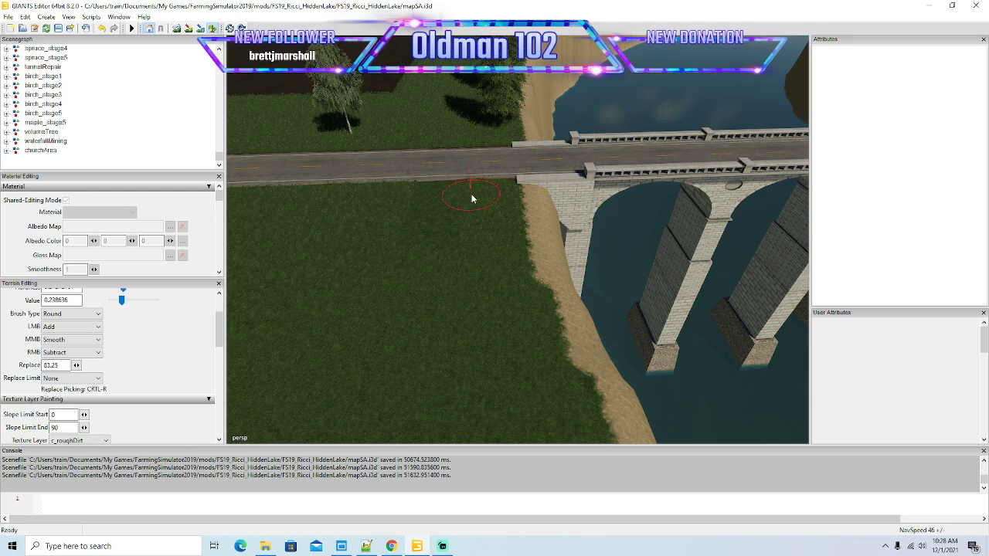
left_click(212, 28)
mouse_move(436, 297)
left_mouse_down()
mouse_move(630, 321)
mouse_move(682, 250)
mouse_move(771, 311)
mouse_move(717, 311)
mouse_move(647, 276)
mouse_move(673, 262)
mouse_move(644, 256)
mouse_move(662, 268)
mouse_move(499, 300)
mouse_move(433, 305)
mouse_move(397, 283)
mouse_move(516, 350)
left_mouse_up()
scroll(682, 259, "up", 4)
scroll(662, 268, "up", 5)
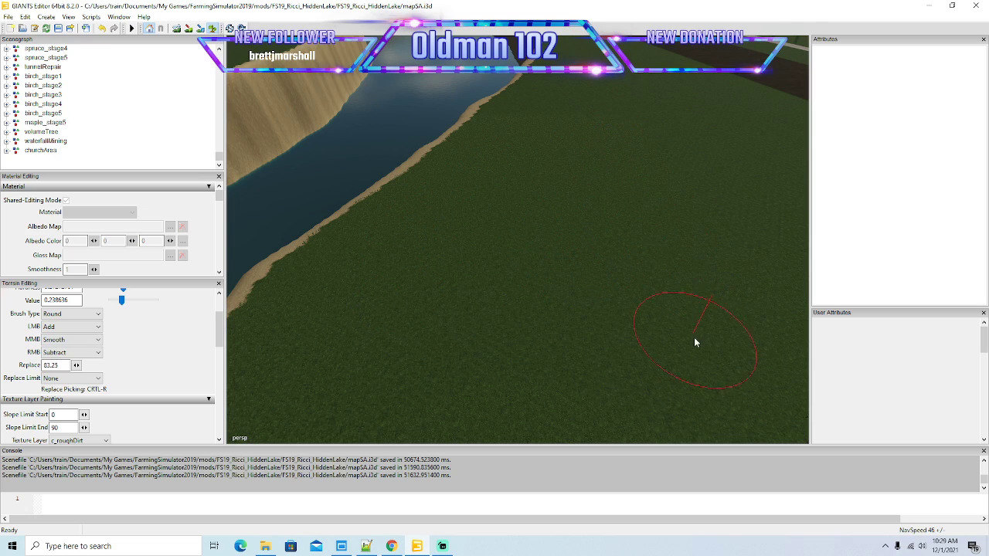
Step: Cover the broad open ground between the dark field and the lake with overlapping strokes of green big grass
left_click(211, 28)
left_click_drag(466, 199, 593, 223)
scroll(513, 133, "up", 3)
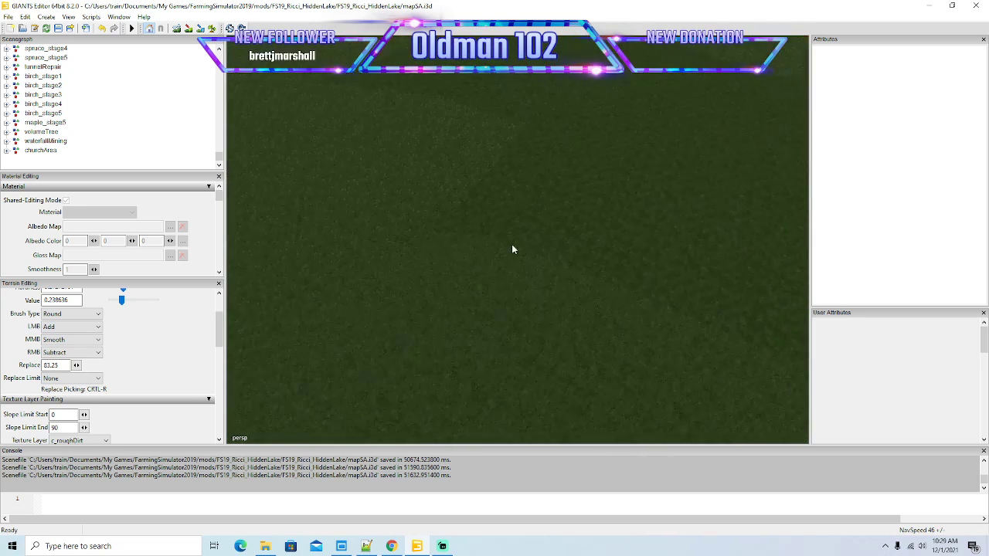
scroll(564, 237, "down", 3)
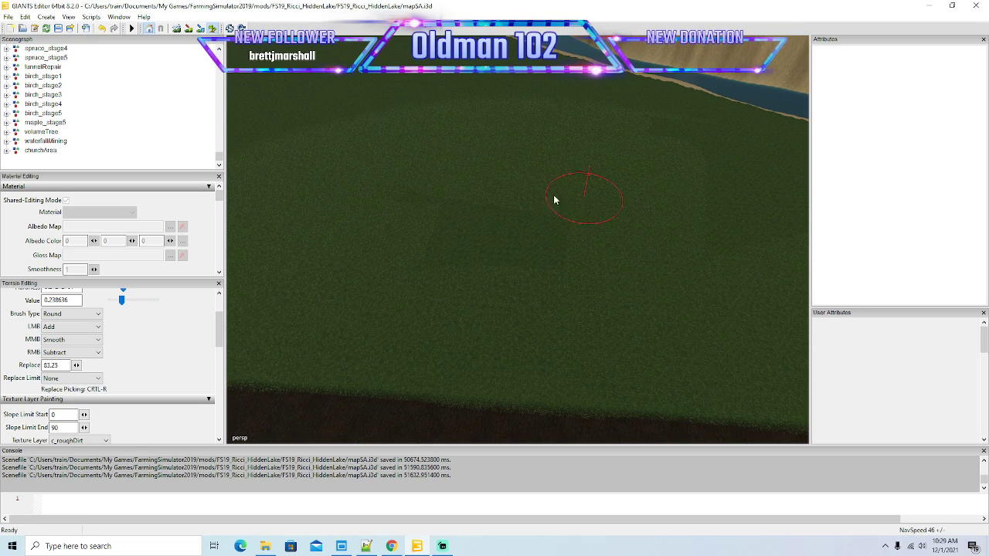
left_click_drag(270, 68, 290, 73)
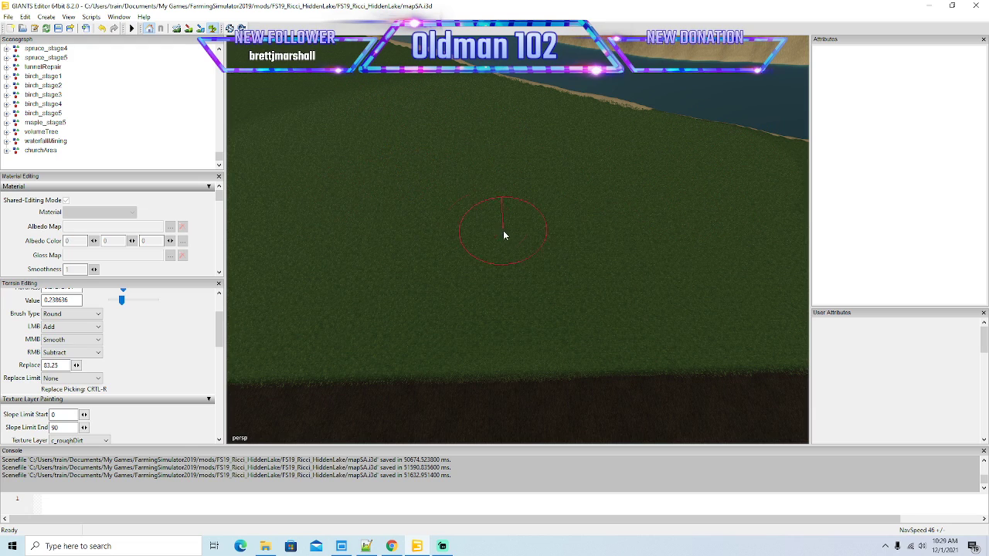
Step: Continue the green big grass sideways along the shore, filling from the field edge up to the sandy bank
left_click(213, 29)
left_click_drag(249, 58, 250, 75)
left_click(213, 29)
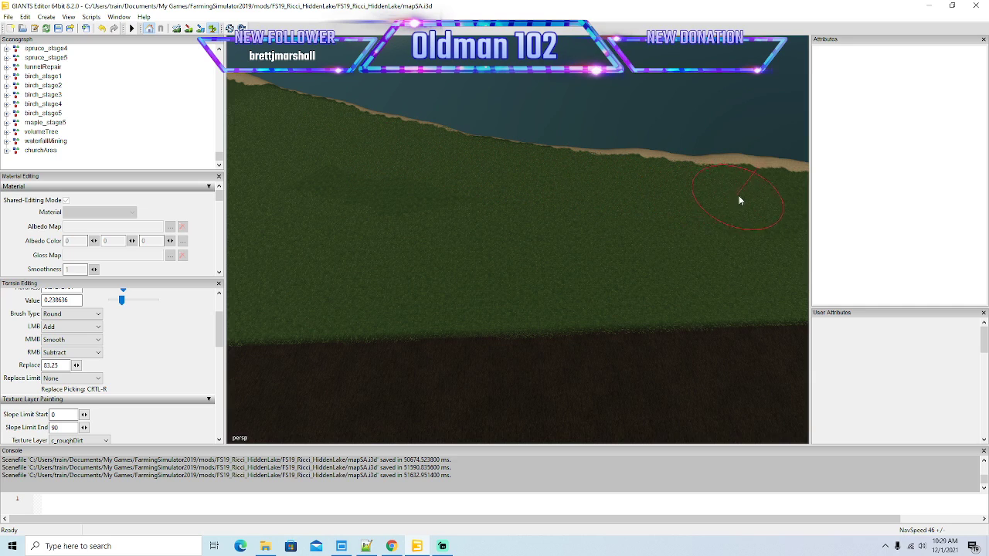
scroll(311, 125, "down", 2)
scroll(312, 127, "down", 2)
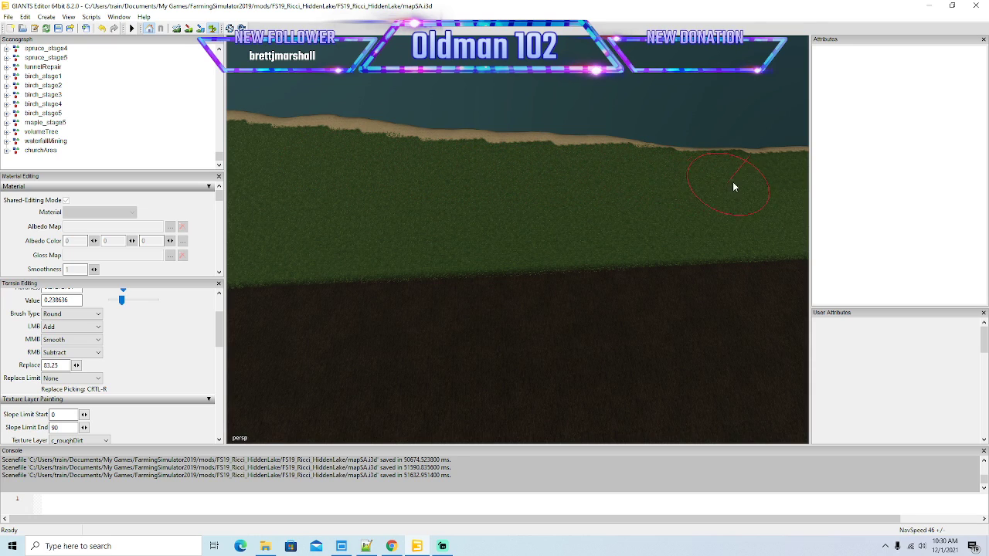
Step: Paint green big grass on the remaining shore stretches where the bank curves away from the field
key("Right")
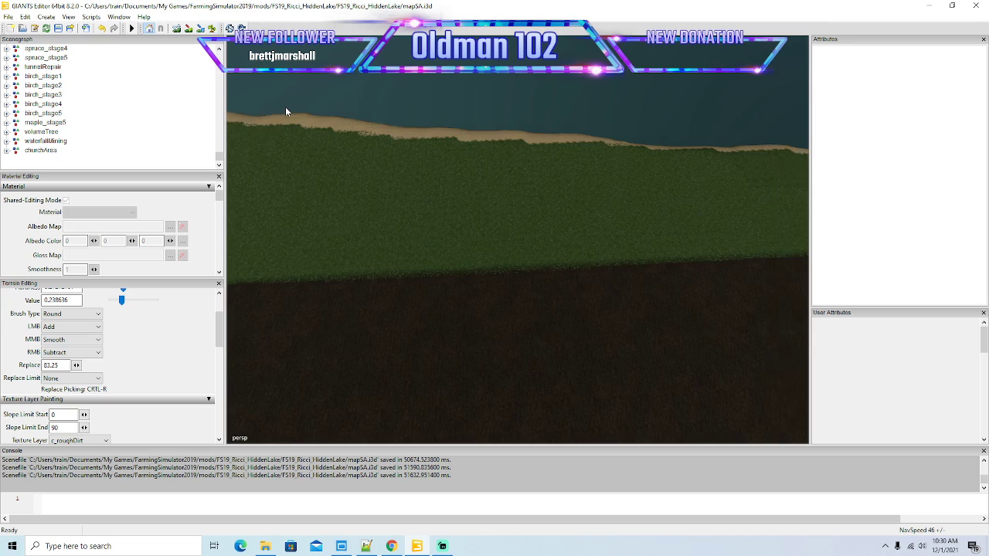
left_click_drag(286, 108, 270, 87)
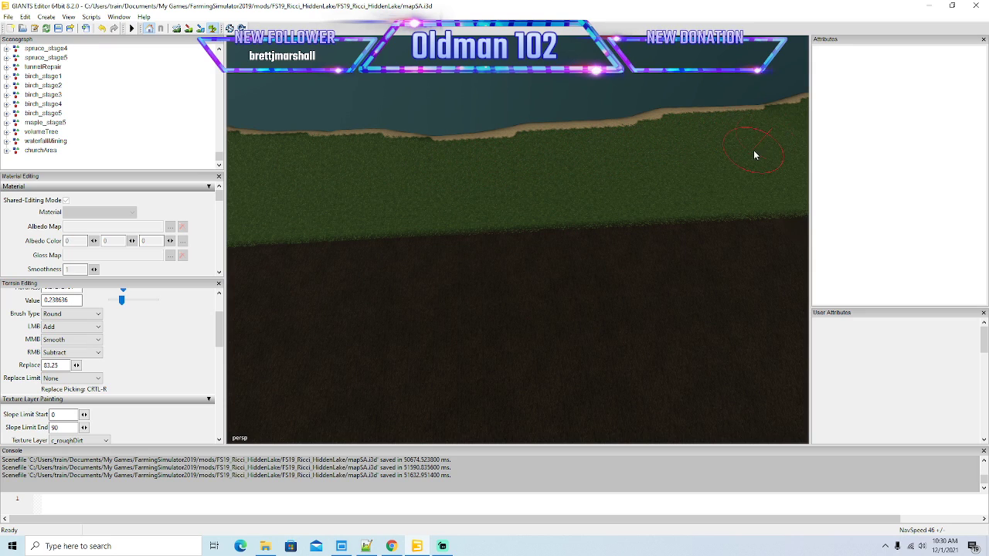
left_click(216, 29)
mouse_move(280, 57)
left_mouse_down()
mouse_move(267, 53)
mouse_move(281, 73)
mouse_move(266, 41)
left_mouse_up()
left_click(213, 27)
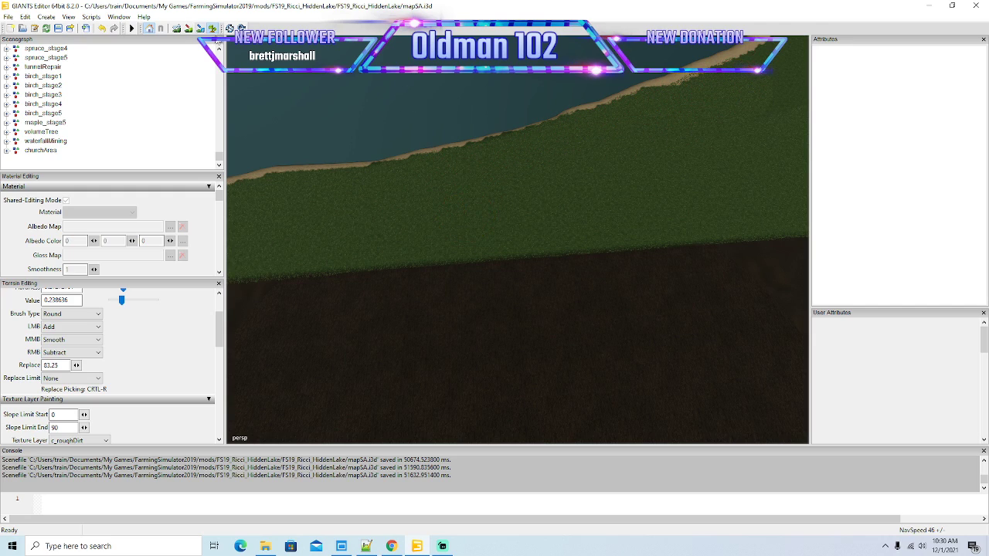
Step: Move in close to the lake's sandy bank and bring the foliage layer settings into view
left_click(213, 28)
left_click_drag(533, 200, 572, 129)
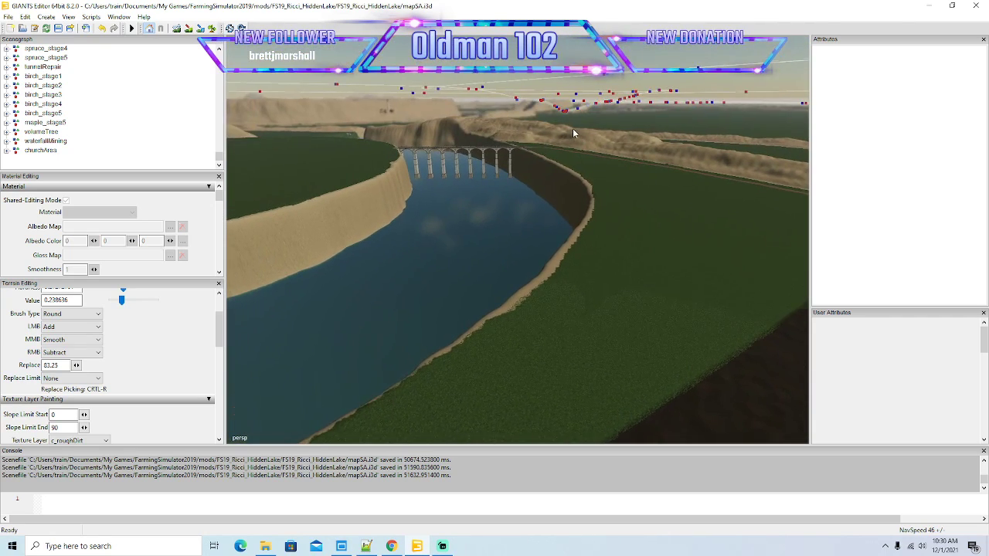
scroll(573, 134, "up", 10)
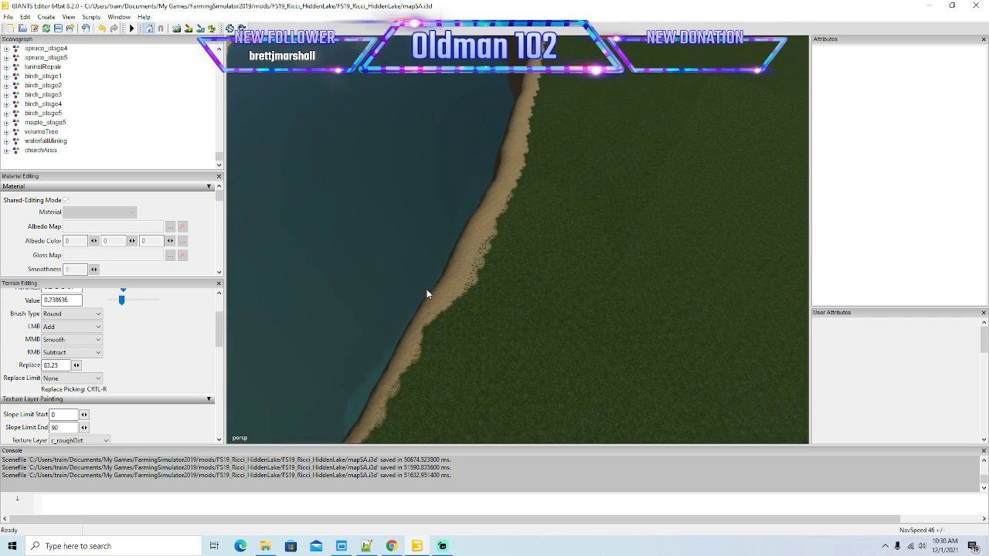
scroll(217, 336, "down", 2)
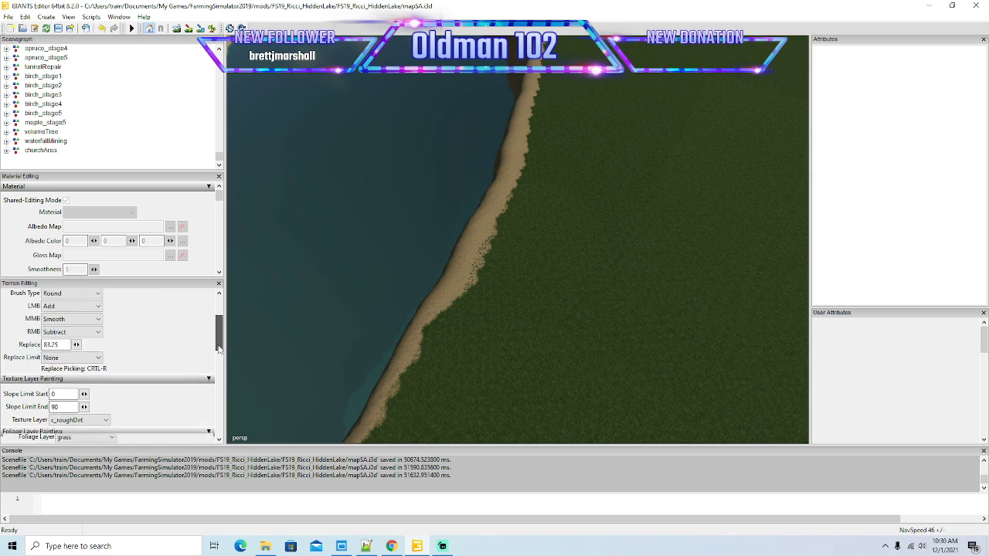
Step: Paint the c_grass texture over the inland side of the sandy strip along the lake's edge
left_click(79, 399)
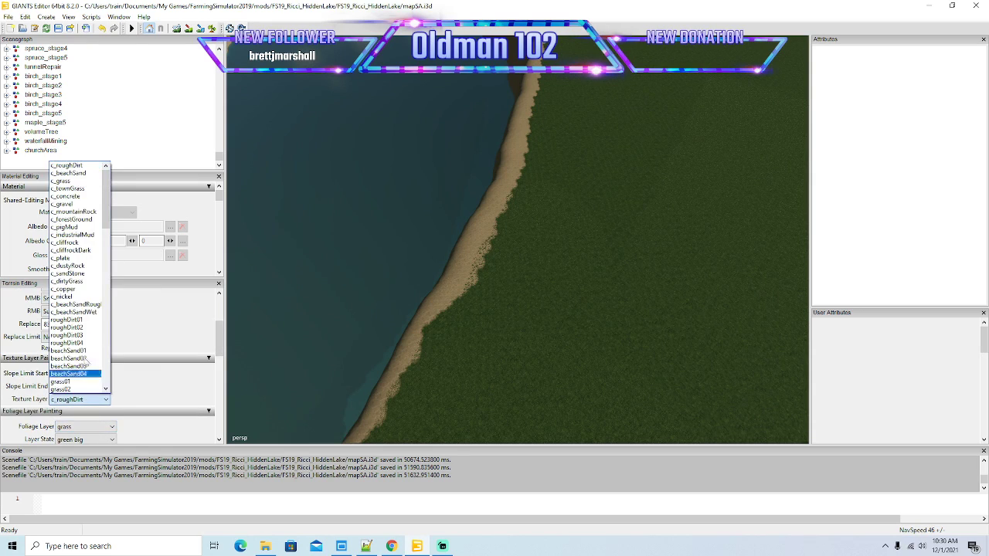
left_click(85, 200)
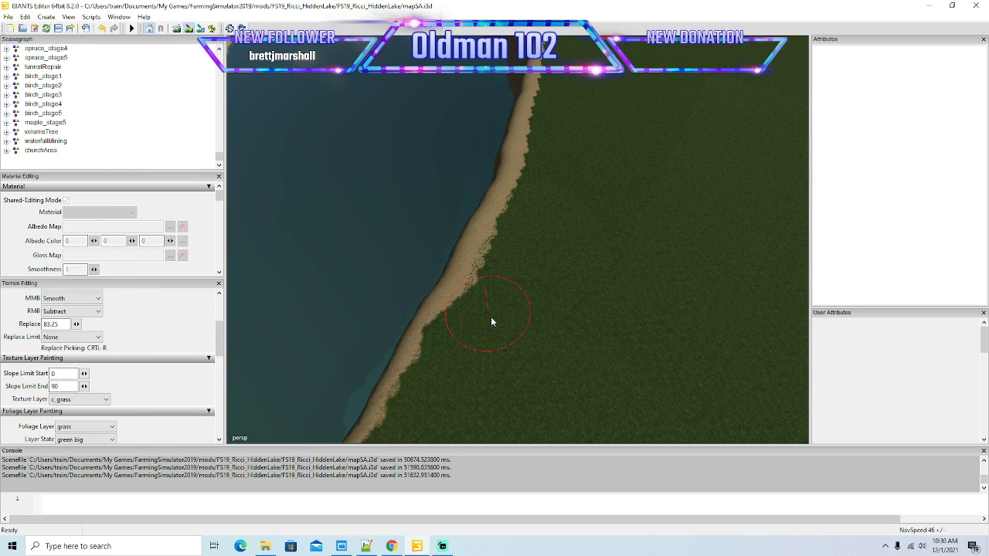
mouse_move(488, 292)
left_mouse_down()
mouse_move(482, 302)
mouse_move(517, 216)
left_mouse_up()
mouse_move(535, 173)
left_mouse_down()
mouse_move(543, 81)
mouse_move(556, 58)
left_mouse_up()
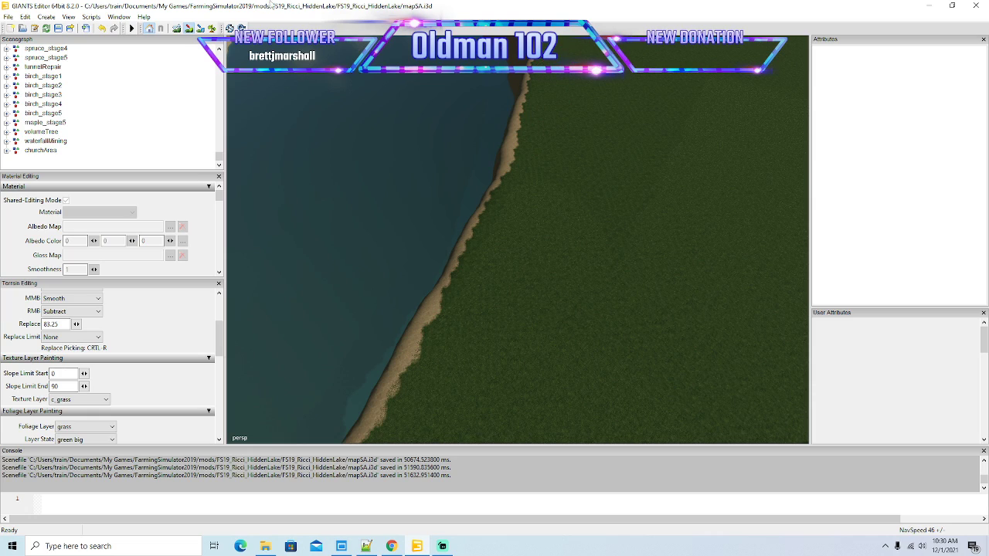
Step: Paint green big grass foliage over the open ground between the lakeshore and the ploughed field
left_click(213, 29)
left_click_drag(535, 229, 405, 251)
scroll(589, 144, "up", 5)
scroll(412, 249, "down", 5)
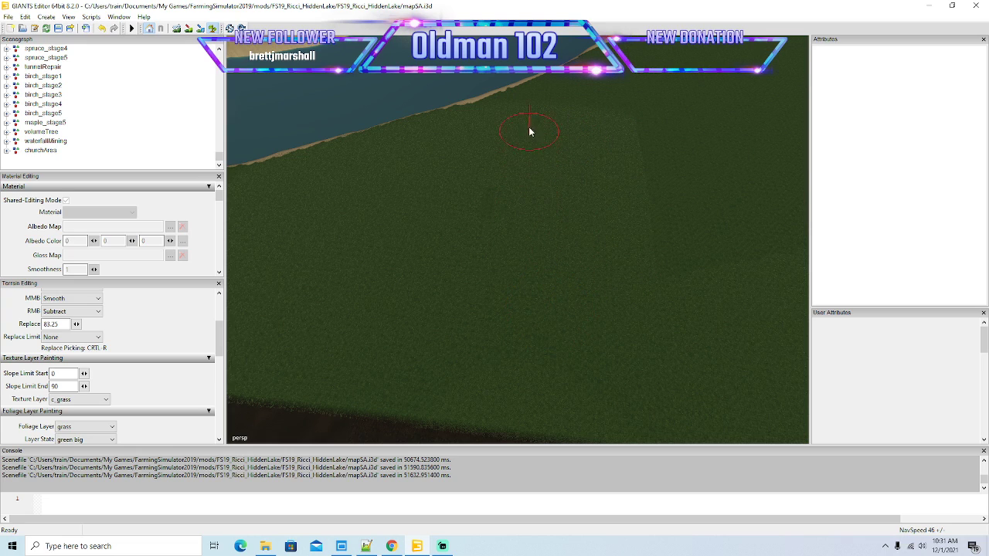
left_click(213, 30)
key("Right")
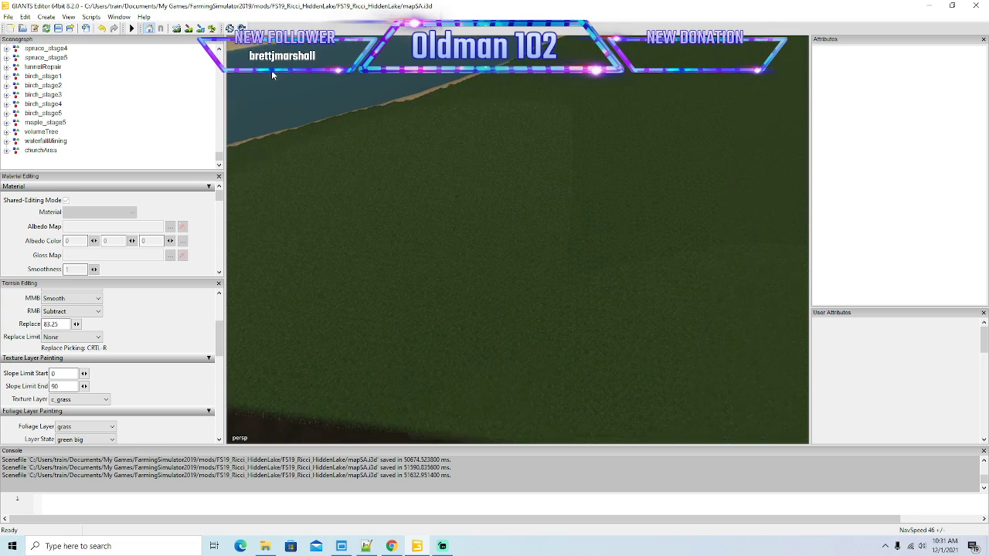
left_click(214, 29)
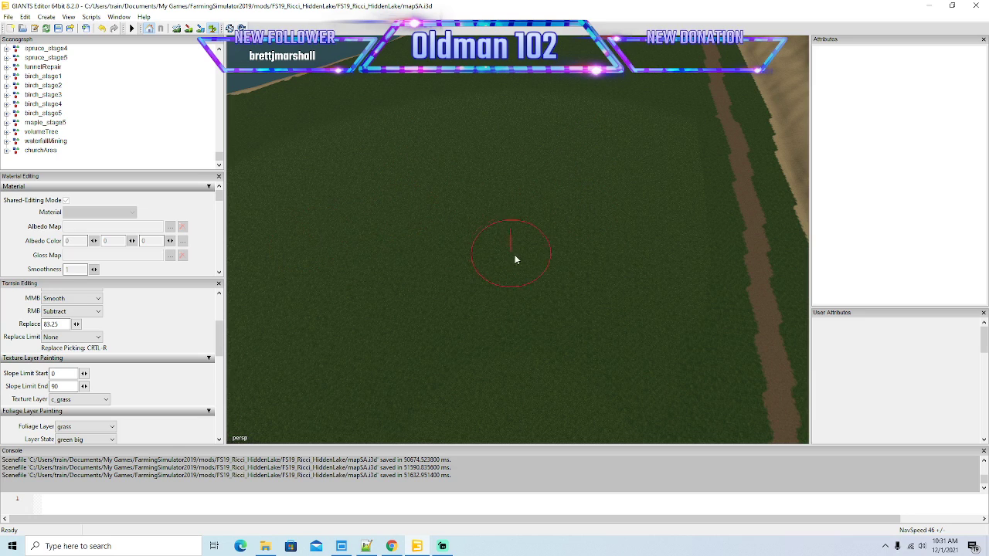
Step: Paint grass foliage over the ground beside the dirt track, near the ploughed field and the road
left_click_drag(332, 131, 416, 253)
scroll(550, 180, "up", 5)
scroll(432, 207, "up", 3)
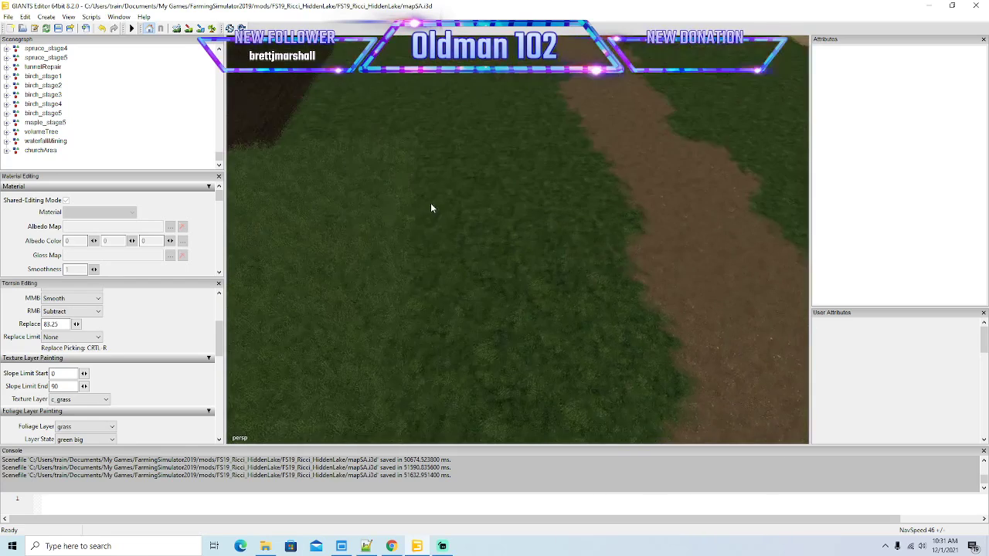
scroll(432, 208, "down", 5)
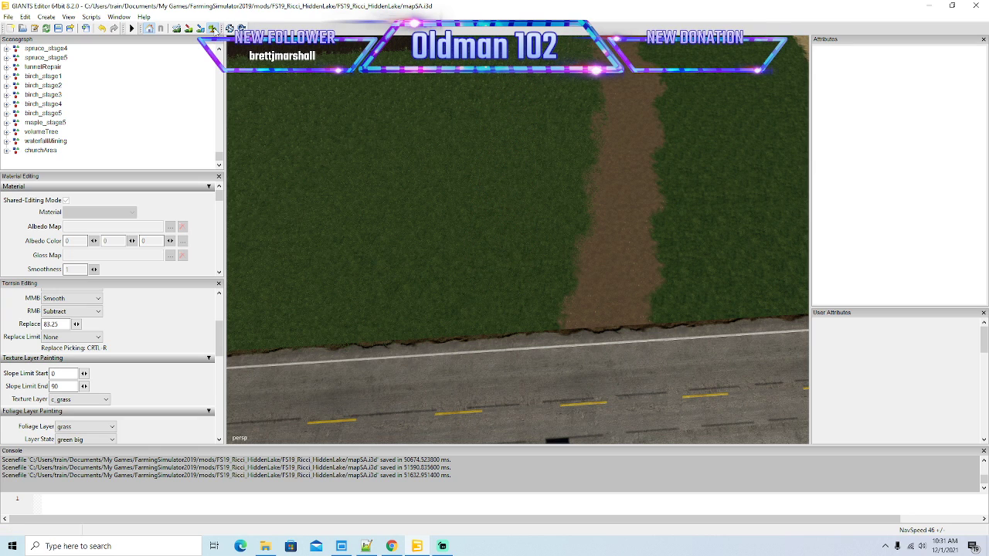
left_click_drag(579, 238, 581, 191, "alt")
scroll(583, 68, "up", 3)
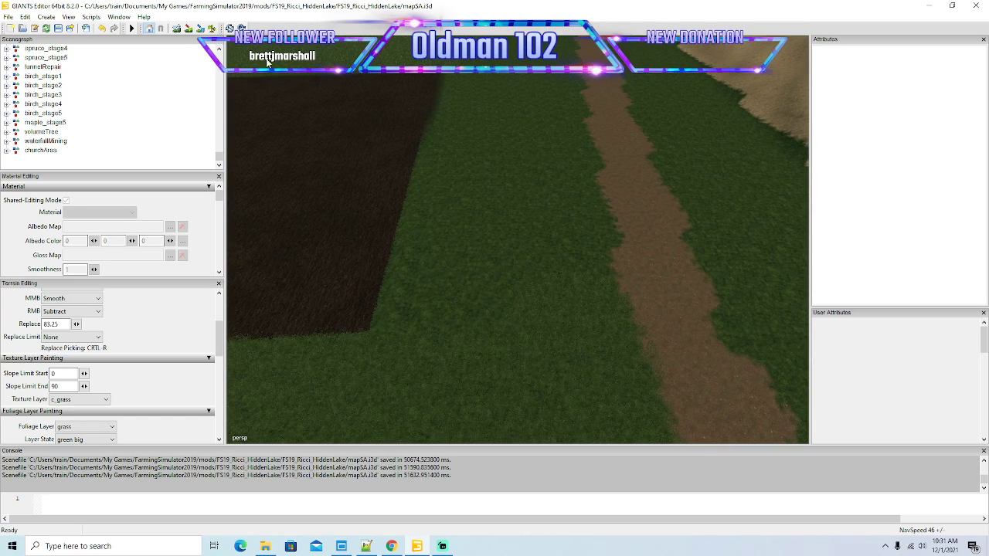
Step: Fill the green strip between the ploughed field and the dirt track with grass foliage
left_click(211, 28)
scroll(478, 146, "down", 4)
scroll(480, 164, "up", 3)
left_click(211, 29)
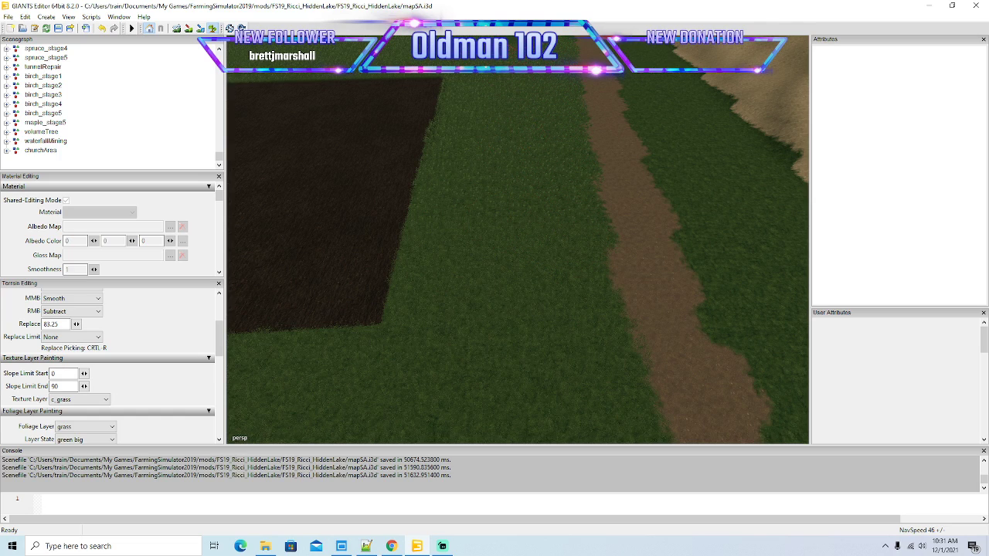
left_click(212, 29)
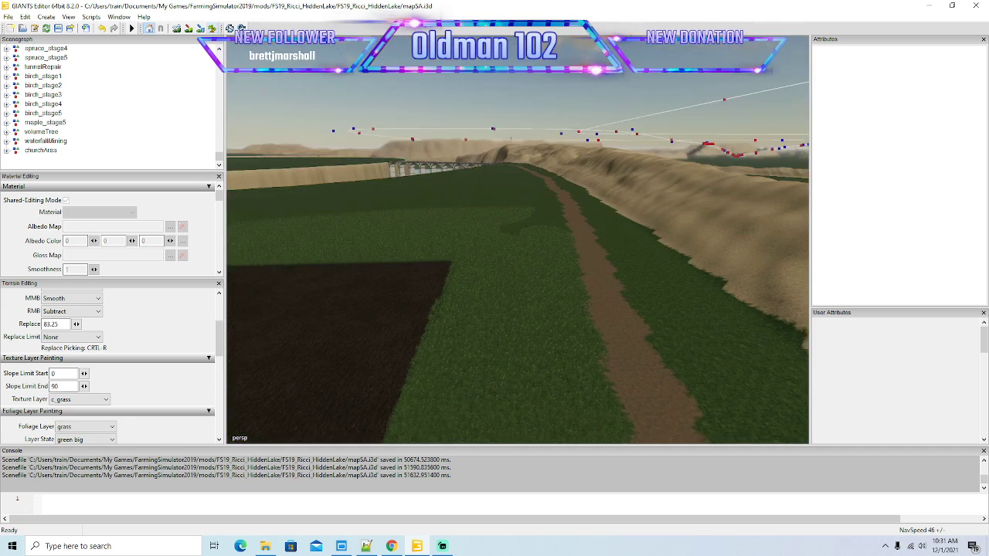
Step: Cover the meadow beyond the ploughed field, on the lake side of the dirt track, with grass foliage
left_click_drag(370, 55, 369, 126)
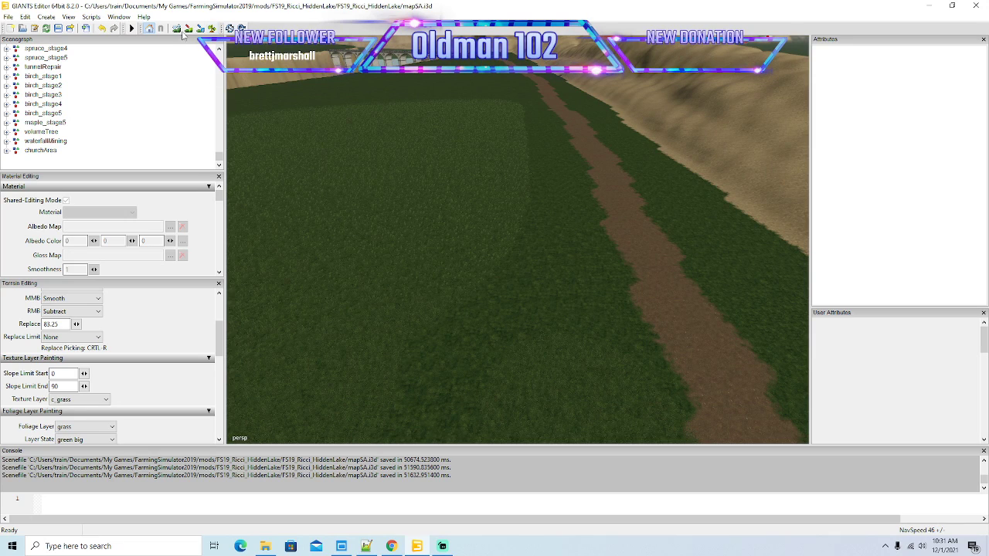
left_click(212, 29)
left_click(213, 30)
mouse_move(358, 135)
left_mouse_down()
mouse_move(361, 87)
mouse_move(353, 167)
mouse_move(331, 164)
left_mouse_up()
scroll(361, 86, "up", 5)
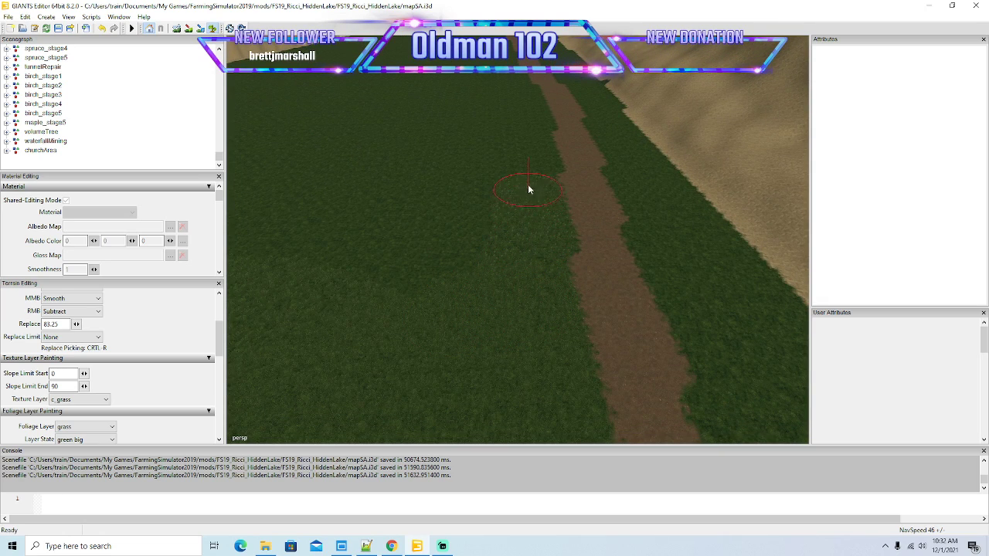
left_click_drag(532, 166, 508, 61)
left_click_drag(313, 78, 309, 198)
mouse_move(475, 63)
left_mouse_down()
mouse_move(479, 130)
mouse_move(454, 269)
mouse_move(431, 63)
left_mouse_up()
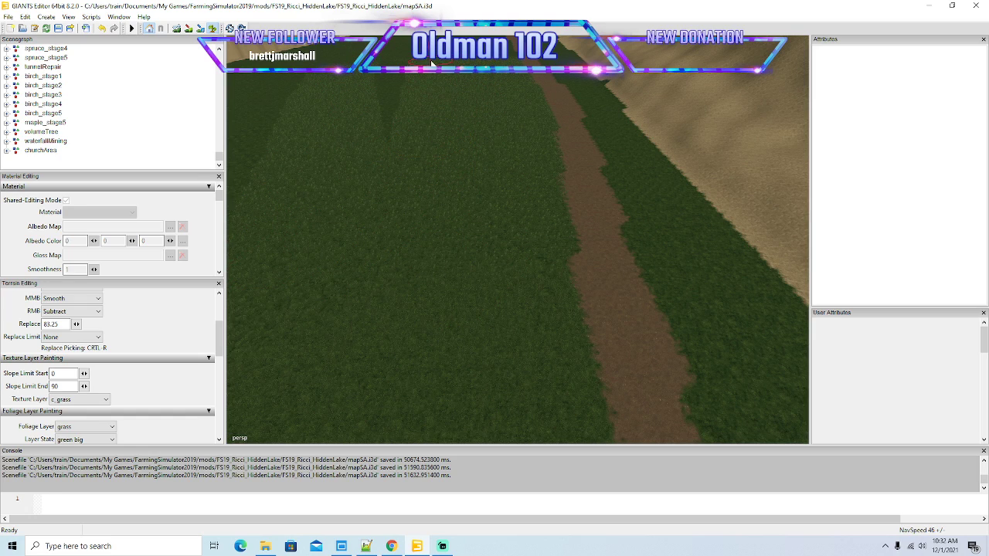
left_click(213, 29)
Step: Extend the grass foliage along the lake side of the dirt track towards the arched bridge, and undo the last stroke
mouse_move(426, 167)
left_mouse_down()
mouse_move(424, 116)
mouse_move(429, 213)
left_mouse_up()
scroll(424, 119, "up", 4)
left_click_drag(356, 295, 340, 267)
left_click(212, 29)
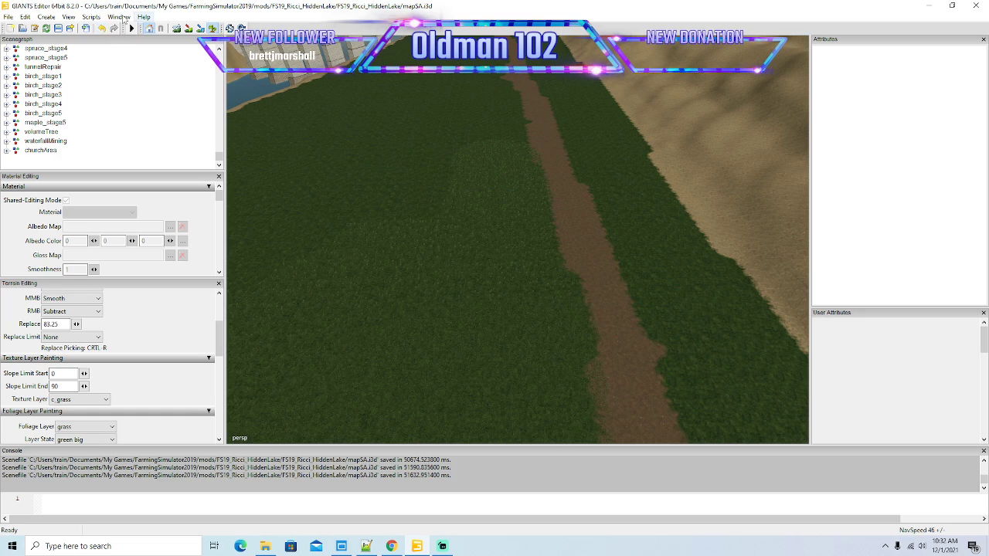
left_click(102, 29)
Step: Paint grass foliage on the slope where the dirt track curves to the arched bridge
mouse_move(448, 275)
left_mouse_down()
mouse_move(449, 198)
mouse_move(446, 278)
left_mouse_up()
left_click(213, 29)
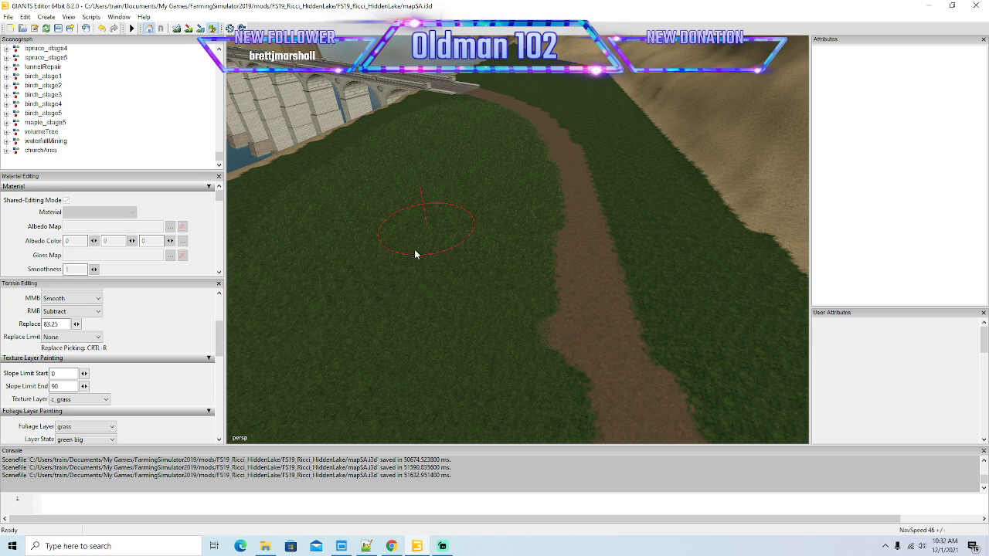
left_click(211, 28)
Step: Cover the remaining bare ground along the lakeshore before the arched bridge with grass foliage
mouse_move(449, 167)
left_mouse_down()
mouse_move(283, 226)
mouse_move(178, 179)
left_mouse_up()
left_click_drag(180, 174, 508, 283)
scroll(115, 182, "up", 4)
left_click(211, 29)
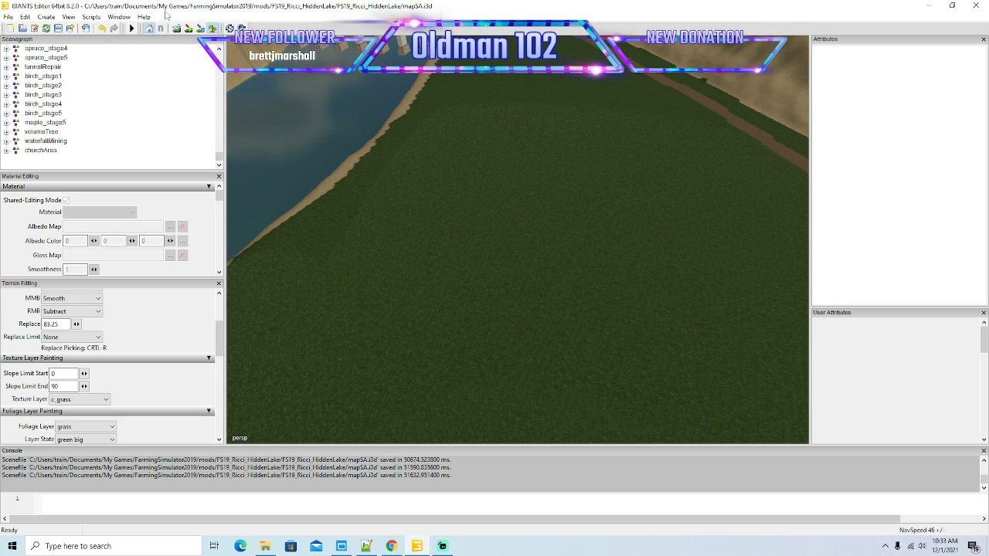
left_click_drag(593, 241, 620, 233)
left_click(213, 29)
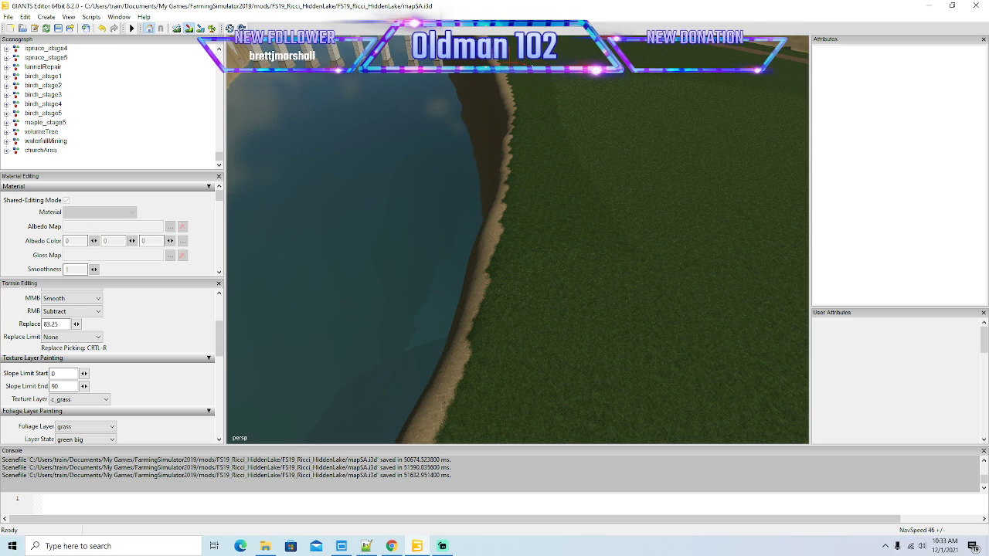
left_click(212, 28)
Step: Narrow the sandy bank leading to the bridge piers with the c_grass texture and cover its edge with grass foliage
mouse_move(543, 235)
left_mouse_down()
mouse_move(550, 145)
mouse_move(530, 235)
left_mouse_up()
scroll(555, 153, "up", 5)
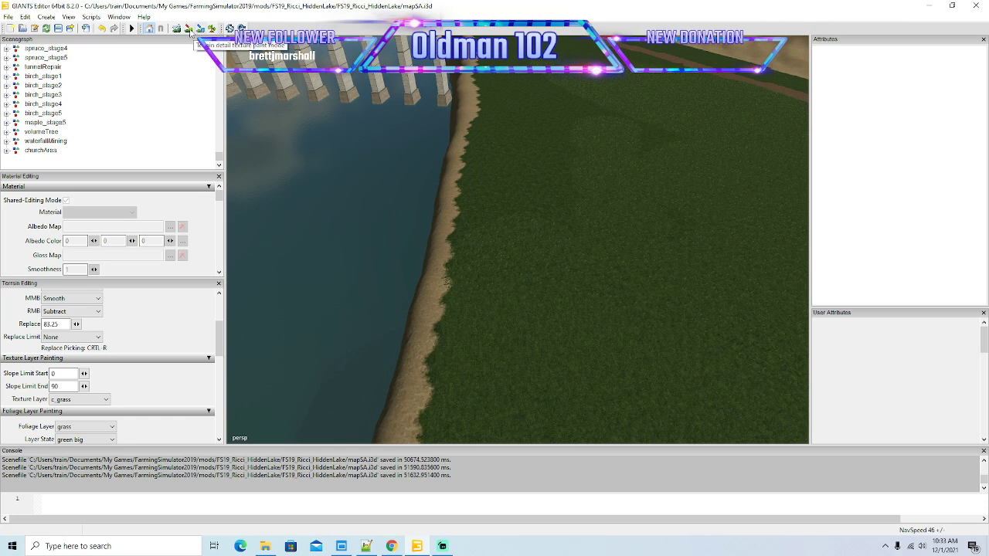
mouse_move(518, 283)
left_mouse_down()
mouse_move(497, 318)
mouse_move(488, 294)
mouse_move(487, 89)
left_mouse_up()
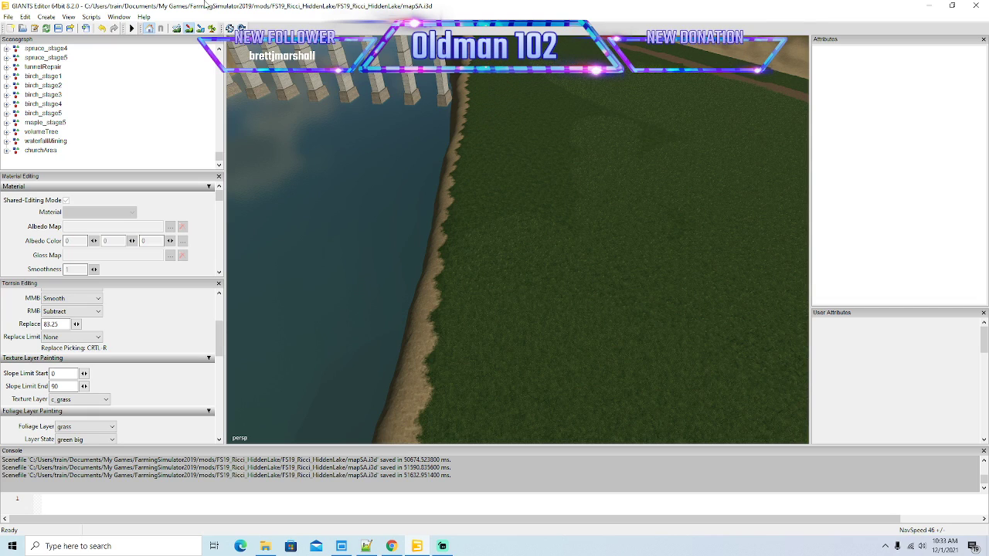
left_click(211, 28)
mouse_move(500, 326)
left_mouse_down()
mouse_move(492, 80)
mouse_move(518, 60)
left_mouse_up()
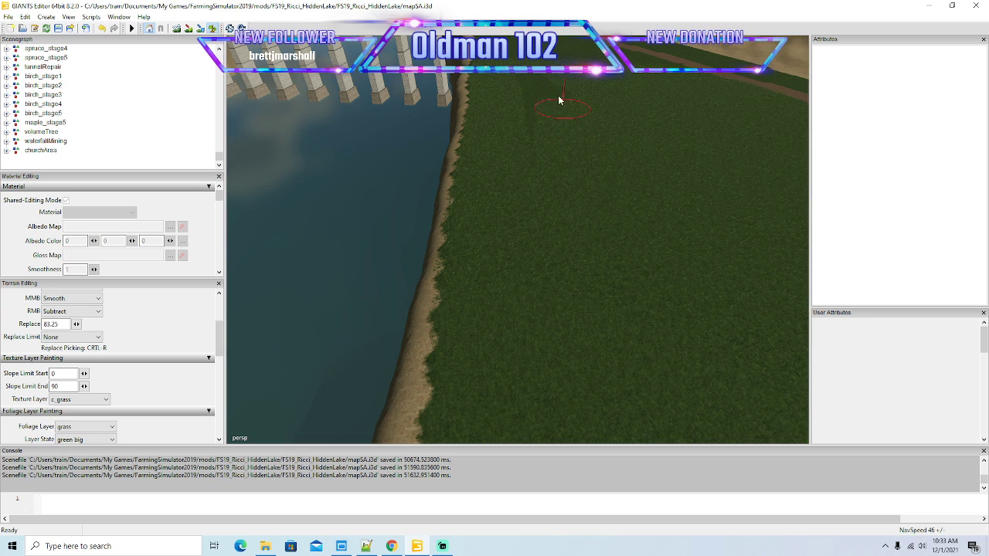
Step: Paint c_grass texture and grass foliage along the bank edge closer to the arched bridge
left_click(210, 31)
mouse_move(583, 265)
left_mouse_down()
mouse_move(579, 221)
mouse_move(578, 296)
left_mouse_up()
scroll(580, 220, "up", 5)
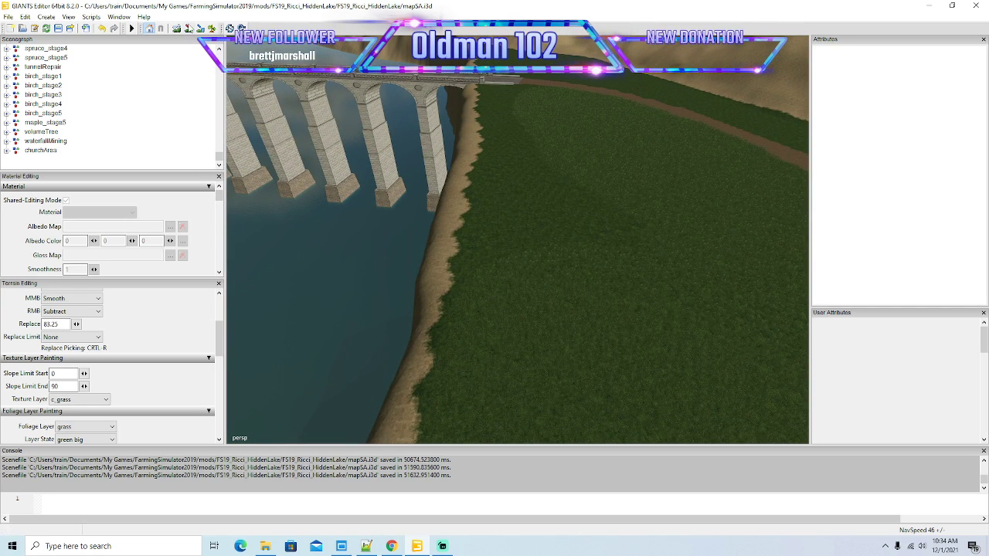
left_click_drag(498, 273, 495, 138)
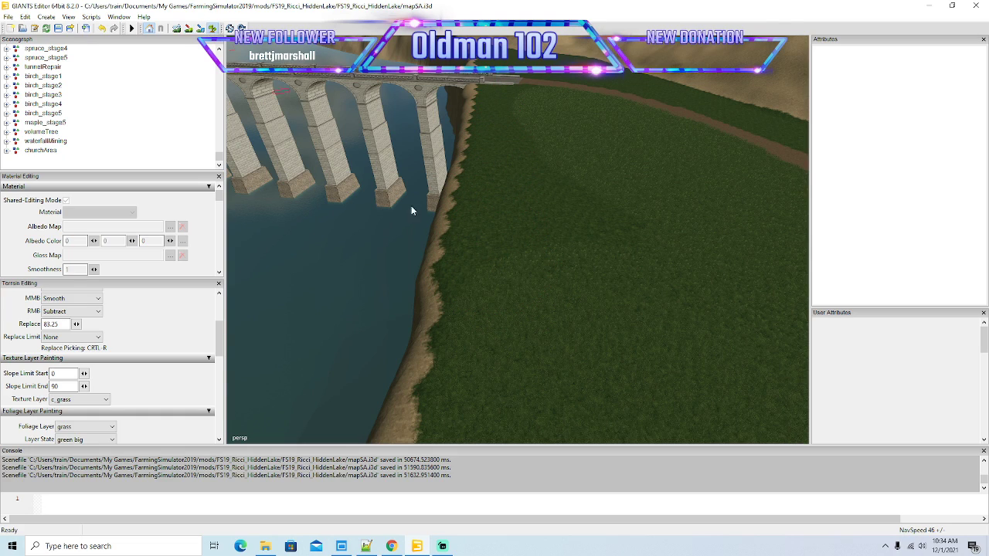
left_click_drag(502, 330, 499, 141)
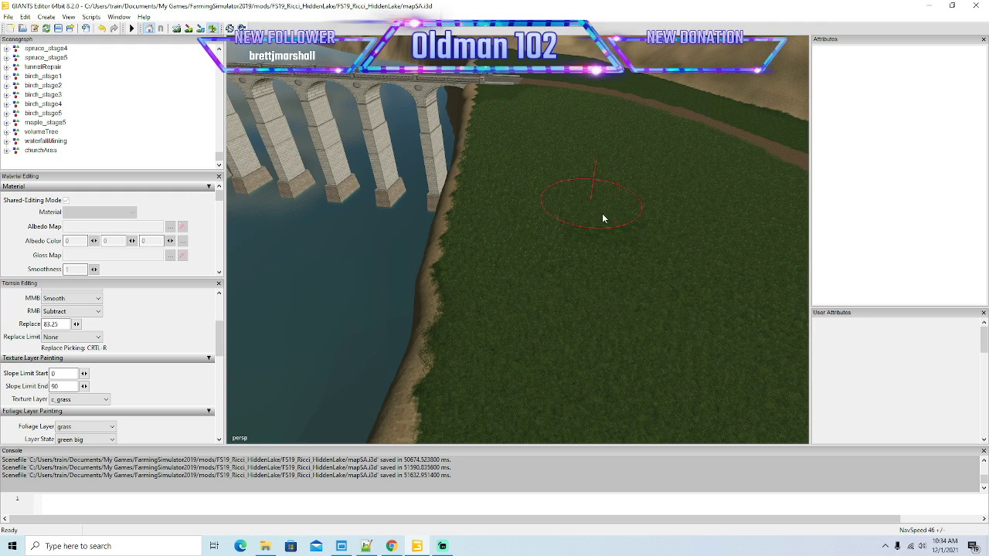
Step: Blend the bank and the ground around the bridge's end using c_grass texture and grass foliage
left_click(214, 29)
mouse_move(382, 185)
left_mouse_down()
mouse_move(382, 104)
mouse_move(395, 227)
mouse_move(478, 218)
mouse_move(460, 219)
mouse_move(454, 182)
left_mouse_up()
scroll(382, 104, "up", 3)
scroll(395, 227, "down", 5)
scroll(475, 234, "down", 3)
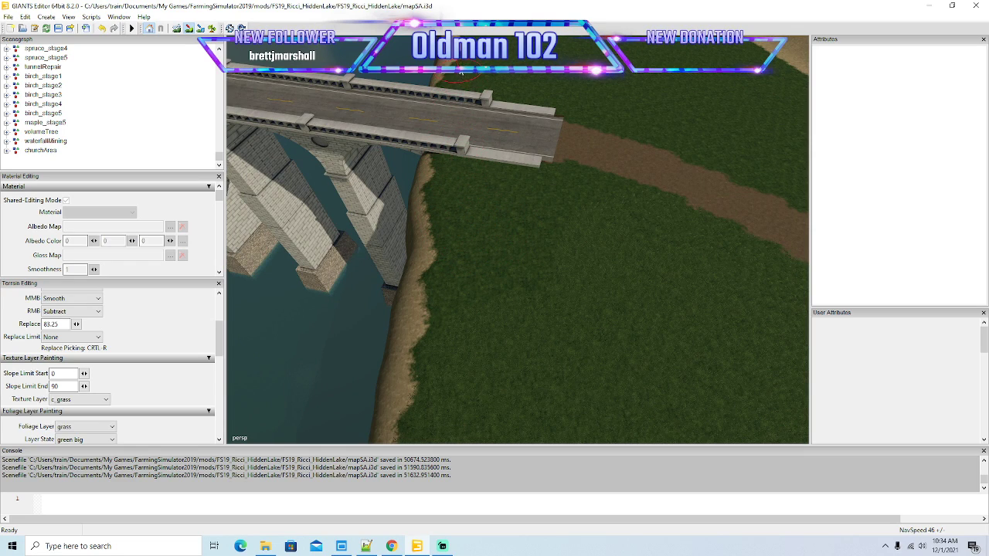
left_click(212, 29)
scroll(464, 182, "down", 4)
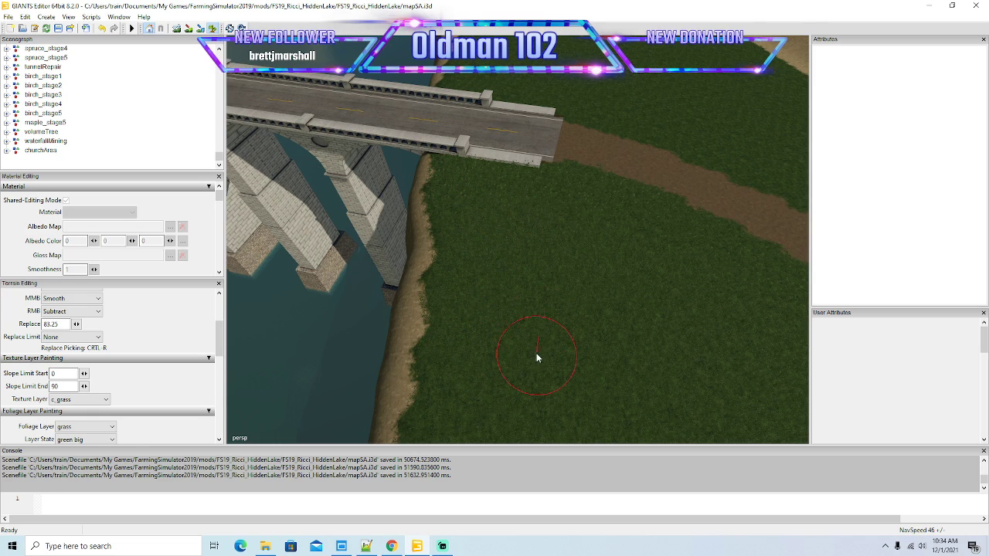
Step: Paint grass foliage at the road end of the strip between the dirt track and the sandy hillside
left_click(213, 29)
left_click_drag(583, 178, 384, 194)
scroll(552, 109, "up", 5)
scroll(552, 108, "up", 8)
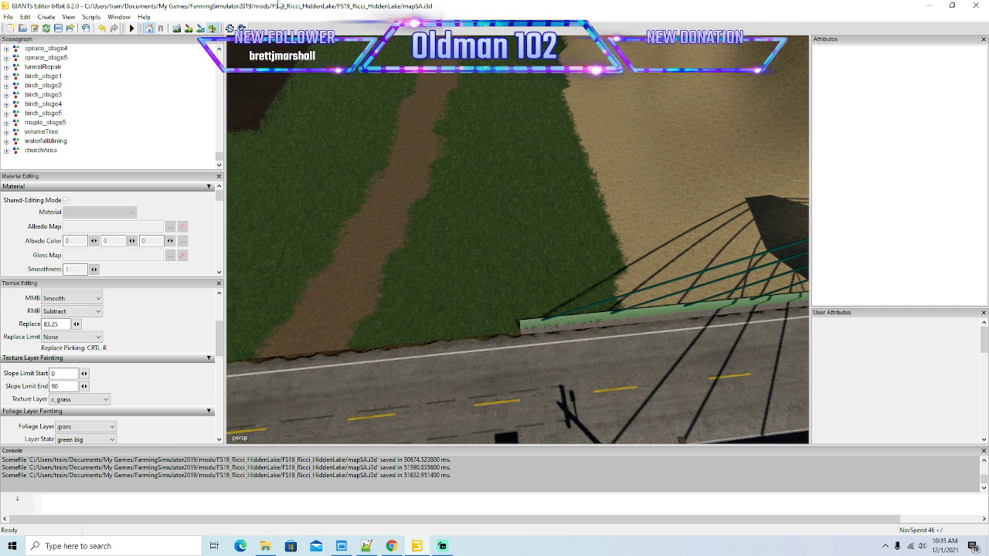
left_click(212, 29)
Step: Continue the grass foliage between the dirt track and the sandy hillside, alongside the ploughed field
left_click_drag(564, 232, 564, 222)
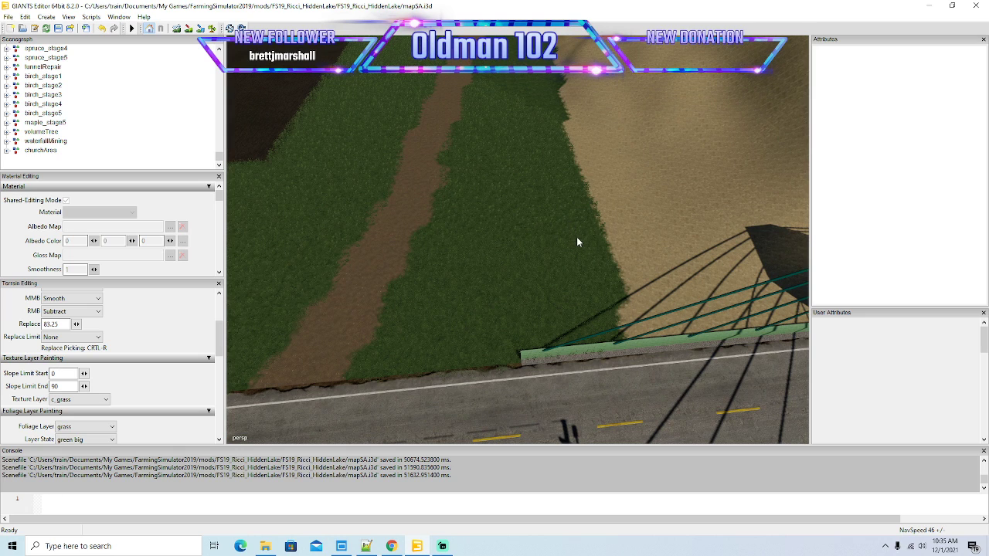
left_click_drag(593, 262, 591, 239)
scroll(591, 236, "down", 3)
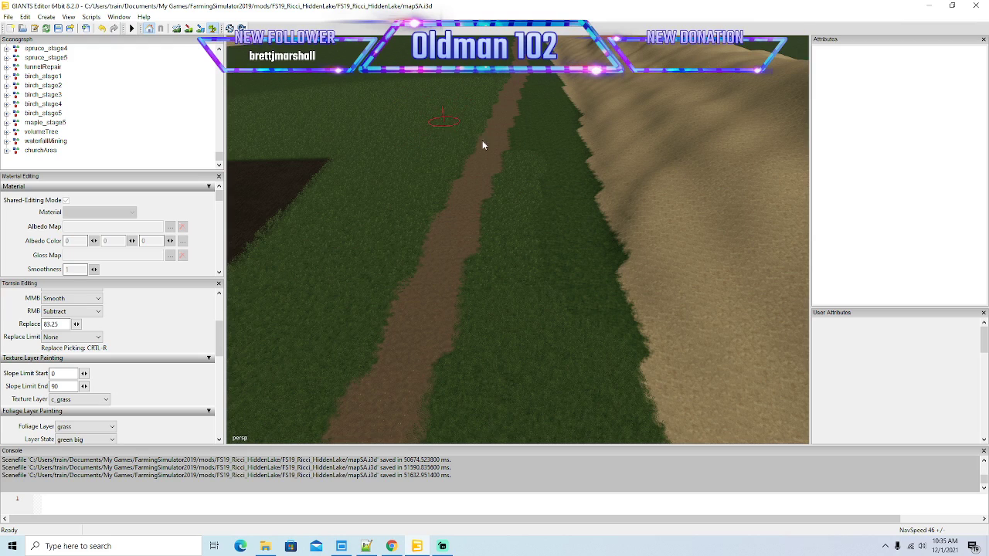
mouse_move(525, 160)
left_mouse_down()
mouse_move(530, 129)
mouse_move(551, 121)
mouse_move(568, 153)
mouse_move(593, 319)
left_mouse_up()
left_click(213, 29)
Step: Fill the hillside strip of the dirt track past the ploughed field with grass foliage
left_click_drag(382, 161, 393, 90)
left_click_drag(392, 146, 367, 157)
left_click(213, 31)
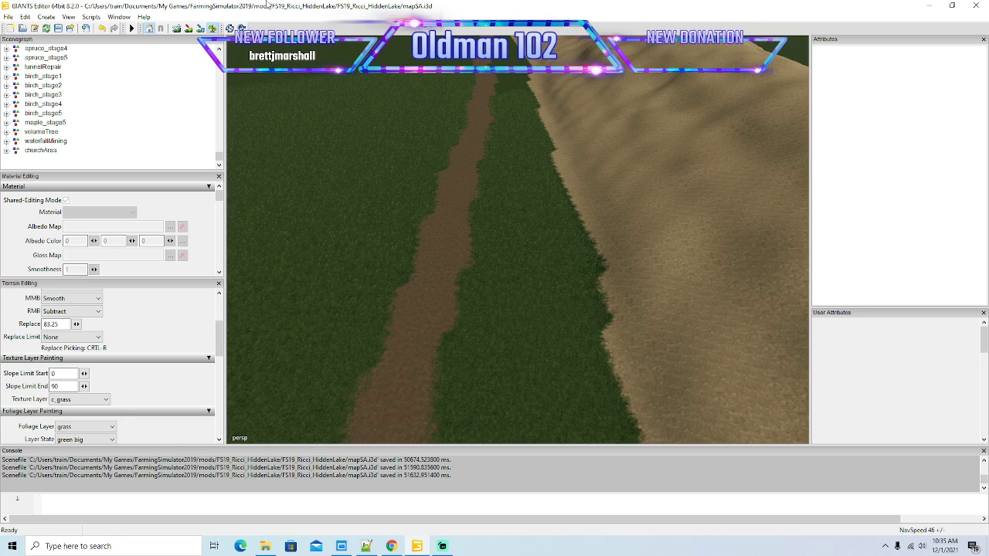
left_click(212, 29)
mouse_move(302, 101)
left_mouse_down()
mouse_move(302, 80)
mouse_move(314, 148)
left_mouse_up()
left_click(212, 28)
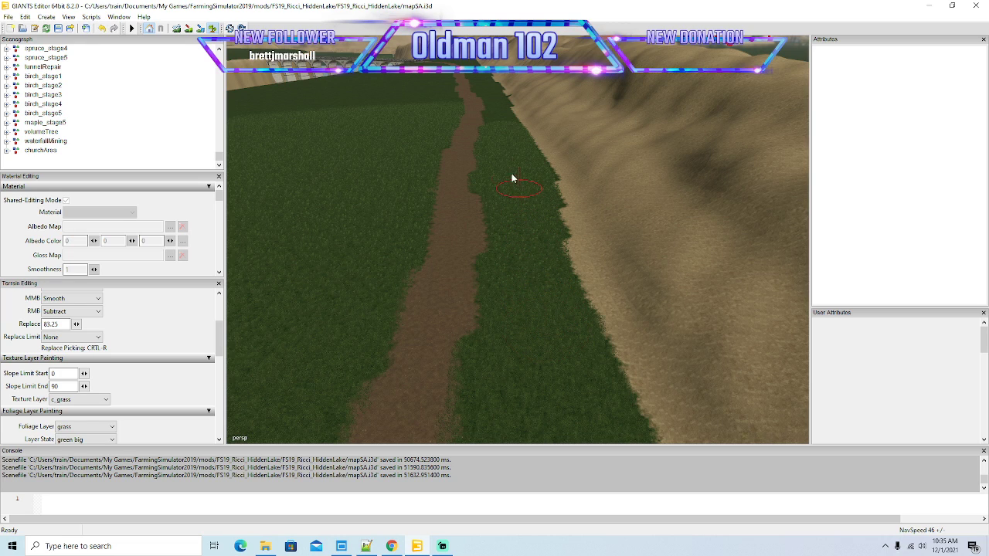
Step: Cover the narrow part of the strip between the dirt track and the sandy hillside with grass foliage
left_click_drag(311, 80, 312, 81)
scroll(312, 80, "up", 5)
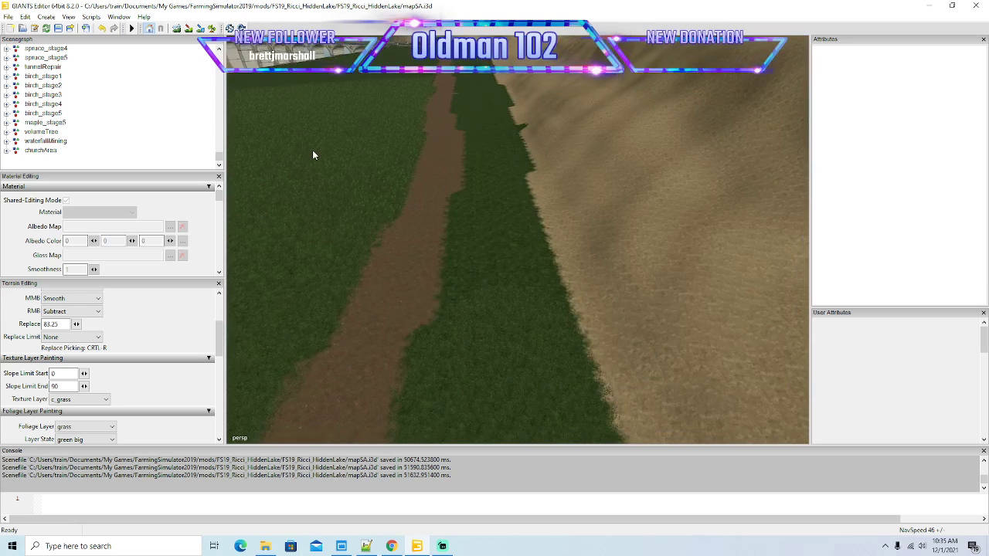
left_click(214, 28)
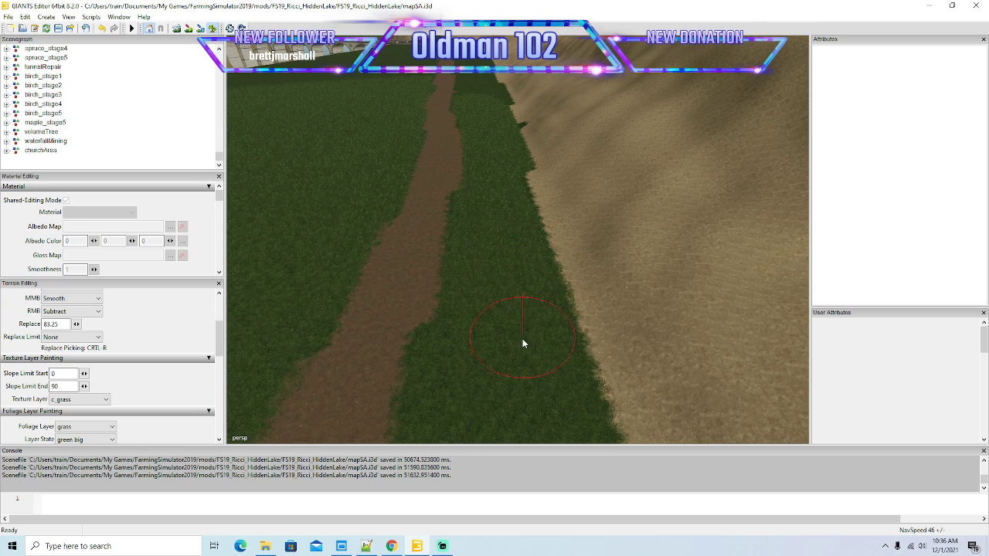
left_click_drag(317, 136, 318, 193)
scroll(318, 69, "up", 3)
left_click(213, 28)
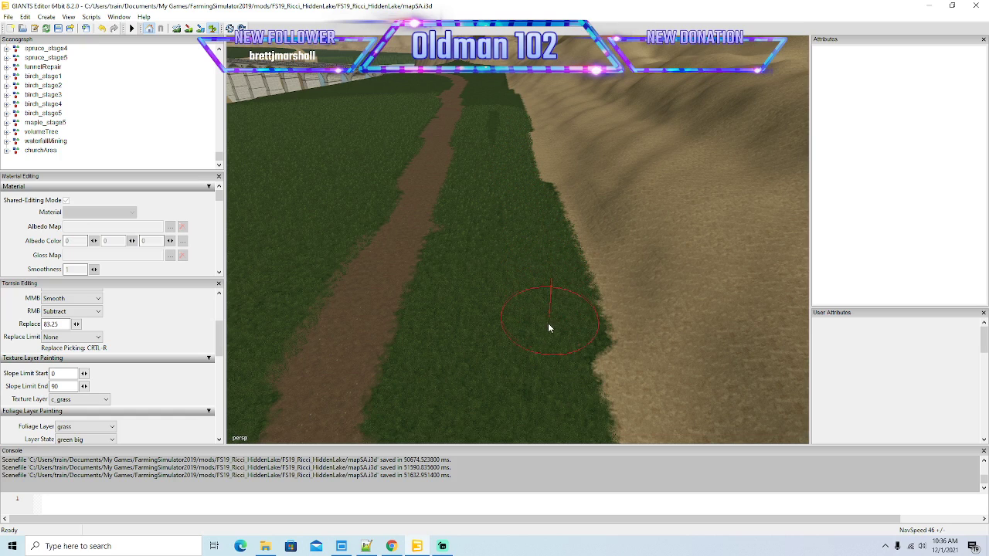
left_click(212, 28)
Step: Paint grass foliage along the strip between the dirt track and the sandy hillside up to the bridge end
left_click_drag(273, 59, 296, 152)
scroll(285, 82, "up", 5)
scroll(297, 152, "down", 3)
left_click(212, 29)
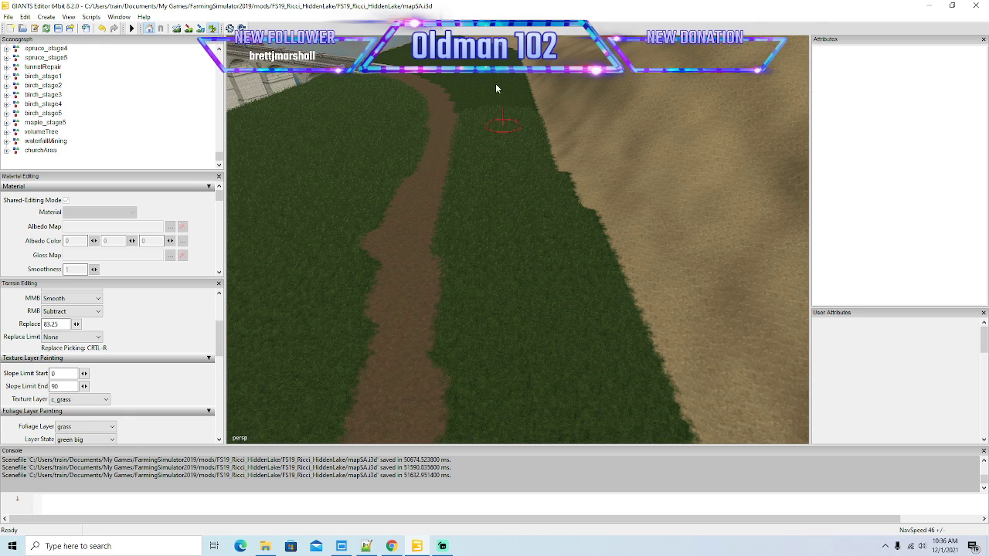
left_click(214, 28)
left_click_drag(305, 78, 302, 108)
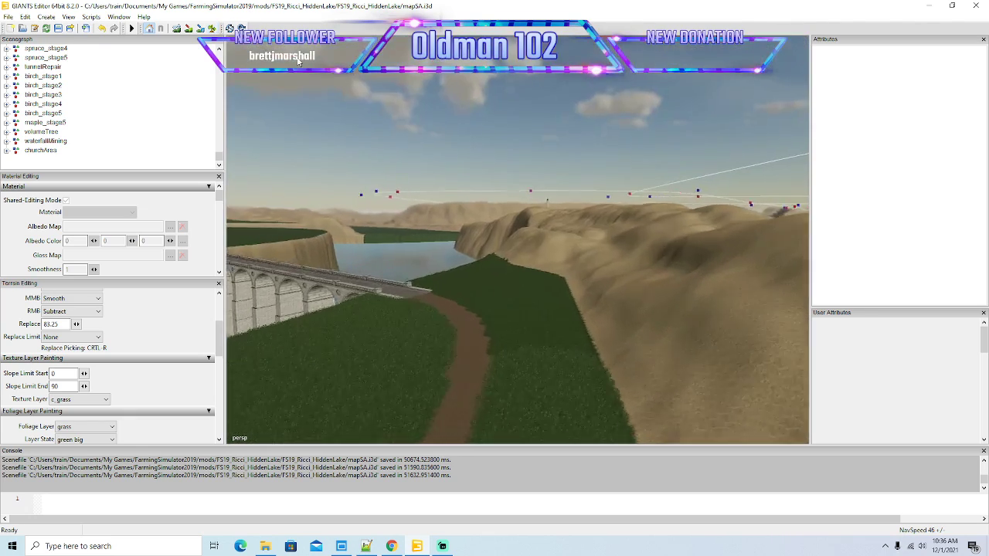
scroll(302, 109, "up", 2)
scroll(302, 115, "up", 5)
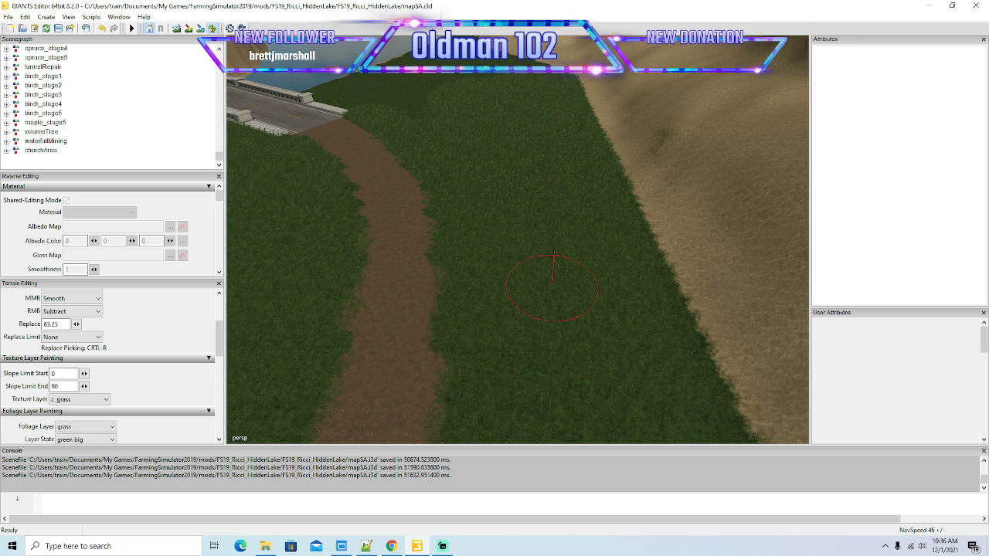
Step: Cover the wedge of land between the bridge end, the lakeshore and the sandy hillside with grass foliage
left_click_drag(266, 78, 388, 231)
scroll(329, 94, "up", 3)
scroll(388, 234, "down", 3)
left_click(212, 28)
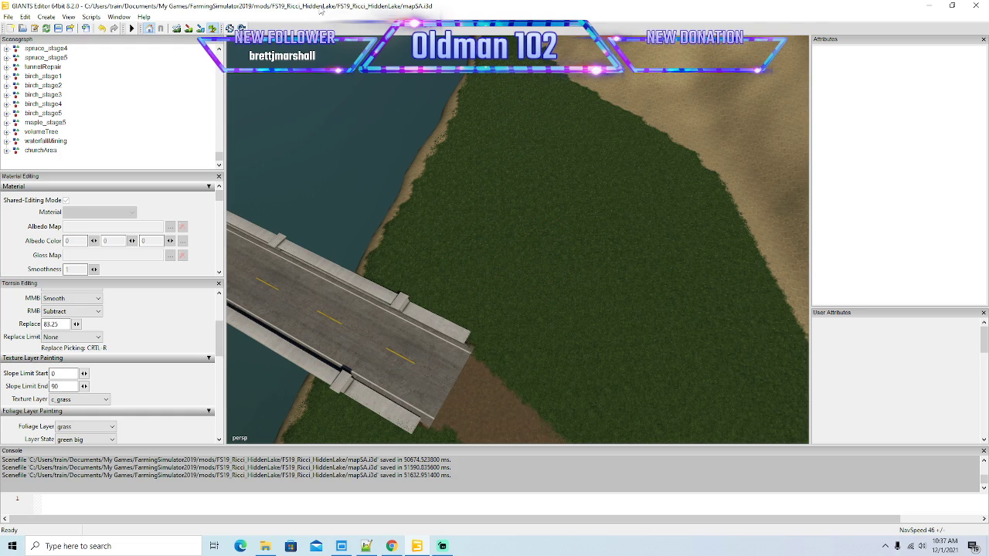
left_click(213, 29)
mouse_move(534, 262)
left_mouse_down()
mouse_move(561, 256)
mouse_move(546, 208)
mouse_move(595, 285)
mouse_move(590, 293)
mouse_move(537, 236)
mouse_move(439, 162)
left_mouse_up()
scroll(546, 208, "up", 5)
left_click(213, 29)
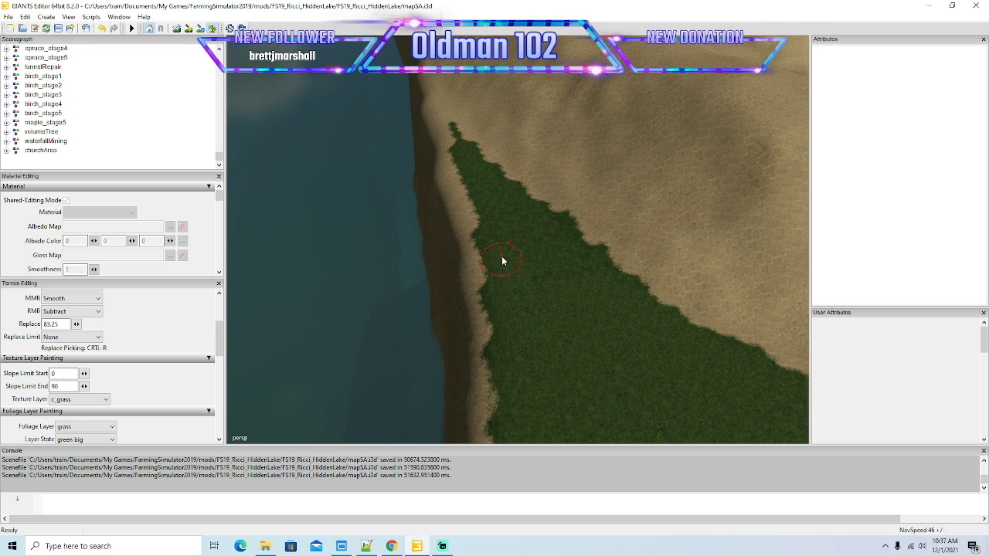
Step: Fill the pointed tip of the wedge between the lakeshore and the hillside with grass foliage
left_click_drag(478, 177, 562, 244)
left_click_drag(460, 141, 464, 121)
left_click_drag(539, 265, 334, 216)
scroll(334, 216, "up", 3)
scroll(534, 323, "up", 5)
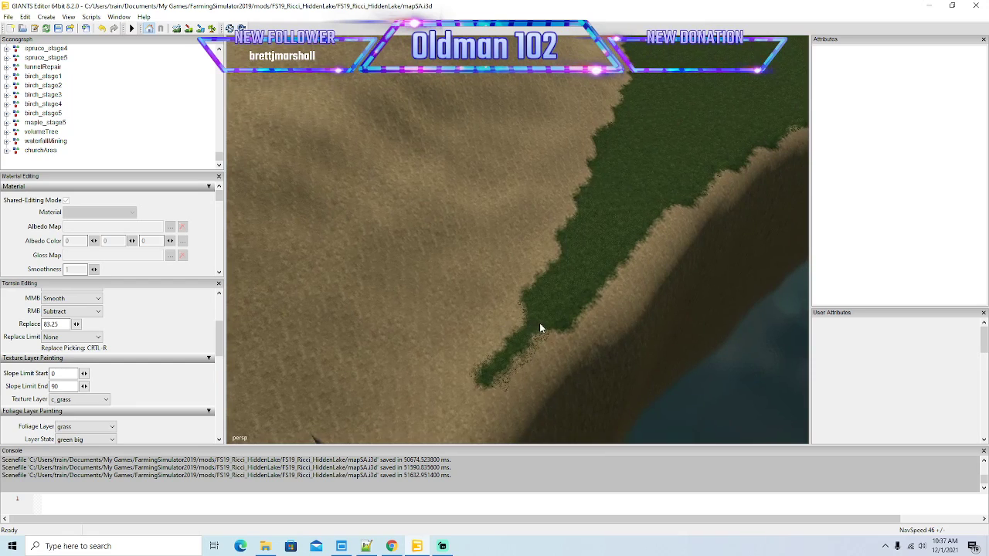
Step: Set the foliage layer to forestGrass with layer state State 1
left_click_drag(221, 339, 220, 363)
left_click(91, 324)
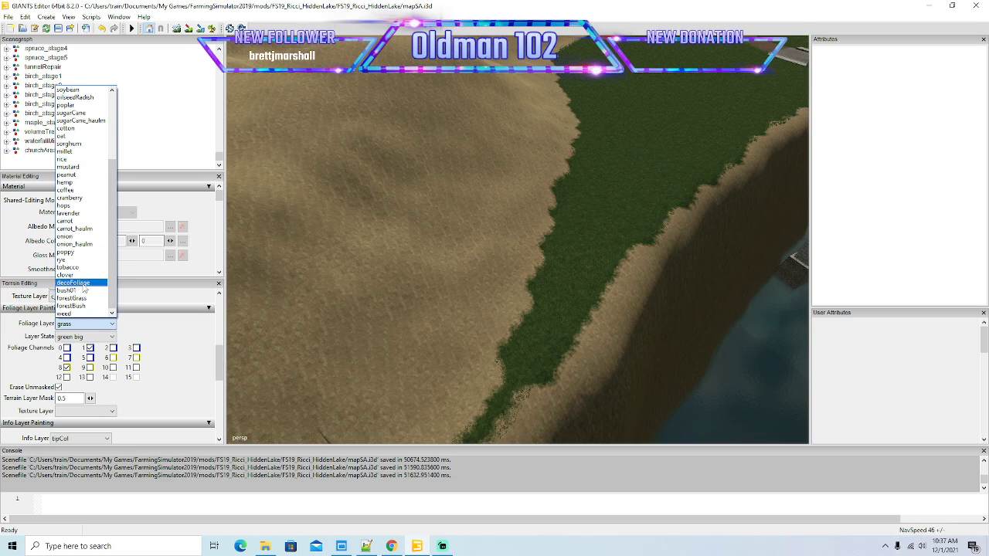
left_click(83, 299)
left_click(85, 336)
left_click(74, 346)
Step: Paint a row of forestGrass along the hillside edge of the grass wedge, down into its narrow tip
left_click(212, 28)
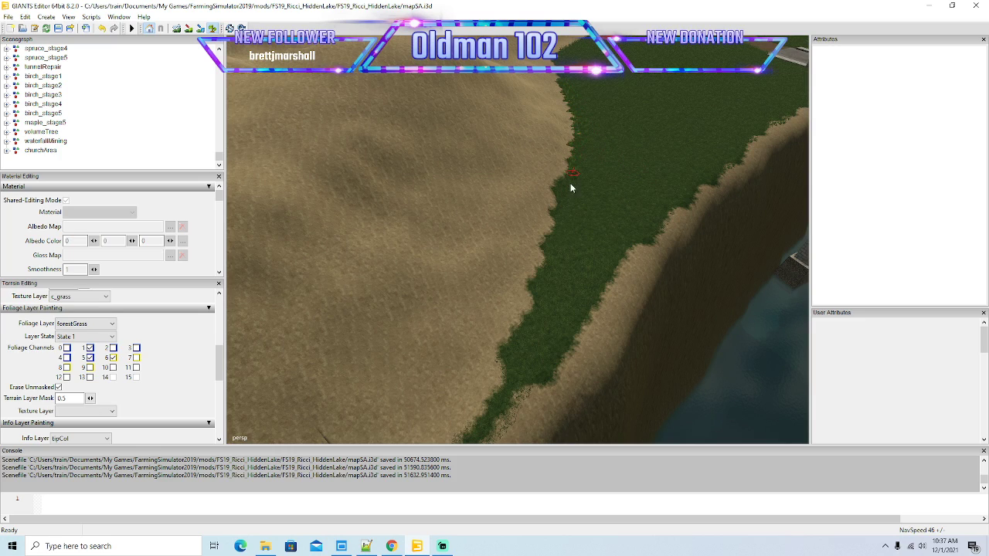
left_click_drag(550, 266, 525, 343)
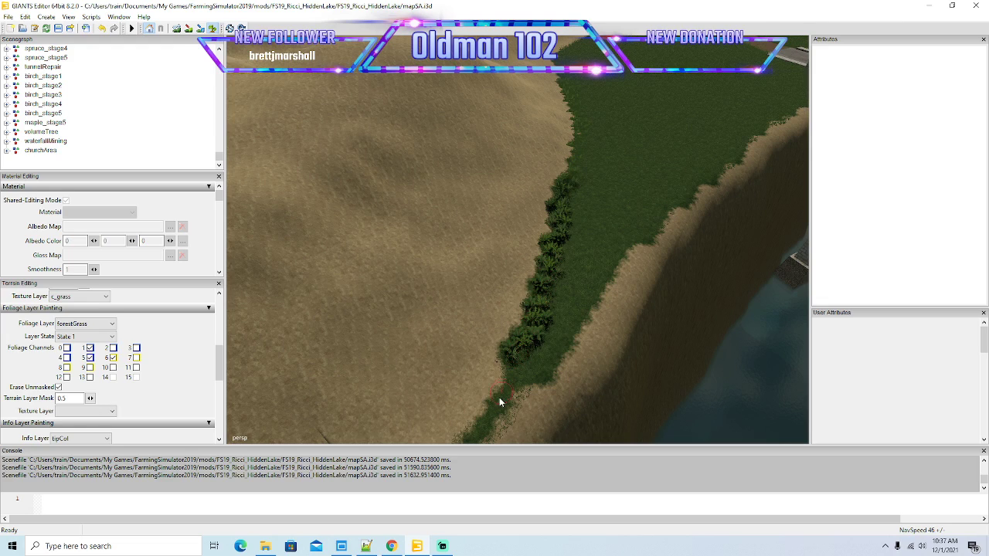
mouse_move(468, 434)
left_mouse_down()
mouse_move(508, 424)
mouse_move(510, 362)
left_mouse_up()
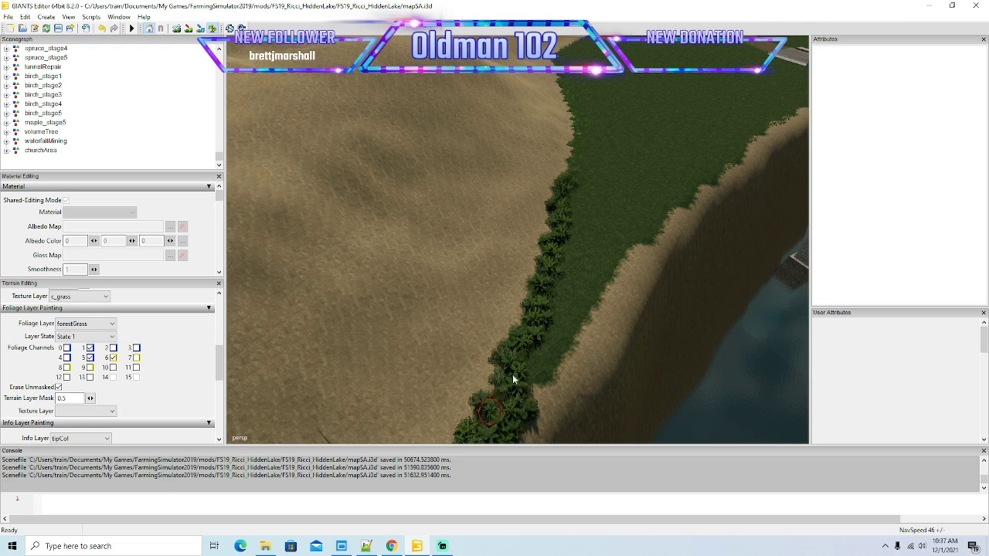
left_click_drag(532, 380, 544, 359)
Step: Extend the forestGrass row along the hillside edge of the wide grass area towards the dirt track
left_click(212, 29)
mouse_move(649, 178)
left_mouse_down()
mouse_move(630, 132)
mouse_move(640, 117)
mouse_move(604, 157)
mouse_move(589, 97)
mouse_move(610, 174)
left_mouse_up()
scroll(640, 116, "up", 3)
scroll(589, 97, "up", 3)
scroll(610, 173, "down", 3)
left_click(212, 29)
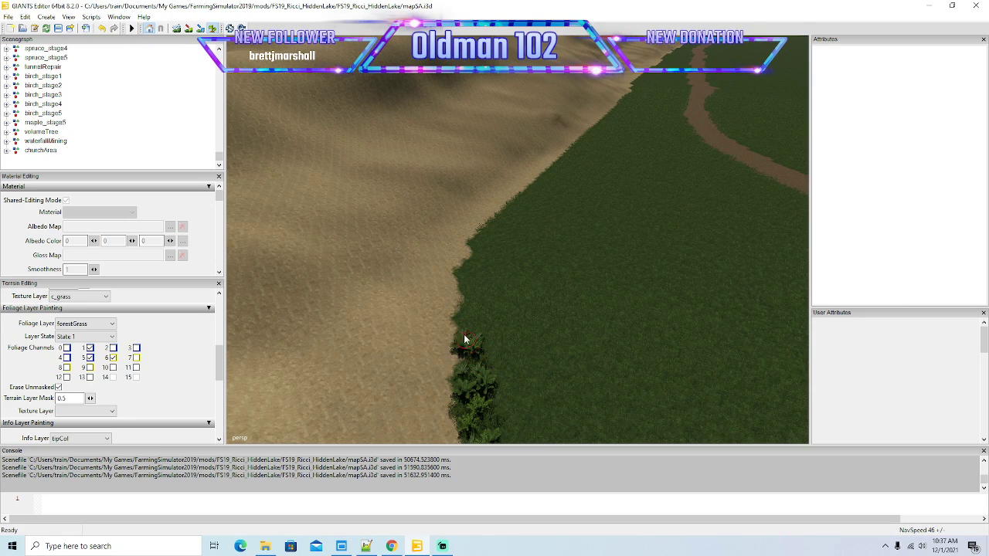
left_click_drag(465, 340, 466, 301)
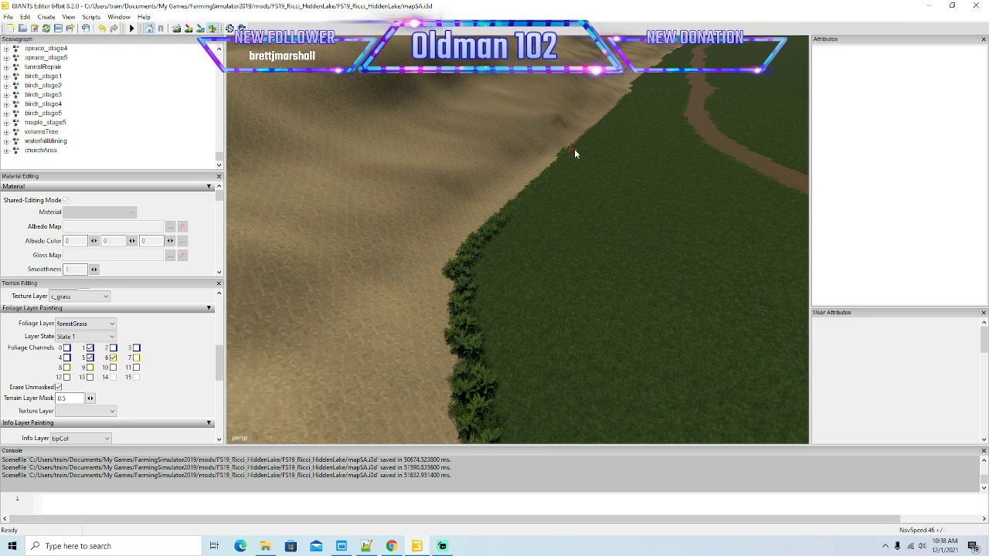
Step: Continue the forestGrass row along the hillside edge where the grass strip runs beside the dirt track
left_click(212, 28)
mouse_move(351, 128)
left_mouse_down()
mouse_move(395, 51)
mouse_move(411, 138)
mouse_move(335, 96)
left_mouse_up()
scroll(395, 51, "up", 3)
left_click(211, 30)
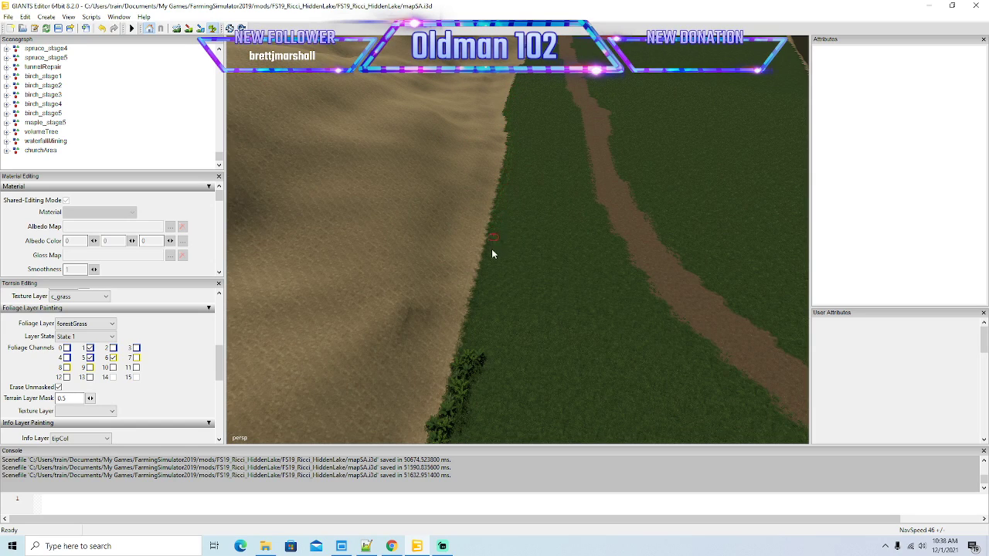
left_click(212, 29)
mouse_move(333, 123)
left_mouse_down()
mouse_move(333, 44)
mouse_move(349, 70)
mouse_move(341, 93)
left_mouse_up()
scroll(333, 44, "up", 2)
scroll(333, 44, "up", 4)
scroll(350, 69, "up", 2)
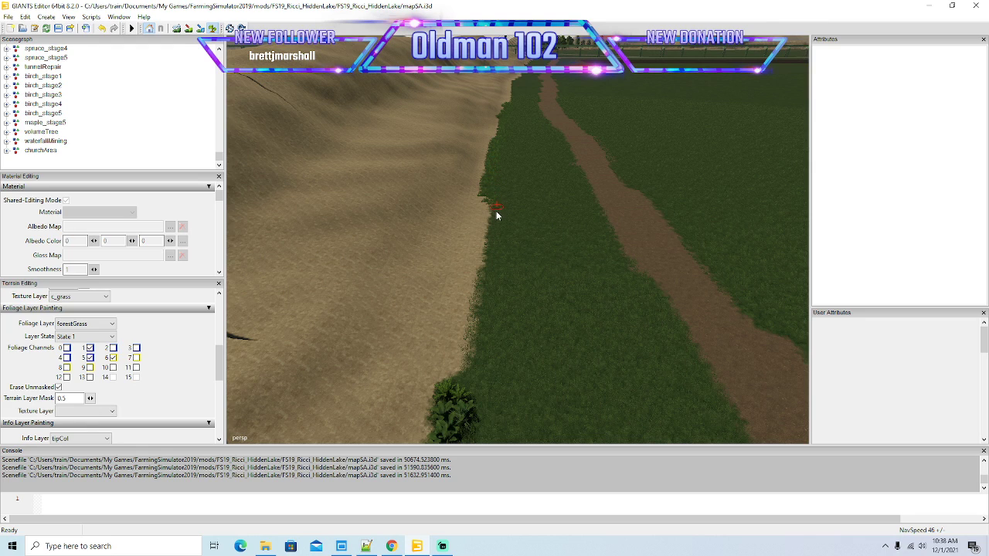
left_click_drag(485, 269, 468, 408)
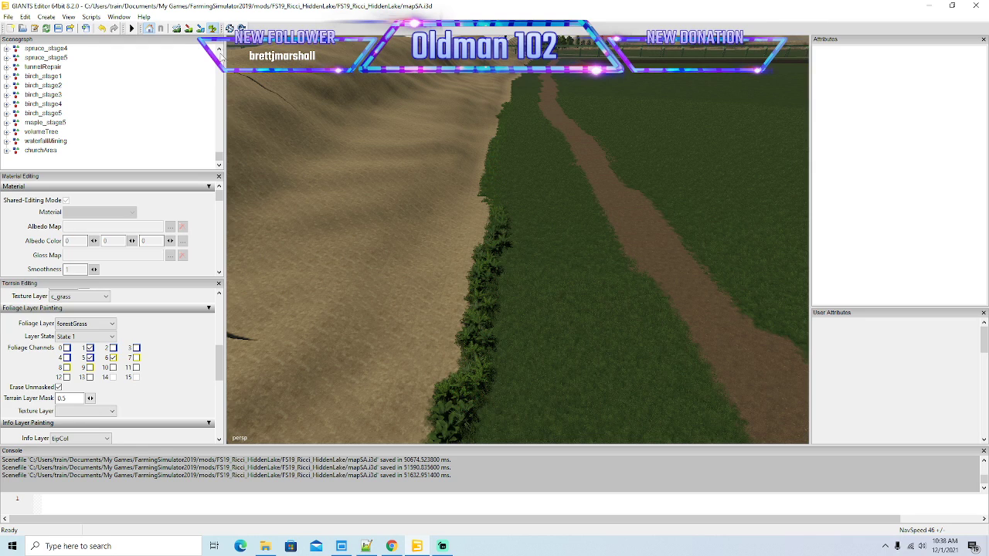
Step: Paint forestGrass along the next stretch of the hillside edge, heading towards the ploughed field
left_click_drag(425, 197, 433, 165)
scroll(422, 118, "up", 4)
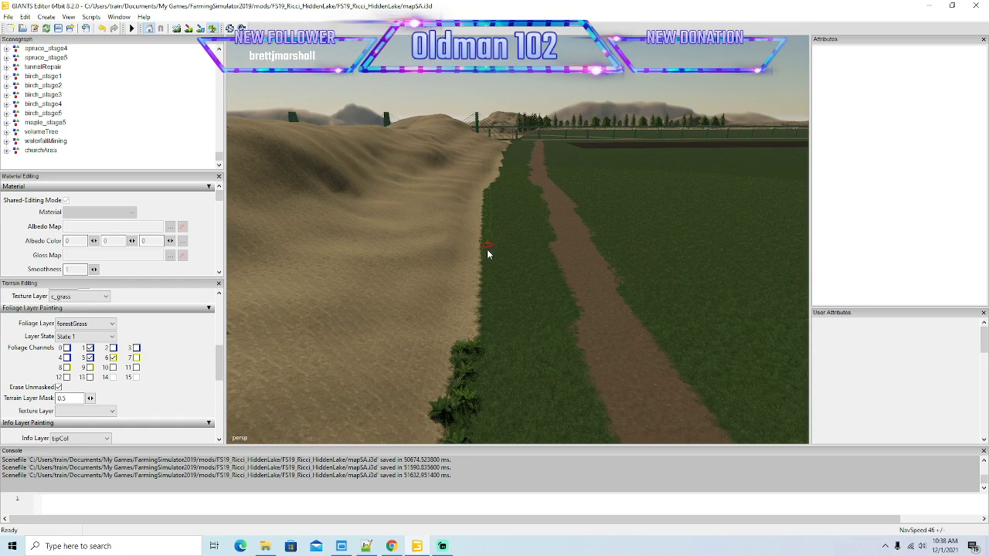
left_click_drag(487, 303, 474, 352)
left_click(212, 29)
left_click_drag(328, 133, 326, 175)
scroll(327, 106, "up", 4)
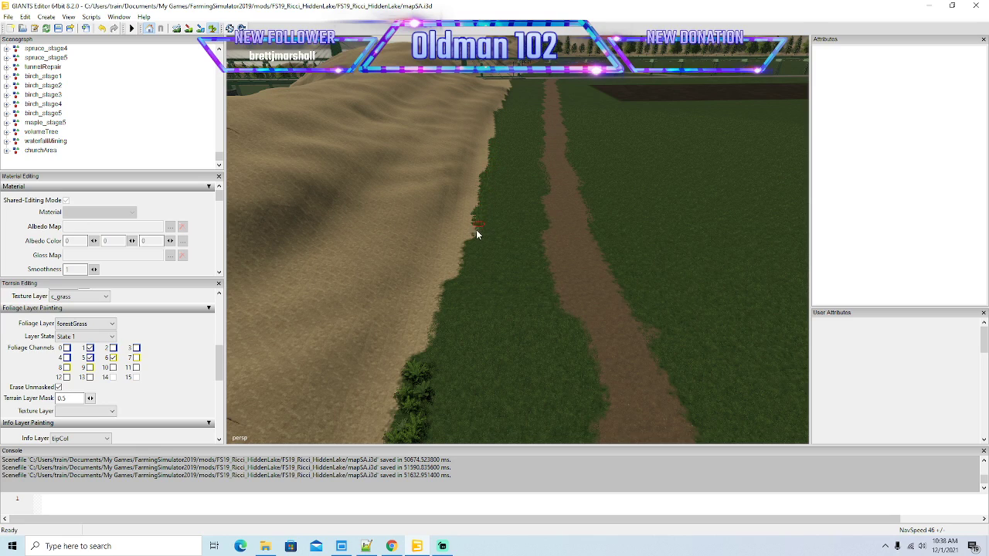
left_click_drag(448, 304, 424, 369)
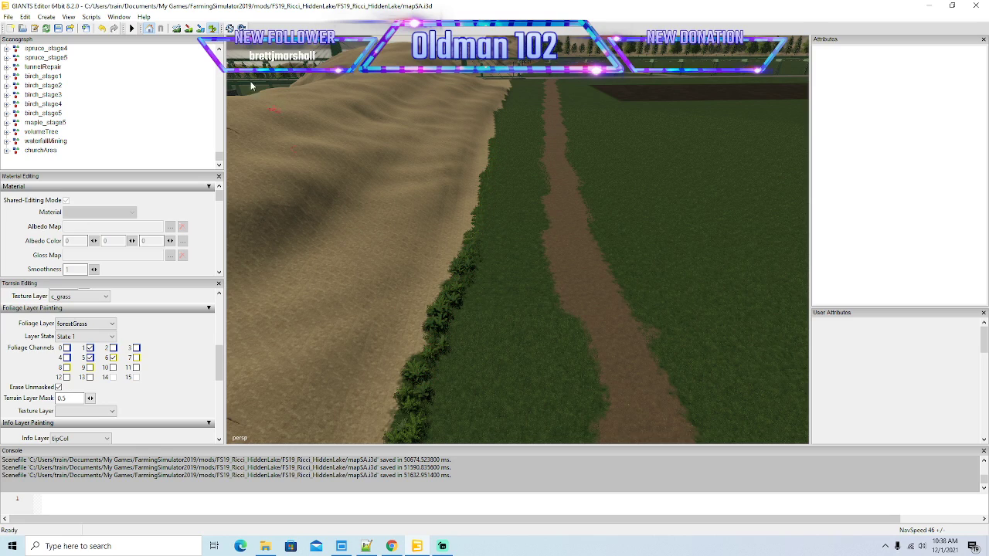
Step: Carry the forestGrass row on along the sandy hillside edge opposite the ploughed field
scroll(253, 45, "up", 5)
left_click_drag(260, 67, 269, 100)
scroll(254, 74, "up", 4)
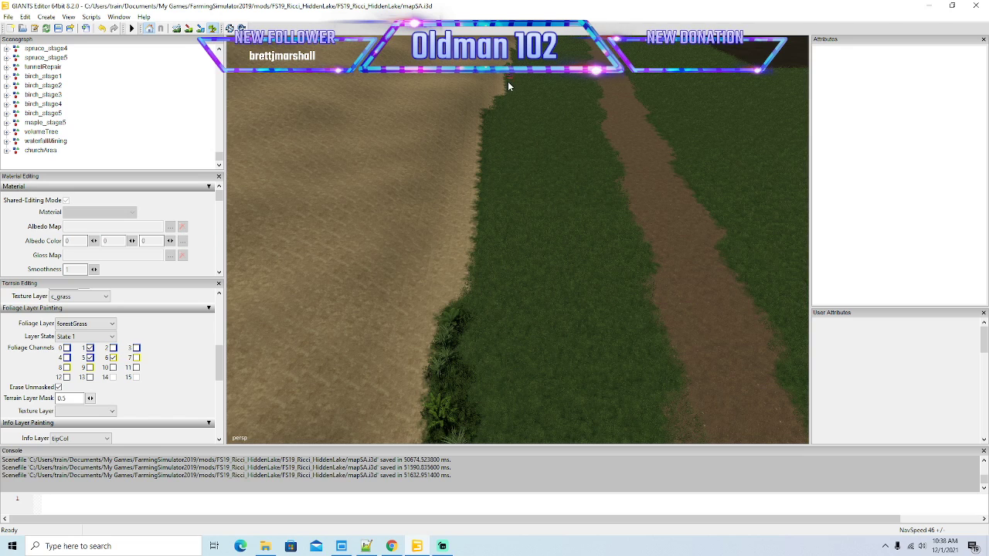
mouse_move(486, 157)
left_mouse_down()
mouse_move(466, 287)
mouse_move(448, 271)
left_mouse_up()
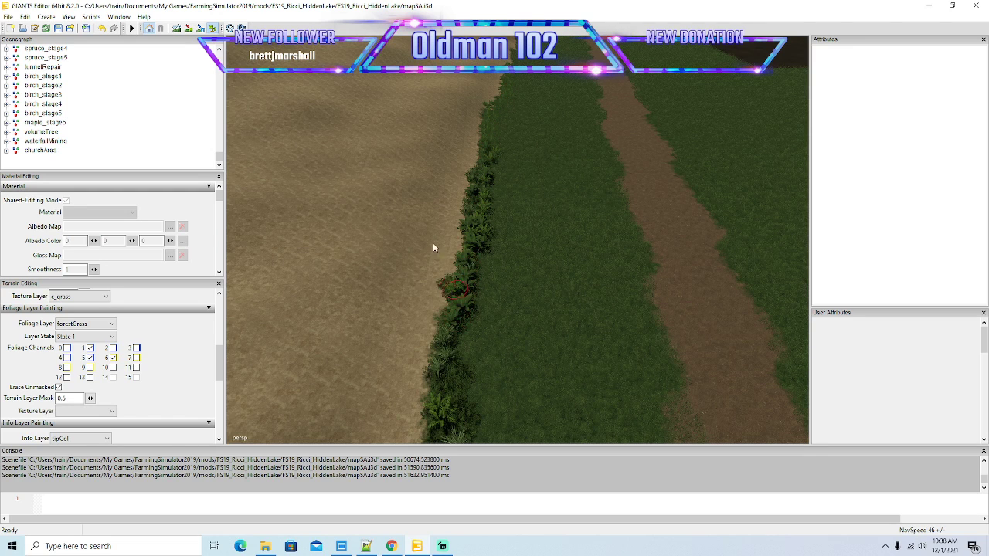
mouse_move(305, 90)
left_mouse_down()
mouse_move(314, 5)
mouse_move(302, 89)
left_mouse_up()
scroll(314, 4, "up", 3)
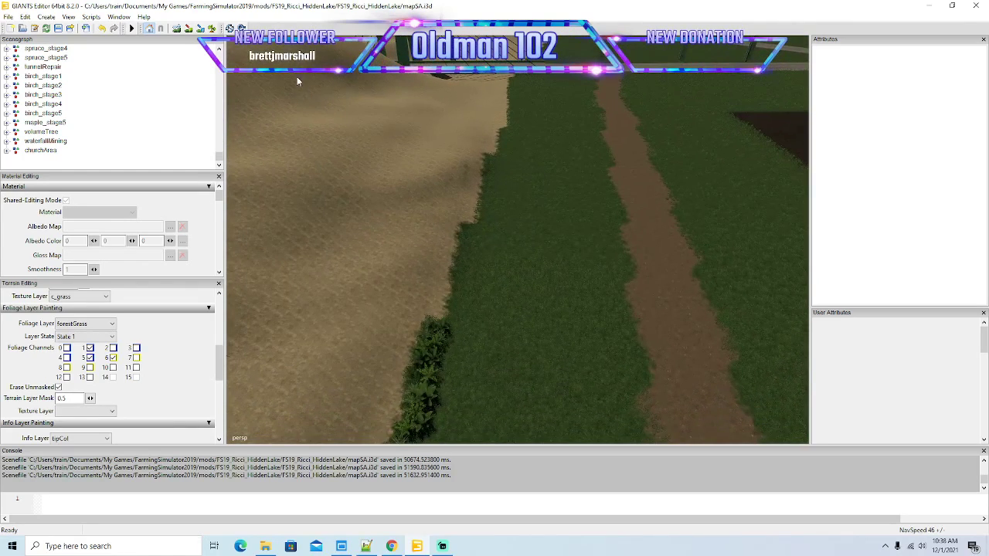
left_click(211, 29)
mouse_move(473, 241)
left_mouse_down()
mouse_move(466, 229)
mouse_move(437, 330)
left_mouse_up()
Step: Finish the forestGrass row at the paved road and along the grass edge beside the steel bridge railing
left_click_drag(399, 153, 408, 183)
scroll(407, 78, "up", 5)
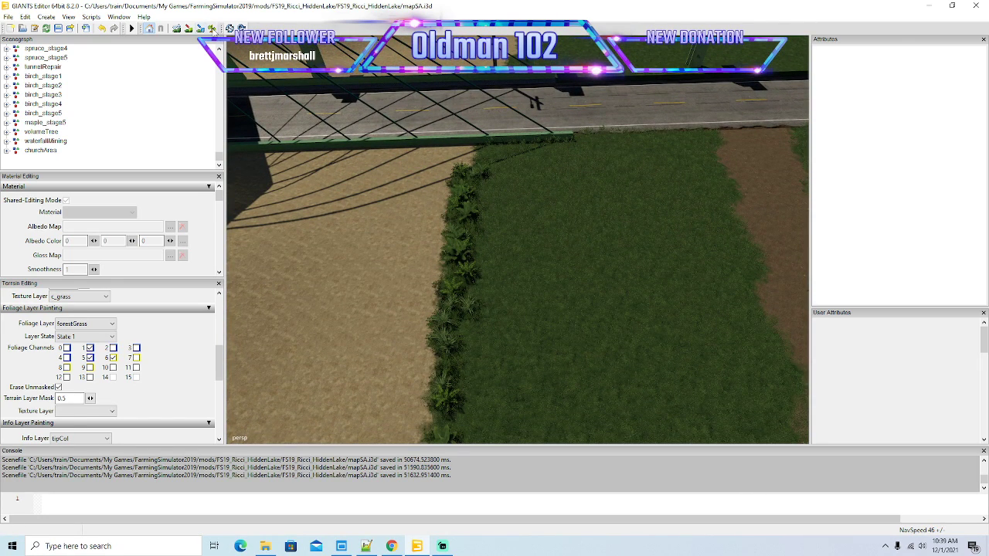
mouse_move(490, 168)
left_mouse_down()
mouse_move(474, 162)
mouse_move(567, 150)
left_mouse_up()
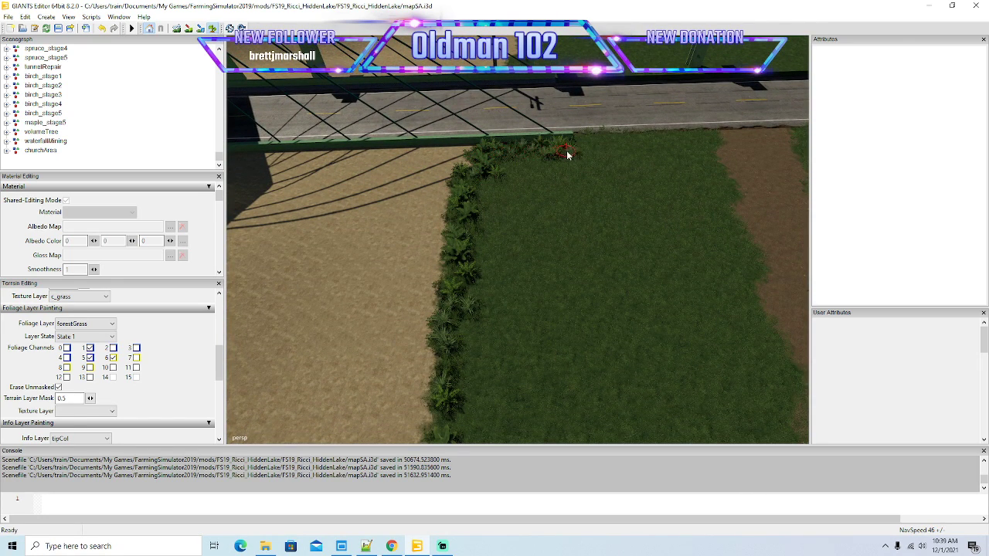
Step: Save the mapSA.i3d scene
scroll(608, 252, "up", 2)
left_click_drag(609, 253, 371, 92)
scroll(648, 236, "down", 5)
left_click(58, 28)
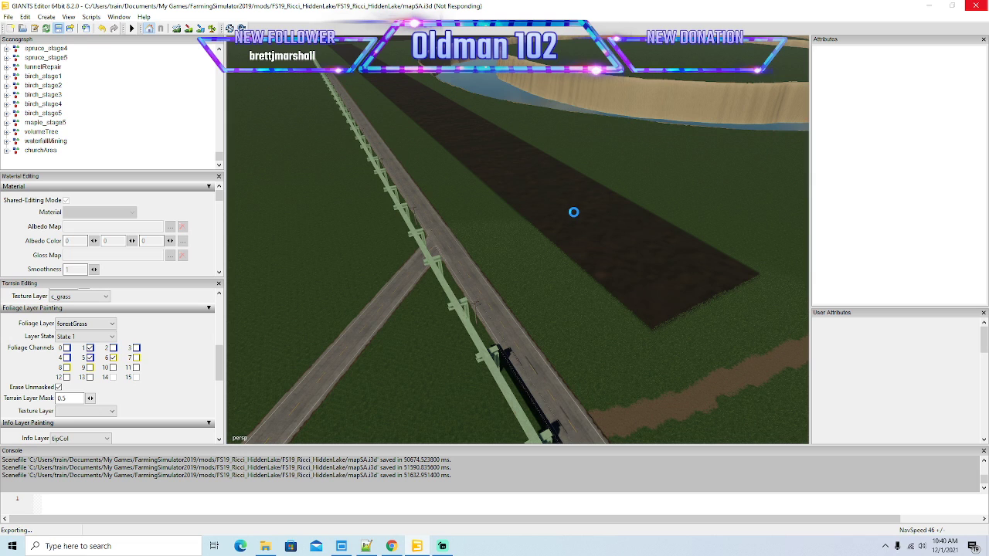
Step: Look over the railing road, the lake and the ploughed fields around the road junction
left_click_drag(576, 212, 521, 146)
key("d")
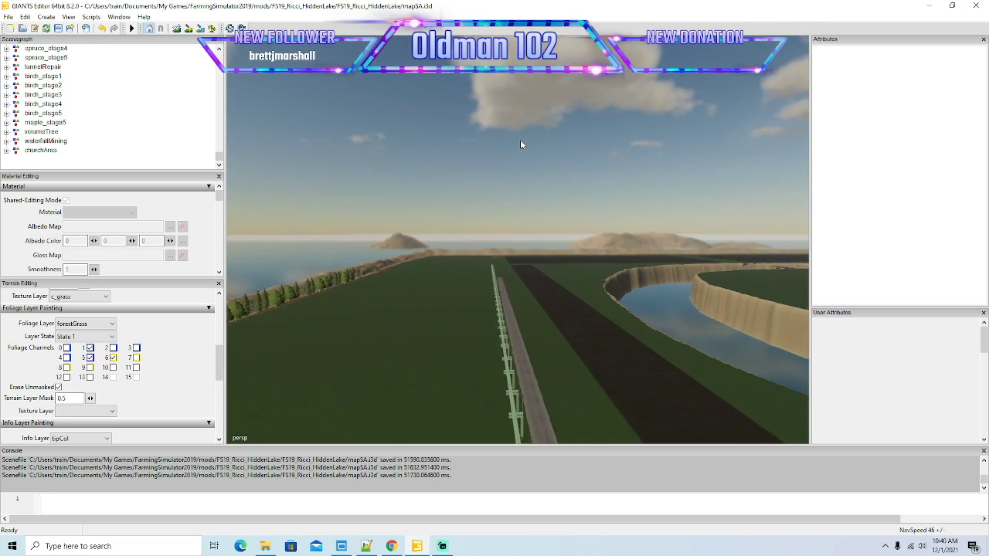
left_click_drag(521, 144, 436, 212)
key("w")
key("w")
scroll(88, 128, "up", 15)
scroll(92, 114, "up", 2)
Step: Collapse the roadSystem and newBridges groups in the scene tree and select the empty transform group below field5
left_click(309, 277)
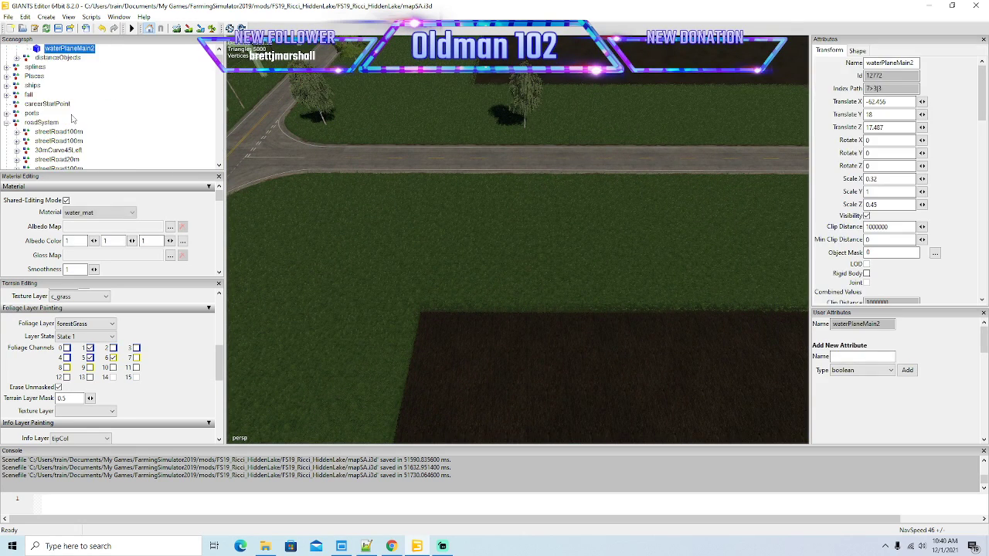
left_click(6, 122)
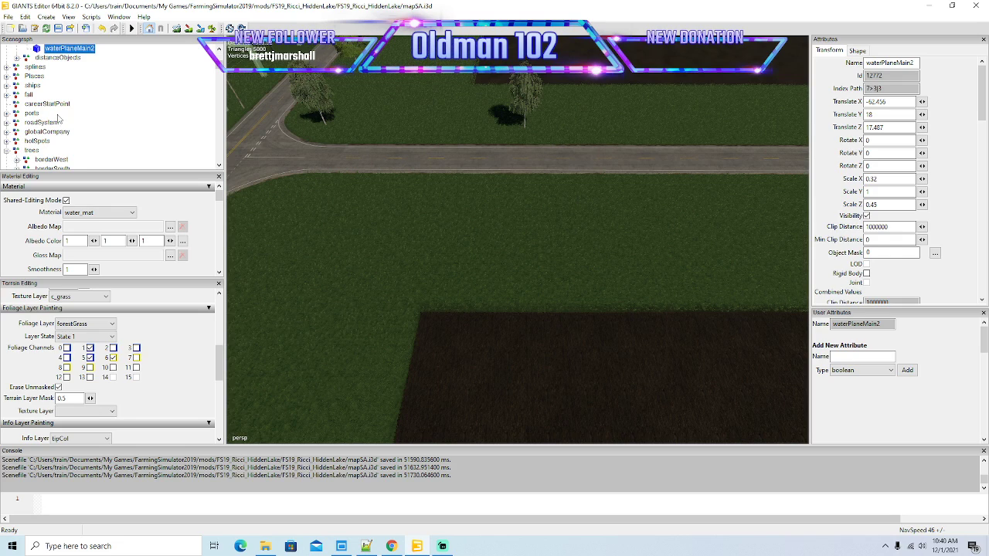
scroll(57, 118, "down", 8)
scroll(56, 113, "down", 1)
left_click(17, 78)
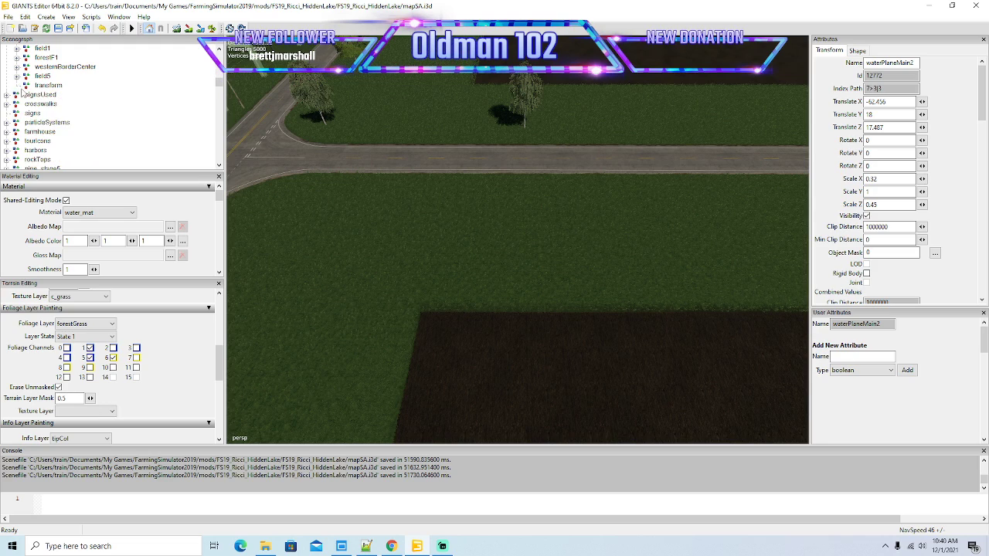
left_click(26, 88)
scroll(53, 128, "down", 3)
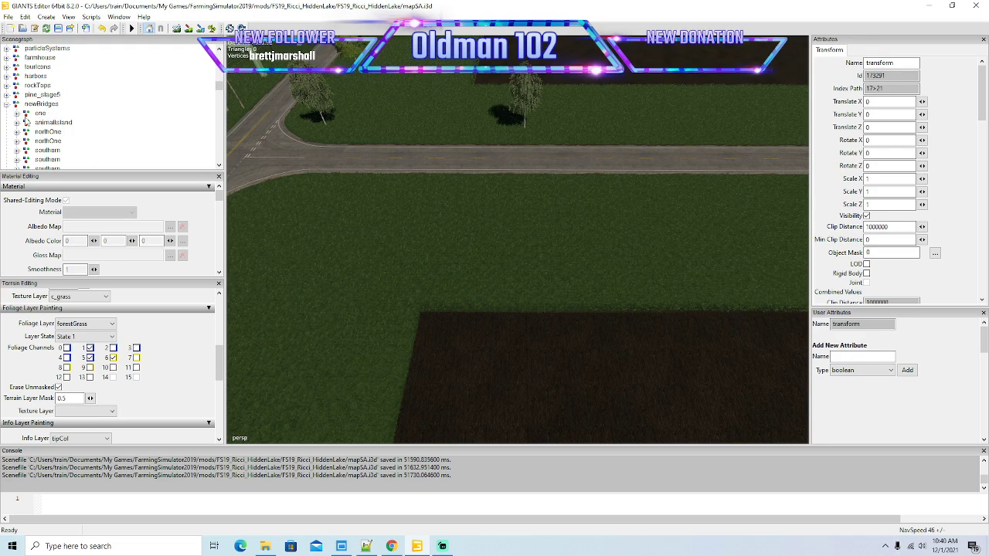
left_click(7, 104)
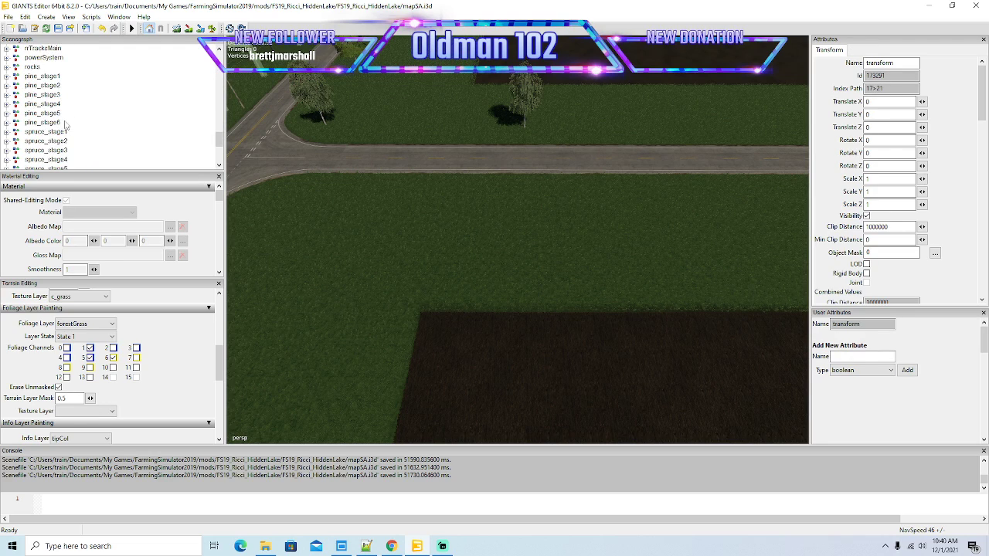
Step: Duplicate the empty transform group below field5 and rename the original to fields6and7
scroll(70, 118, "up", 4)
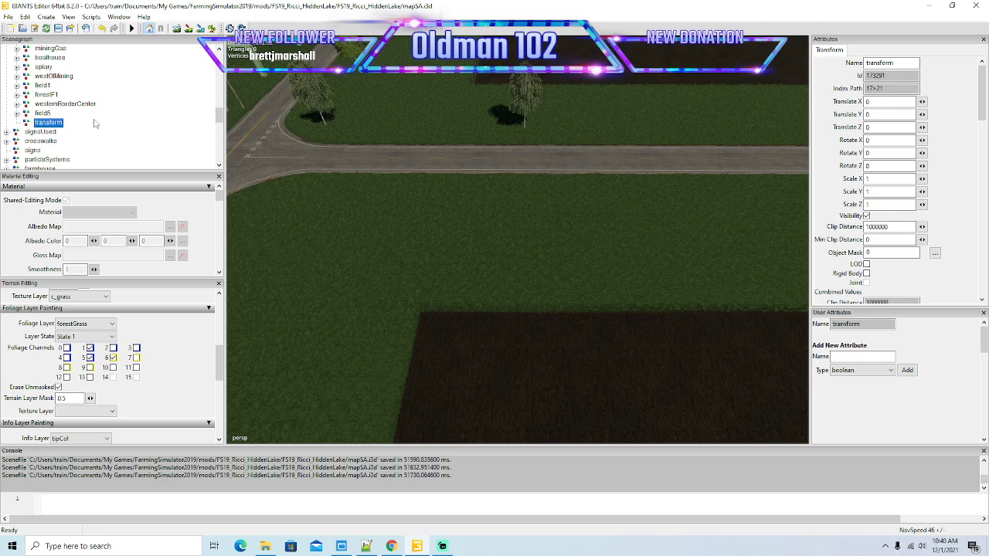
key("ctrl+x")
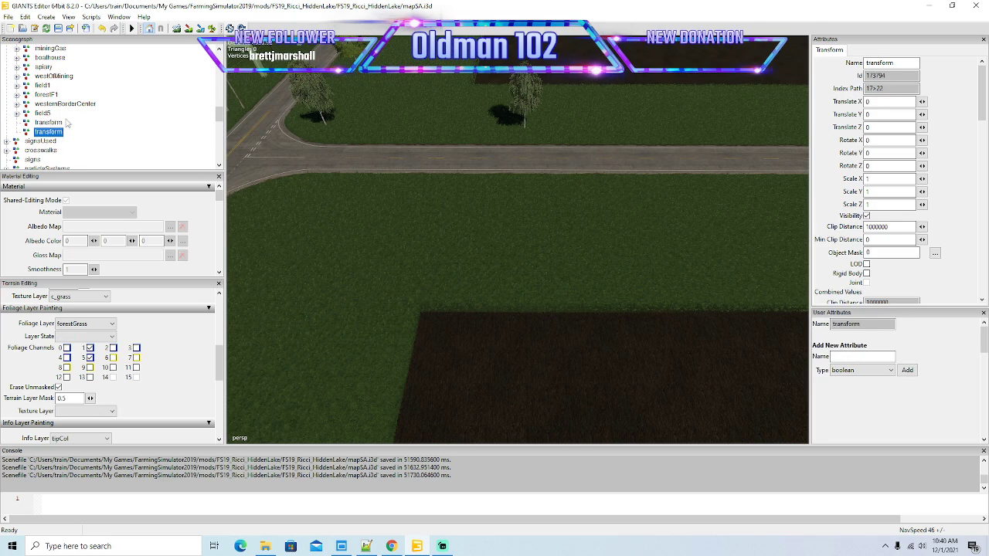
left_click(40, 122)
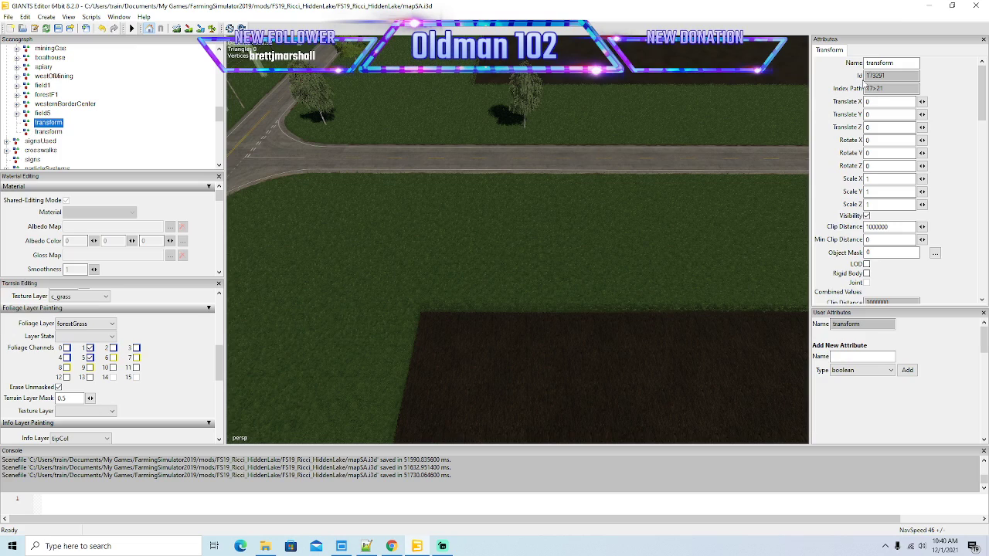
double_click(899, 63)
type("fields6and7")
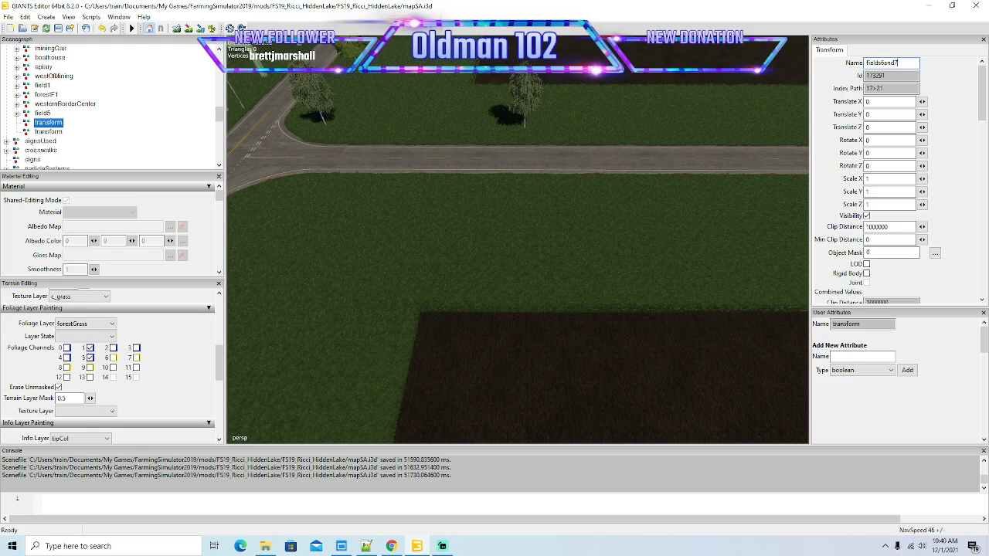
key("Return")
scroll(105, 129, "down", 2)
left_click_drag(398, 233, 423, 198)
scroll(461, 188, "up", 3)
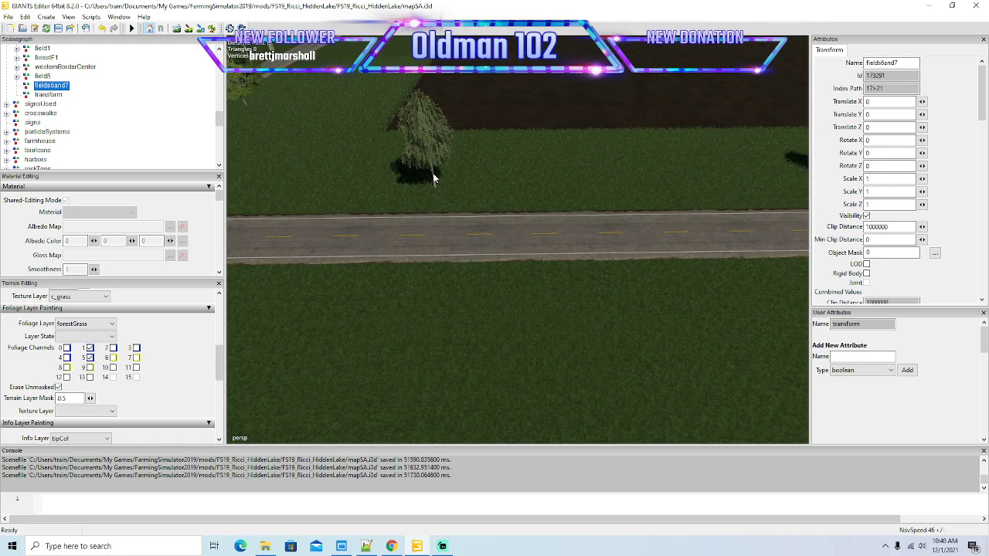
Step: Duplicate the birch_stage5 tree beside the road and move the copy across the road to about Z 2987
left_click(432, 176)
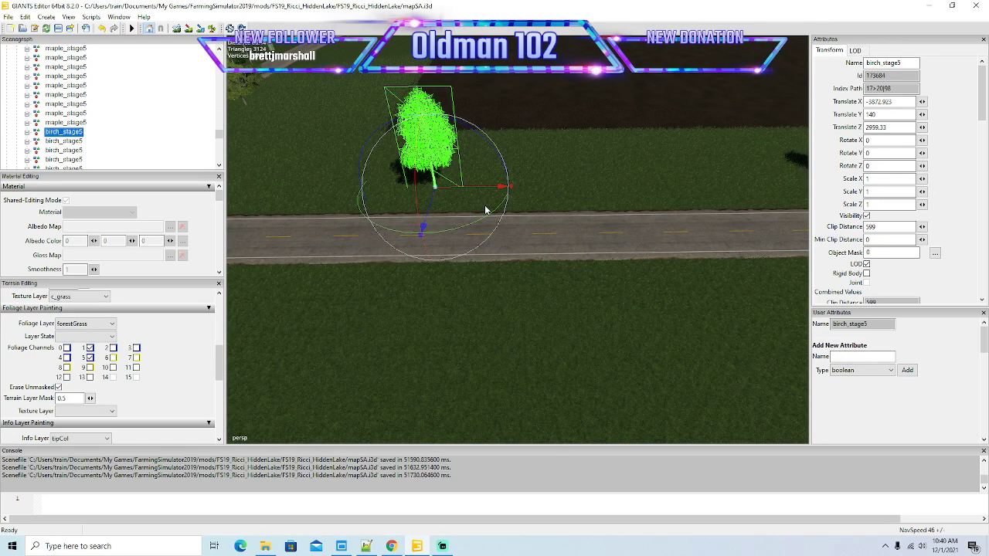
key("ctrl+d")
left_click_drag(424, 230, 400, 395)
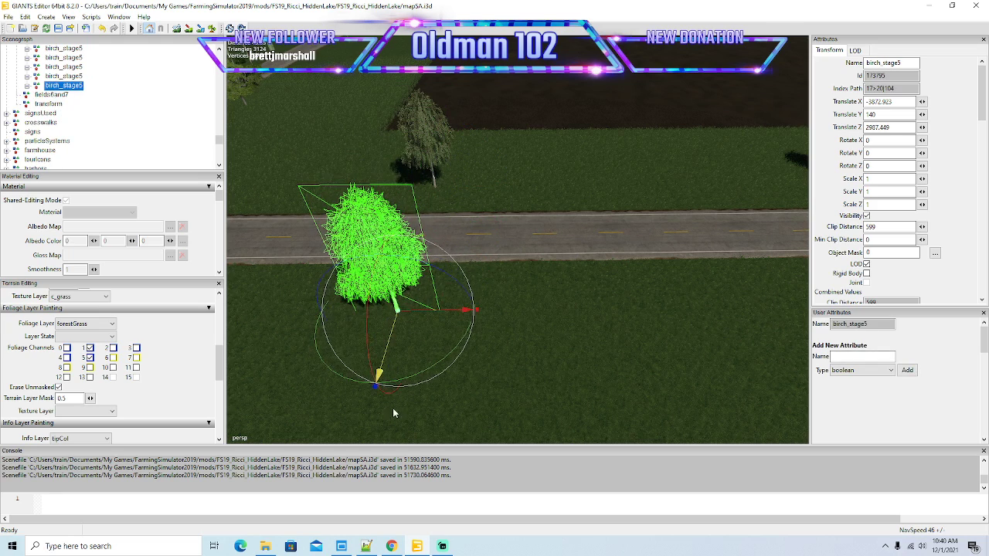
Step: Cut the copied birch_stage5 tree and paste it into the fields6and7 group
left_click(25, 16)
left_click(31, 77)
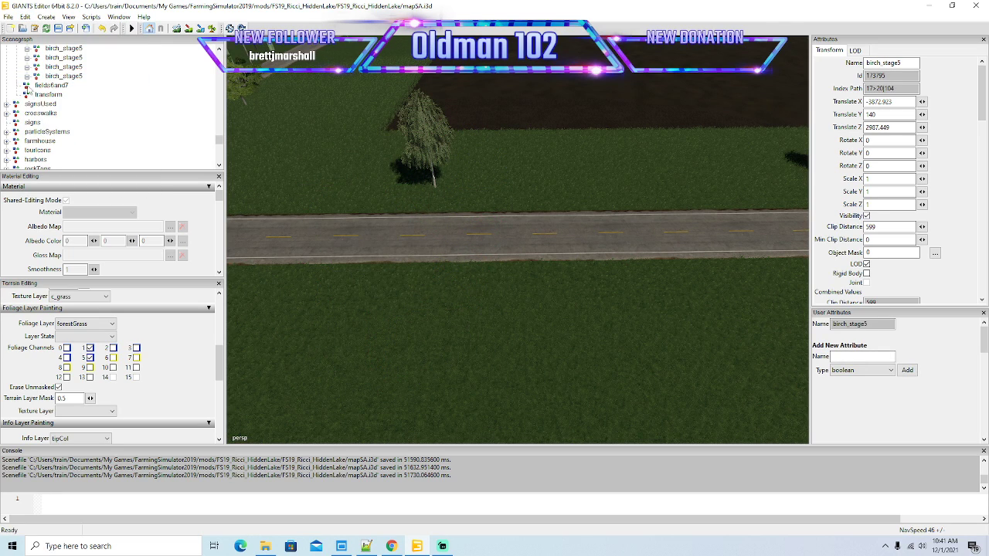
left_click(48, 85)
left_click(25, 16)
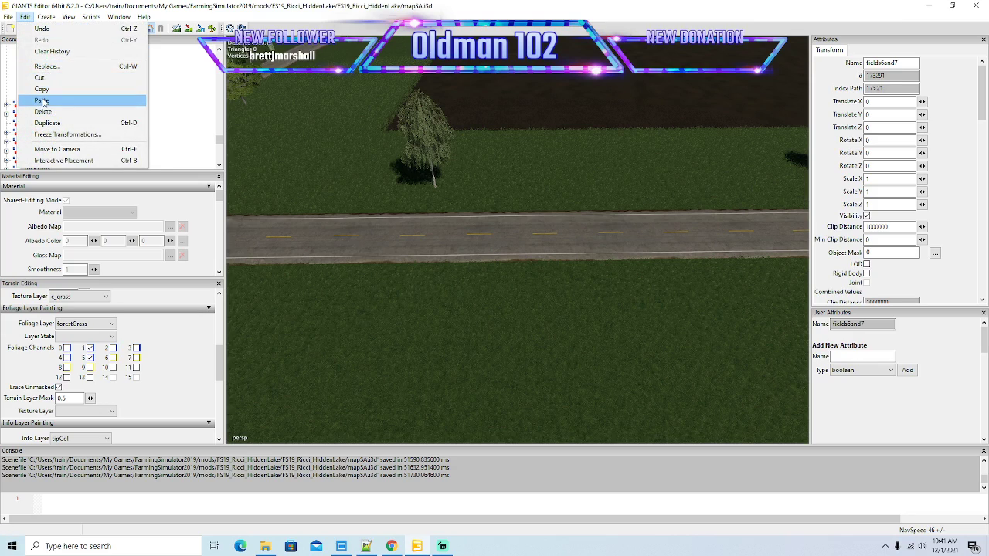
left_click(44, 102)
Step: Shift the pasted birch slightly farther from the road, to about Z 2989
left_click_drag(485, 302, 313, 277)
scroll(493, 248, "up", 3)
scroll(313, 276, "down", 3)
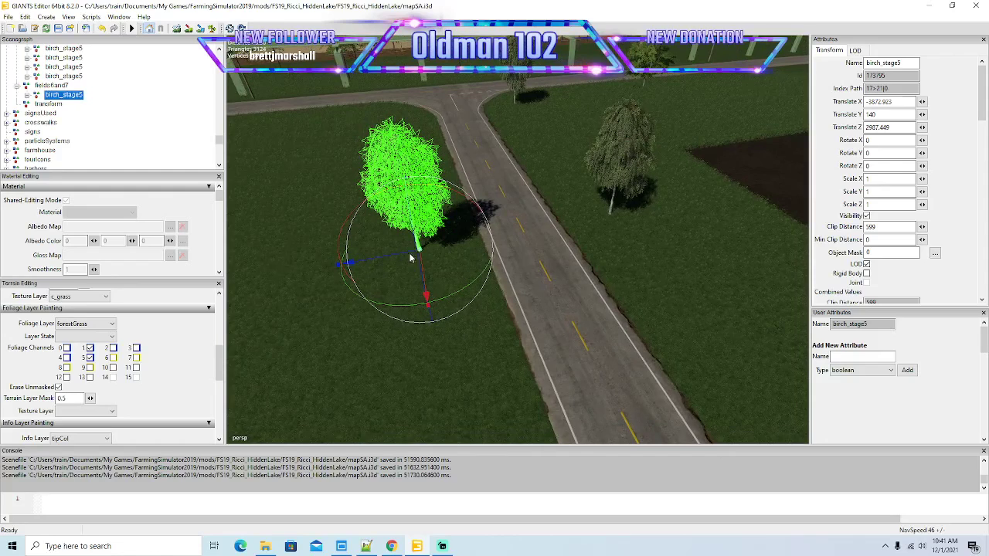
left_click_drag(410, 259, 568, 324)
scroll(570, 317, "down", 5)
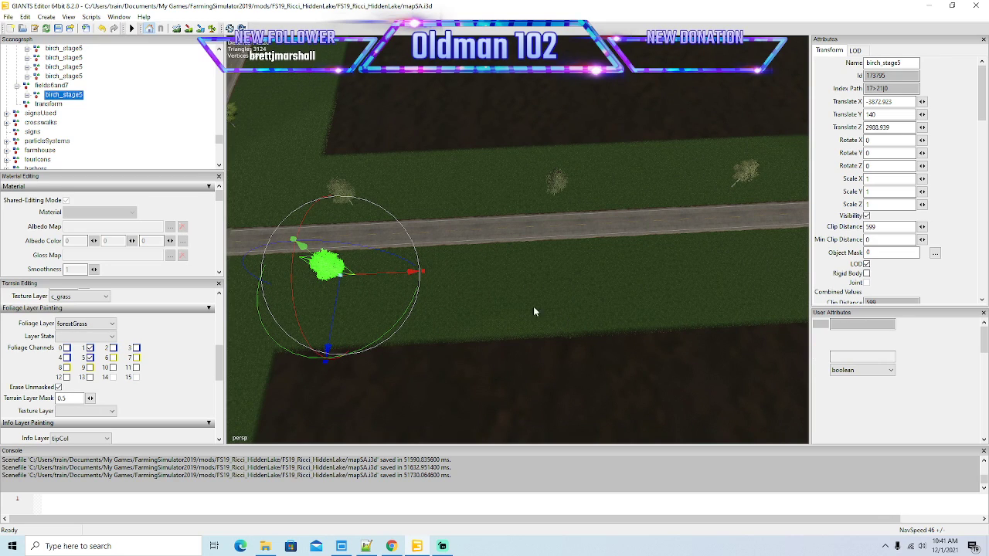
Step: Continue the birch row along the road toward the lake with two copies at about X -3794 and X -3723
key("ctrl+d")
left_click_drag(404, 271, 624, 299)
key("Right")
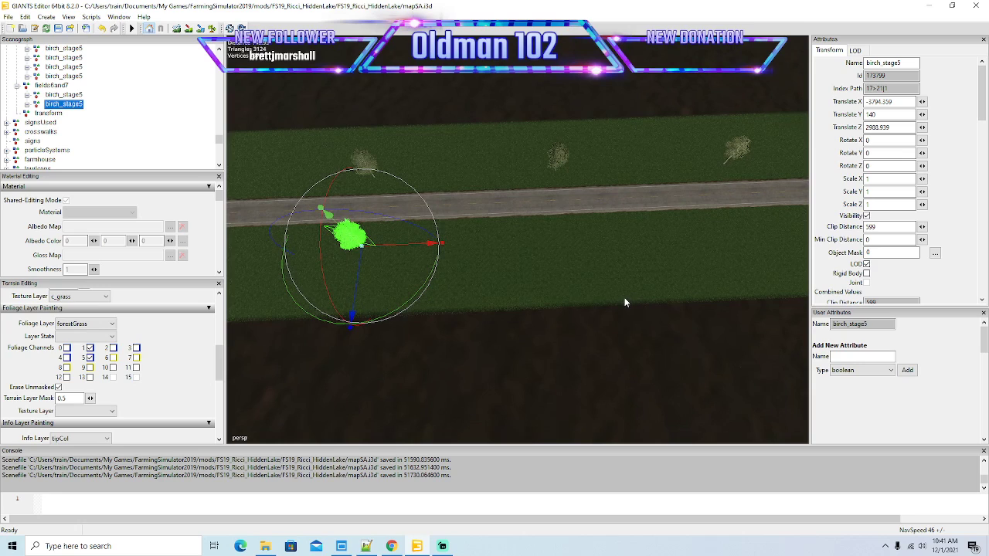
key("ctrl+d")
left_click_drag(413, 245, 635, 268)
key("Right")
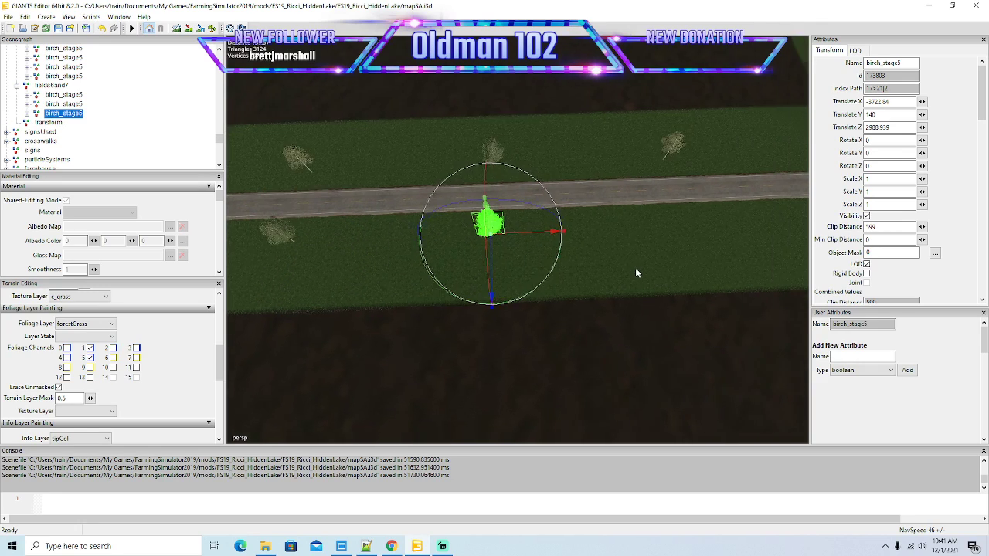
Step: Extend the birch row toward the bridge with two more copies at about X -3656 and X -3585
key("d")
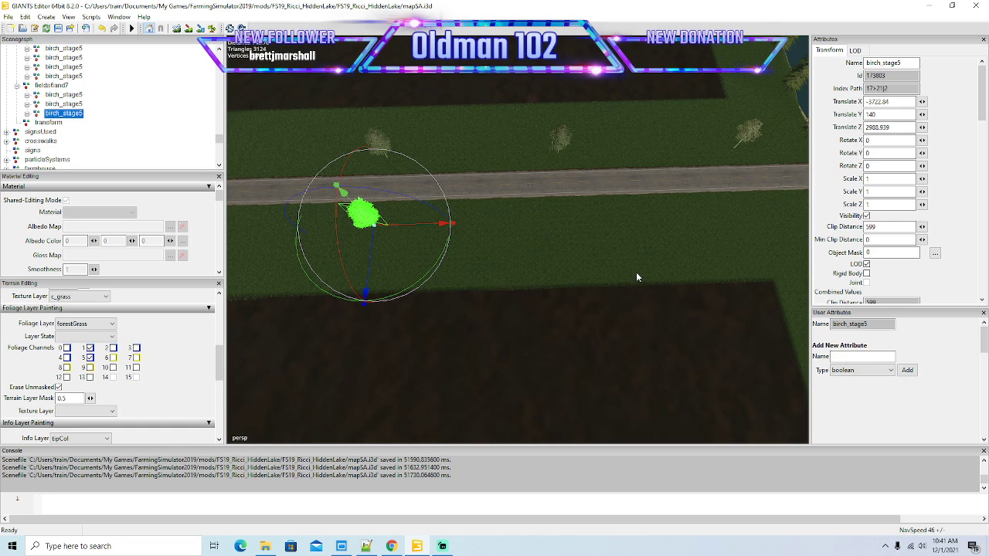
key("ctrl+d")
left_click_drag(430, 227, 634, 253)
key("d")
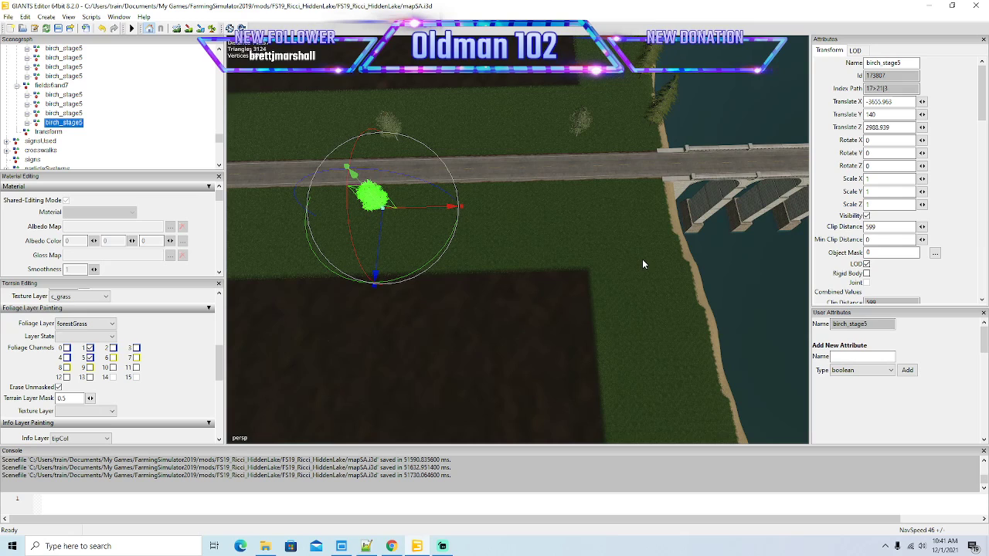
key("ctrl+d")
left_click_drag(431, 209, 629, 214)
Step: Duplicate the first birch in fields6and7, place the copy at the junction corner near X -3930, Z 2993, and rotate it about 40° around Y
key("w")
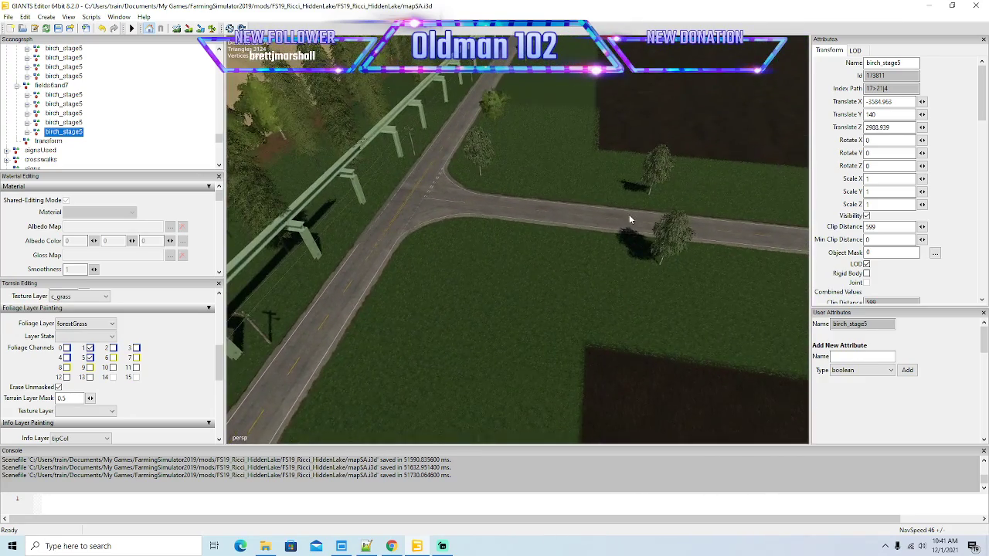
left_click(663, 242)
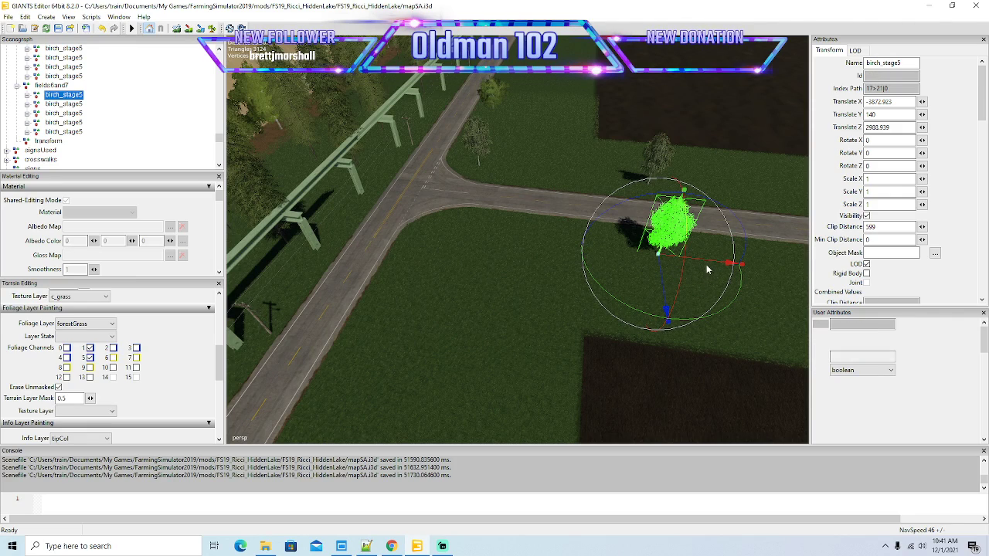
key("ctrl+d")
left_click_drag(707, 259, 471, 251)
left_click_drag(470, 251, 580, 274)
left_click_drag(559, 241, 462, 252)
scroll(462, 251, "up", 5)
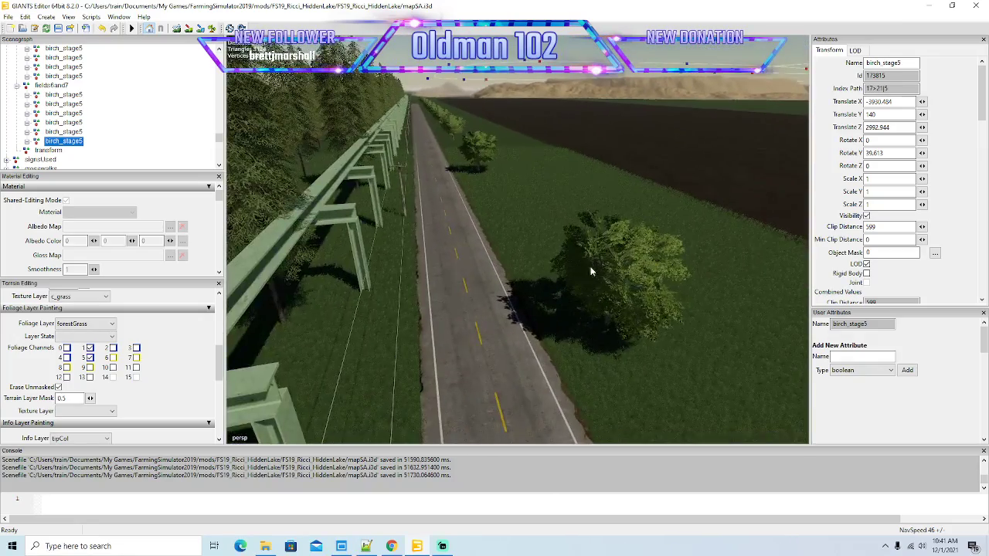
Step: Duplicate the roadside maple_stage5 tree and move the copy across the side road to about Z 2993
left_click(609, 298)
left_click_drag(609, 298, 502, 293, "alt")
scroll(611, 370, "down", 5)
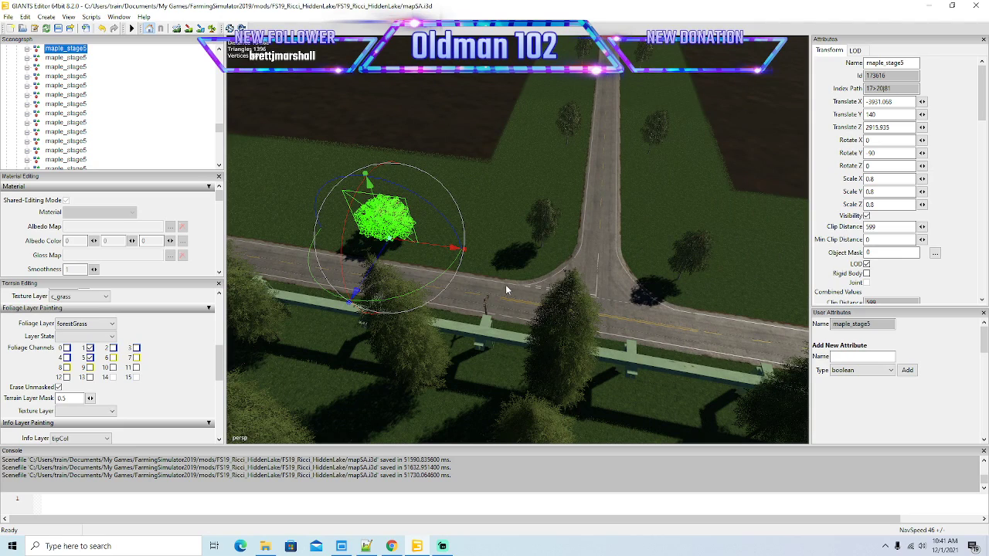
key("ctrl+d")
left_click_drag(456, 250, 764, 297)
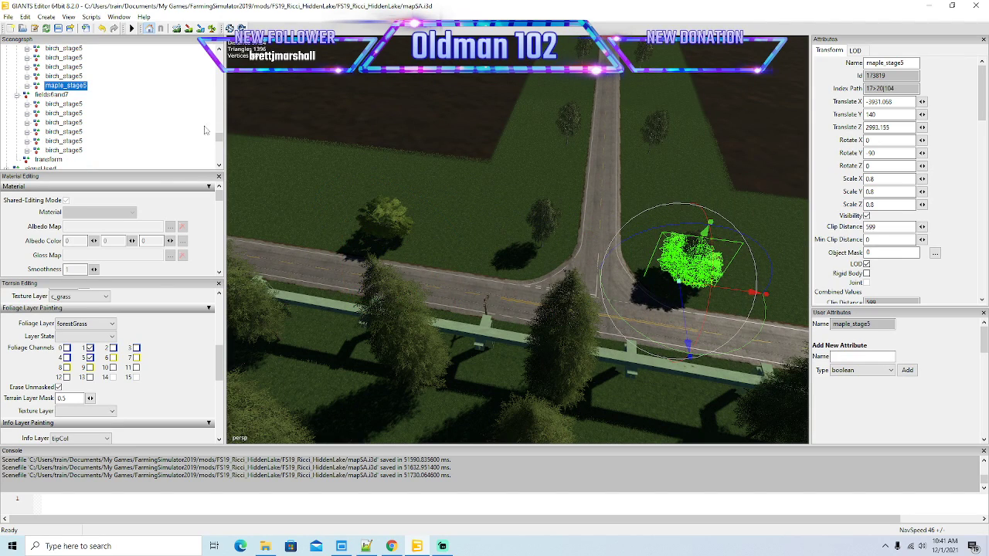
Step: Cut the copied maple_stage5 tree and paste it into the fields6and7 group
left_click(24, 16)
left_click(43, 78)
left_click(46, 86)
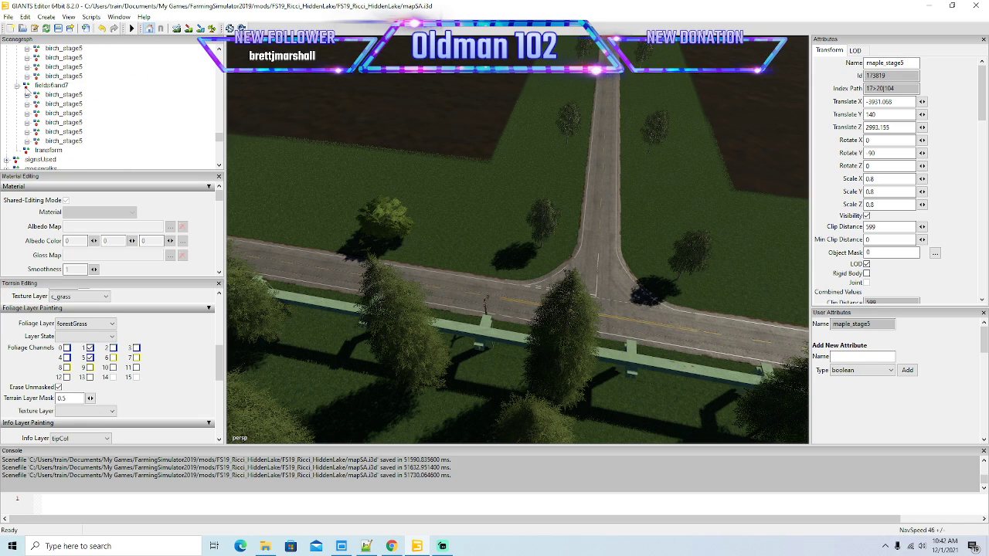
left_click(25, 16)
left_click(43, 101)
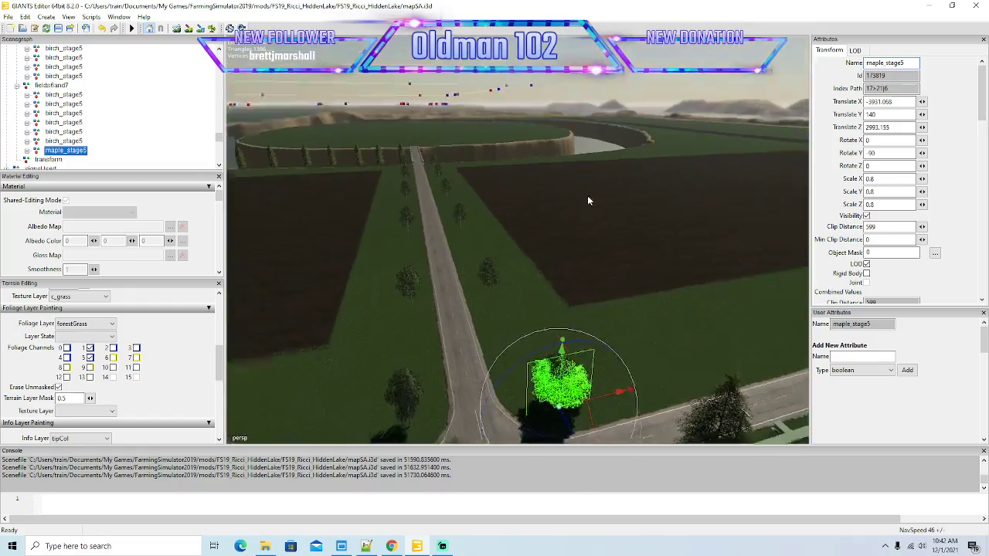
Step: Move the pasted maple along the main road, away from the junction, to about Z 3062
scroll(589, 192, "up", 3)
left_click_drag(587, 197, 510, 312)
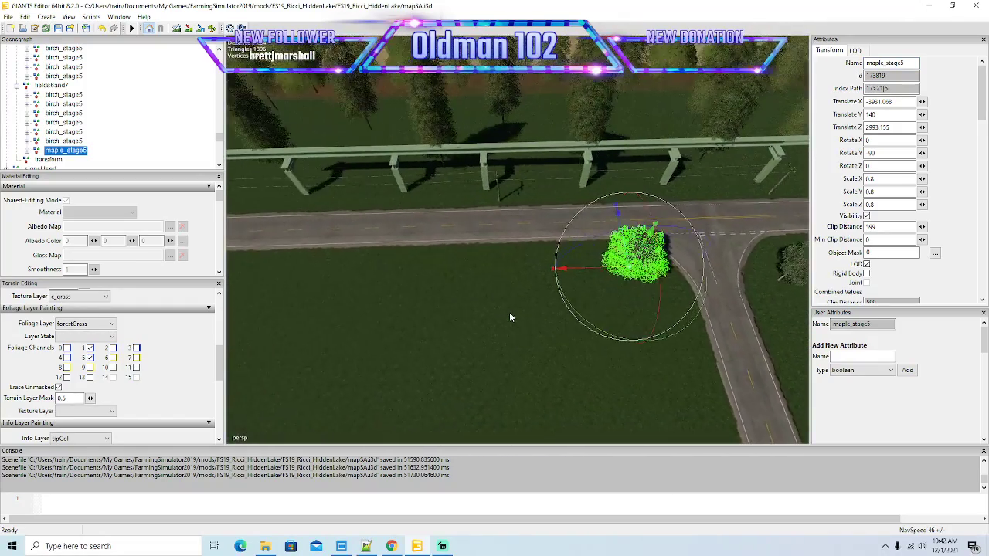
left_click_drag(567, 263, 343, 271)
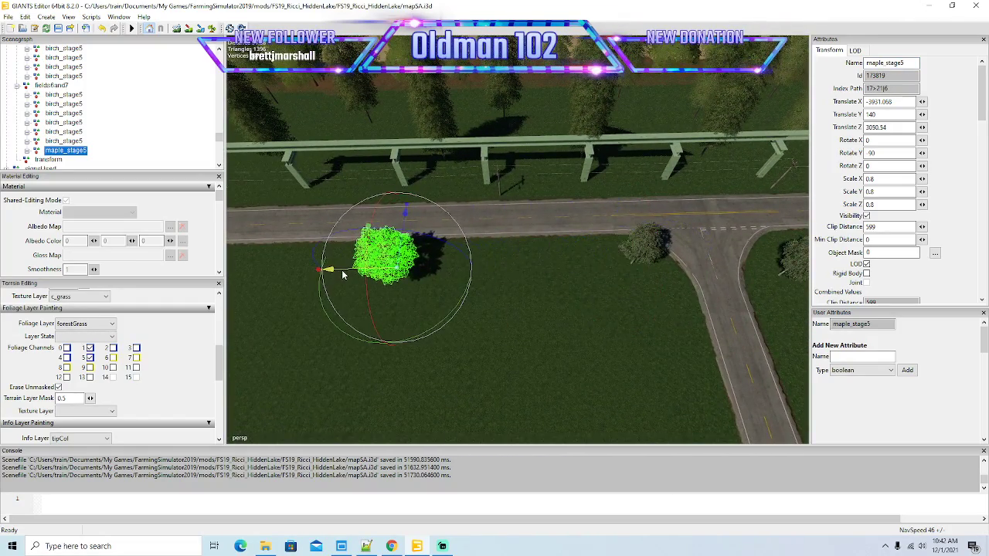
scroll(352, 296, "up", 2)
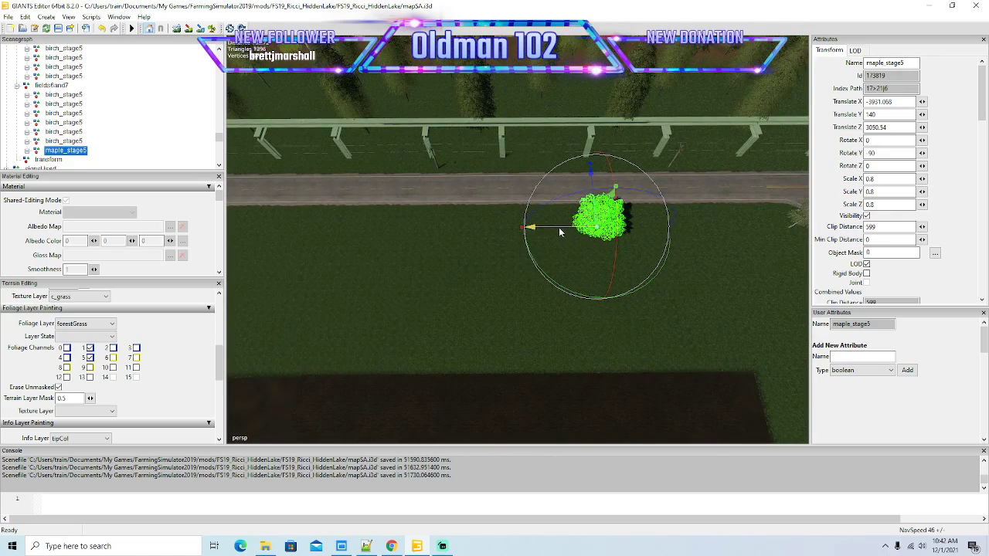
left_click_drag(558, 227, 517, 242)
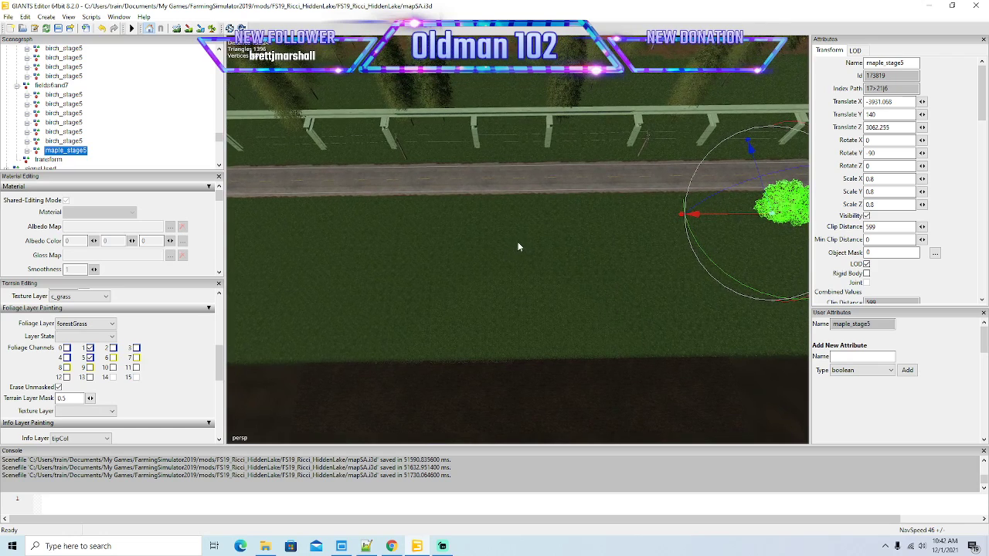
Step: Start a maple row along the main road with two copies at about Z 3138 and Z 3214
key("ctrl+d")
left_click_drag(733, 214, 465, 231)
key("a")
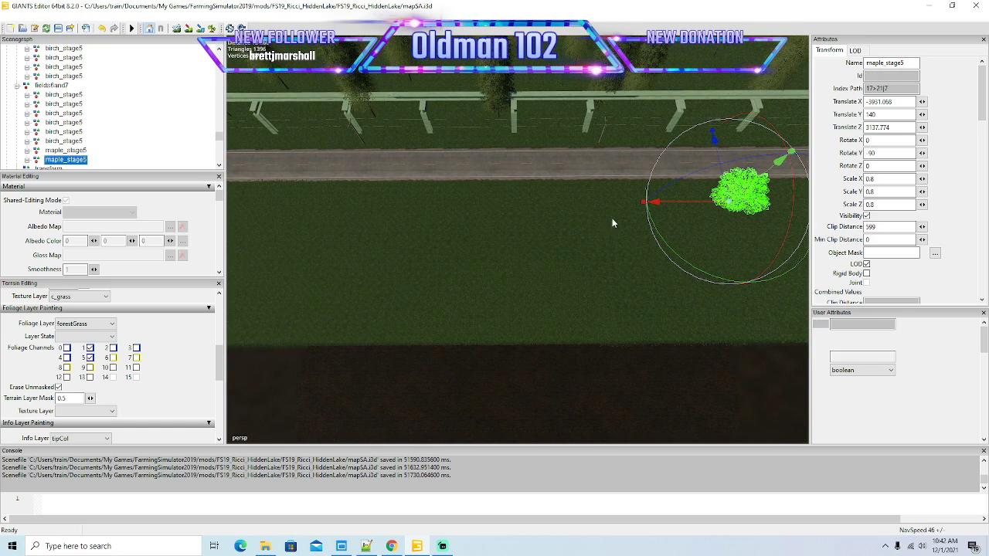
key("ctrl+d")
left_click_drag(693, 202, 411, 210)
key("a")
key("s")
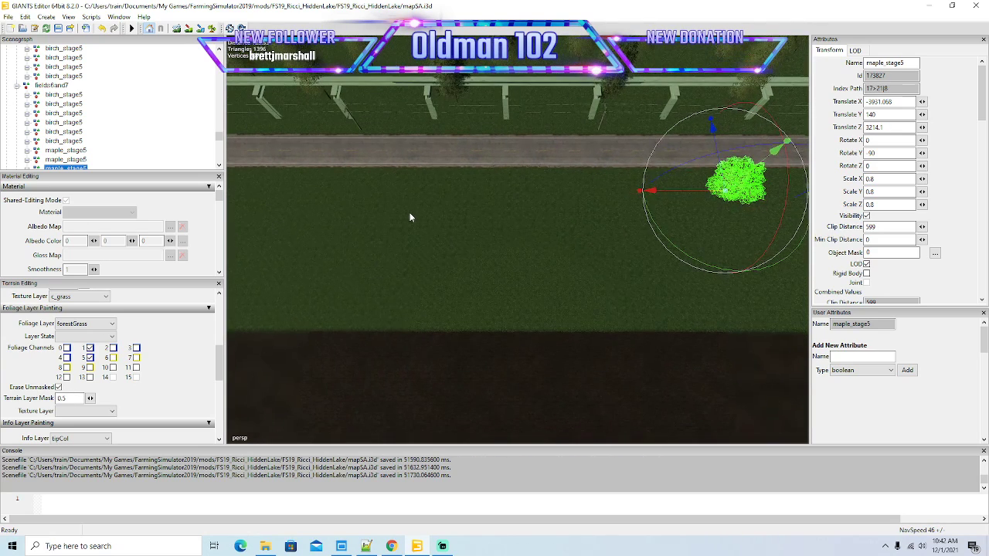
Step: Extend the maple row beside the field with two copies at about Z 3289 and Z 3364
key("ctrl+d")
left_click_drag(685, 191, 404, 197)
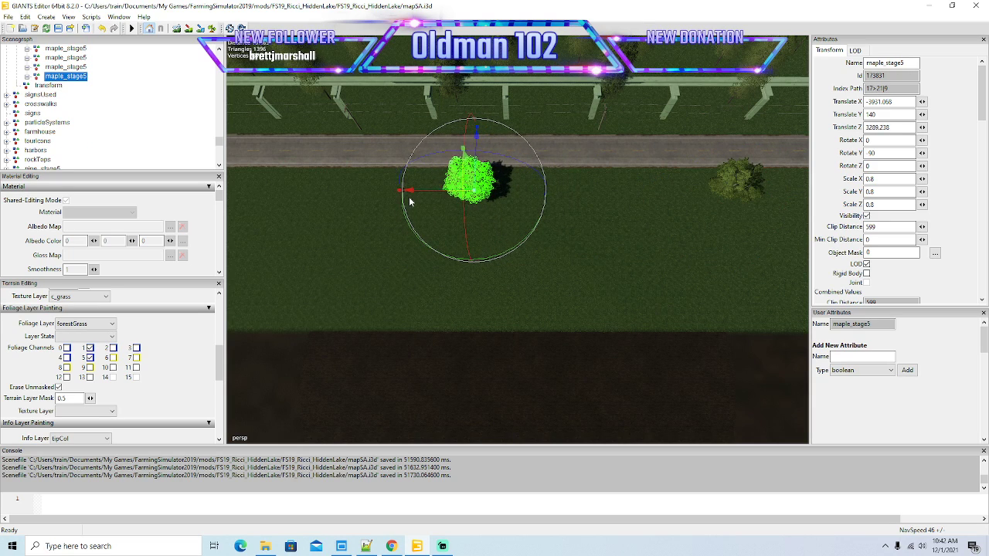
key("a")
key("s")
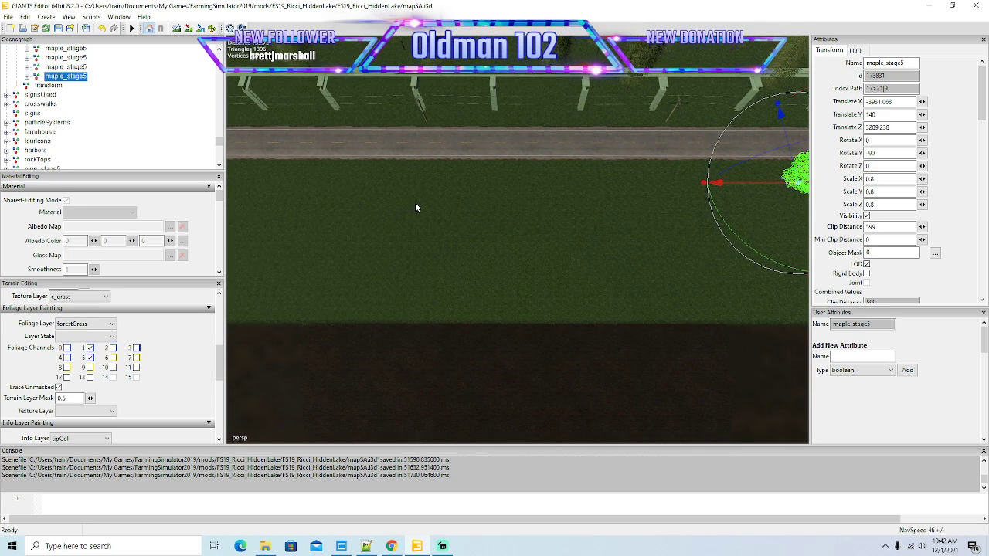
key("ctrl+d")
left_click_drag(756, 184, 496, 186)
key("a")
key("s")
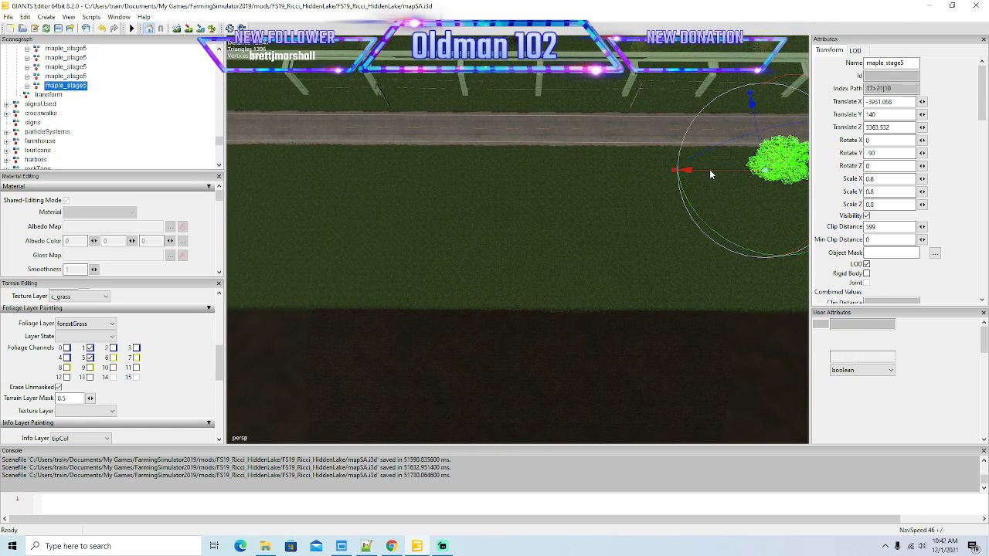
Step: Add two more maples to the roadside row at about Z 3437 and Z 3516
key("ctrl+d")
left_click_drag(670, 169, 446, 168)
key("a")
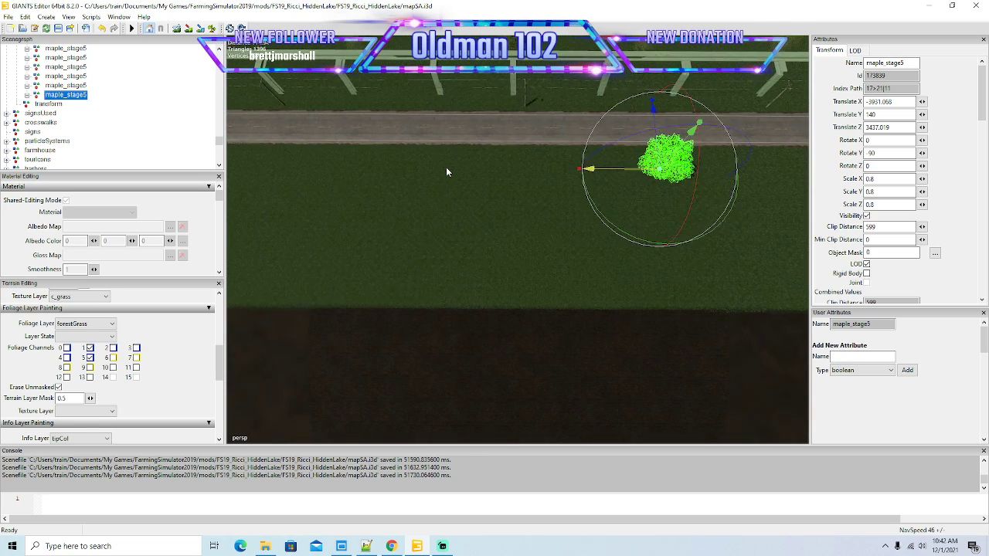
key("w")
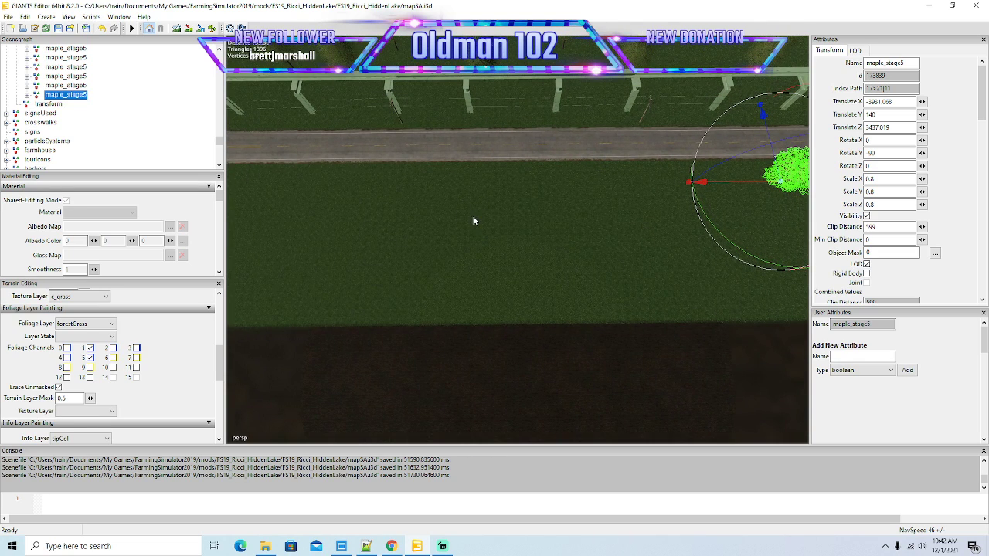
key("ctrl+d")
left_click_drag(727, 184, 450, 191)
key("a")
key("s")
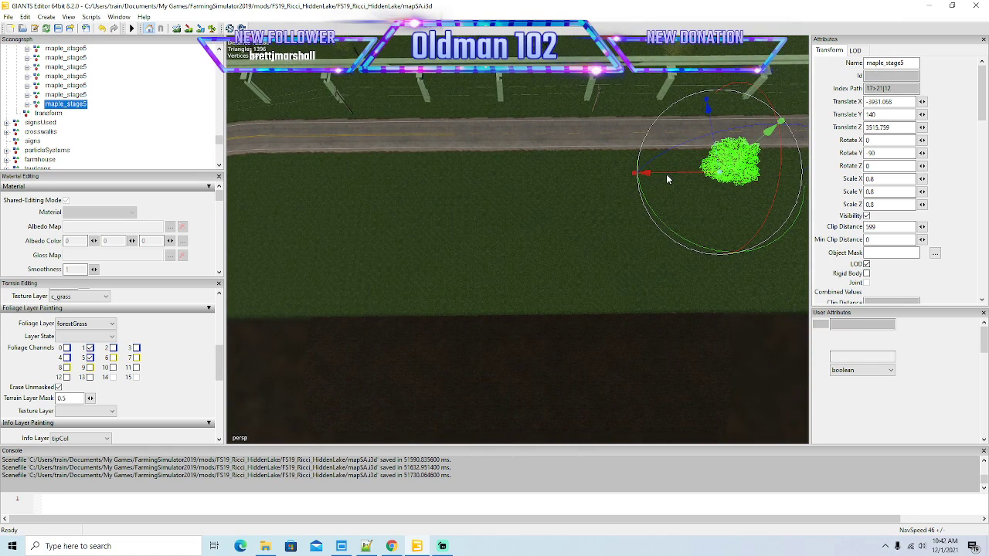
Step: Duplicate the last maple and move the copy to about Z 3587, just before the road bend
key("ctrl+d")
left_click_drag(647, 172, 404, 174)
key("a")
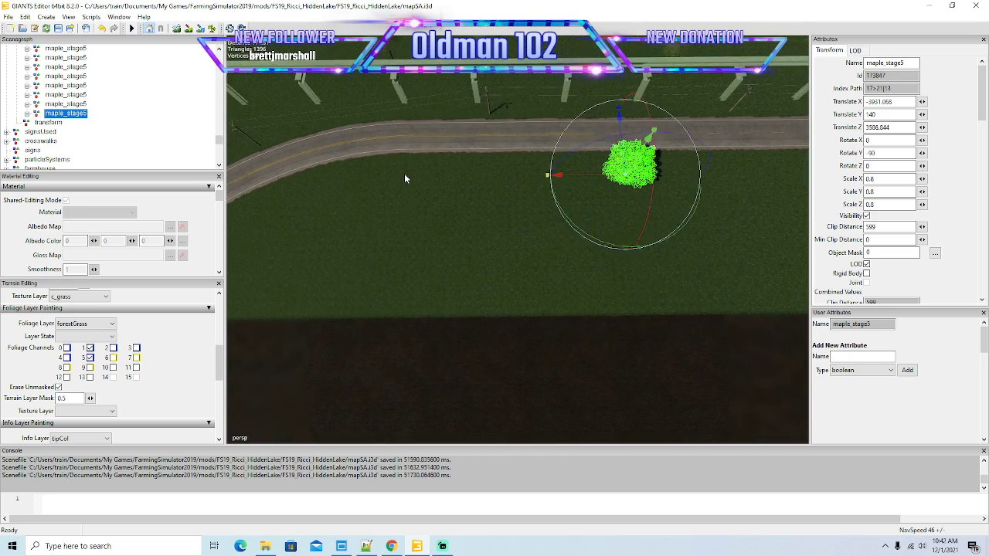
key("s")
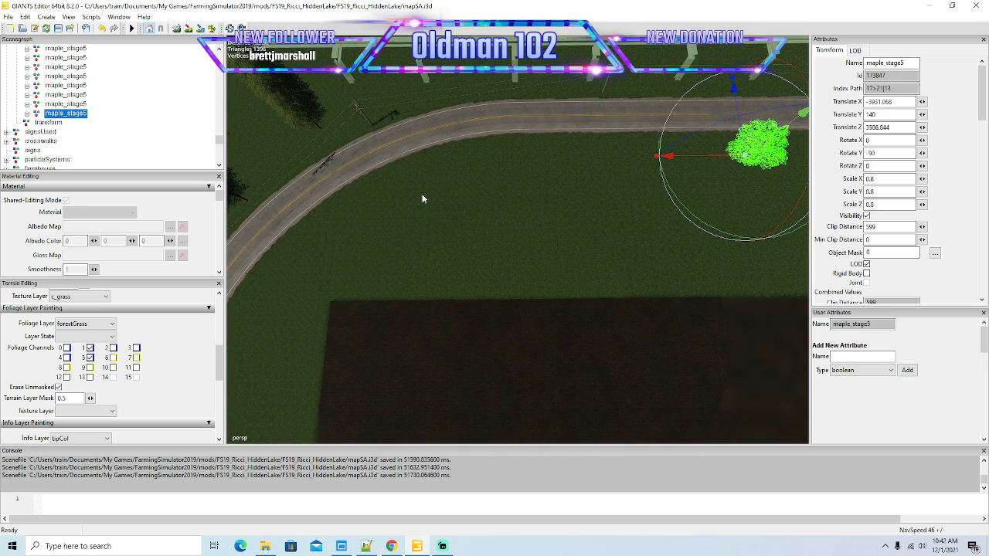
Step: Place another maple copy at the road bend near X -3928, Z 3664, and rotate it to about -66° around Y
key("ctrl+d")
left_click_drag(713, 157, 717, 98)
scroll(360, 141, "up", 5)
scroll(717, 98, "down", 4)
scroll(714, 98, "up", 2)
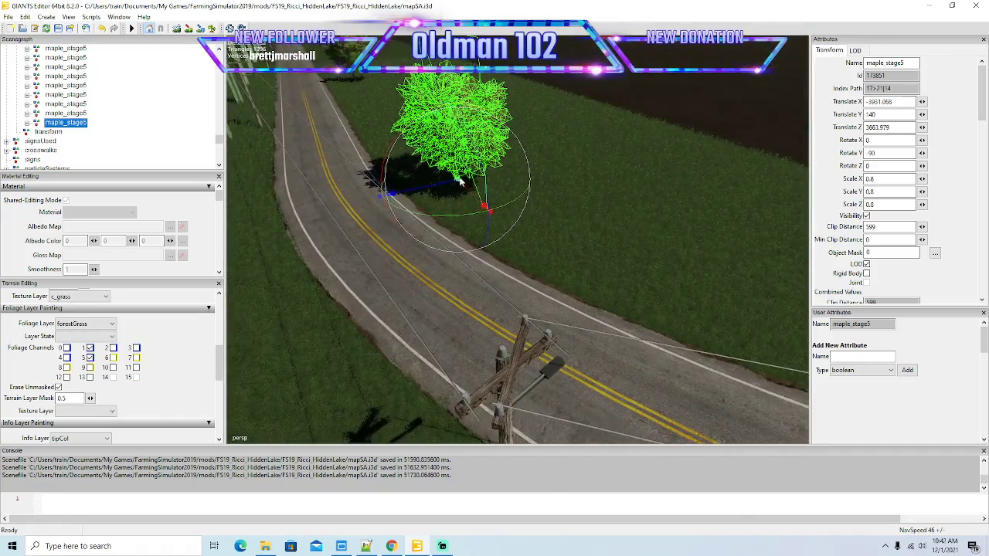
left_click_drag(463, 181, 526, 209)
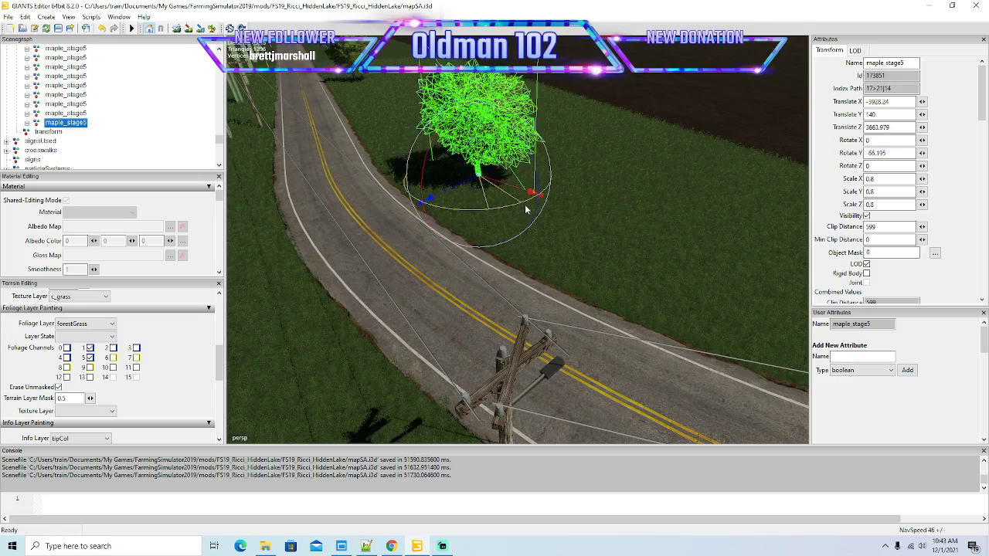
key("s")
key("f")
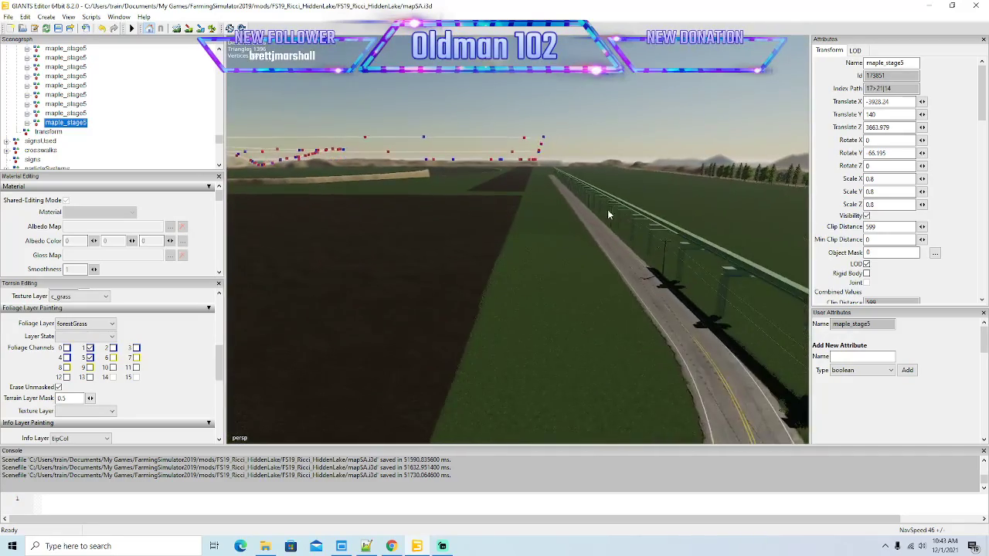
left_click_drag(765, 276, 393, 325)
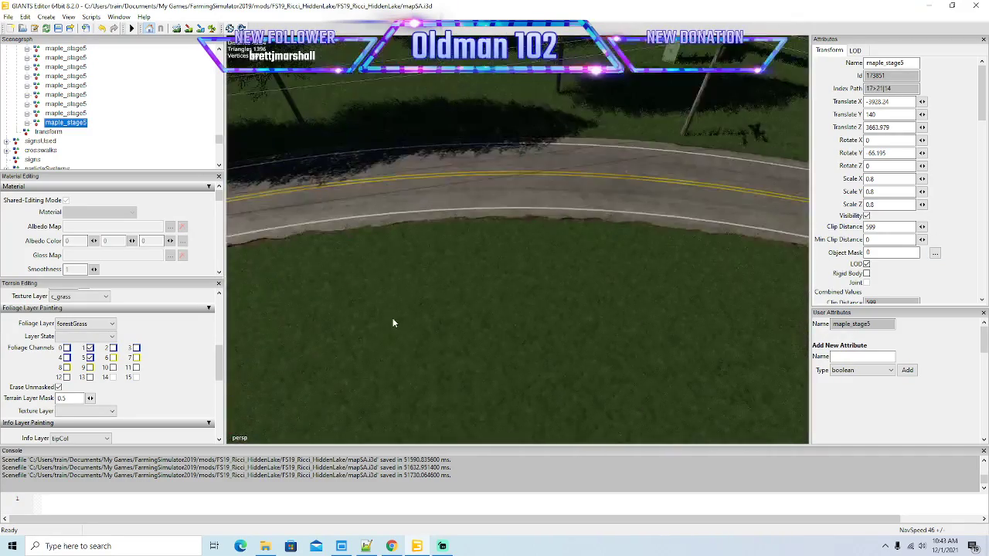
Step: Place another maple copy further around the road bend at about X -3905, Z 3710, rotated to about -43° around Y
scroll(394, 326, "down", 8)
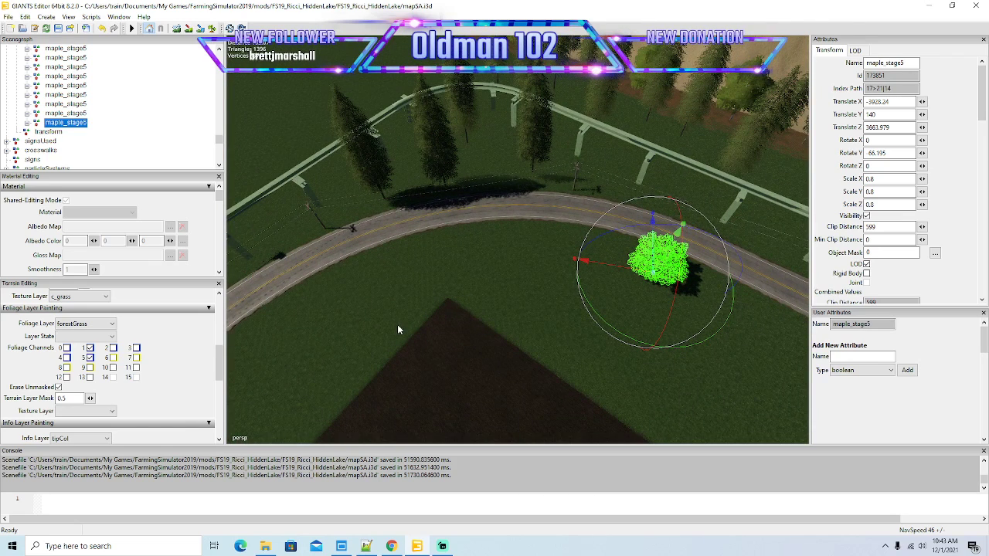
key("ctrl+d")
left_click_drag(591, 273, 390, 255)
left_click_drag(495, 301, 295, 264)
scroll(539, 242, "up", 5)
left_click_drag(492, 304, 462, 297)
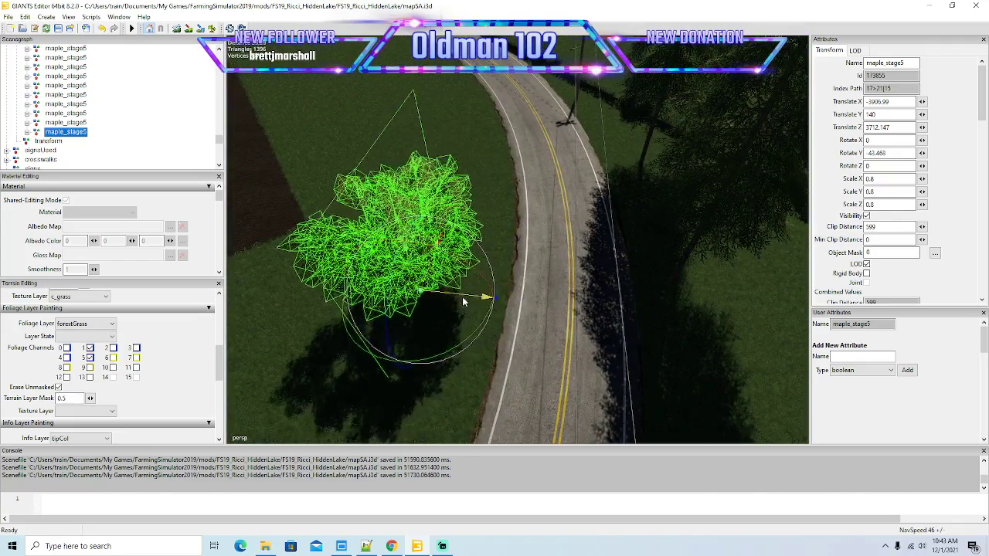
key("s")
left_click_drag(476, 340, 398, 354)
scroll(398, 355, "down", 2)
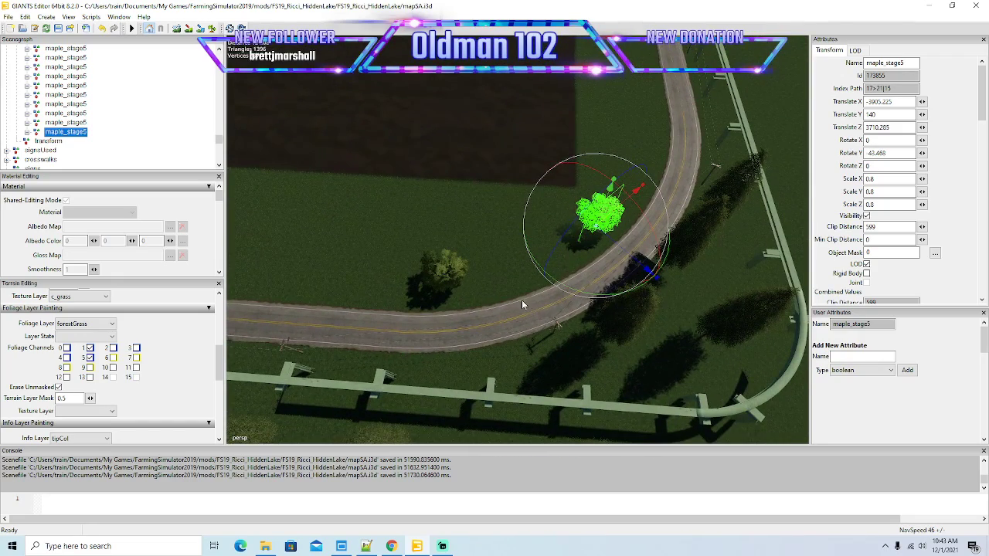
Step: Reposition the earlier maple on the bend, the one before the newest copy, to about X -3924, Z 3681
left_click(47, 124)
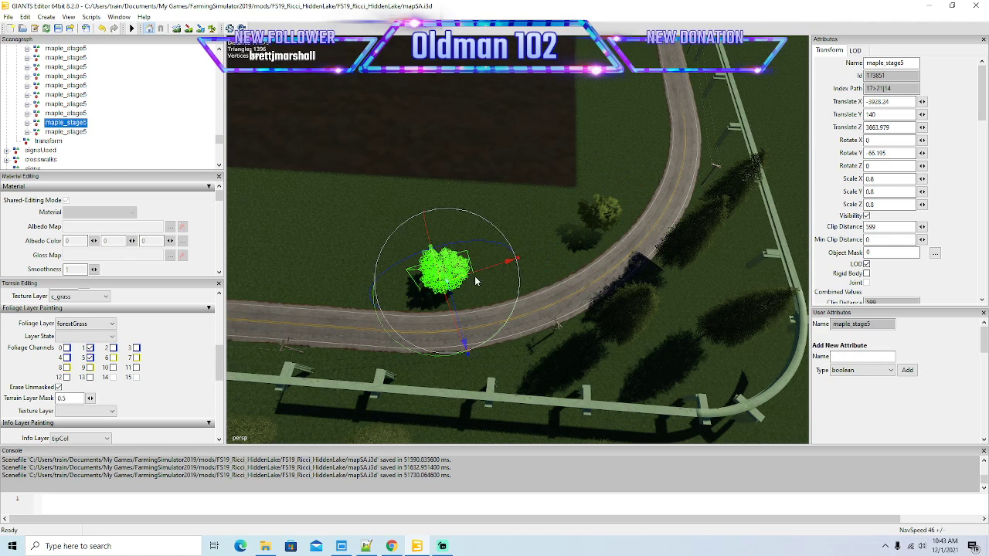
left_click_drag(482, 275, 338, 299)
scroll(616, 238, "up", 3)
scroll(347, 299, "down", 3)
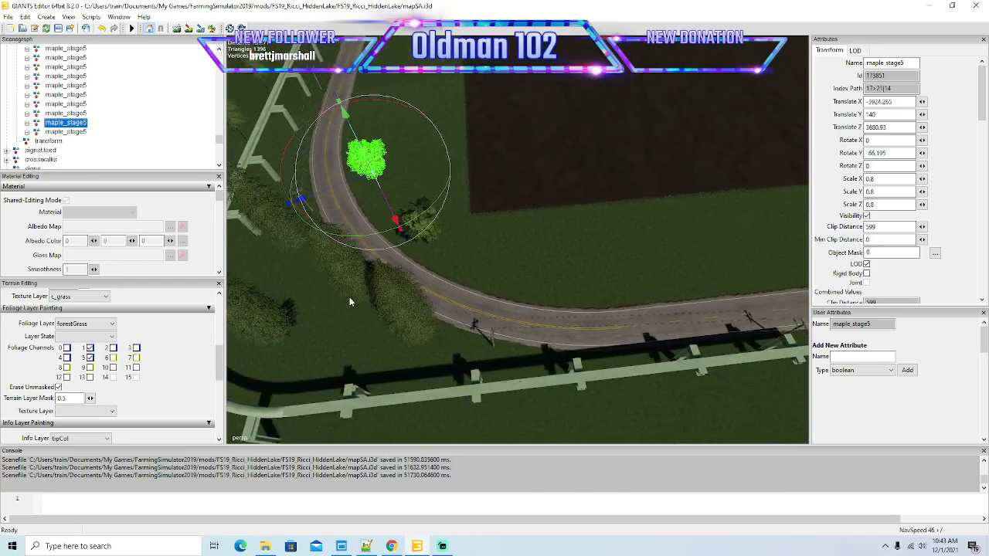
Step: Move the newest maple to the end of the bend at about X -3872, Z 3727, and rotate it to about -15° around Y
left_click(37, 133)
left_click_drag(458, 266, 603, 327)
left_click_drag(601, 326, 776, 314)
scroll(537, 319, "up", 5)
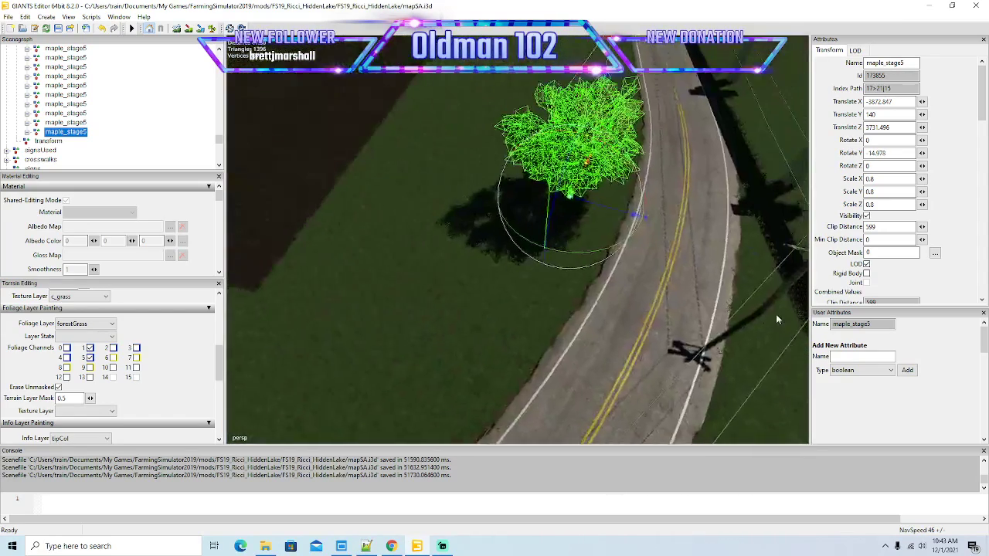
left_click_drag(633, 232, 410, 254)
scroll(645, 142, "up", 3)
scroll(410, 257, "down", 3)
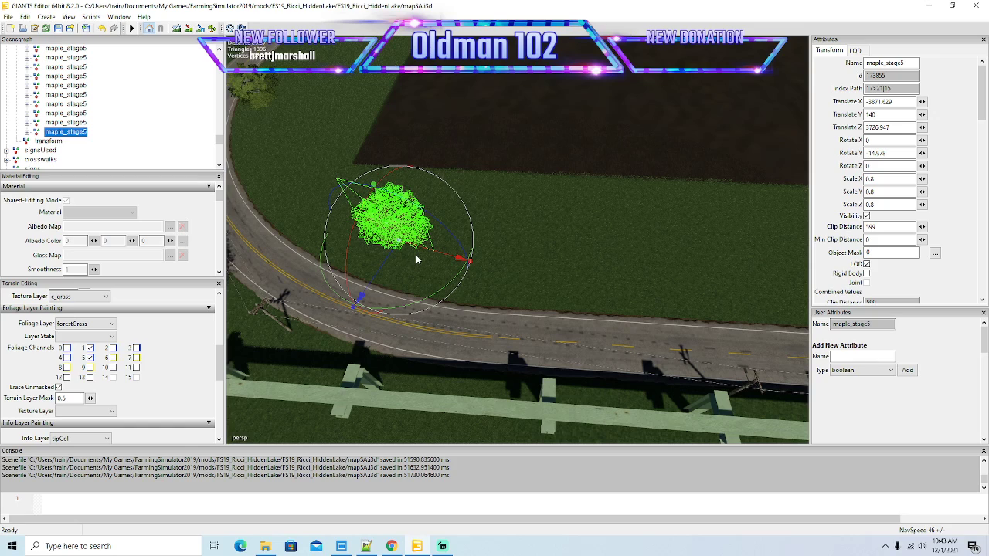
Step: Duplicate the maple at the end of the bend and set the copy's Y rotation to 0
key("ctrl+d")
left_click_drag(450, 261, 776, 244)
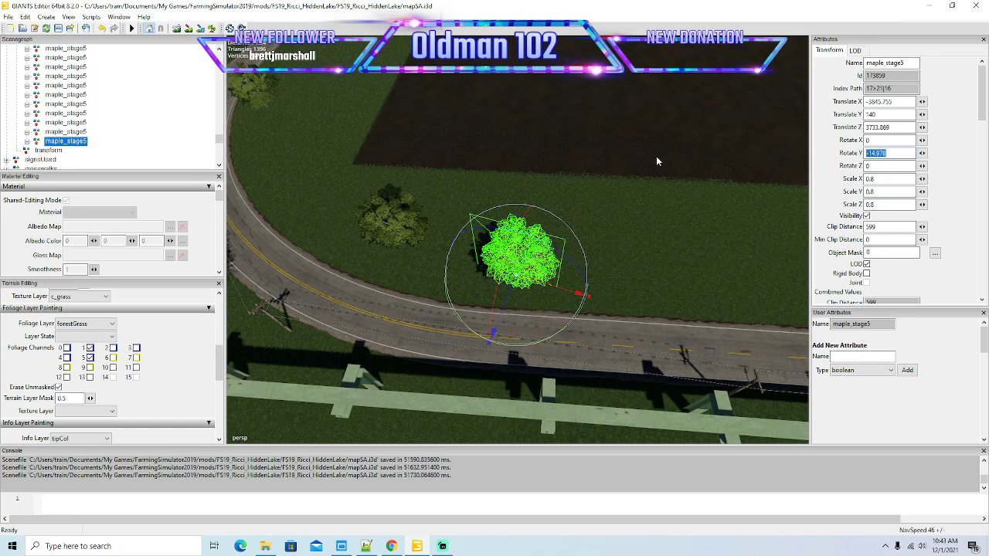
type("0")
key("Return")
Step: Position the unrotated maple copy beside the straight road at about X -3775, Z 3731
left_click_drag(581, 281, 712, 290)
scroll(678, 321, "up", 3)
left_click_drag(678, 320, 606, 297)
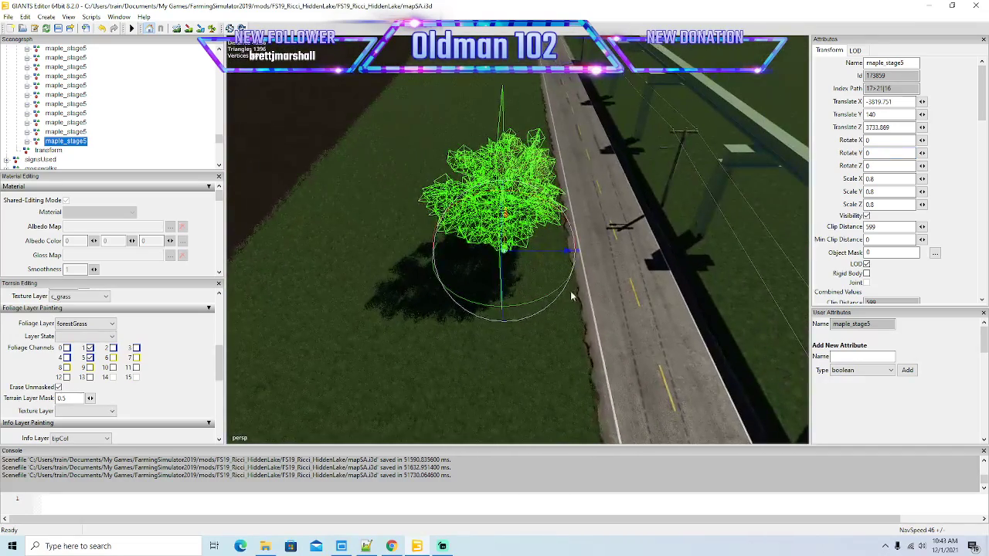
left_click_drag(554, 261, 724, 323)
scroll(750, 317, "down", 5)
left_click_drag(583, 268, 439, 274)
Step: Extend the maple row along the straight road with two copies at about X -3700 and X -3625
key("a")
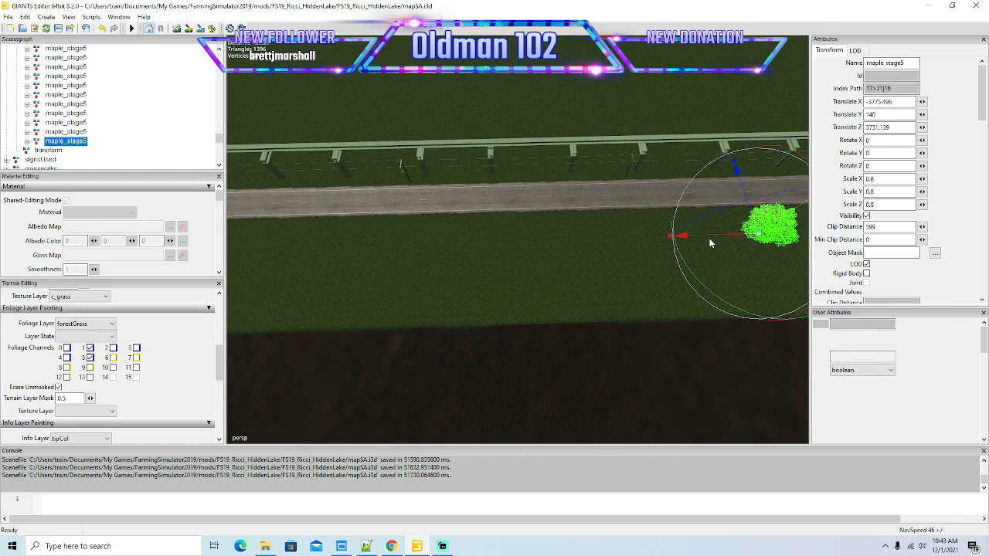
key("ctrl+d")
left_click_drag(709, 237, 453, 244)
key("a")
key("a")
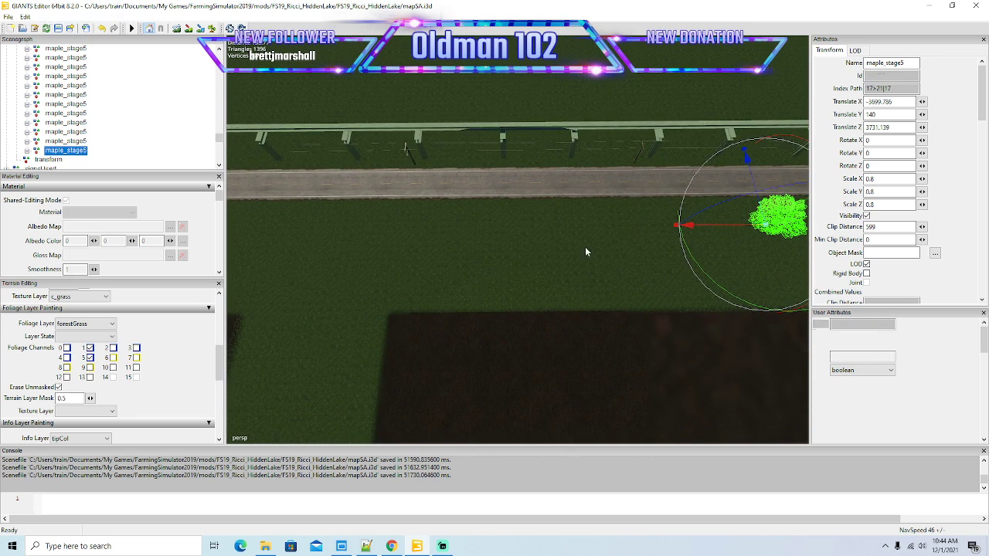
key("ctrl+d")
left_click_drag(709, 225, 460, 228)
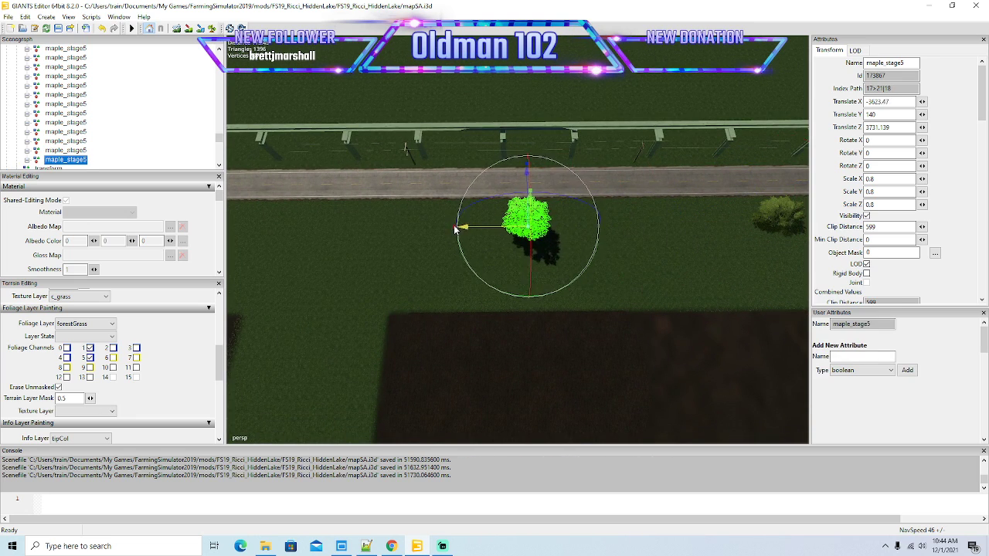
Step: Add two more maples to the row past the gap between the fields, at about X -3549 and X -3474
key("a")
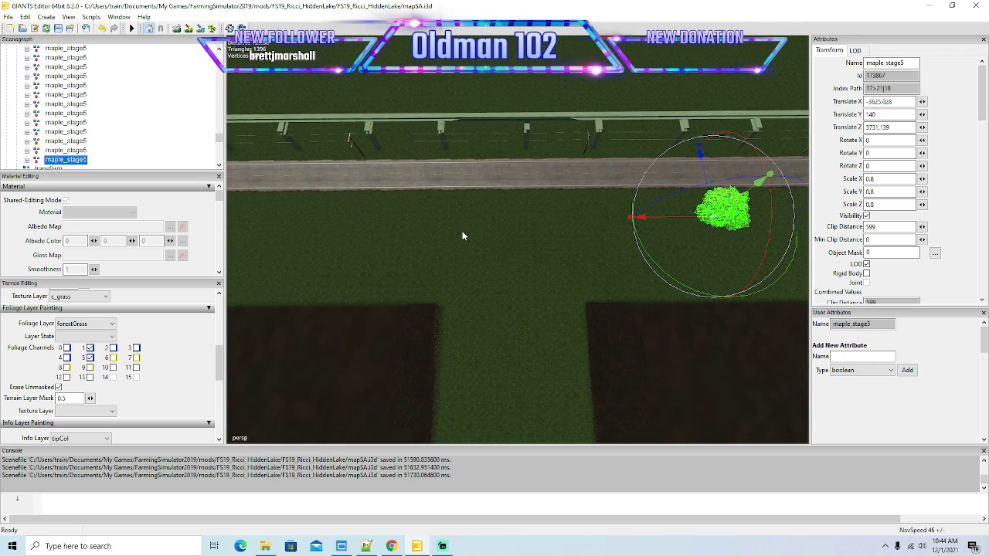
key("ctrl+d")
left_click_drag(658, 218, 393, 218)
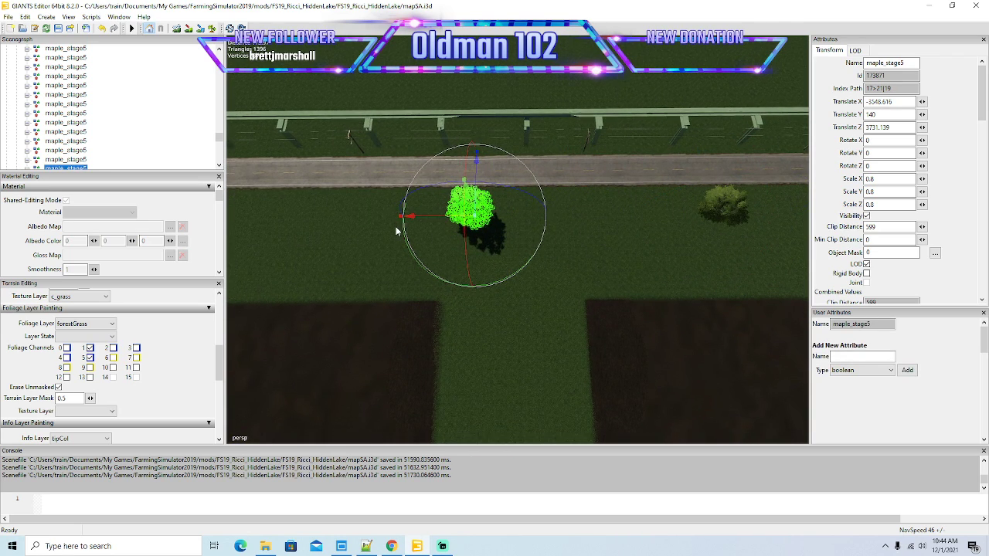
key("a")
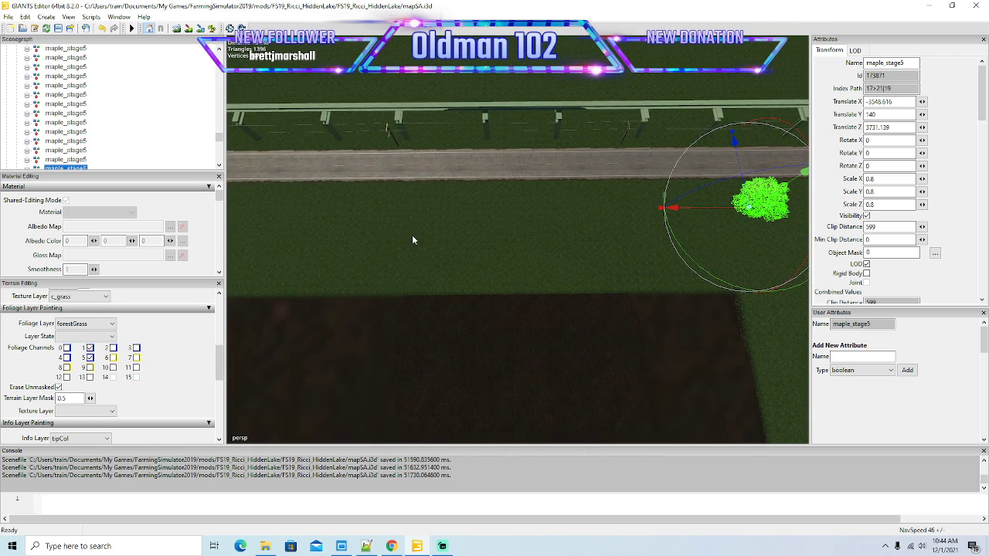
key("ctrl+d")
left_click_drag(712, 208, 456, 202)
Step: Duplicate the last maple twice along the road, placing the copies at about X -3399 and X -3322
key("a")
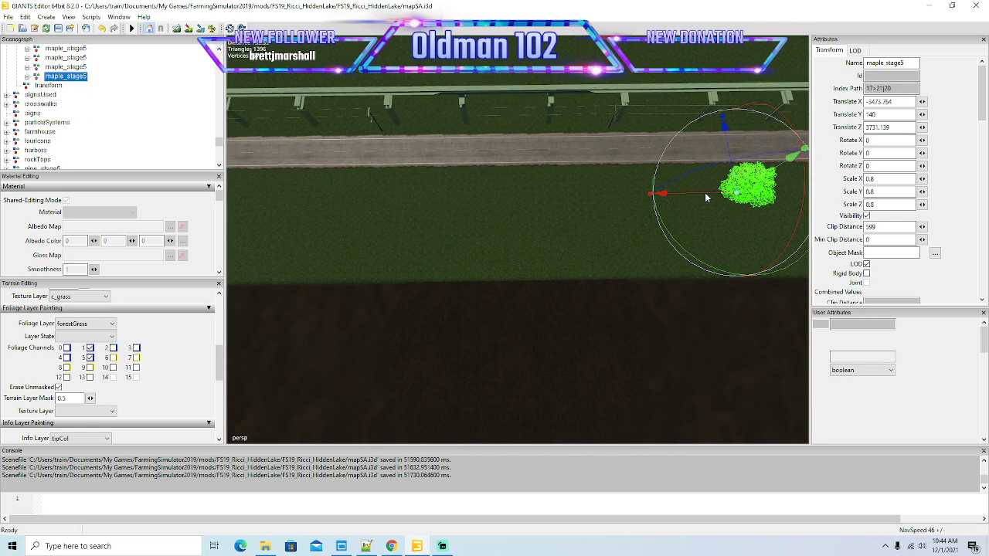
key("ctrl+d")
left_click_drag(699, 198, 446, 191)
key("a")
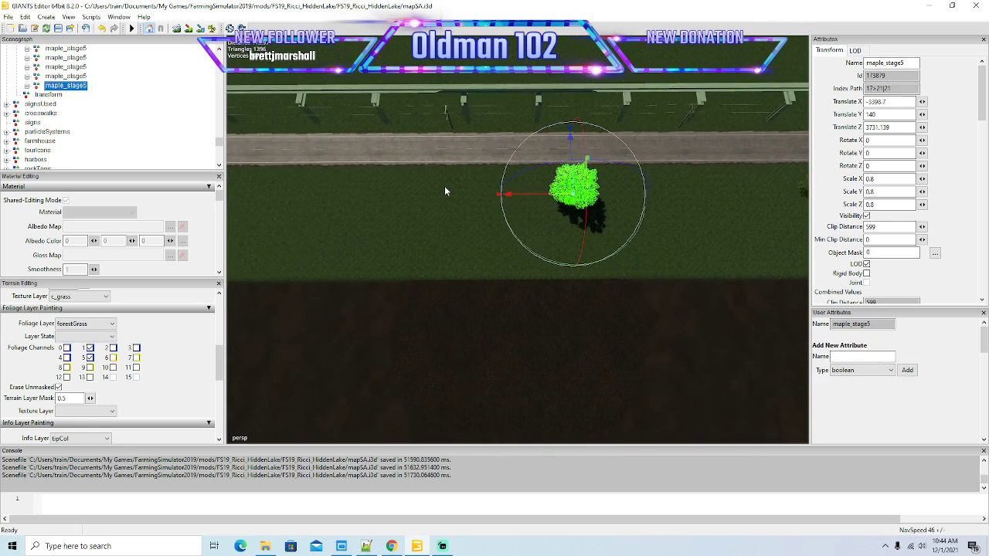
key("ctrl+d")
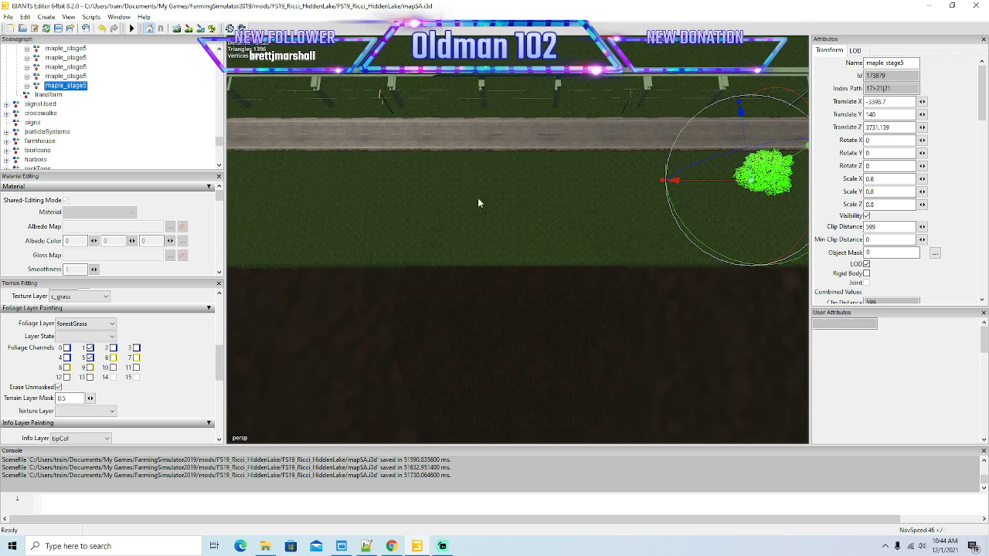
key("ctrl+d")
left_click_drag(701, 182, 448, 178)
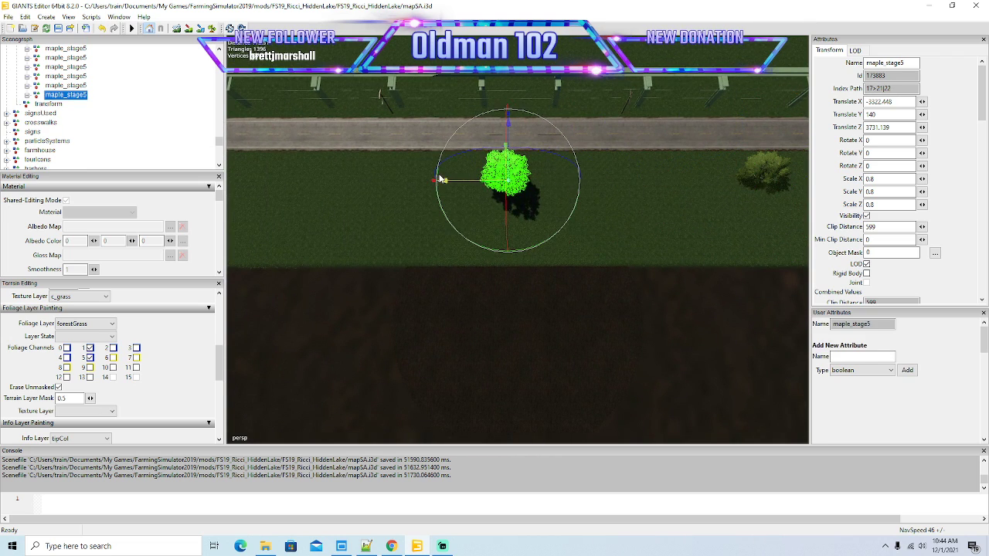
Step: Continue the roadside row with two maple copies at about X -3246 and X -3171
key("a")
key("a")
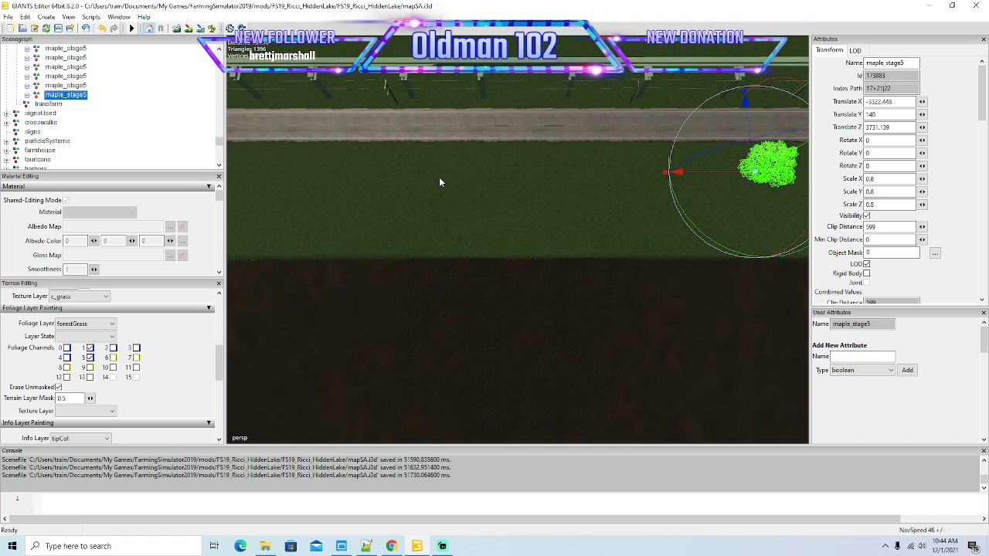
key("ctrl+d")
left_click_drag(699, 173, 453, 181)
key("a")
key("a")
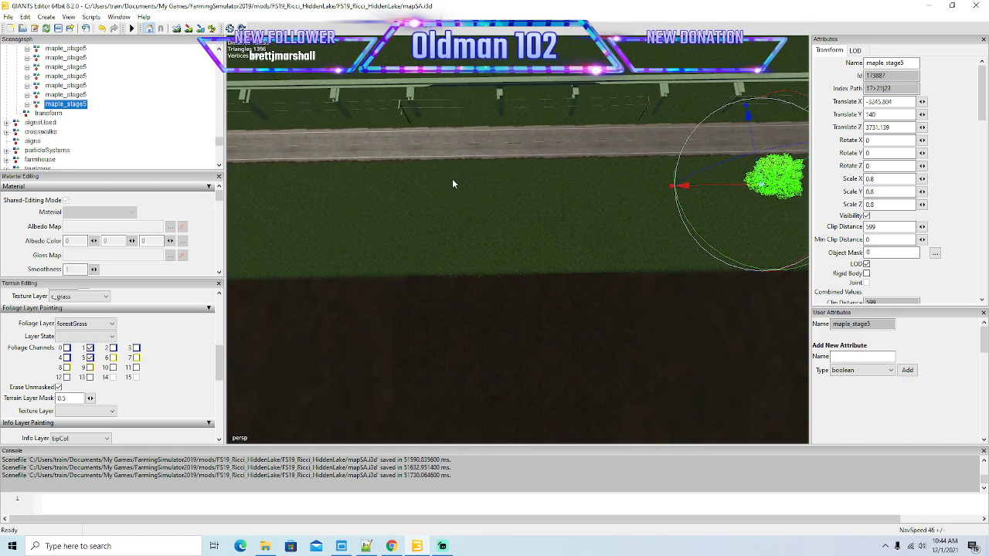
key("ctrl+d")
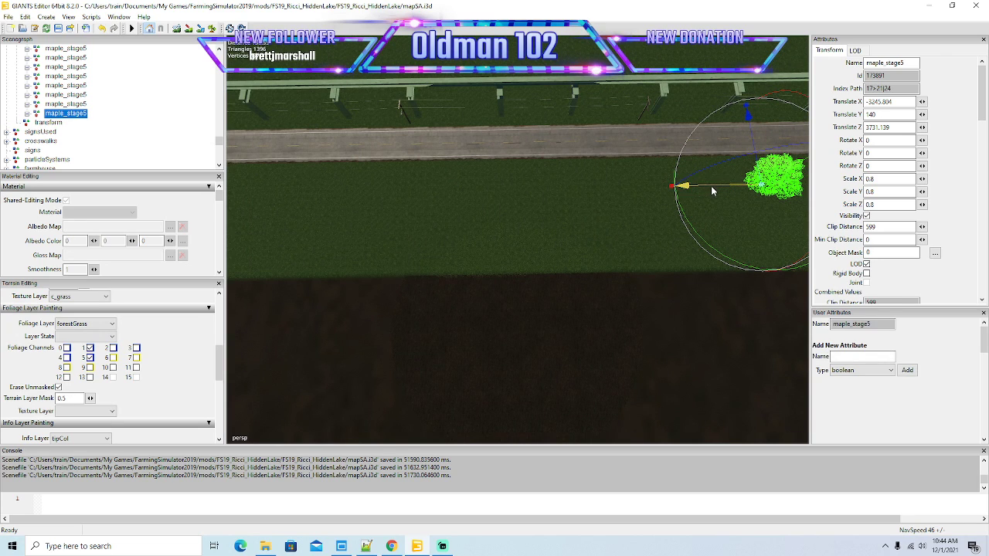
left_click_drag(711, 185, 495, 186)
Step: Add maple copies to the roadside row at about X -3094 and X -3024
key("a")
key("a")
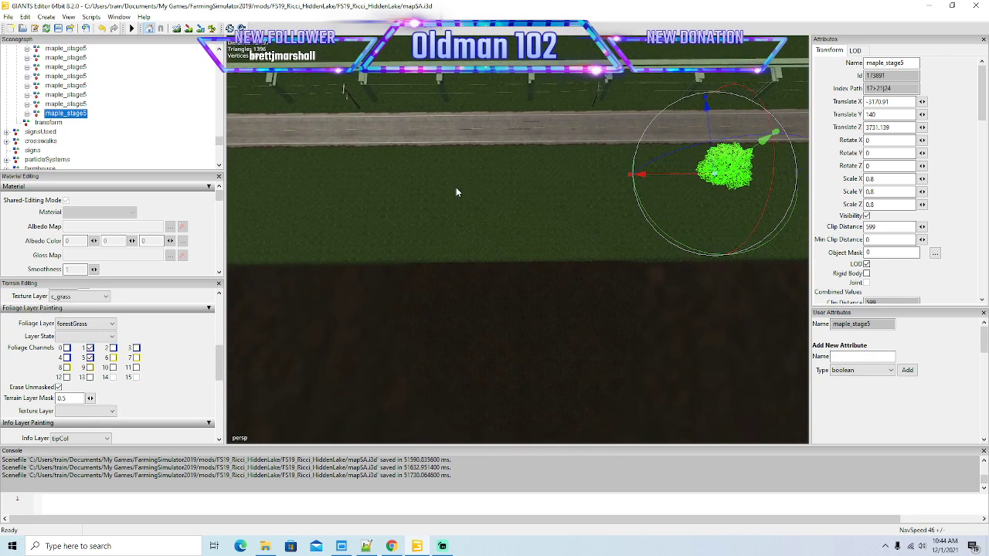
key("ctrl+d")
left_click_drag(640, 175, 390, 166)
key("a")
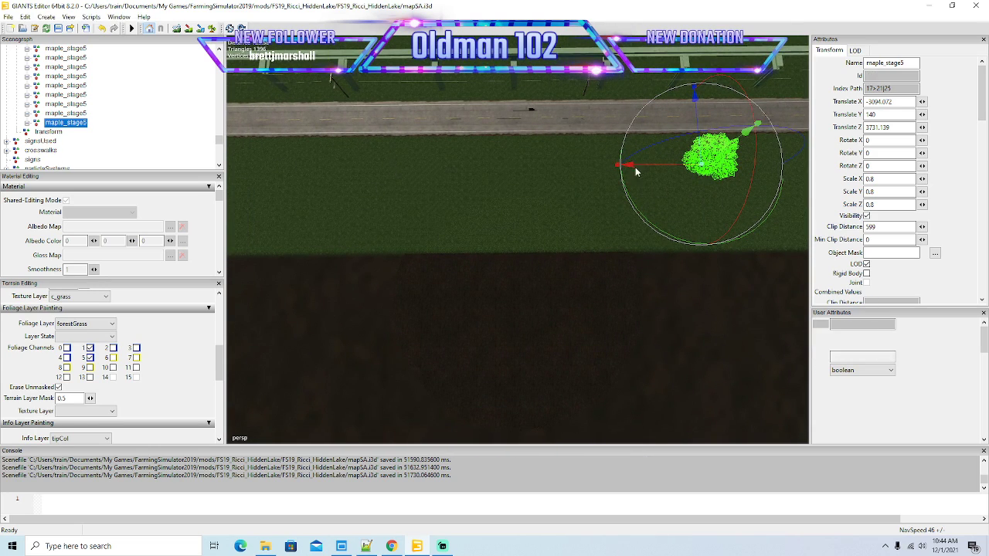
key("ctrl+d")
left_click_drag(649, 166, 410, 169)
Step: Extend the row between road and field with two maples at about X -2945 and X -2871
key("ctrl+z")
key("ctrl+z")
key("a")
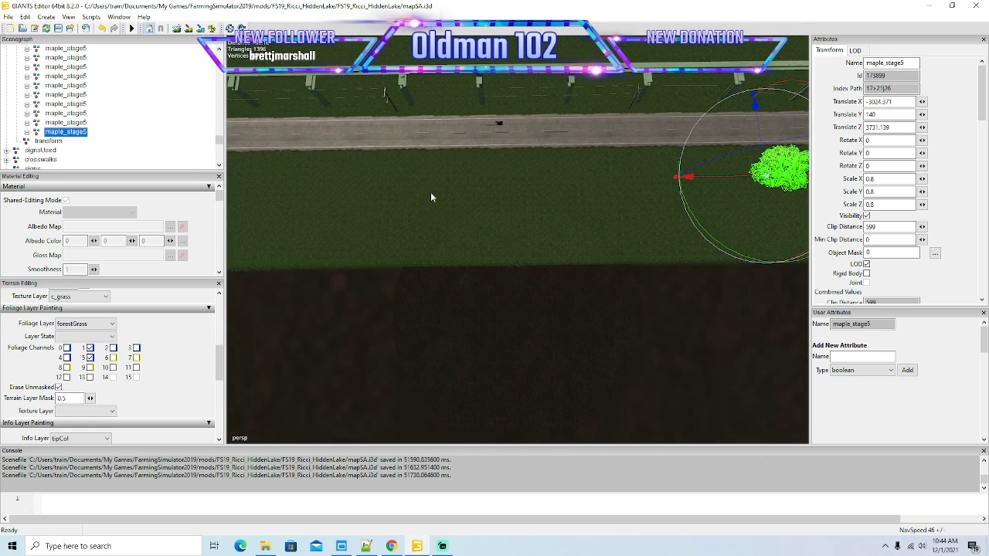
key("ctrl+d")
left_click_drag(681, 177, 440, 181)
key("ctrl+z")
scroll(441, 183, "up", 1)
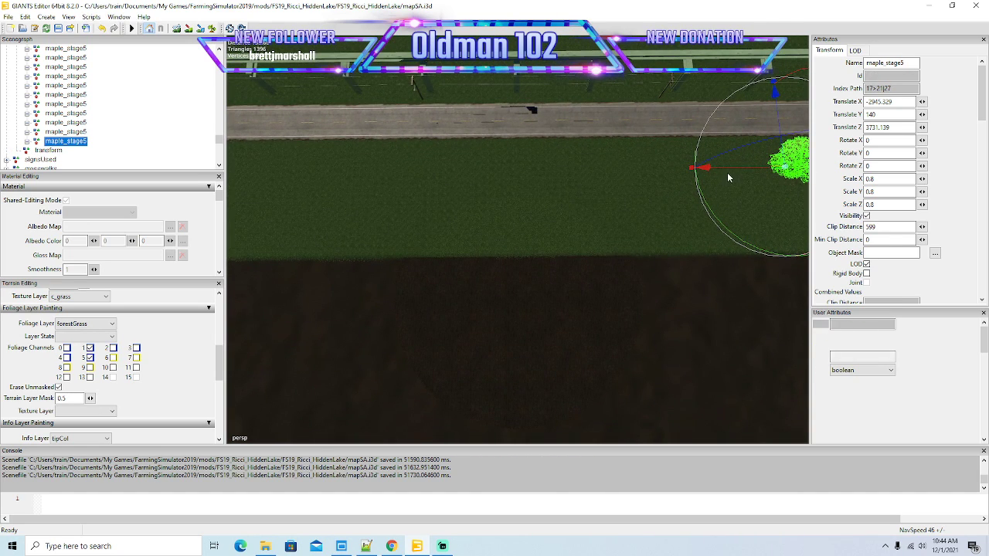
key("ctrl+d")
left_click_drag(728, 170, 477, 172)
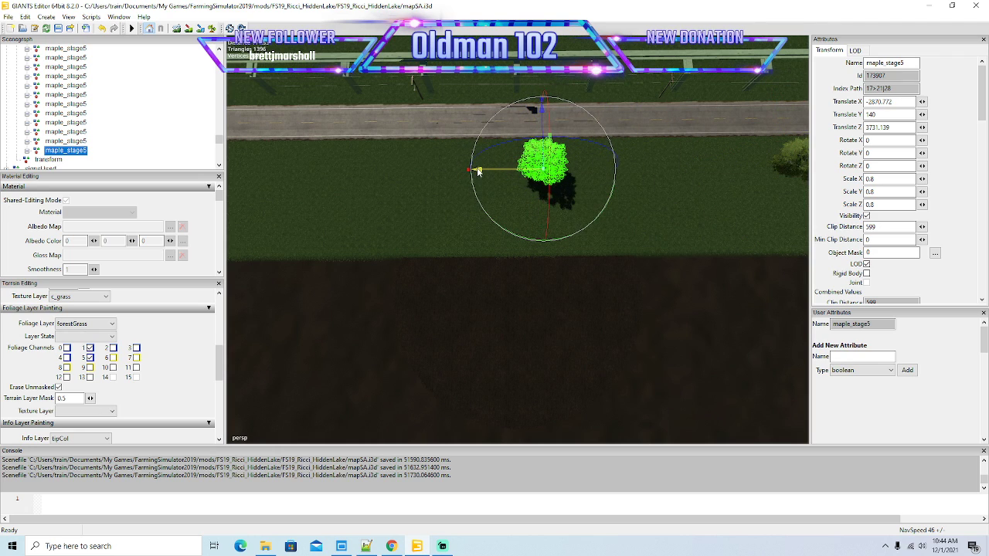
Step: Place two more maple copies along the road at about X -2795 and X -2720
key("Left")
key("Up")
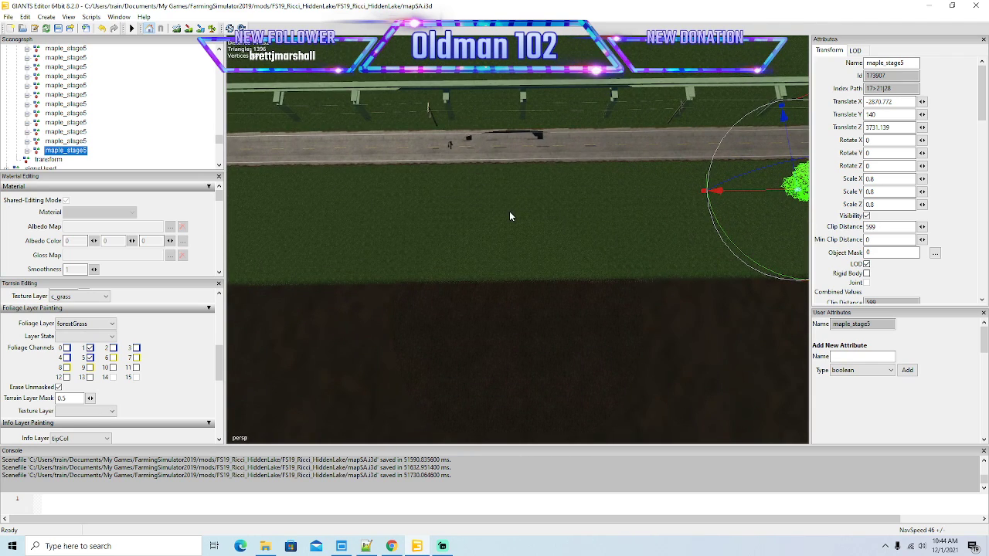
key("ctrl+d")
key("ctrl+d")
left_click_drag(752, 195, 498, 190)
key("a")
key("a")
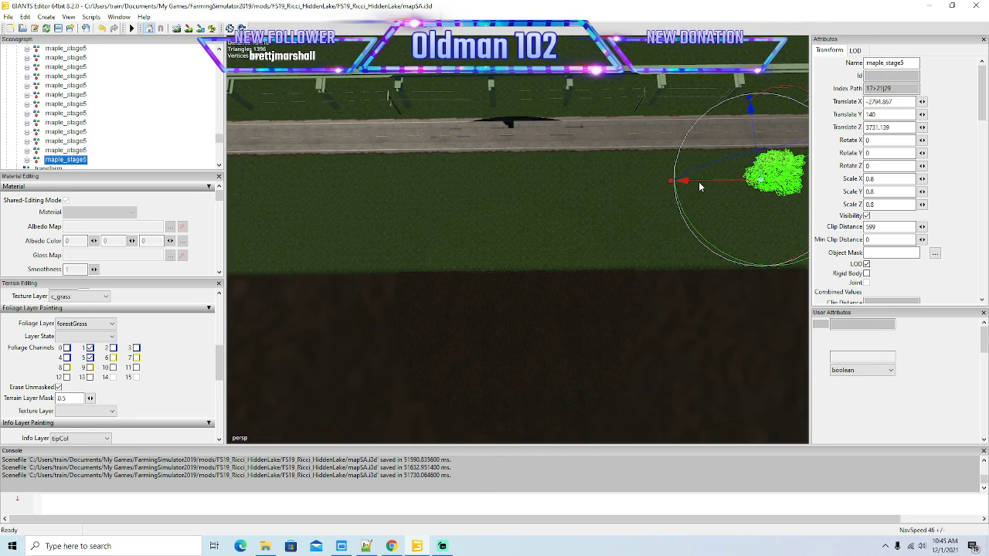
key("ctrl+d")
left_click_drag(685, 182, 439, 170)
Step: Continue the maple row toward the road junction with two copies at about X -2645 and X -2570
key("a")
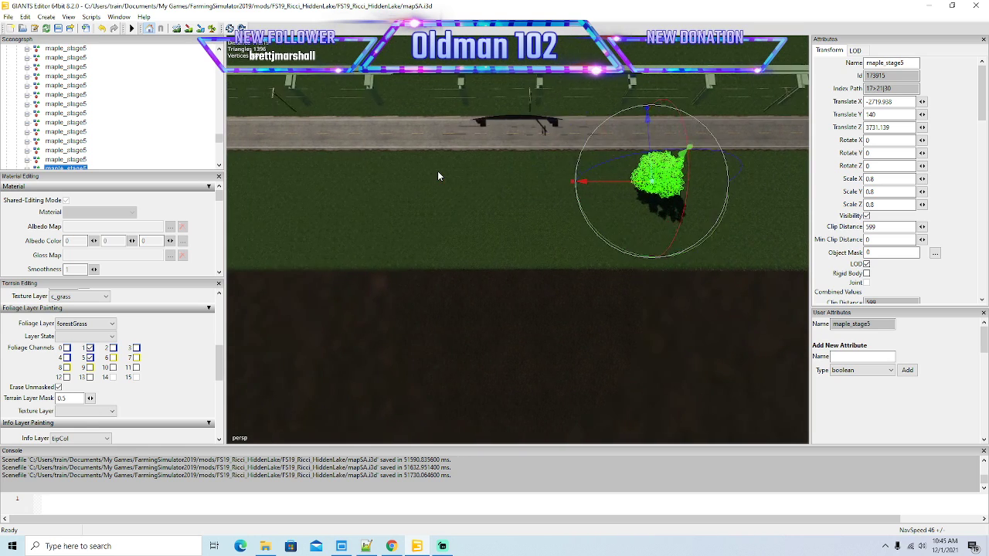
key("a")
key("ctrl+d")
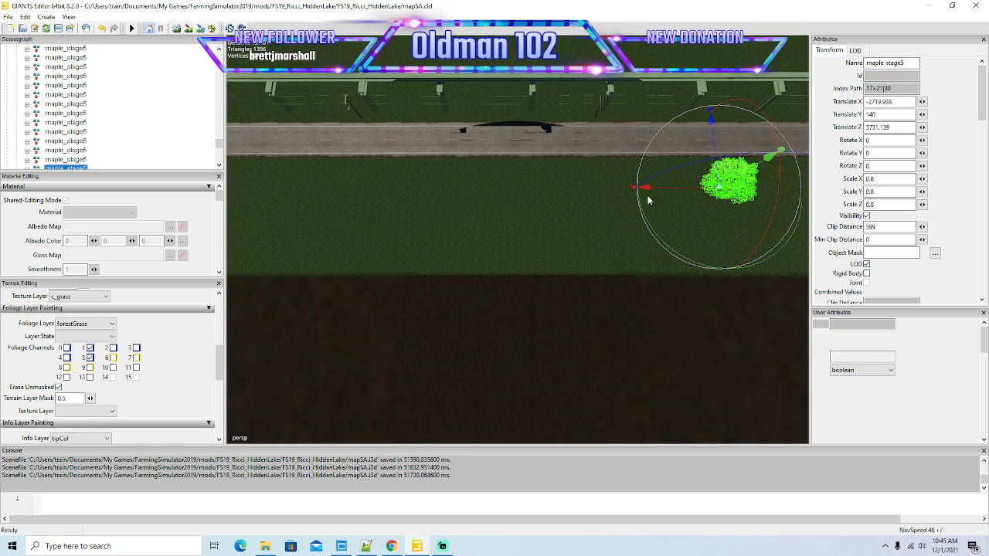
left_click_drag(669, 193, 404, 192)
key("a")
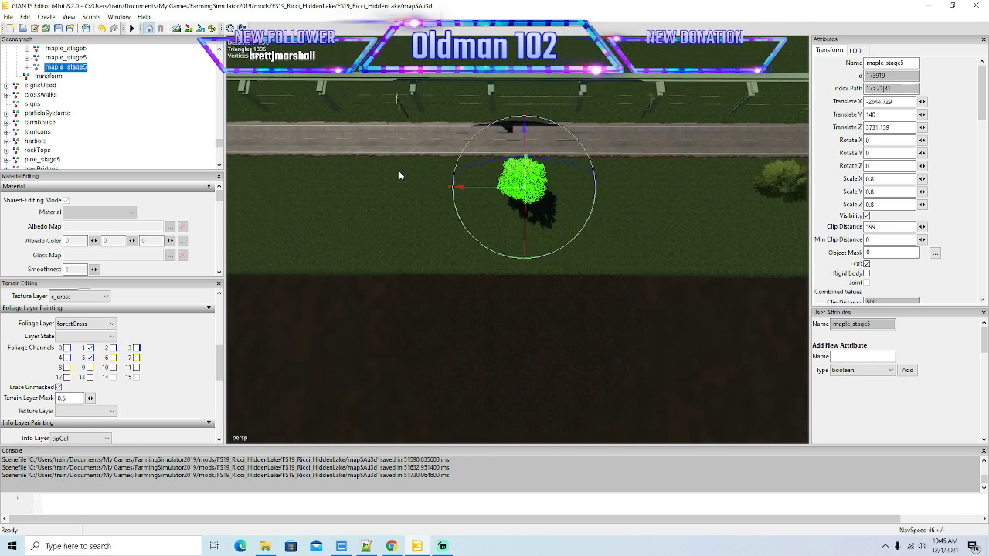
key("a")
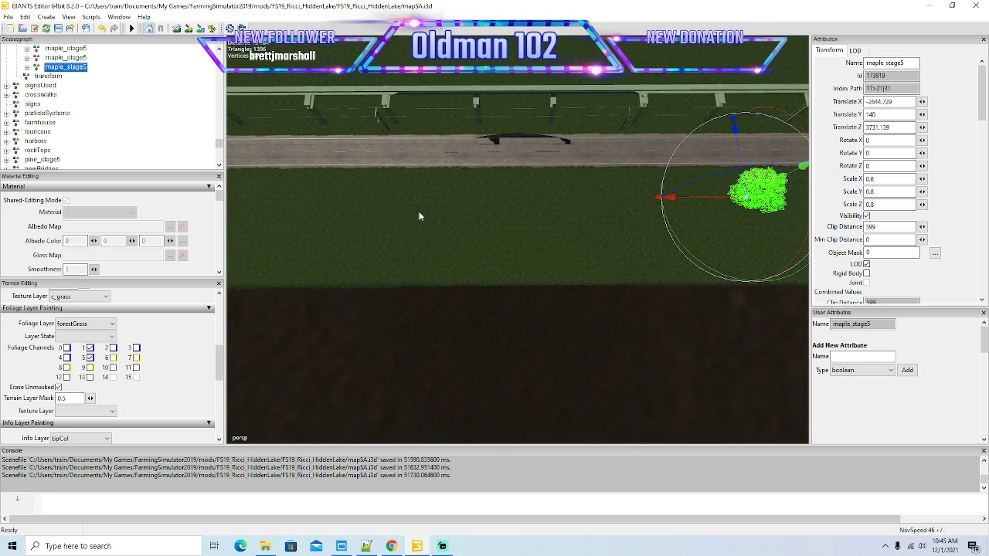
key("ctrl+d")
left_click_drag(691, 197, 432, 193)
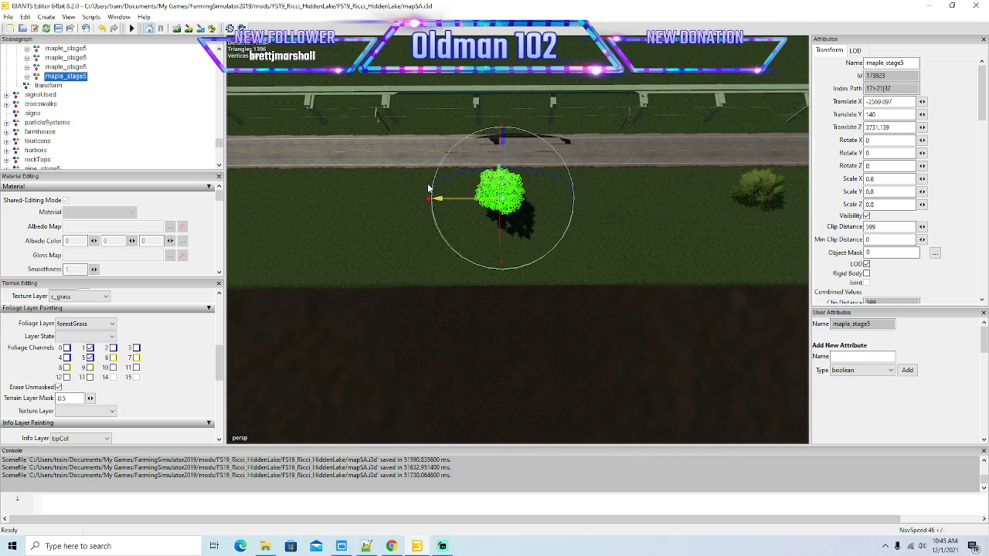
key("a")
key("a")
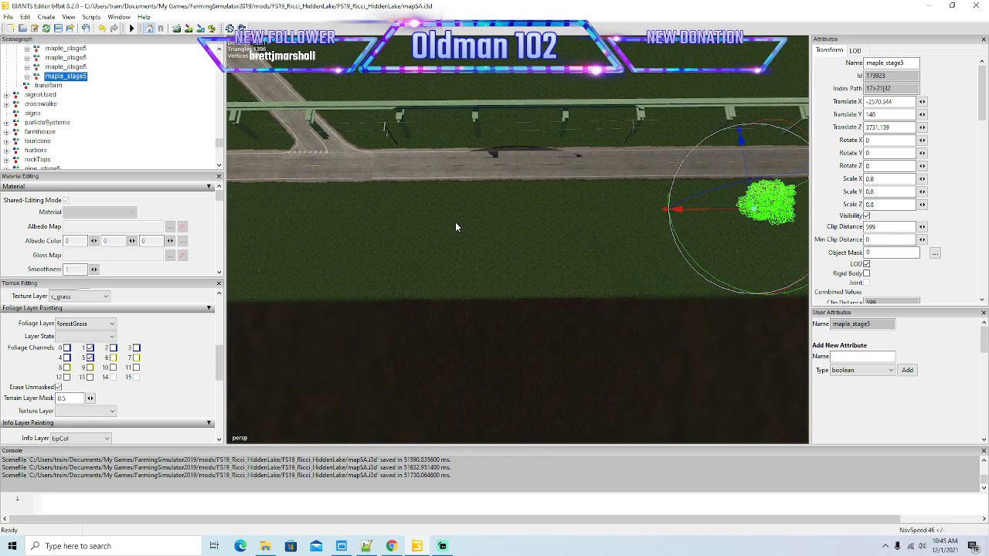
Step: Continue the roadside maple row past the junction with two copies at about X -2495 and X -2412
key("ctrl+d")
left_click_drag(693, 209, 431, 199)
key("a")
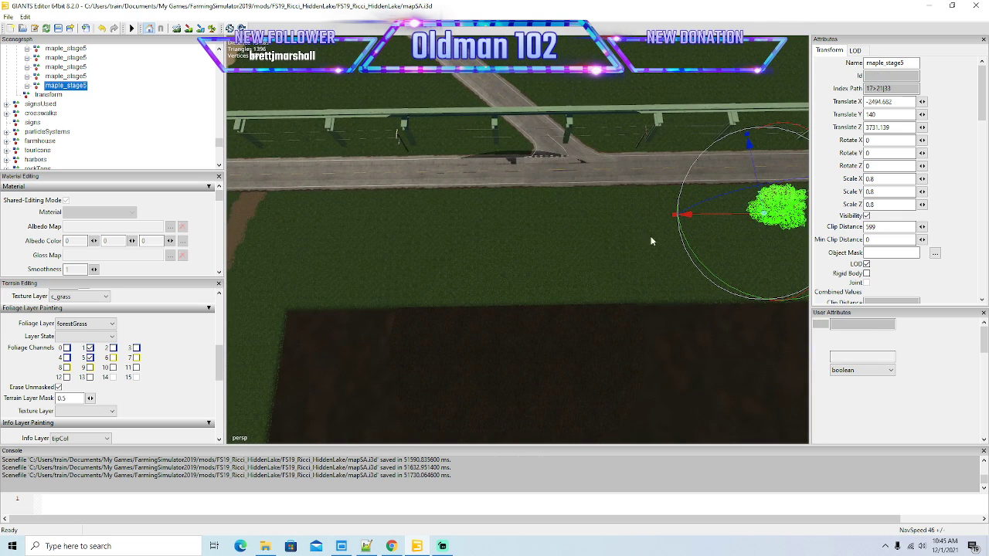
key("ctrl+d")
left_click_drag(720, 217, 431, 210)
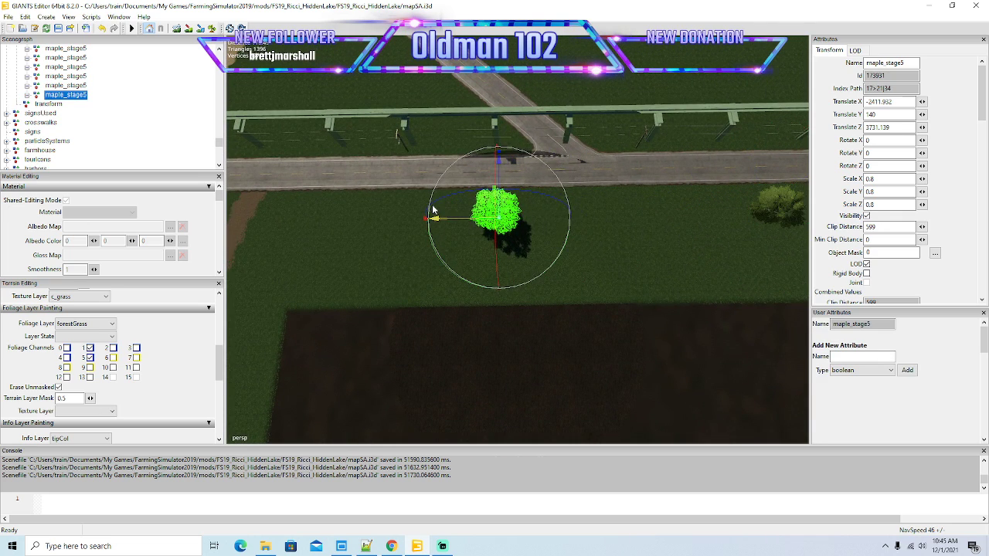
Step: Add one more maple copy to the row between the road and the field corner, toward the dirt track
key("a")
right_click(431, 206)
left_click(527, 232)
mouse_move(527, 232)
left_mouse_down()
mouse_move(552, 237)
mouse_move(543, 241)
left_mouse_up()
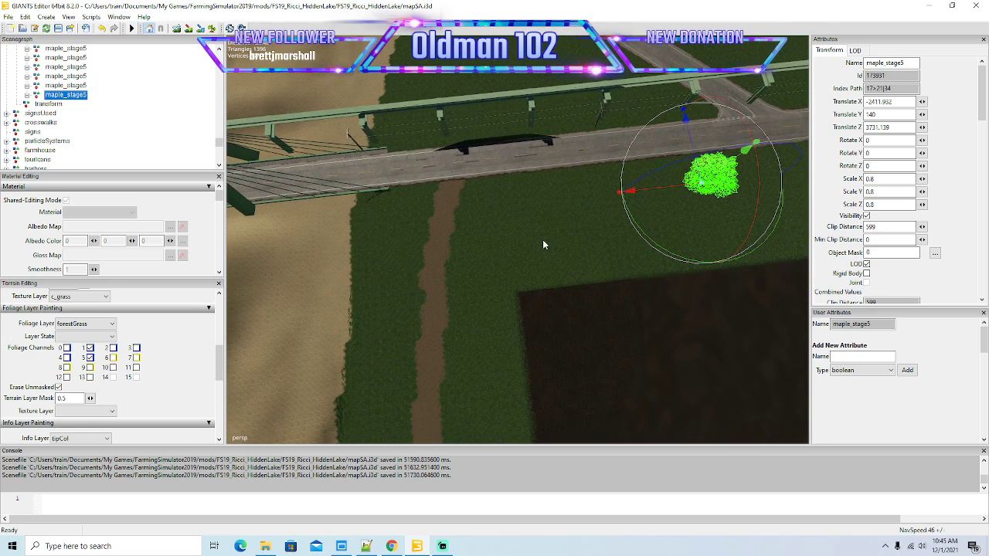
key("ctrl+d")
left_click_drag(664, 195, 455, 204)
mouse_move(496, 229)
left_mouse_down()
mouse_move(532, 219)
mouse_move(492, 155)
mouse_move(557, 141)
mouse_move(547, 148)
mouse_move(643, 158)
mouse_move(629, 154)
mouse_move(459, 221)
mouse_move(493, 229)
left_mouse_up()
Step: Duplicate the spruce beside the road bridge and move the copy across the road to about Z 3001
scroll(530, 141, "up", 10)
key("w")
key("w")
left_click(581, 260)
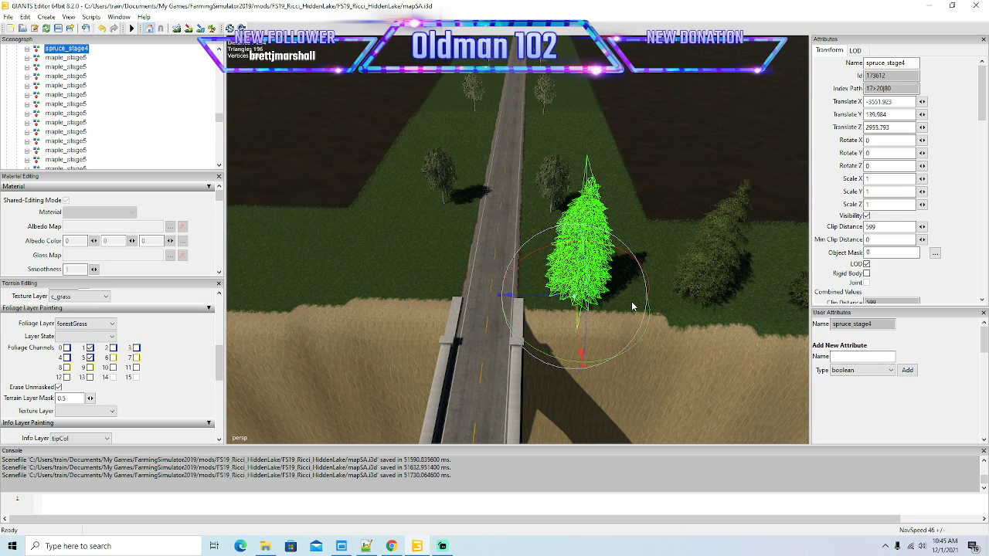
left_click(309, 247)
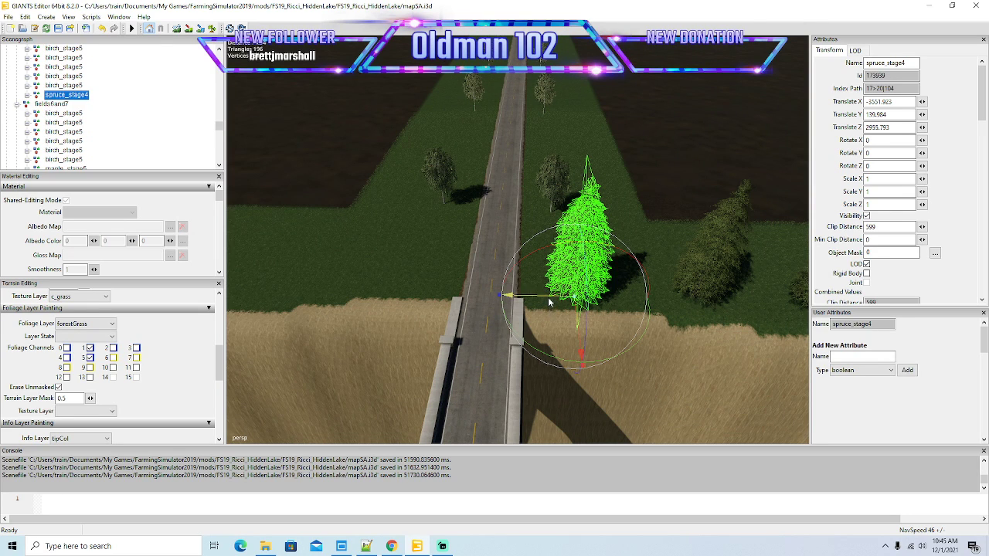
left_click_drag(305, 244, 645, 322)
scroll(364, 209, "up", 5)
scroll(651, 276, "up", 4)
scroll(656, 349, "down", 4)
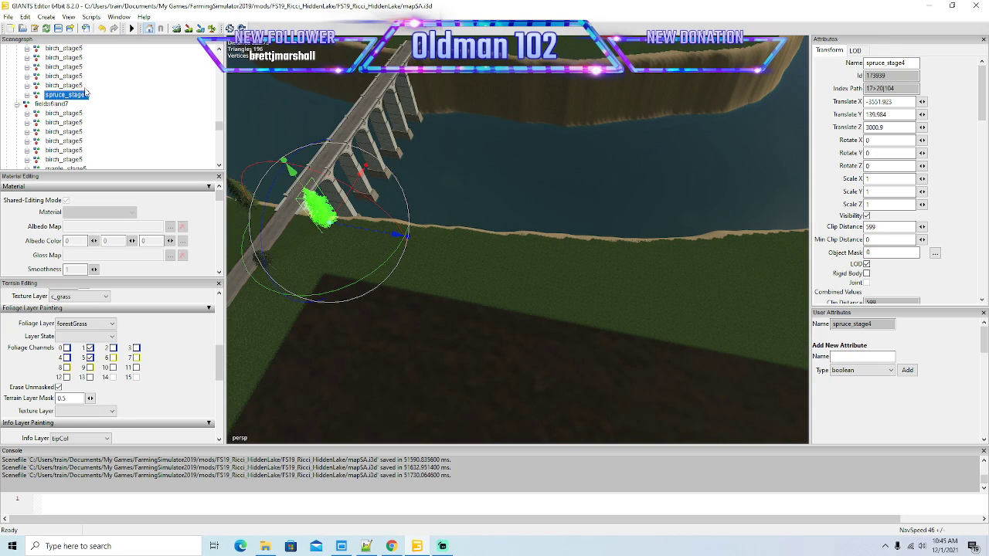
Step: Cut the copied spruce and paste it into the fields6and7 group
left_click(25, 16)
left_click(42, 77)
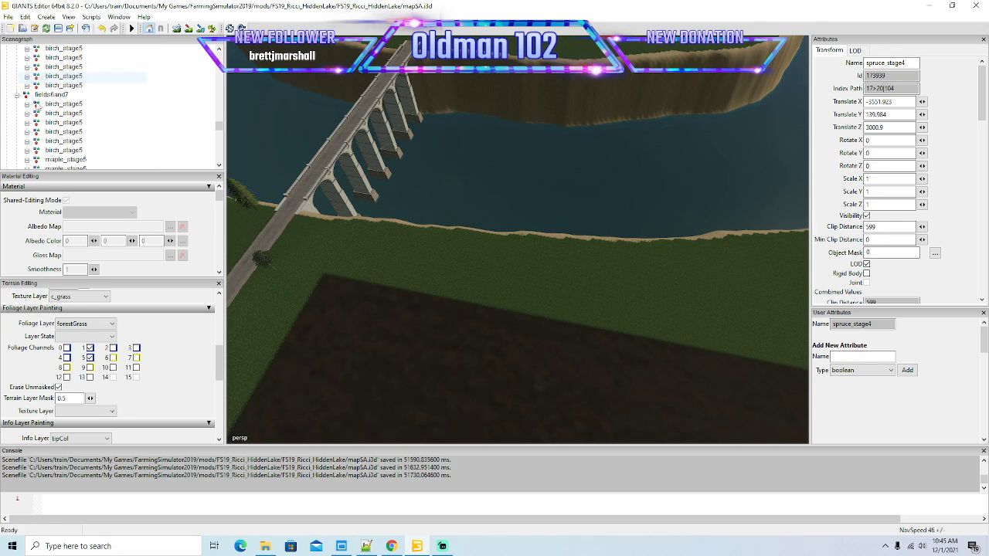
left_click(25, 96)
left_click(25, 16)
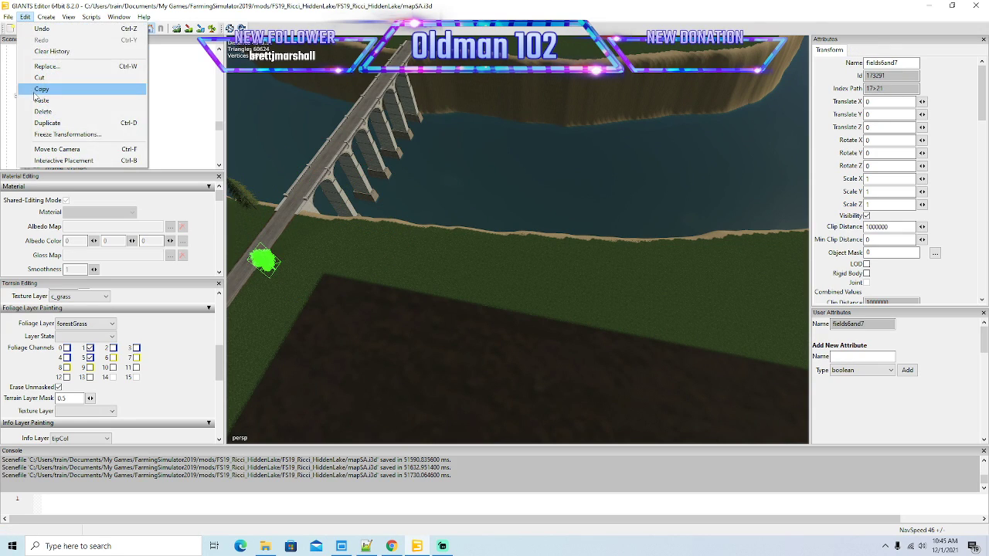
left_click(87, 143)
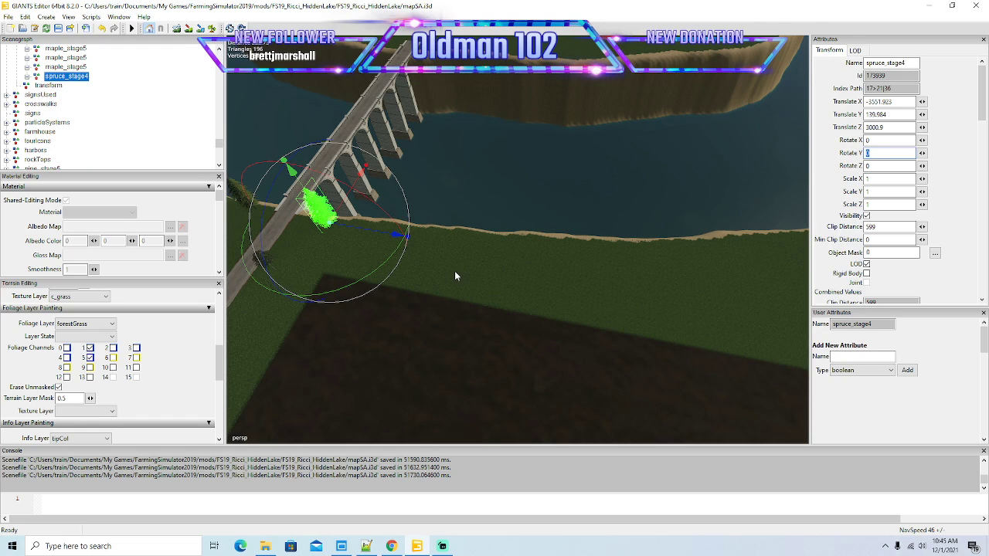
Step: Use Interactive Placement with terrain height on to line the shore with spruces from the bridge to about X -3525, Z 3206
key("ctrl+b")
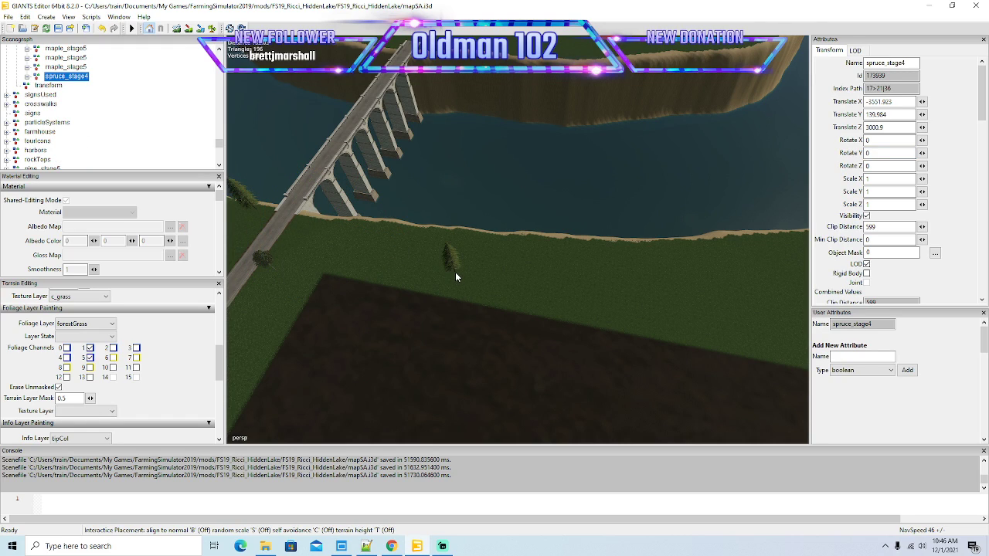
left_click(374, 229)
left_click(560, 244)
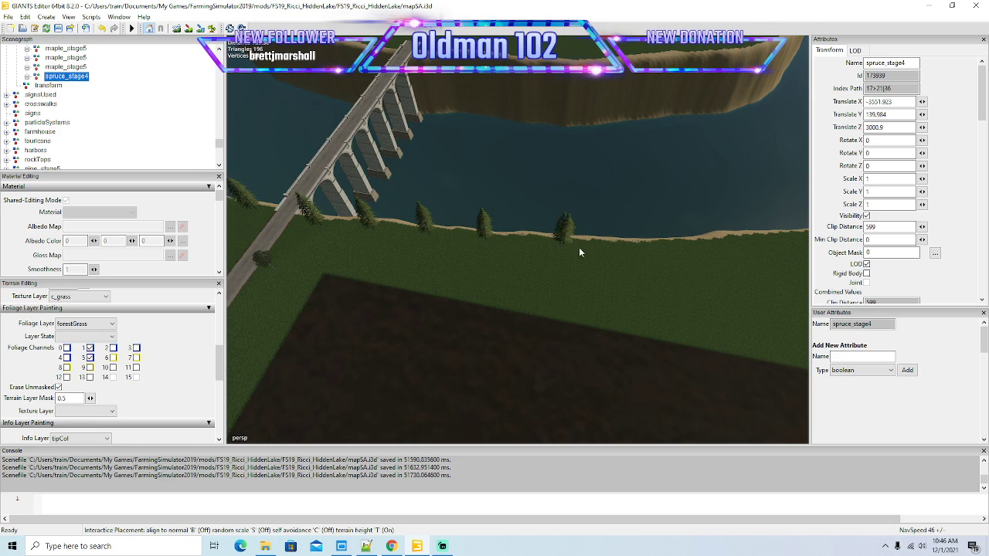
left_click(710, 250)
Step: Extend the spruce row along the lakeshore to about X -3431, Z 3391, keeping the trees at terrain height
key("d")
key("d")
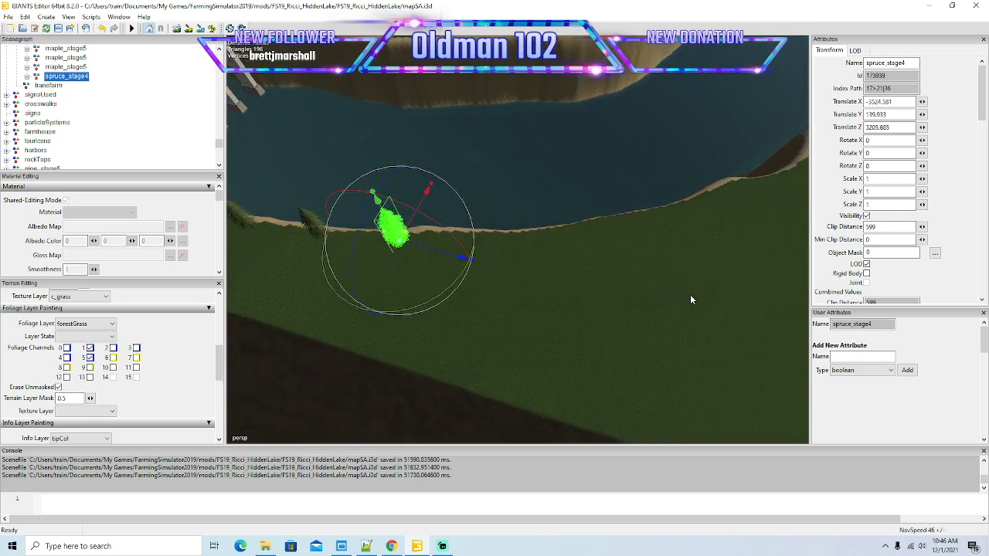
left_click_drag(657, 293, 635, 290)
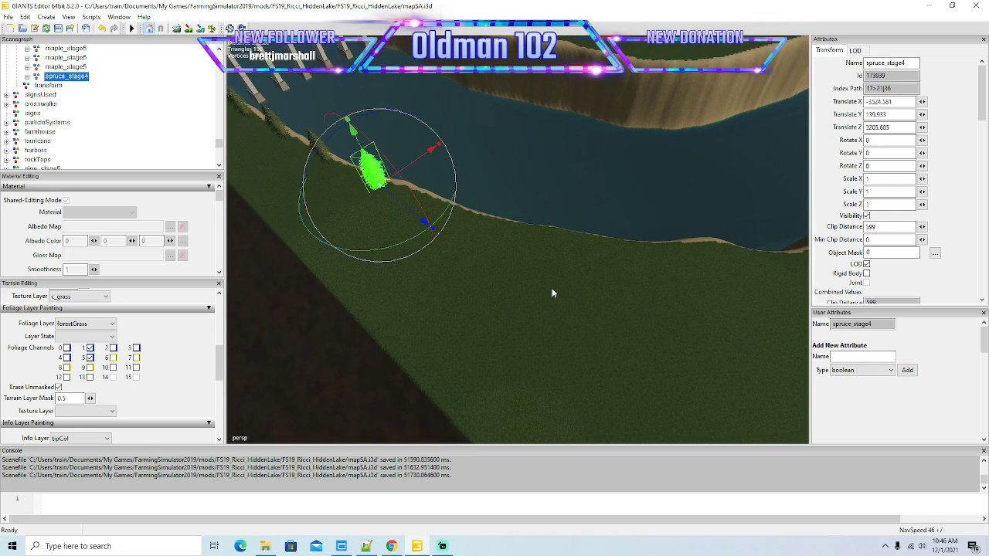
key("p")
key("t")
left_click(382, 187)
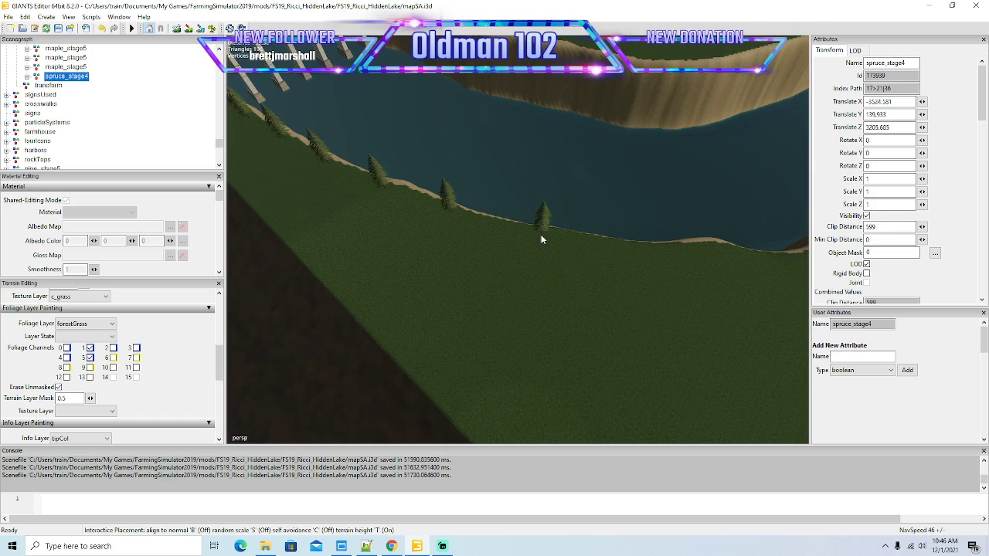
left_click(687, 254)
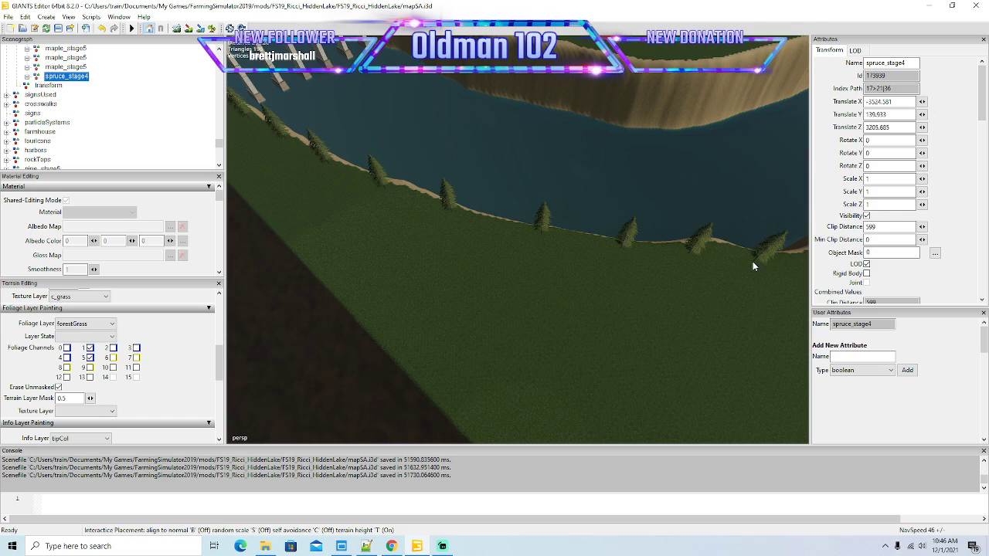
Step: Place further spruces at terrain height along the water's edge to about X -3249, Z 3513
left_click_drag(706, 302, 671, 309)
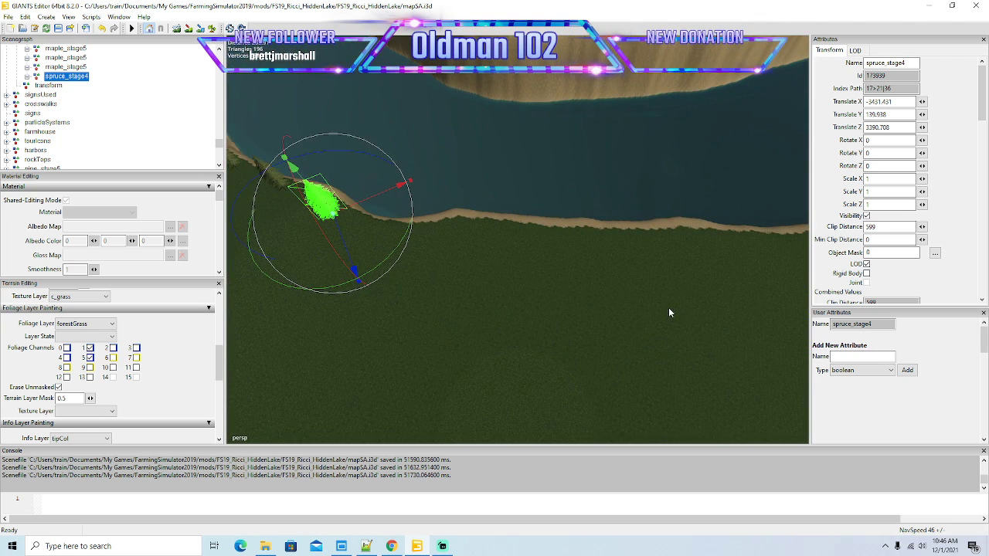
key("ctrl+b")
key("t")
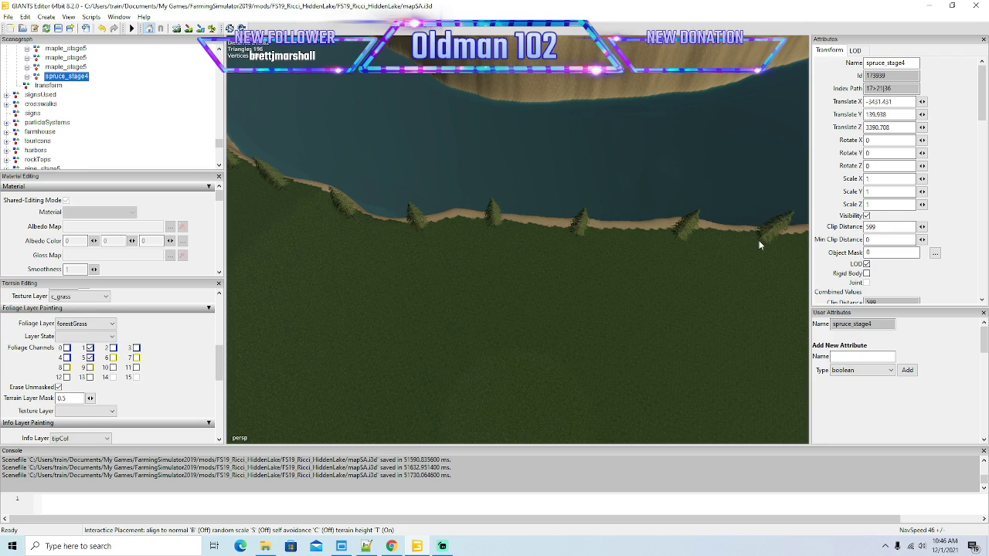
left_click(761, 240)
Step: Continue the shoreline spruces toward the field with evenly spaced copies to about X -3079, Z 3586
key("Right")
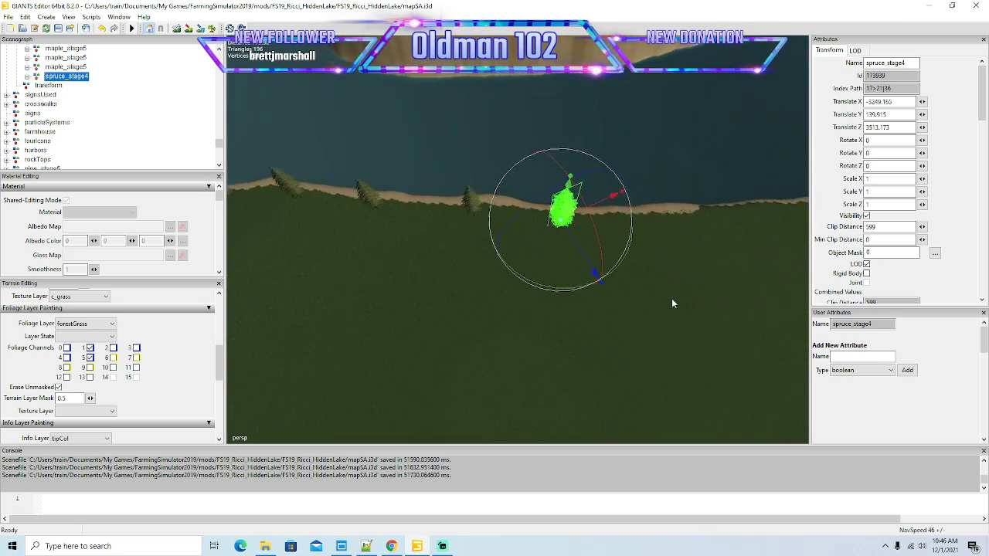
key("Right")
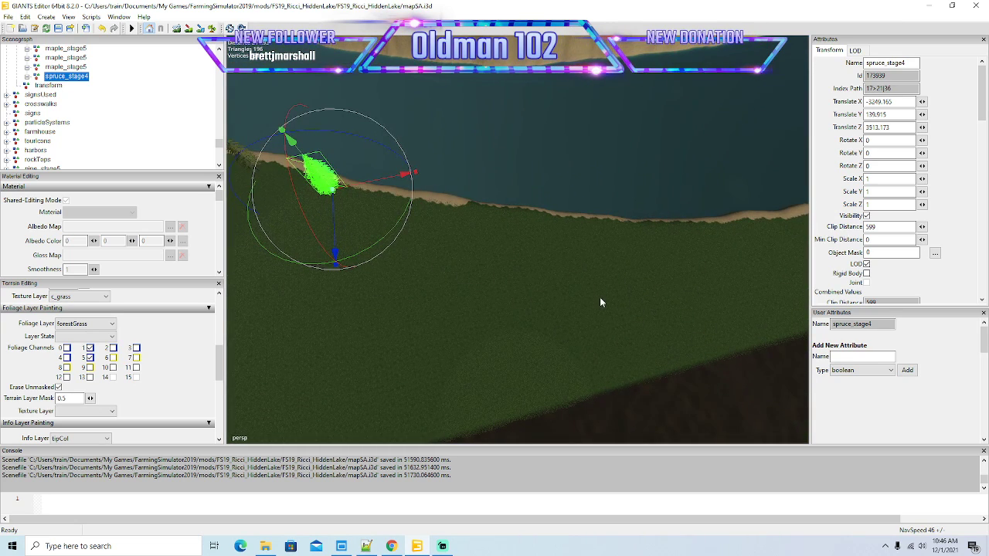
key("ctrl+b")
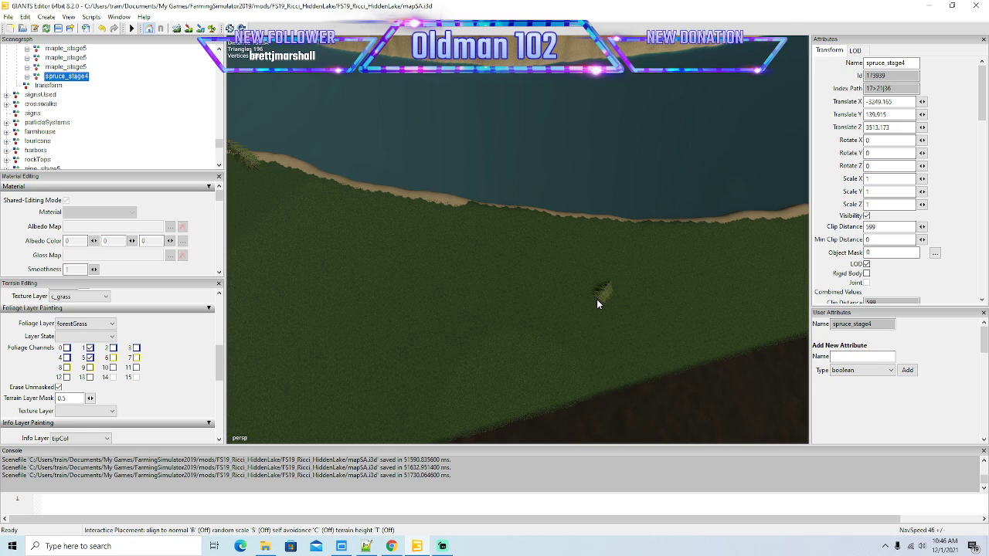
left_click(312, 185)
left_click(397, 203)
left_click(441, 220)
left_click(692, 234)
Step: Place spruces on the grass strip between the field and the lake, ending at about X -2820, Z 3614
left_click_drag(689, 263, 596, 284)
key("Right")
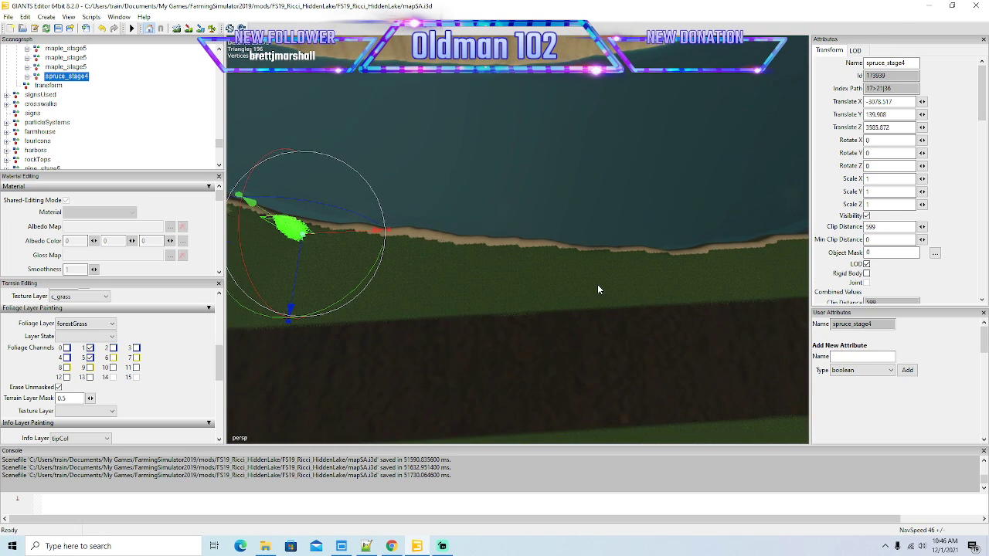
key("p")
key("t")
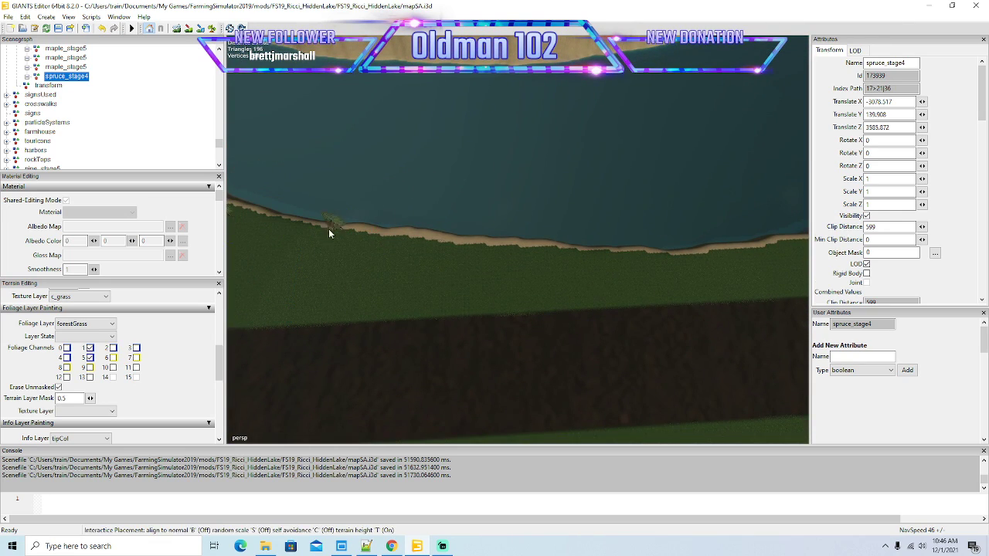
left_click(435, 245)
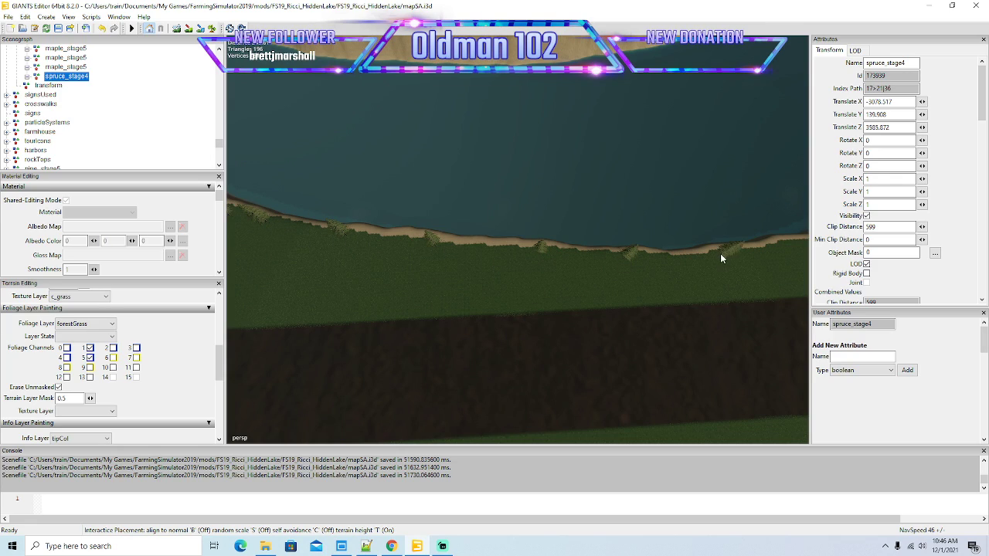
key("Escape")
Step: Carry the spruce row around the curved shore past the field to about X -2586, Z 3546
left_click_drag(694, 279, 625, 290)
key("d")
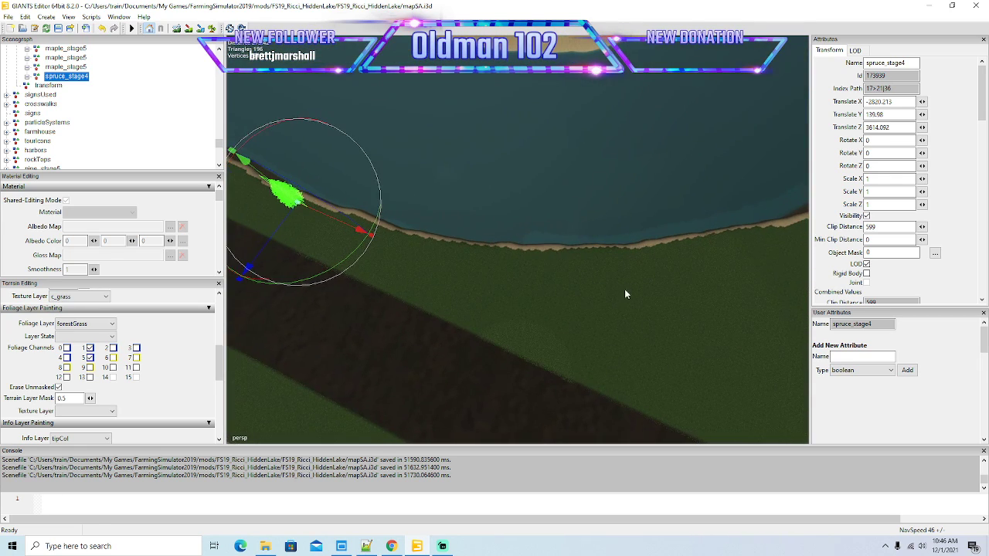
key("ctrl+m")
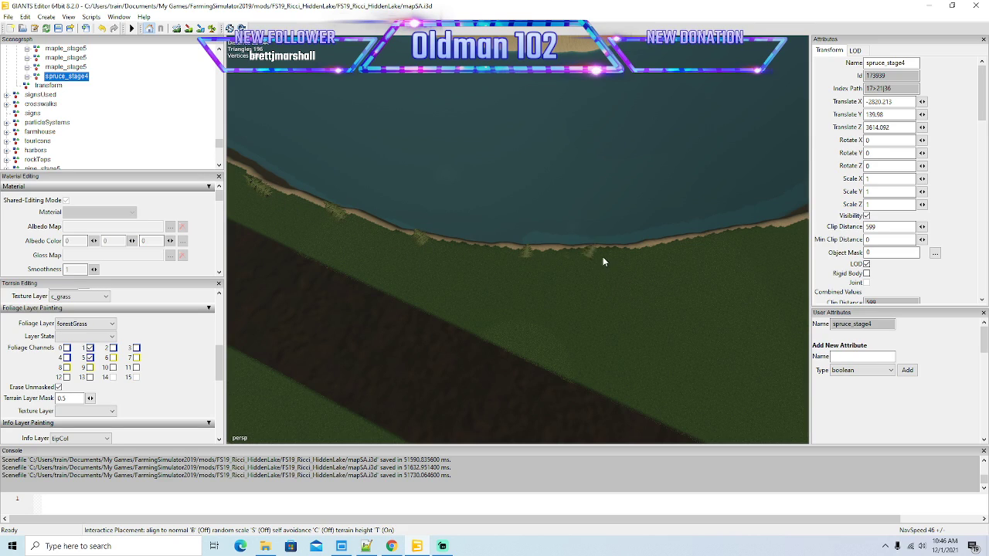
left_click(675, 251)
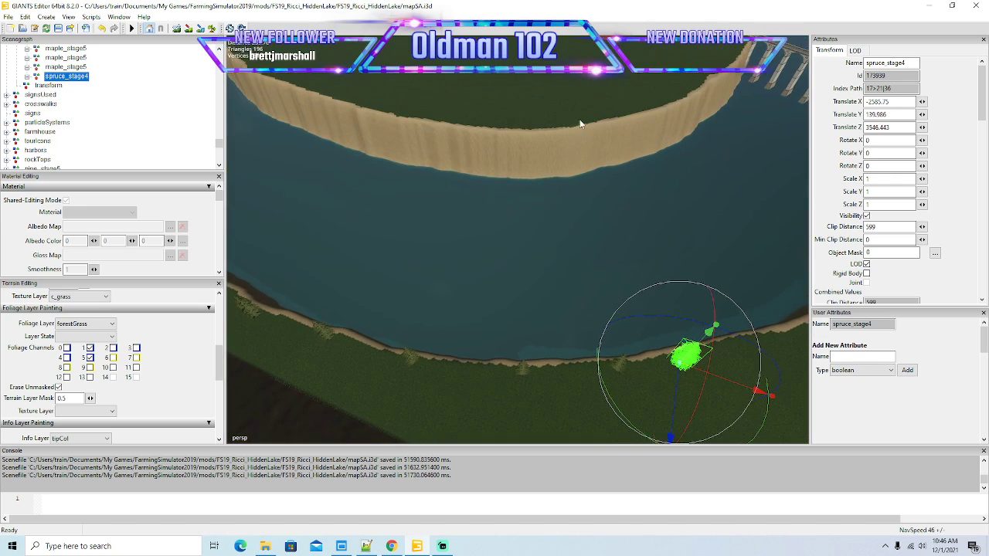
Step: Add spruces at terrain height along the shore toward the second bridge, to about X -2409, Z 3344
mouse_move(475, 270)
left_mouse_down()
mouse_move(647, 213)
mouse_move(460, 268)
left_mouse_up()
scroll(648, 213, "up", 3)
key("w")
key("s")
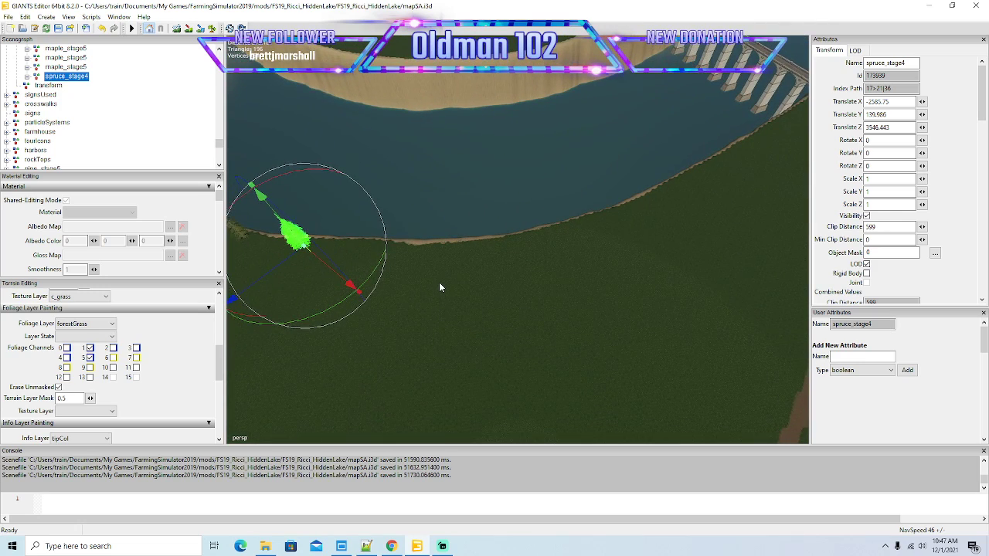
key("ctrl+b")
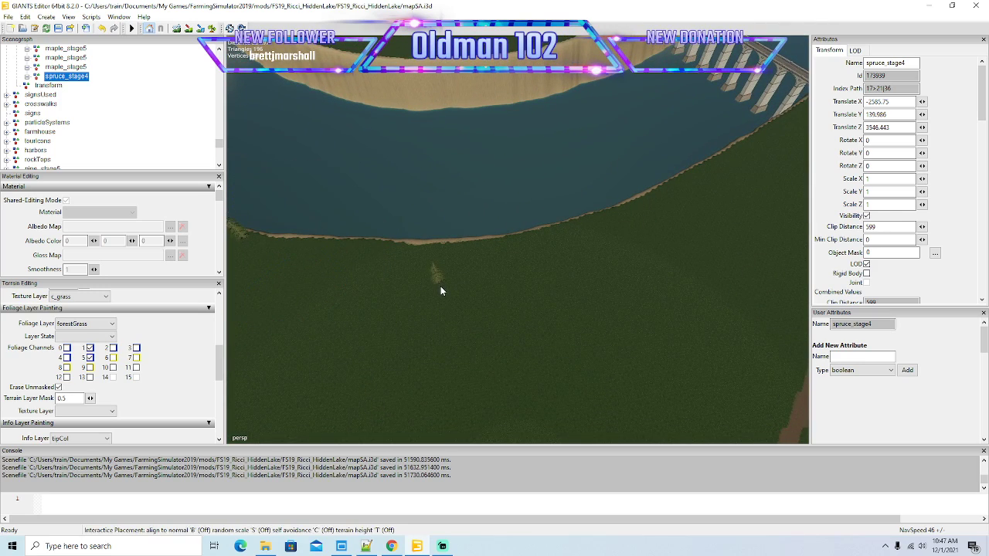
key("t")
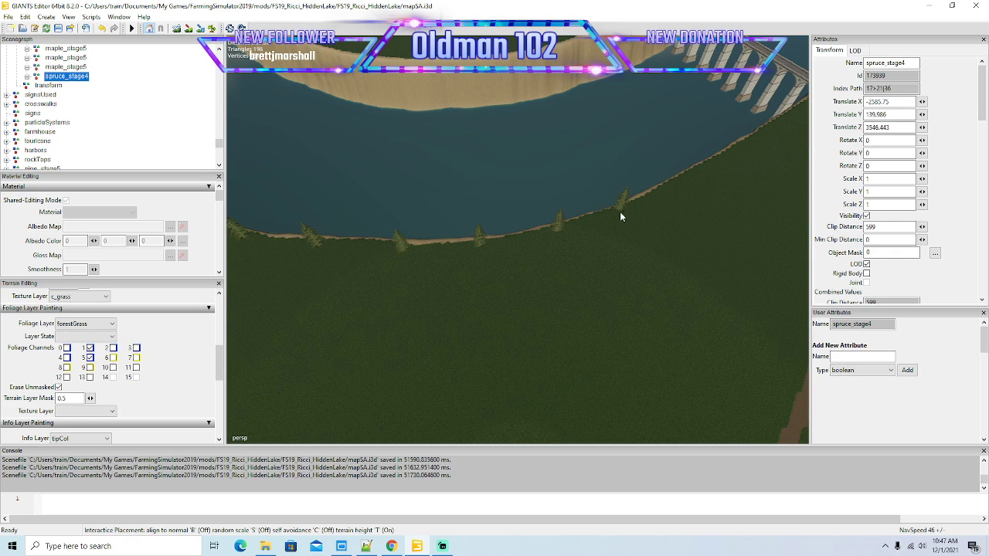
left_click(675, 185)
Step: Line the shore on both sides of the second bridge's end with spruces
key("s")
key("d")
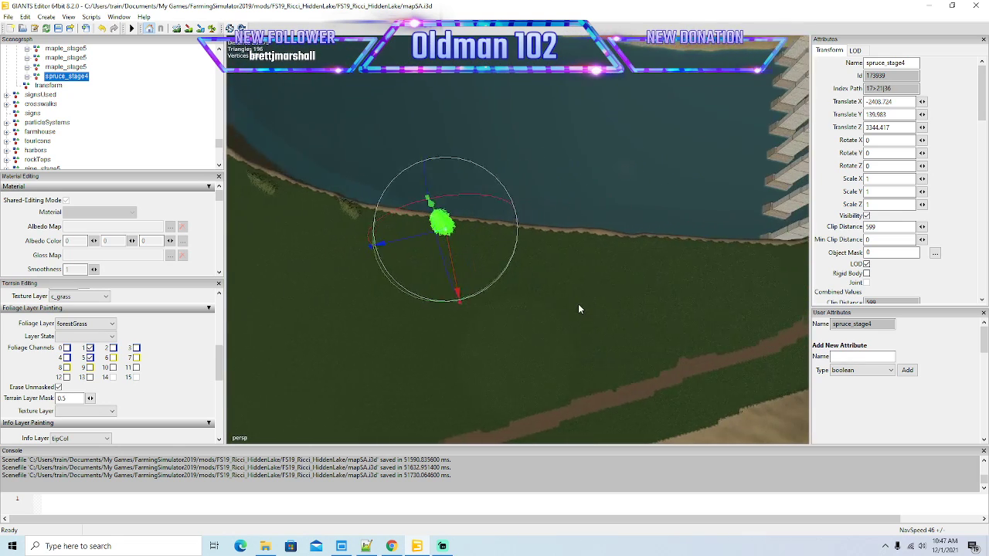
left_click_drag(572, 307, 510, 300)
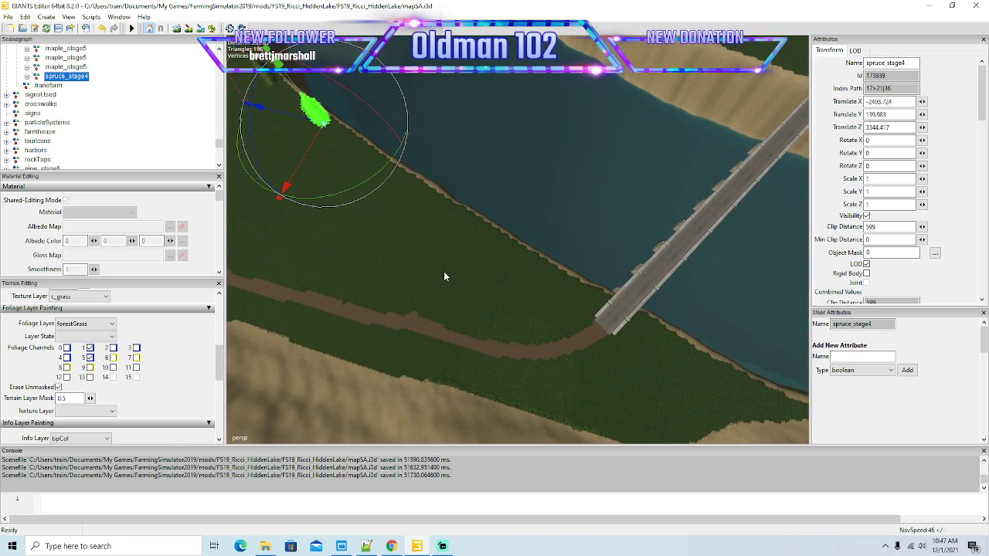
key("ctrl+b")
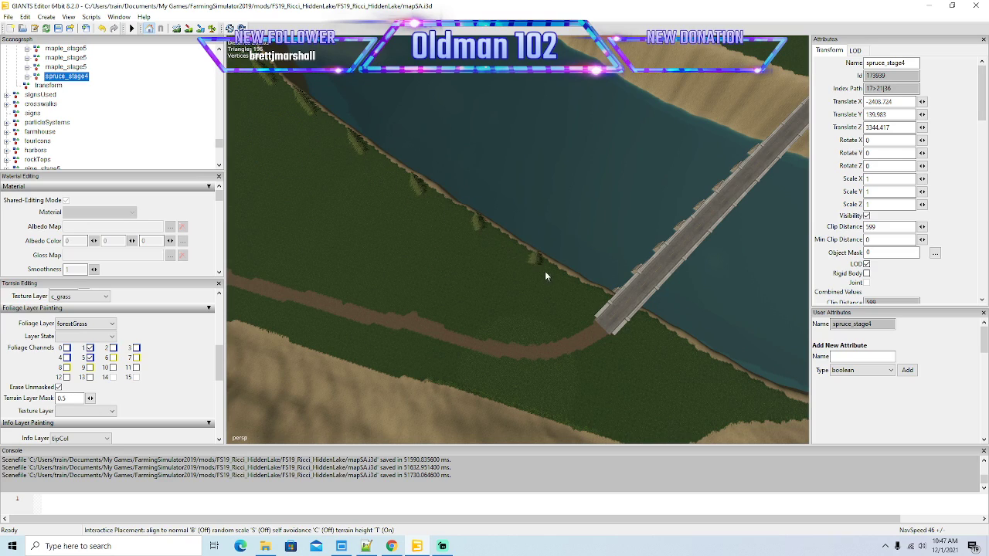
left_click(648, 324)
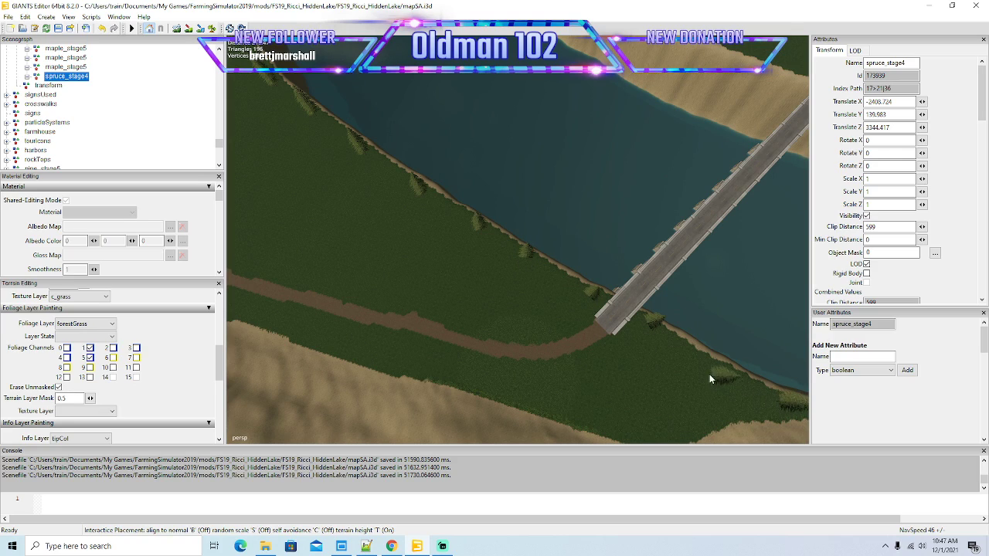
Step: Line the foot of the sand hills beyond the second bridge with spruces, ending at about X -2281, Z 3307
left_click_drag(616, 397, 484, 337)
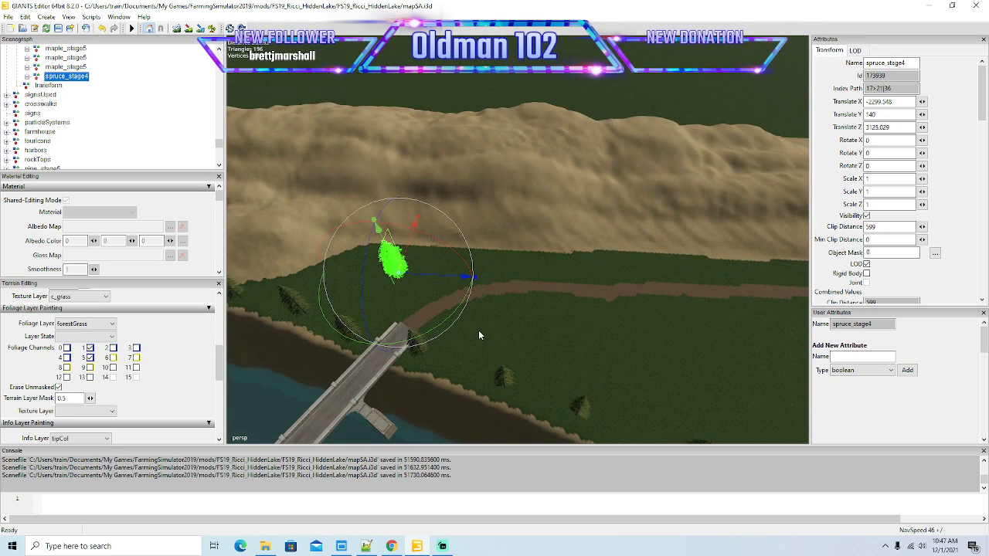
key("ctrl+b")
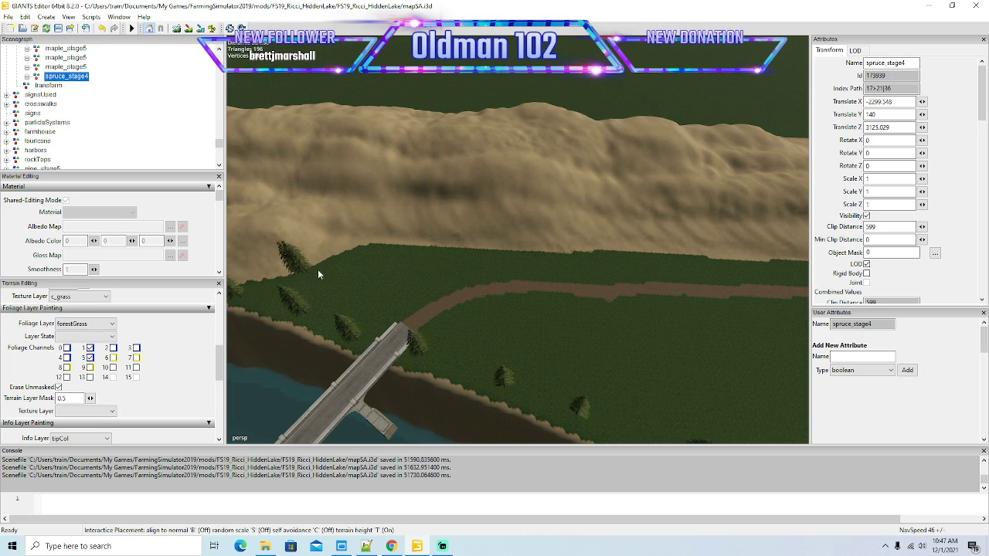
left_click(379, 251)
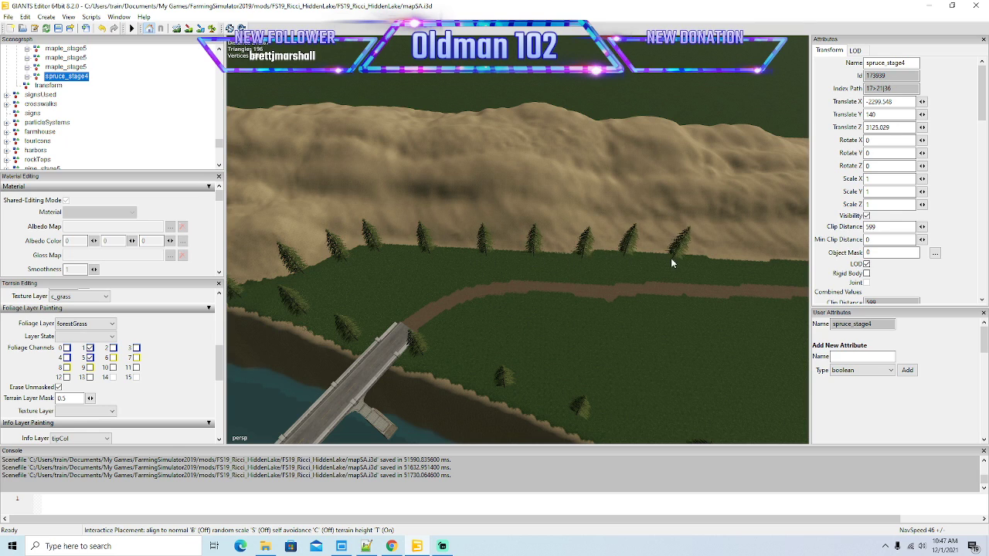
left_click(724, 262)
Step: Continue the spruce row along the foot of the hills beside the dirt path to about X -2290, Z 3541
left_click_drag(682, 327, 656, 347)
key("f")
scroll(662, 356, "down", 10)
scroll(662, 356, "down", 4)
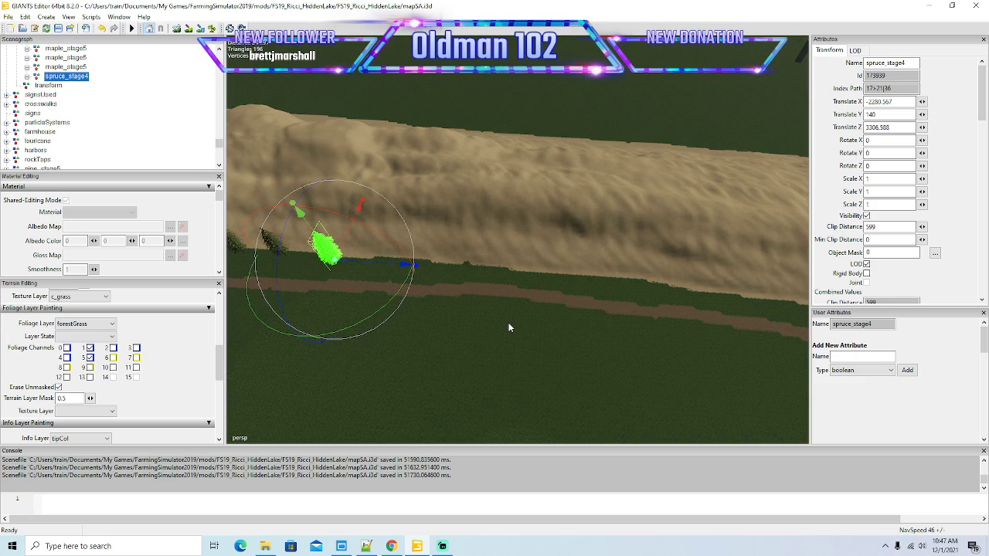
key("ctrl+b")
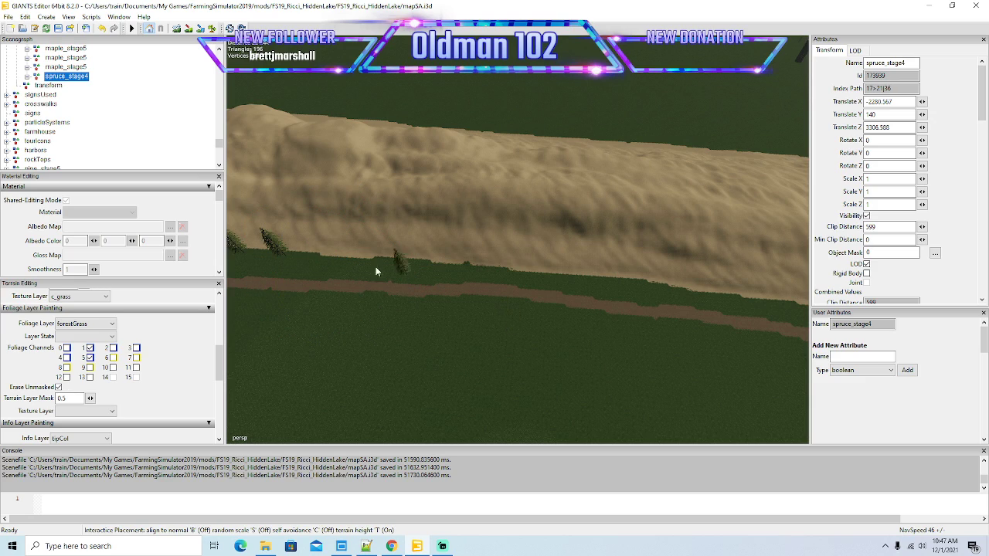
left_click(490, 273)
left_click(547, 277)
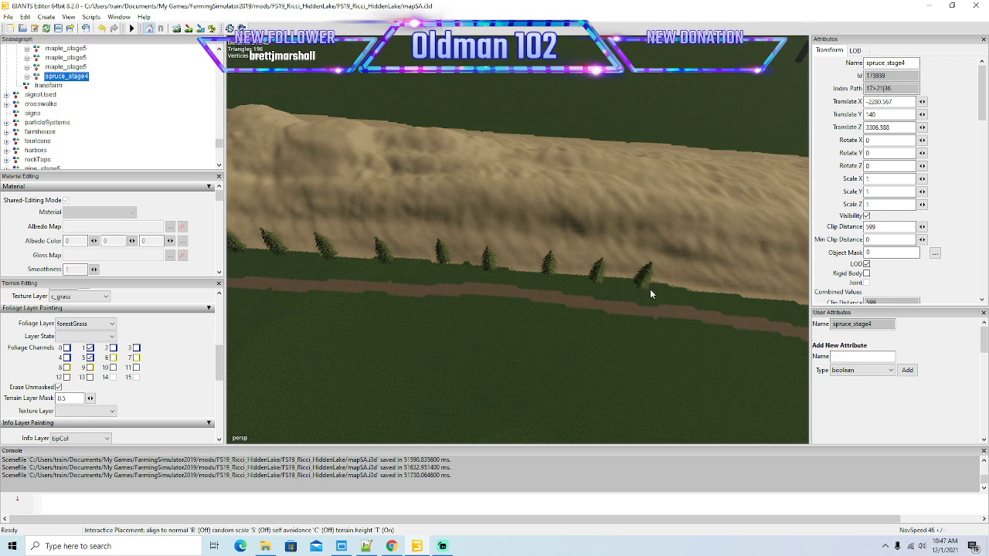
key("Escape")
Step: Extend the spruce row at terrain height up to the green truss bridge, ending at about X -2305, Z 3729
key("Right")
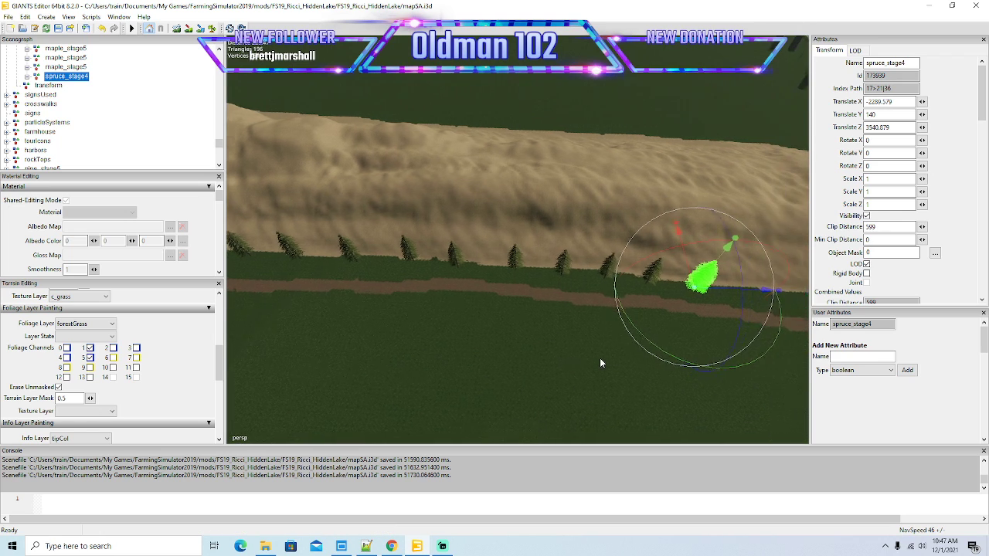
key("Right")
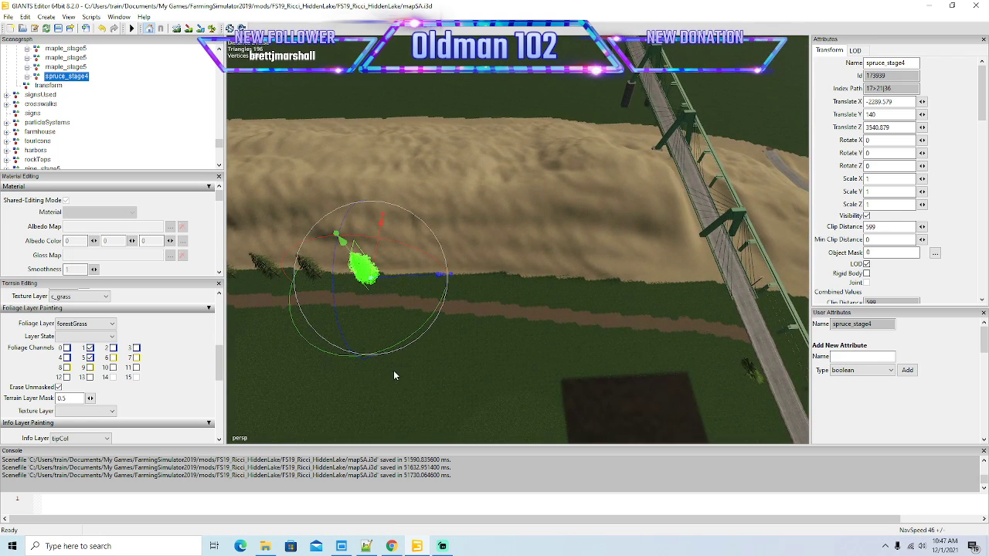
key("ctrl+b")
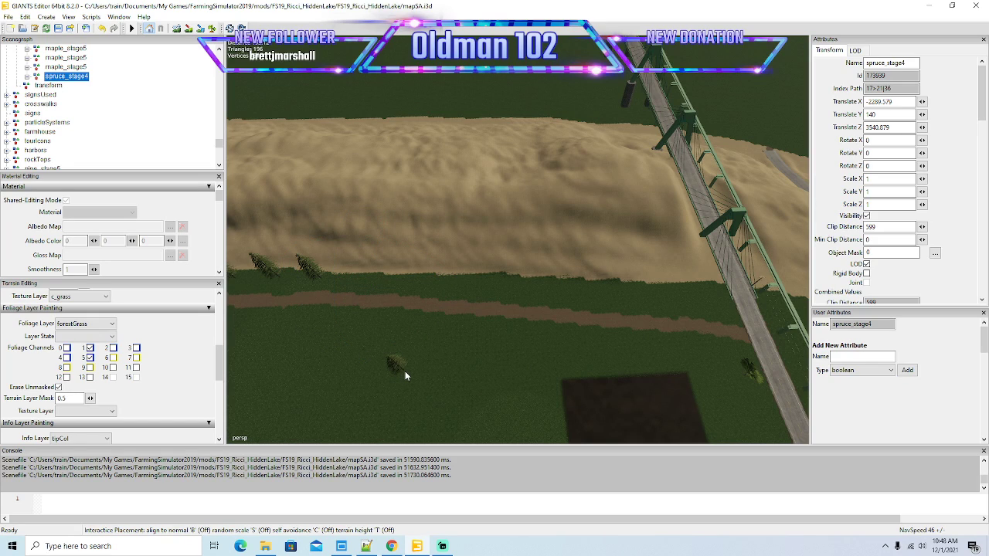
key("t")
left_click_drag(471, 284, 693, 292)
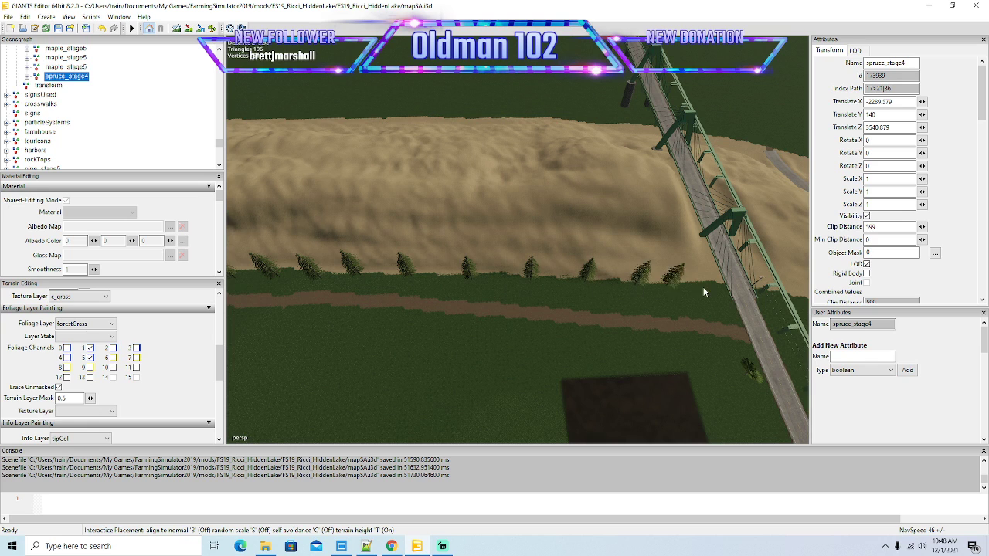
key("ctrl+b")
Step: Examine the tree rows around the fields, along the fenced road and beside the lake
left_click_drag(525, 330, 713, 282)
key("w")
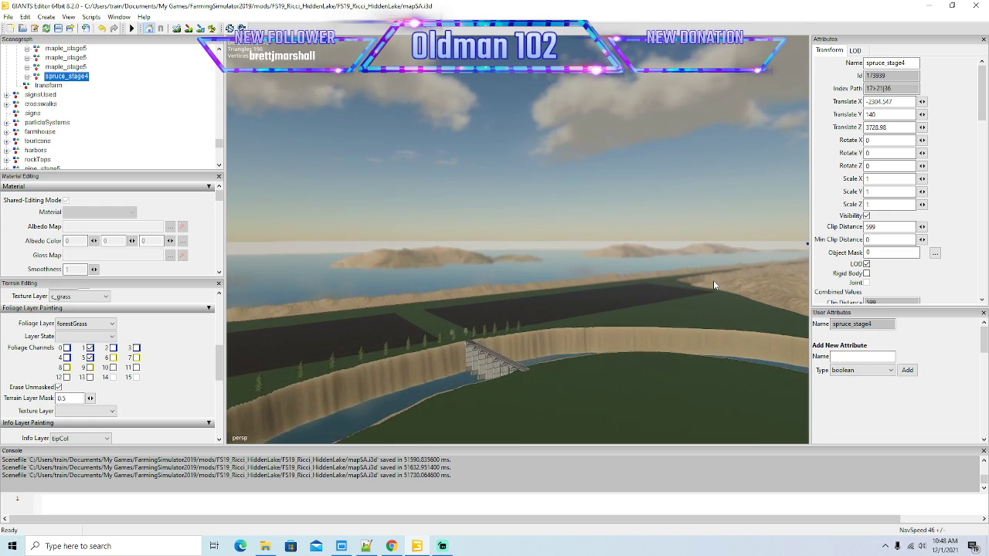
key("w")
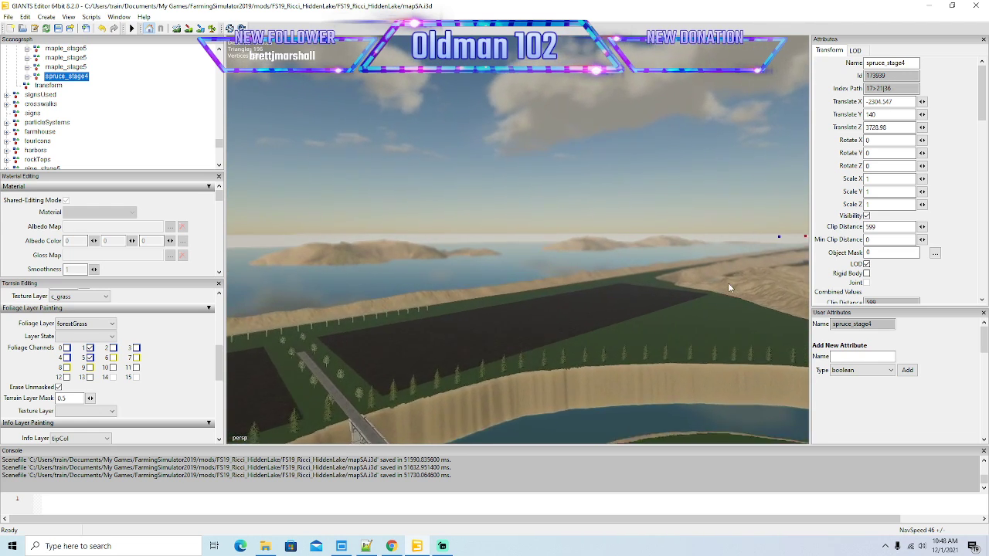
key("w")
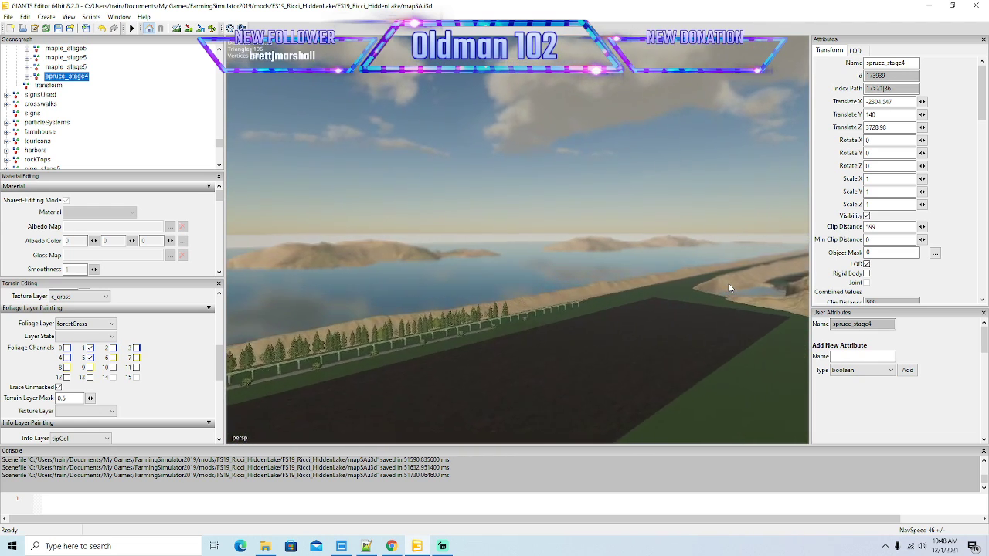
key("w")
left_click_drag(729, 283, 758, 292)
key("w")
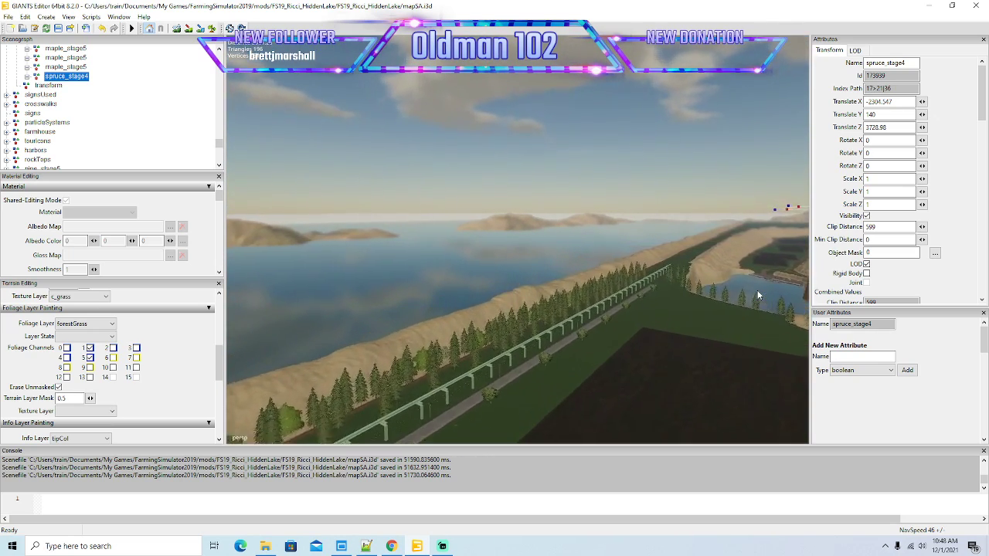
key("w")
key("w")
left_click_drag(763, 291, 492, 355)
key("s")
key("s")
key("w")
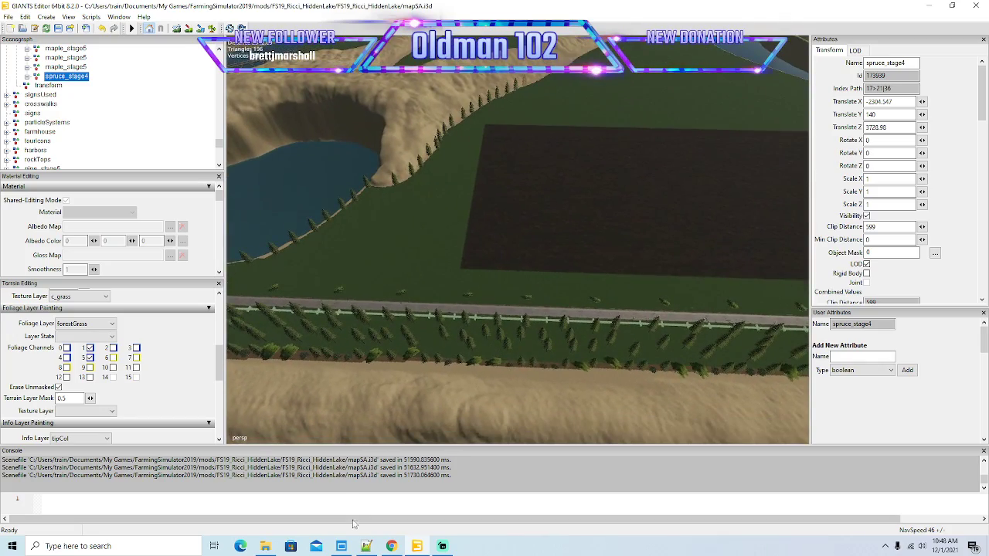
Step: Switch to Notepad++ and change the description comment of farmland id 43 in mapSA_farmlands.xml to "field5"
left_click(367, 546)
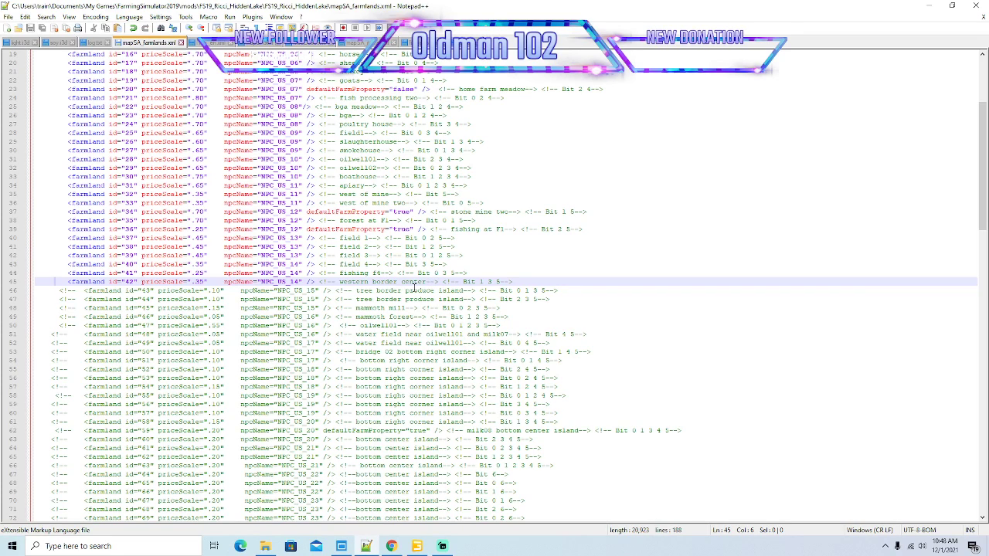
left_click(463, 290)
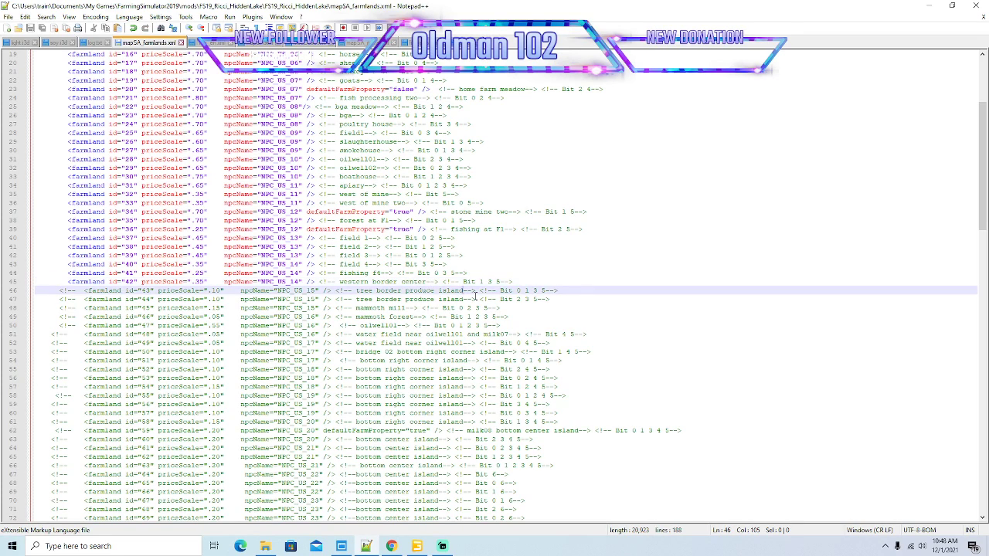
key("BackSpace")
key("BackSpace")
key("BackSpace")
key("BackSpace")
key("BackSpace")
key("BackSpace")
key("BackSpace")
key("BackSpace")
key("BackSpace")
key("BackSpace")
key("BackSpace")
key("BackSpace")
key("BackSpace")
key("BackSpace")
key("BackSpace")
key("BackSpace")
key("BackSpace")
key("BackSpace")
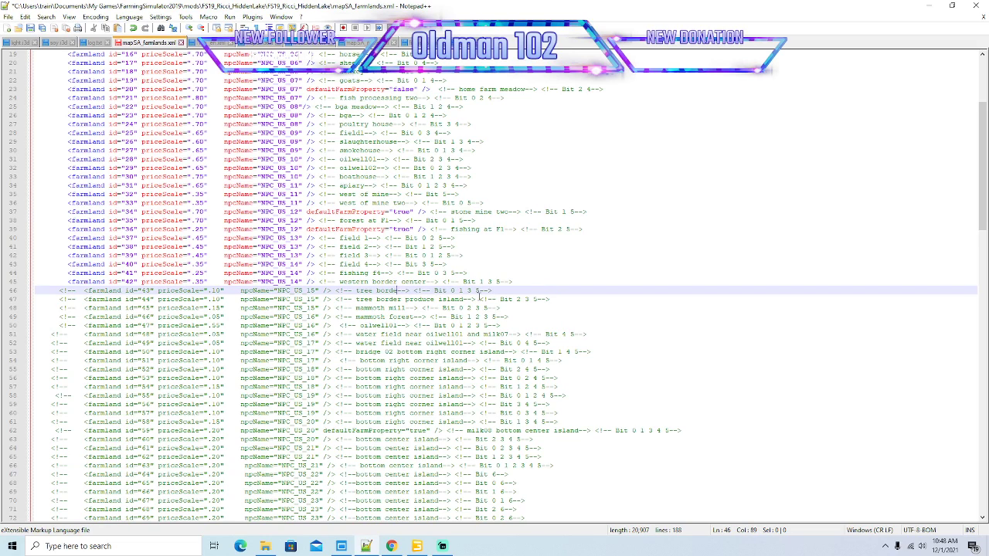
key("BackSpace")
key("BackSpace")
key("BackSpace")
key("BackSpace")
key("BackSpace")
key("BackSpace")
key("BackSpace")
key("BackSpace")
type("field")
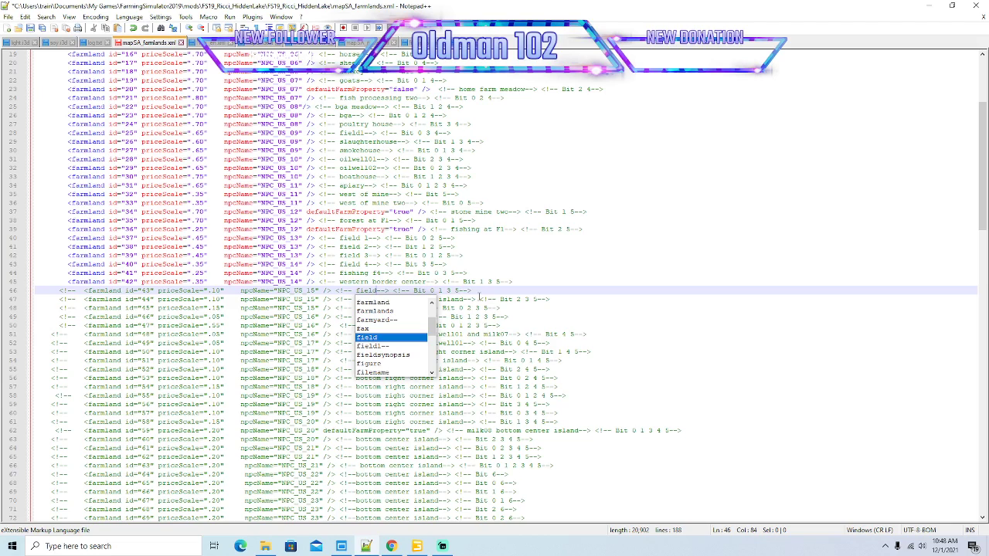
type("5")
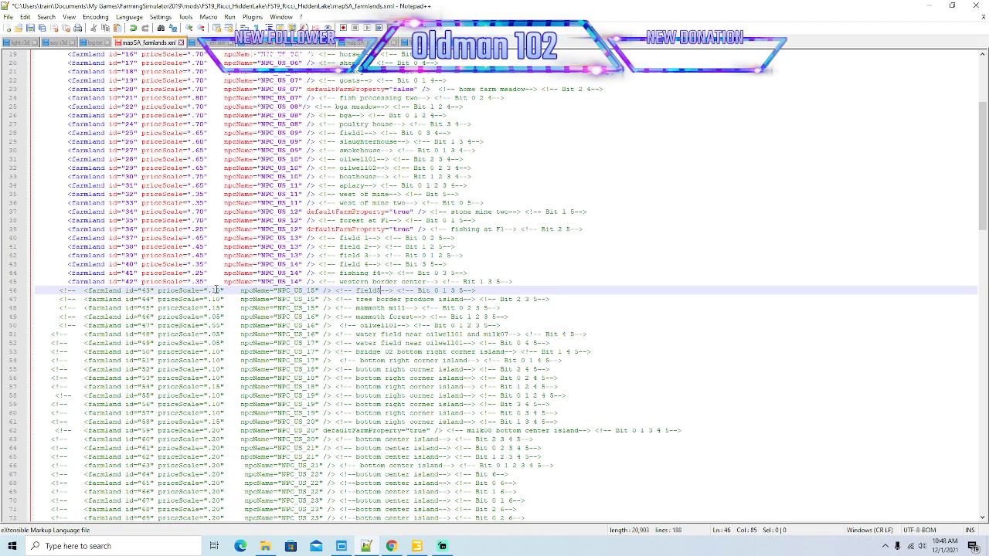
Step: Set farmland 43's priceScale to .65 and uncomment its entry, saving mapSA_farmlands.xml
key("BackSpace")
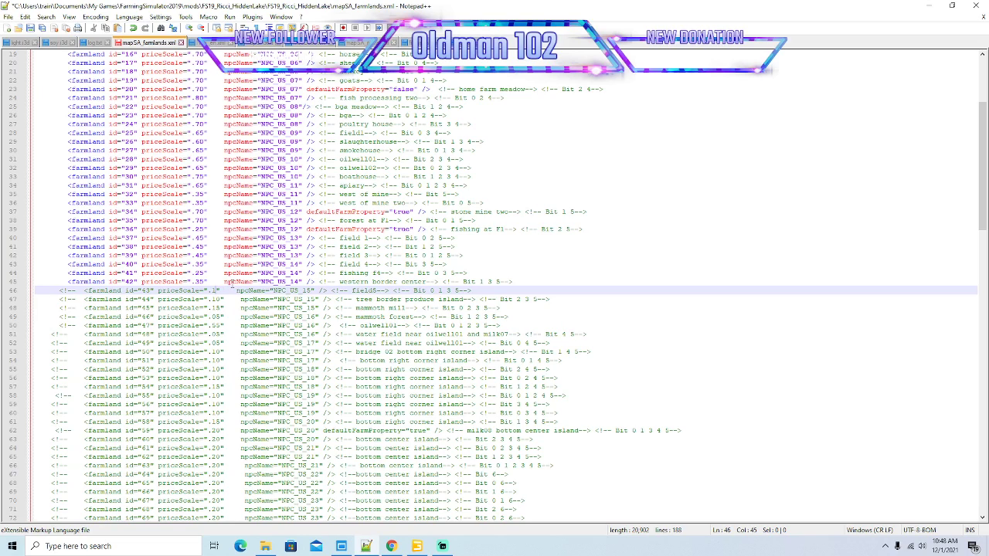
type("5")
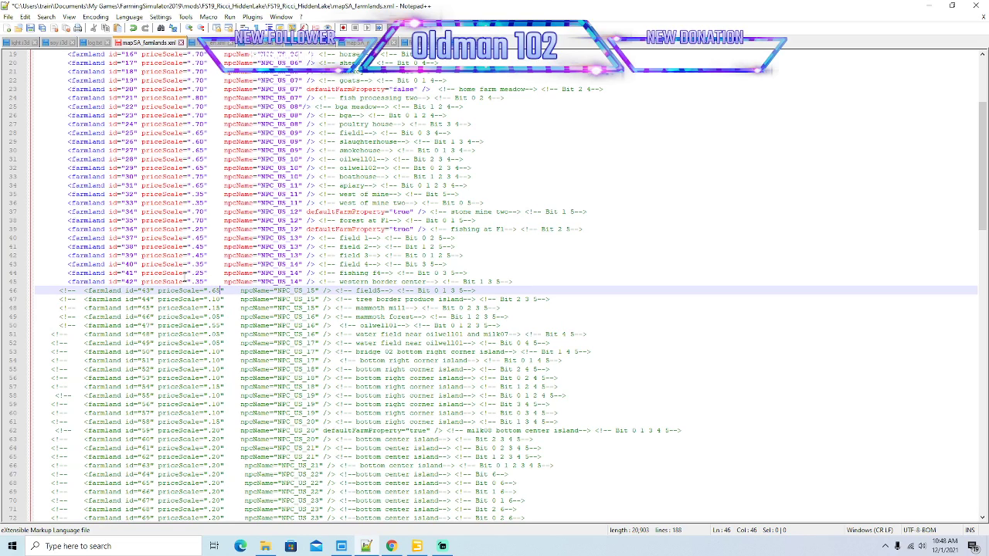
key("BackSpace")
key("BackSpace")
key("BackSpace")
key("BackSpace")
key("ctrl+s")
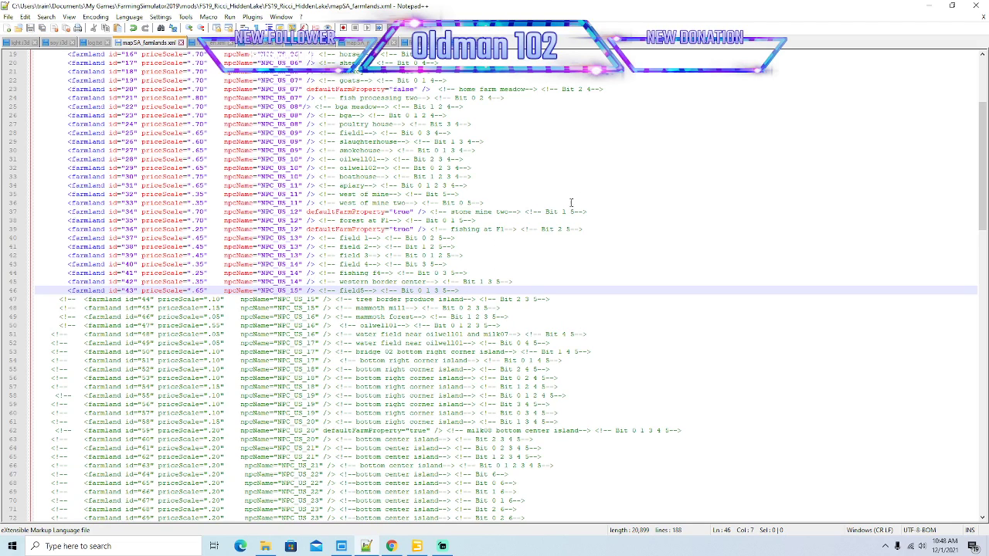
Step: Return to GIANTS Editor and set info layer painting to the farmland layer with channels 0, 1, 3 and 5 for value 43
left_click(929, 6)
left_click_drag(453, 276, 377, 302)
scroll(220, 356, "down", 3)
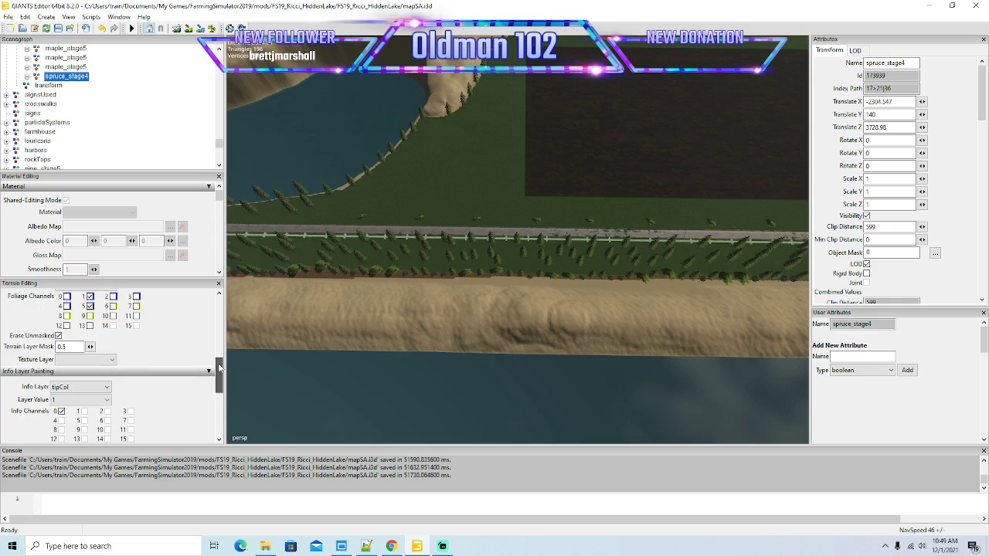
left_click(95, 358)
left_click(77, 378)
left_click(84, 380)
left_click(131, 380)
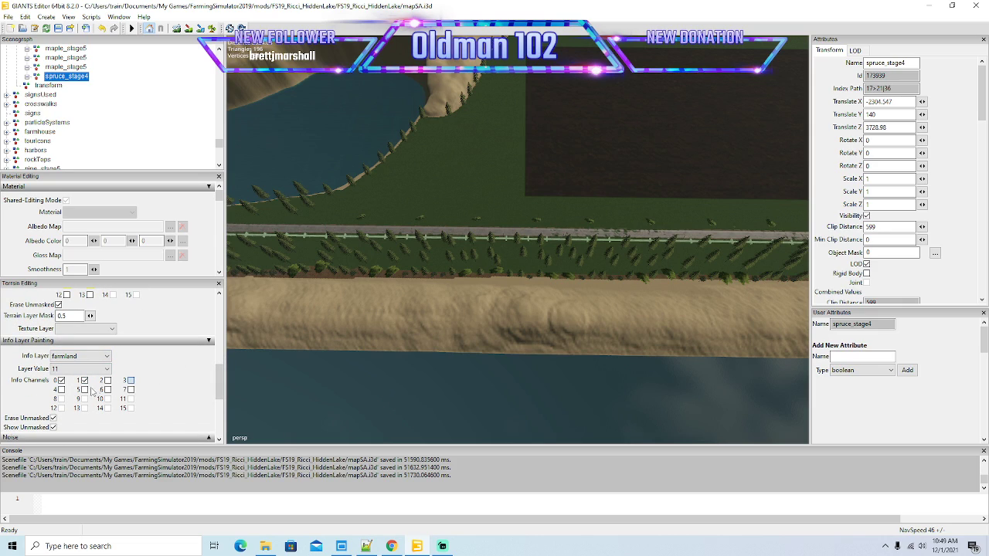
left_click(366, 546)
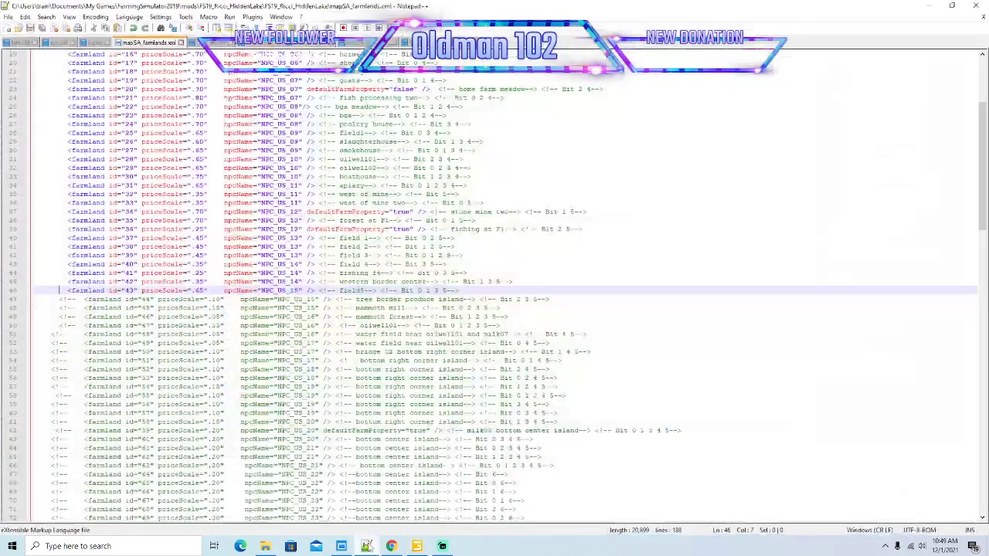
left_click(931, 6)
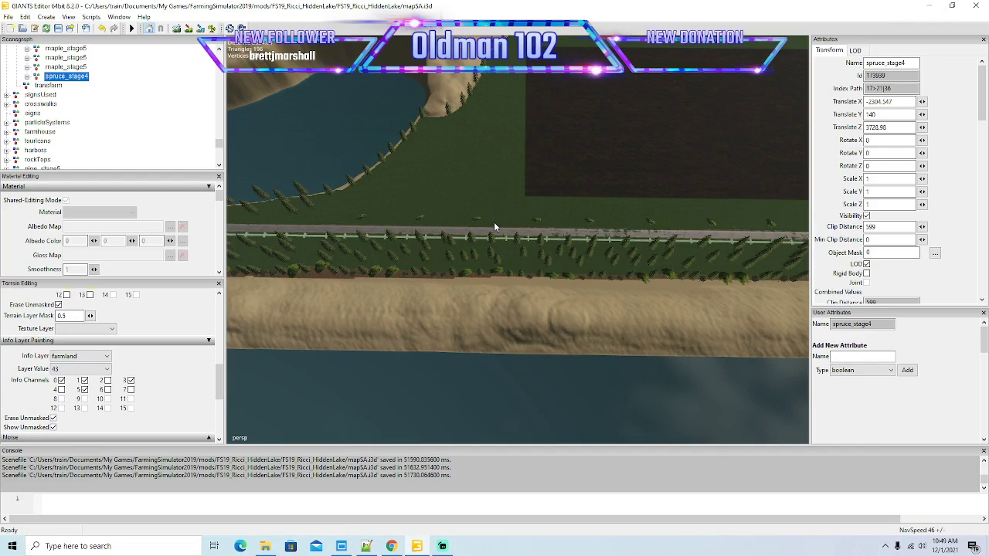
Step: Paint farmland 43 over the grass strip between the lake's spruces and the field, down to the road
left_click(200, 28)
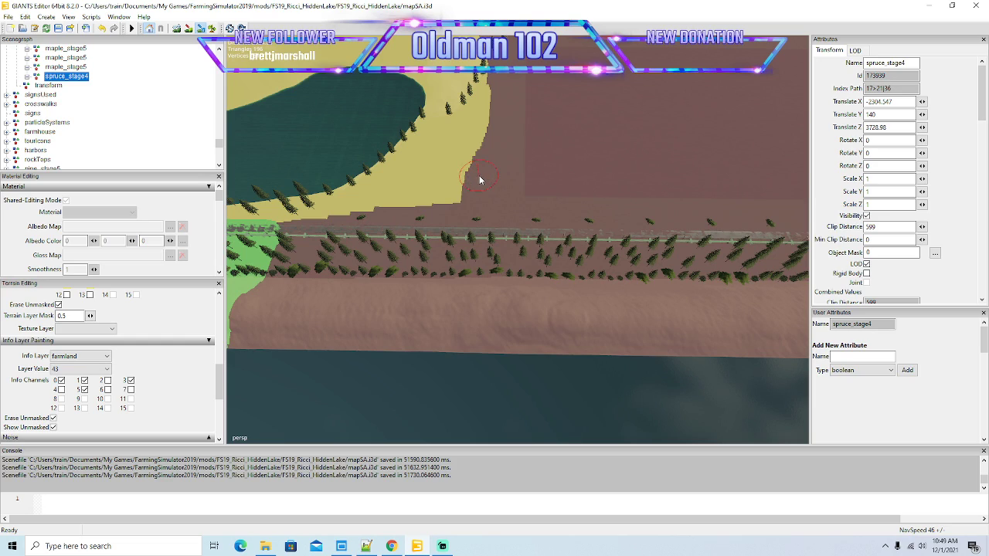
mouse_move(515, 85)
left_mouse_down()
mouse_move(465, 97)
mouse_move(447, 147)
mouse_move(368, 212)
left_mouse_up()
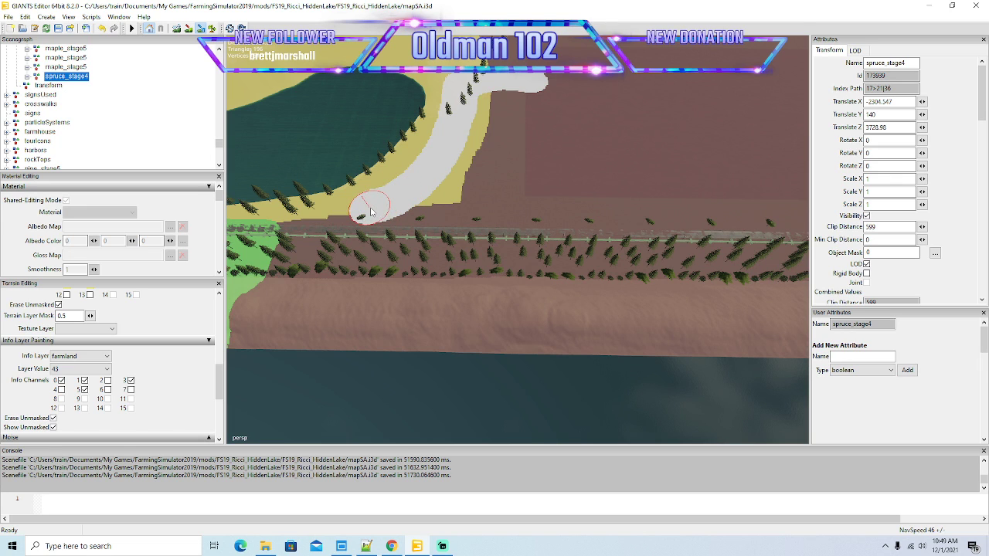
left_click(191, 31)
mouse_move(440, 209)
left_mouse_down()
mouse_move(382, 141)
mouse_move(360, 153)
left_mouse_up()
scroll(382, 137, "up", 6)
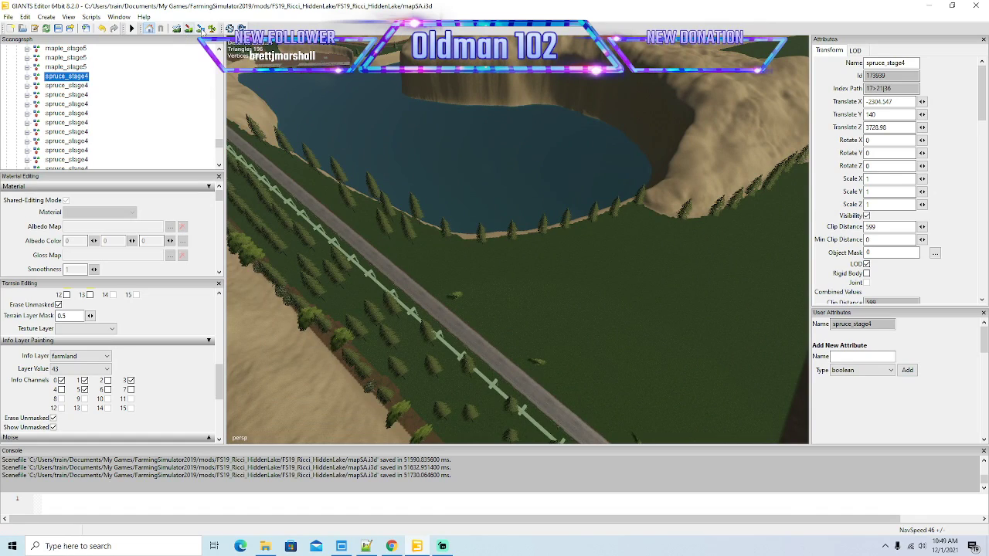
left_click(200, 28)
mouse_move(661, 206)
left_mouse_down()
mouse_move(506, 257)
mouse_move(389, 242)
mouse_move(520, 346)
left_mouse_up()
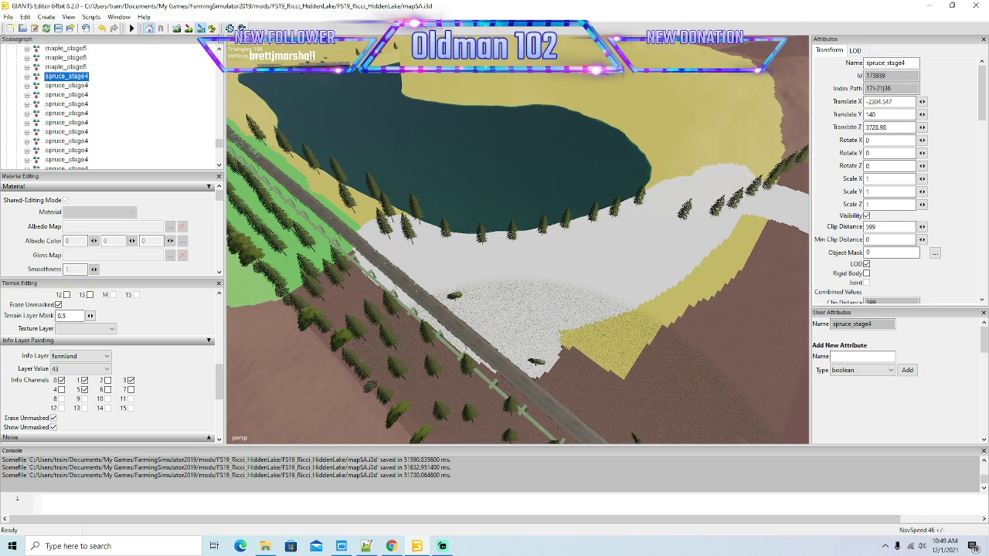
Step: Extend farmland 43 across the road, the fenced spruce belt and the sandy slope down to the water
left_click(202, 29)
scroll(421, 190, "down", 4)
scroll(425, 192, "down", 5)
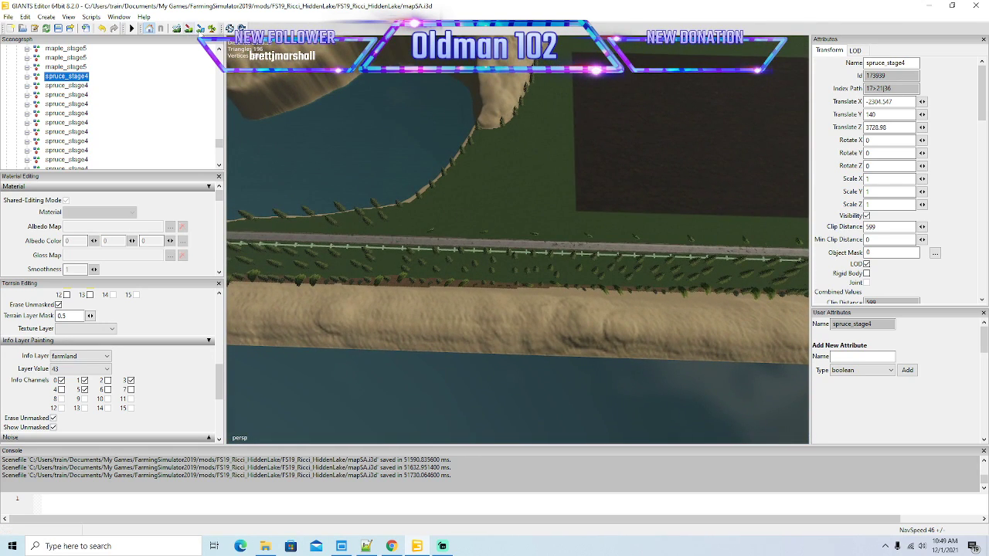
left_click(200, 28)
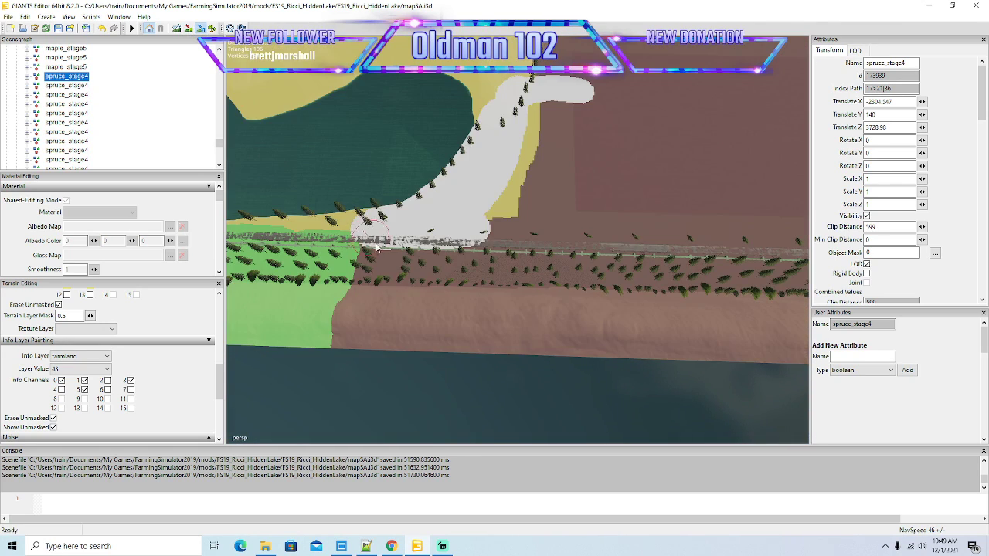
mouse_move(345, 303)
left_mouse_down()
mouse_move(349, 333)
mouse_move(395, 340)
mouse_move(624, 335)
mouse_move(593, 261)
mouse_move(503, 246)
mouse_move(390, 260)
mouse_move(574, 278)
mouse_move(382, 289)
mouse_move(378, 307)
mouse_move(606, 309)
left_mouse_up()
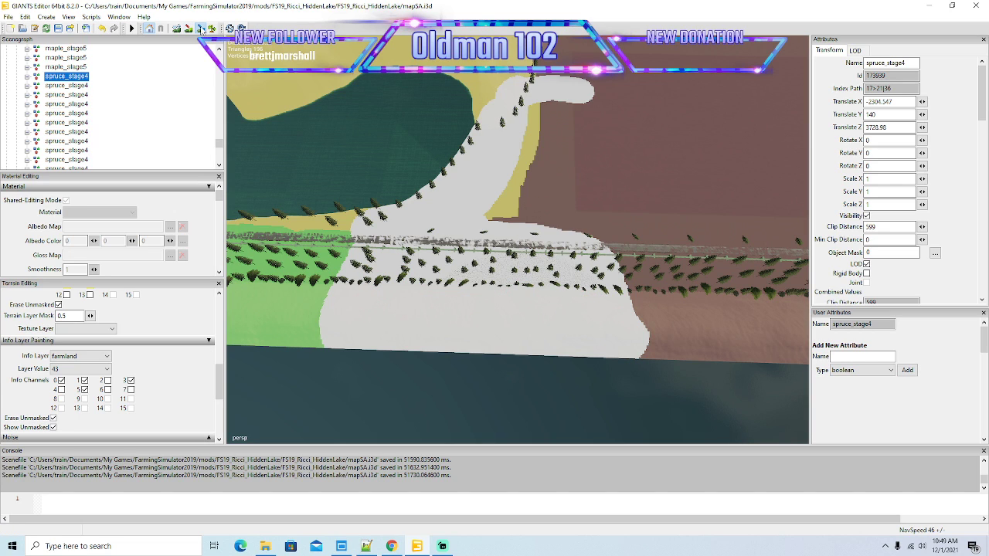
left_click(202, 29)
key("Right")
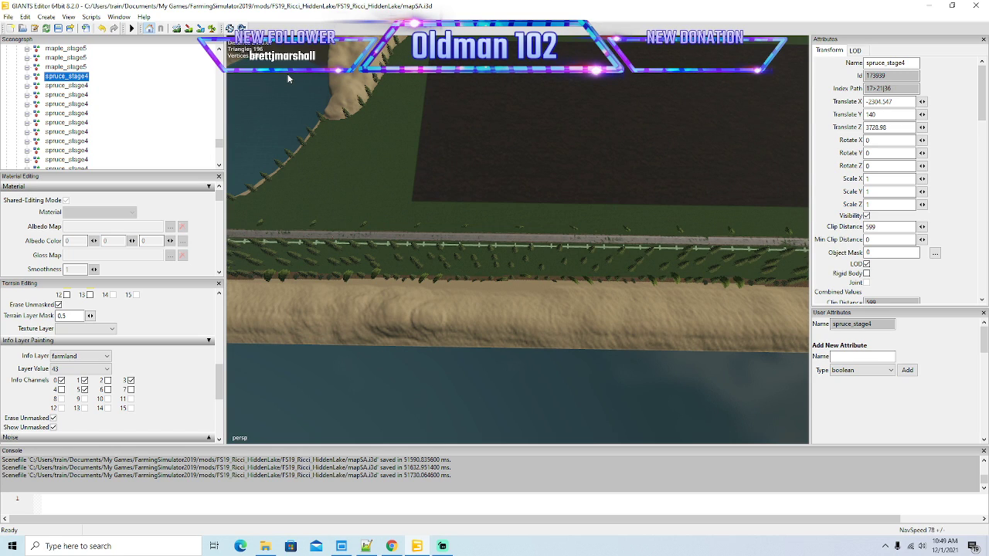
Step: Paint farmland 43 along the road, fenced spruce belt and sandy slope below the field, and up the field's lake side
scroll(304, 86, "down", 6)
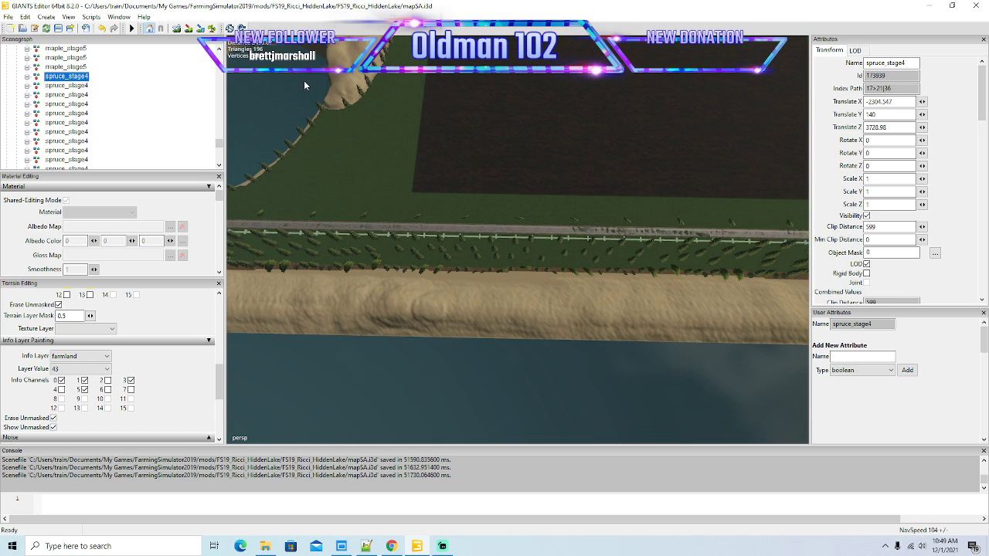
left_click_drag(304, 92, 300, 123)
left_click(202, 30)
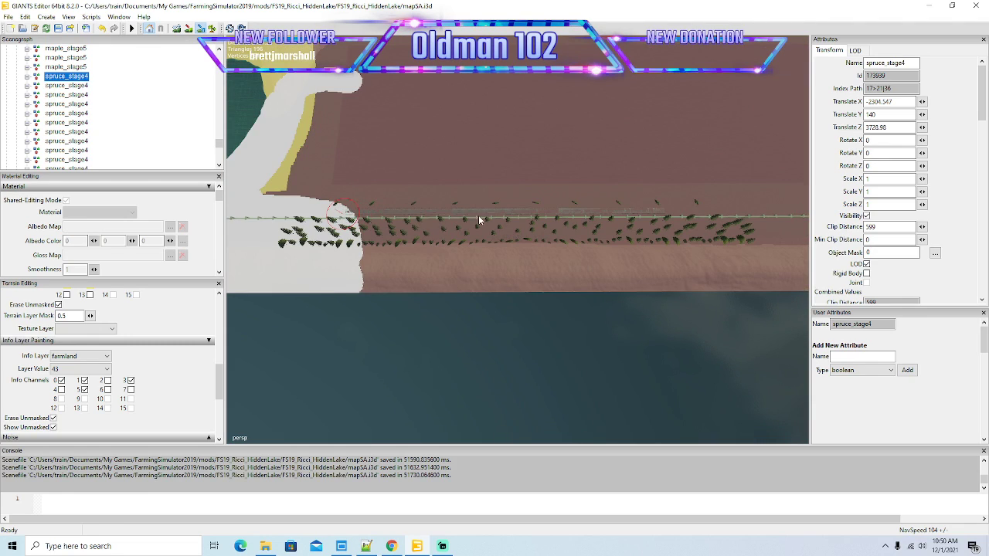
left_click_drag(479, 220, 457, 231)
mouse_move(306, 213)
left_mouse_down()
mouse_move(276, 181)
mouse_move(327, 126)
mouse_move(332, 96)
left_mouse_up()
mouse_move(325, 197)
left_mouse_down()
mouse_move(313, 199)
mouse_move(726, 222)
mouse_move(741, 278)
mouse_move(366, 284)
mouse_move(369, 246)
mouse_move(715, 246)
left_mouse_up()
mouse_move(376, 258)
left_mouse_down()
mouse_move(364, 255)
mouse_move(660, 272)
left_mouse_up()
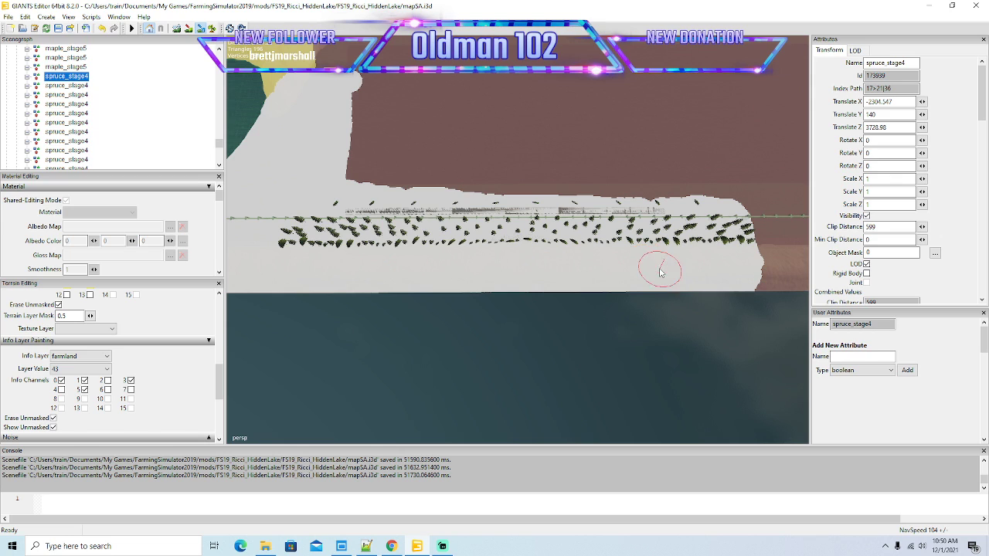
Step: Examine the road, fence and spruce belt running between the field and the sandy coast
left_click(202, 28)
mouse_move(459, 164)
left_mouse_down()
mouse_move(543, 143)
mouse_move(574, 101)
mouse_move(411, 187)
mouse_move(315, 132)
mouse_move(392, 157)
mouse_move(380, 148)
mouse_move(175, 199)
left_mouse_up()
scroll(389, 154, "up", 10)
left_click_drag(526, 208, 291, 198)
scroll(232, 207, "down", 8)
scroll(250, 210, "up", 4)
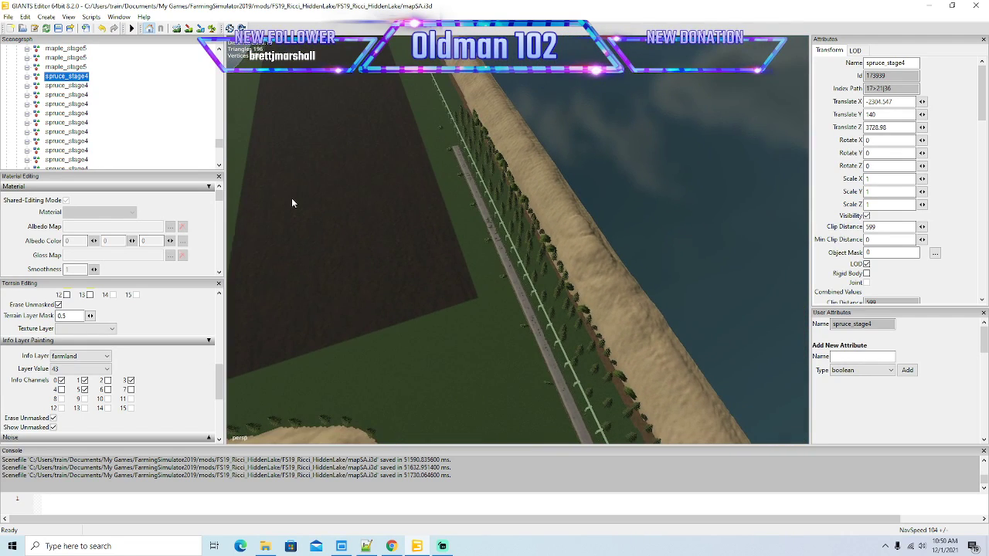
left_click_drag(584, 236, 393, 203)
scroll(537, 309, "up", 6)
scroll(336, 133, "down", 6)
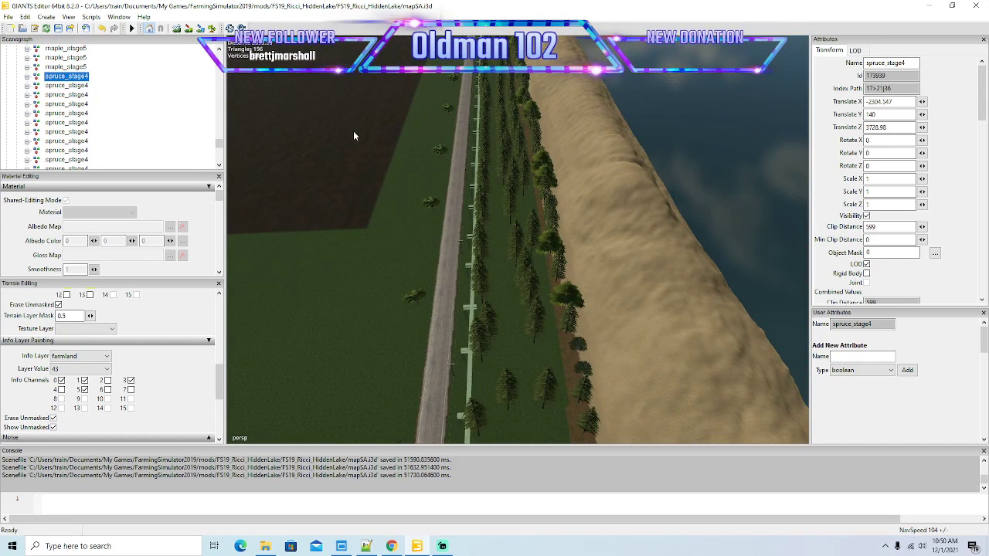
scroll(515, 193, "up", 1)
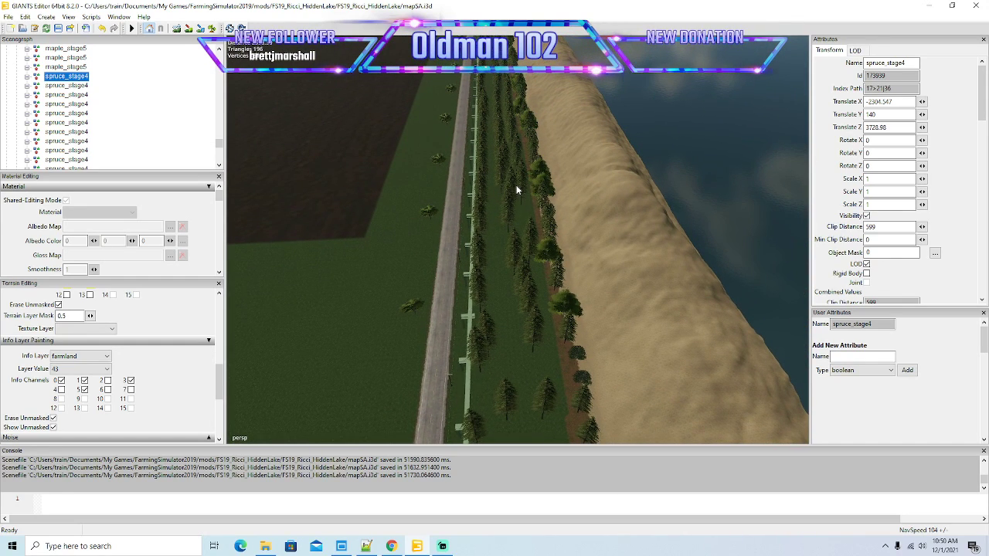
scroll(514, 185, "down", 3)
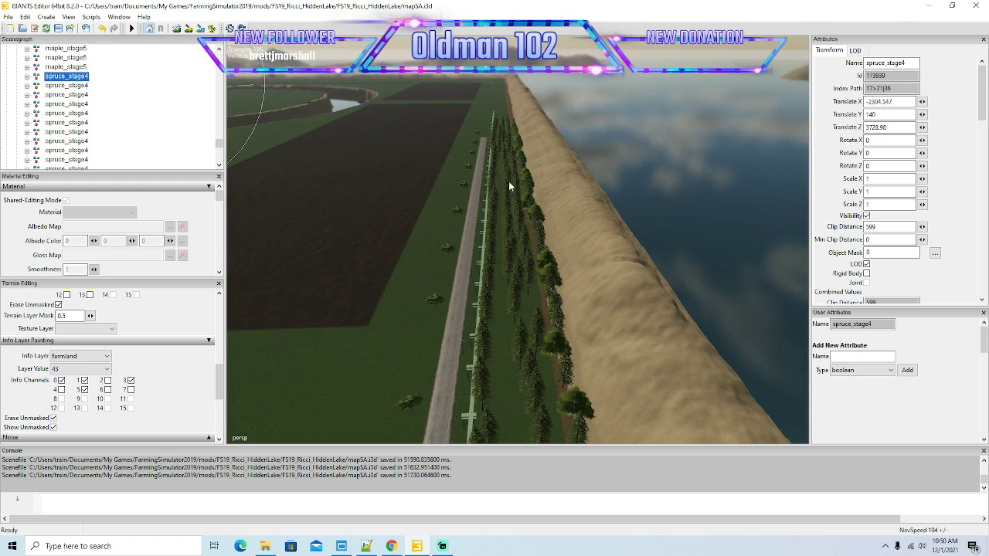
scroll(514, 305, "down", 2)
scroll(514, 241, "up", 4)
Step: Outline farmland 43 around field5, along the sand ridge, the river bank and the gap to the neighbouring field, down to the coast
left_click_drag(510, 291, 712, 312)
scroll(699, 310, "down", 6)
scroll(711, 306, "down", 5)
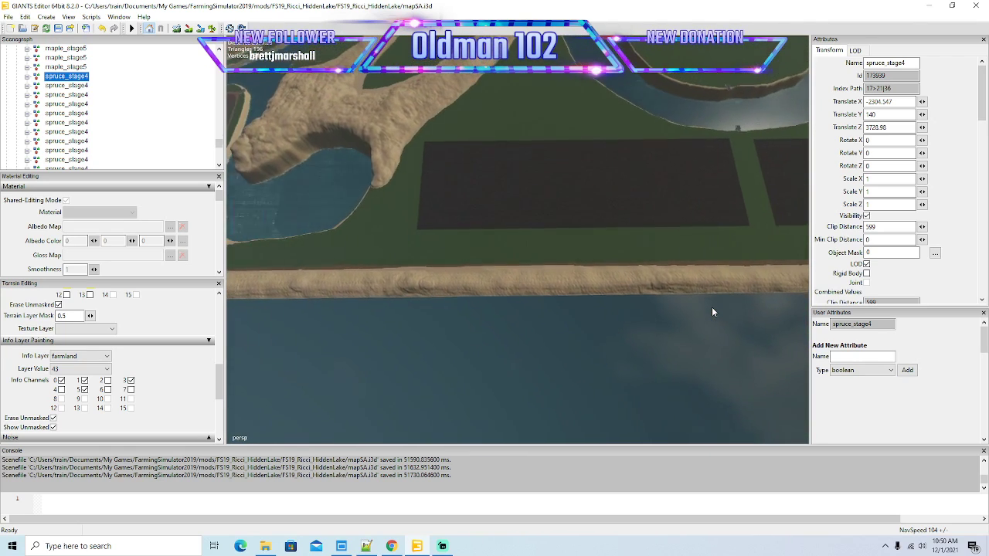
scroll(711, 307, "down", 4)
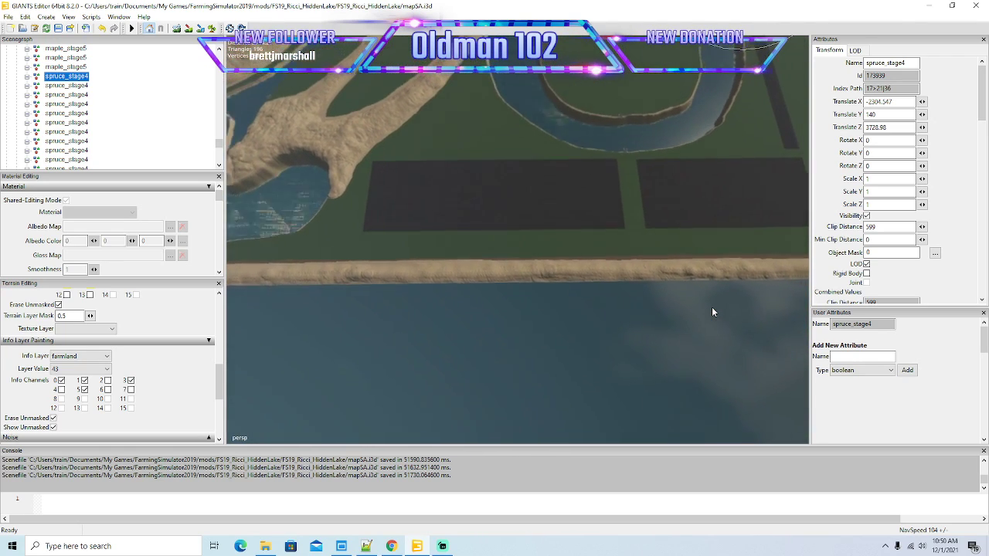
left_click(199, 27)
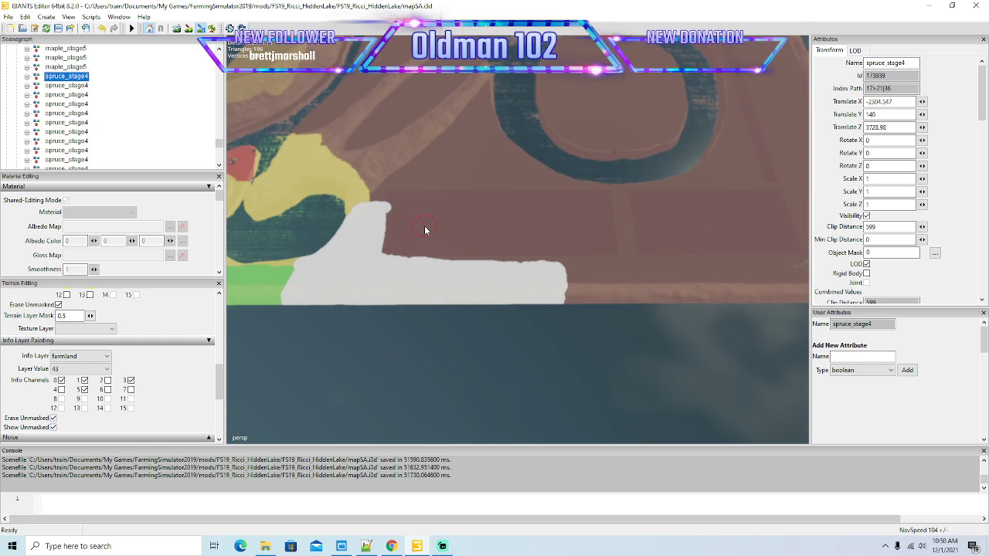
left_click_drag(375, 203, 366, 175)
mouse_move(408, 141)
left_mouse_down()
mouse_move(481, 81)
mouse_move(508, 147)
left_mouse_up()
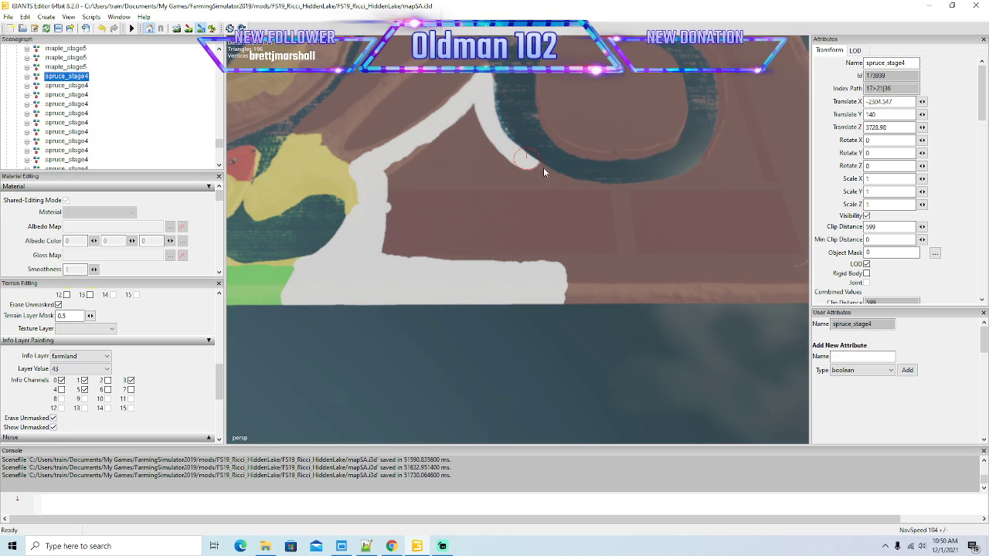
mouse_move(620, 193)
left_mouse_down()
mouse_move(639, 298)
mouse_move(564, 290)
mouse_move(608, 272)
left_mouse_up()
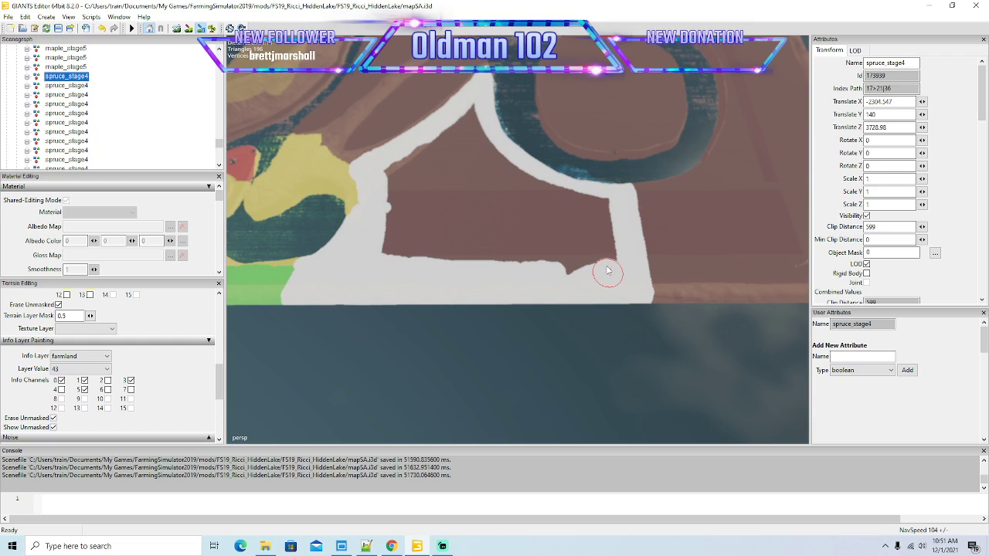
Step: Fill the unpainted interior of the field5 outline with farmland 43
mouse_move(604, 216)
left_mouse_down()
mouse_move(592, 205)
mouse_move(580, 256)
mouse_move(565, 265)
mouse_move(419, 251)
mouse_move(393, 236)
mouse_move(386, 179)
mouse_move(472, 120)
left_mouse_up()
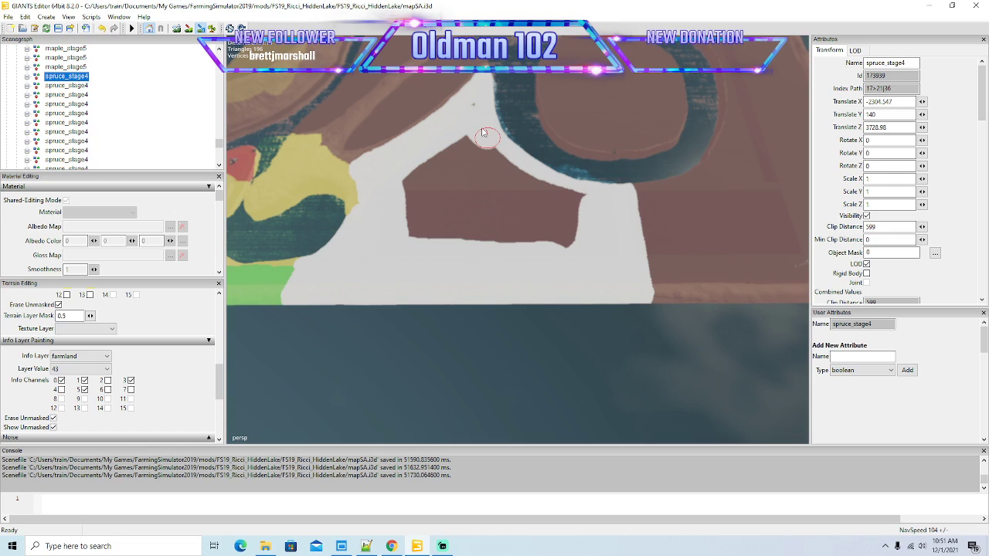
mouse_move(581, 195)
left_mouse_down()
mouse_move(463, 137)
mouse_move(454, 146)
left_mouse_up()
mouse_move(414, 232)
left_mouse_down()
mouse_move(563, 239)
mouse_move(578, 215)
mouse_move(464, 159)
mouse_move(438, 174)
mouse_move(437, 210)
mouse_move(547, 216)
mouse_move(457, 178)
mouse_move(452, 192)
left_mouse_up()
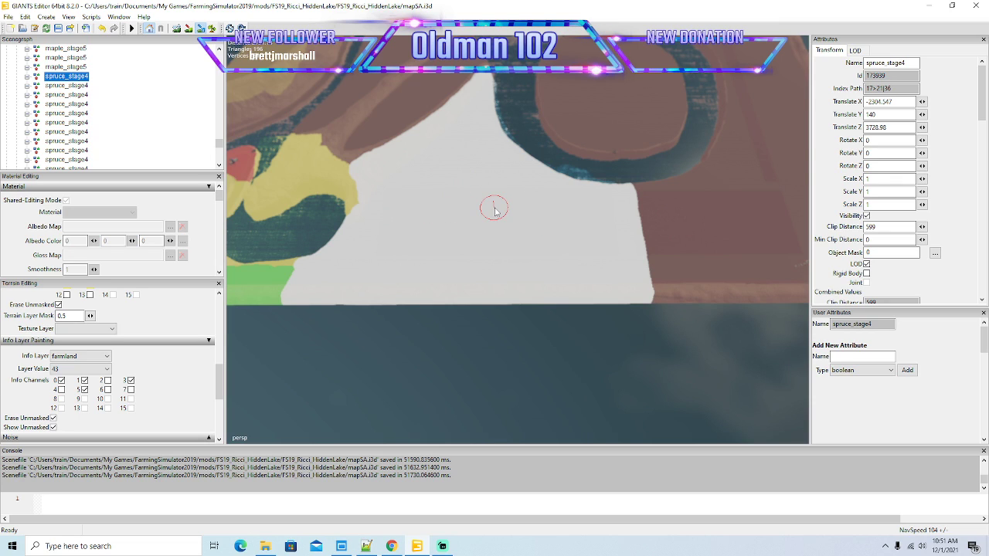
left_click(199, 25)
Step: Switch to mapSA_farmlands.xml in Notepad++ and change farmland 44's description comment to field6
key("d")
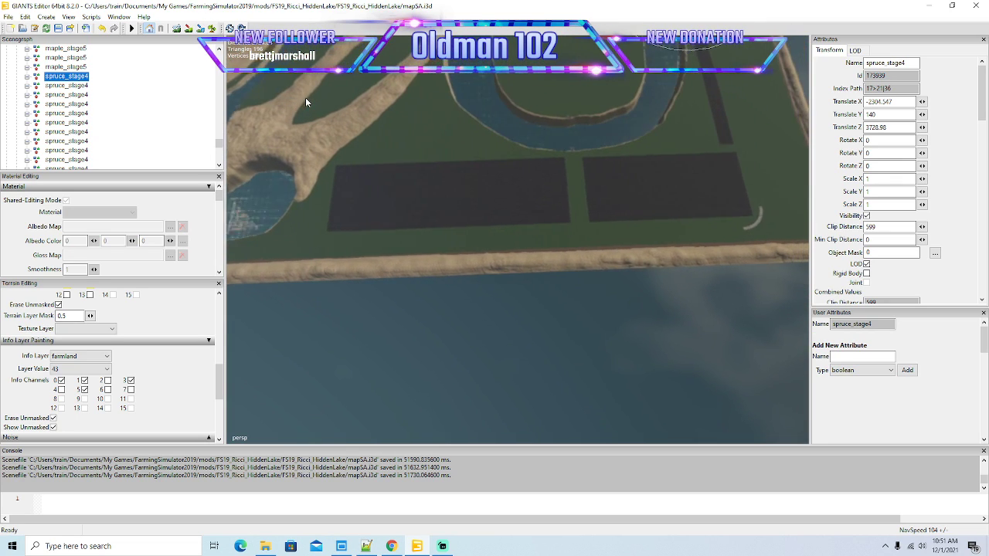
left_click_drag(306, 98, 289, 142)
key("w")
key("w")
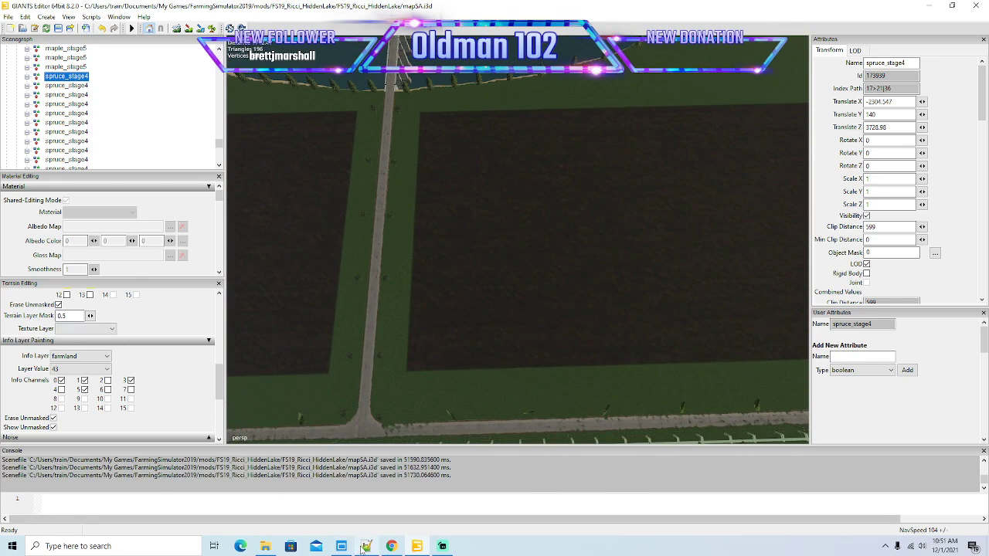
left_click(364, 546)
left_click(466, 299)
key("BackSpace")
key("BackSpace")
key("BackSpace")
key("BackSpace")
key("BackSpace")
key("BackSpace")
key("BackSpace")
key("BackSpace")
key("BackSpace")
key("BackSpace")
key("BackSpace")
key("BackSpace")
key("BackSpace")
key("BackSpace")
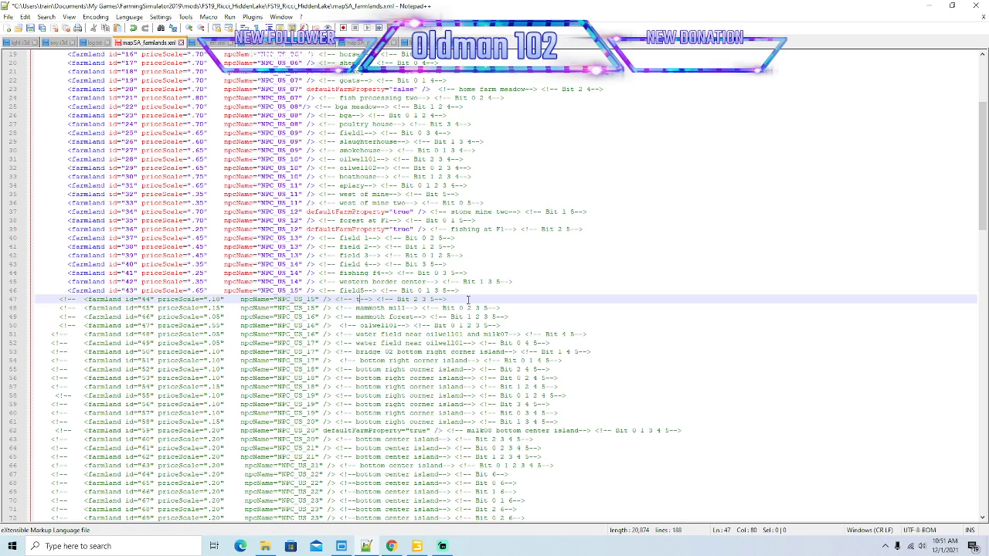
type("field")
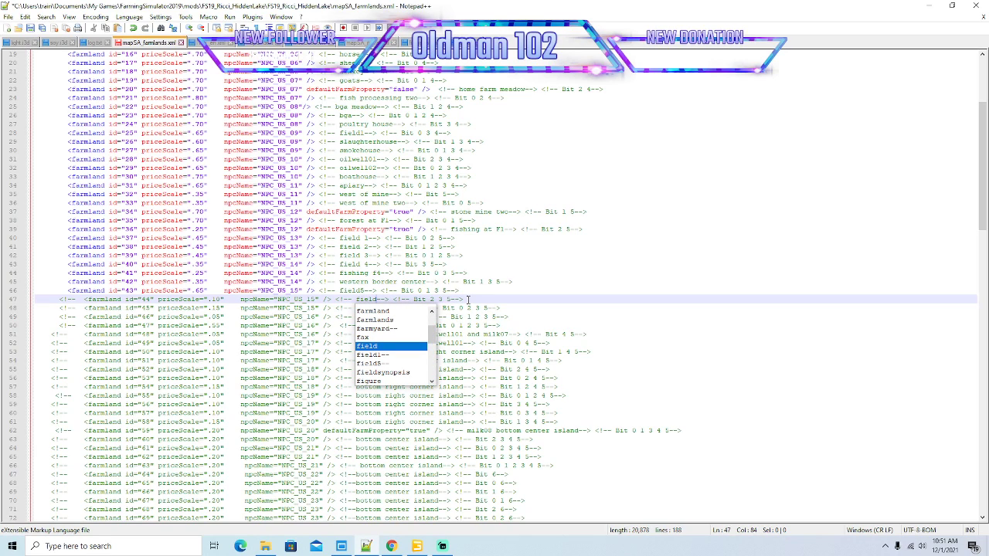
type("6")
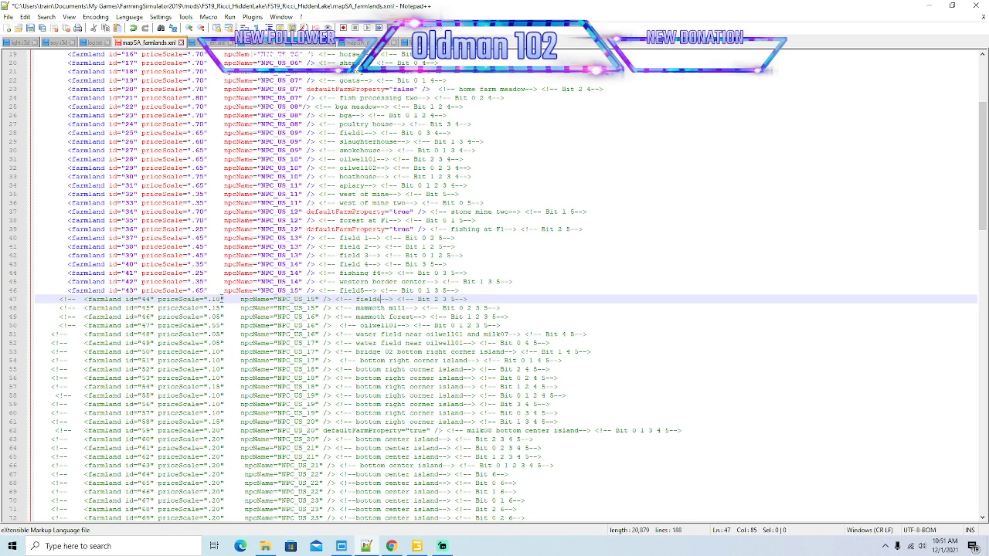
Step: Set farmland 44's priceScale to .65, uncomment its entry and save mapSA_farmlands.xml
key("BackSpace")
key("BackSpace")
key("BackSpace")
type("65\"")
key("BackSpace")
key("BackSpace")
key("BackSpace")
key("BackSpace")
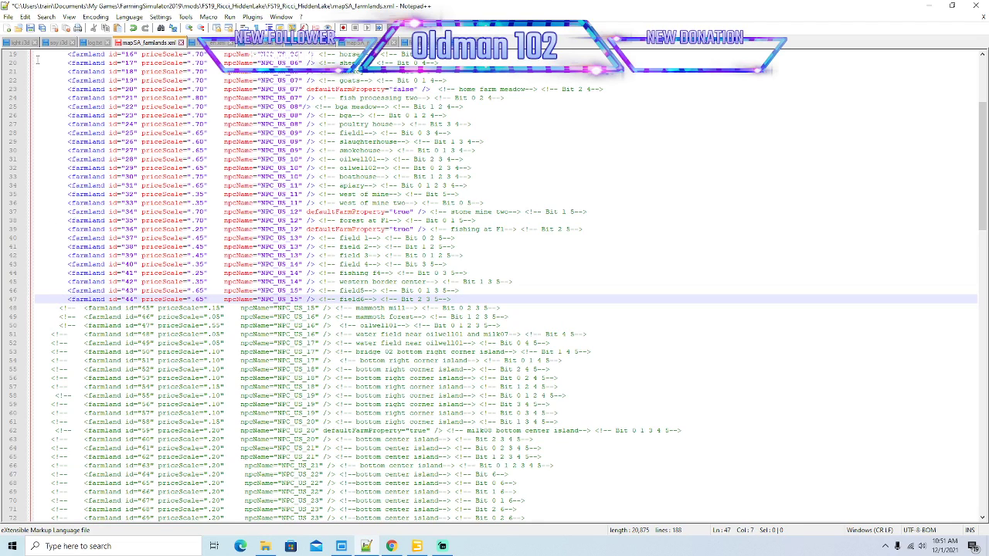
left_click(30, 31)
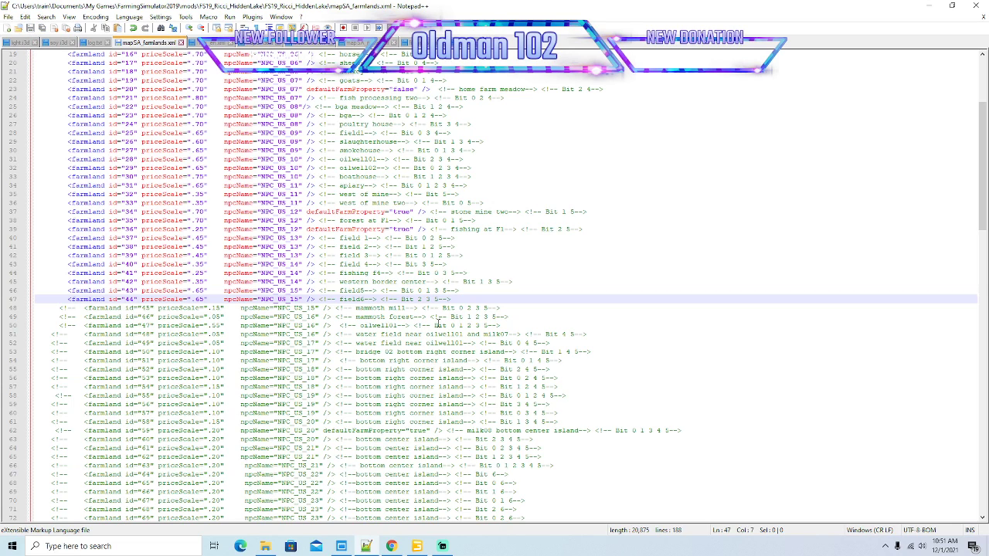
Step: Return to GIANTS Editor and set farmland painting to value 44 on channels 2, 3 and 5 with a Square brush
left_click(922, 7)
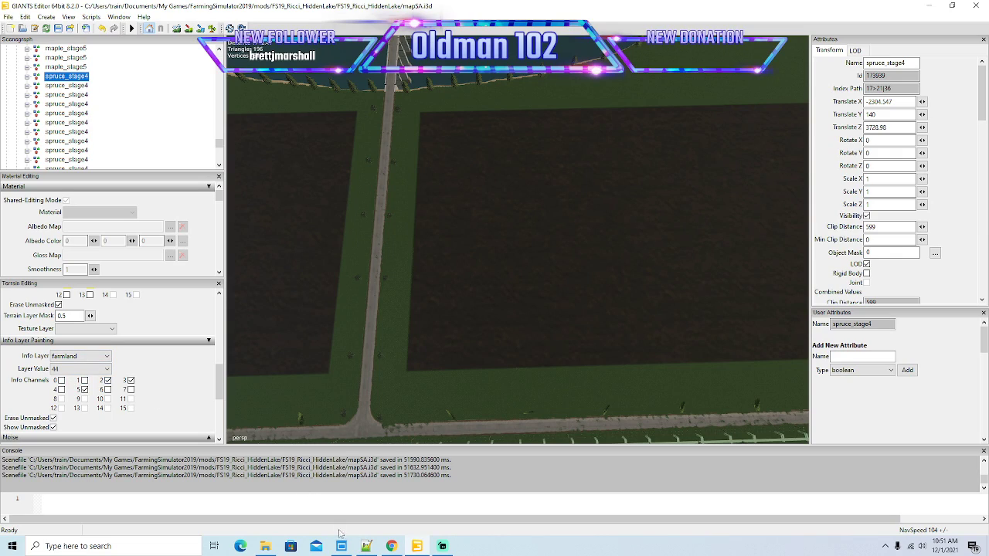
left_click(367, 546)
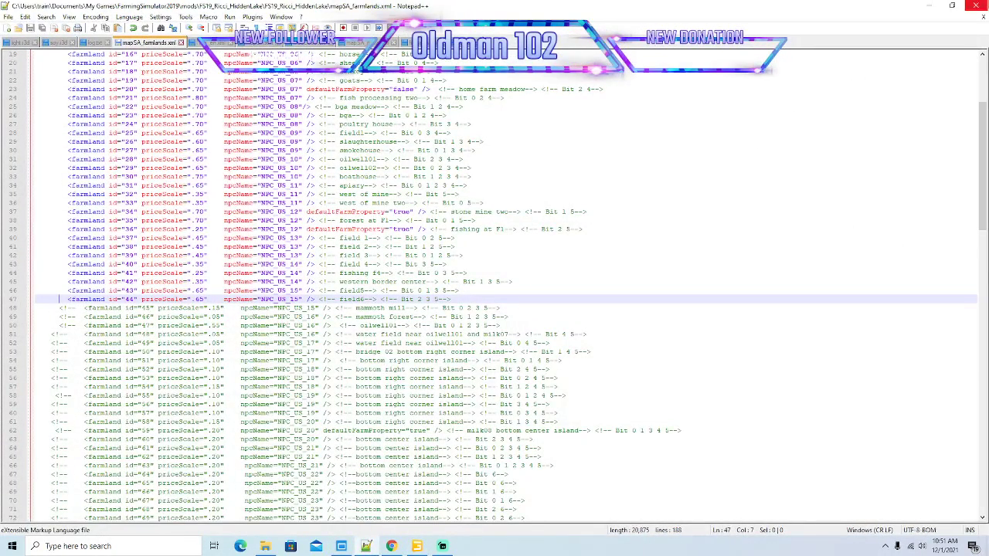
left_click(929, 6)
left_click_drag(418, 201, 513, 231)
left_click_drag(221, 379, 221, 334)
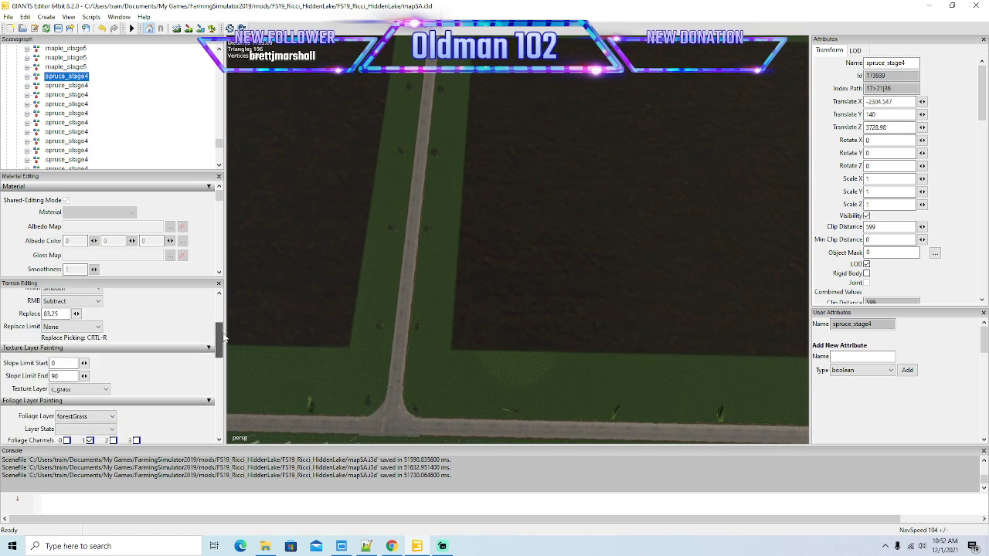
left_click(84, 295)
left_click(68, 311)
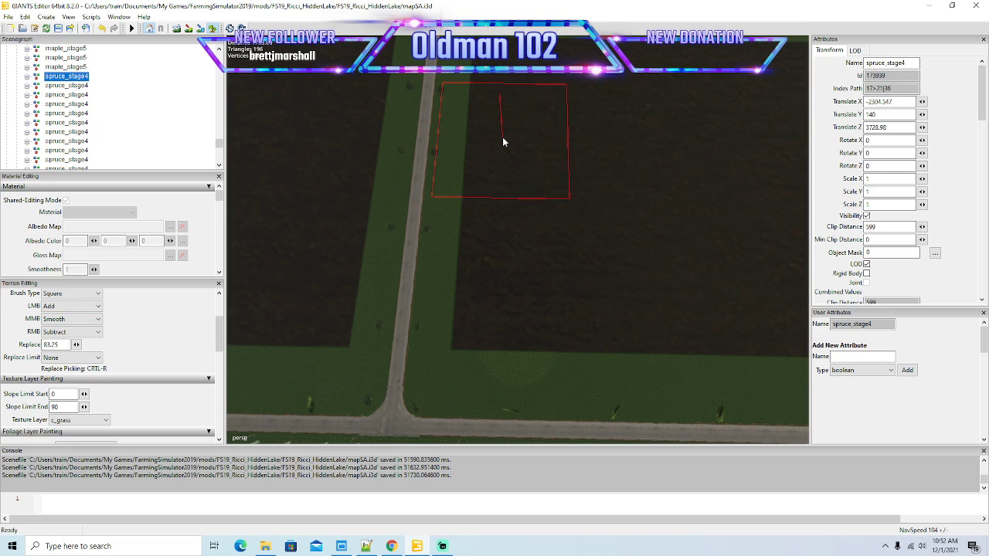
Step: Paint farmland 44 in a strip beside the connecting road, from the lower road junction up to the bridge shore
left_click(203, 29)
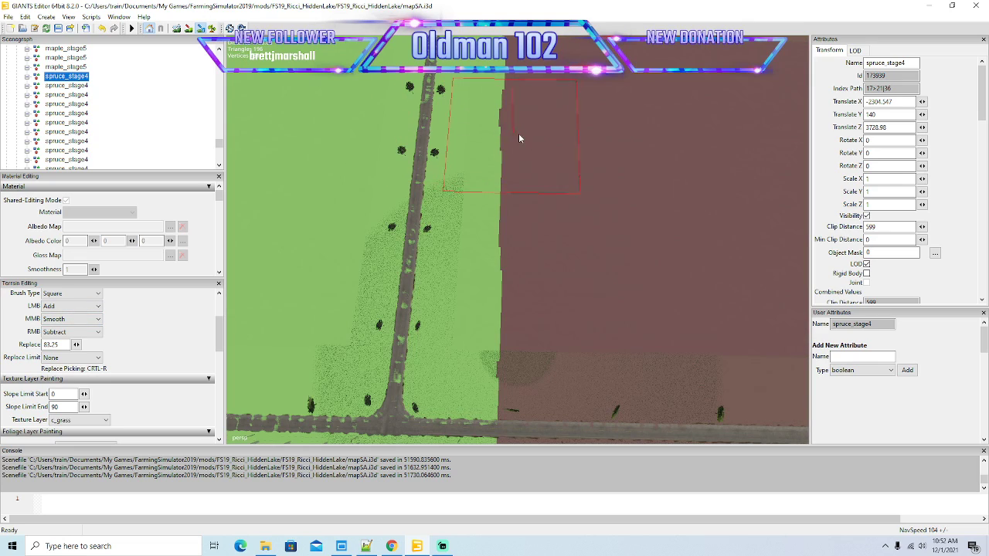
left_click_drag(494, 134, 479, 372)
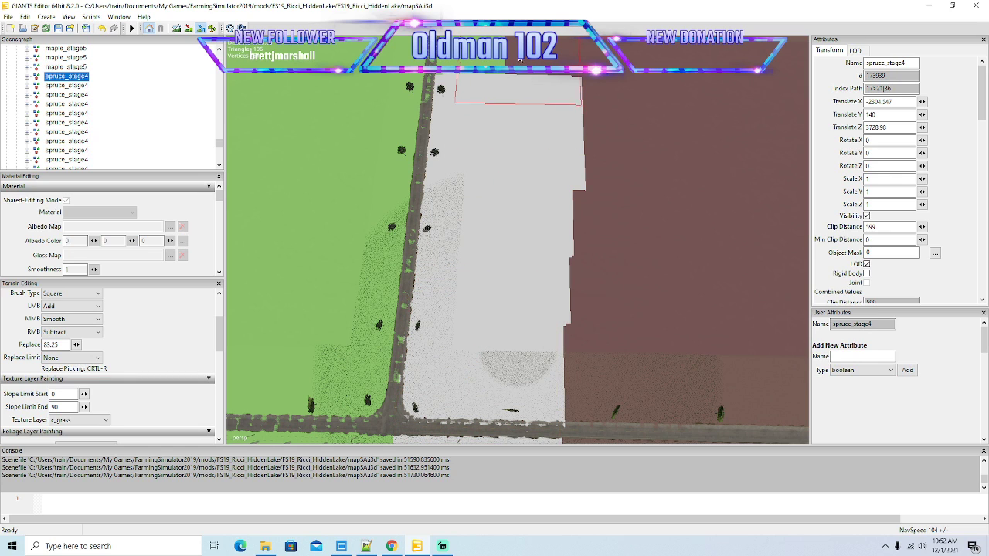
left_click(200, 27)
mouse_move(330, 97)
left_mouse_down()
mouse_move(332, 7)
mouse_move(325, 91)
left_mouse_up()
scroll(331, 7, "up", 3)
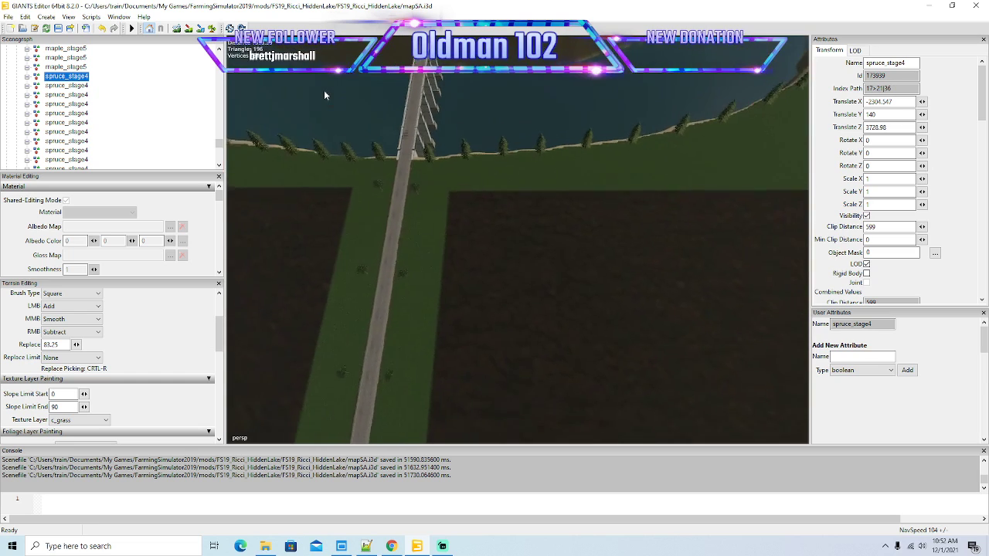
left_click(200, 29)
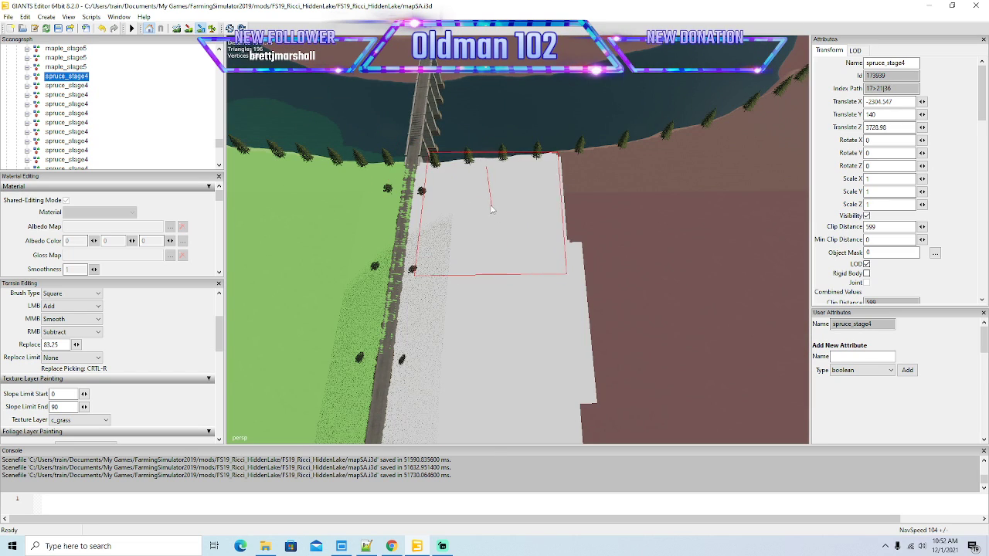
left_click(200, 28)
Step: Outline farmland 44 around the rest of field6, along the shore, the far field edge and the sandy coast
scroll(358, 127, "down", 10)
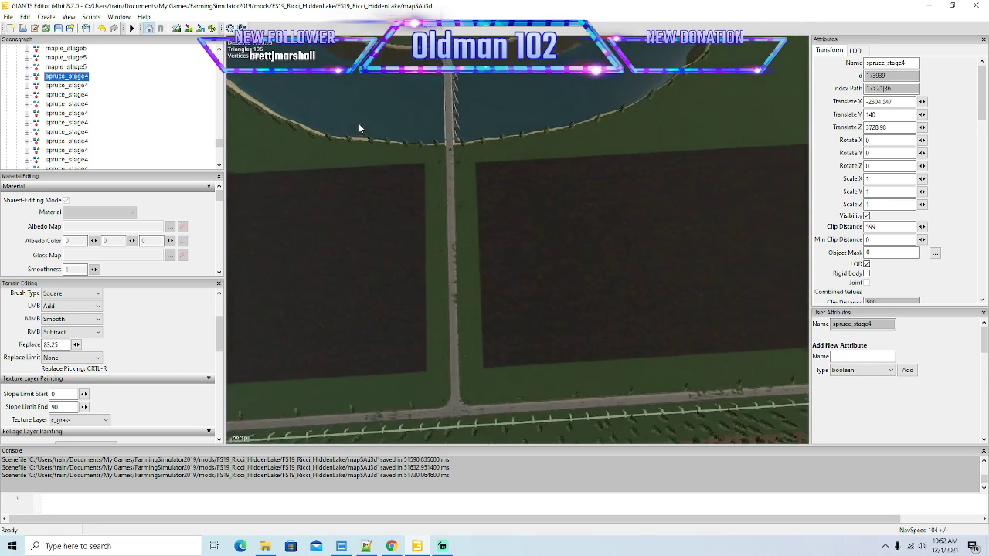
left_click_drag(359, 127, 349, 127)
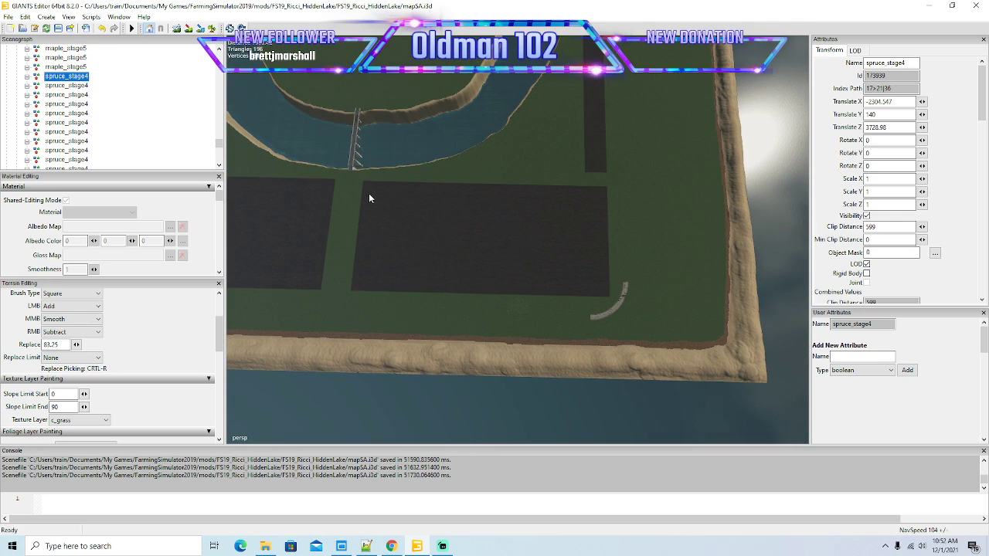
left_click(200, 28)
mouse_move(394, 178)
left_mouse_down()
mouse_move(507, 165)
mouse_move(604, 173)
mouse_move(606, 282)
left_mouse_up()
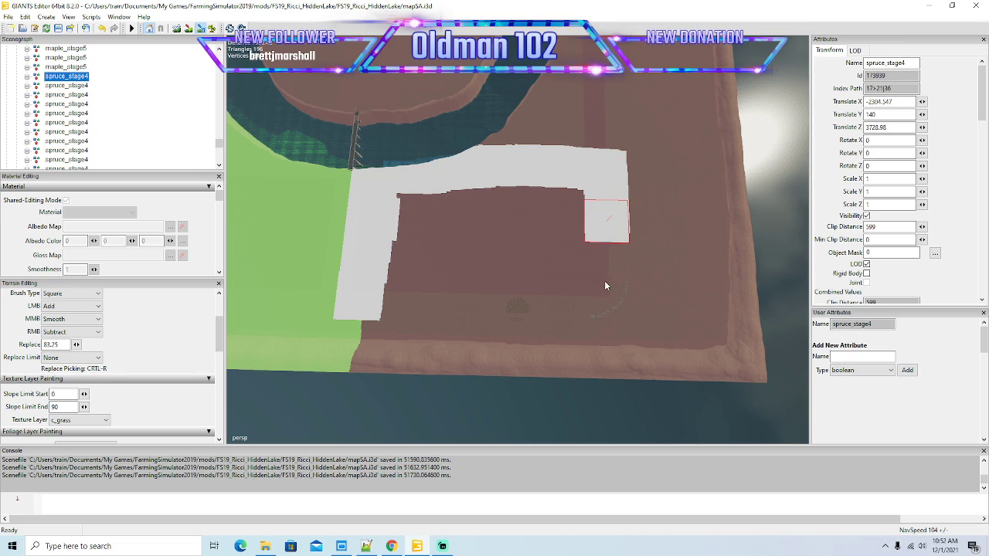
mouse_move(606, 332)
left_mouse_down()
mouse_move(591, 361)
mouse_move(433, 368)
mouse_move(382, 340)
mouse_move(354, 341)
mouse_move(378, 363)
left_mouse_up()
Step: Fill the unpainted interior of the field6 outline with farmland 44
mouse_move(546, 350)
left_mouse_down()
mouse_move(578, 207)
mouse_move(436, 197)
mouse_move(405, 207)
mouse_move(394, 303)
left_mouse_up()
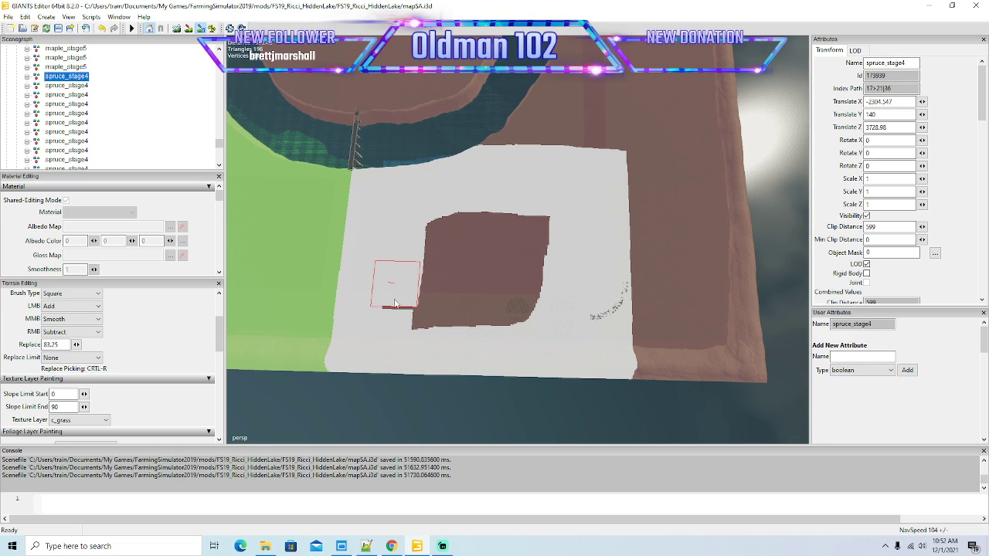
mouse_move(525, 315)
left_mouse_down()
mouse_move(556, 225)
mouse_move(427, 224)
mouse_move(413, 258)
mouse_move(502, 288)
mouse_move(507, 305)
left_mouse_up()
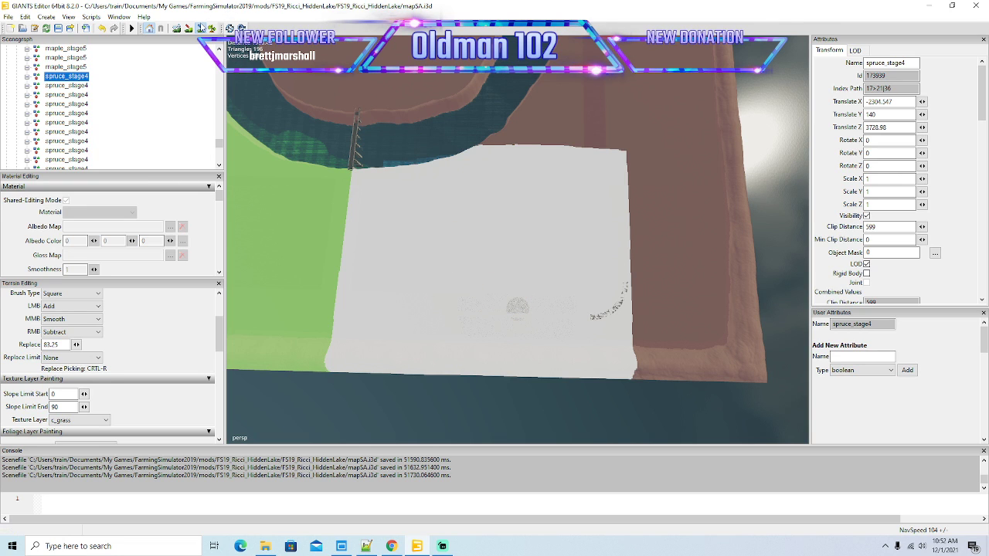
left_click(210, 29)
Step: Switch to Notepad++ and change the description of the farmland 45 entry in mapSA_farmlands.xml from mammoth mill to field7
mouse_move(348, 178)
left_mouse_down()
mouse_move(556, 118)
mouse_move(474, 114)
mouse_move(374, 71)
mouse_move(402, 140)
left_mouse_up()
scroll(555, 117, "up", 5)
scroll(556, 117, "up", 5)
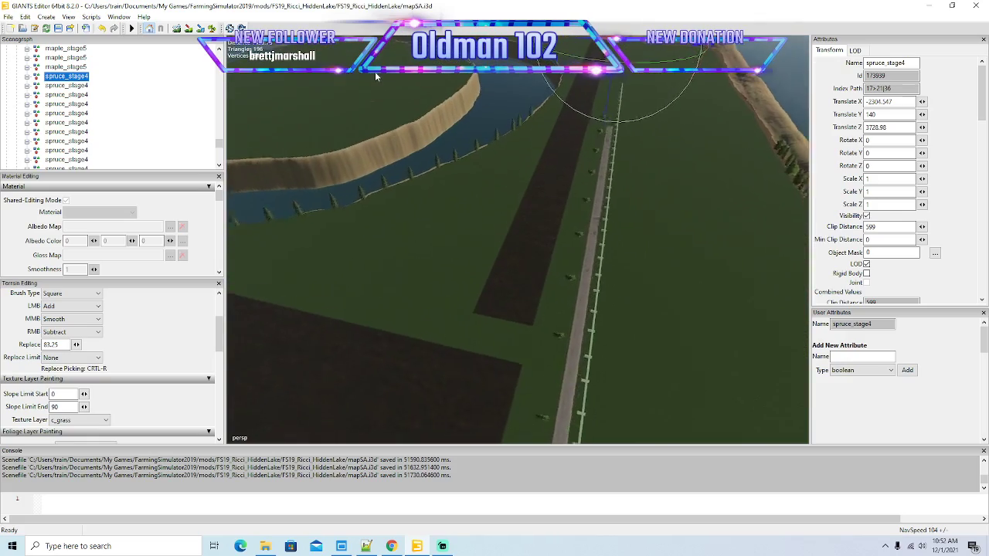
scroll(375, 71, "up", 5)
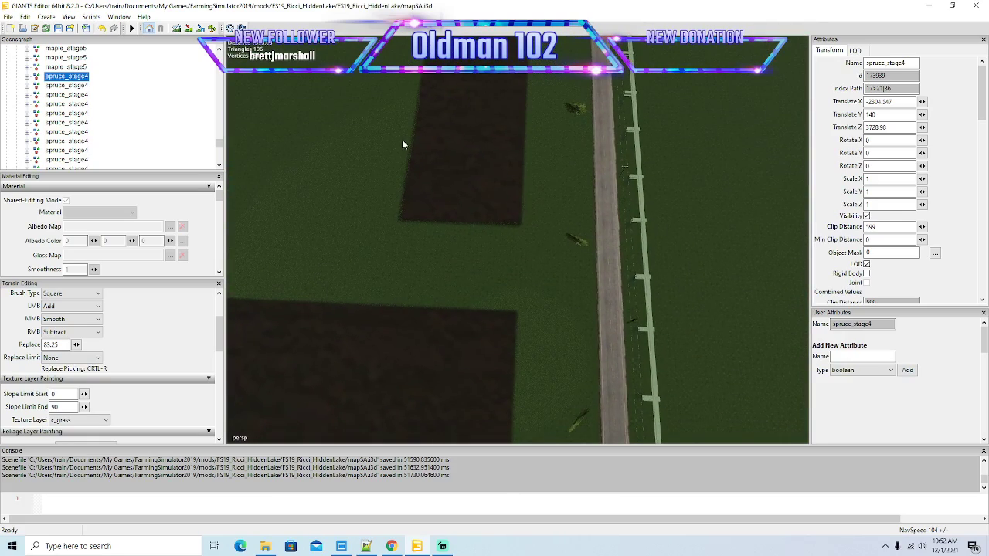
left_click(366, 546)
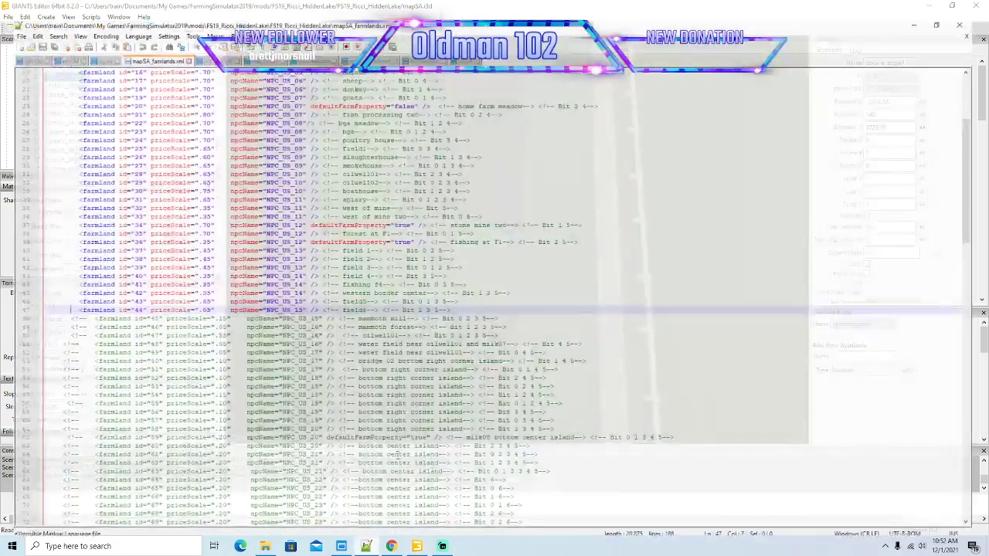
left_click(406, 307)
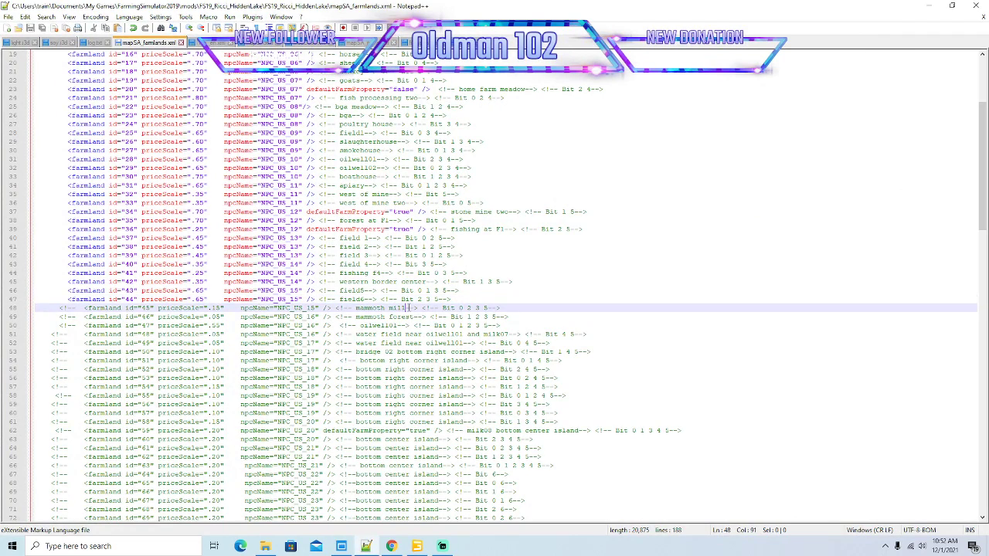
key("BackSpace")
key("BackSpace")
key("BackSpace")
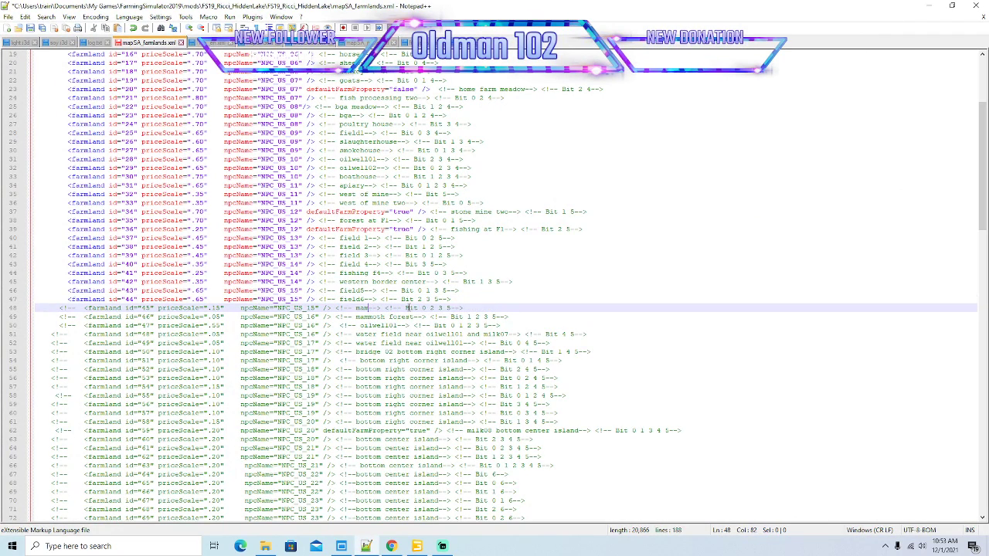
type("field")
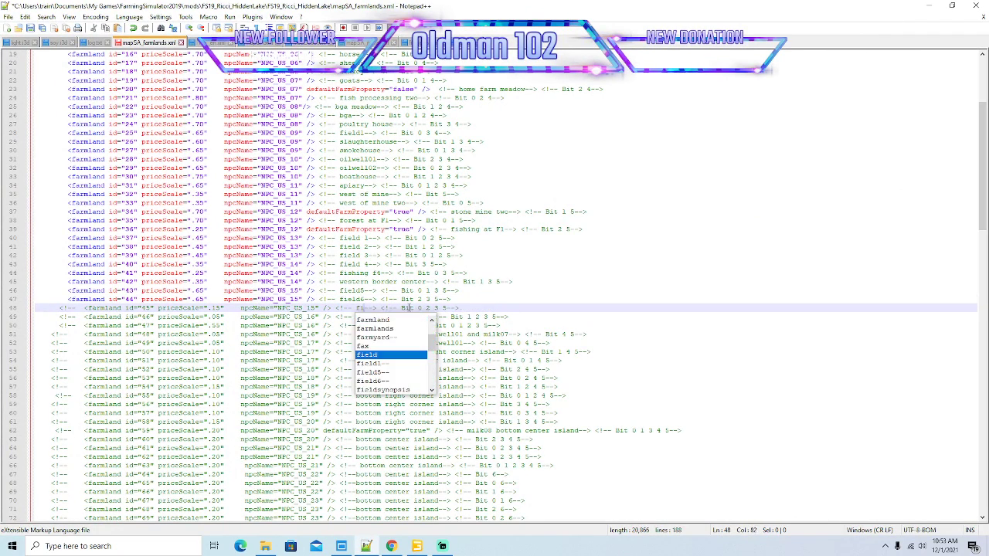
type("7")
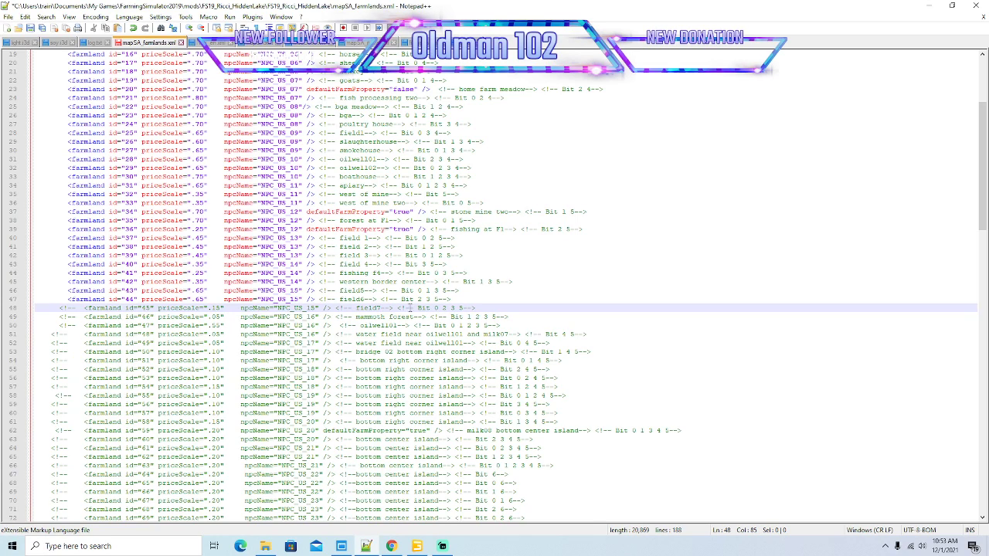
Step: Set the price scale of farmland 45 to .65 and uncomment its entry
left_click(218, 307)
key("BackSpace")
type("6")
left_click(75, 308)
key("BackSpace")
key("BackSpace")
key("BackSpace")
key("BackSpace")
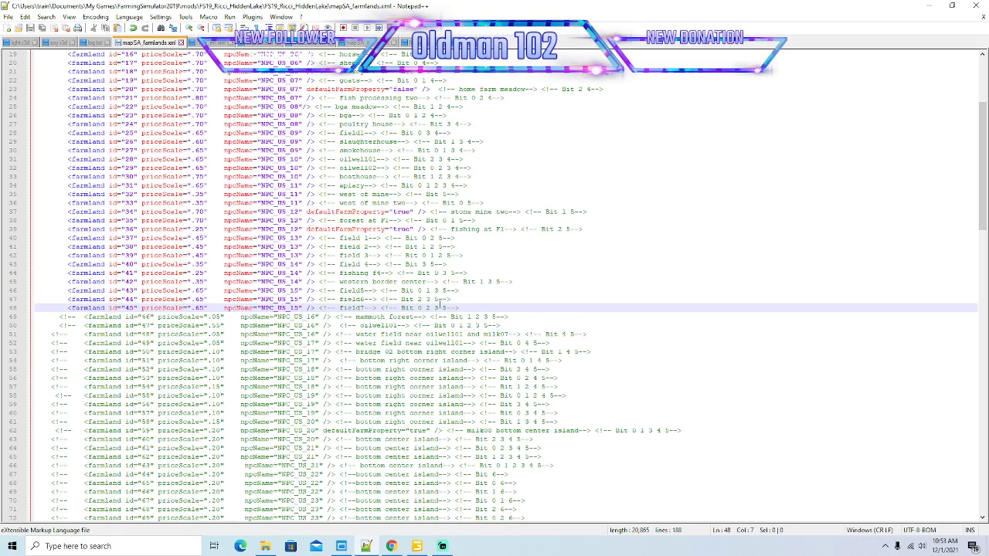
Step: Return to GIANTS Editor and set farmland info layer painting to value 45 on channels 0, 2, 3 and 5
left_click(935, 11)
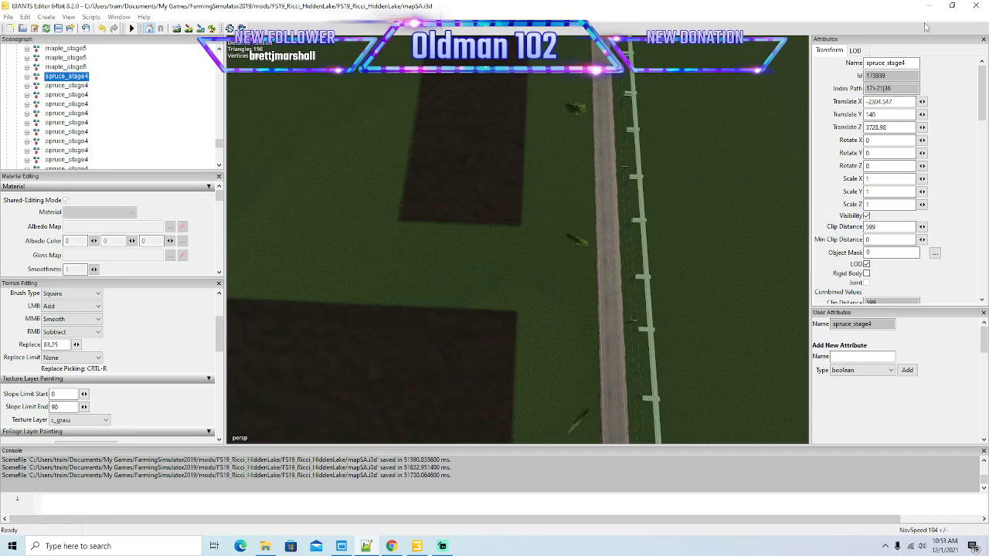
left_click_drag(220, 340, 219, 366)
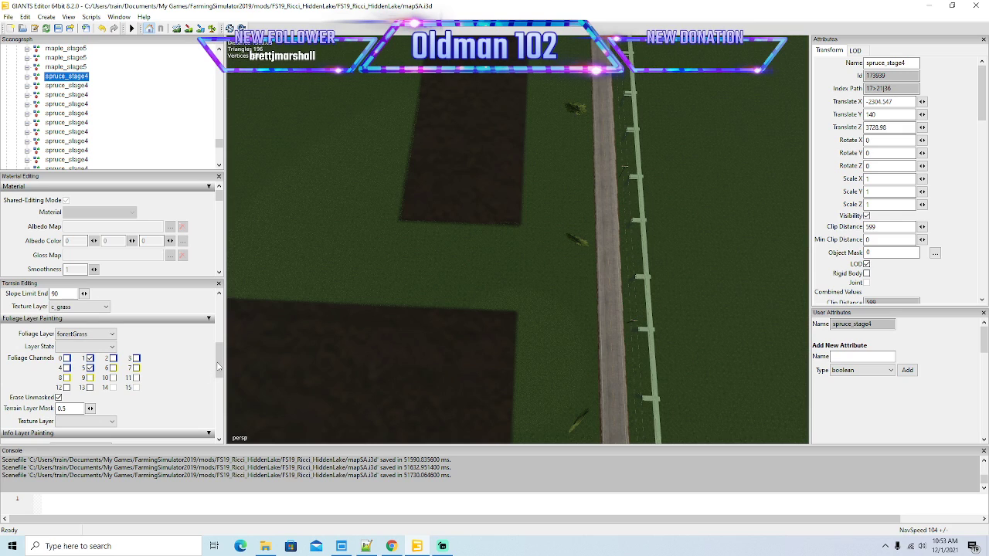
scroll(67, 369, "down", 3)
left_click(60, 370)
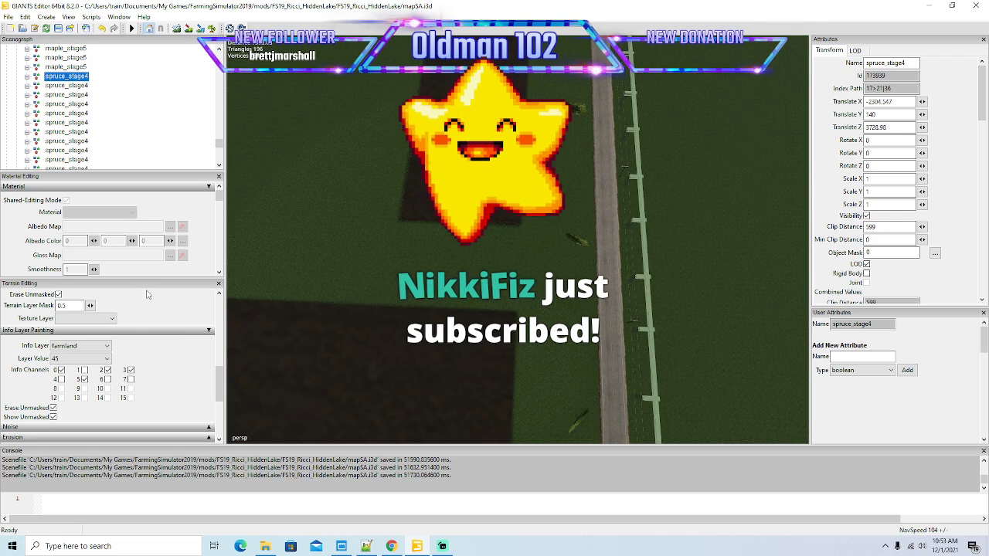
Step: Paint farmland 45 over the near end of the narrow field7 strip and across the adjoining road
left_click(200, 28)
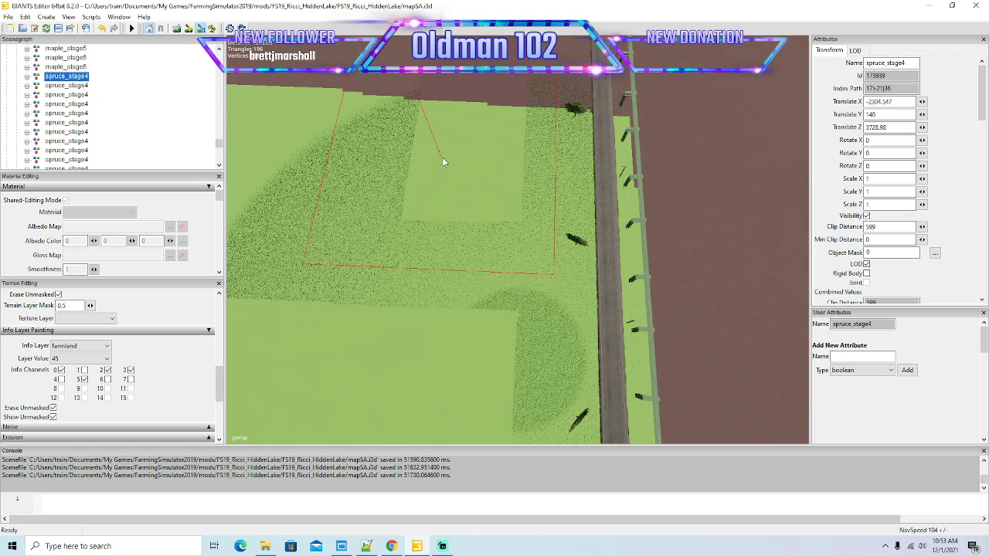
left_click(200, 28)
scroll(309, 122, "up", 4)
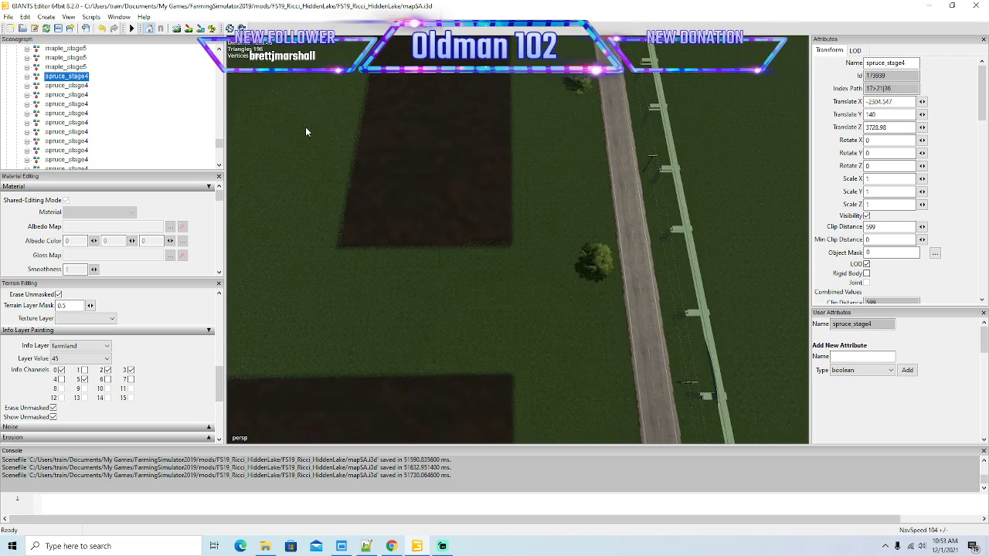
left_click(199, 30)
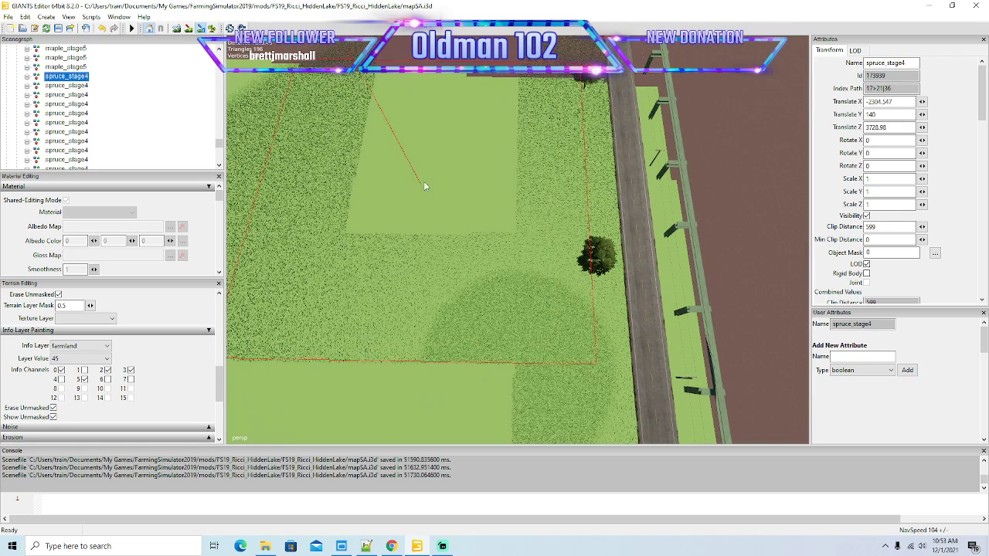
left_click(405, 136)
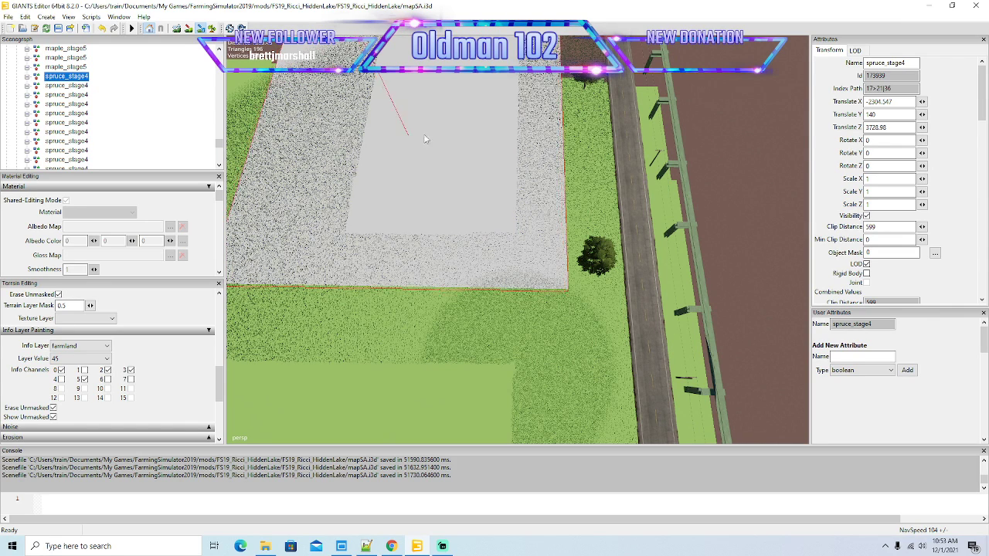
left_click(603, 136)
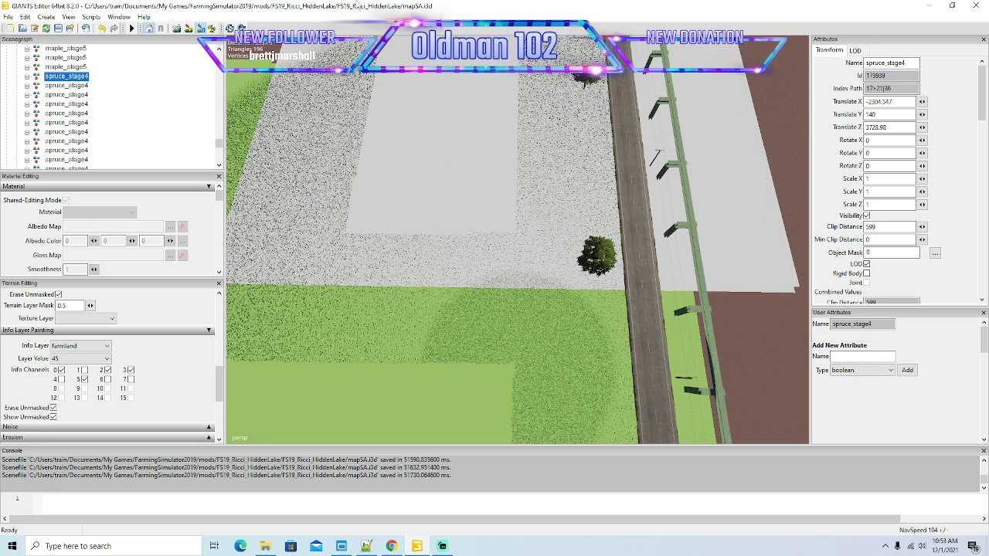
left_click(199, 30)
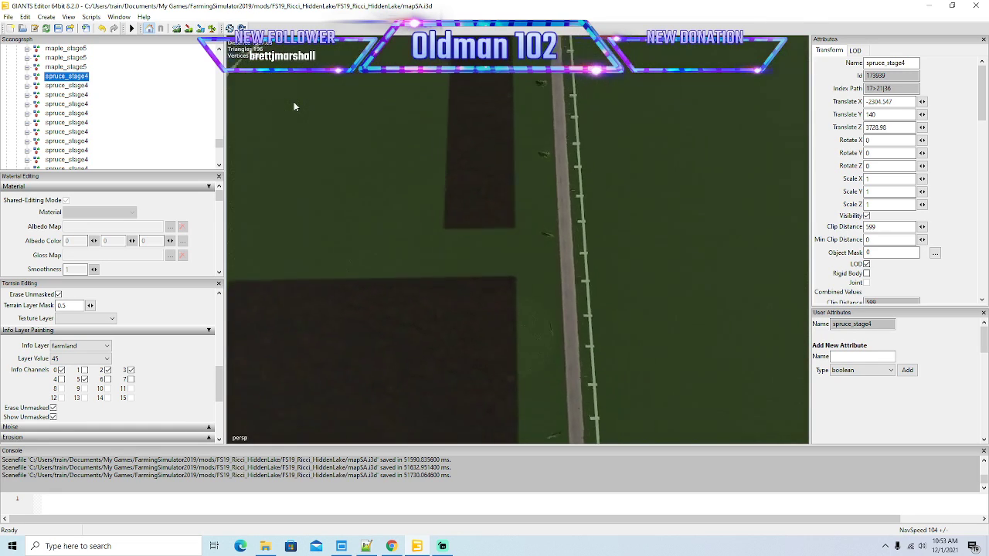
Step: Extend farmland 45 from the near end of field7 over the grass to the lake shore
left_click(199, 29)
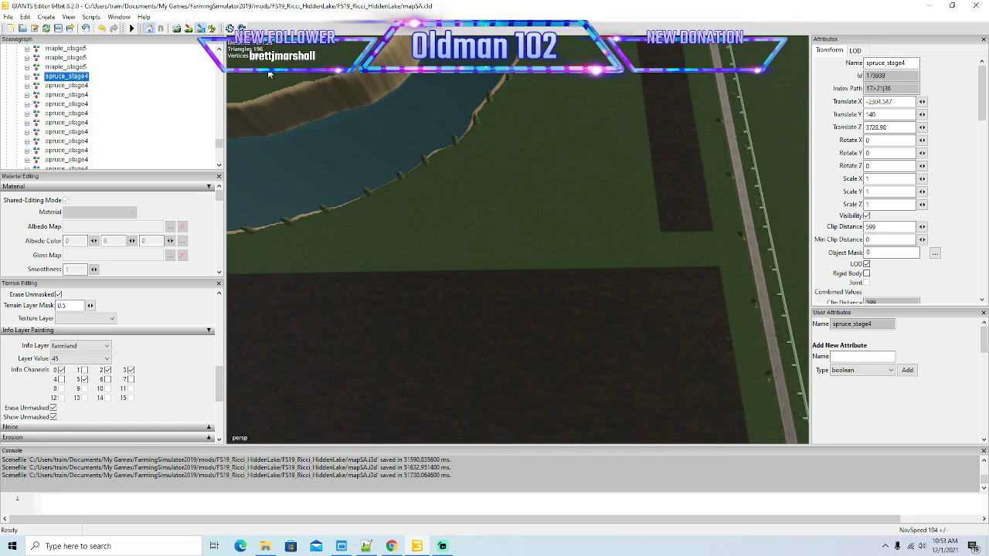
mouse_move(585, 175)
left_mouse_down()
mouse_move(585, 203)
mouse_move(513, 201)
left_mouse_up()
mouse_move(436, 191)
left_mouse_down()
mouse_move(434, 207)
mouse_move(366, 201)
mouse_move(471, 146)
mouse_move(543, 79)
mouse_move(695, 85)
mouse_move(688, 128)
mouse_move(615, 144)
left_mouse_up()
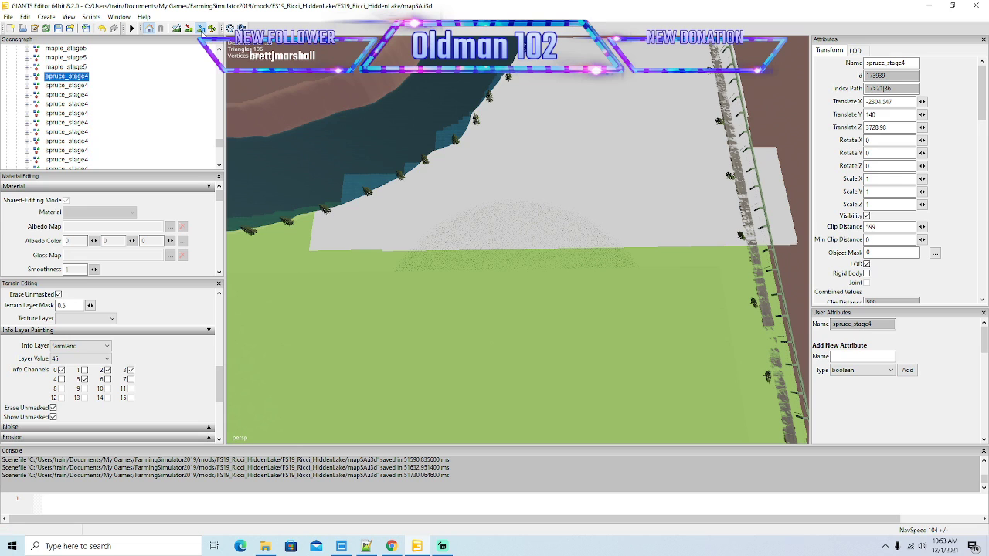
left_click(200, 30)
Step: Paint farmland 45 over the rest of field7, up to its far end and along the lake's outer bank to the inlet
mouse_move(467, 141)
left_mouse_down()
mouse_move(467, 154)
mouse_move(474, 117)
left_mouse_up()
scroll(466, 150, "down", 12)
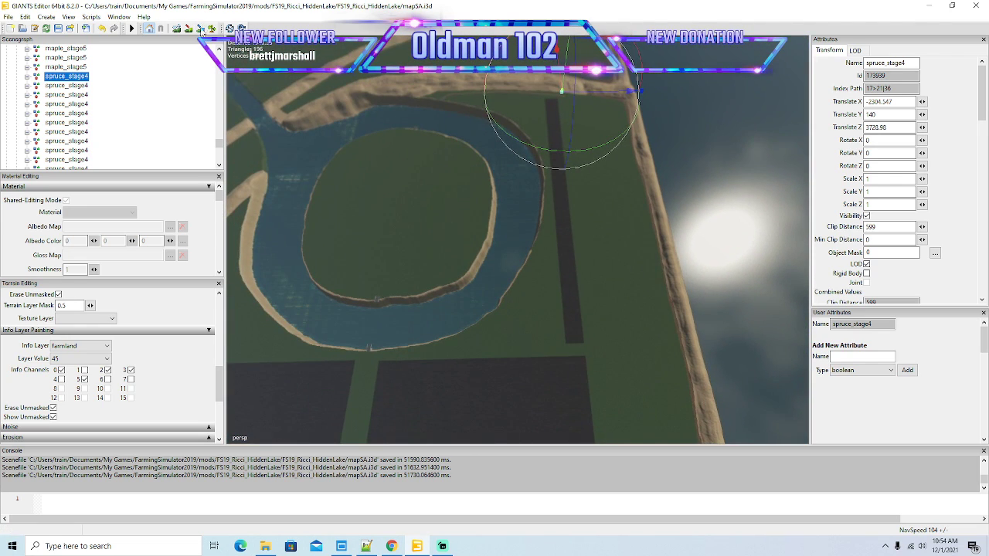
left_click(202, 28)
mouse_move(566, 264)
left_mouse_down()
mouse_move(565, 218)
mouse_move(585, 309)
mouse_move(576, 210)
left_mouse_up()
mouse_move(568, 173)
left_mouse_down()
mouse_move(552, 90)
mouse_move(366, 93)
mouse_move(295, 119)
mouse_move(442, 103)
mouse_move(505, 120)
mouse_move(538, 144)
mouse_move(543, 166)
mouse_move(550, 226)
mouse_move(535, 269)
mouse_move(548, 179)
mouse_move(530, 100)
mouse_move(425, 95)
mouse_move(525, 104)
left_mouse_up()
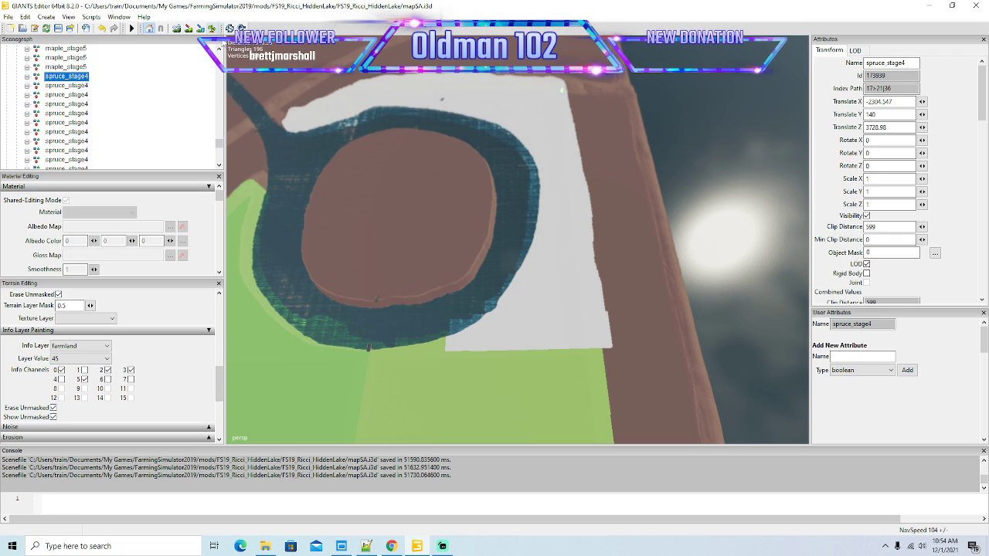
left_click(201, 29)
Step: Switch the painted info layer to tipCol and save the map scene
left_click_drag(448, 239, 506, 230)
scroll(499, 227, "up", 5)
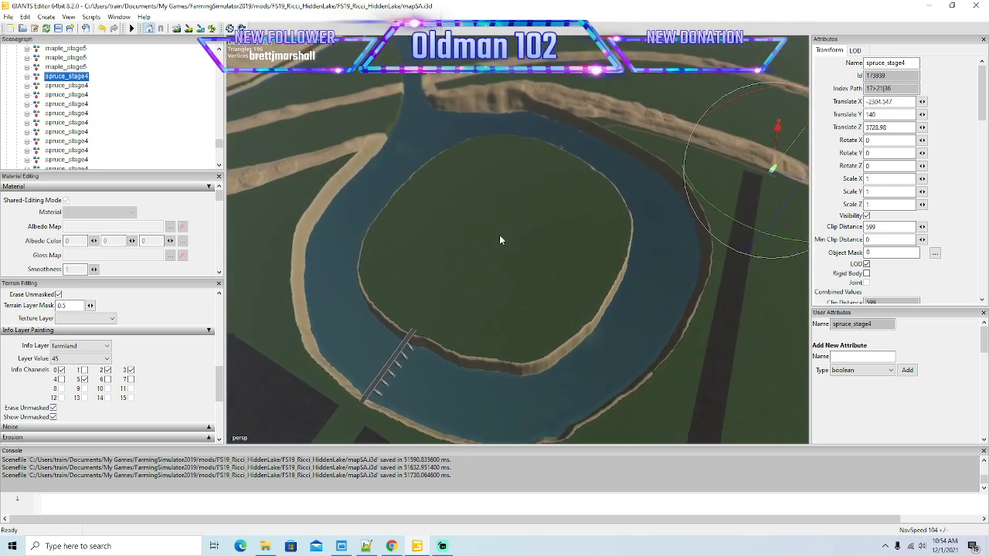
scroll(499, 234, "up", 6)
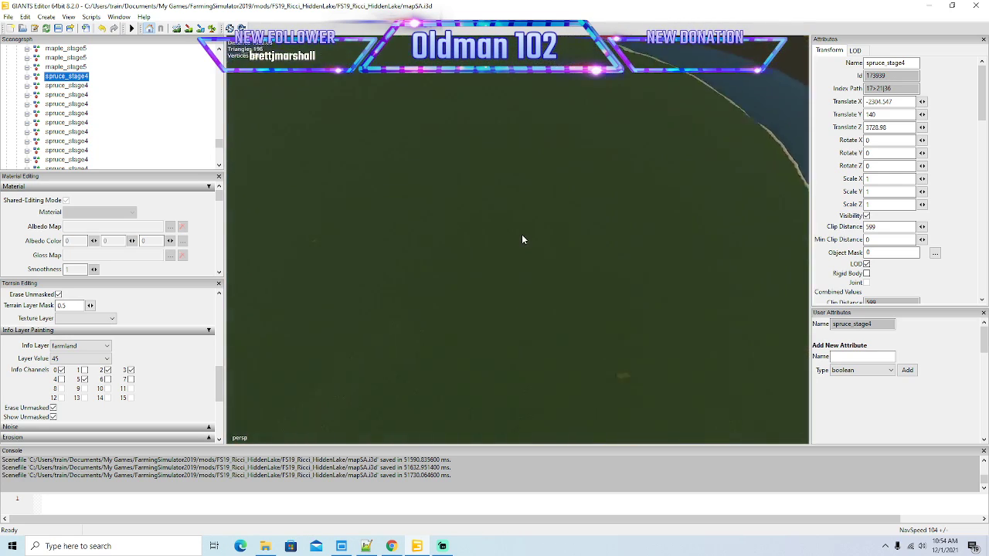
scroll(435, 197, "down", 3)
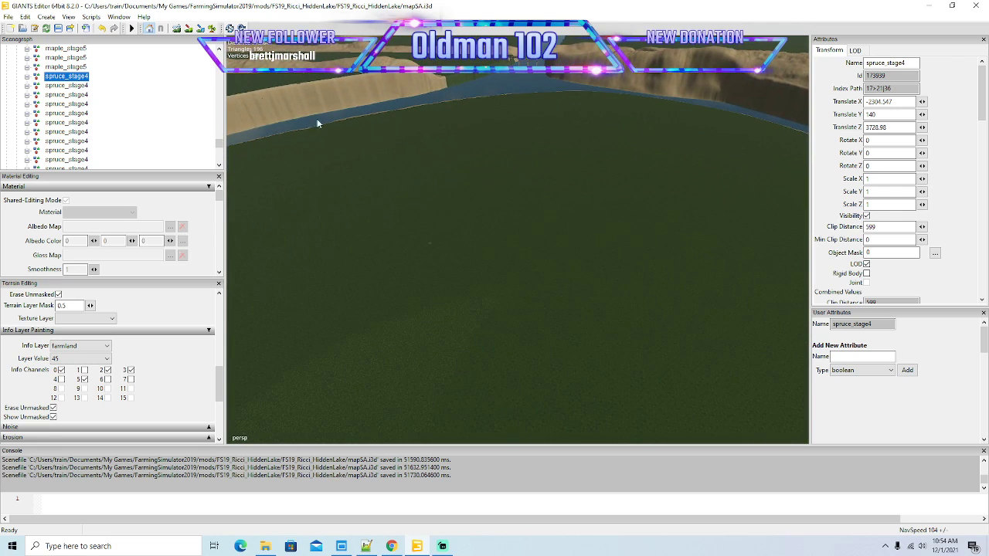
left_click(96, 350)
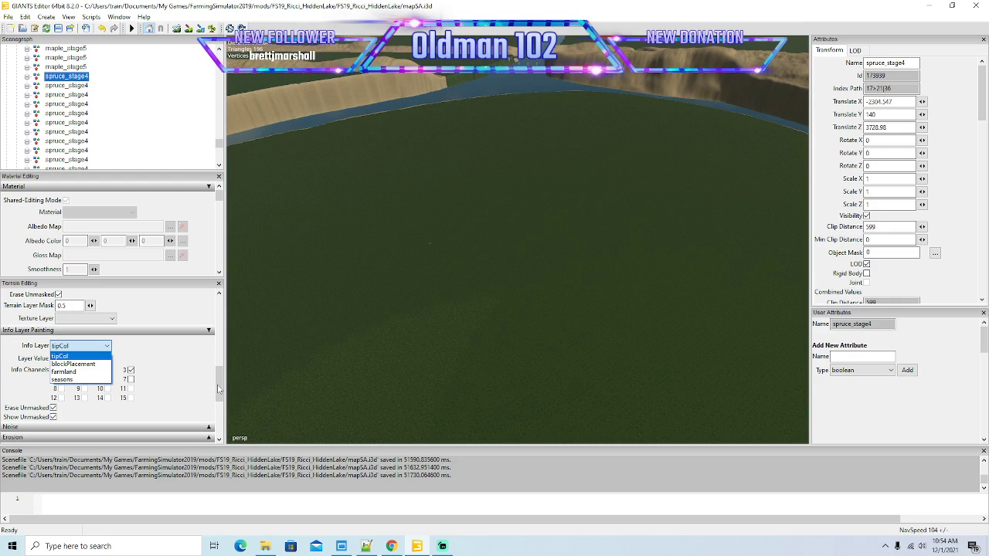
left_click(59, 29)
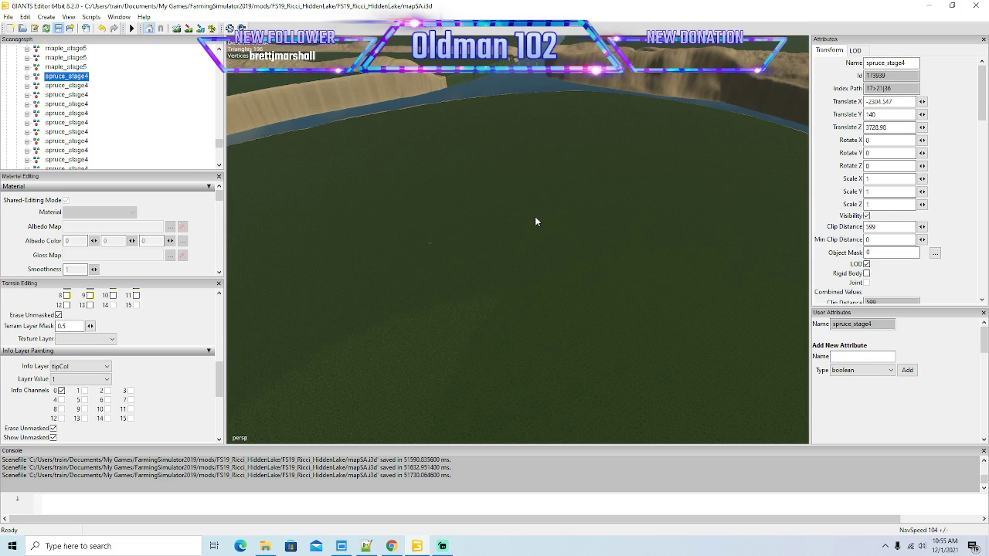
Step: Switch to FS19_MFS+, activate the hiddenLake Unzipped mod folder, and launch Farming Simulator 19 from the desktop
left_click(926, 6)
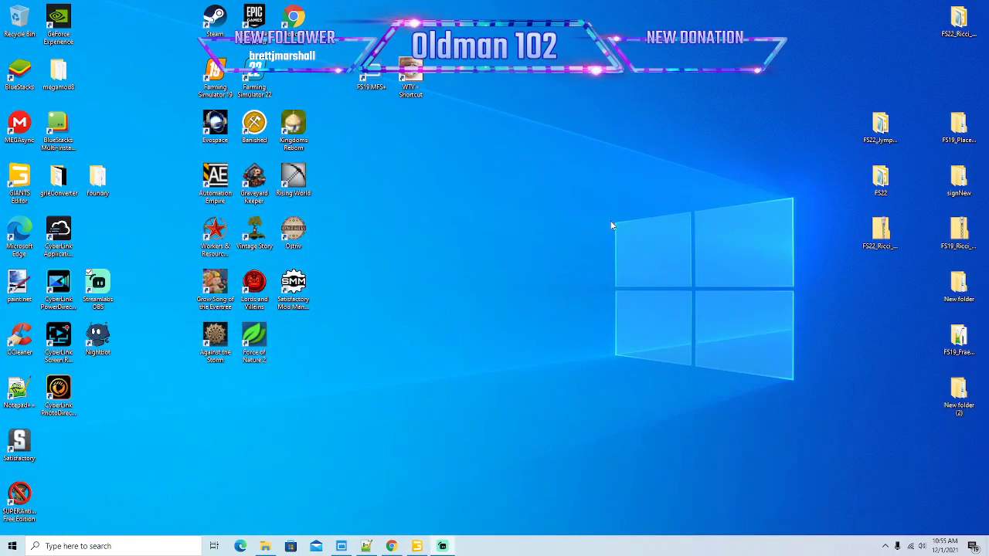
left_click(343, 545)
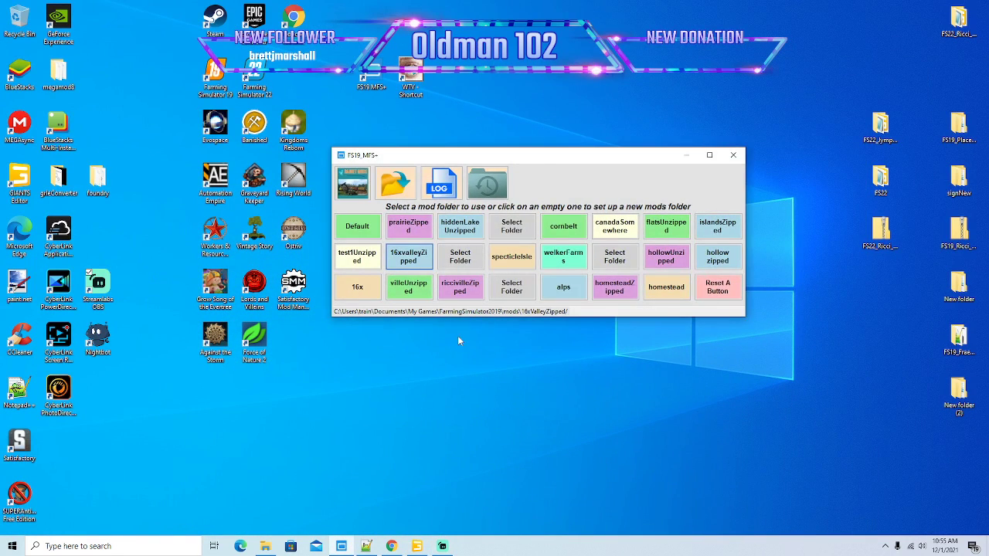
left_click_drag(543, 157, 545, 148)
left_click(462, 216)
right_click(217, 69)
left_click(238, 79)
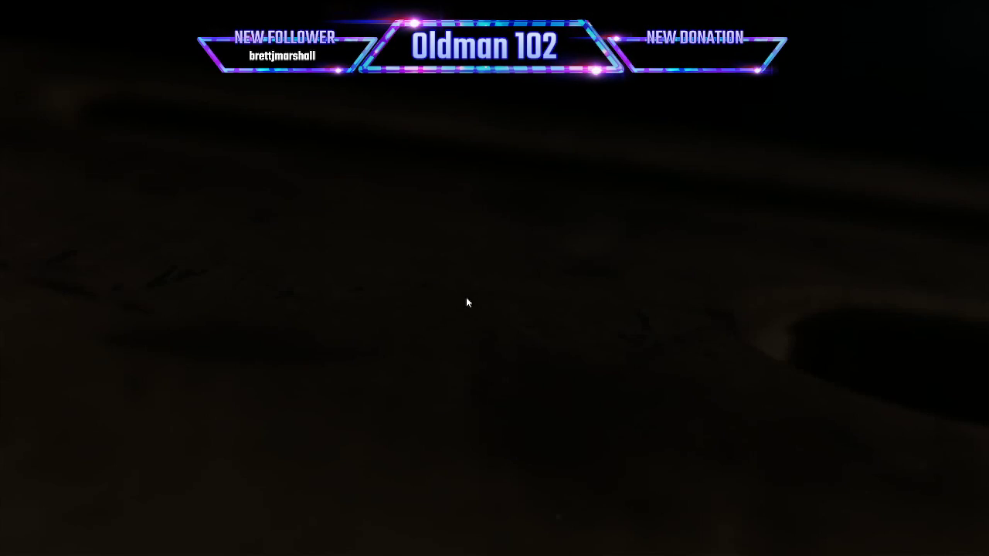
Step: Open the career savegames and continue with the unused Savegame 11 slot
left_click(117, 311)
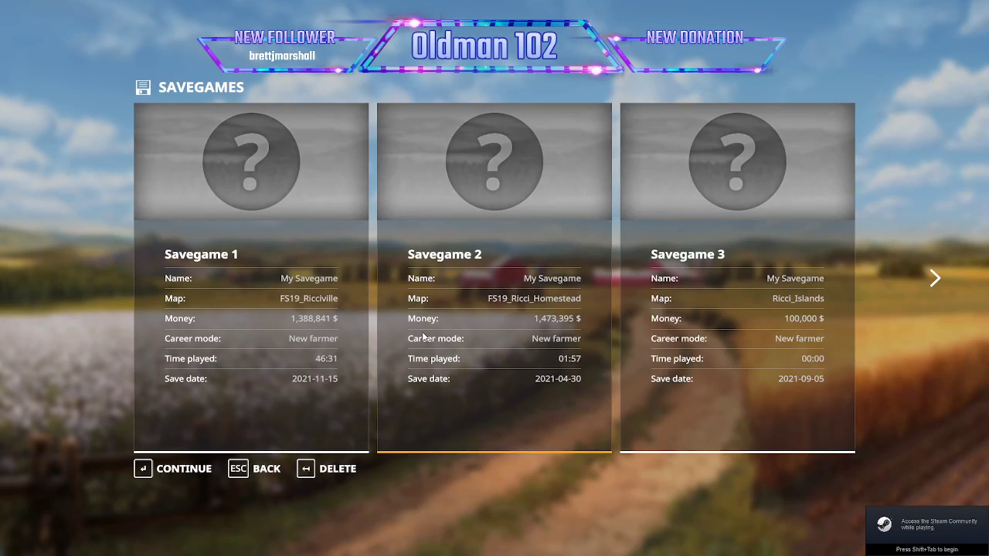
key("Right")
key("Right")
key("Right")
key("Right")
key("Right")
key("Right")
key("Right")
key("Right")
key("Right")
key("Right")
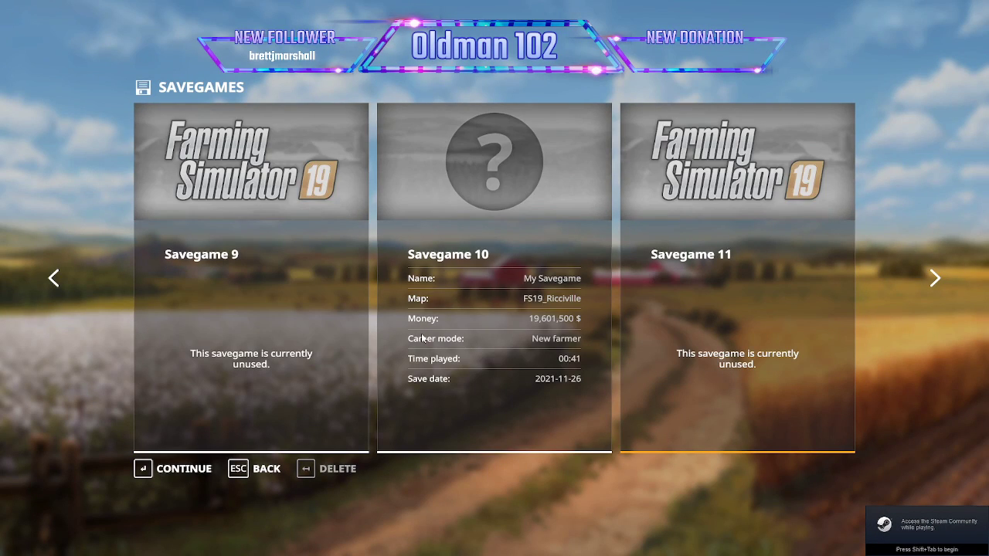
left_click(187, 471)
Step: Choose the Ricci_HiddenLake map and start the game with all listed mods enabled
scroll(222, 398, "down", 3)
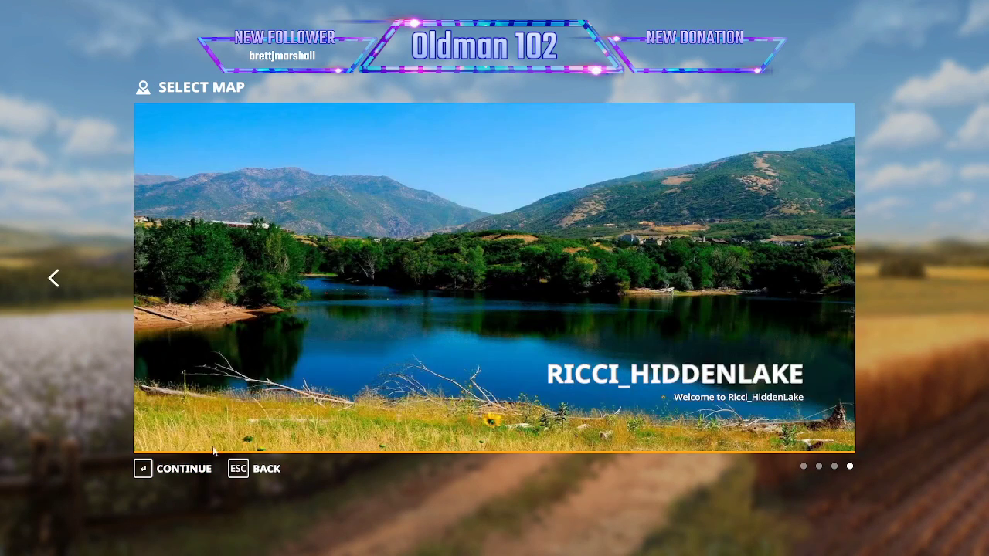
left_click(191, 470)
left_click(191, 470)
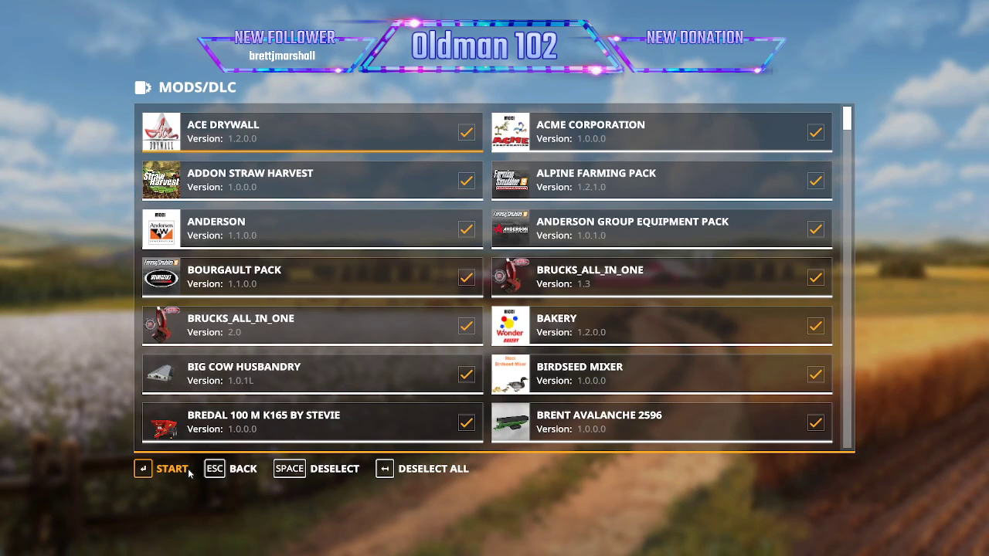
left_click(184, 469)
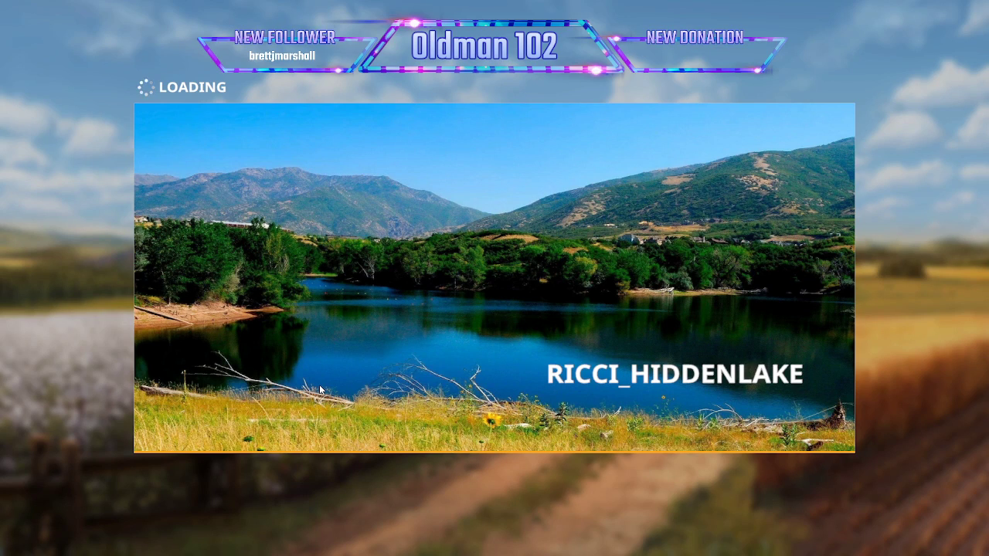